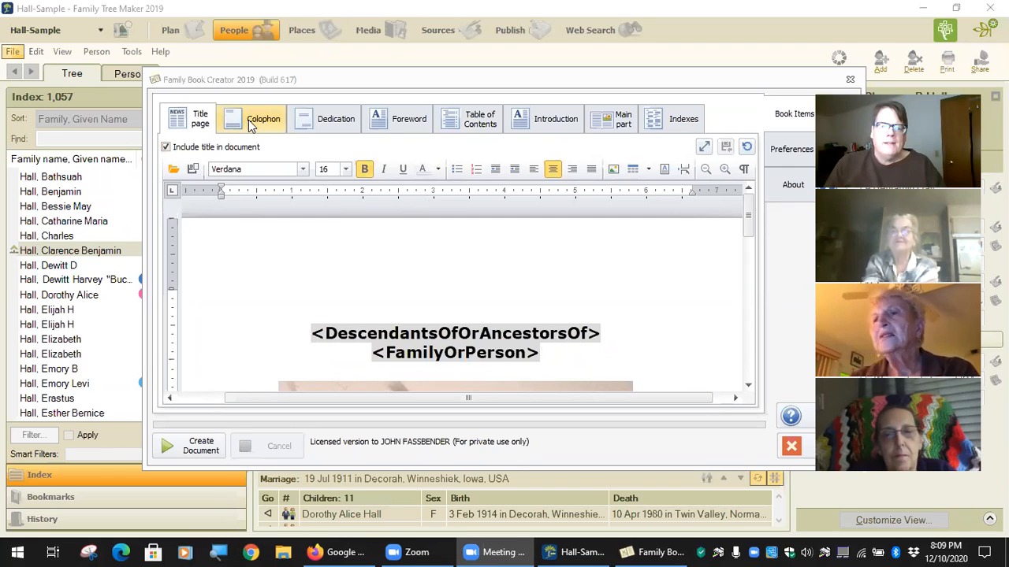
Browse the Dedication, Foreword and Introduction sections, shift the window left, then return to Title page.
{"action": "left_click", "coordinate": [251, 126]}
{"action": "left_click", "coordinate": [333, 126]}
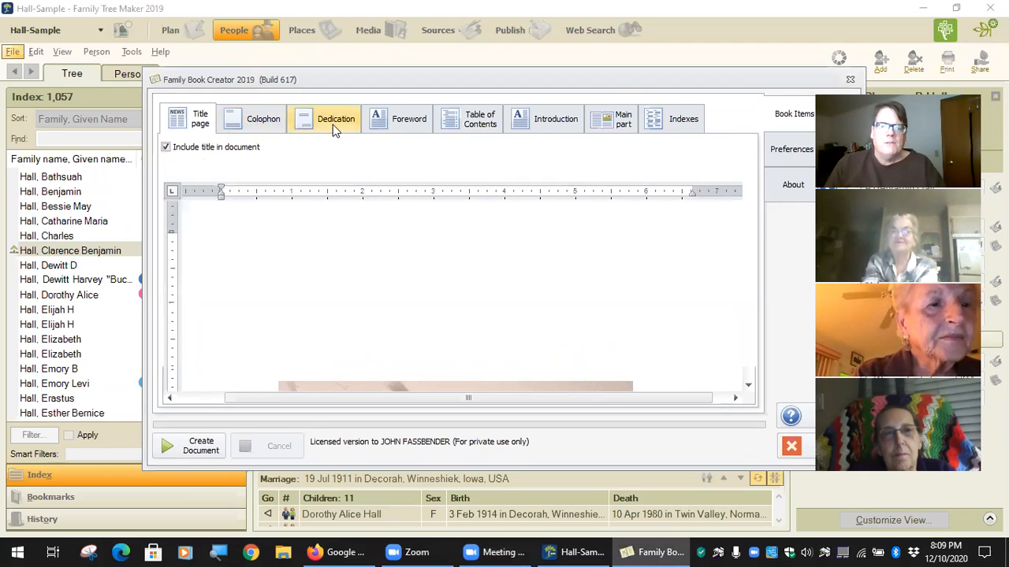
{"action": "left_click", "coordinate": [396, 126]}
{"action": "left_click", "coordinate": [561, 126]}
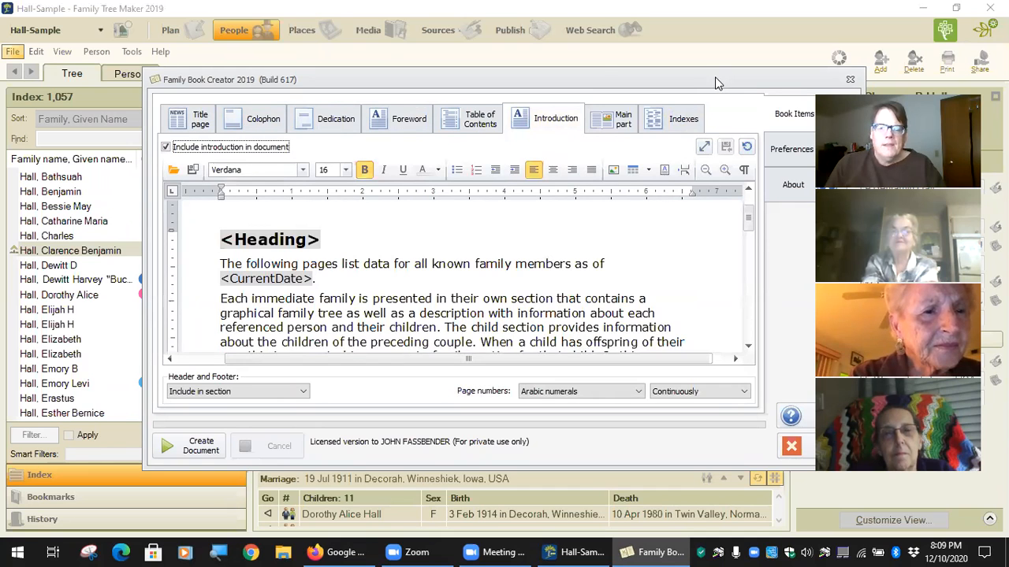
{"action": "left_click_drag", "start_coordinate": [717, 83], "coordinate": [602, 74]}
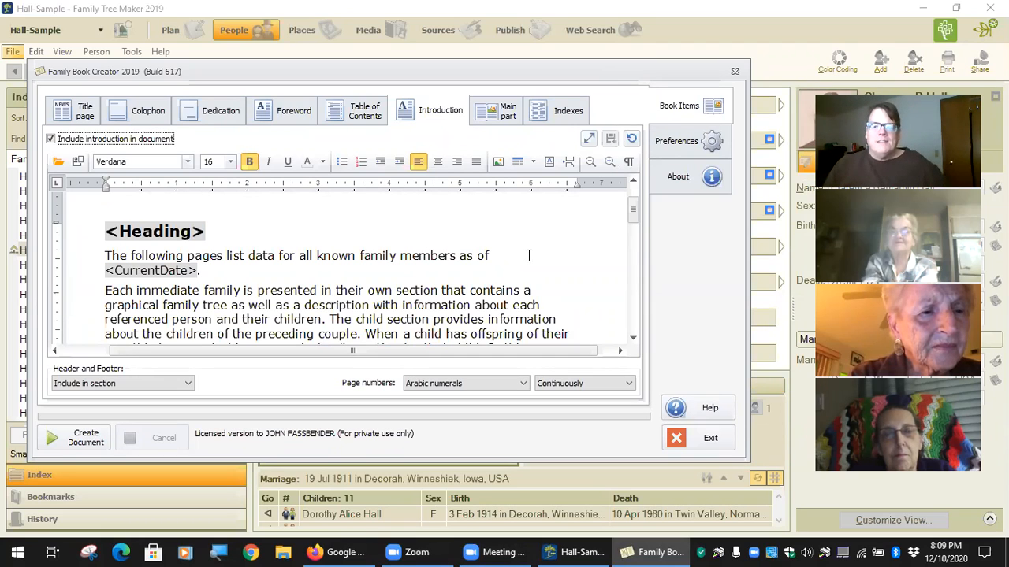
{"action": "left_click", "coordinate": [85, 111]}
{"action": "scroll", "coordinate": [338, 318], "scroll_direction": "down", "scroll_amount": 8}
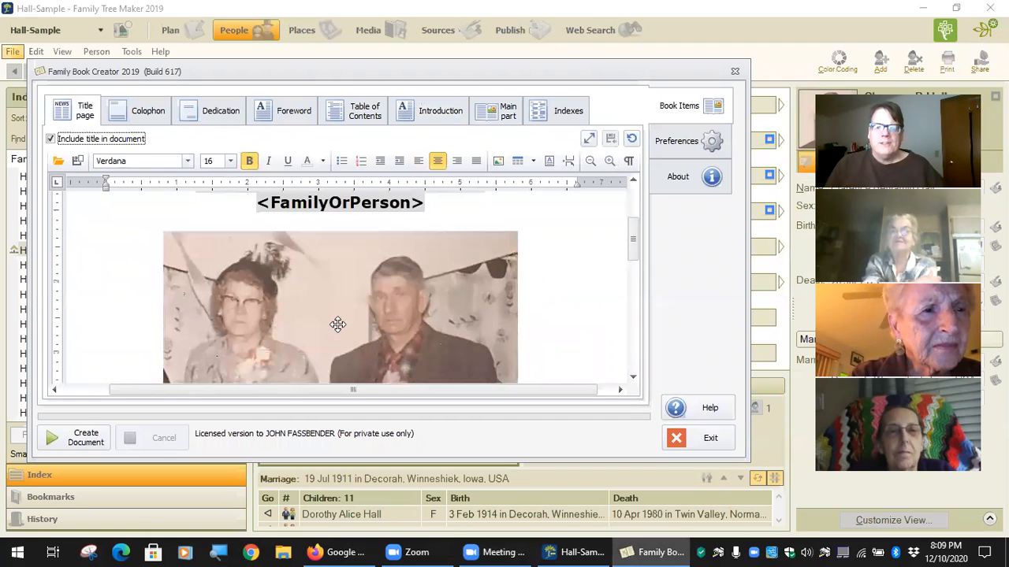
{"action": "scroll", "coordinate": [340, 324], "scroll_direction": "up", "scroll_amount": 4}
{"action": "scroll", "coordinate": [340, 324], "scroll_direction": "up", "scroll_amount": 2}
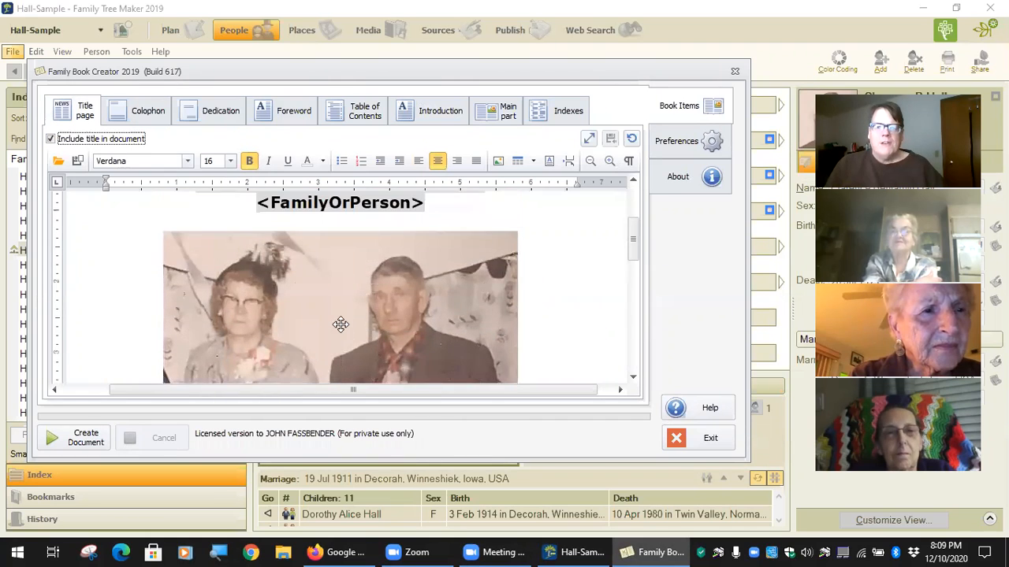
{"action": "scroll", "coordinate": [340, 323], "scroll_direction": "down", "scroll_amount": 3}
Review the Dedication section text, then switch back to the Title page.
{"action": "left_click", "coordinate": [219, 110]}
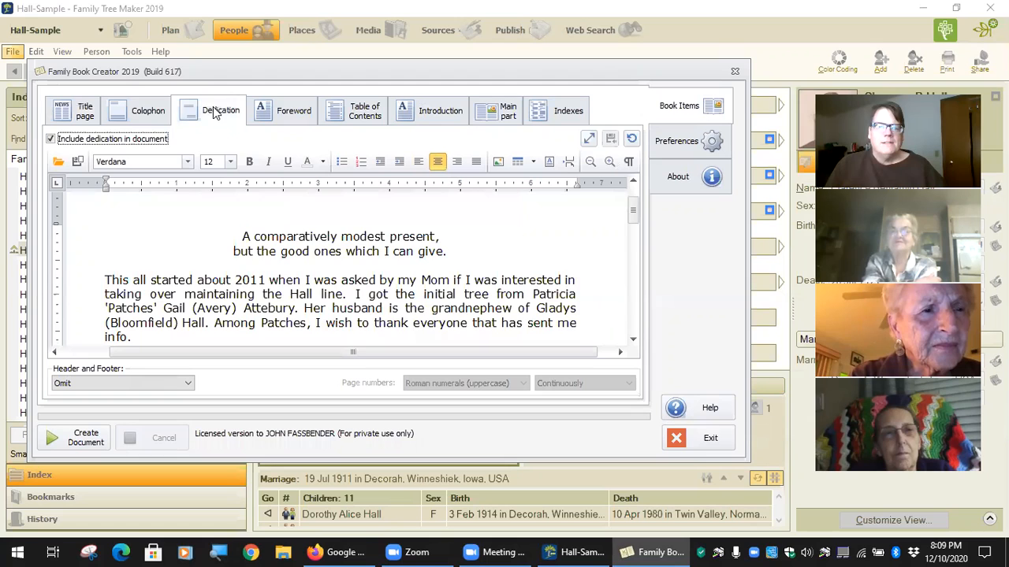
{"action": "scroll", "coordinate": [369, 301], "scroll_direction": "down", "scroll_amount": 3}
{"action": "scroll", "coordinate": [370, 300], "scroll_direction": "down", "scroll_amount": 8}
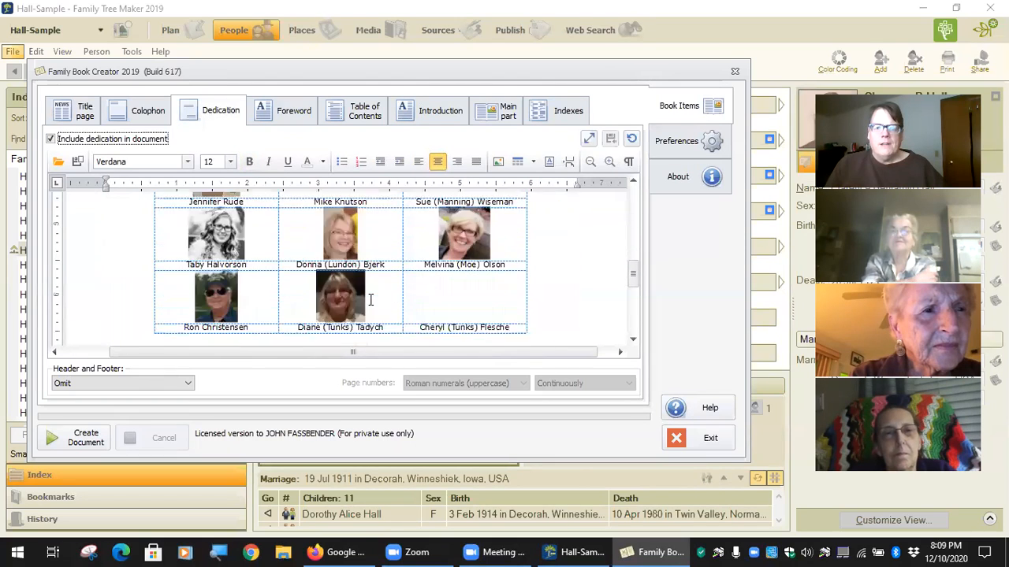
{"action": "scroll", "coordinate": [370, 301], "scroll_direction": "up", "scroll_amount": 4}
{"action": "scroll", "coordinate": [370, 300], "scroll_direction": "up", "scroll_amount": 6}
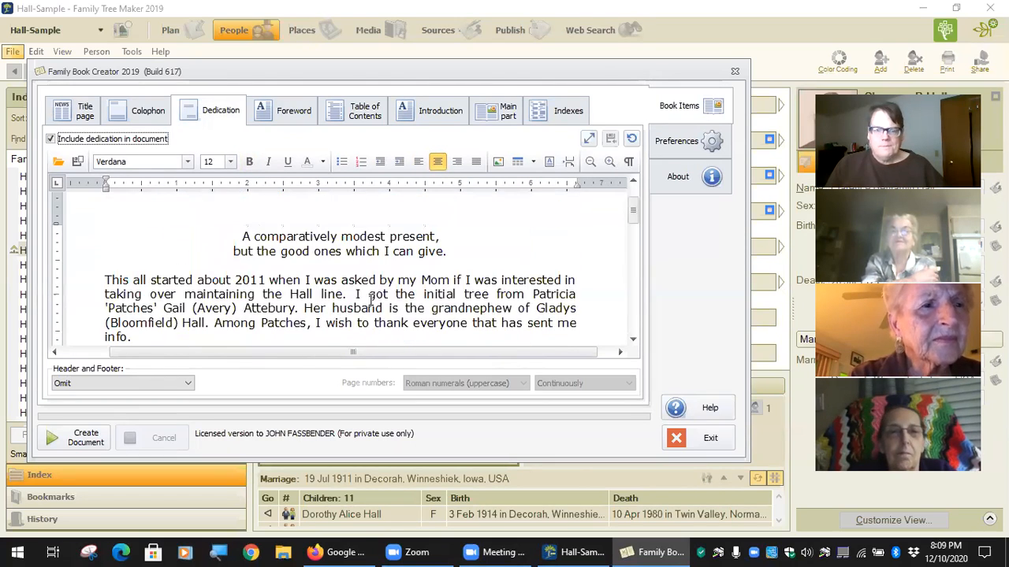
{"action": "left_click", "coordinate": [79, 110]}
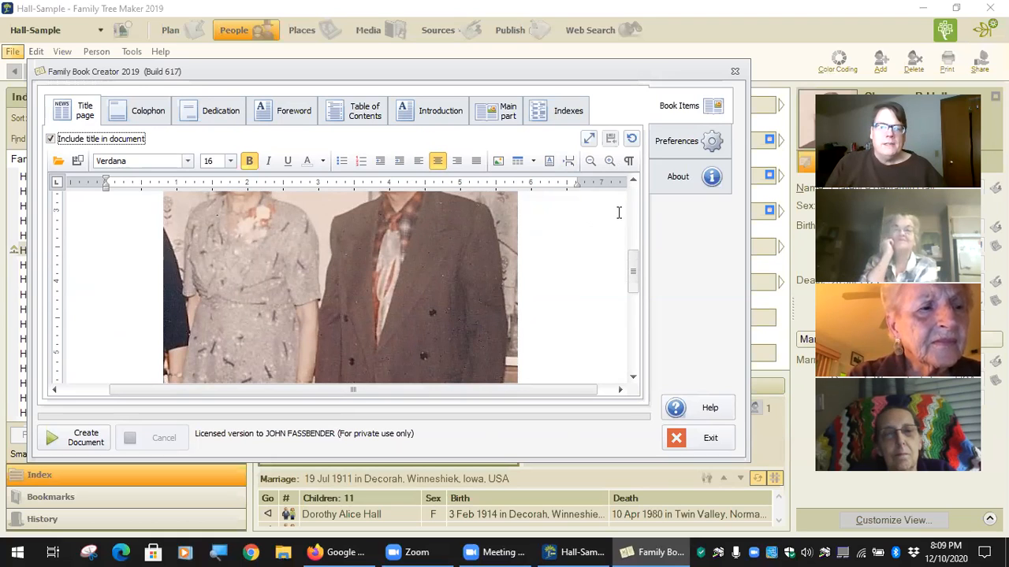
Preview the current title page in the full-screen editor, then close it.
{"action": "left_click", "coordinate": [588, 140]}
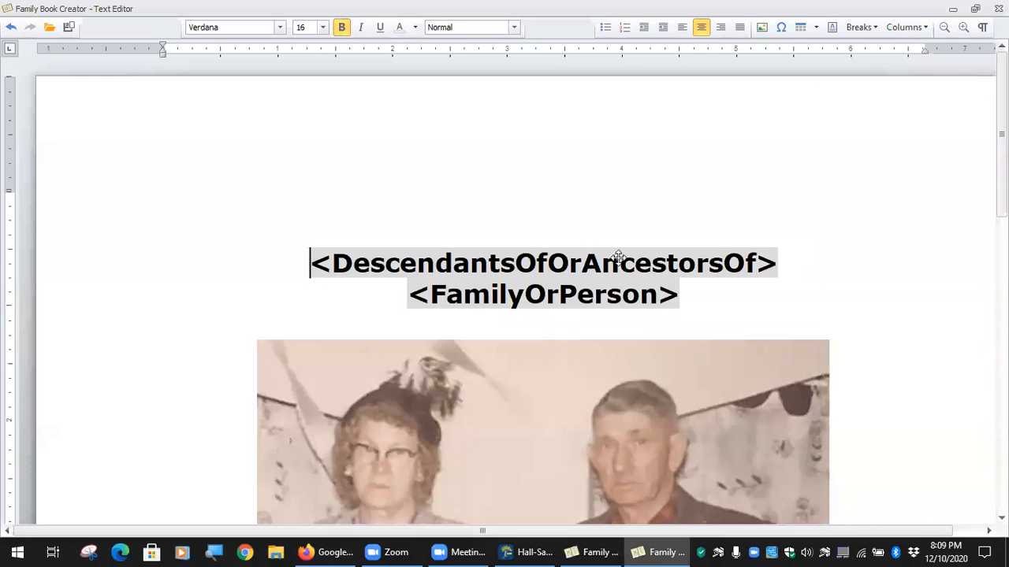
{"action": "scroll", "coordinate": [630, 254], "scroll_direction": "down", "scroll_amount": 7}
{"action": "scroll", "coordinate": [633, 255], "scroll_direction": "up", "scroll_amount": 7}
{"action": "scroll", "coordinate": [538, 186], "scroll_direction": "down", "scroll_amount": 4}
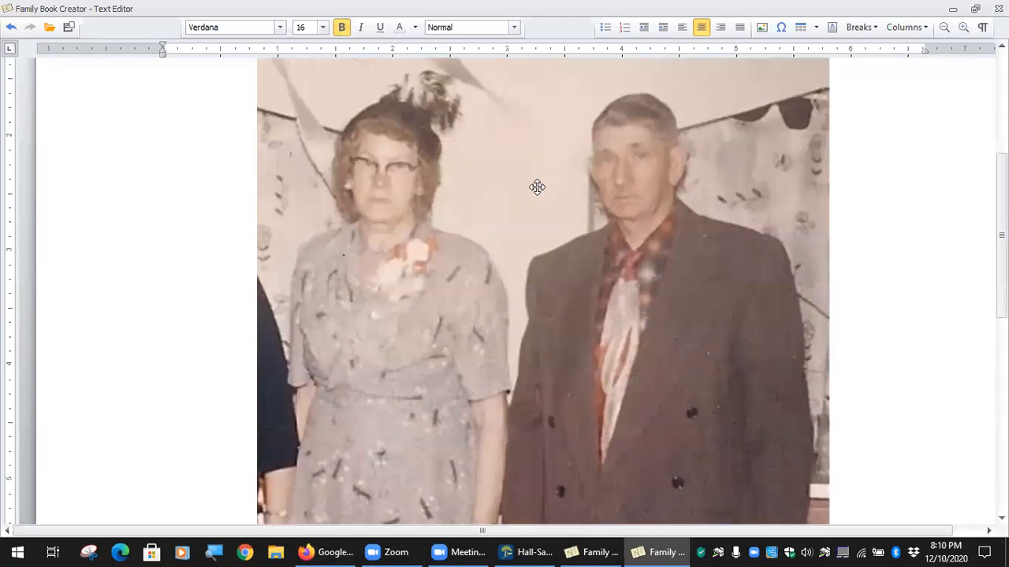
{"action": "scroll", "coordinate": [537, 186], "scroll_direction": "up", "scroll_amount": 4}
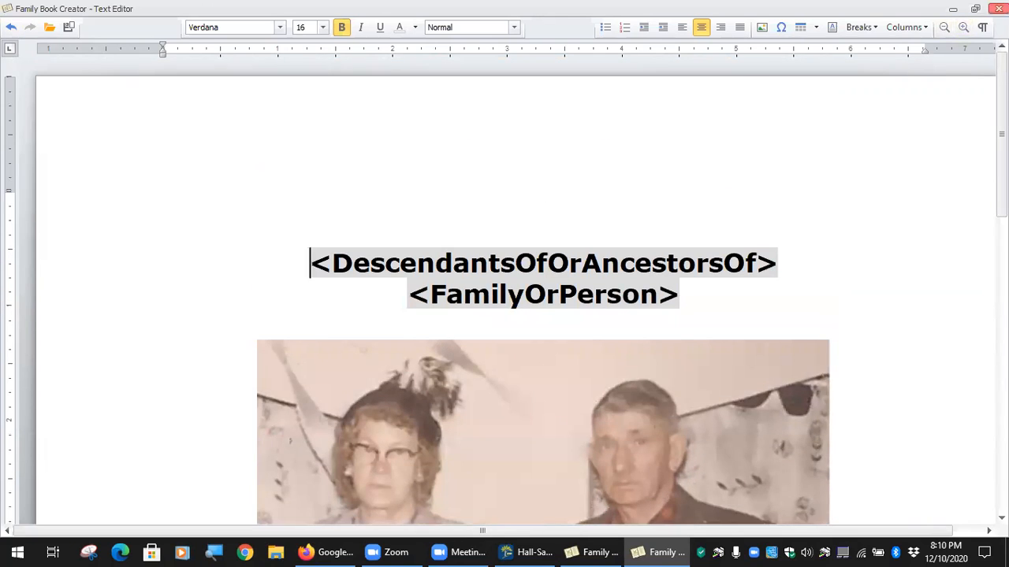
{"action": "left_click", "coordinate": [999, 8]}
Restore the title page's default text, confirming the discard with Yes.
{"action": "scroll", "coordinate": [590, 335], "scroll_direction": "up", "scroll_amount": 4}
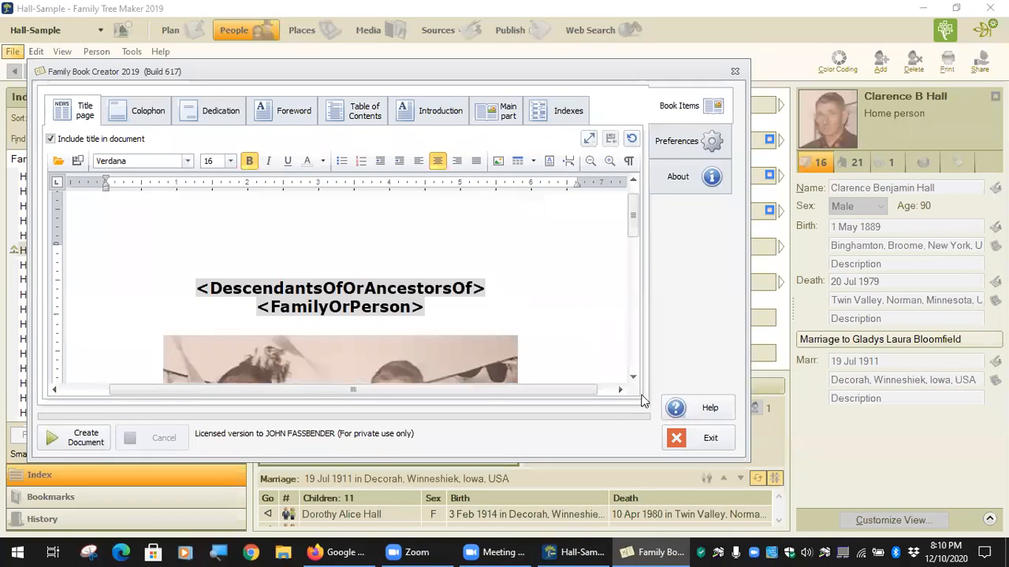
{"action": "left_click", "coordinate": [631, 140]}
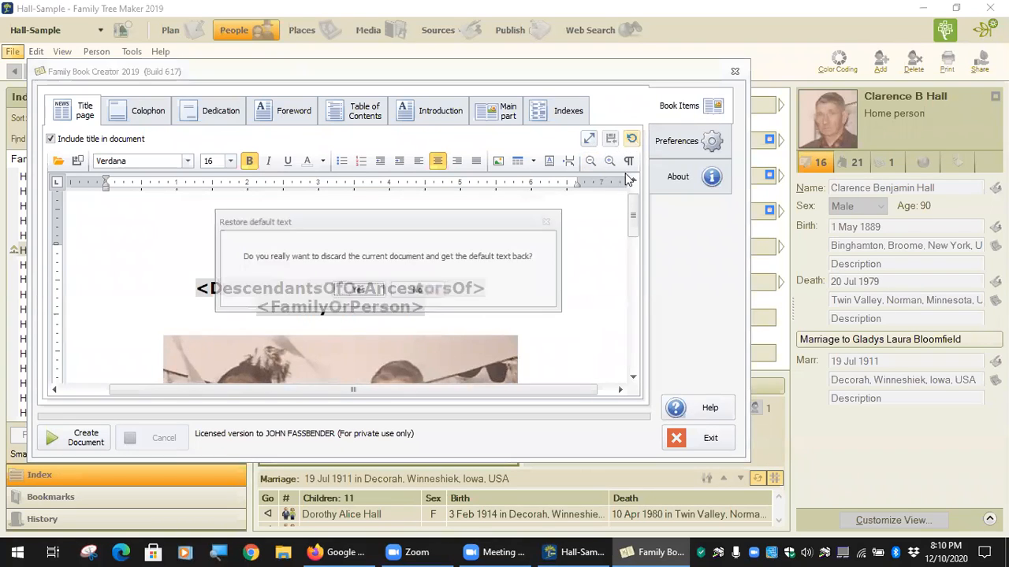
{"action": "left_click", "coordinate": [358, 291]}
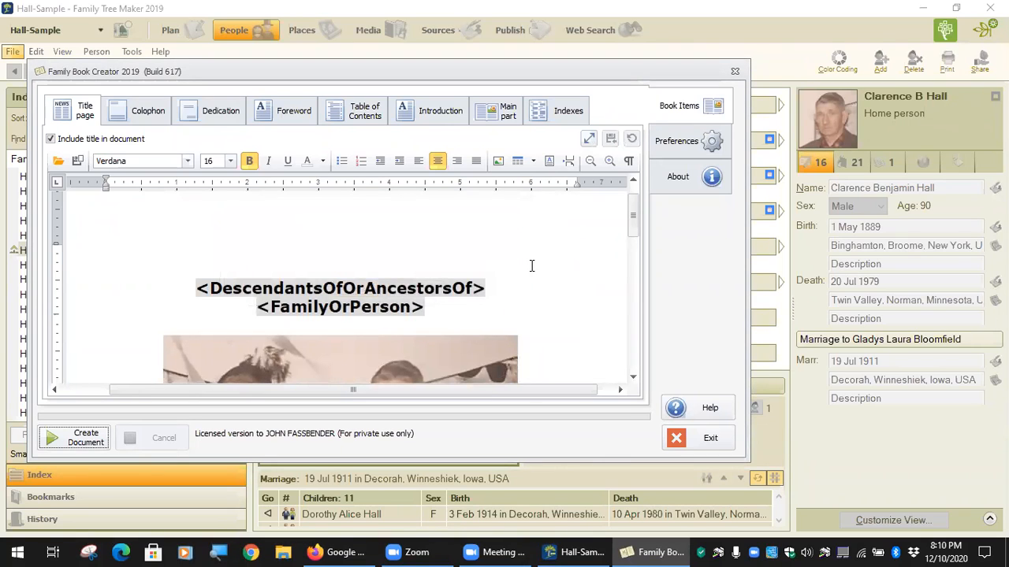
{"action": "scroll", "coordinate": [486, 268], "scroll_direction": "down", "scroll_amount": 10}
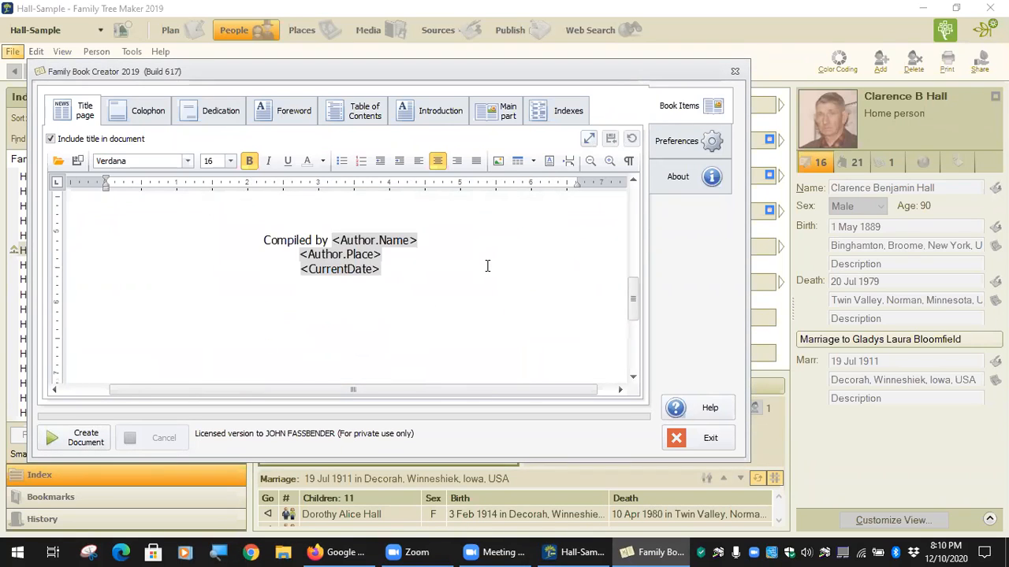
{"action": "scroll", "coordinate": [486, 268], "scroll_direction": "up", "scroll_amount": 8}
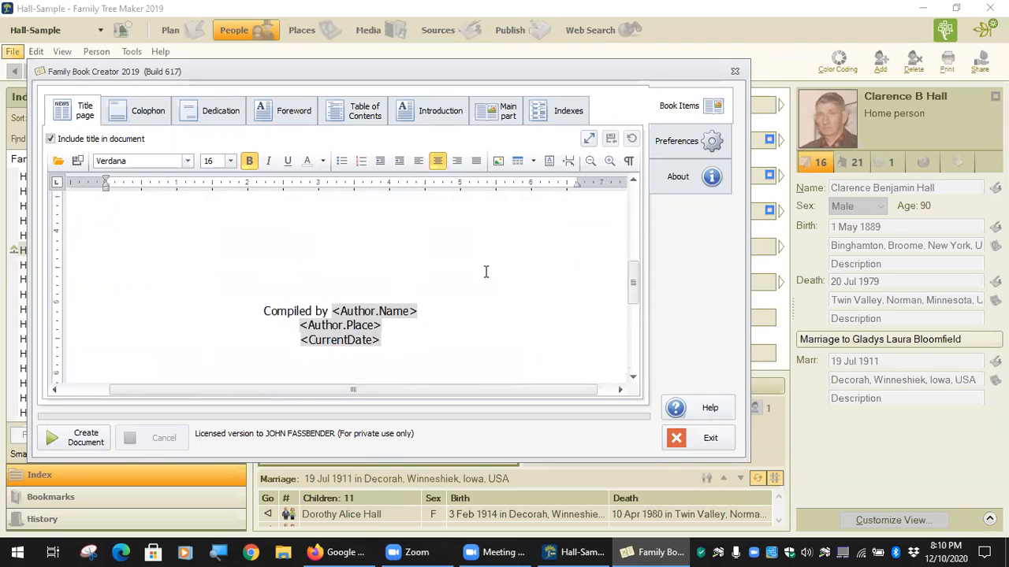
{"action": "scroll", "coordinate": [486, 269], "scroll_direction": "up", "scroll_amount": 3}
{"action": "scroll", "coordinate": [484, 268], "scroll_direction": "down", "scroll_amount": 4}
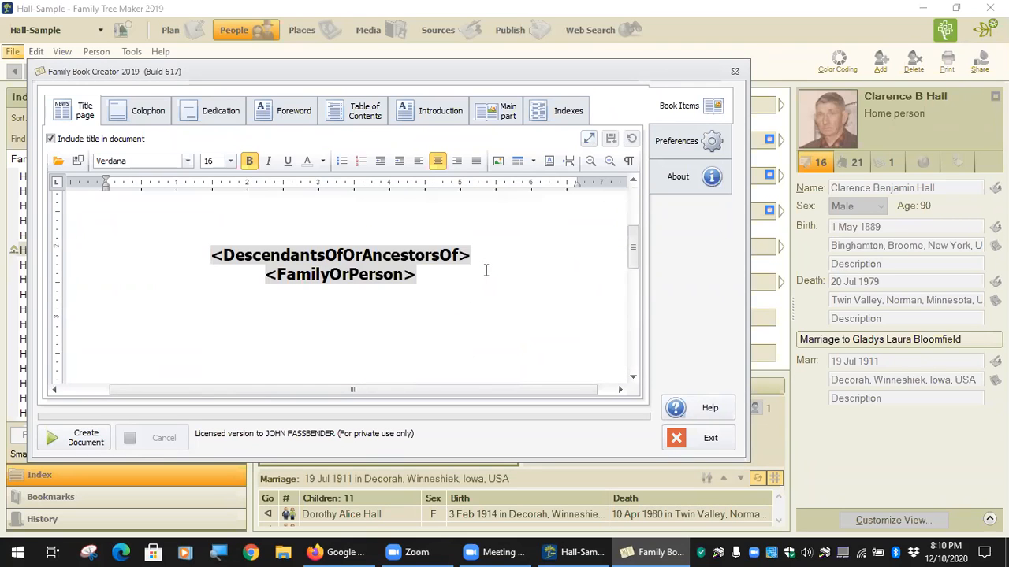
{"action": "scroll", "coordinate": [484, 268], "scroll_direction": "up", "scroll_amount": 1}
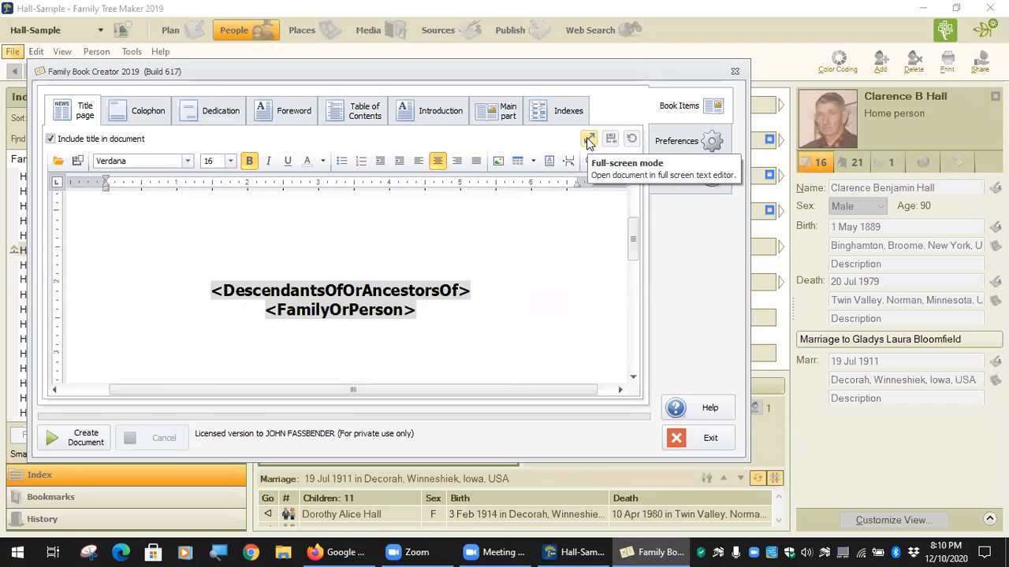
In the full-screen editor, put the cursor on the blank line below the title and start Insert Picture.
{"action": "left_click", "coordinate": [588, 142]}
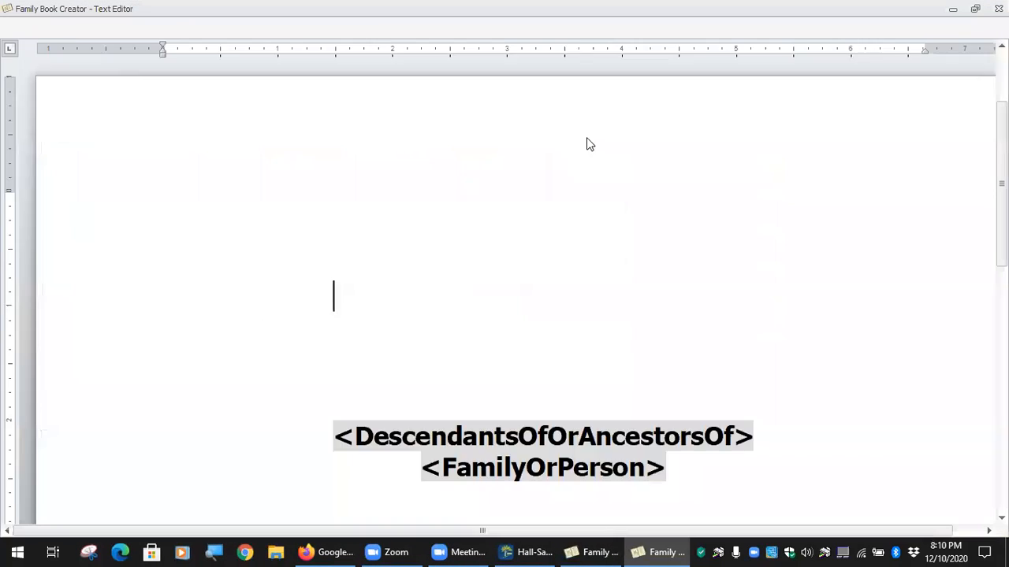
{"action": "scroll", "coordinate": [527, 298], "scroll_direction": "down", "scroll_amount": 3}
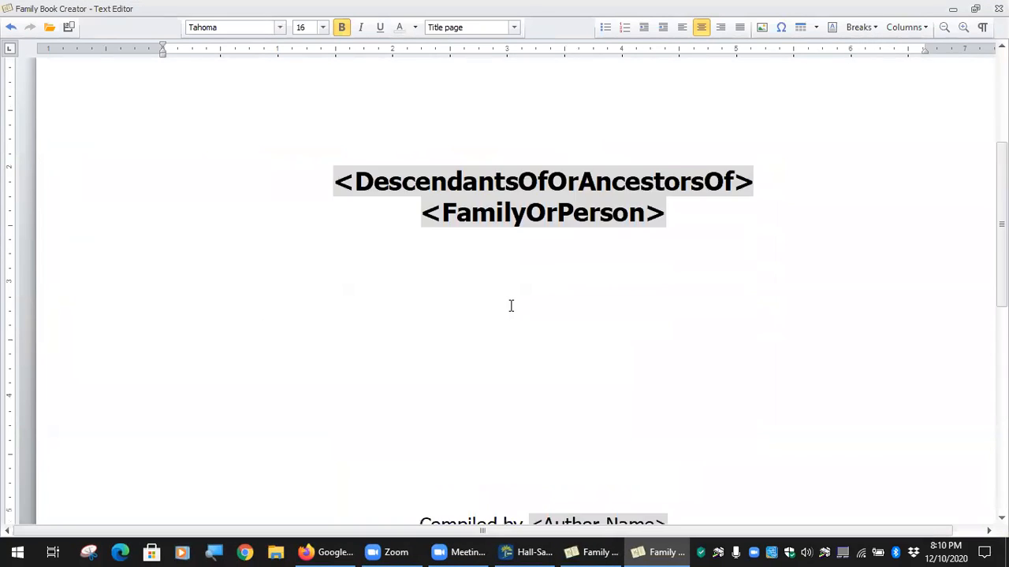
{"action": "left_click", "coordinate": [479, 296]}
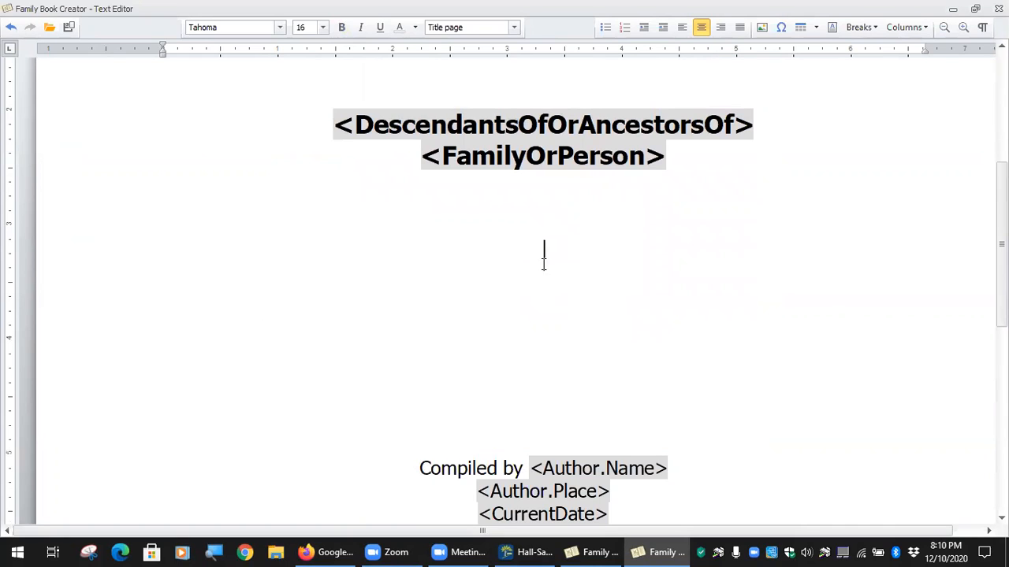
{"action": "left_click", "coordinate": [761, 30]}
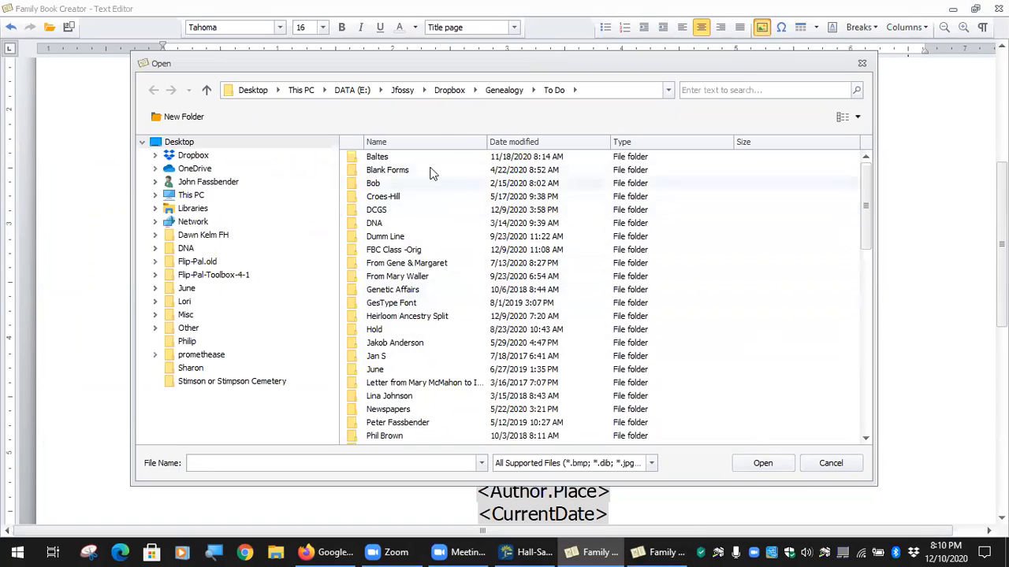
Browse the Genealogy and FBC folders in the Open dialog to locate the drawing.
{"action": "left_click", "coordinate": [516, 90]}
{"action": "double_click", "coordinate": [377, 198]}
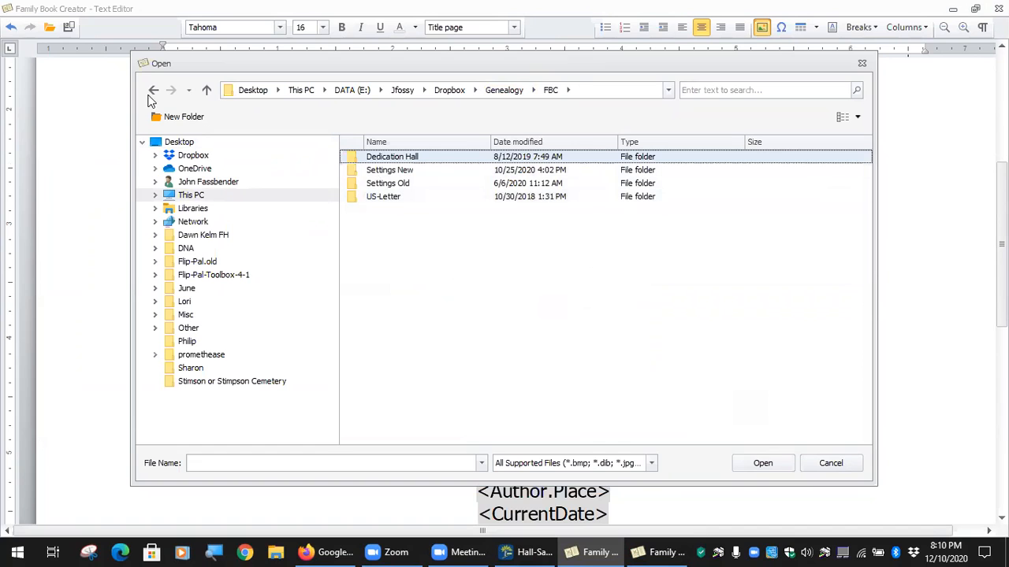
{"action": "left_click", "coordinate": [154, 91]}
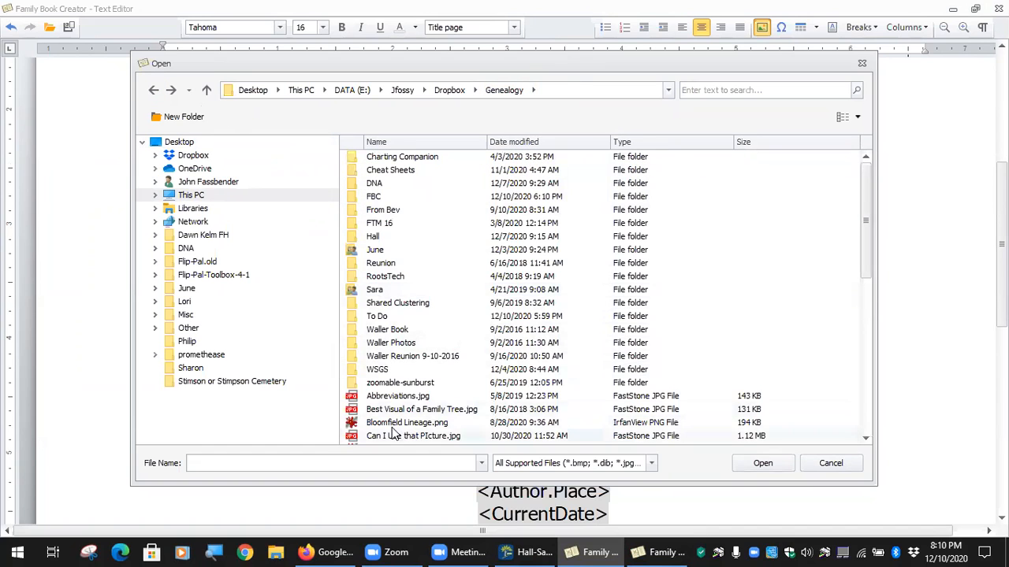
{"action": "scroll", "coordinate": [392, 434], "scroll_direction": "down", "scroll_amount": 2}
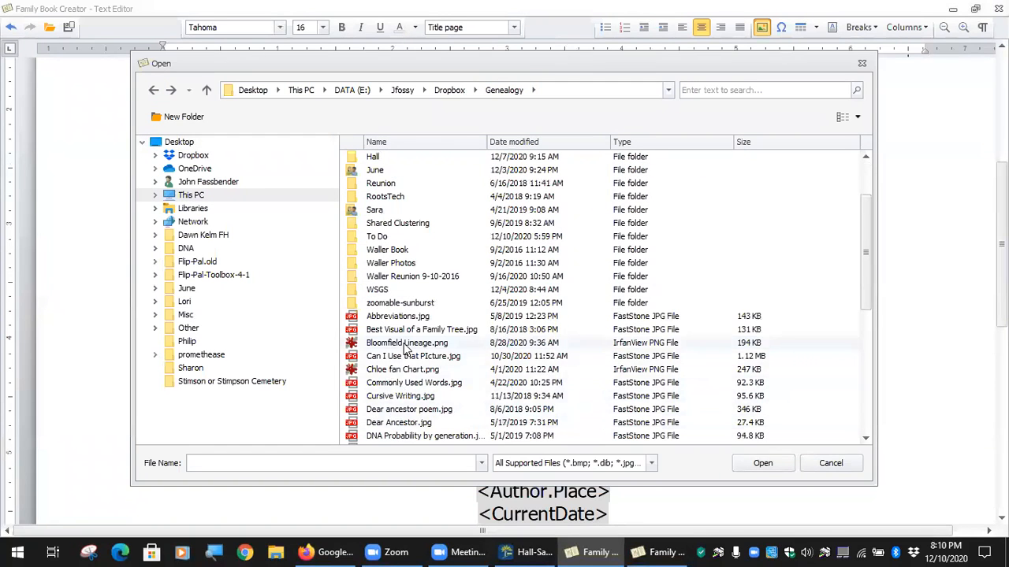
Insert Faces in Tree.jpg, rather than Bloomfield Lineage.png, and check it on the page.
{"action": "left_click", "coordinate": [404, 346]}
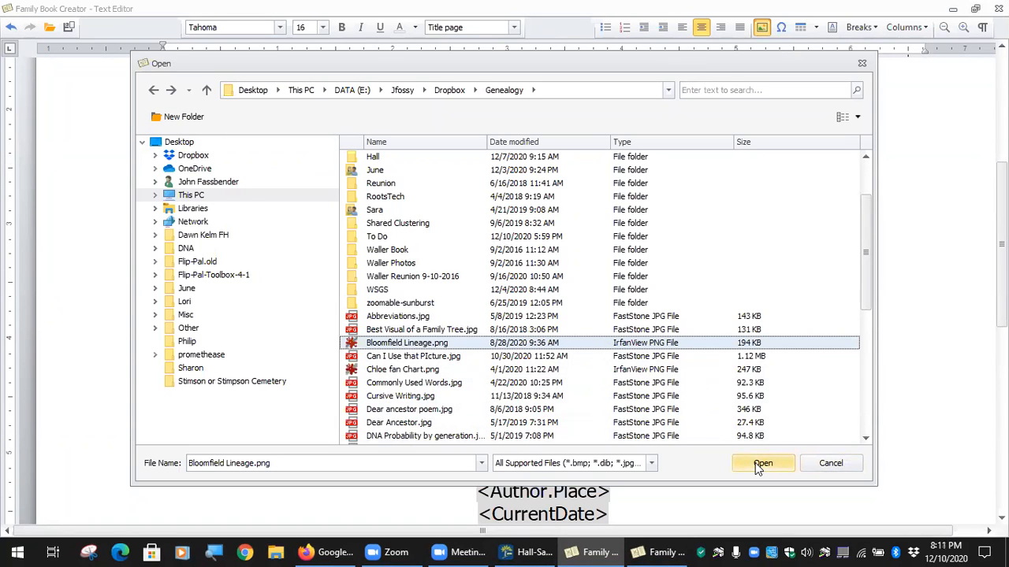
{"action": "scroll", "coordinate": [430, 389], "scroll_direction": "down", "scroll_amount": 3}
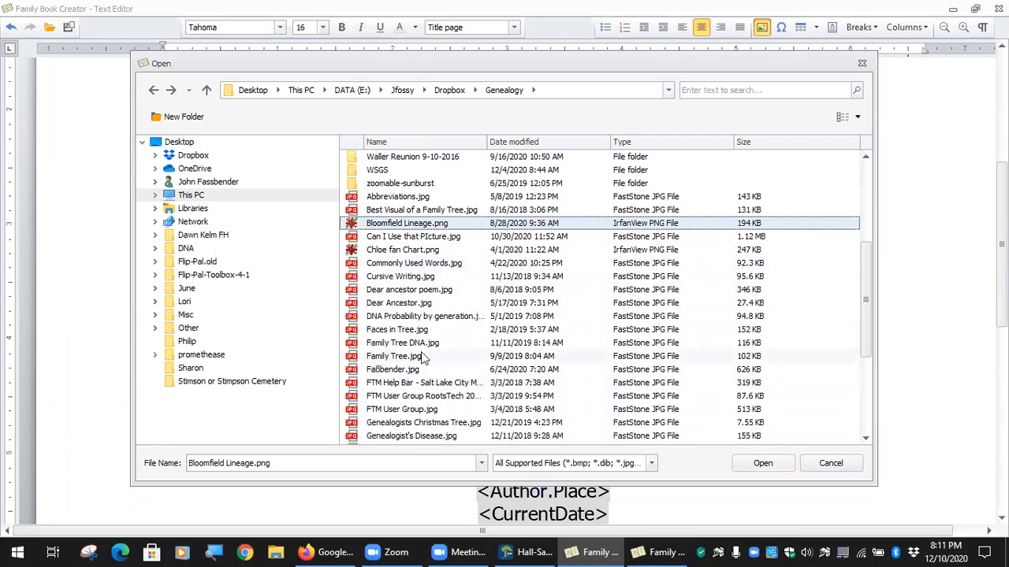
{"action": "left_click", "coordinate": [407, 331]}
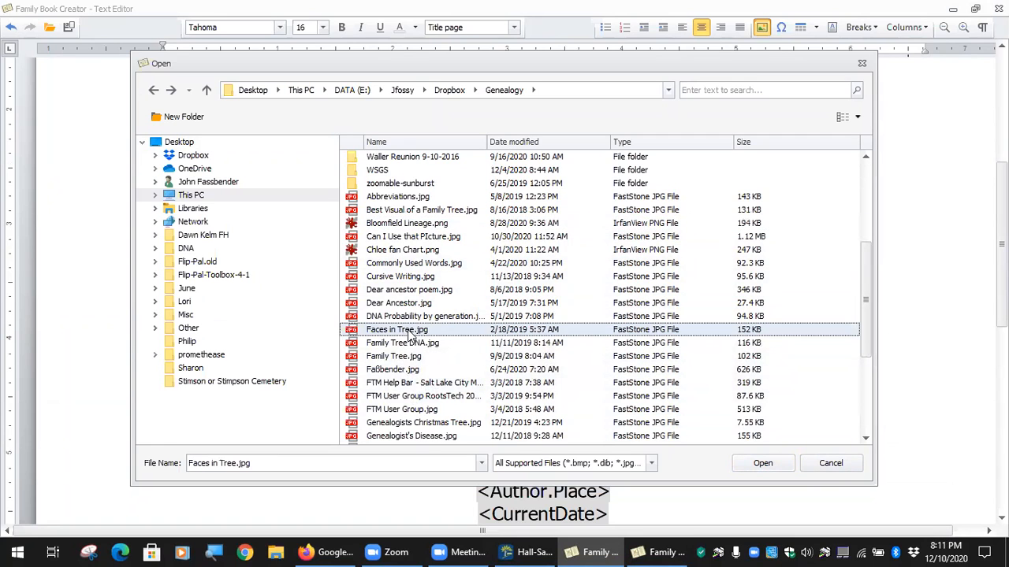
{"action": "left_click", "coordinate": [761, 463]}
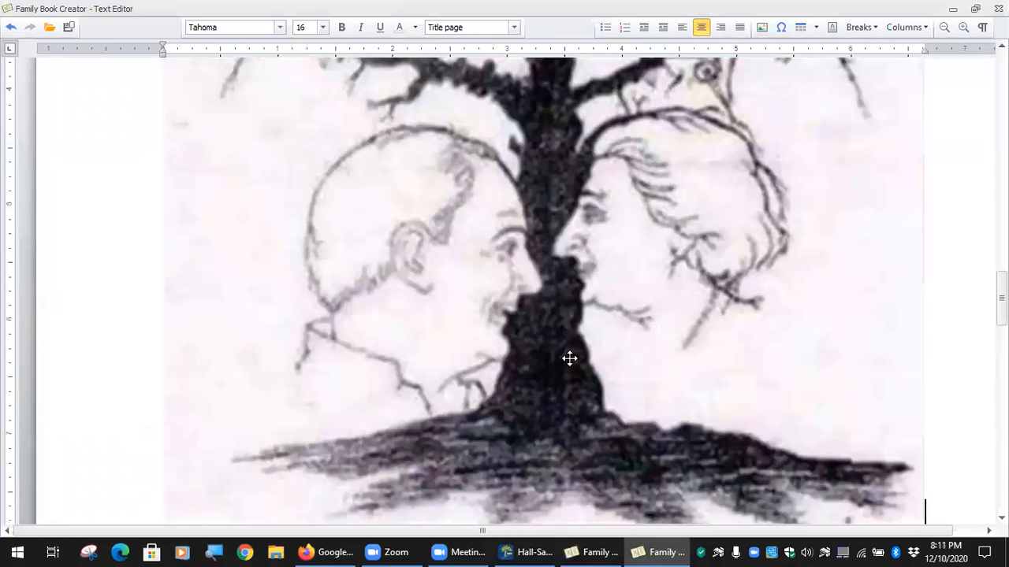
{"action": "scroll", "coordinate": [625, 324], "scroll_direction": "up", "scroll_amount": 8}
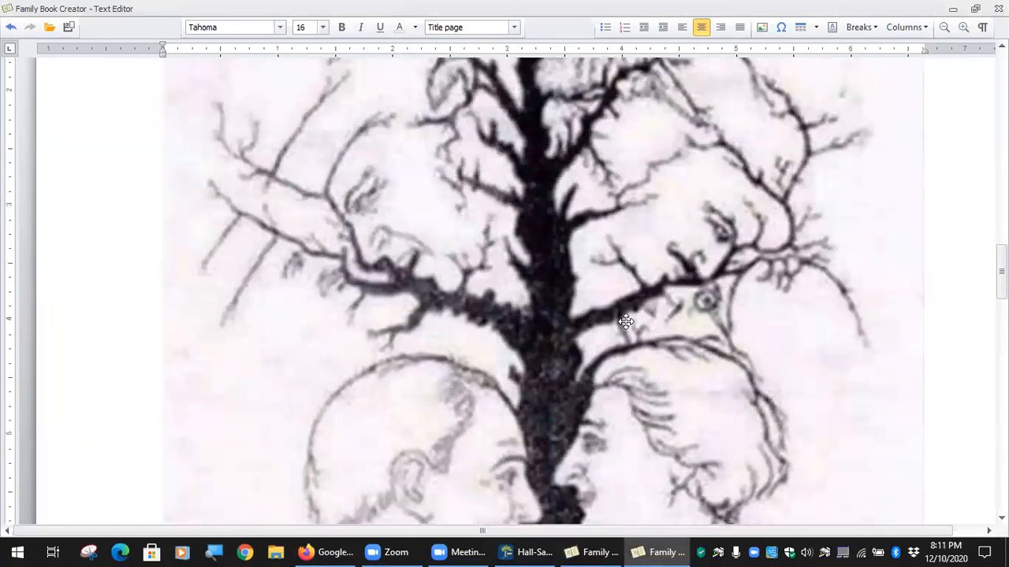
{"action": "scroll", "coordinate": [628, 327], "scroll_direction": "up", "scroll_amount": 2}
{"action": "scroll", "coordinate": [628, 327], "scroll_direction": "down", "scroll_amount": 3}
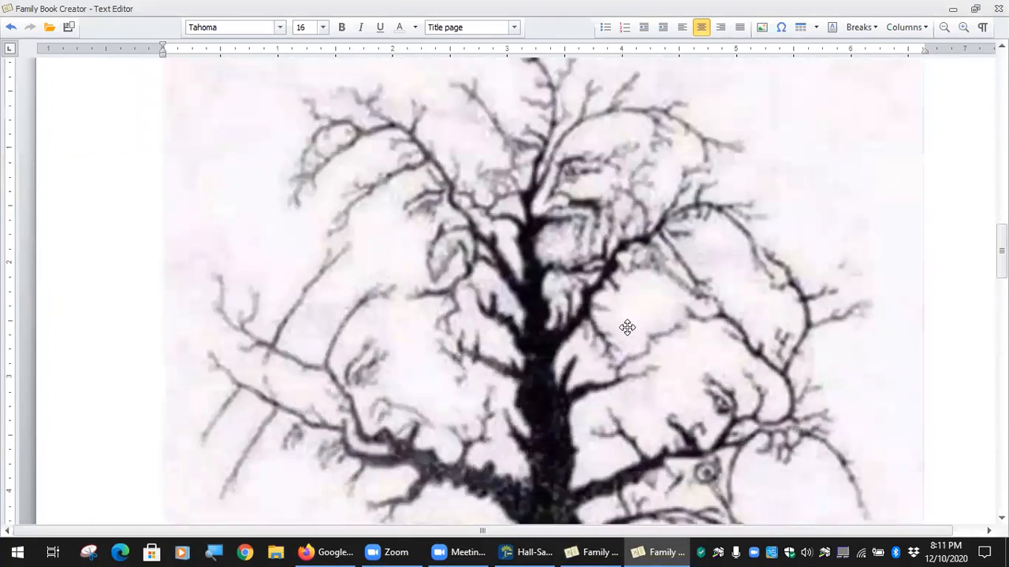
{"action": "scroll", "coordinate": [629, 326], "scroll_direction": "up", "scroll_amount": 8}
{"action": "scroll", "coordinate": [631, 325], "scroll_direction": "up", "scroll_amount": 3}
Shrink the Faces in Tree drawing with its corner handles, keeping it centred, and reopen Insert Picture.
{"action": "scroll", "coordinate": [630, 331], "scroll_direction": "down", "scroll_amount": 8}
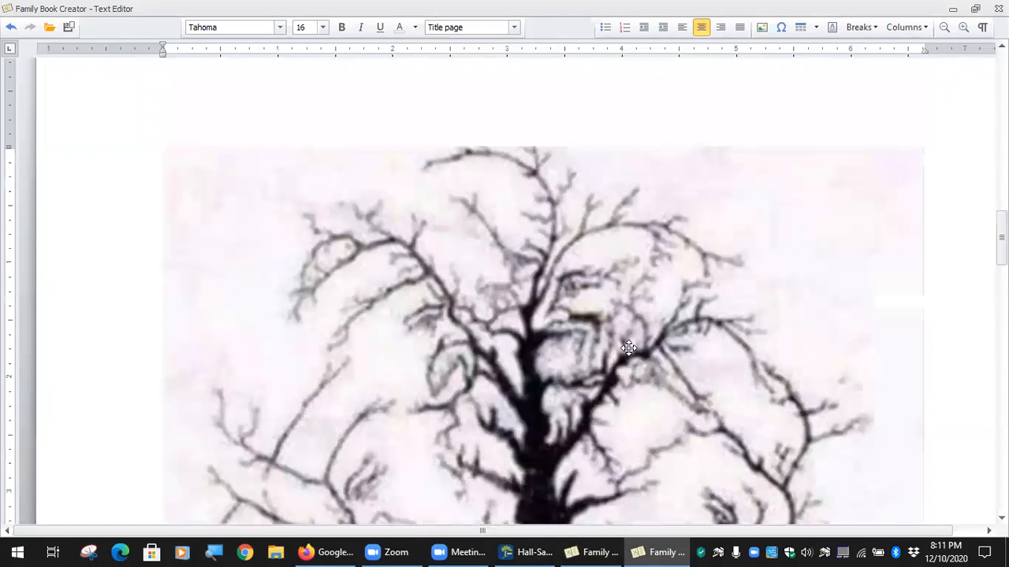
{"action": "left_click", "coordinate": [689, 331]}
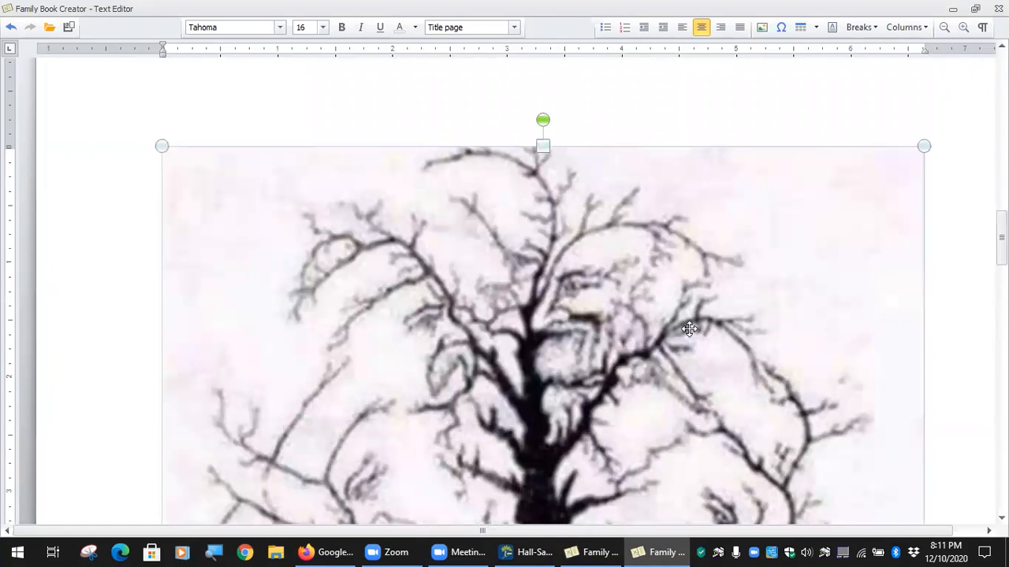
{"action": "left_click_drag", "start_coordinate": [172, 149], "coordinate": [652, 427]}
{"action": "scroll", "coordinate": [687, 276], "scroll_direction": "up", "scroll_amount": 12}
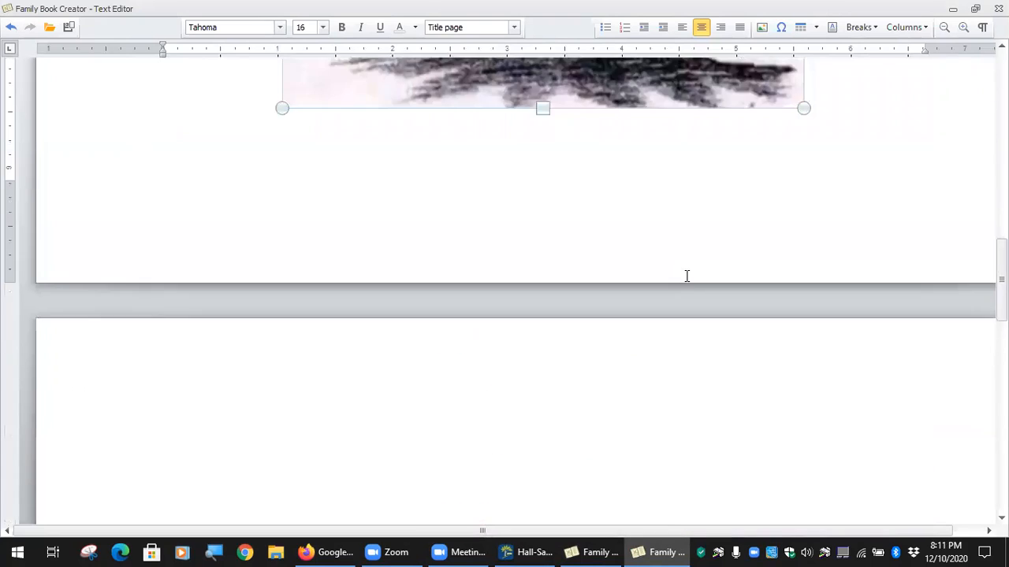
{"action": "scroll", "coordinate": [648, 273], "scroll_direction": "up", "scroll_amount": 3}
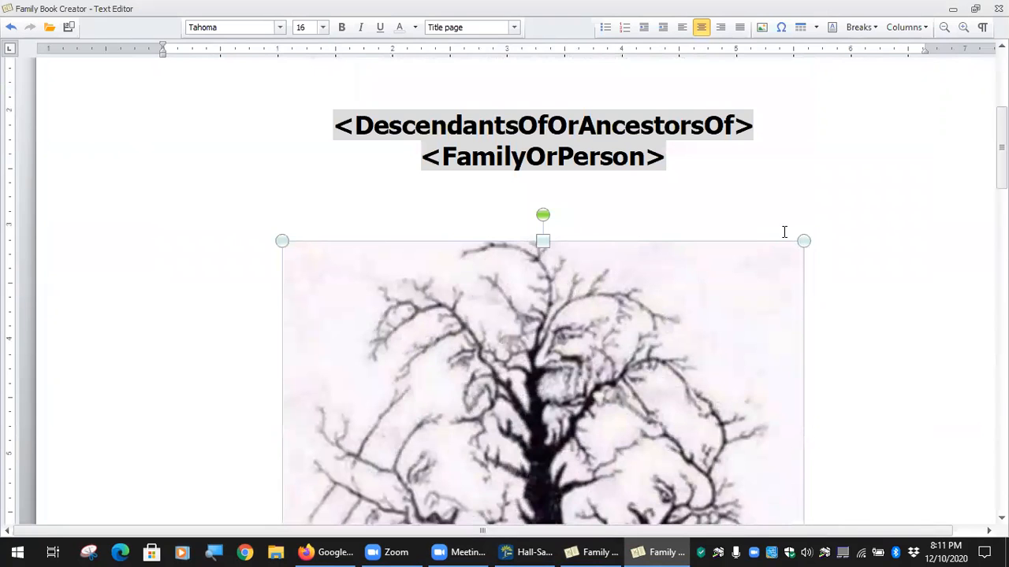
{"action": "left_click_drag", "start_coordinate": [803, 236], "coordinate": [470, 369]}
{"action": "scroll", "coordinate": [887, 312], "scroll_direction": "down", "scroll_amount": 9}
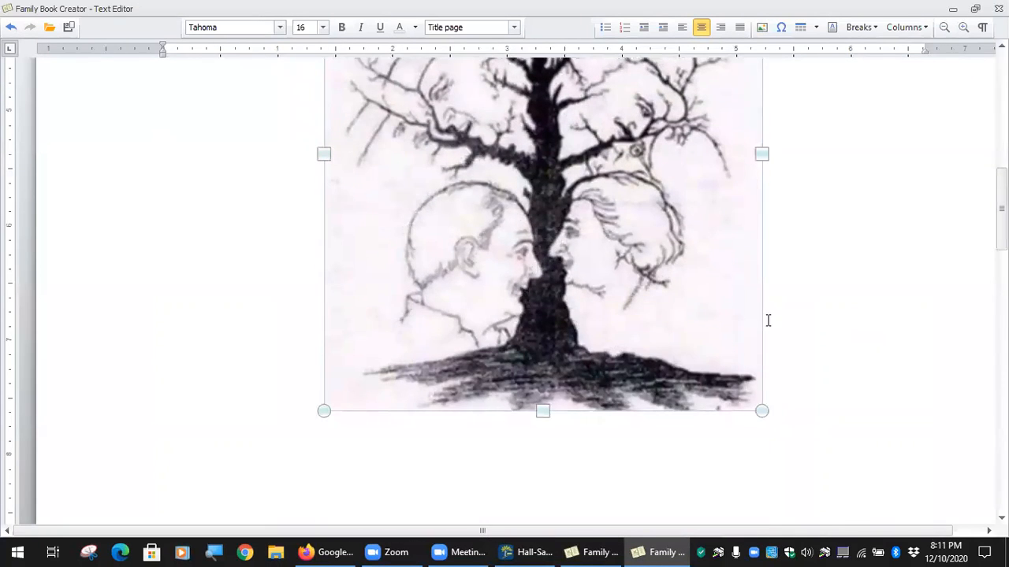
{"action": "left_click_drag", "start_coordinate": [324, 411], "coordinate": [439, 299]}
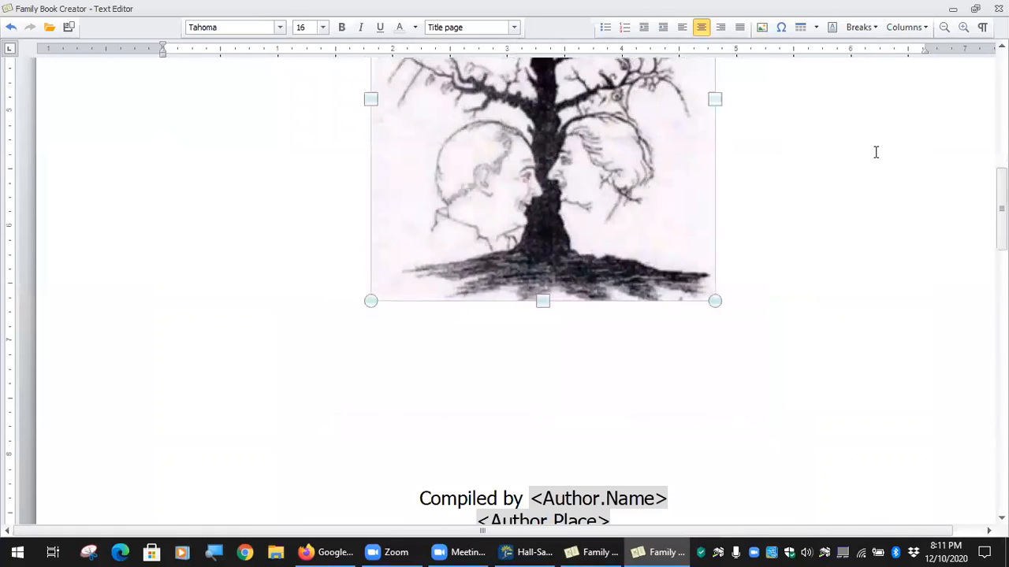
{"action": "left_click", "coordinate": [761, 29]}
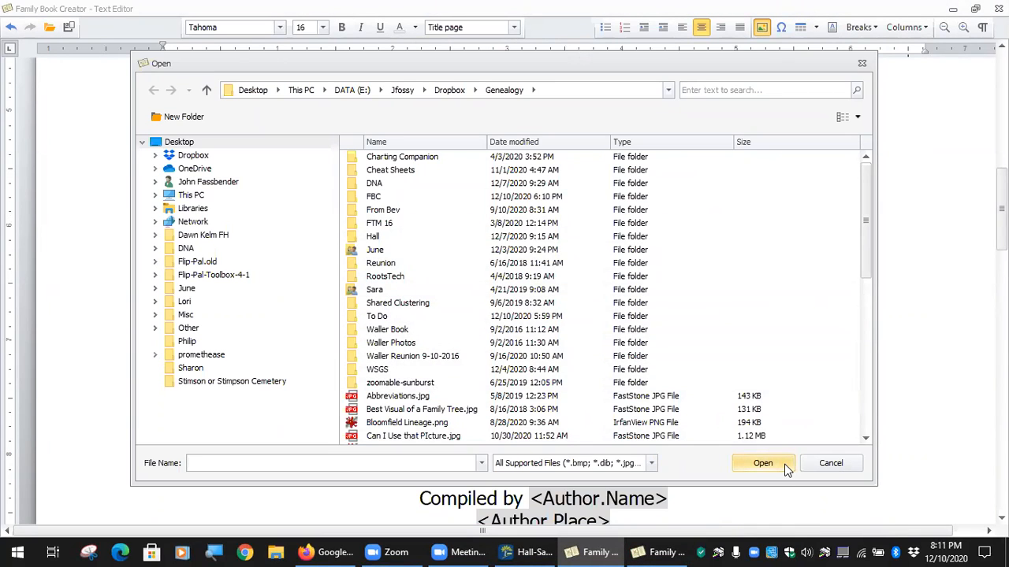
Cancel the Open dialog, shrink the tree drawing further, and undo a trial 30° rotation.
{"action": "left_click", "coordinate": [843, 463]}
{"action": "scroll", "coordinate": [725, 289], "scroll_direction": "up", "scroll_amount": 5}
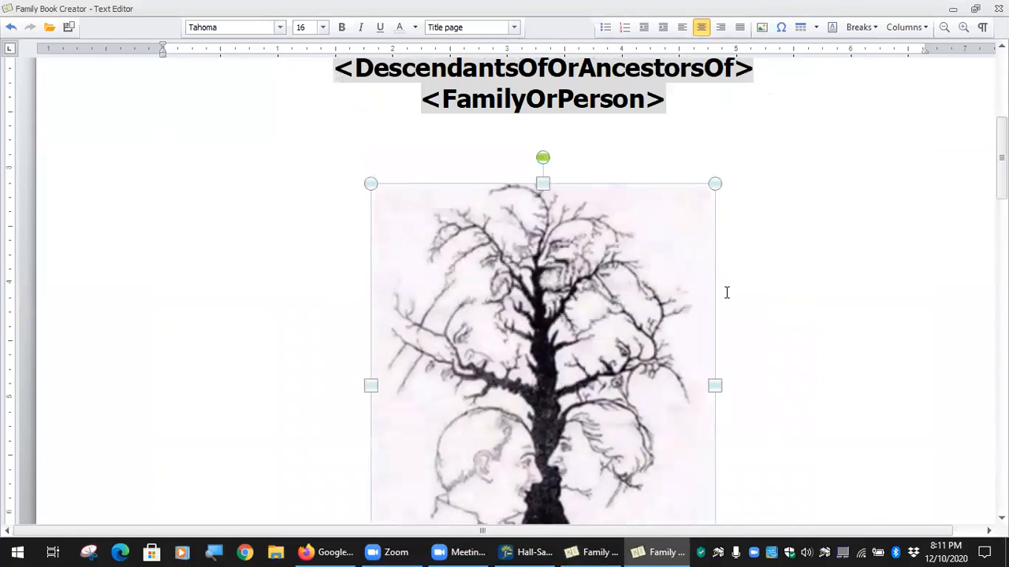
{"action": "left_click_drag", "start_coordinate": [714, 185], "coordinate": [524, 293]}
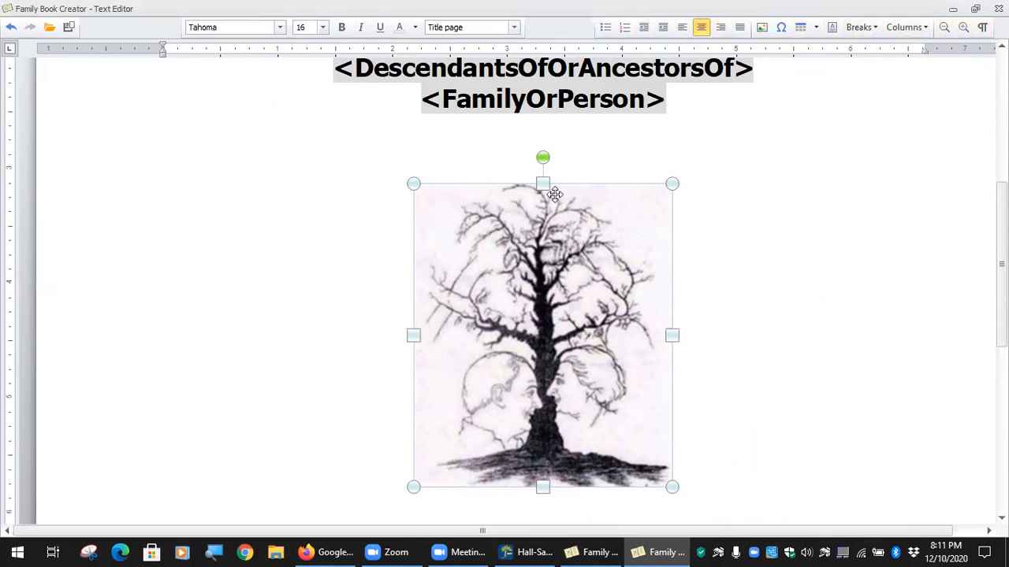
{"action": "left_click_drag", "start_coordinate": [542, 158], "coordinate": [473, 209]}
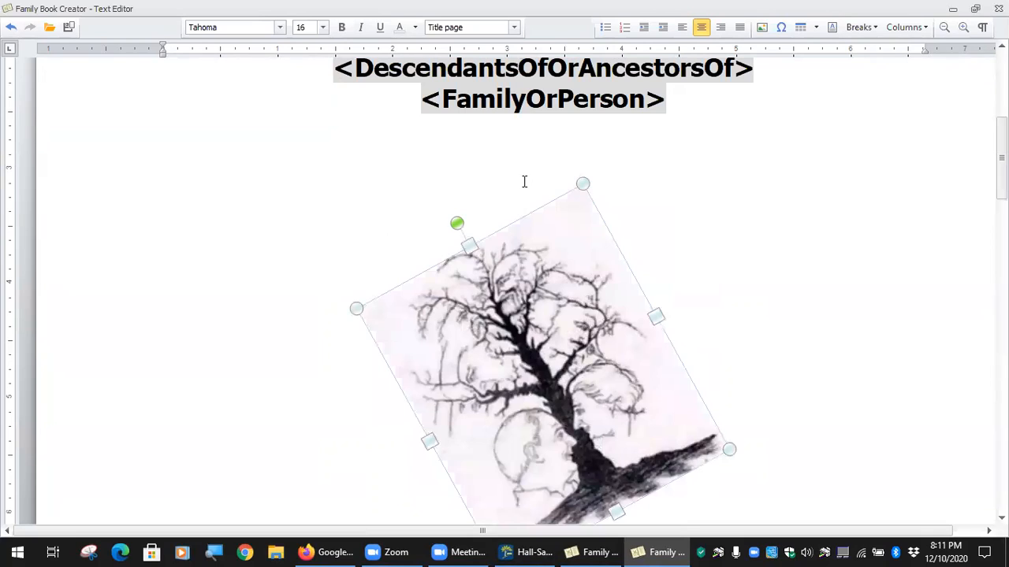
{"action": "key", "text": "ctrl+z"}
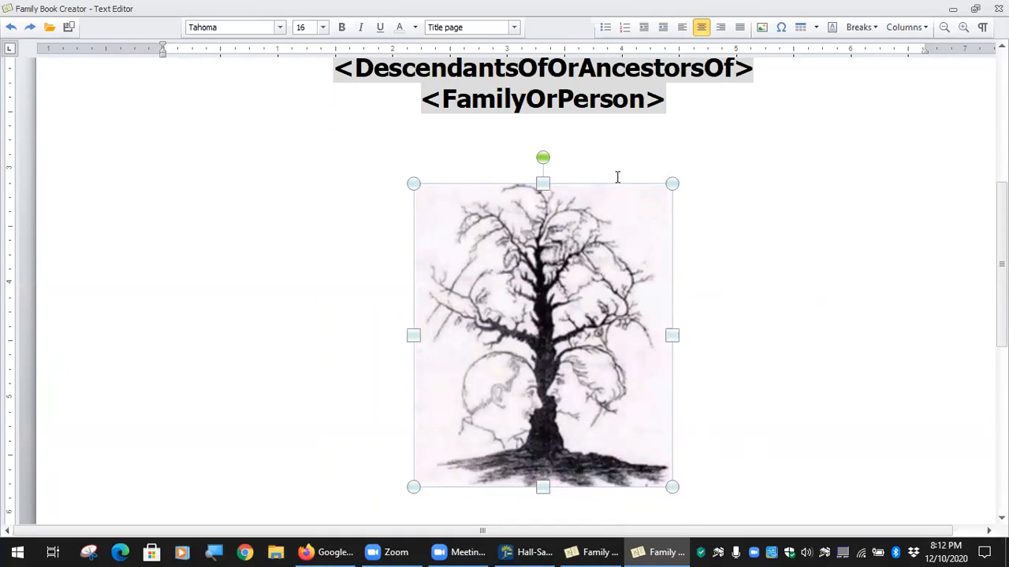
Open More Layout Options for the tree picture to reach its Text Wrapping settings.
{"action": "right_click", "coordinate": [544, 311]}
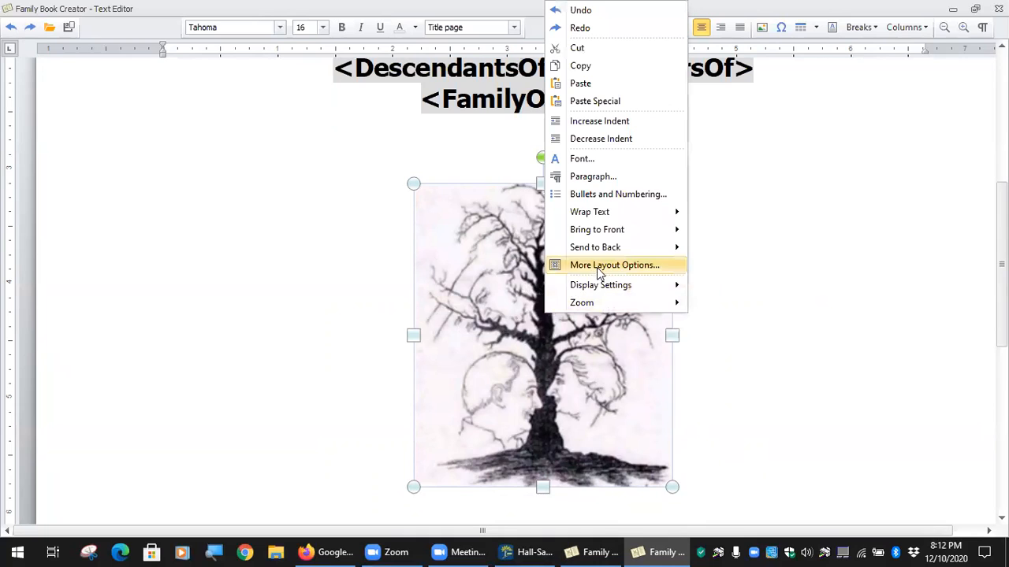
{"action": "mouse_move", "coordinate": [605, 292]}
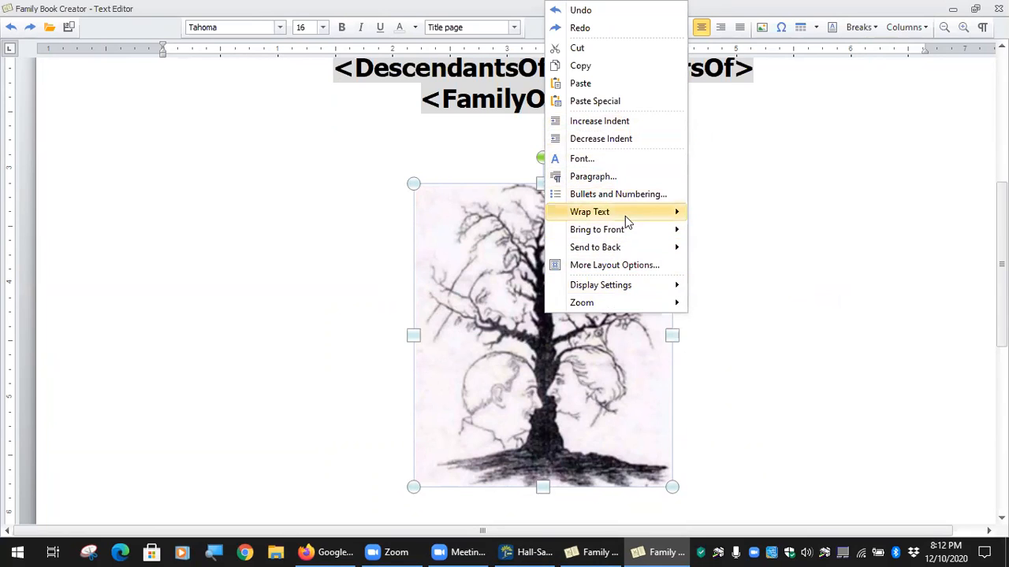
{"action": "mouse_move", "coordinate": [624, 235]}
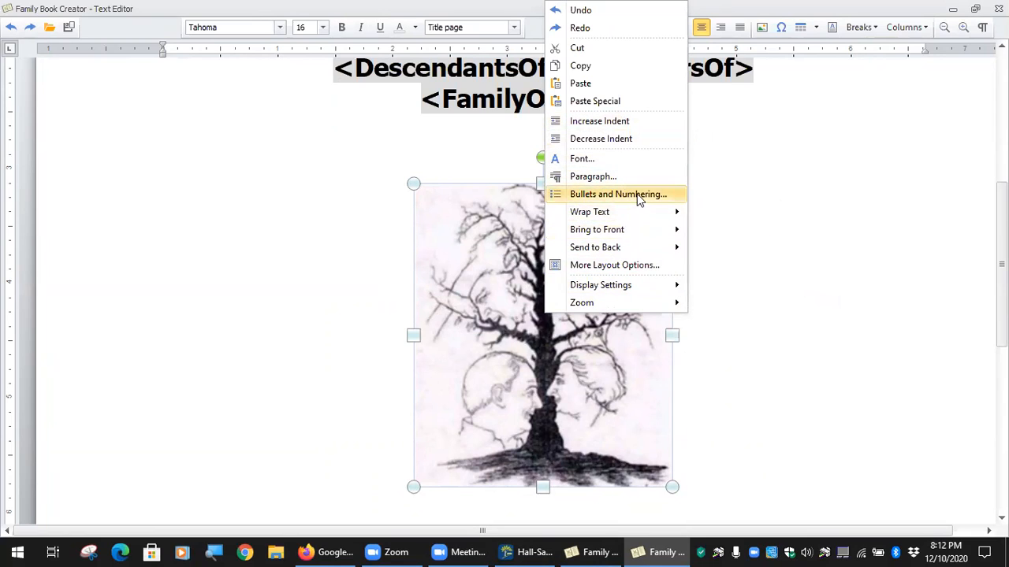
{"action": "left_click", "coordinate": [629, 266]}
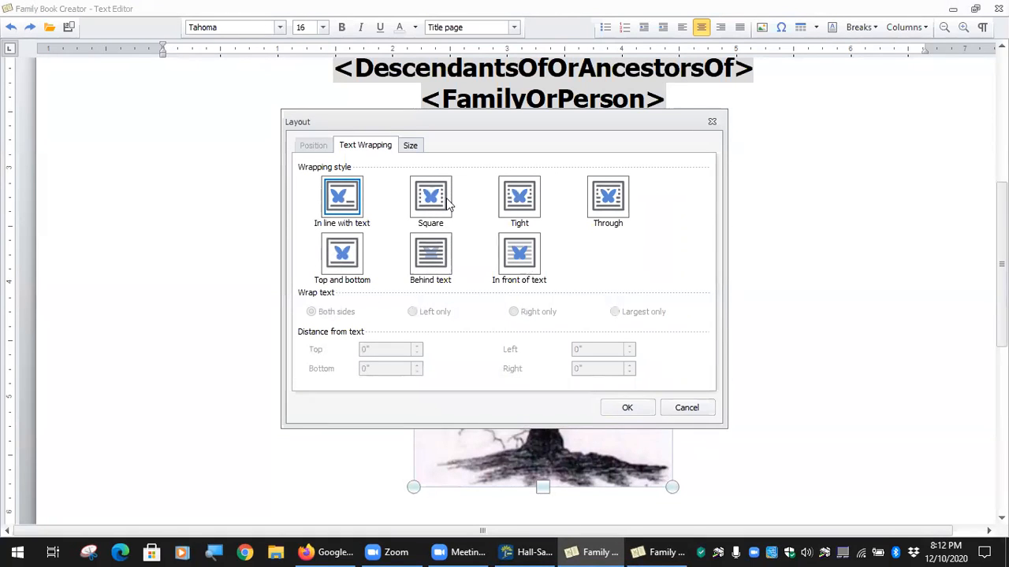
Give the picture Top and bottom wrapping at absolute horizontal position 0", then drag it under the title.
{"action": "left_click", "coordinate": [431, 203]}
{"action": "left_click", "coordinate": [431, 259]}
{"action": "left_click", "coordinate": [341, 255]}
{"action": "left_click", "coordinate": [313, 149]}
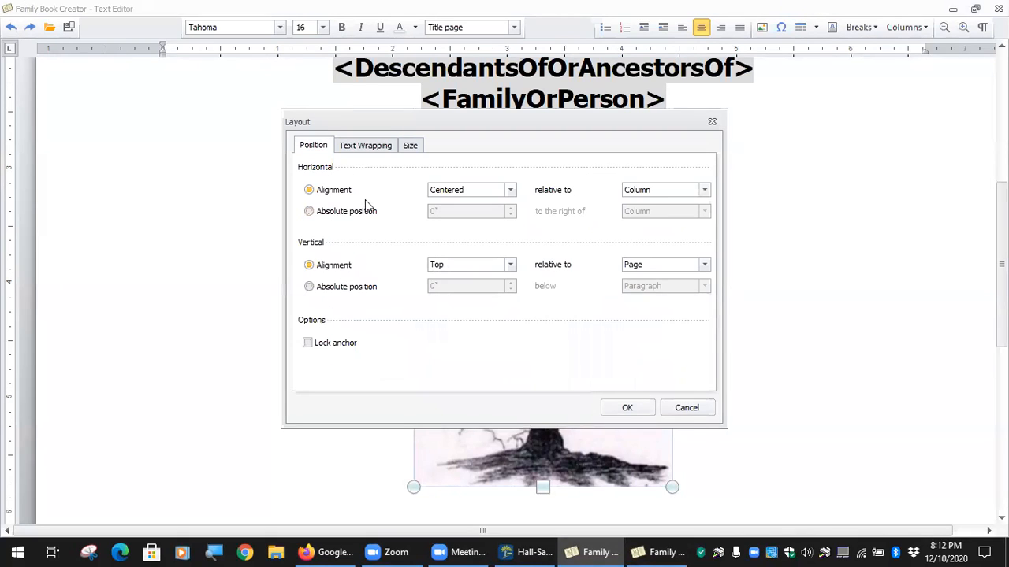
{"action": "left_click", "coordinate": [310, 212]}
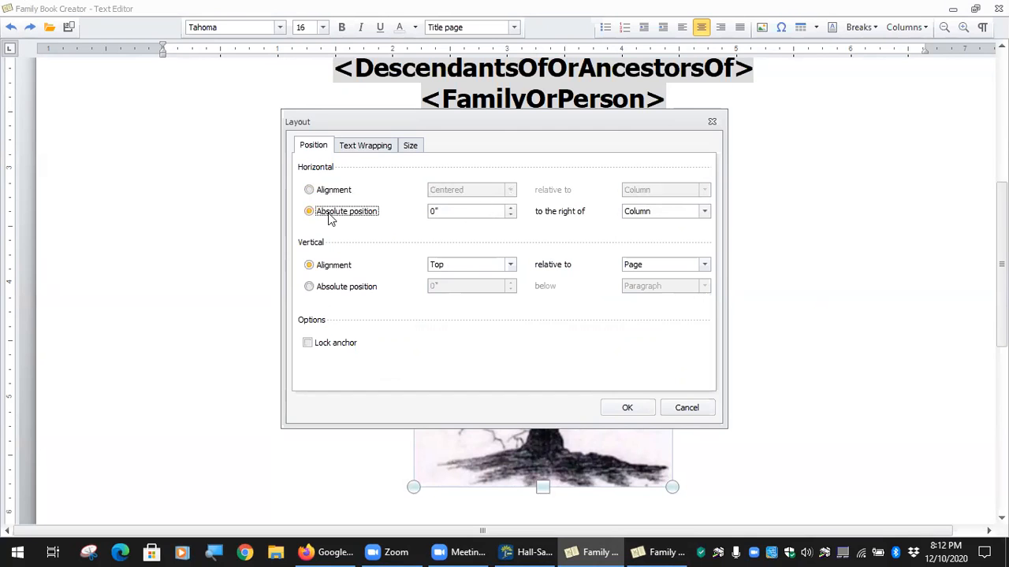
{"action": "left_click", "coordinate": [643, 409]}
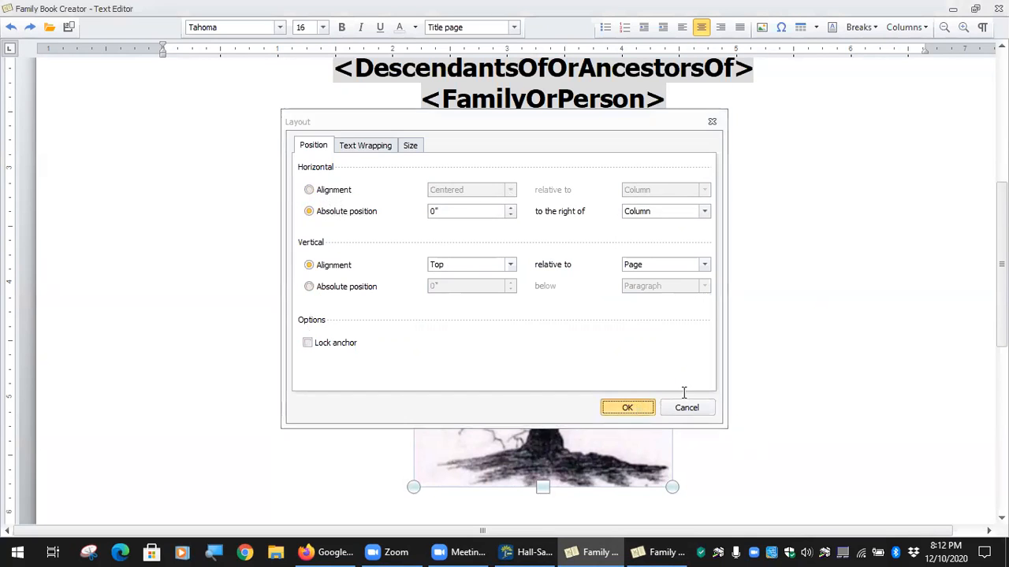
{"action": "left_click_drag", "start_coordinate": [234, 195], "coordinate": [533, 226]}
{"action": "left_click_drag", "start_coordinate": [469, 230], "coordinate": [256, 360]}
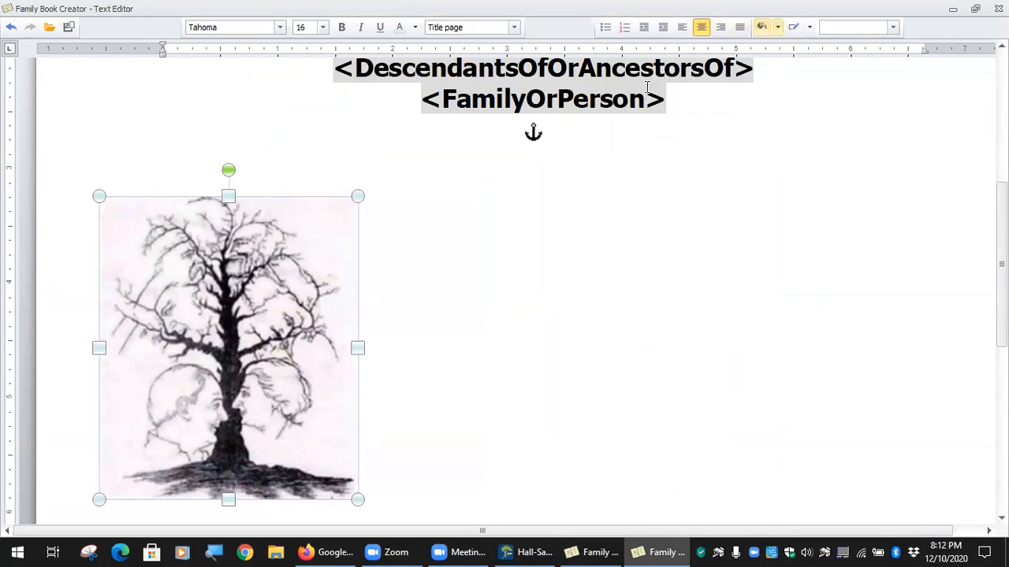
Centre the tree picture beneath the title, then deselect it and select the empty line above the title.
{"action": "left_click_drag", "start_coordinate": [263, 402], "coordinate": [515, 375]}
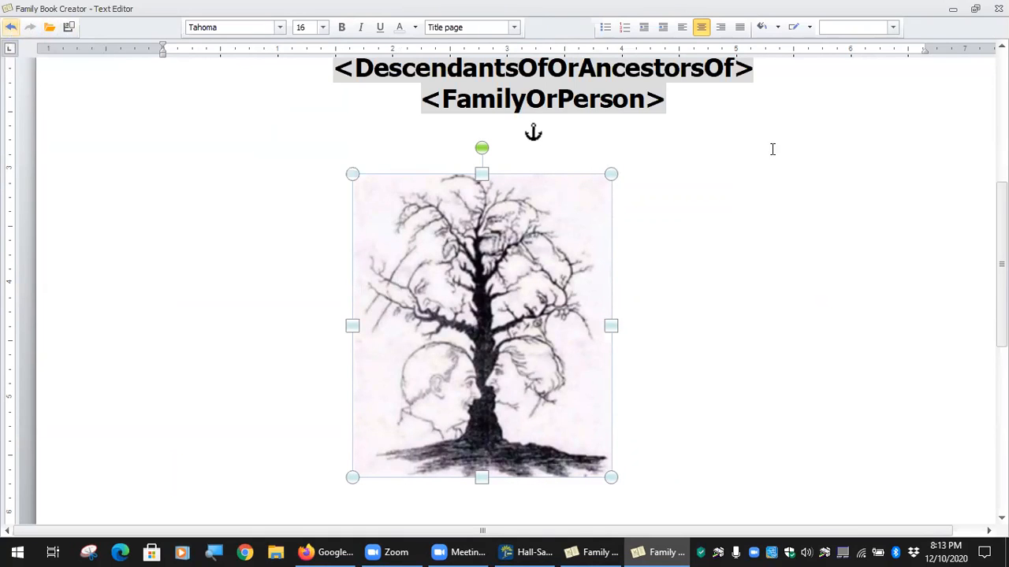
{"action": "scroll", "coordinate": [774, 148], "scroll_direction": "up", "scroll_amount": 5}
{"action": "scroll", "coordinate": [687, 134], "scroll_direction": "down", "scroll_amount": 2}
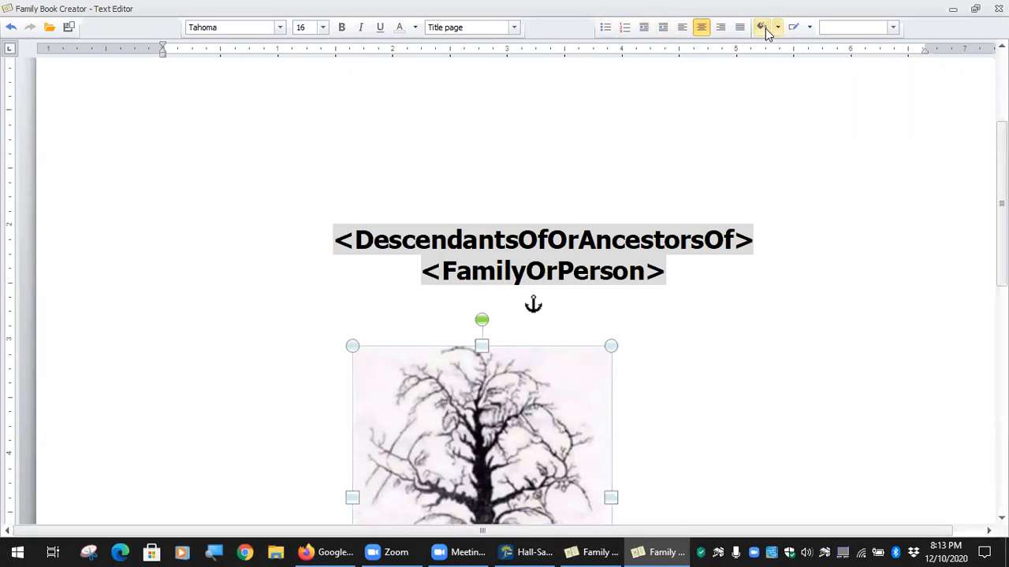
{"action": "left_click", "coordinate": [270, 321]}
{"action": "double_click", "coordinate": [753, 185]}
Abandon inserting Family Tree DNA.jpg and move the tree picture to the left below the title.
{"action": "left_click", "coordinate": [762, 30]}
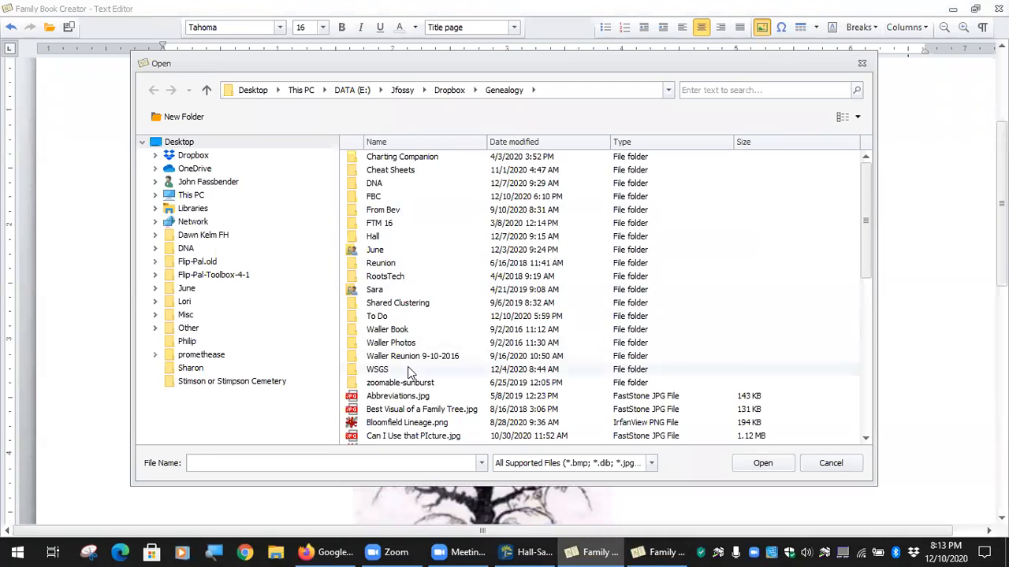
{"action": "scroll", "coordinate": [408, 369], "scroll_direction": "down", "scroll_amount": 4}
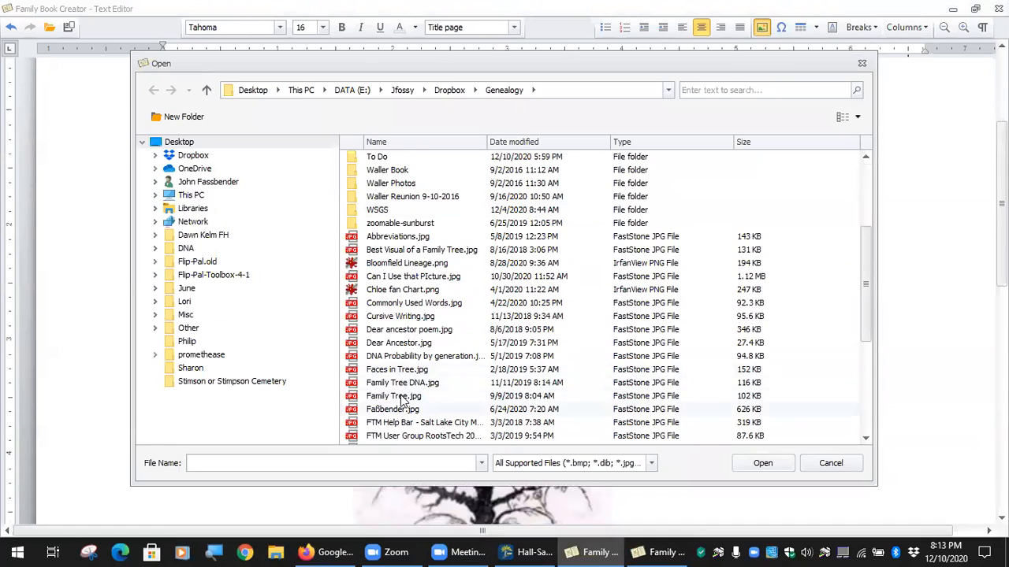
{"action": "left_click", "coordinate": [409, 384]}
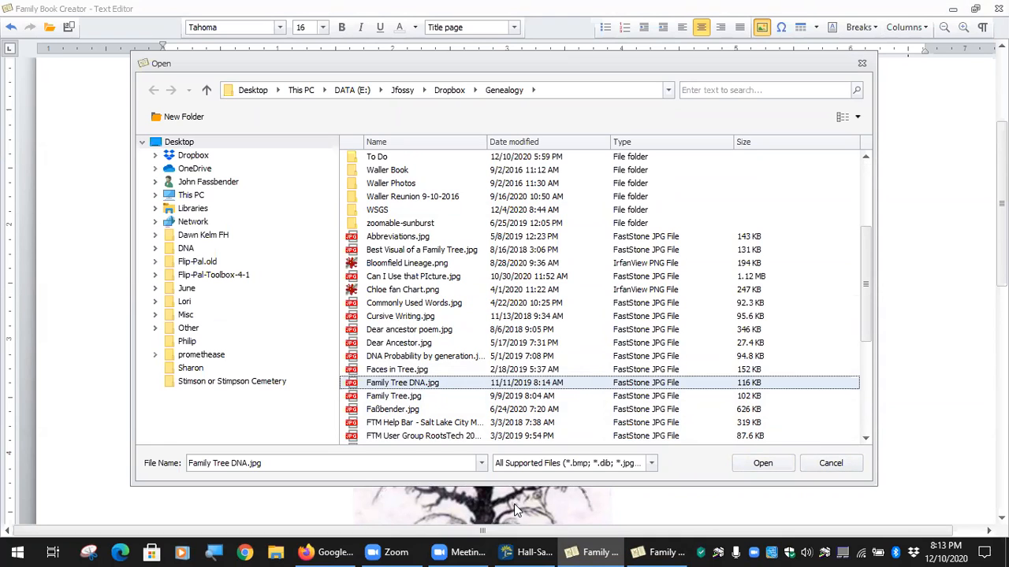
{"action": "left_click", "coordinate": [831, 465]}
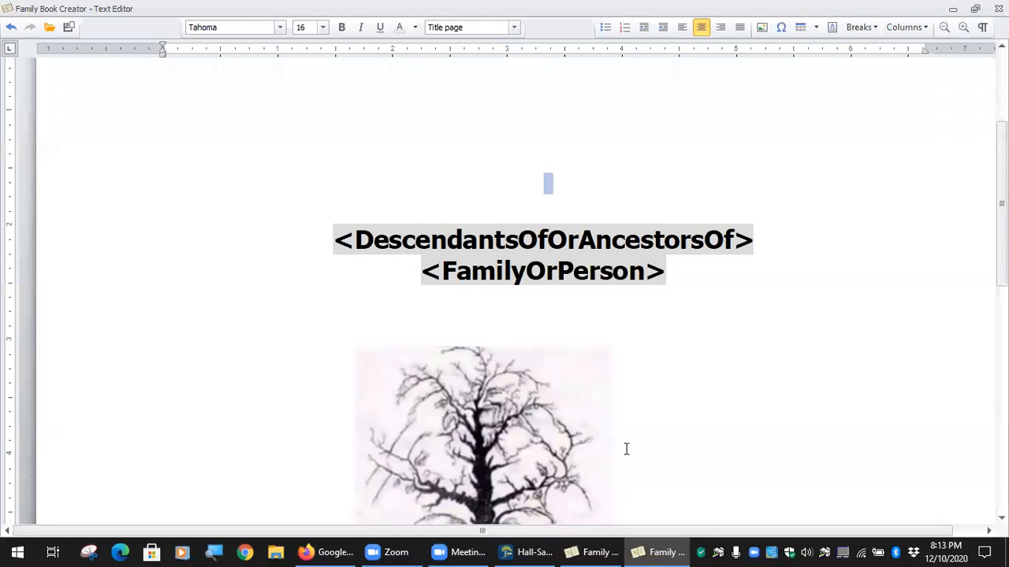
{"action": "left_click_drag", "start_coordinate": [436, 437], "coordinate": [275, 403]}
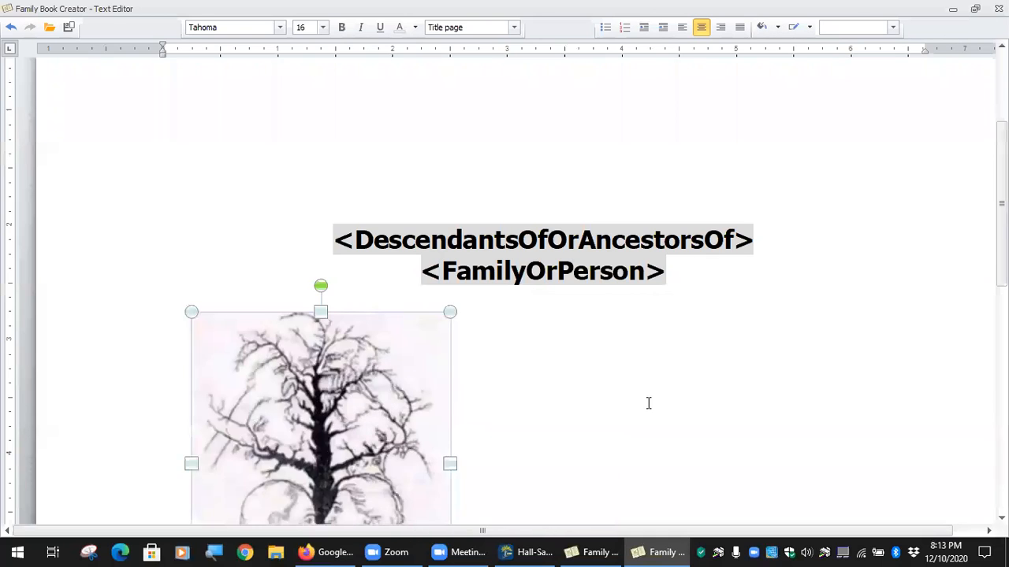
{"action": "scroll", "coordinate": [649, 404], "scroll_direction": "down", "scroll_amount": 3}
{"action": "scroll", "coordinate": [649, 404], "scroll_direction": "up", "scroll_amount": 1}
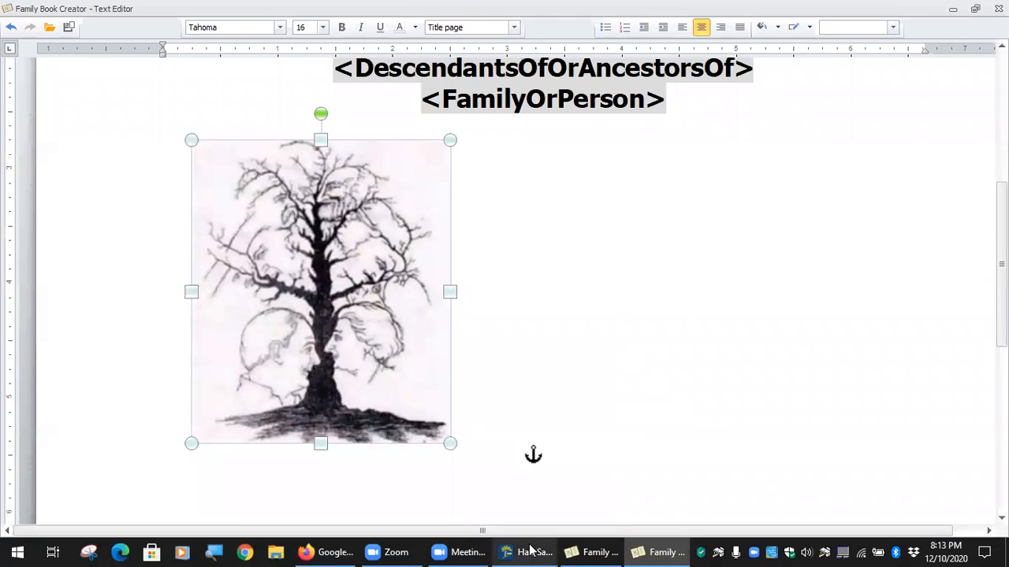
Open Title-Fassbender.docx in Word from the Dropbox Genealogy\FBC folder.
{"action": "left_click", "coordinate": [913, 551]}
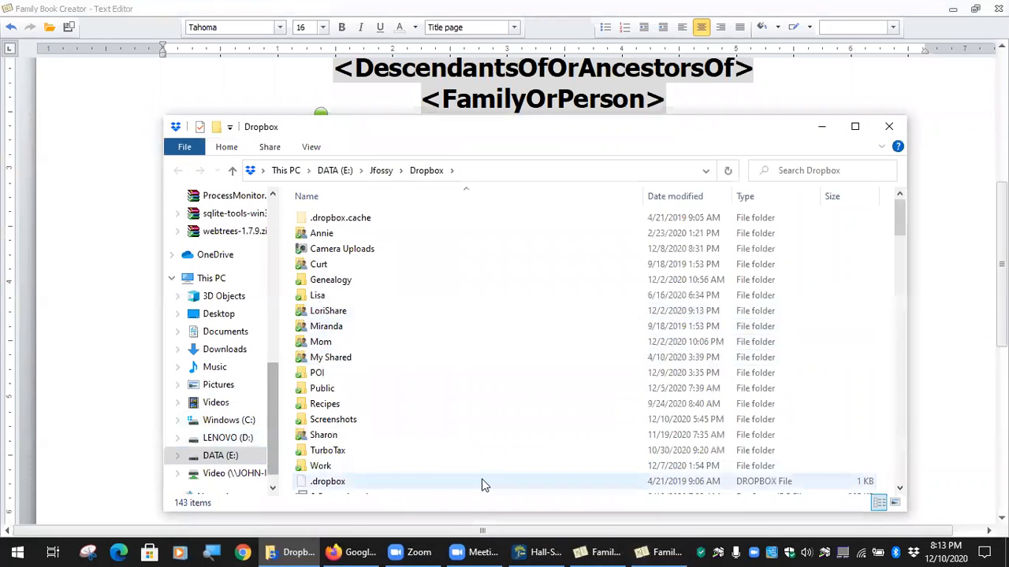
{"action": "scroll", "coordinate": [483, 477], "scroll_direction": "down", "scroll_amount": 4}
{"action": "scroll", "coordinate": [473, 465], "scroll_direction": "down", "scroll_amount": 4}
{"action": "scroll", "coordinate": [443, 436], "scroll_direction": "up", "scroll_amount": 10}
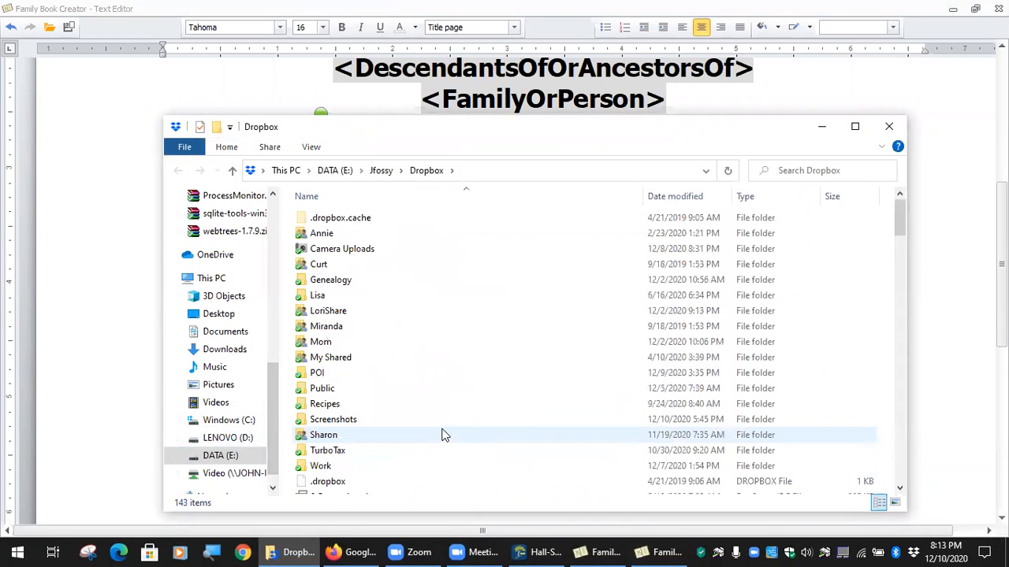
{"action": "double_click", "coordinate": [330, 286]}
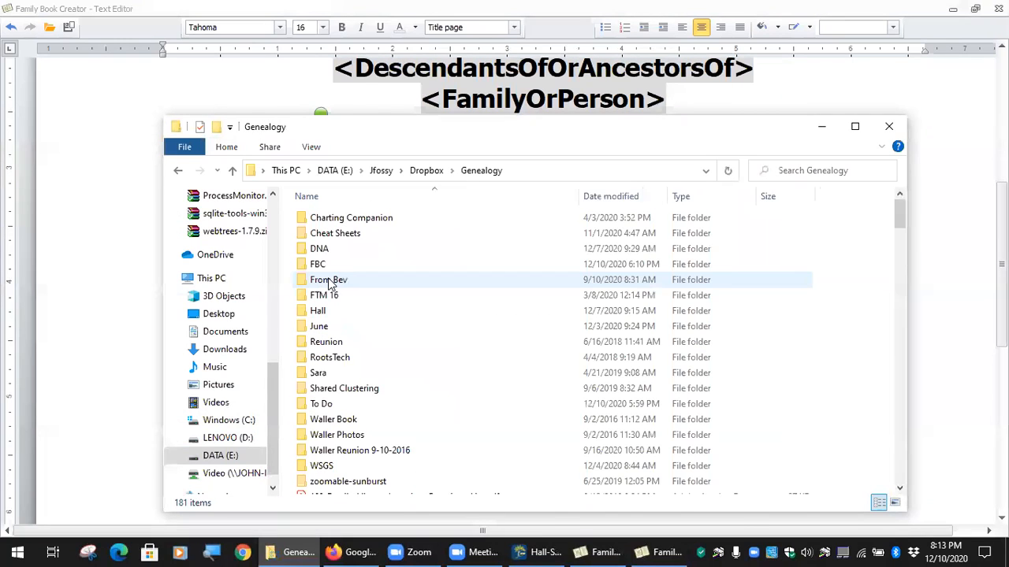
{"action": "double_click", "coordinate": [329, 268]}
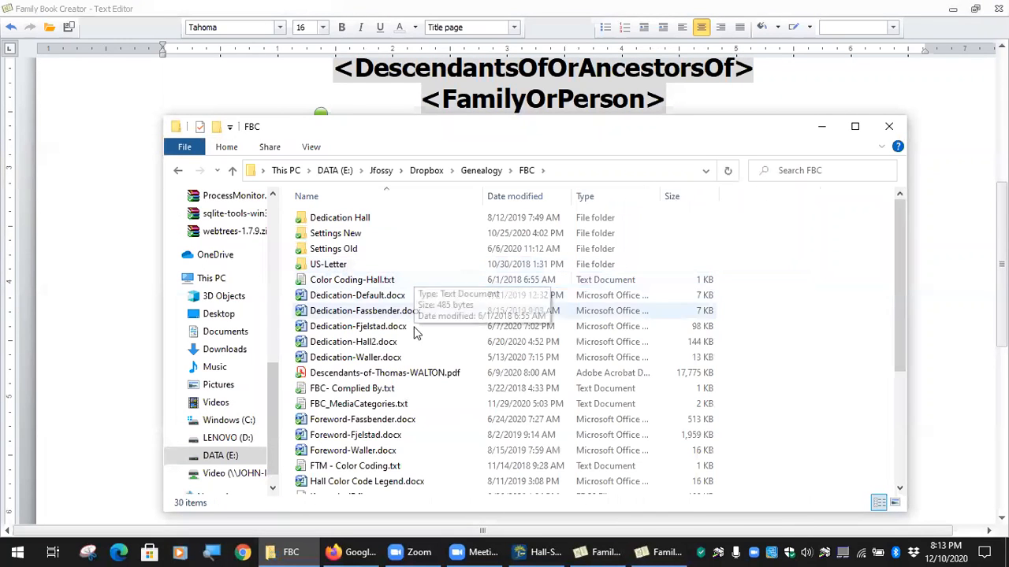
{"action": "scroll", "coordinate": [412, 382], "scroll_direction": "down", "scroll_amount": 1}
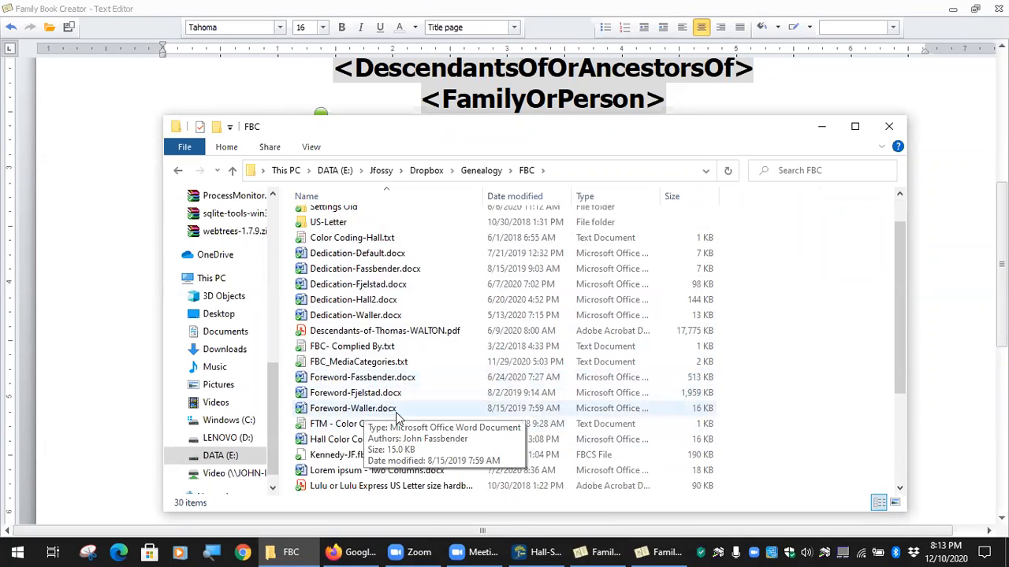
{"action": "scroll", "coordinate": [378, 414], "scroll_direction": "up", "scroll_amount": 1}
{"action": "scroll", "coordinate": [382, 424], "scroll_direction": "down", "scroll_amount": 4}
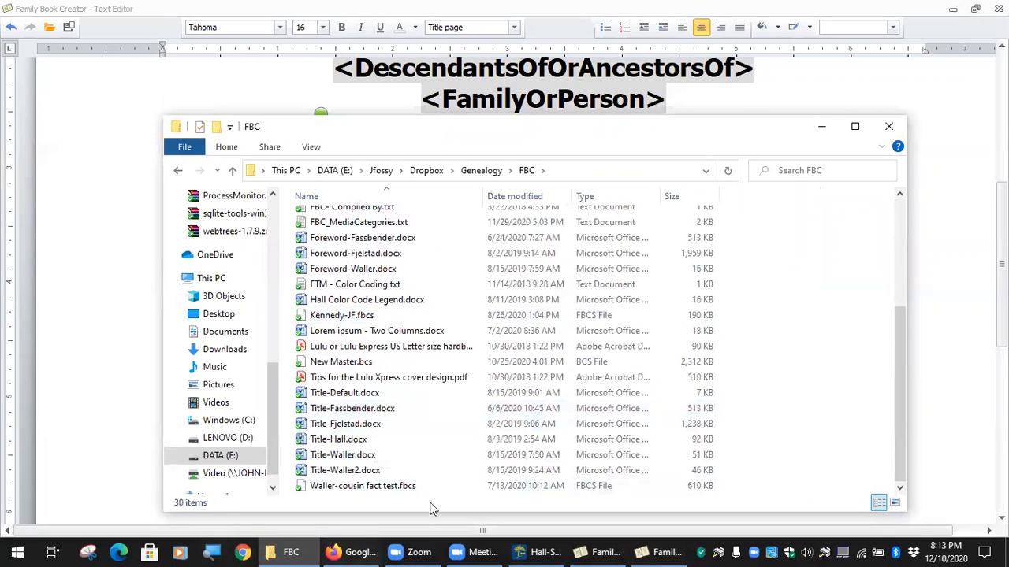
{"action": "double_click", "coordinate": [353, 410]}
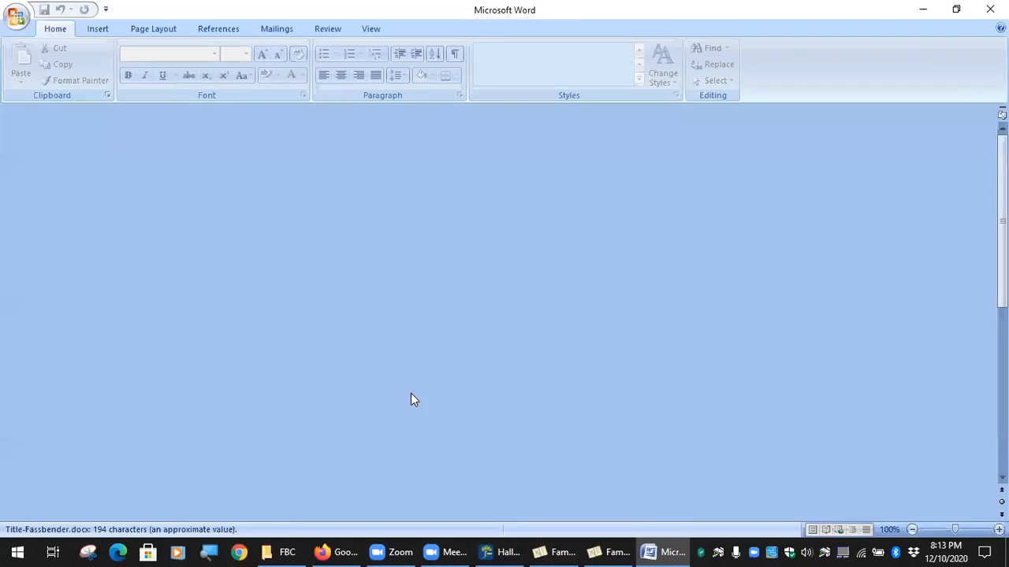
{"action": "scroll", "coordinate": [503, 363], "scroll_direction": "down", "scroll_amount": 5}
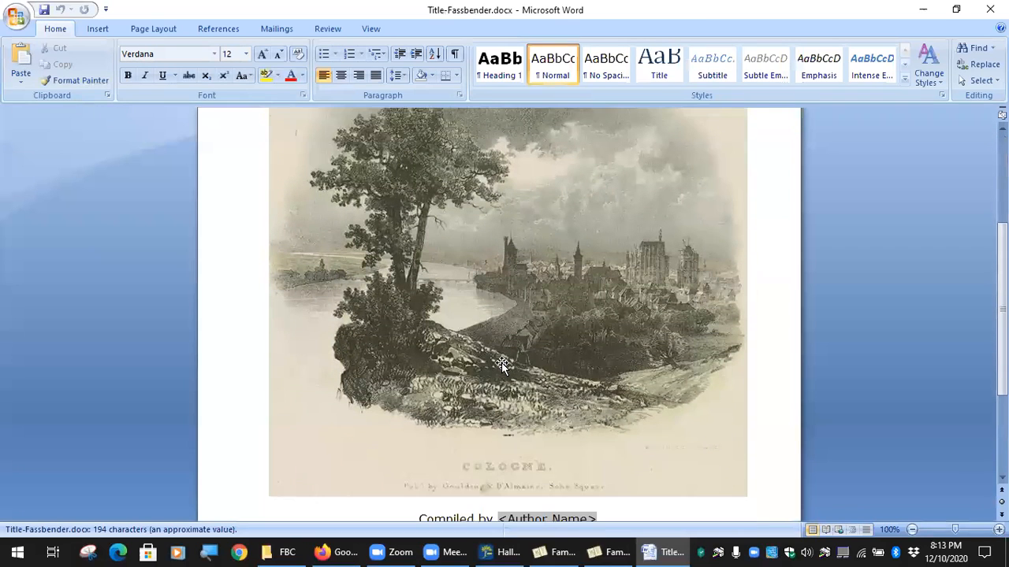
{"action": "scroll", "coordinate": [546, 381], "scroll_direction": "up", "scroll_amount": 5}
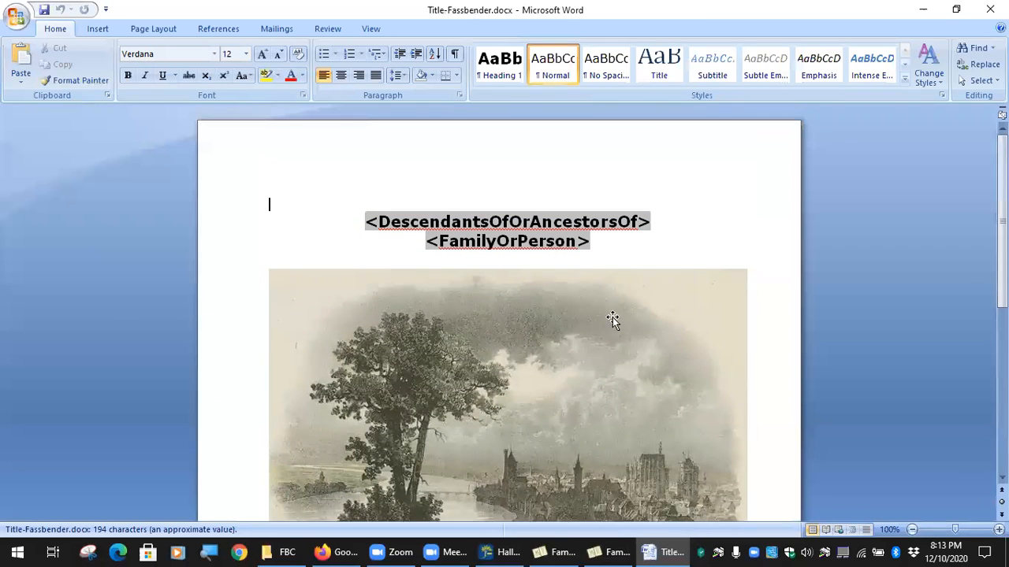
{"action": "scroll", "coordinate": [528, 332], "scroll_direction": "down", "scroll_amount": 6}
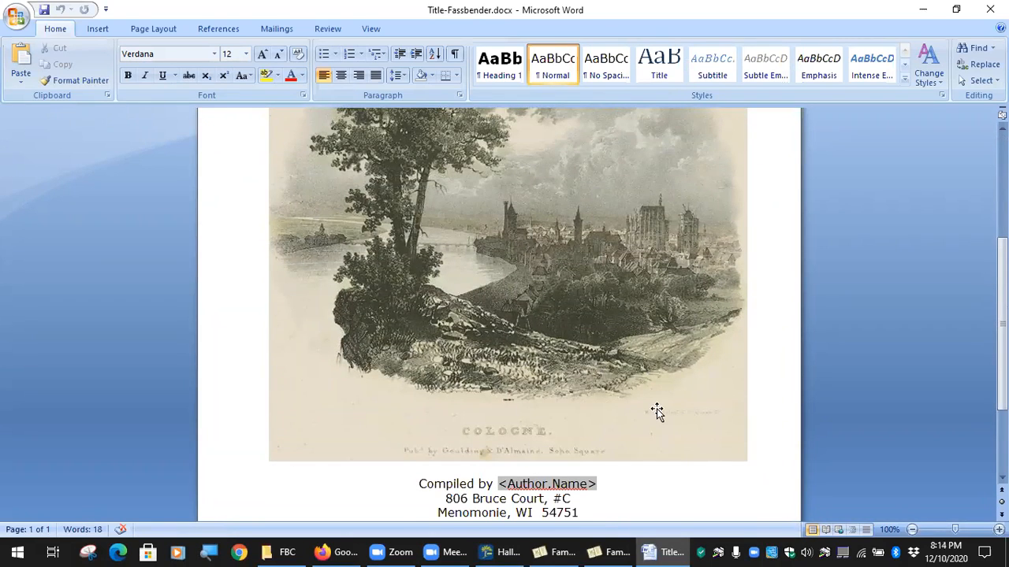
{"action": "scroll", "coordinate": [655, 413], "scroll_direction": "up", "scroll_amount": 3}
{"action": "scroll", "coordinate": [655, 413], "scroll_direction": "down", "scroll_amount": 2}
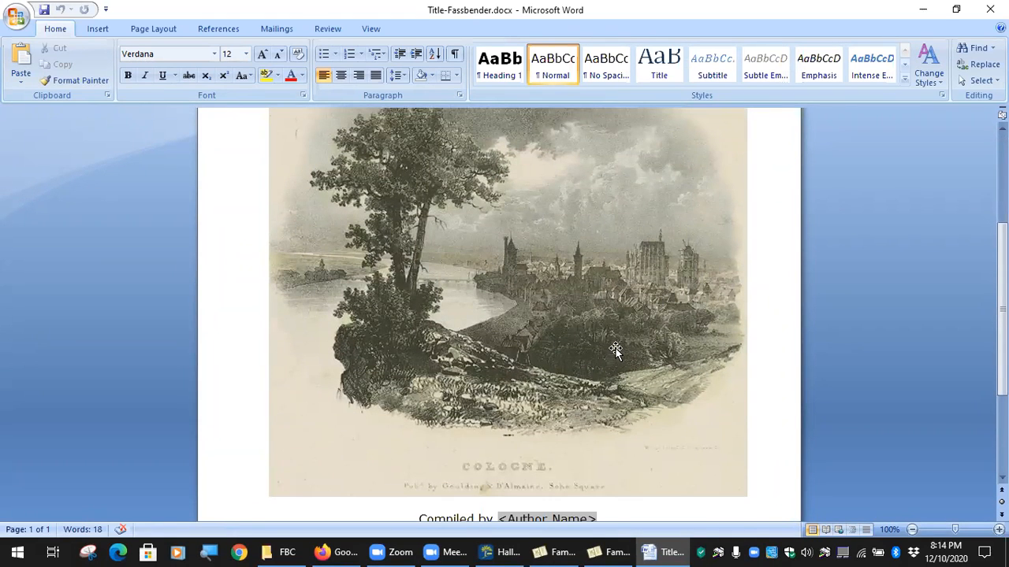
{"action": "scroll", "coordinate": [612, 349], "scroll_direction": "up", "scroll_amount": 4}
{"action": "scroll", "coordinate": [614, 349], "scroll_direction": "down", "scroll_amount": 8}
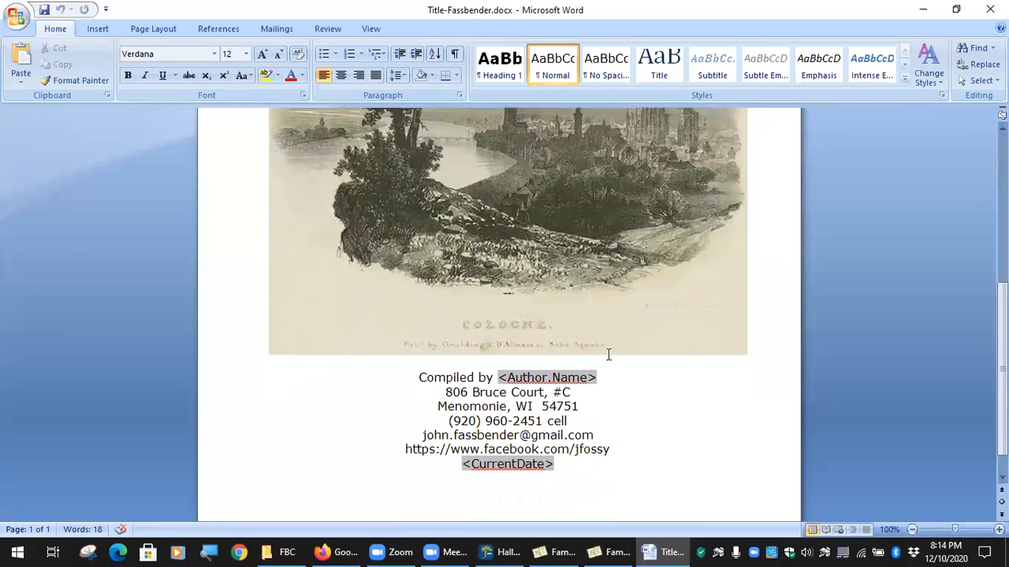
{"action": "scroll", "coordinate": [604, 345], "scroll_direction": "up", "scroll_amount": 7}
{"action": "scroll", "coordinate": [589, 333], "scroll_direction": "up", "scroll_amount": 1}
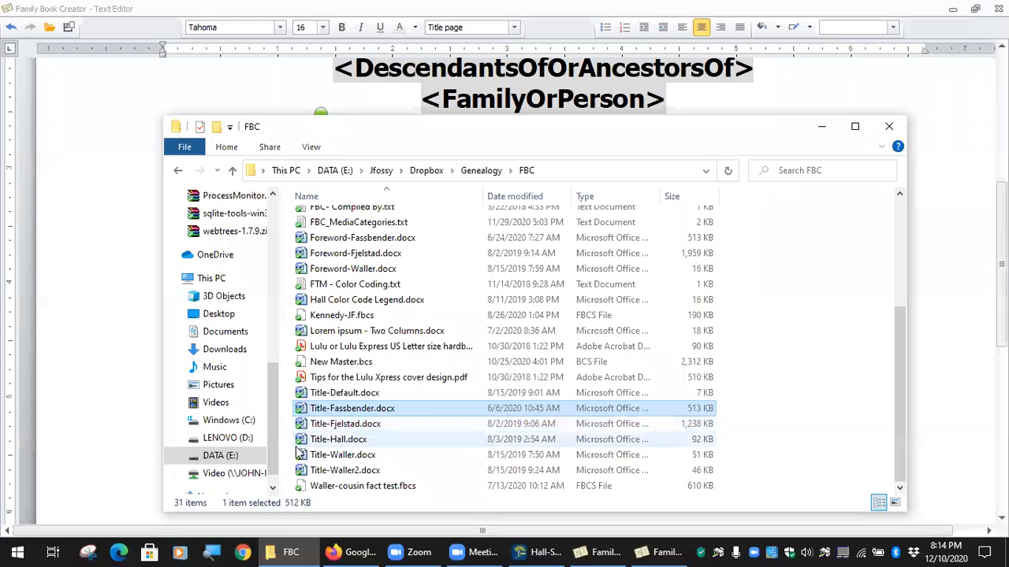
View Title-Fjelstad.docx and Title-Hall.docx in Word, then close the Title-Hall document.
{"action": "double_click", "coordinate": [344, 426]}
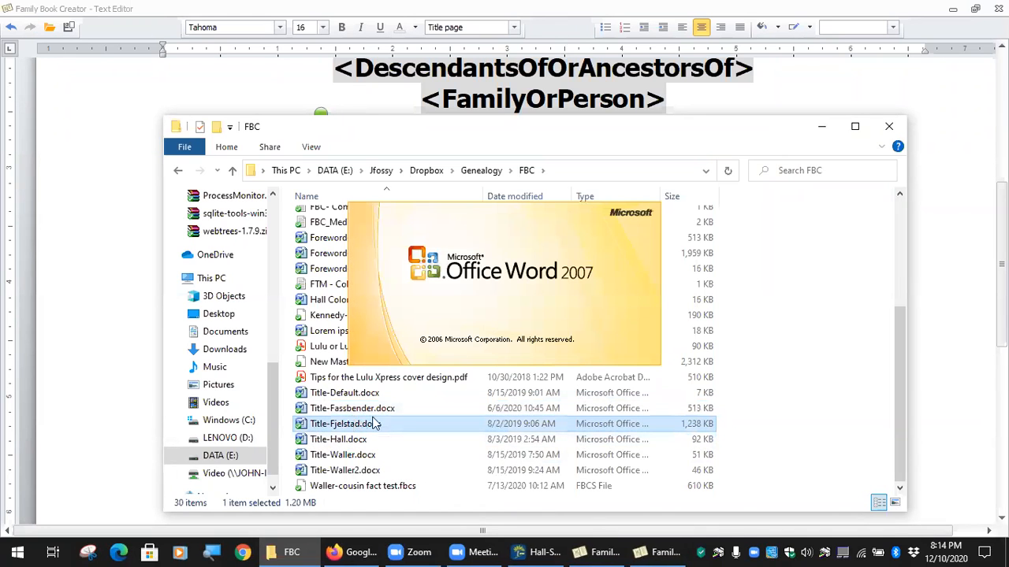
{"action": "scroll", "coordinate": [445, 333], "scroll_direction": "down", "scroll_amount": 2}
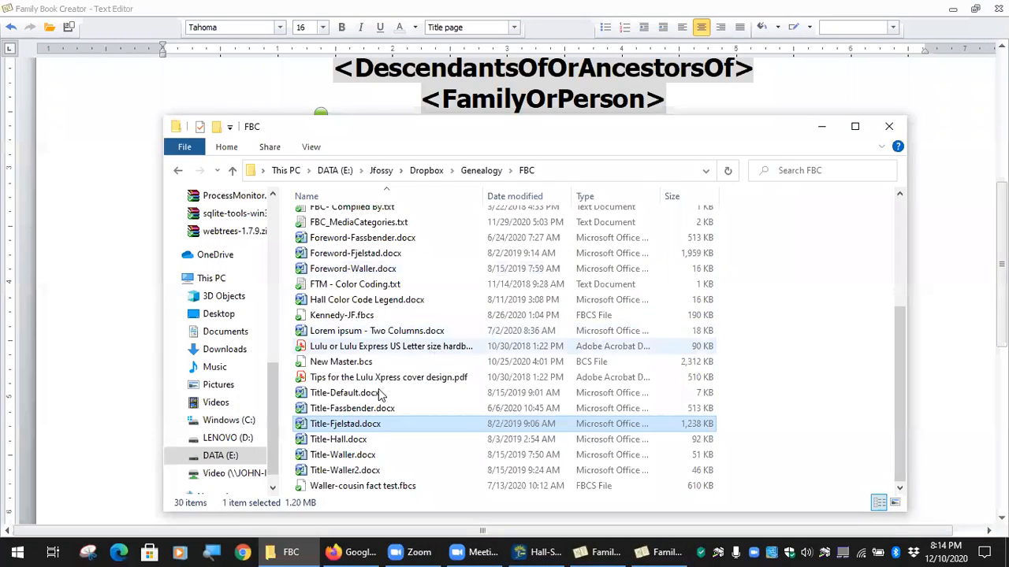
{"action": "double_click", "coordinate": [349, 441]}
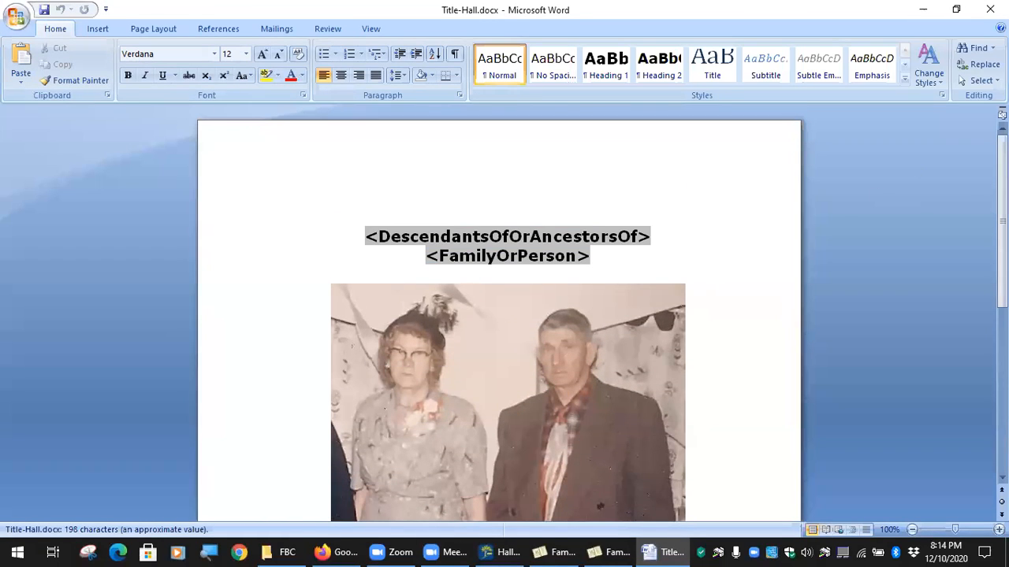
{"action": "left_click", "coordinate": [991, 9]}
{"action": "left_click", "coordinate": [655, 552]}
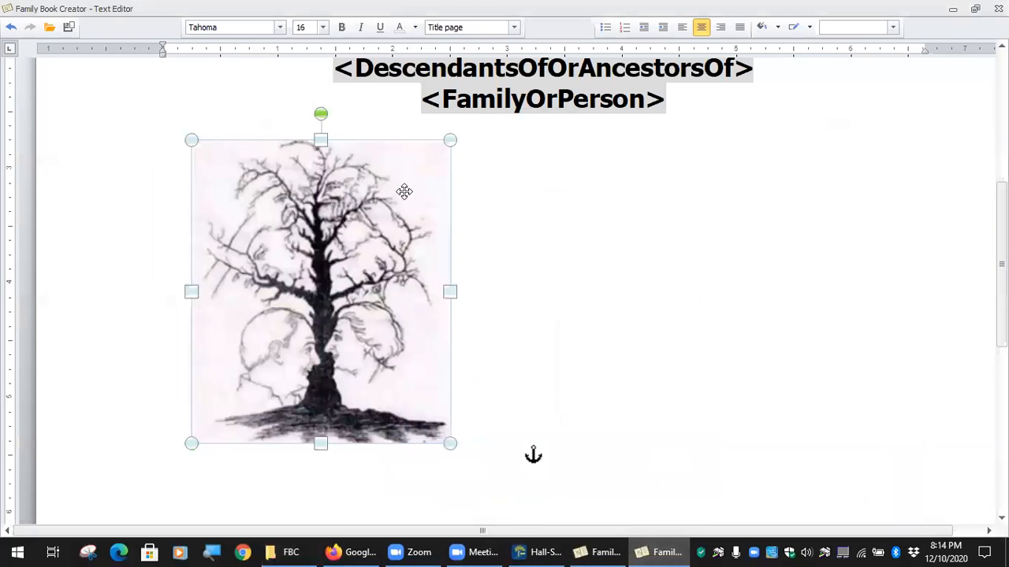
{"action": "scroll", "coordinate": [648, 228], "scroll_direction": "down", "scroll_amount": 1}
{"action": "scroll", "coordinate": [649, 228], "scroll_direction": "up", "scroll_amount": 7}
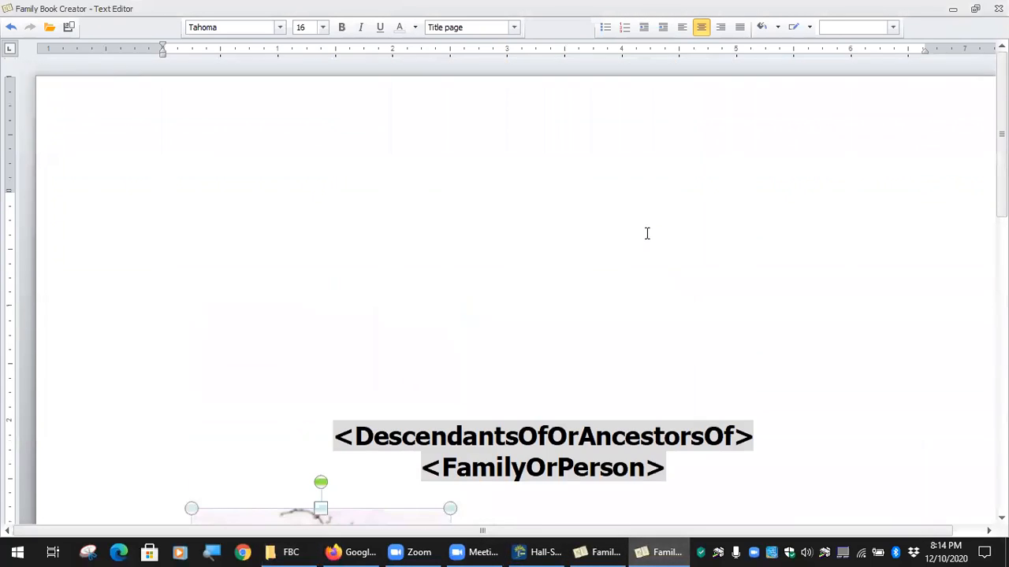
{"action": "scroll", "coordinate": [648, 233], "scroll_direction": "down", "scroll_amount": 5}
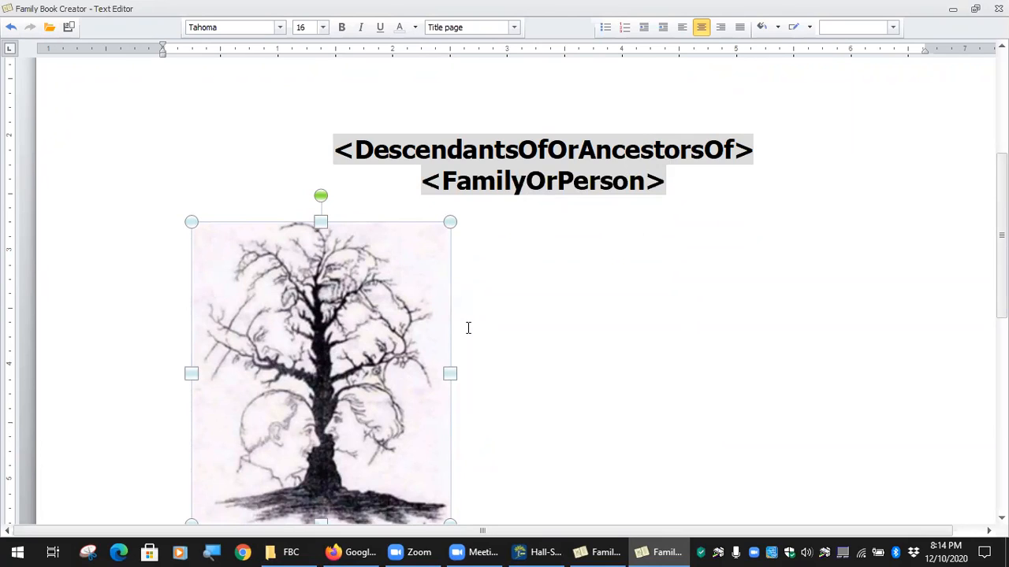
Save the title template over Title-Hall.docx in Dropbox > Genealogy > FBC, confirming the replacement.
{"action": "left_click", "coordinate": [69, 30]}
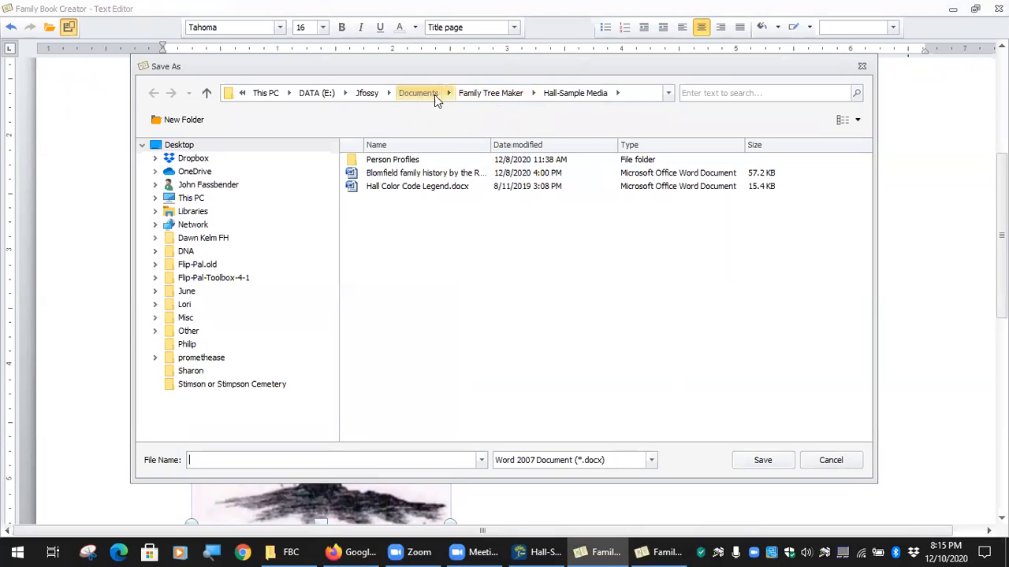
{"action": "left_click", "coordinate": [189, 159]}
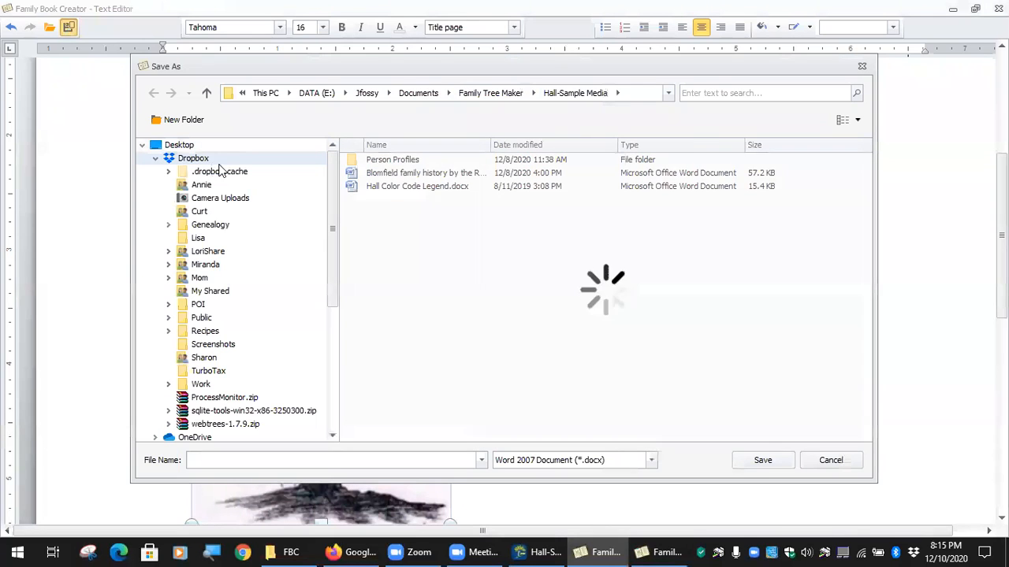
{"action": "left_click", "coordinate": [221, 227]}
{"action": "double_click", "coordinate": [381, 201]}
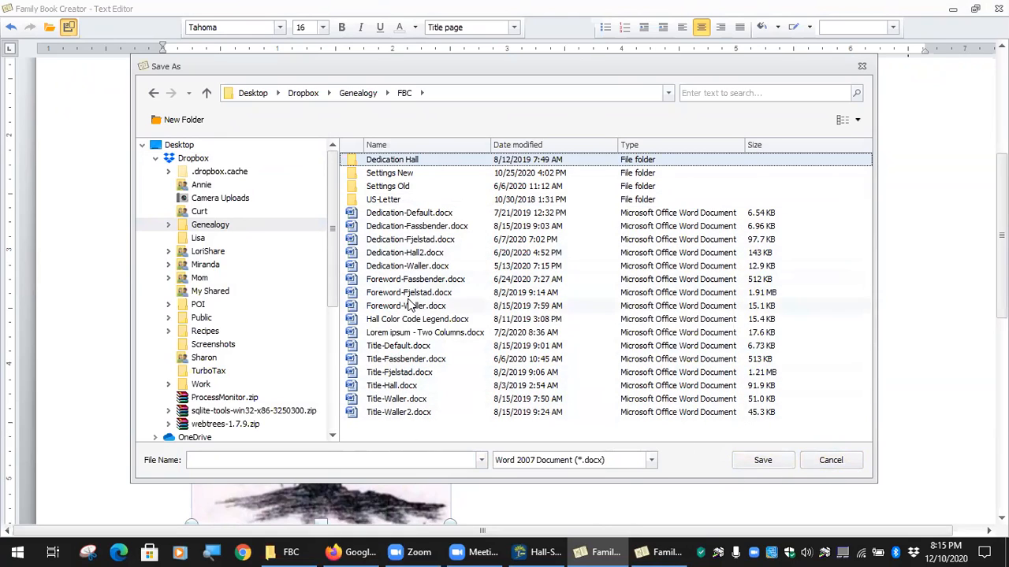
{"action": "left_click", "coordinate": [395, 388]}
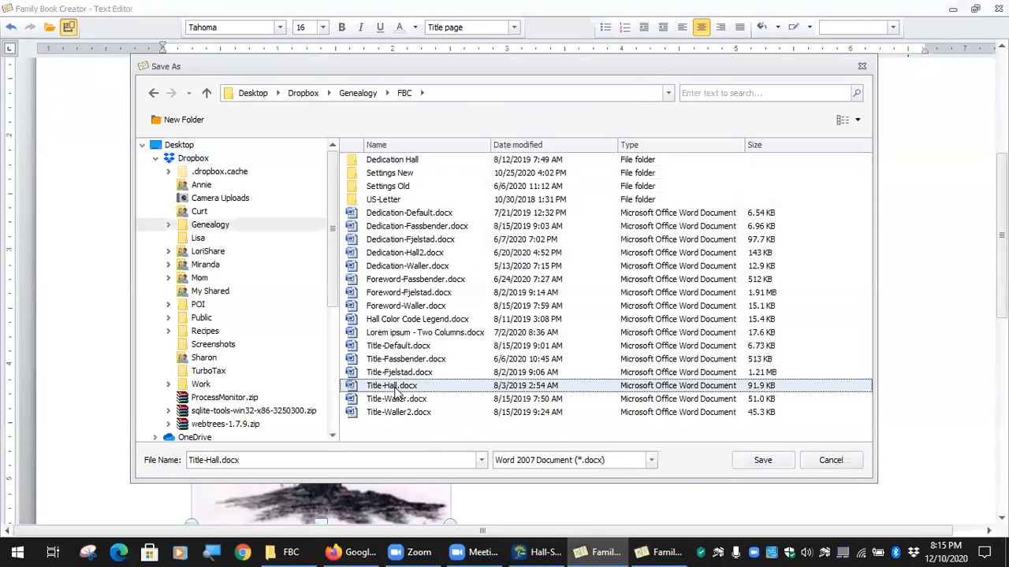
{"action": "left_click", "coordinate": [764, 462]}
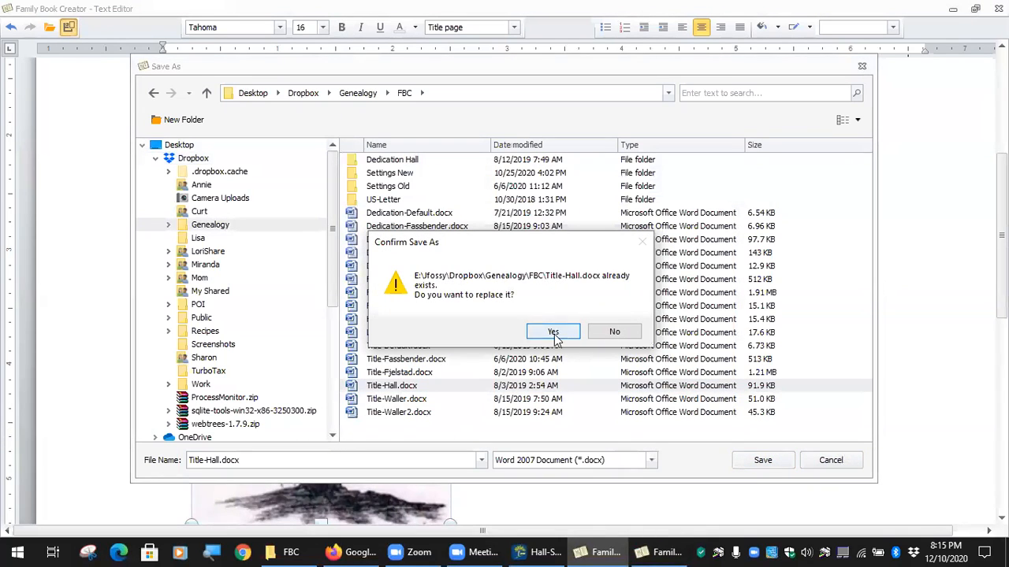
{"action": "left_click", "coordinate": [553, 332]}
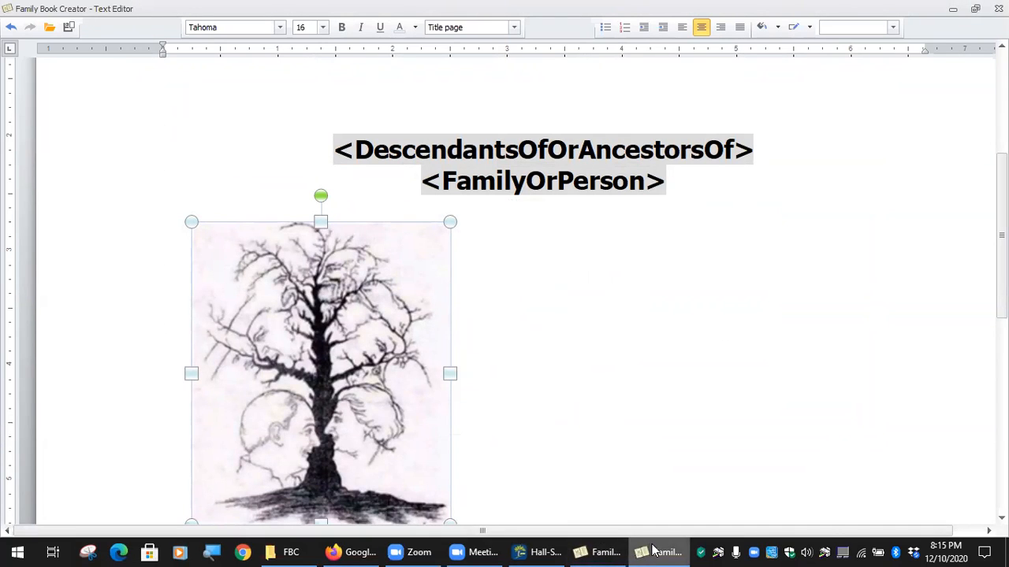
Close the full-screen Text Editor and choose Save Settings under Preferences.
{"action": "mouse_move", "coordinate": [653, 551]}
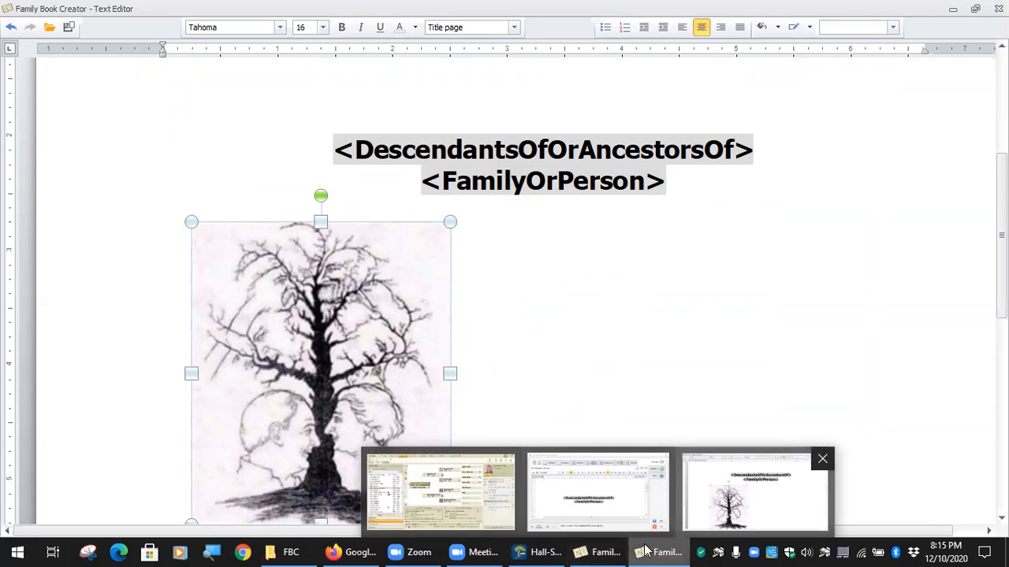
{"action": "left_click", "coordinate": [645, 550]}
{"action": "left_click", "coordinate": [646, 548]}
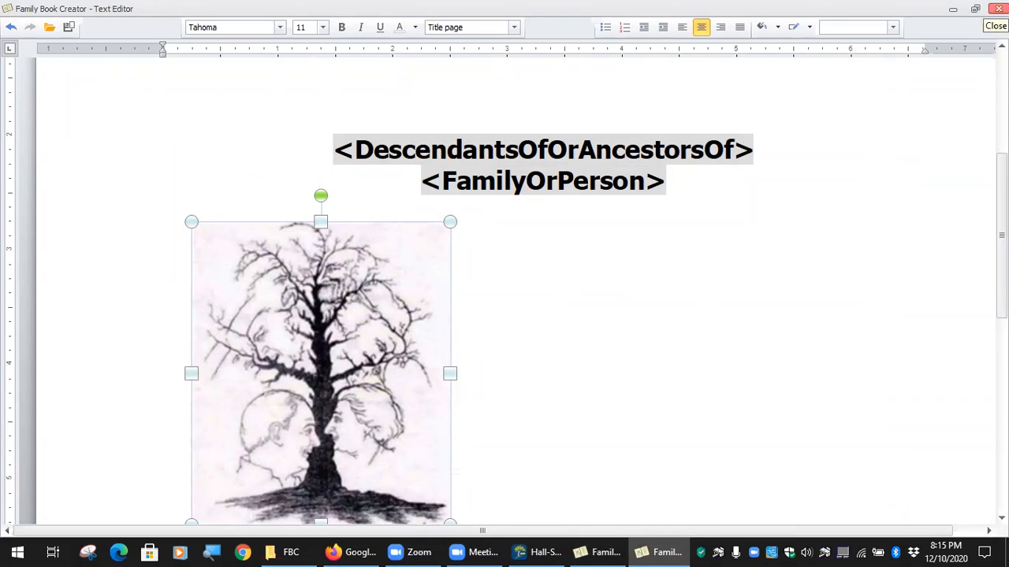
{"action": "left_click", "coordinate": [999, 9]}
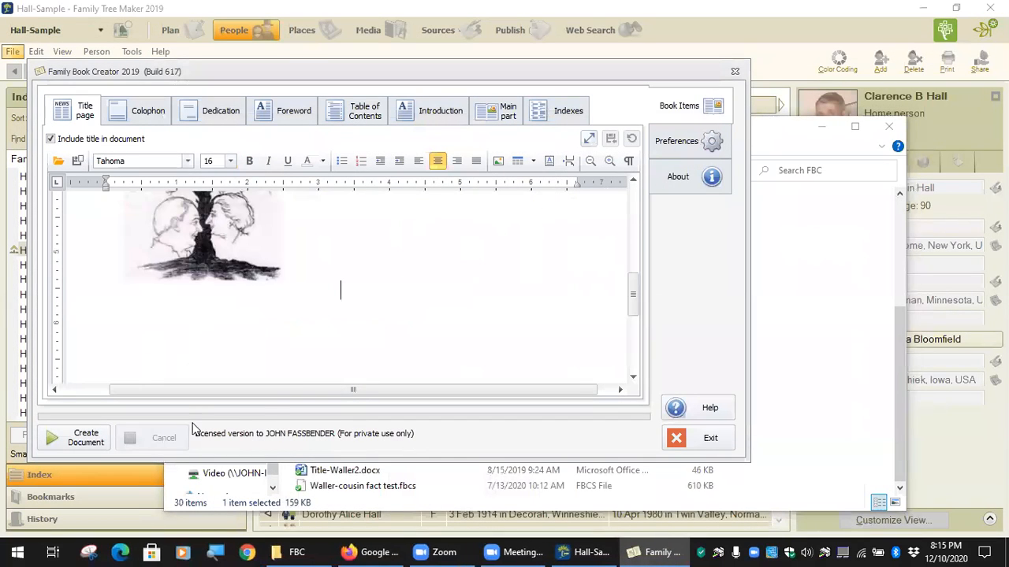
{"action": "left_click", "coordinate": [707, 142]}
{"action": "left_click", "coordinate": [112, 392]}
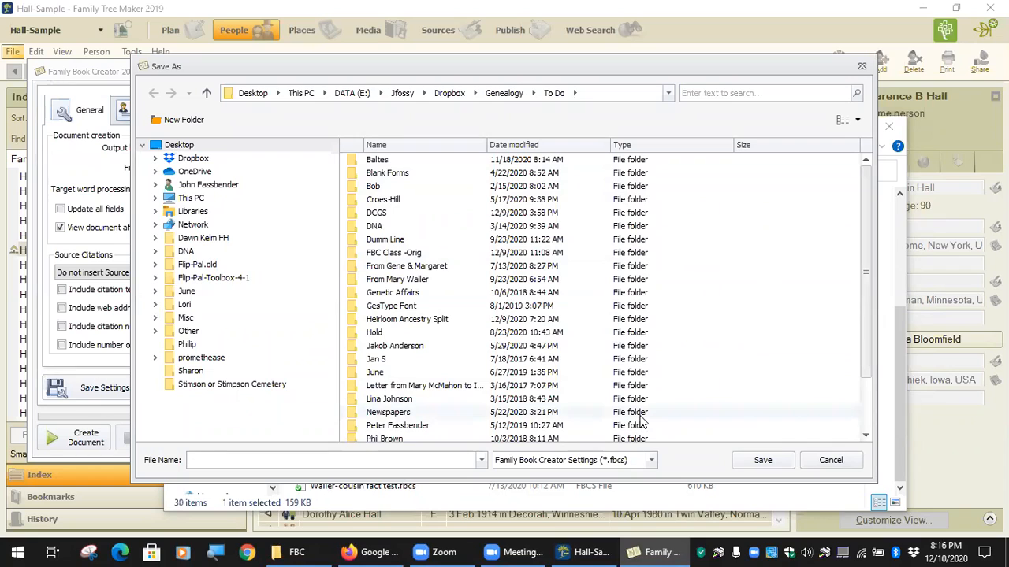
Review the .fbcs/.bcs settings file types, then cancel the settings Save As without saving.
{"action": "left_click", "coordinate": [651, 460]}
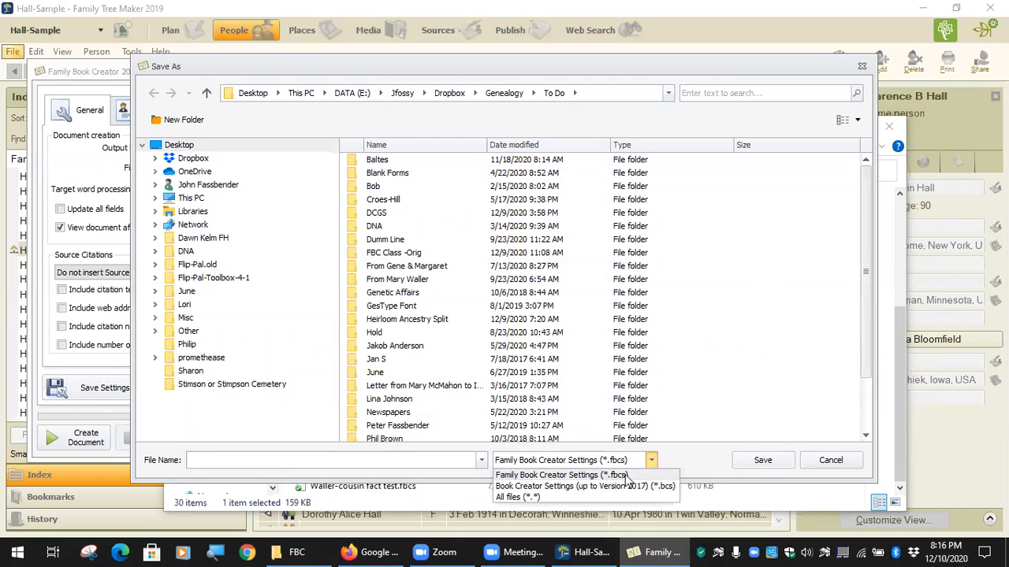
{"action": "left_click", "coordinate": [619, 476]}
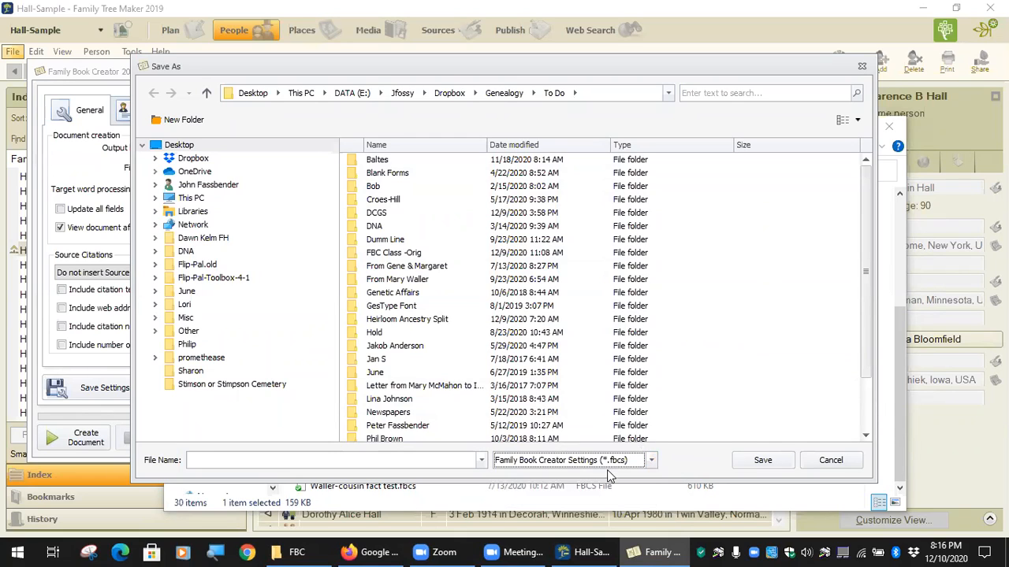
{"action": "left_click", "coordinate": [651, 460]}
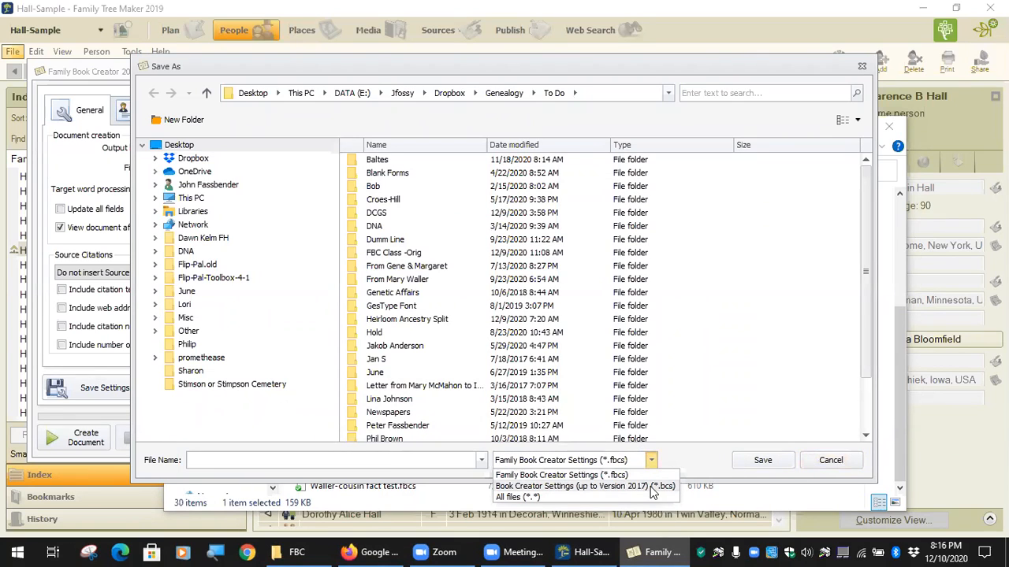
{"action": "left_click", "coordinate": [838, 460]}
{"action": "left_click", "coordinate": [836, 460]}
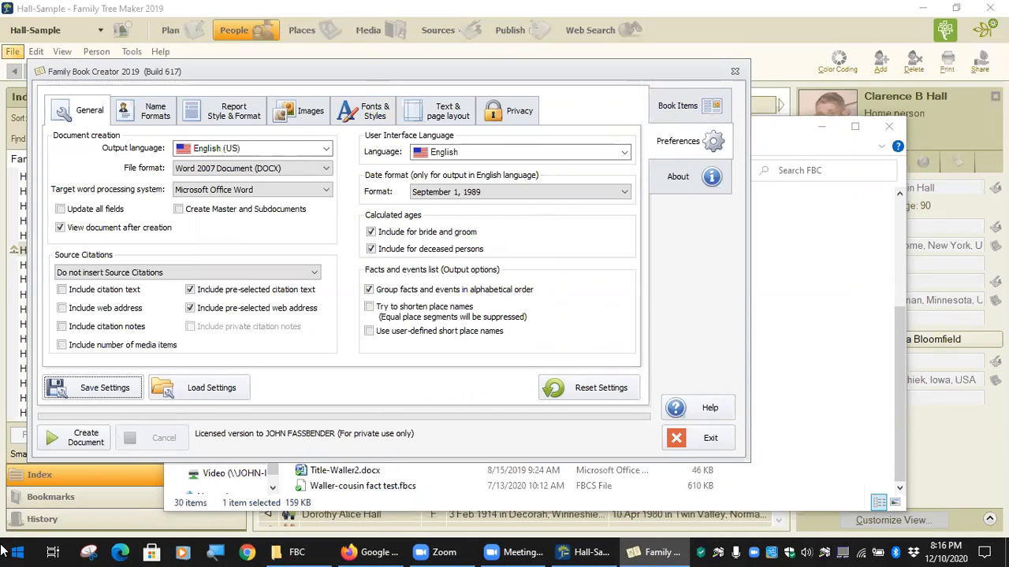
Load a saved .fbcs file from Genealogy > FBC > Settings New, then return to Book Items' title page.
{"action": "left_click", "coordinate": [174, 390]}
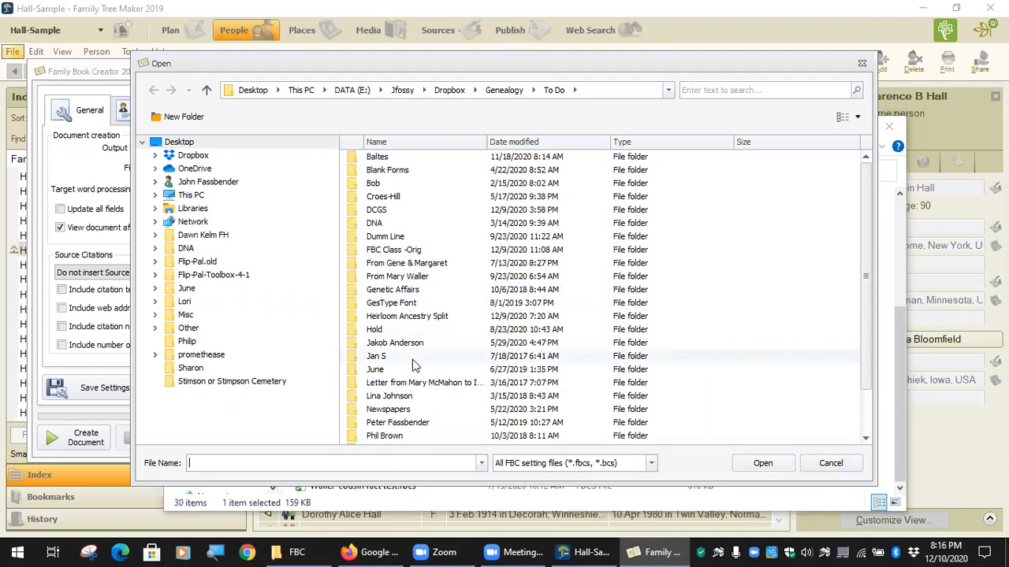
{"action": "left_click", "coordinate": [502, 91]}
{"action": "double_click", "coordinate": [386, 195]}
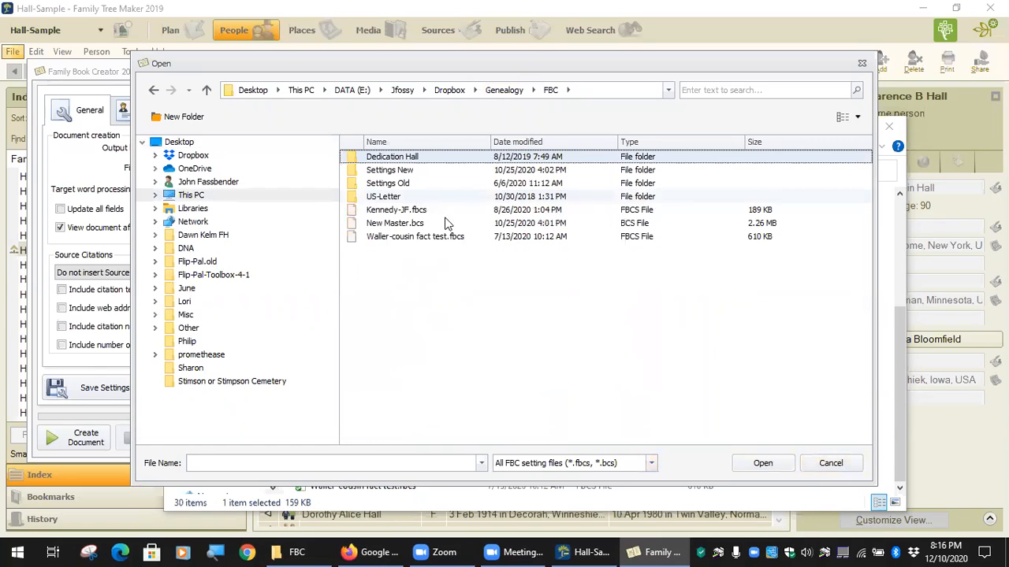
{"action": "left_click", "coordinate": [389, 172]}
{"action": "double_click", "coordinate": [389, 172]}
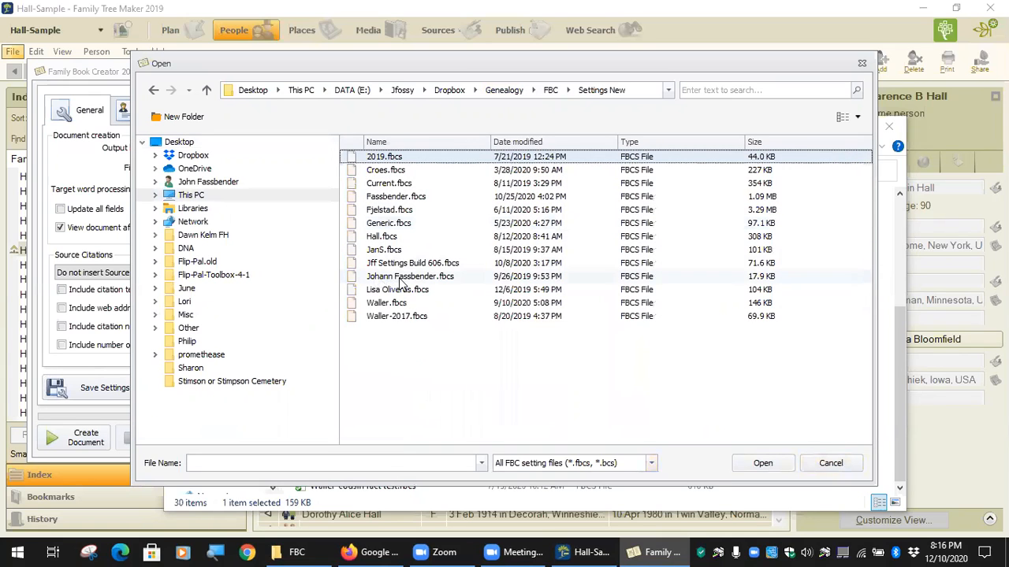
{"action": "double_click", "coordinate": [388, 199]}
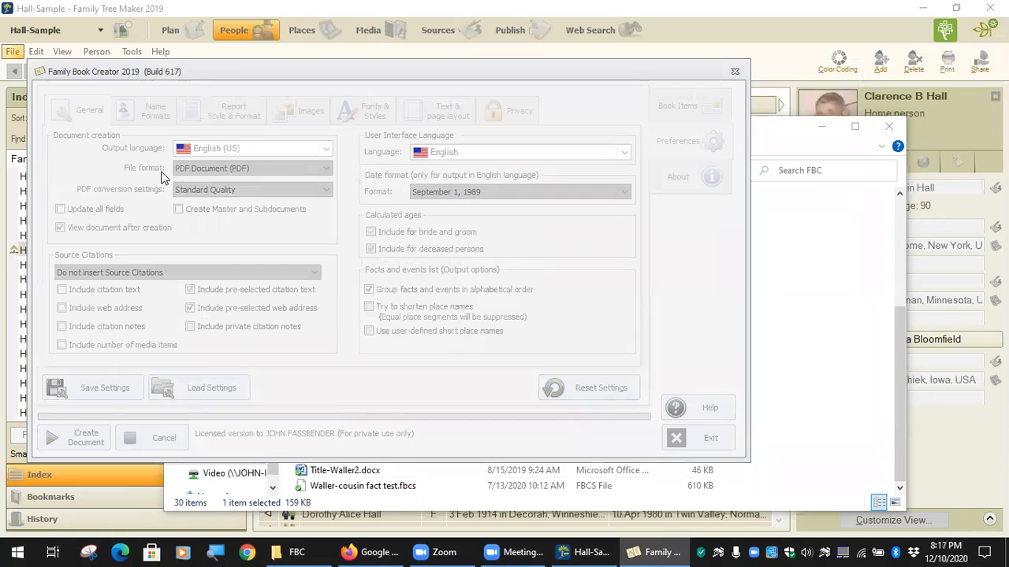
{"action": "left_click", "coordinate": [682, 108]}
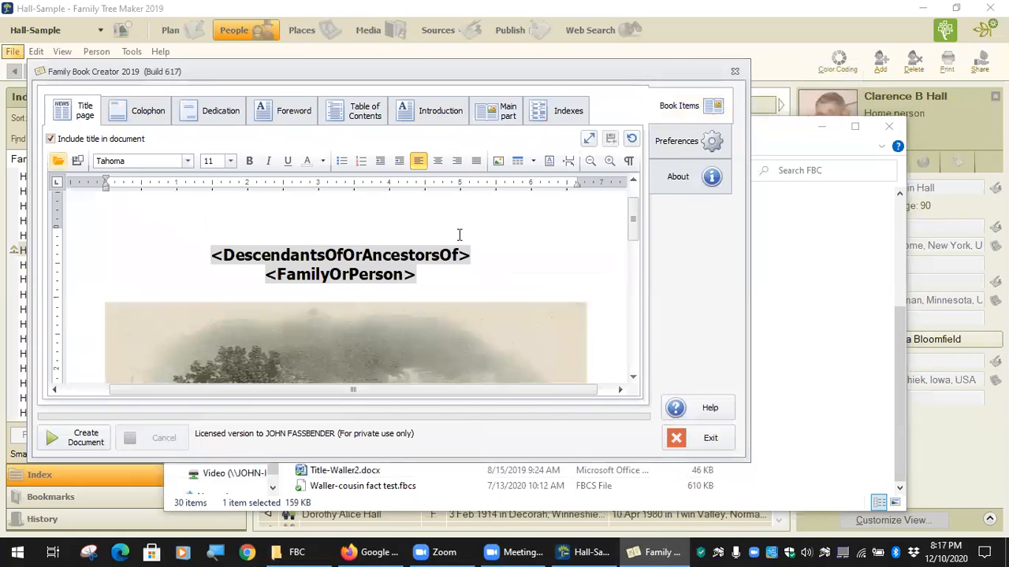
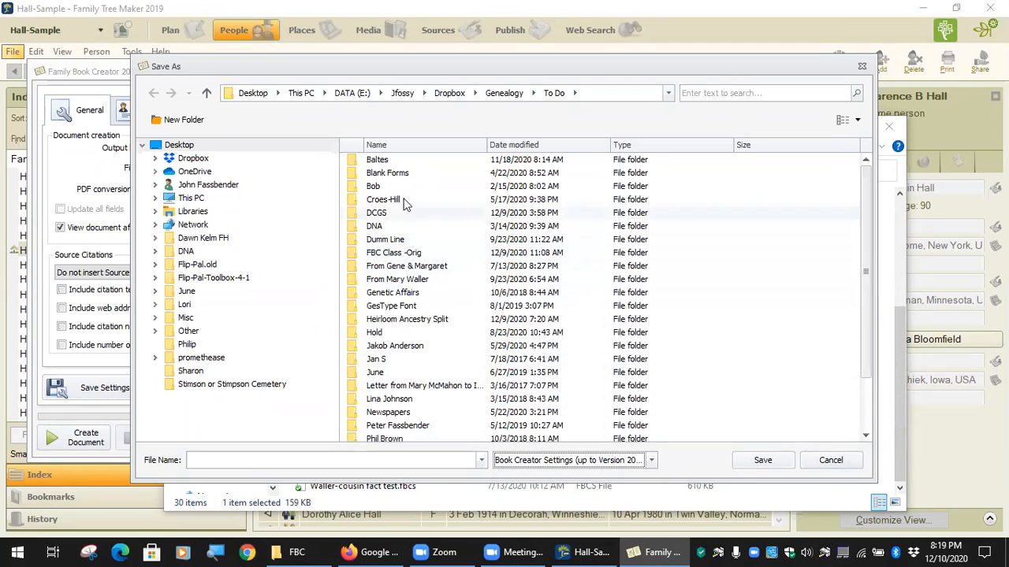
Point the settings Save As dialog at New Master.bcs in Genealogy > FBC, then cancel without saving.
{"action": "left_click", "coordinate": [514, 96]}
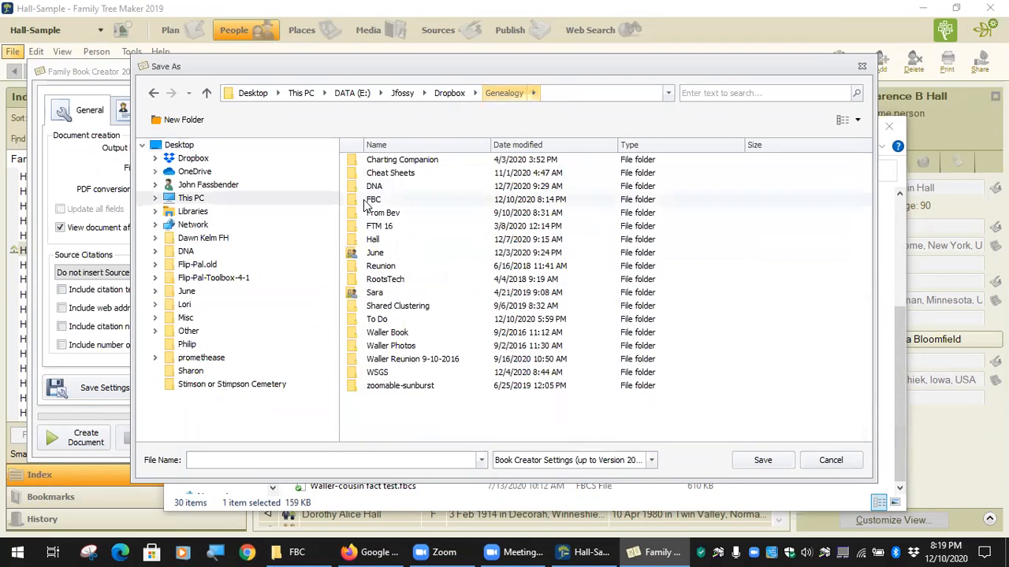
{"action": "double_click", "coordinate": [377, 200]}
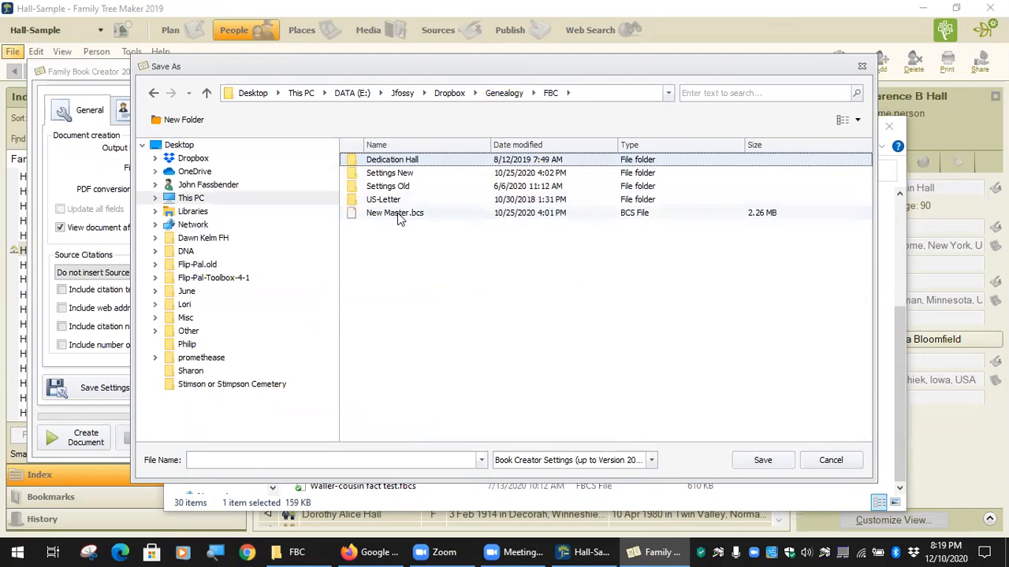
{"action": "left_click", "coordinate": [376, 216]}
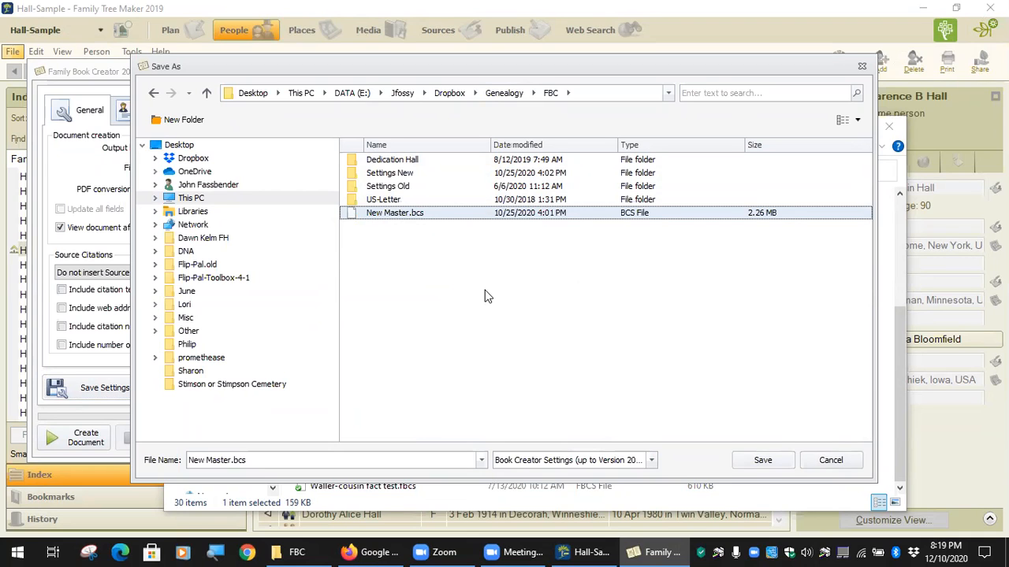
{"action": "left_click", "coordinate": [830, 460]}
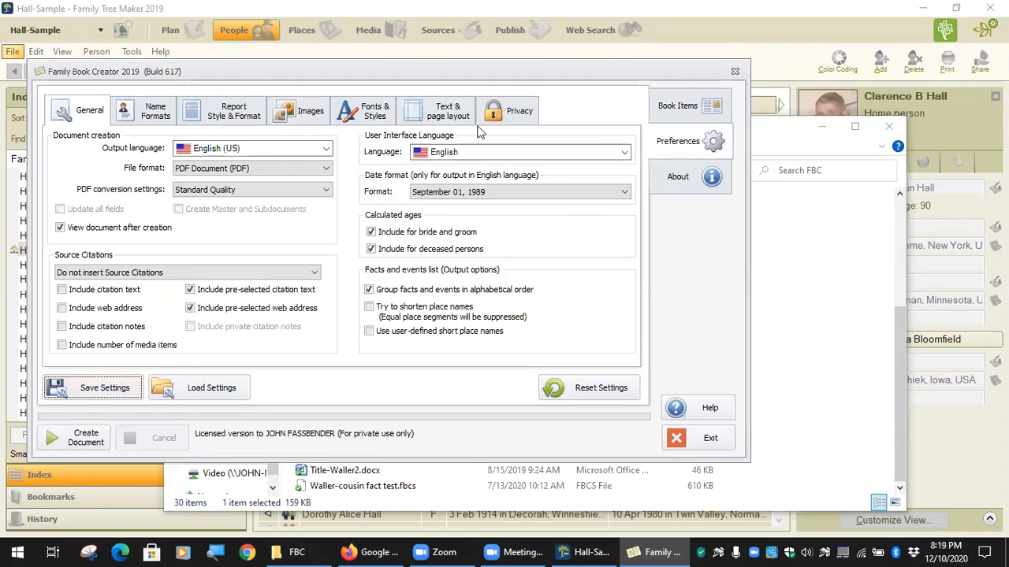
Load the New Master.bcs settings file from the Genealogy > FBC folder.
{"action": "left_click", "coordinate": [197, 388]}
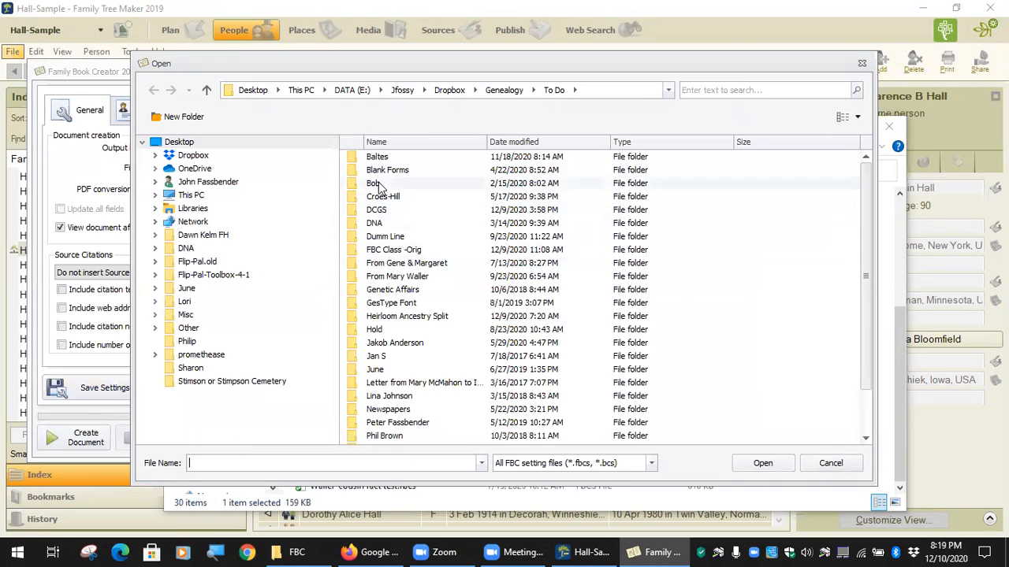
{"action": "left_click", "coordinate": [507, 92]}
{"action": "double_click", "coordinate": [390, 197]}
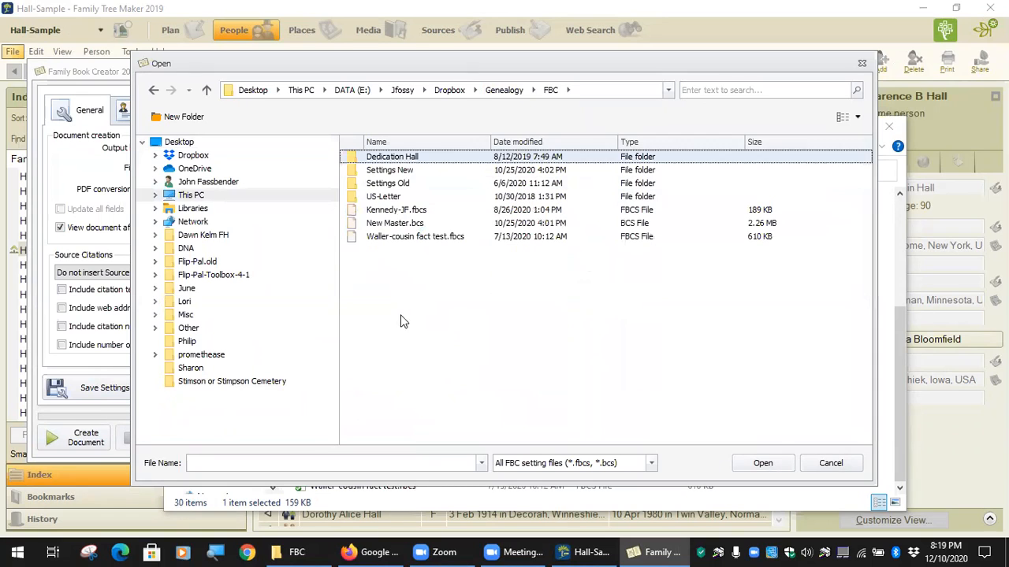
{"action": "left_click", "coordinate": [407, 225]}
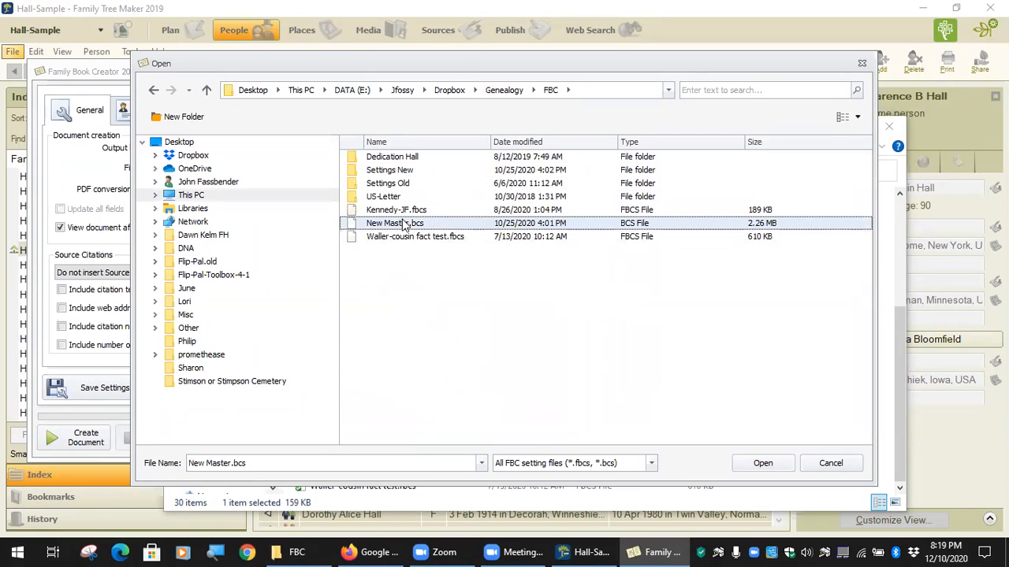
{"action": "left_click", "coordinate": [756, 467]}
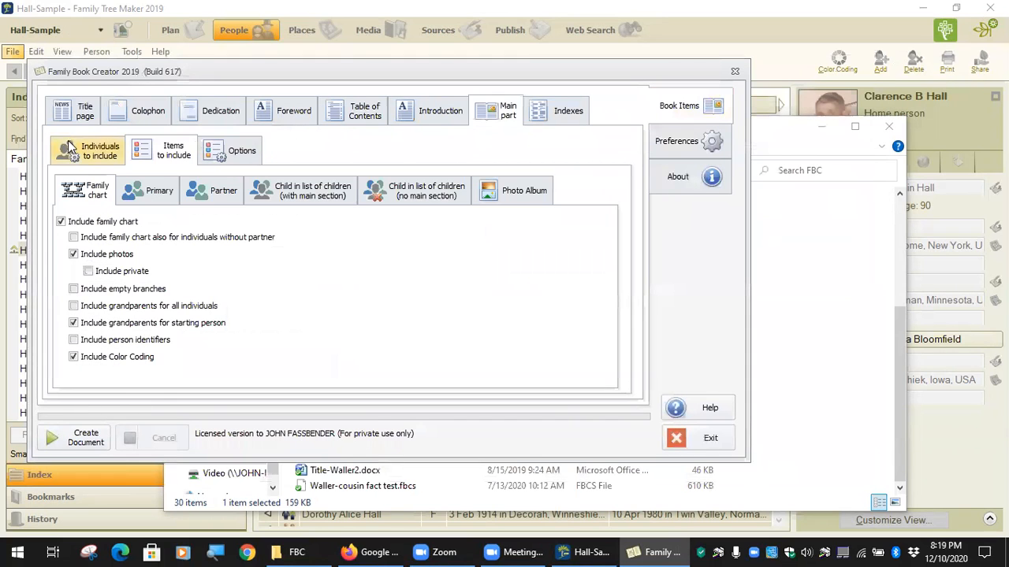
Browse the Title page, Colophon, Dedication and Main part tabs and their sub-tabs, returning to Title page.
{"action": "left_click", "coordinate": [69, 114]}
{"action": "left_click", "coordinate": [130, 114]}
{"action": "left_click", "coordinate": [193, 112]}
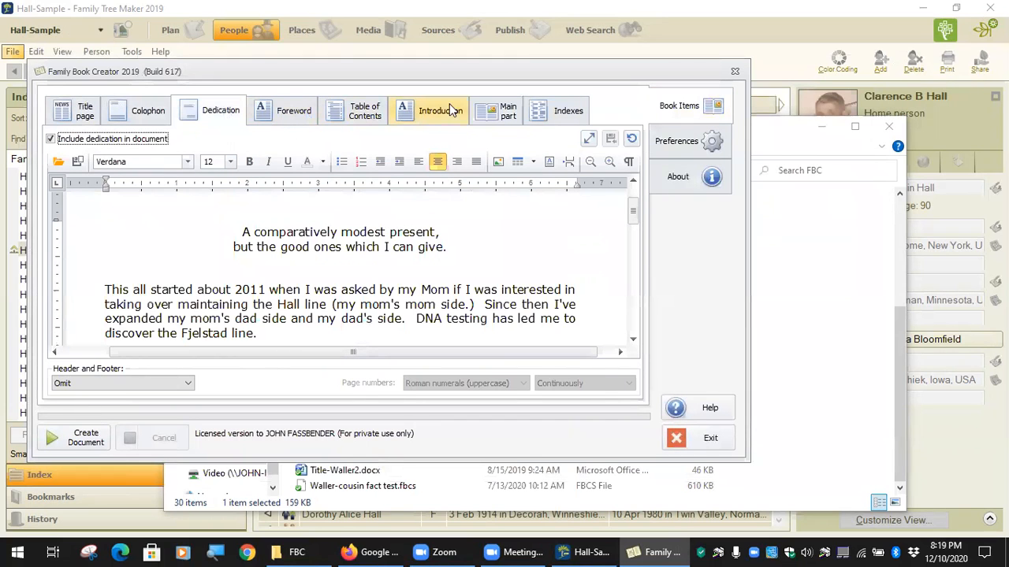
{"action": "left_click", "coordinate": [493, 115]}
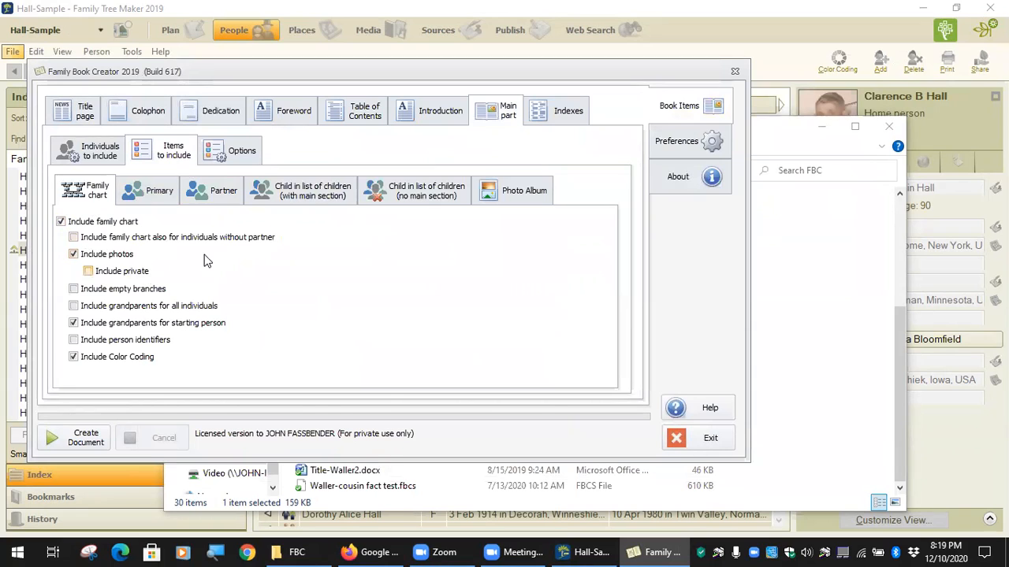
{"action": "left_click", "coordinate": [171, 197]}
{"action": "left_click", "coordinate": [282, 200]}
{"action": "left_click", "coordinate": [233, 155]}
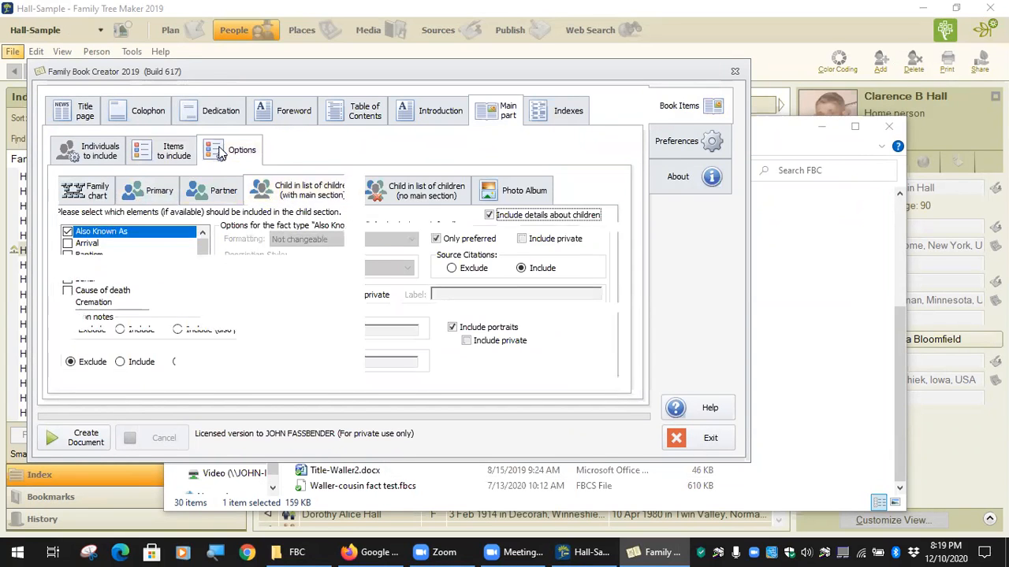
{"action": "left_click", "coordinate": [101, 153]}
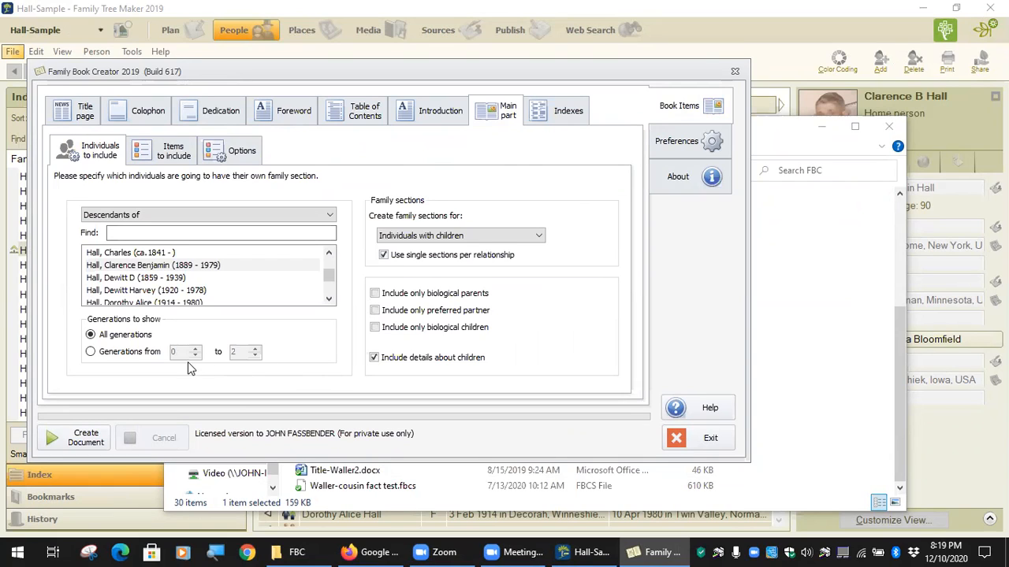
{"action": "left_click", "coordinate": [82, 111]}
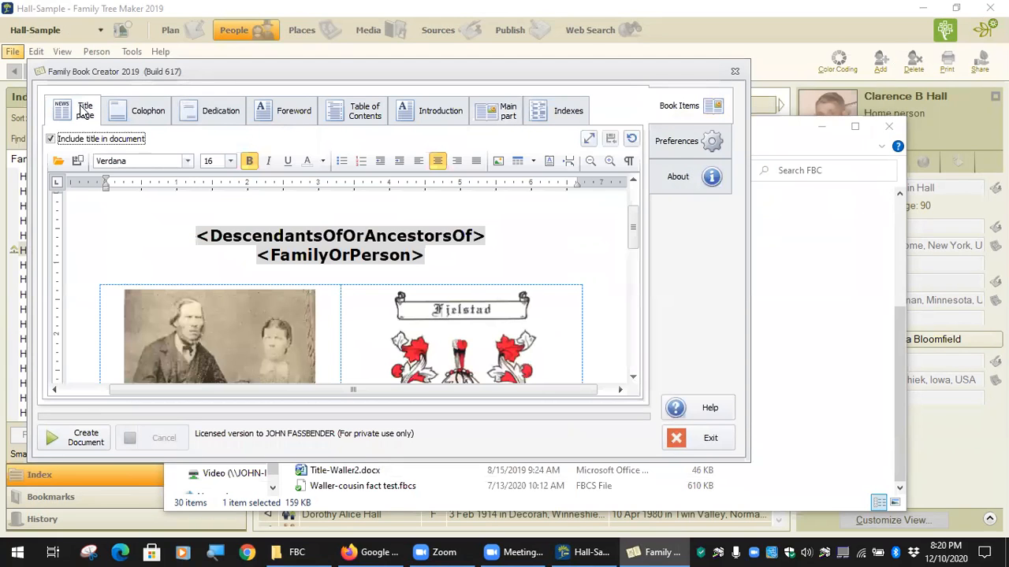
Load Title-Fassbender.docx as the book's title page.
{"action": "left_click", "coordinate": [57, 162]}
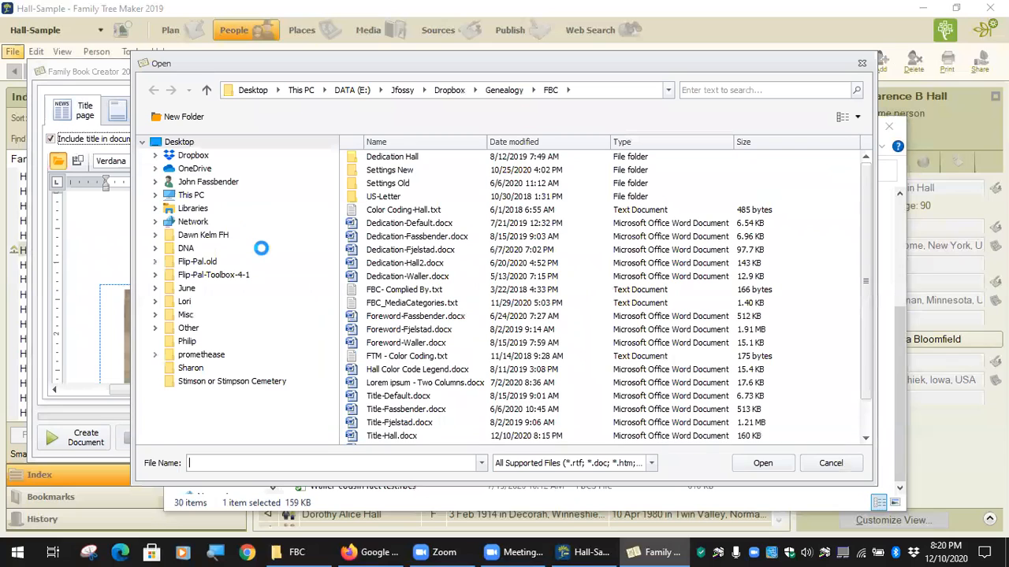
{"action": "scroll", "coordinate": [408, 382], "scroll_direction": "down", "scroll_amount": 1}
{"action": "scroll", "coordinate": [408, 381], "scroll_direction": "up", "scroll_amount": 1}
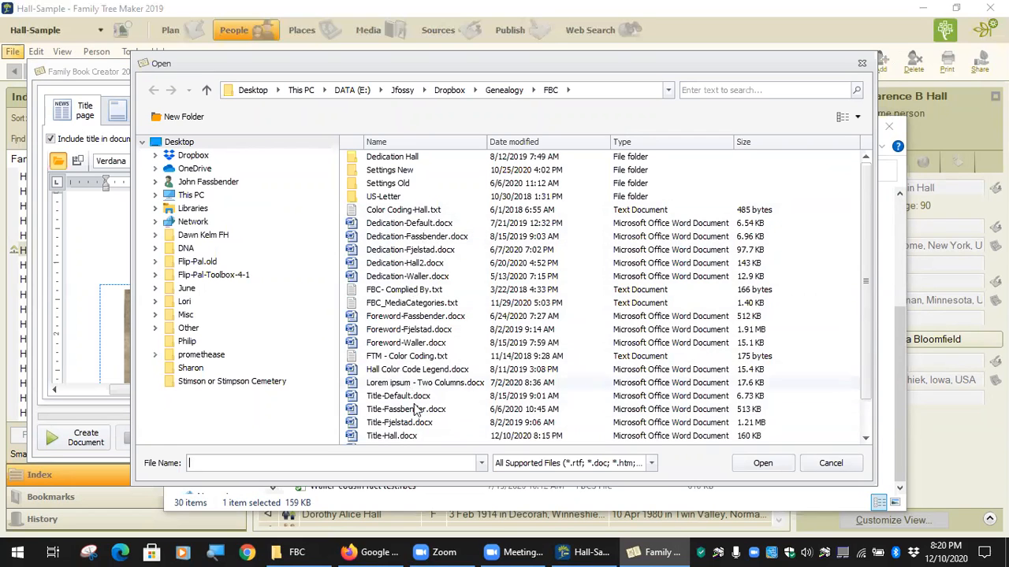
{"action": "scroll", "coordinate": [413, 386], "scroll_direction": "down", "scroll_amount": 1}
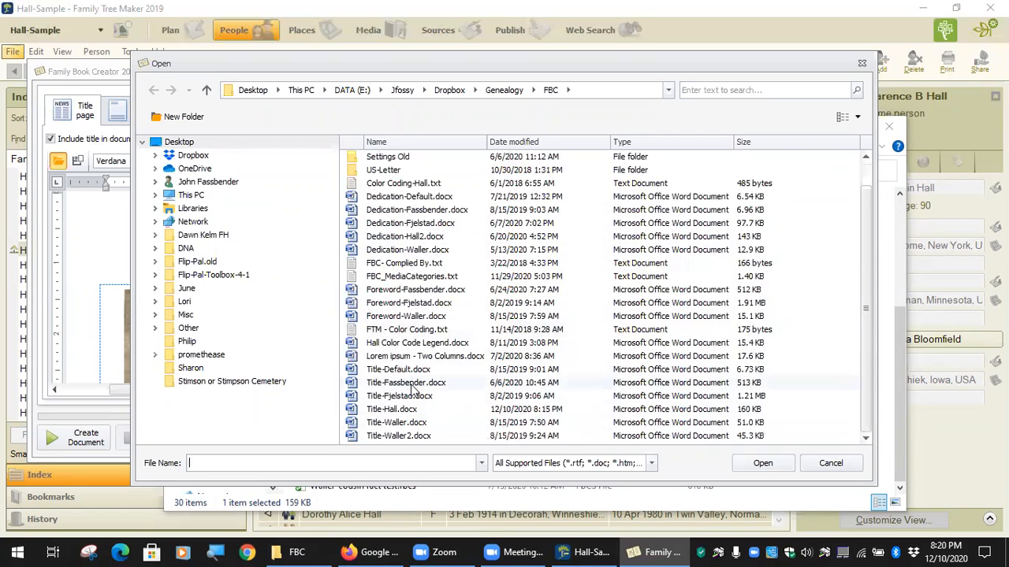
{"action": "left_click", "coordinate": [411, 384]}
{"action": "left_click", "coordinate": [771, 463]}
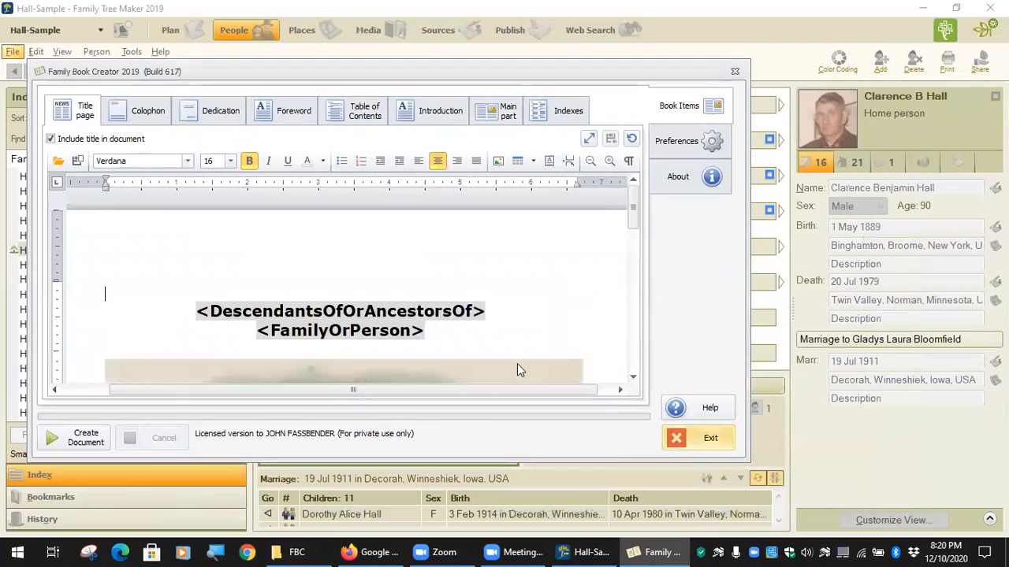
Load Dedication-Fassbender.docx as the dedication.
{"action": "left_click", "coordinate": [201, 110]}
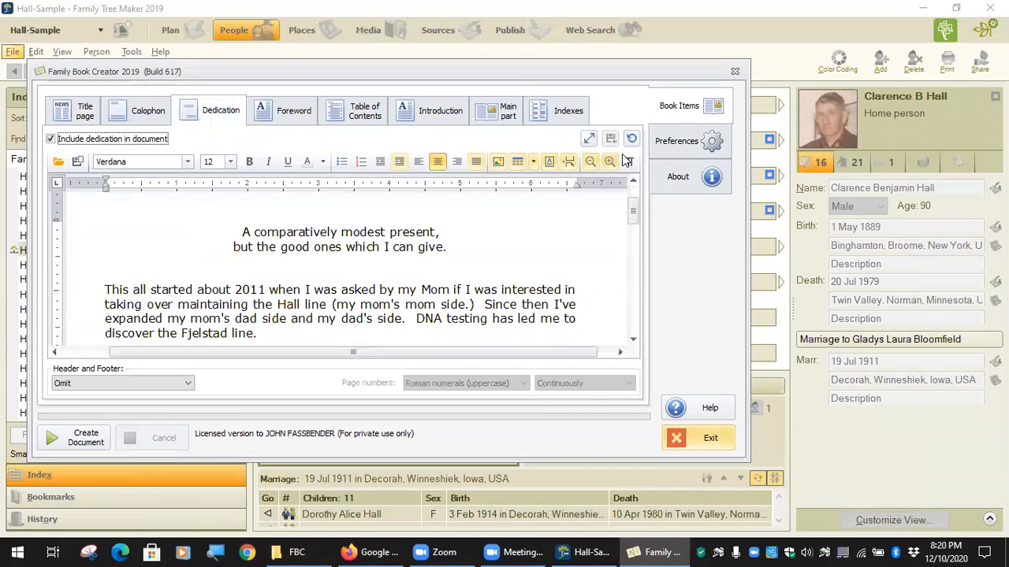
{"action": "left_click", "coordinate": [55, 161]}
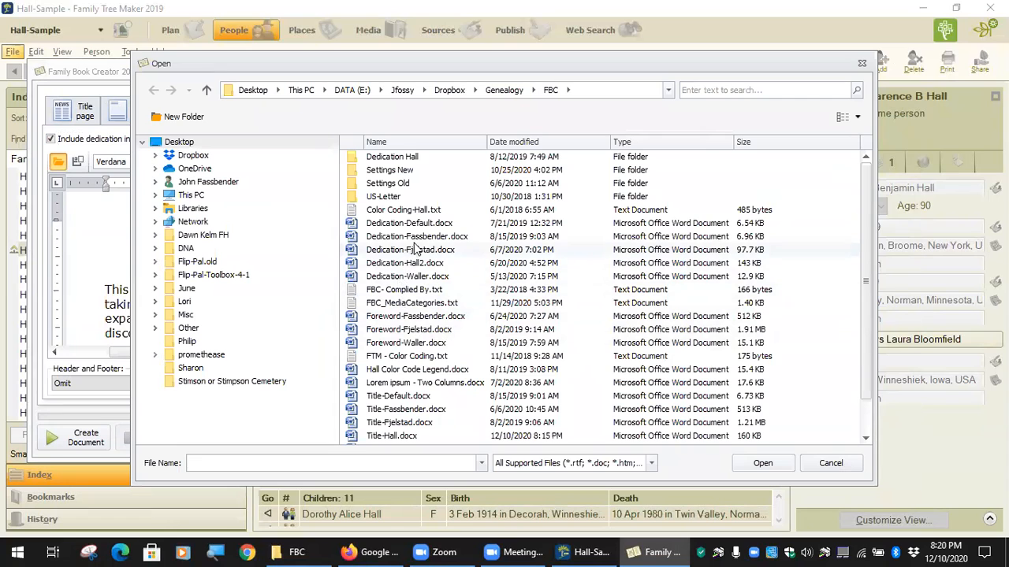
{"action": "left_click", "coordinate": [416, 237]}
{"action": "left_click", "coordinate": [760, 462]}
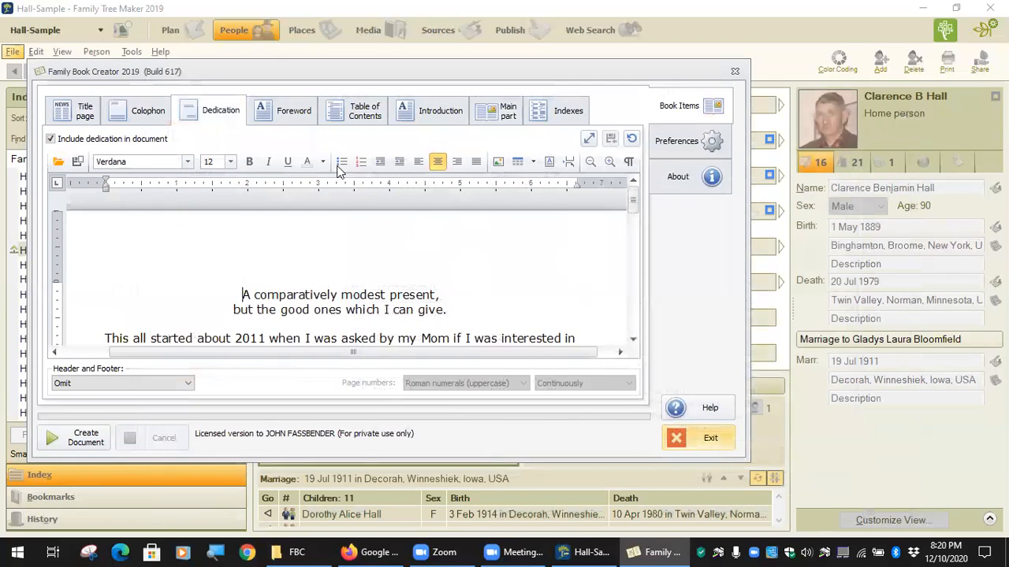
Load Foreword-Fassbender.docx as the foreword.
{"action": "left_click", "coordinate": [293, 108]}
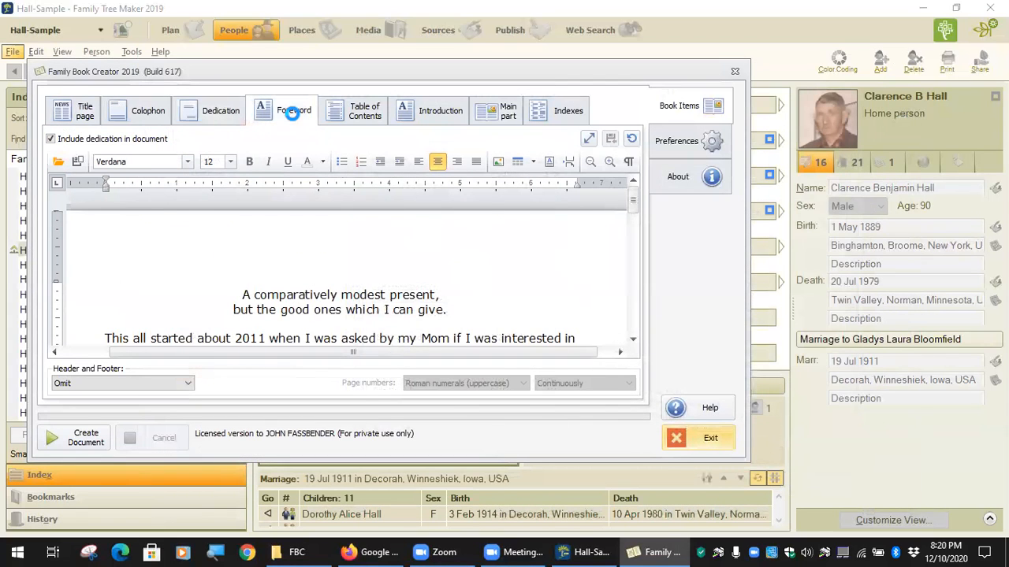
{"action": "left_click", "coordinate": [59, 161]}
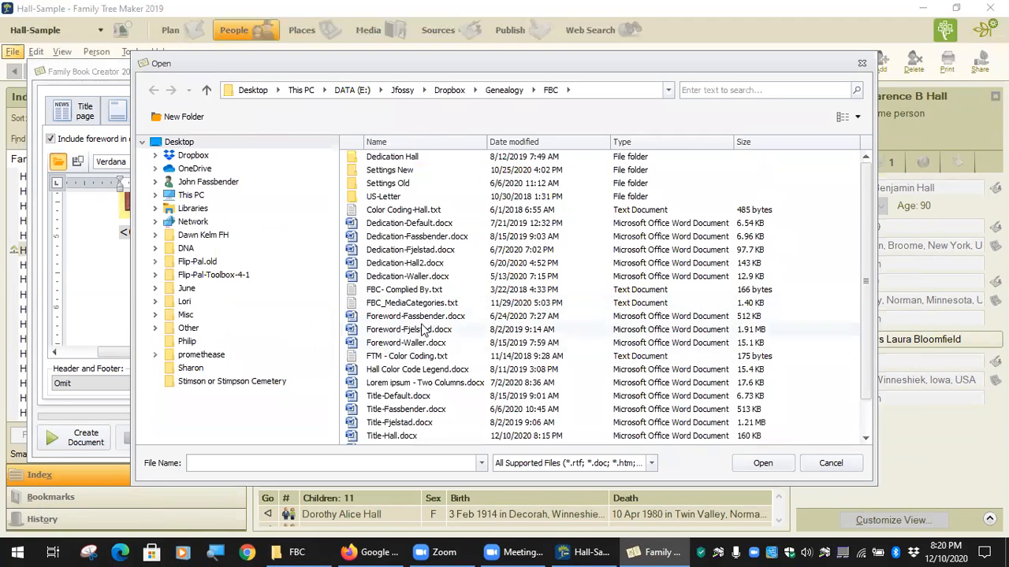
{"action": "left_click", "coordinate": [424, 318]}
{"action": "left_click", "coordinate": [774, 464]}
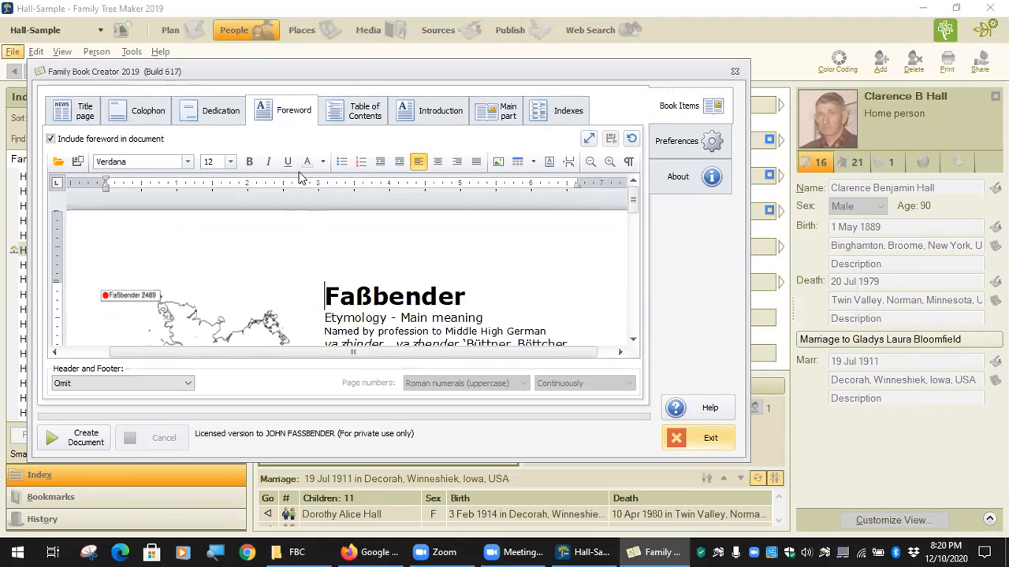
Replace the dedication with the contents of Dedication-Hall2.docx.
{"action": "left_click", "coordinate": [211, 111]}
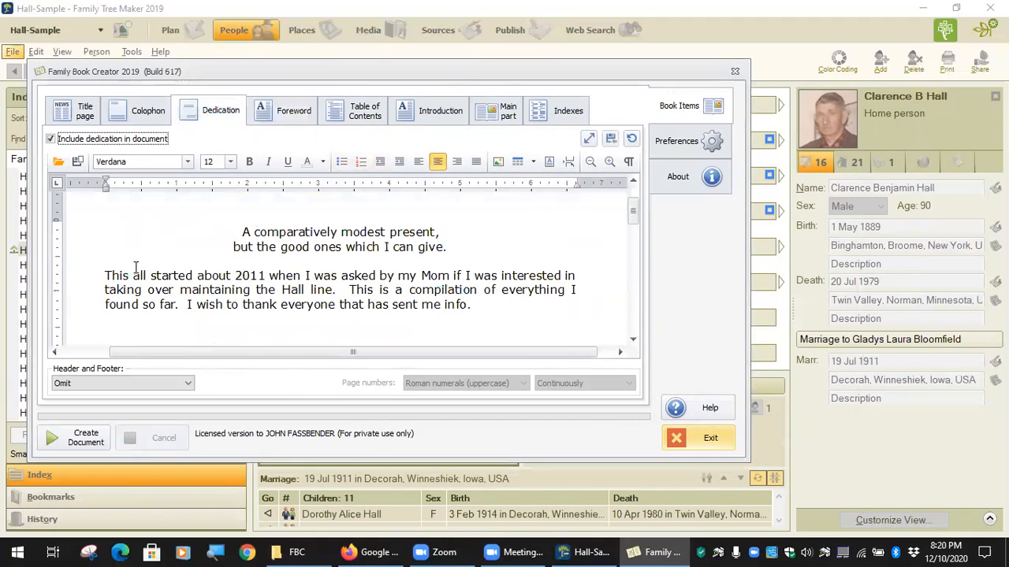
{"action": "scroll", "coordinate": [246, 298], "scroll_direction": "down", "scroll_amount": 5}
{"action": "scroll", "coordinate": [246, 298], "scroll_direction": "up", "scroll_amount": 5}
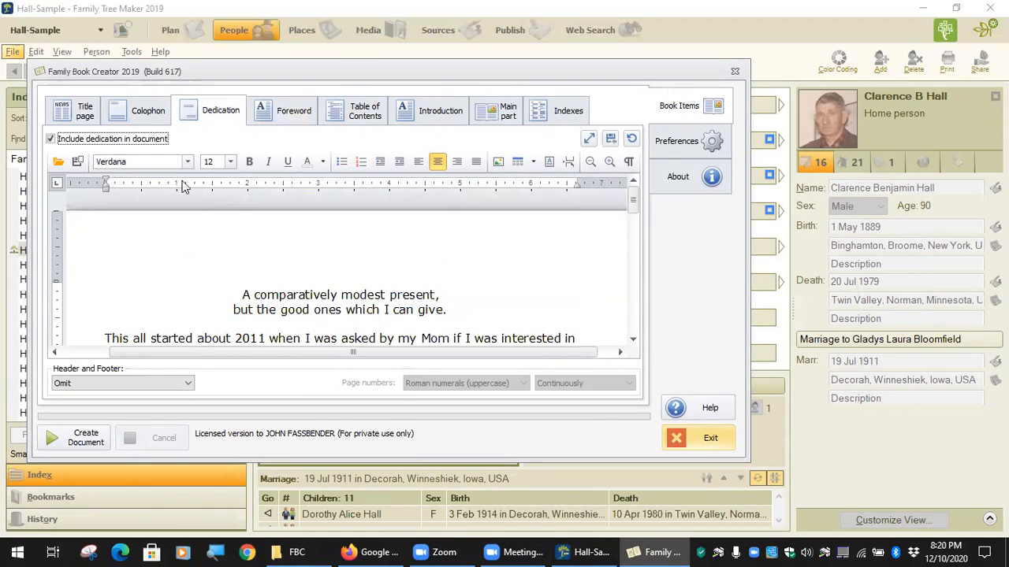
{"action": "left_click", "coordinate": [58, 161]}
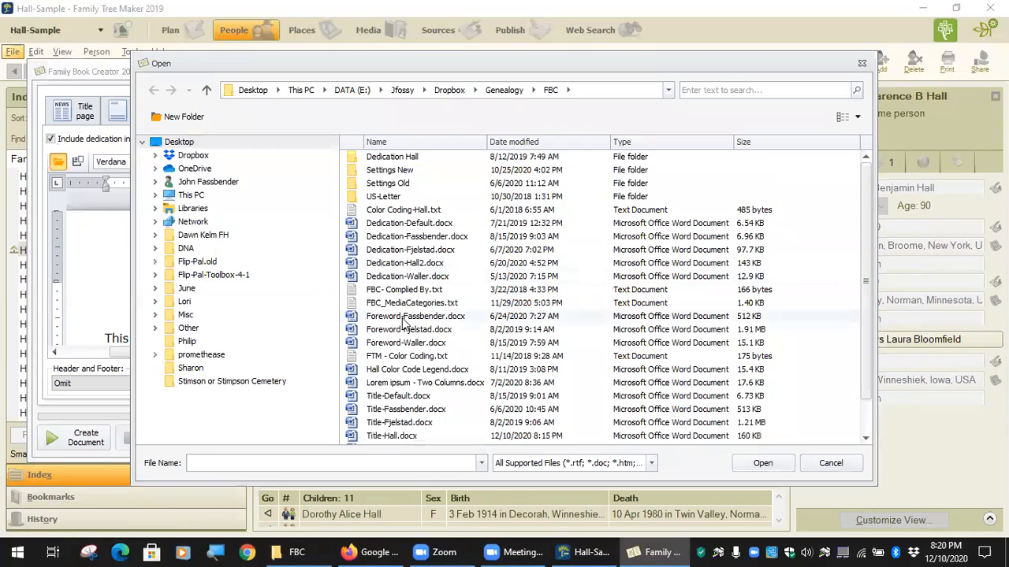
{"action": "double_click", "coordinate": [402, 263]}
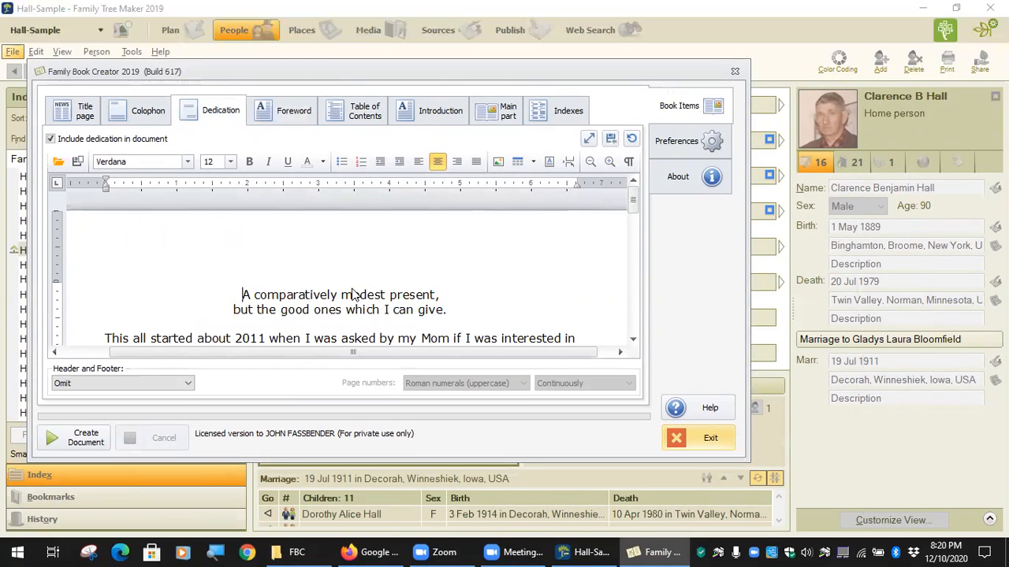
Inspect the Dedication-Hall2 photo table in the full-screen editor.
{"action": "left_click", "coordinate": [588, 141]}
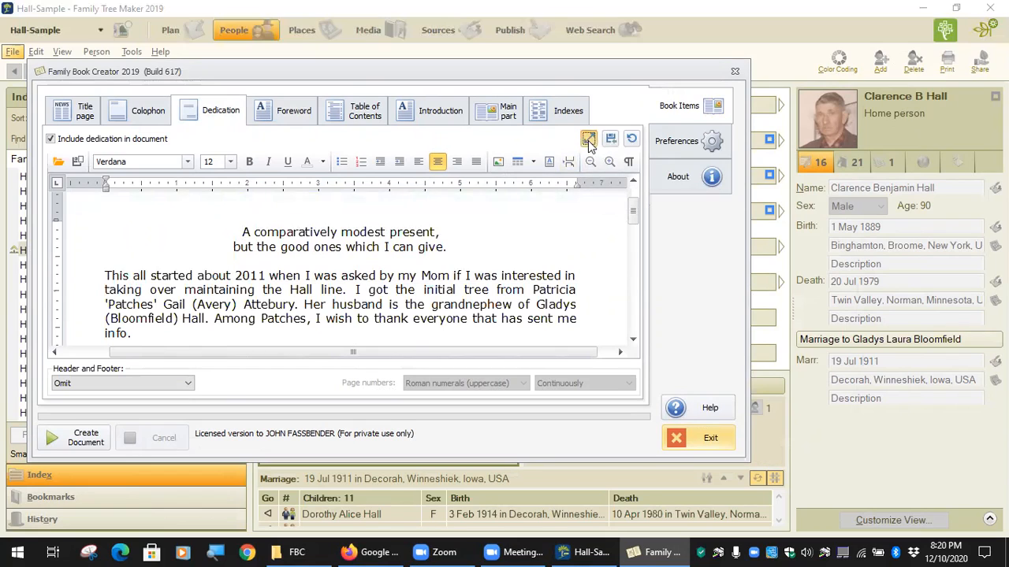
{"action": "scroll", "coordinate": [351, 320], "scroll_direction": "down", "scroll_amount": 3}
{"action": "scroll", "coordinate": [351, 319], "scroll_direction": "down", "scroll_amount": 6}
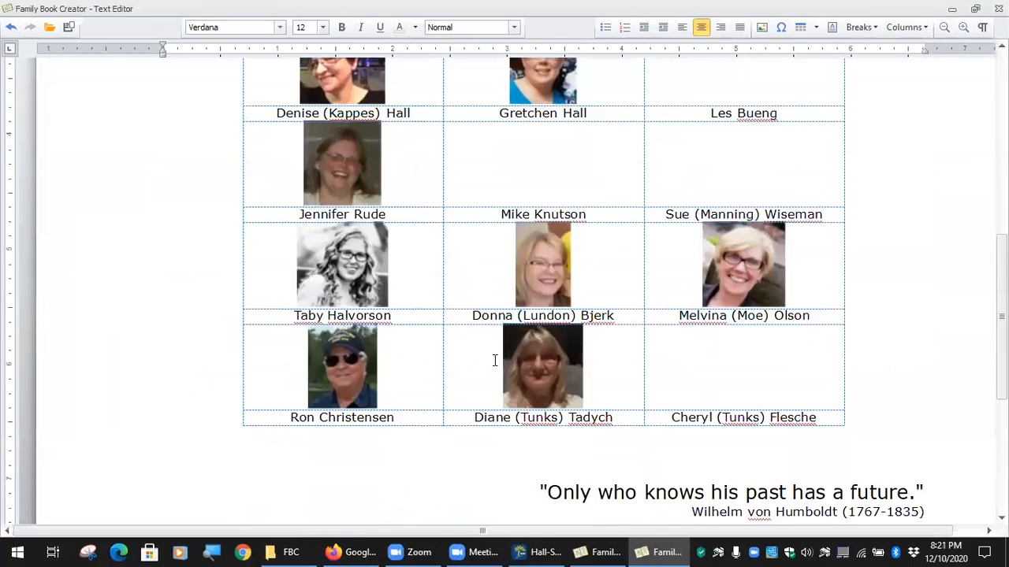
{"action": "scroll", "coordinate": [462, 300], "scroll_direction": "up", "scroll_amount": 3}
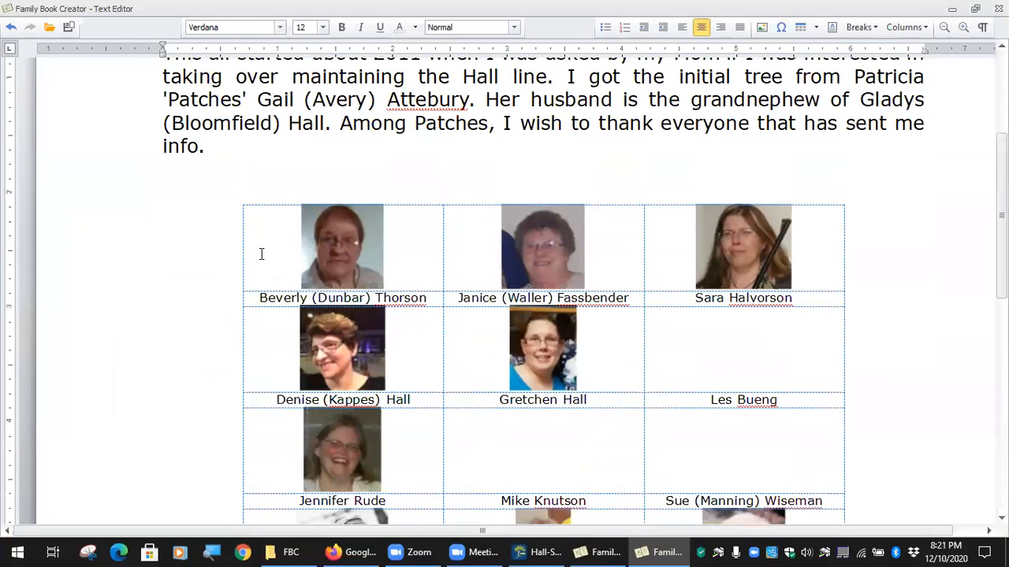
{"action": "scroll", "coordinate": [282, 250], "scroll_direction": "down", "scroll_amount": 2}
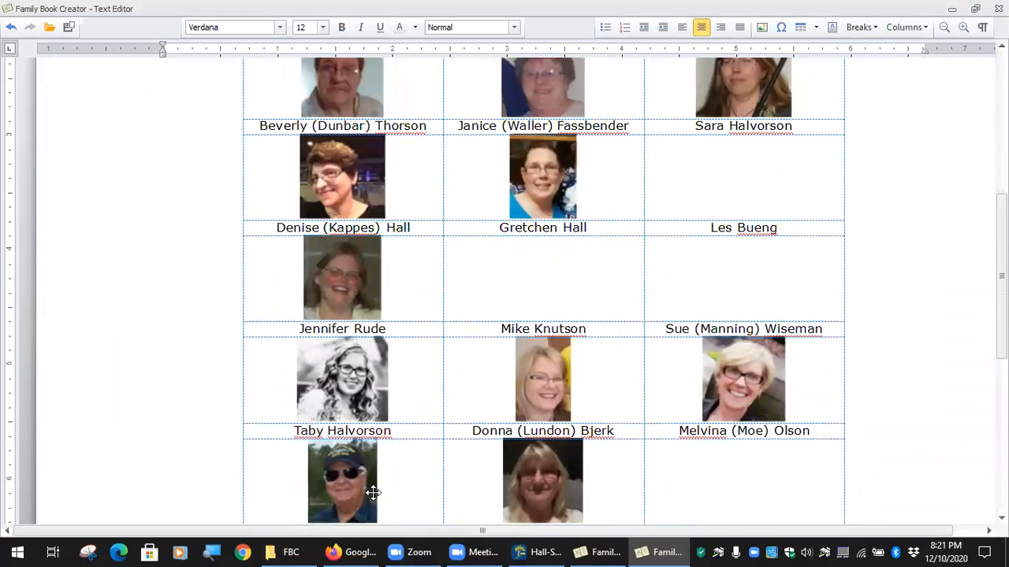
{"action": "scroll", "coordinate": [371, 488], "scroll_direction": "down", "scroll_amount": 1}
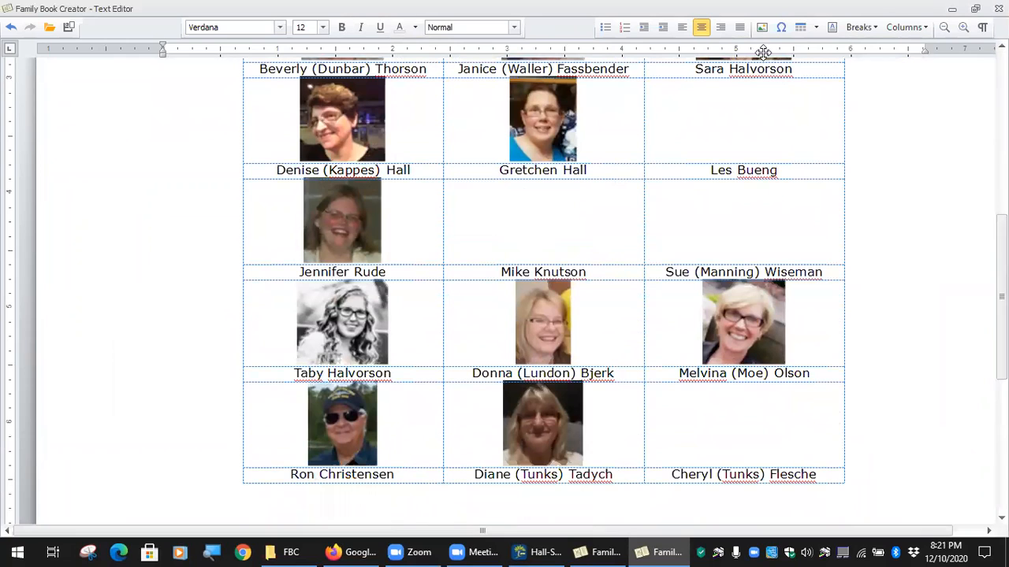
{"action": "left_click", "coordinate": [732, 422]}
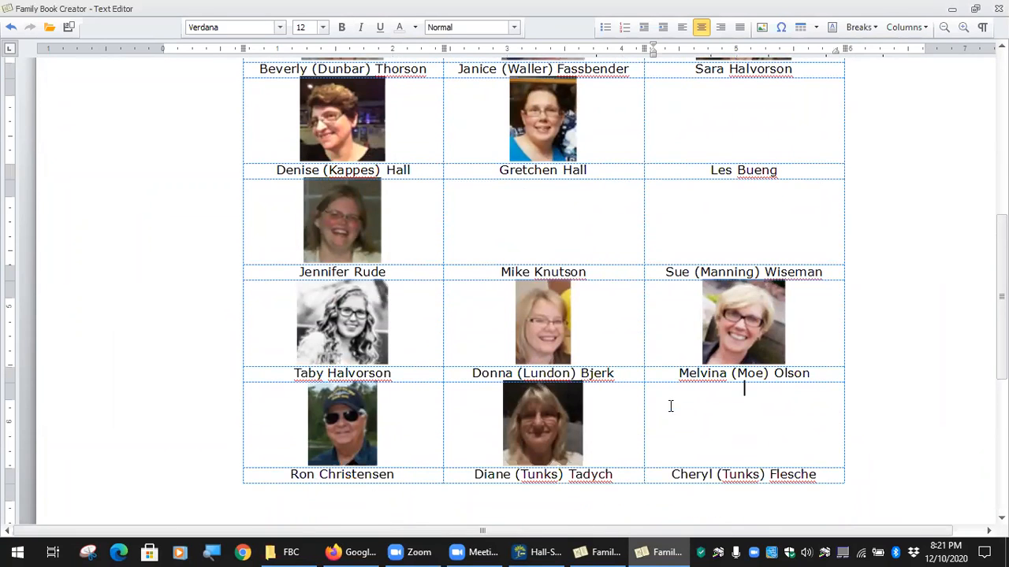
{"action": "scroll", "coordinate": [671, 405], "scroll_direction": "up", "scroll_amount": 3}
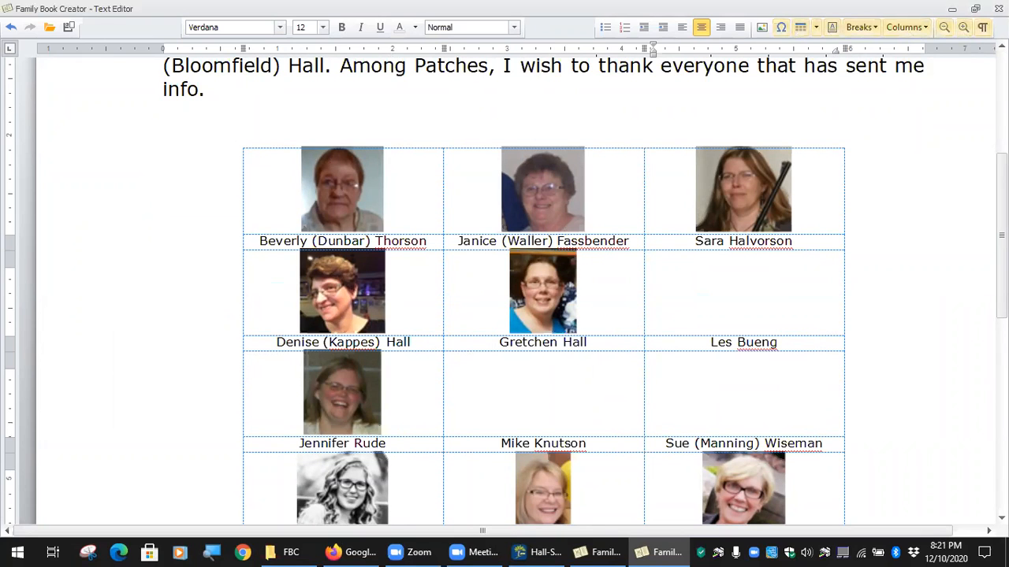
Close the editor and restore the dedication's default text, confirming the discard with Yes.
{"action": "left_click", "coordinate": [998, 9]}
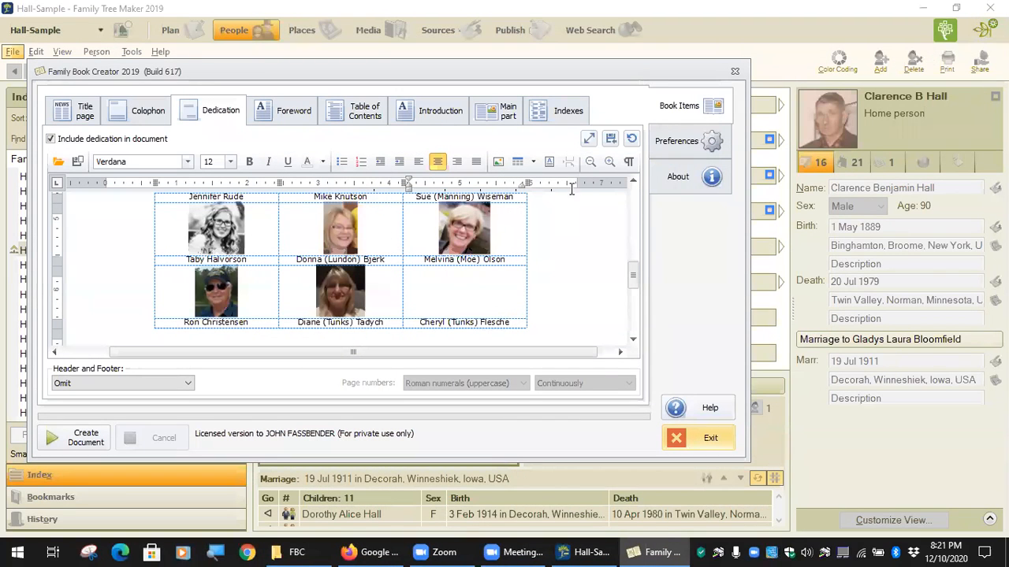
{"action": "left_click", "coordinate": [631, 140]}
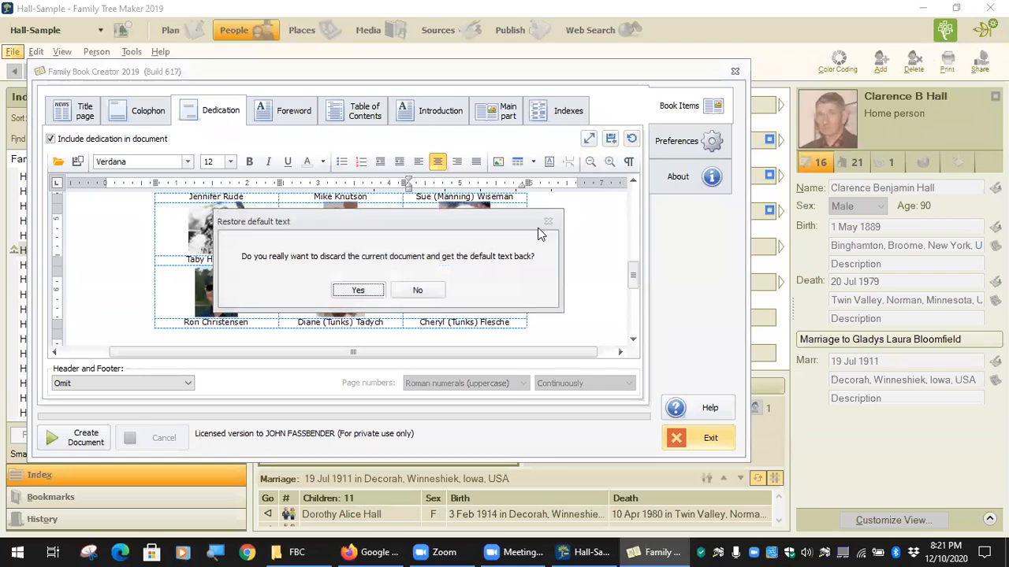
{"action": "left_click", "coordinate": [359, 290]}
{"action": "scroll", "coordinate": [480, 282], "scroll_direction": "down", "scroll_amount": 6}
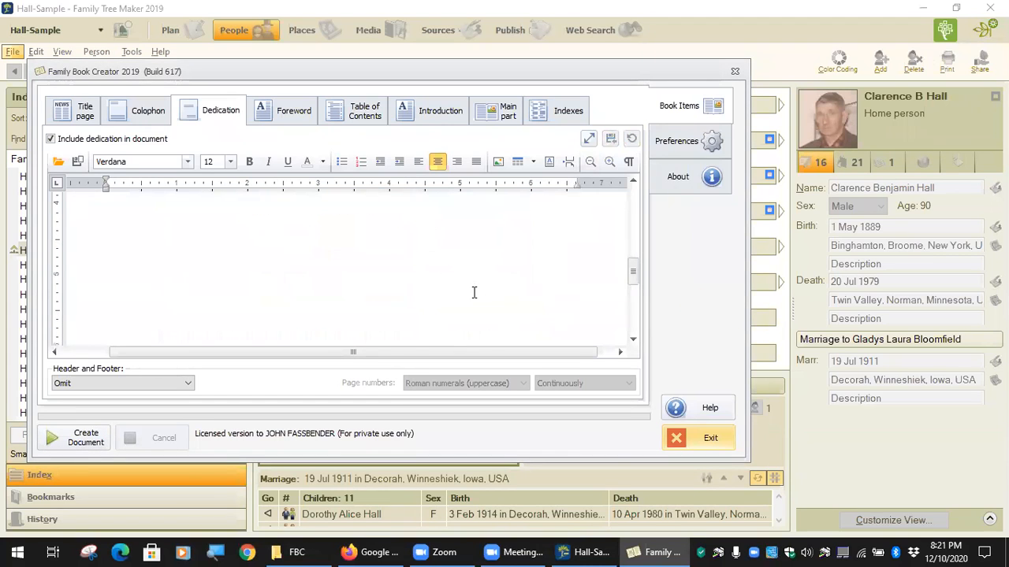
{"action": "scroll", "coordinate": [471, 298], "scroll_direction": "up", "scroll_amount": 6}
Insert an empty 5-row, 3-column table above the dedication verse.
{"action": "left_click", "coordinate": [590, 138]}
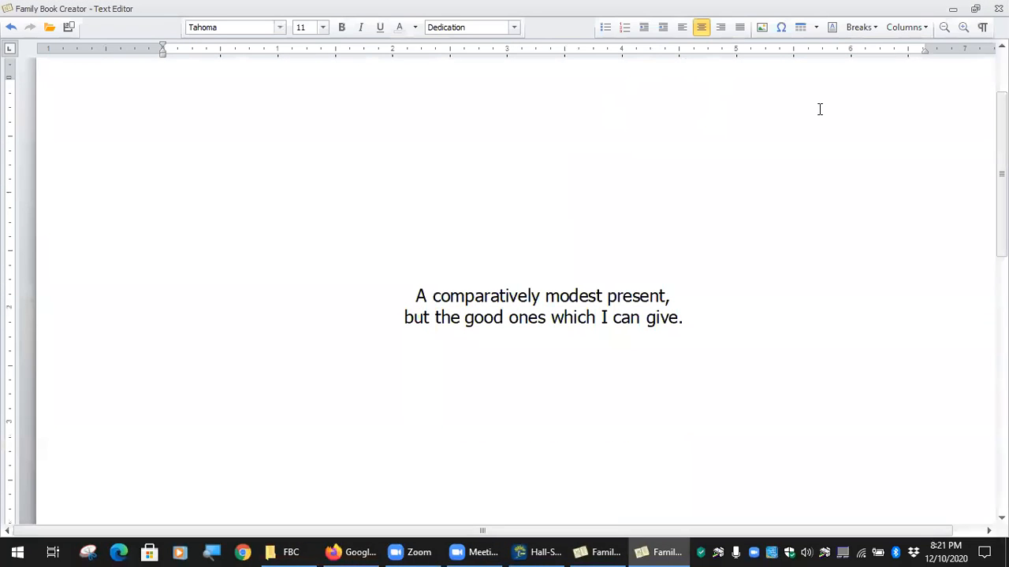
{"action": "left_click", "coordinate": [813, 28]}
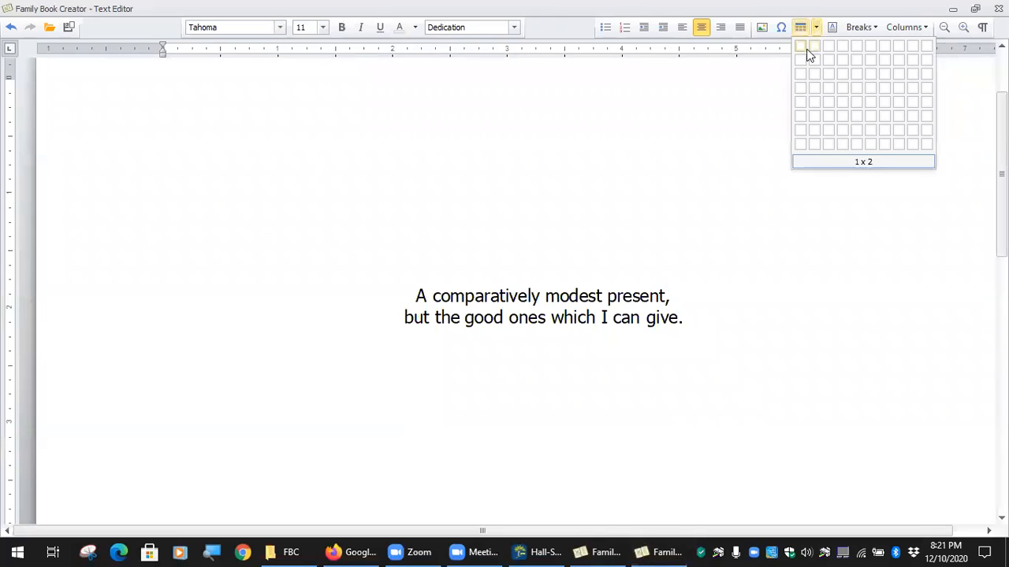
{"action": "left_click", "coordinate": [829, 107]}
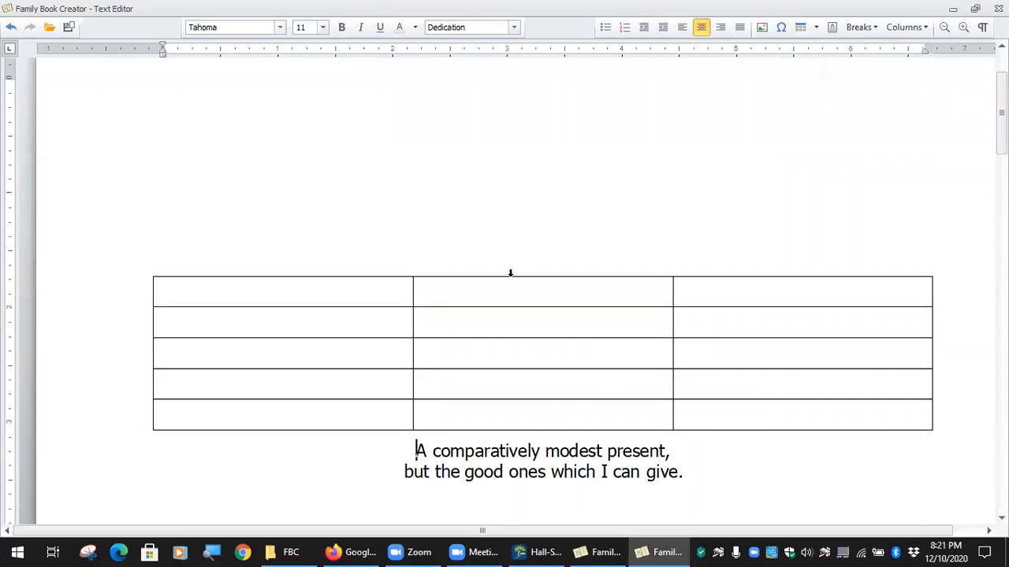
{"action": "left_click", "coordinate": [815, 29]}
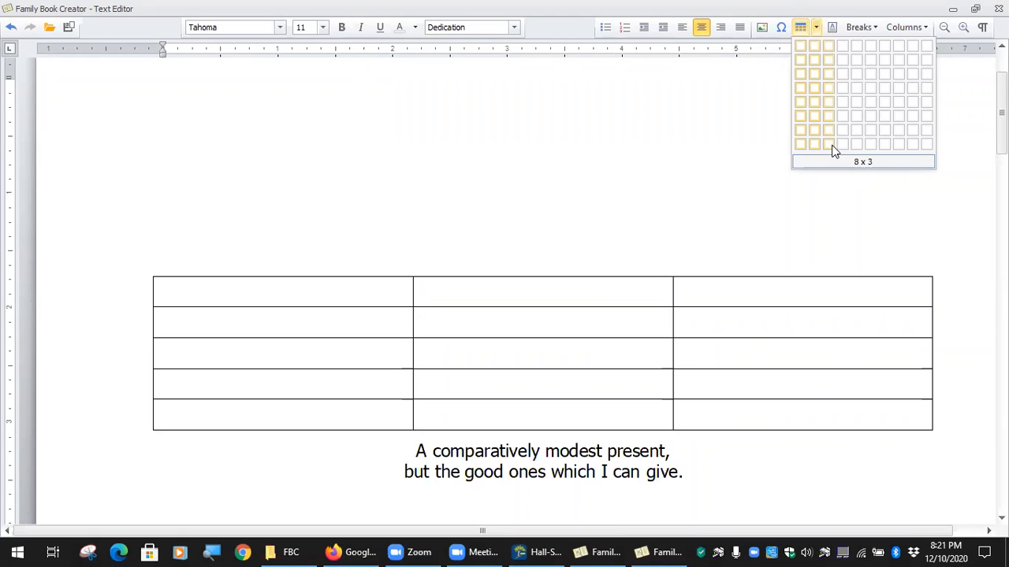
{"action": "left_click", "coordinate": [198, 293]}
Review the new table's Row, Column and Cell properties, cancelling without changes.
{"action": "left_click_drag", "start_coordinate": [198, 293], "coordinate": [736, 409]}
{"action": "right_click", "coordinate": [292, 340]}
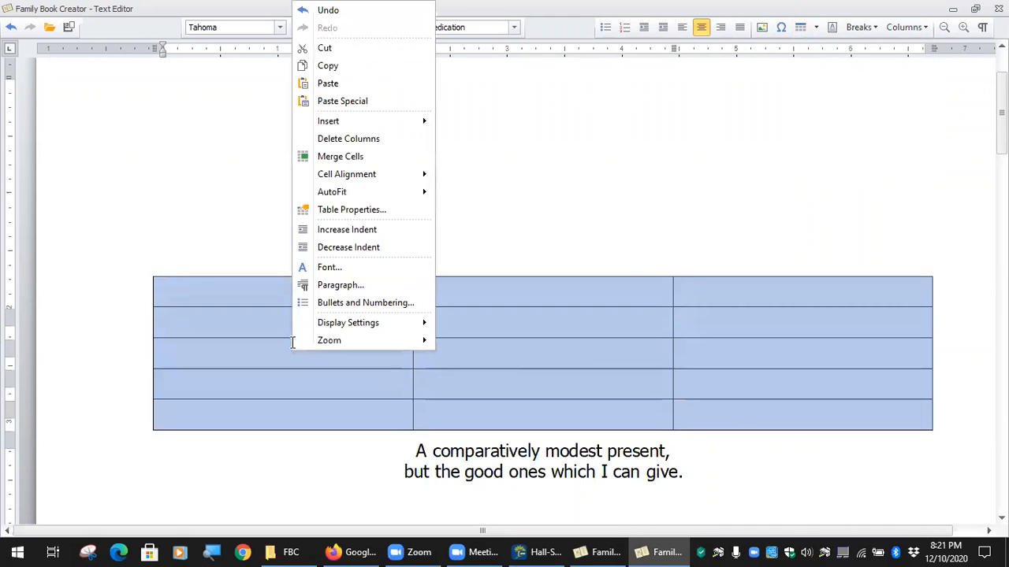
{"action": "left_click", "coordinate": [387, 210]}
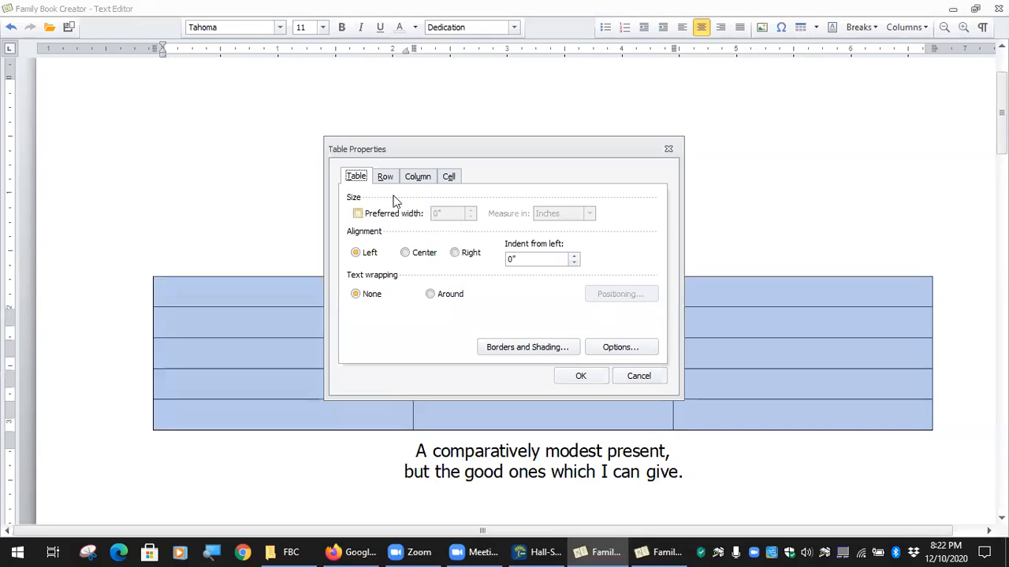
{"action": "left_click", "coordinate": [386, 178]}
{"action": "left_click", "coordinate": [415, 178]}
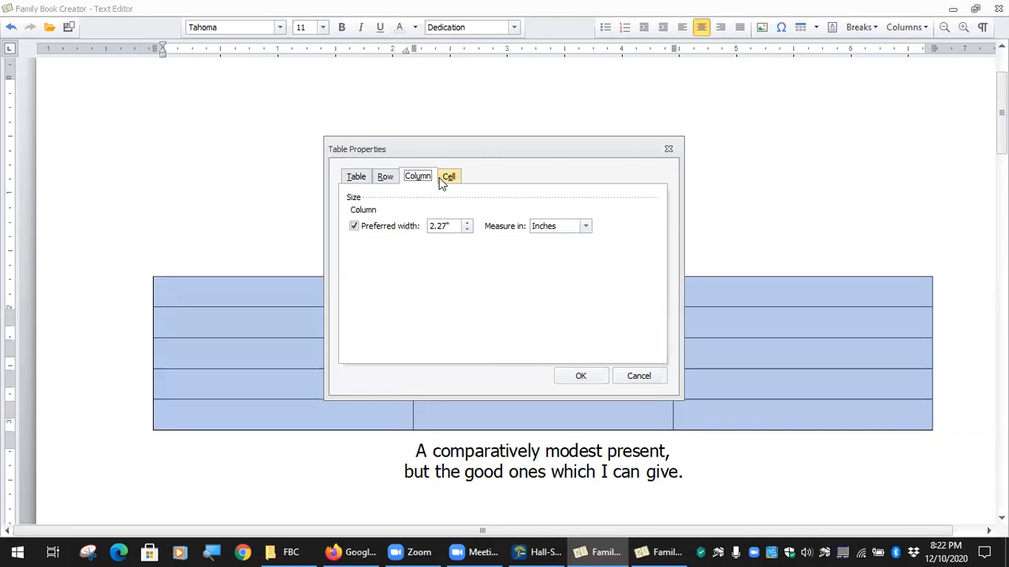
{"action": "left_click", "coordinate": [449, 179]}
{"action": "left_click", "coordinate": [639, 379]}
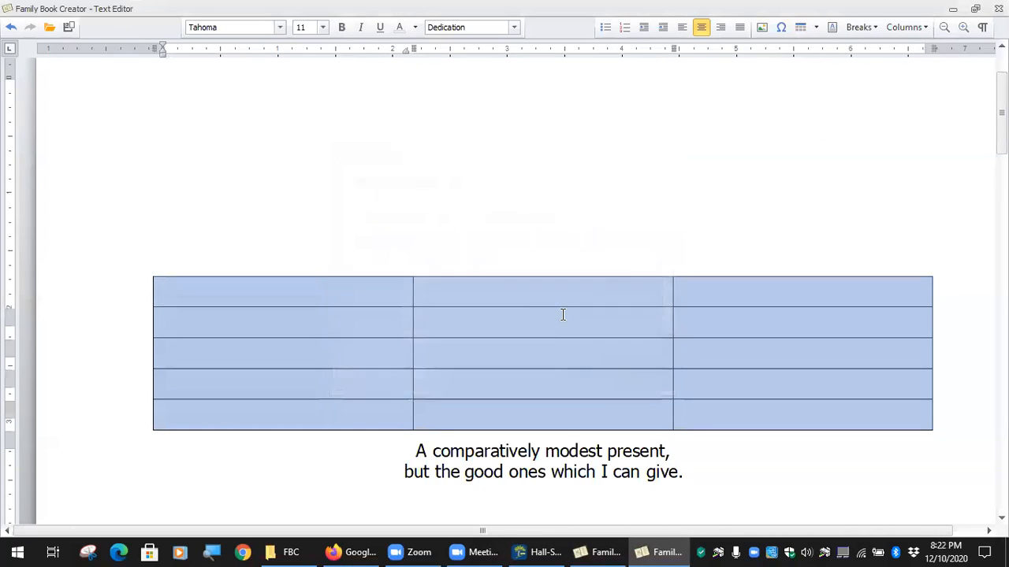
Put the insertion point above the table and browse the FBC folder for a document.
{"action": "left_click", "coordinate": [816, 28]}
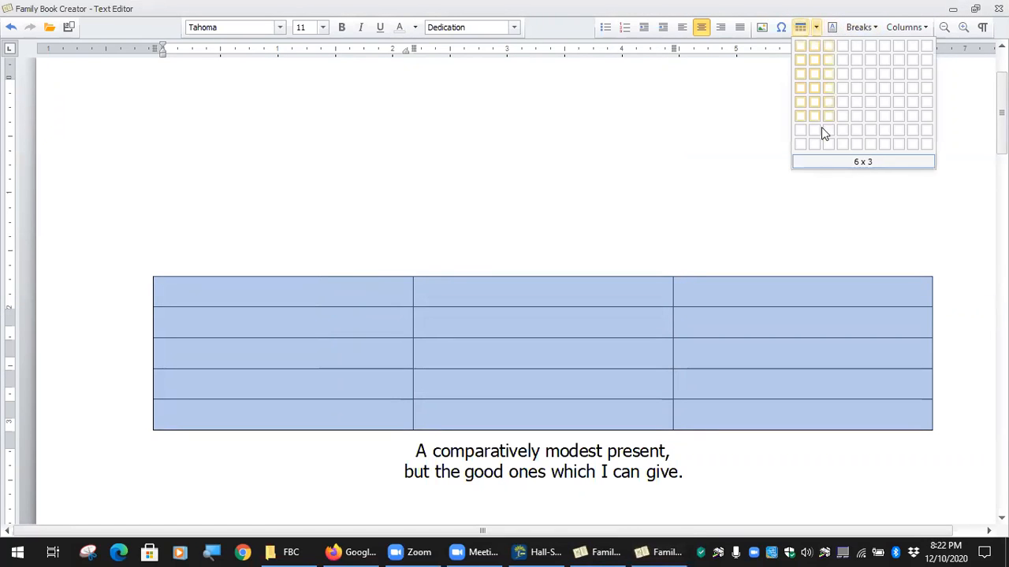
{"action": "left_click", "coordinate": [378, 298]}
{"action": "left_click", "coordinate": [405, 234]}
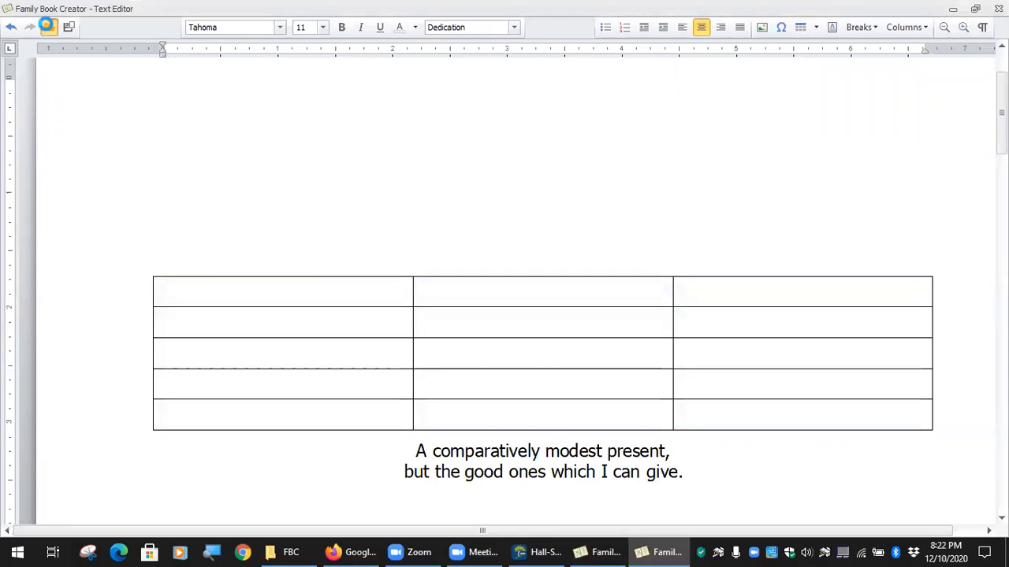
{"action": "left_click", "coordinate": [49, 26]}
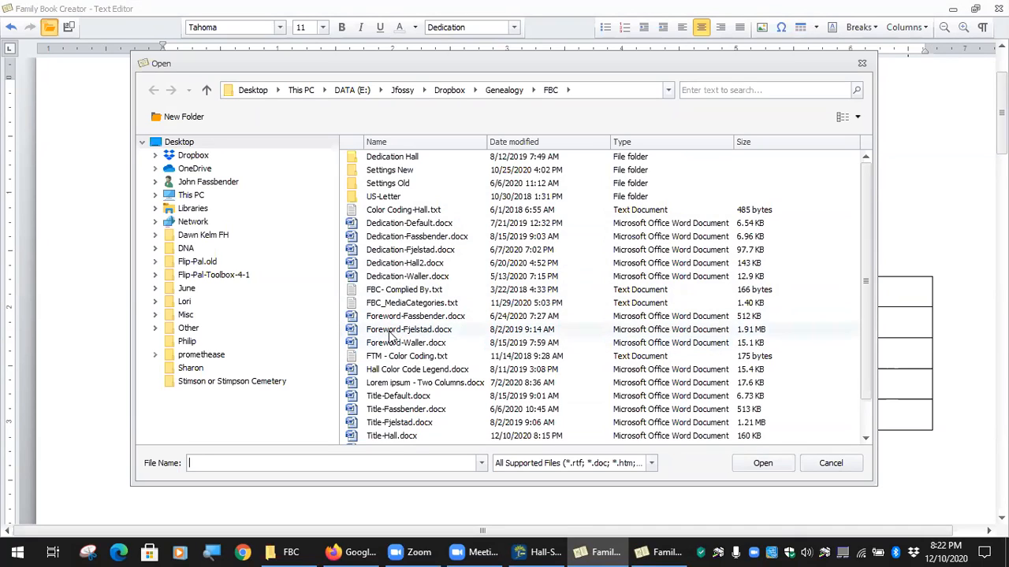
Open Dedication-Waller.docx, then replace it with Dedication-Hall2.docx.
{"action": "double_click", "coordinate": [397, 277]}
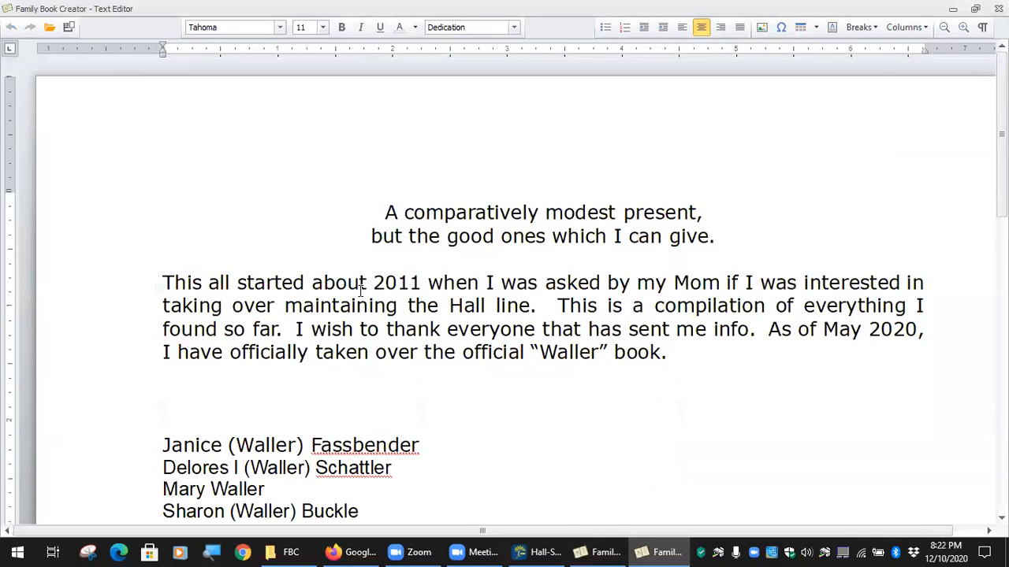
{"action": "scroll", "coordinate": [361, 291], "scroll_direction": "down", "scroll_amount": 6}
{"action": "scroll", "coordinate": [362, 284], "scroll_direction": "up", "scroll_amount": 5}
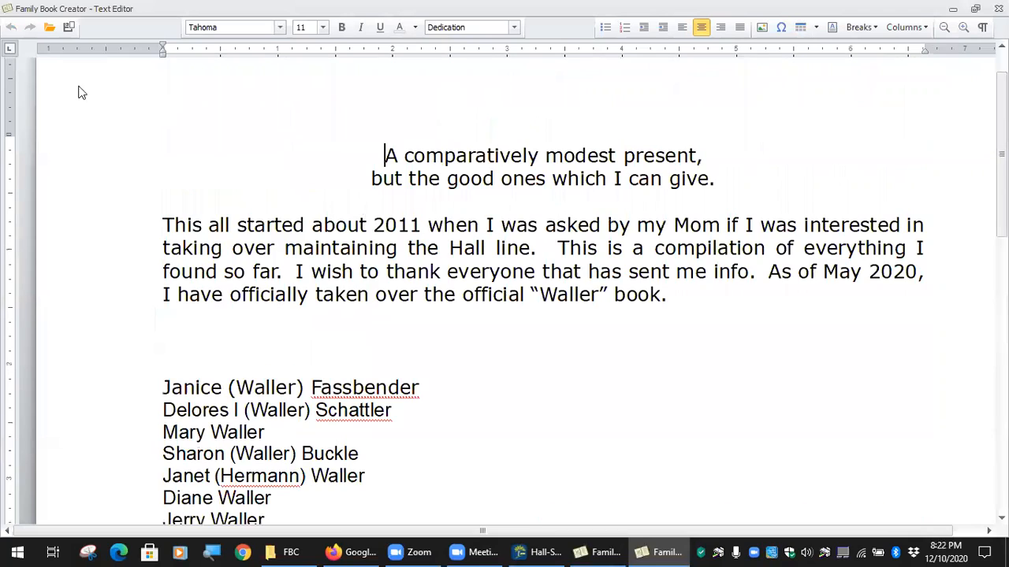
{"action": "left_click", "coordinate": [47, 28]}
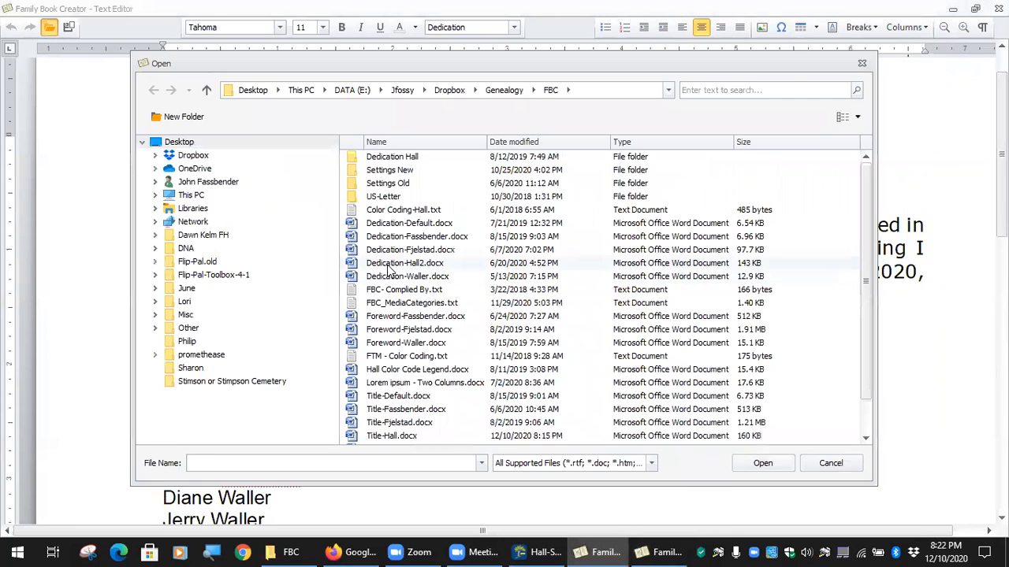
{"action": "double_click", "coordinate": [400, 267]}
{"action": "scroll", "coordinate": [410, 331], "scroll_direction": "down", "scroll_amount": 5}
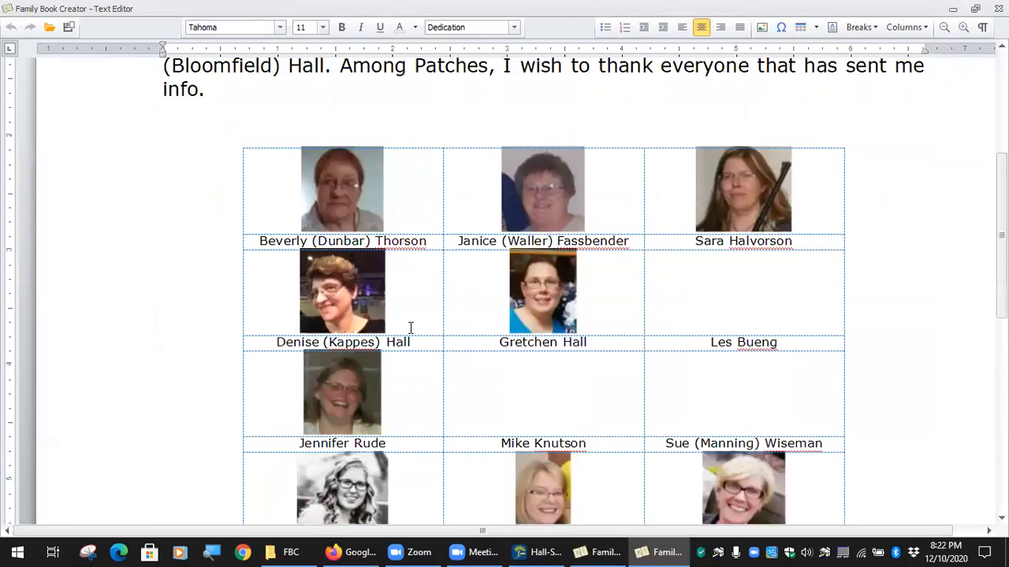
Inspect the first photo and its caption in the Hall2 photo table.
{"action": "left_click", "coordinate": [269, 197]}
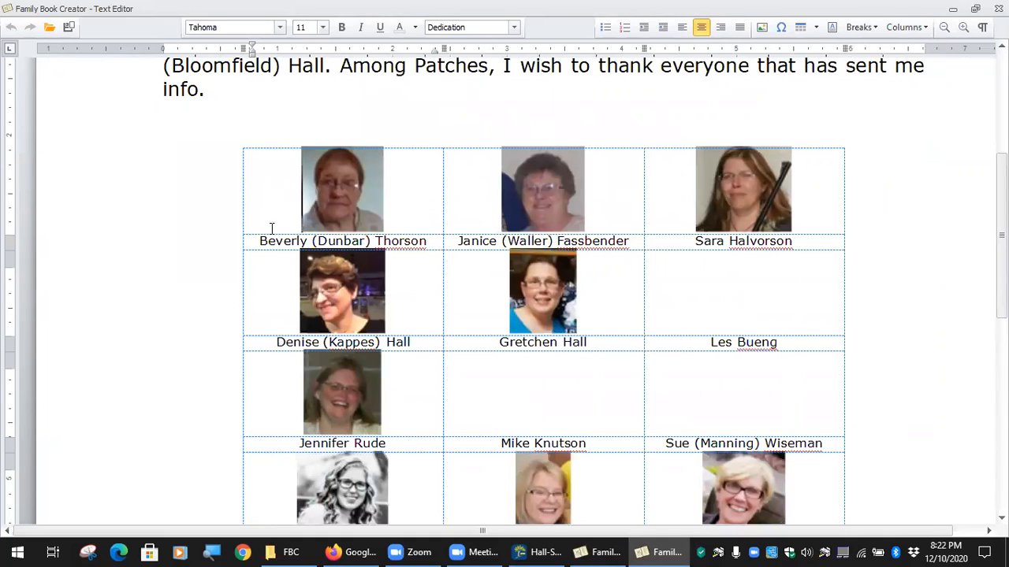
{"action": "left_click", "coordinate": [314, 206]}
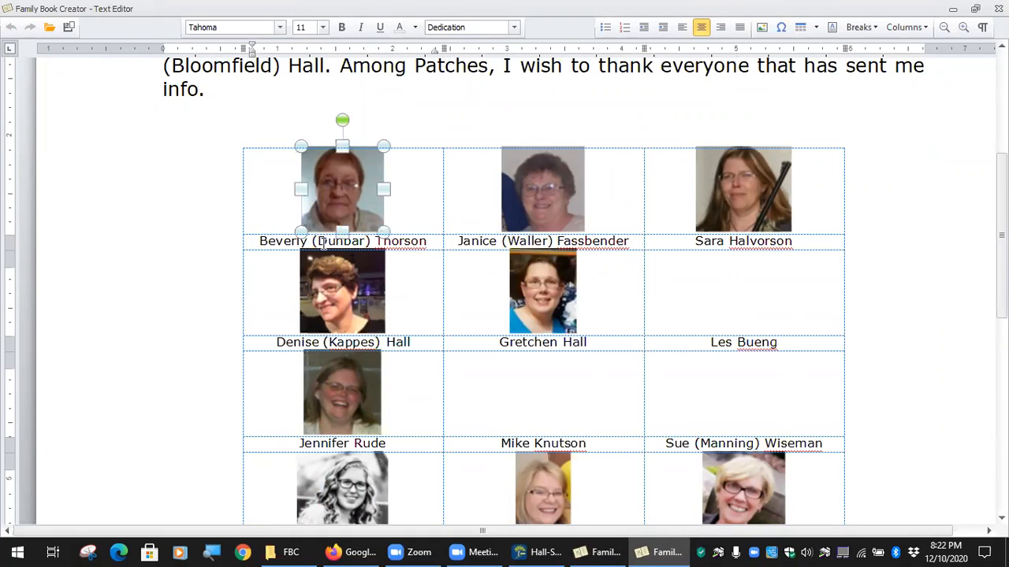
{"action": "left_click", "coordinate": [326, 240]}
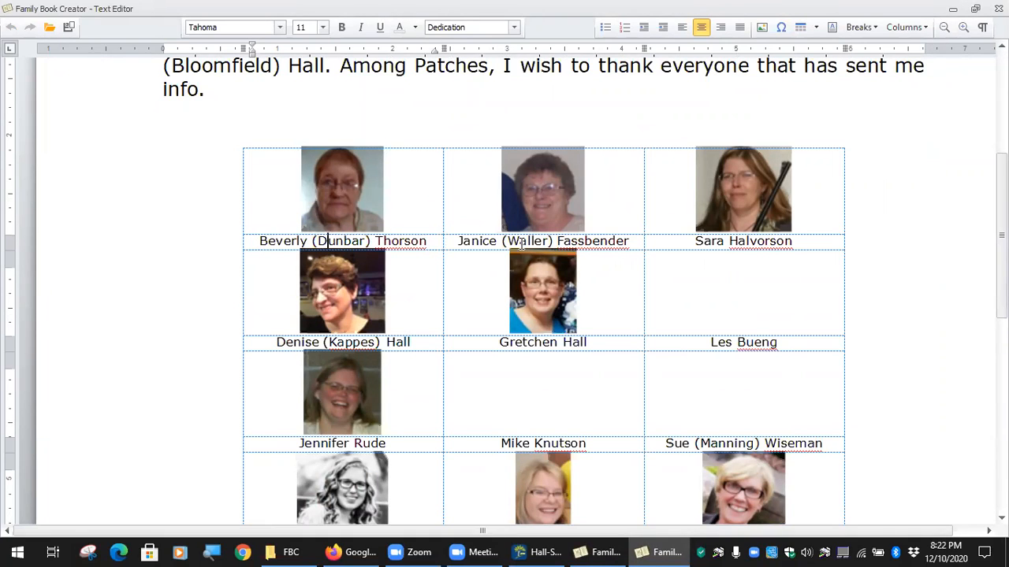
{"action": "scroll", "coordinate": [654, 272], "scroll_direction": "down", "scroll_amount": 5}
{"action": "scroll", "coordinate": [641, 282], "scroll_direction": "up", "scroll_amount": 6}
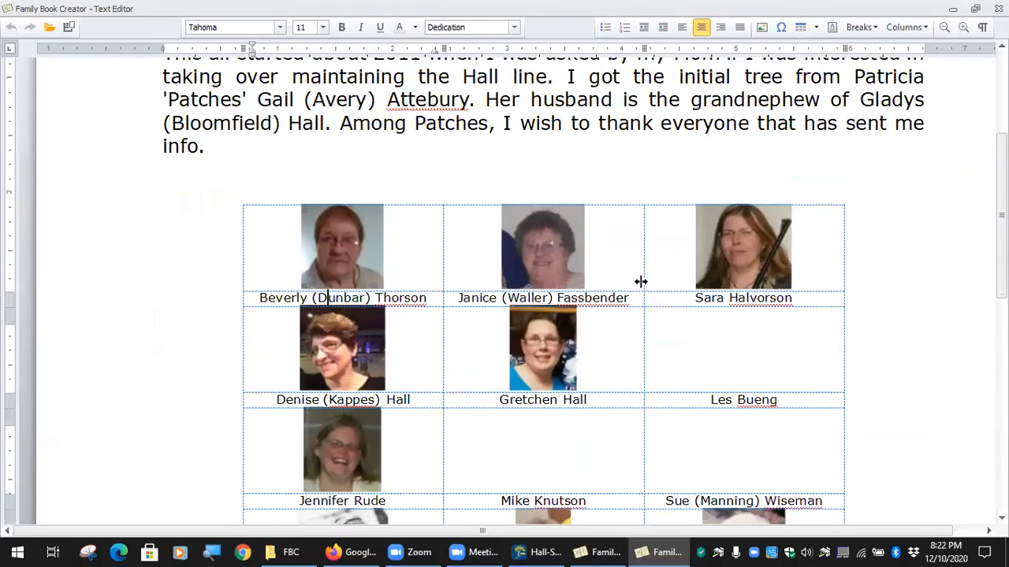
{"action": "left_click", "coordinate": [356, 260]}
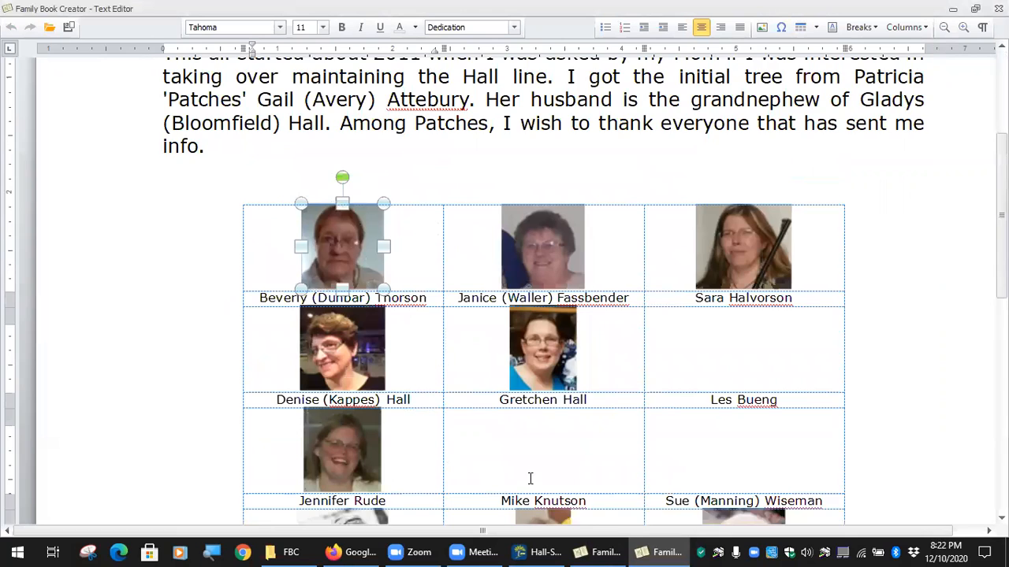
{"action": "scroll", "coordinate": [530, 479], "scroll_direction": "down", "scroll_amount": 5}
{"action": "scroll", "coordinate": [527, 466], "scroll_direction": "up", "scroll_amount": 4}
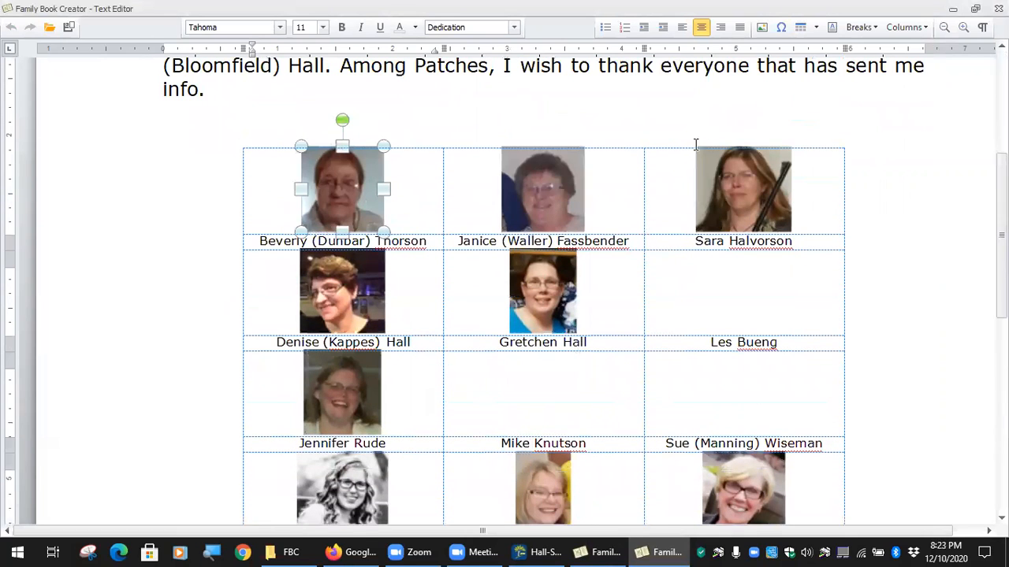
Dismiss the Insert Table settings and close the full-screen dedication editor.
{"action": "left_click", "coordinate": [801, 27]}
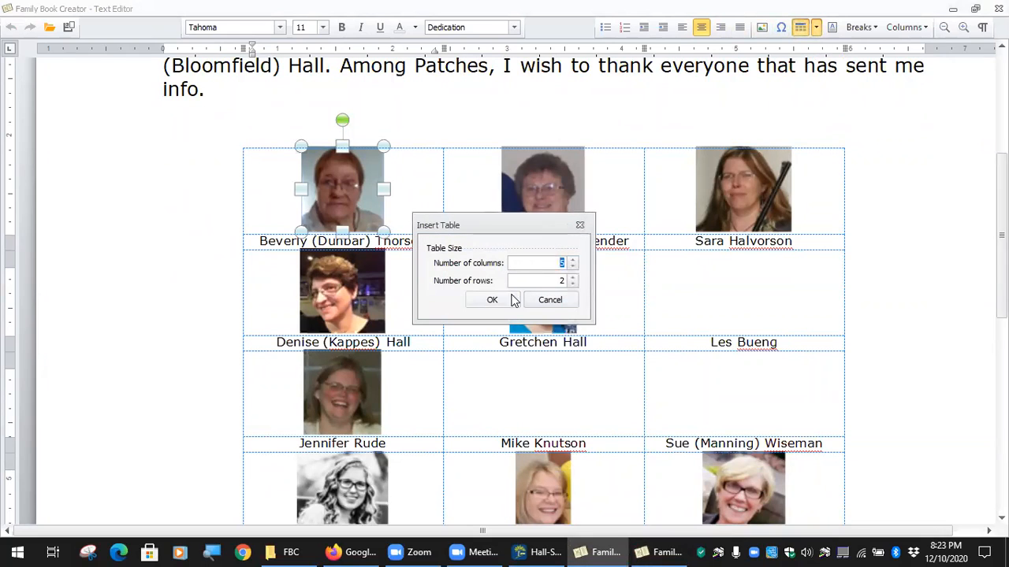
{"action": "left_click", "coordinate": [550, 300]}
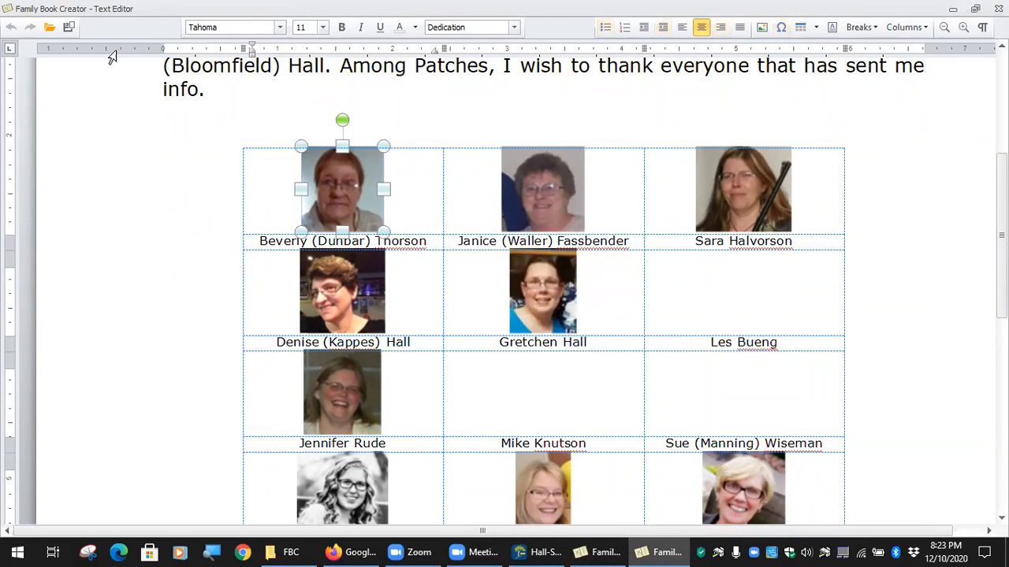
{"action": "left_click", "coordinate": [999, 9]}
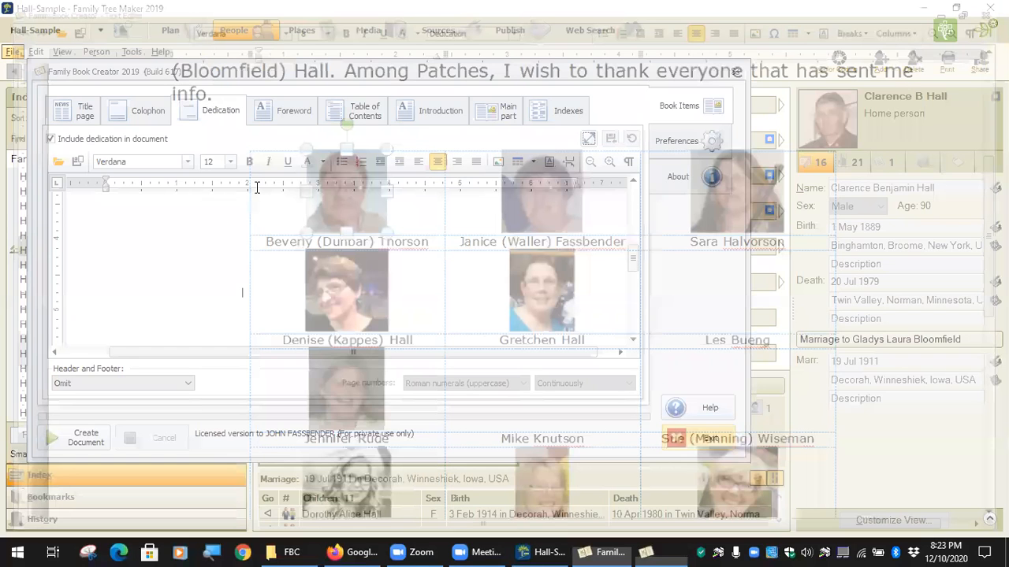
Remove the quotation marks around the nickname in the dedication's thank-you paragraph.
{"action": "scroll", "coordinate": [399, 276], "scroll_direction": "down", "scroll_amount": 2}
{"action": "scroll", "coordinate": [398, 276], "scroll_direction": "down", "scroll_amount": 4}
{"action": "scroll", "coordinate": [387, 300], "scroll_direction": "up", "scroll_amount": 3}
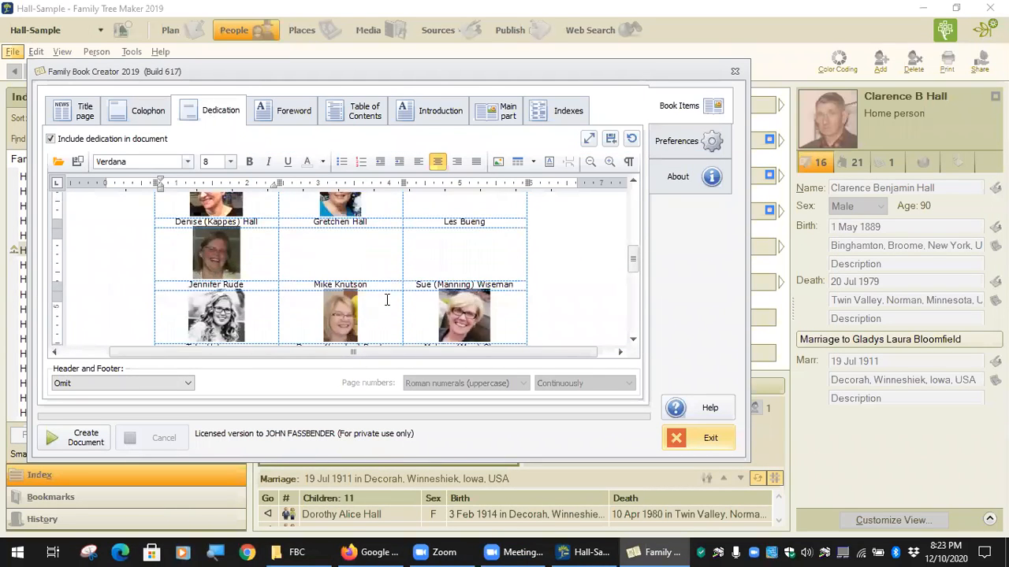
{"action": "scroll", "coordinate": [387, 300], "scroll_direction": "up", "scroll_amount": 4}
{"action": "double_click", "coordinate": [372, 227]}
{"action": "scroll", "coordinate": [354, 239], "scroll_direction": "up", "scroll_amount": 1}
{"action": "scroll", "coordinate": [354, 241], "scroll_direction": "up", "scroll_amount": 2}
{"action": "scroll", "coordinate": [354, 241], "scroll_direction": "down", "scroll_amount": 1}
{"action": "left_click", "coordinate": [309, 287]}
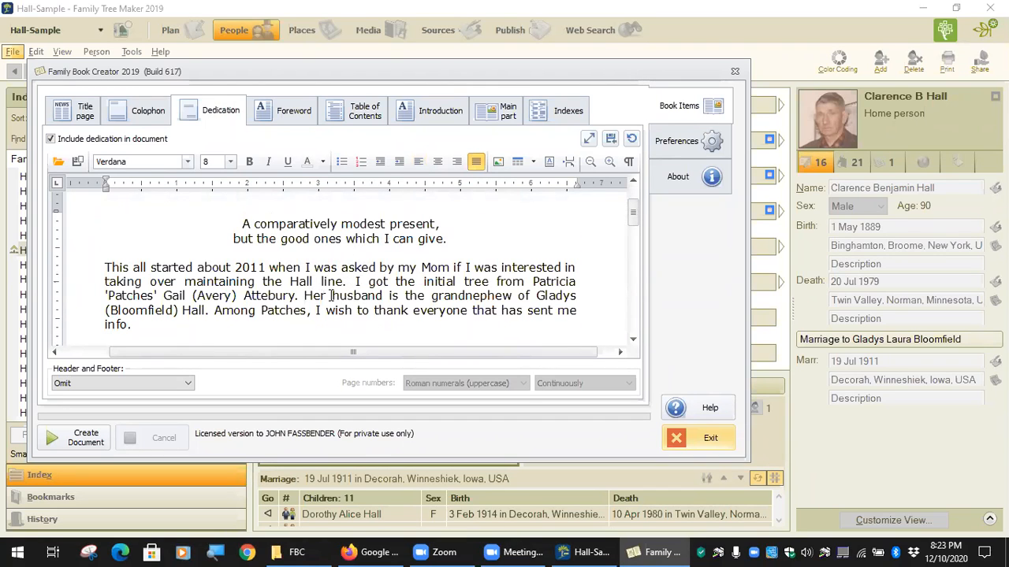
{"action": "left_click", "coordinate": [111, 290]}
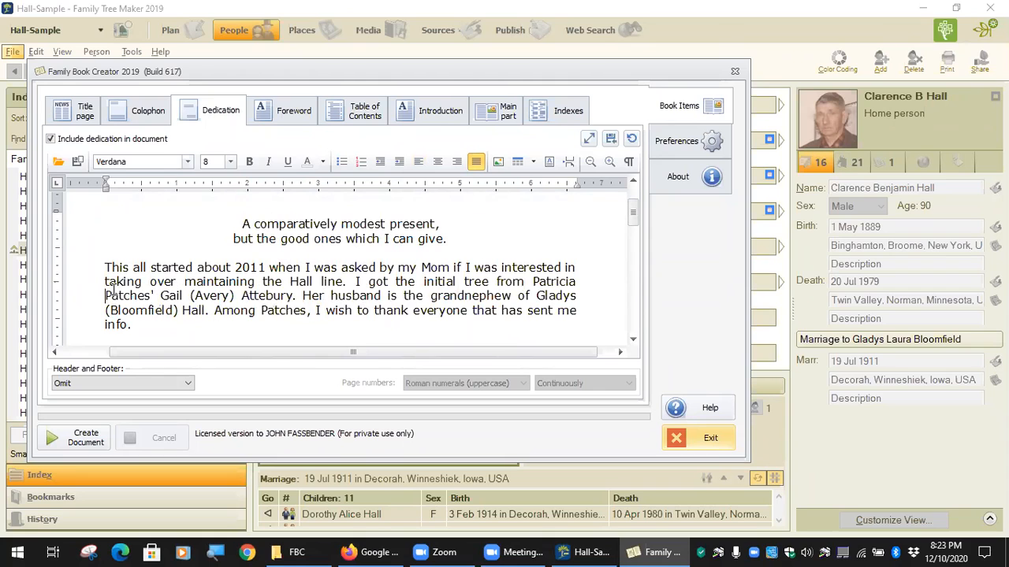
{"action": "key", "text": "BackSpace"}
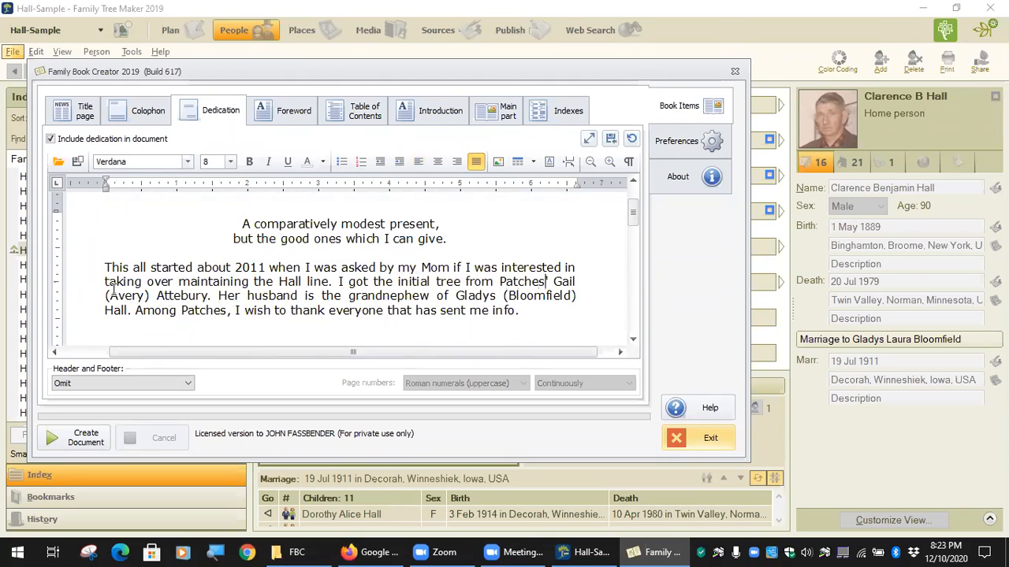
{"action": "key", "text": "BackSpace"}
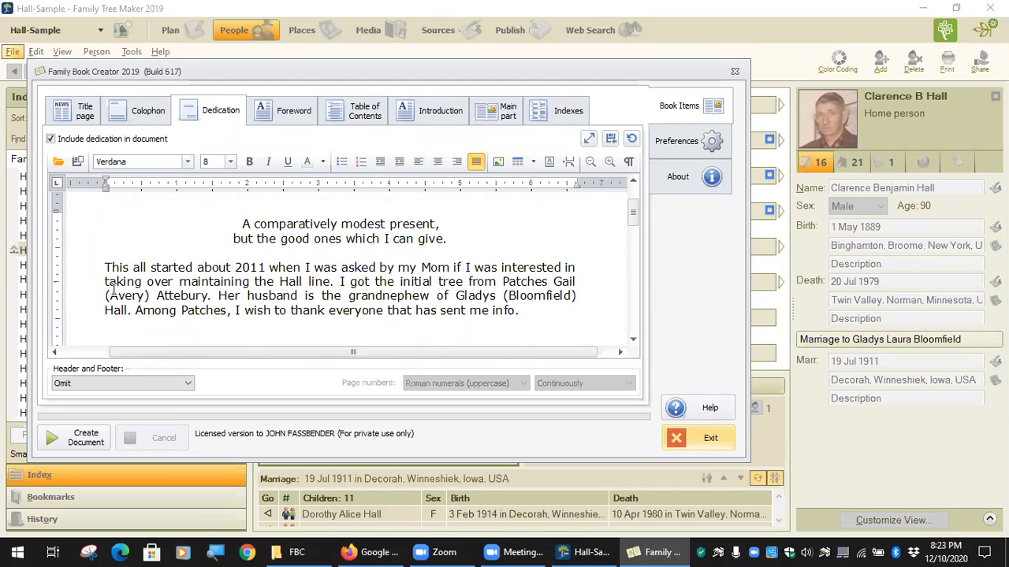
Delete the middle and maiden names, then reopen the dedication full-screen.
{"action": "left_click_drag", "start_coordinate": [112, 290], "coordinate": [115, 292]}
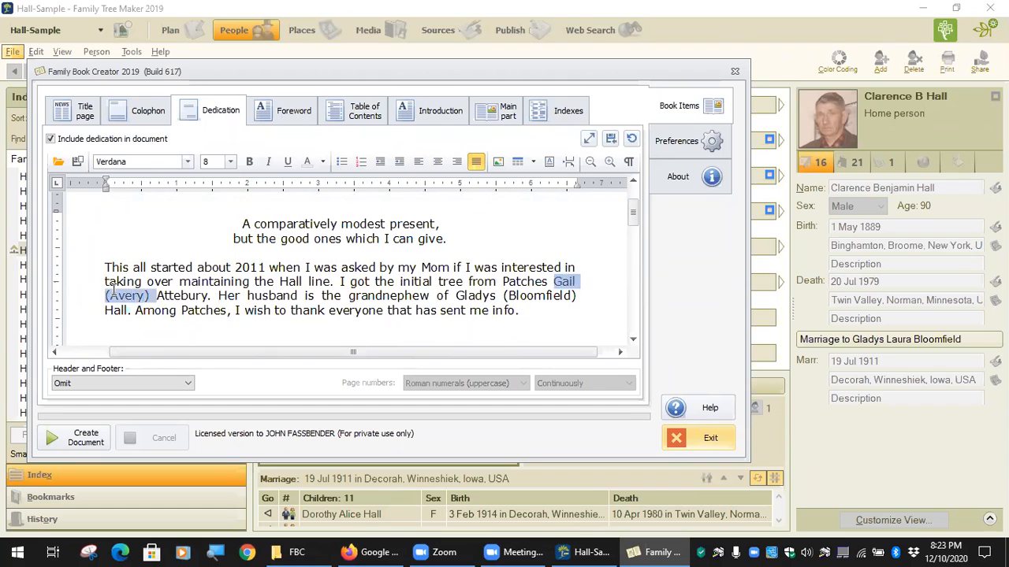
{"action": "key", "text": "BackSpace"}
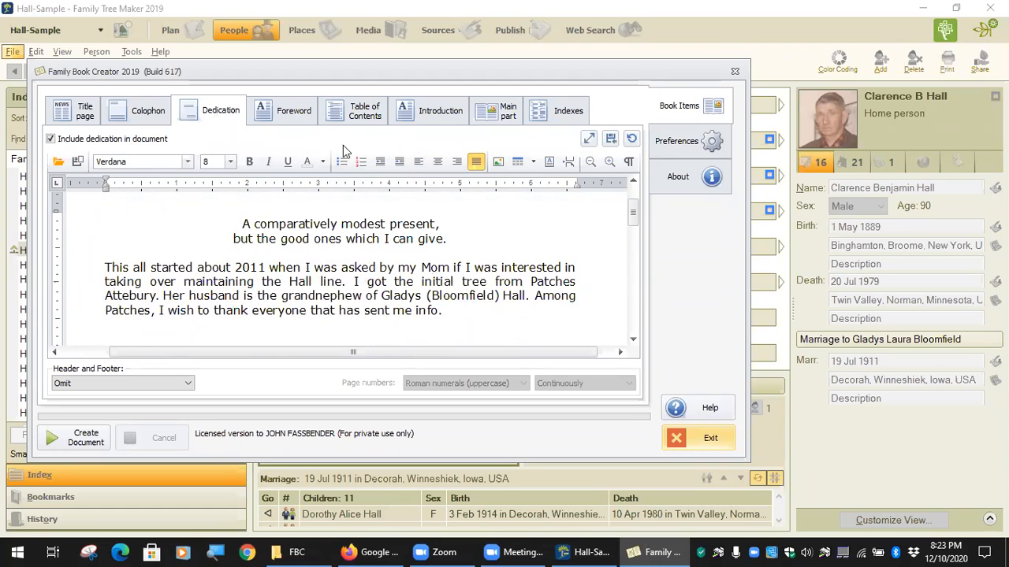
{"action": "scroll", "coordinate": [288, 275], "scroll_direction": "down", "scroll_amount": 3}
{"action": "scroll", "coordinate": [291, 275], "scroll_direction": "up", "scroll_amount": 2}
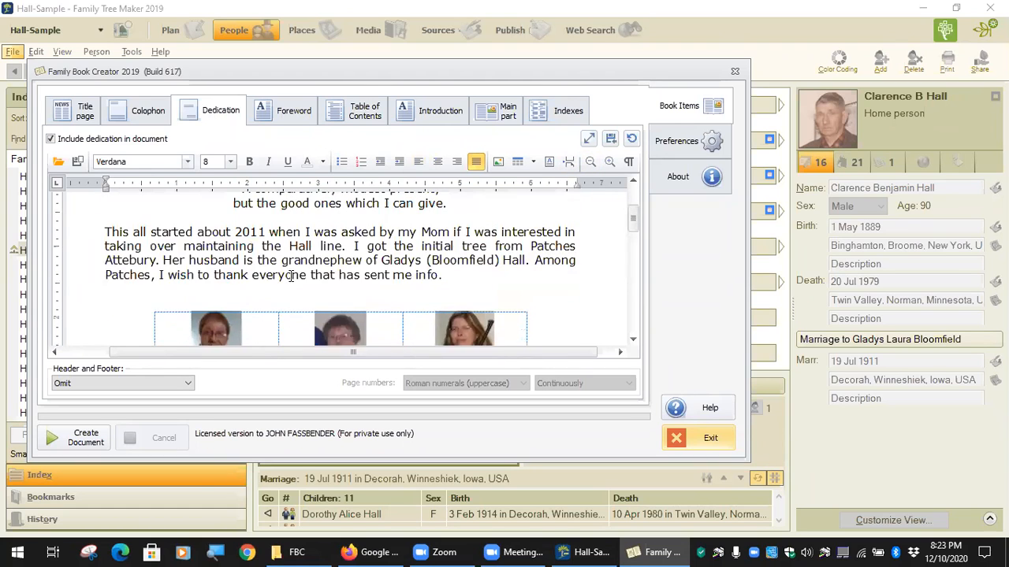
{"action": "left_click", "coordinate": [588, 142]}
{"action": "scroll", "coordinate": [370, 300], "scroll_direction": "down", "scroll_amount": 8}
{"action": "scroll", "coordinate": [348, 341], "scroll_direction": "down", "scroll_amount": 2}
{"action": "scroll", "coordinate": [345, 346], "scroll_direction": "up", "scroll_amount": 7}
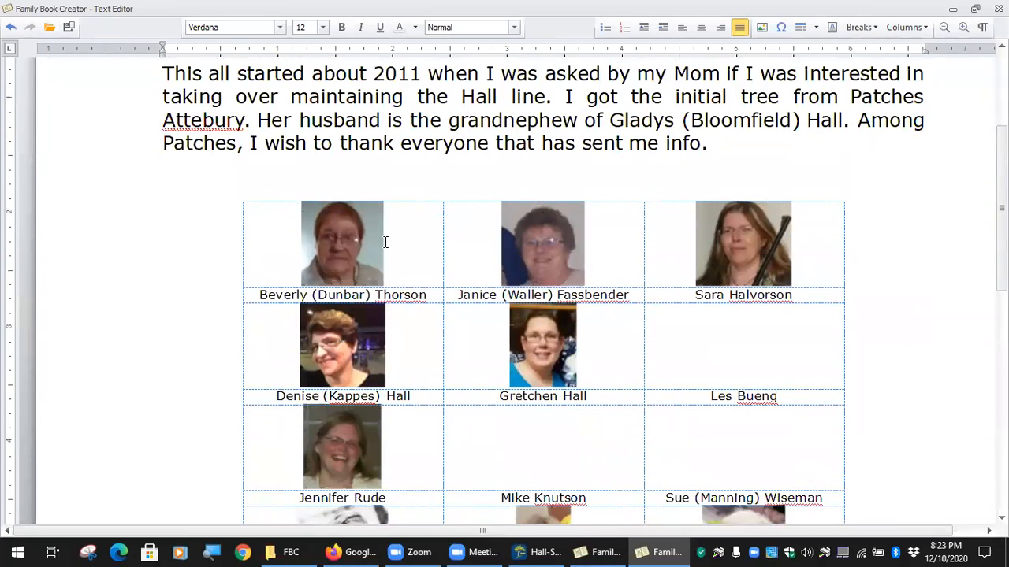
Open the Dedication Hall photo folder in Explorer.
{"action": "left_click", "coordinate": [354, 240]}
{"action": "left_click", "coordinate": [506, 240]}
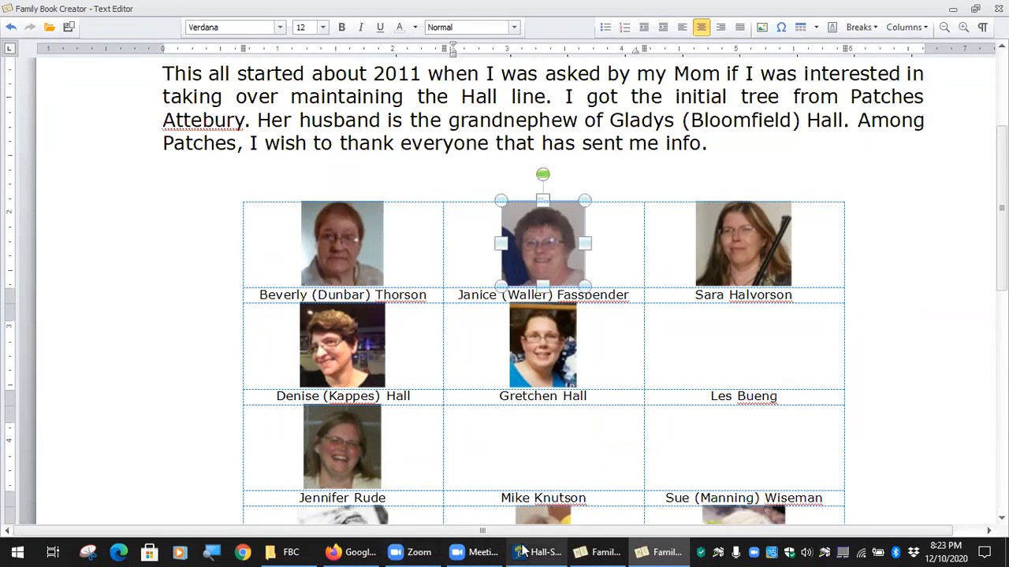
{"action": "left_click", "coordinate": [285, 552]}
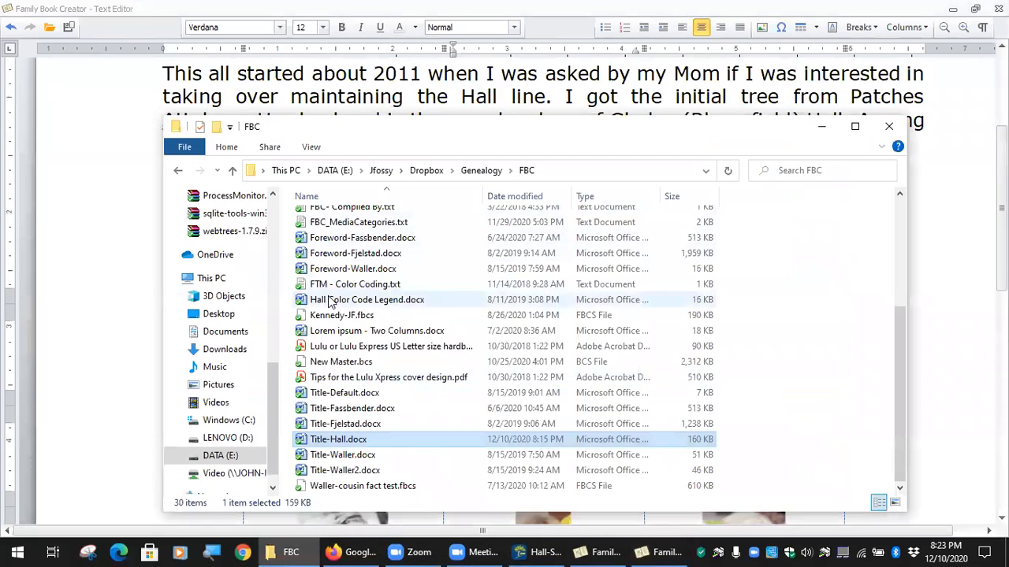
{"action": "scroll", "coordinate": [330, 303], "scroll_direction": "up", "scroll_amount": 5}
{"action": "double_click", "coordinate": [360, 219]}
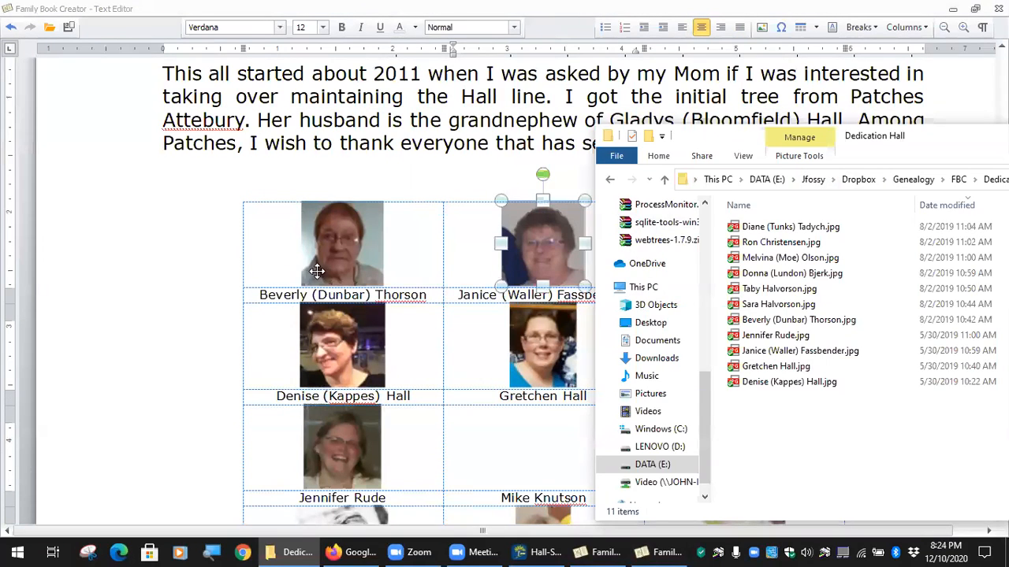
Delete the photos in the top-left and second-row left cells, keeping their captions.
{"action": "left_click", "coordinate": [340, 258]}
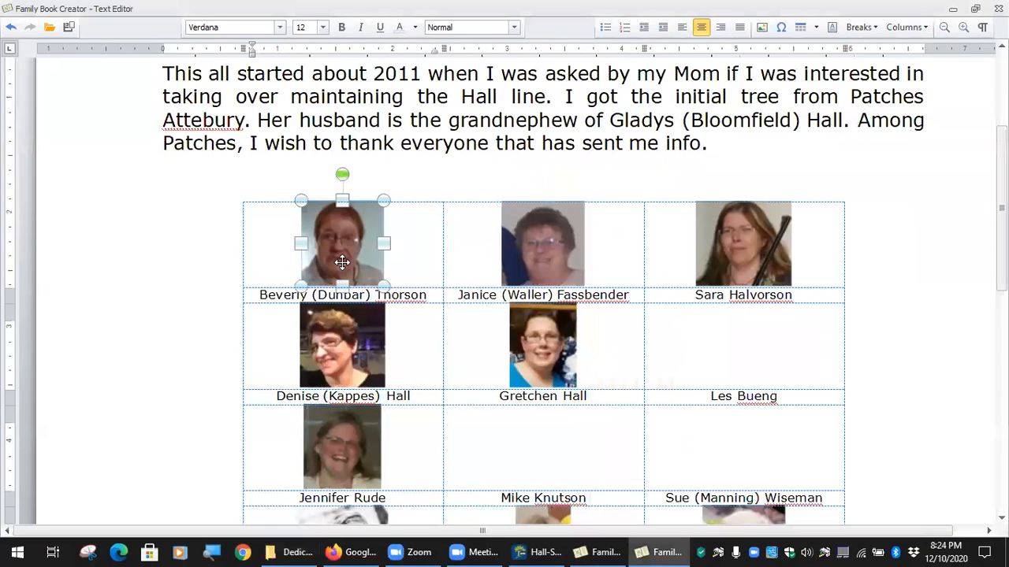
{"action": "key", "text": "Delete"}
{"action": "left_click", "coordinate": [342, 345]}
{"action": "key", "text": "Delete"}
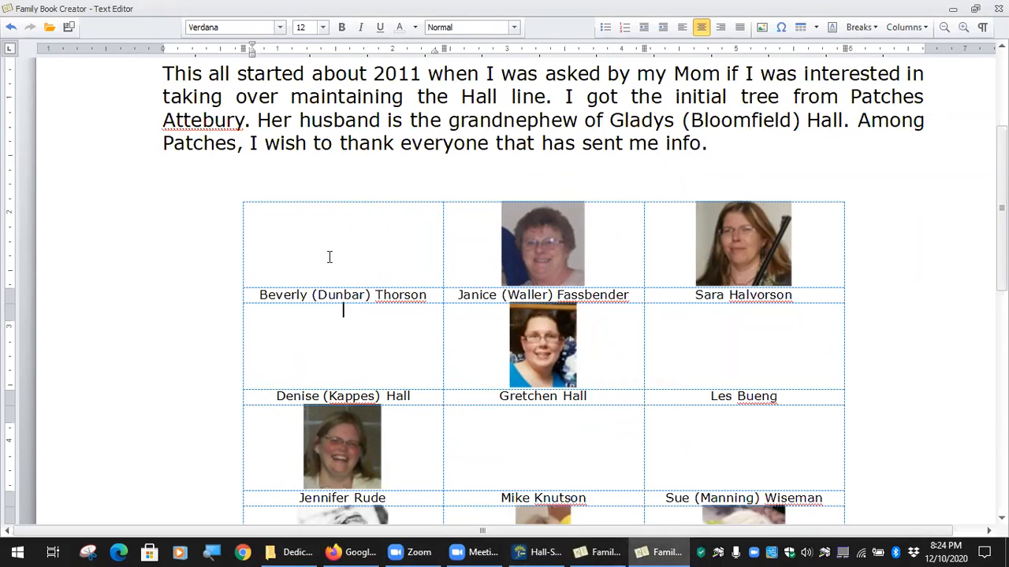
Insert the first photo from the Dedication Hall folder into the empty top-left cell.
{"action": "left_click", "coordinate": [762, 28]}
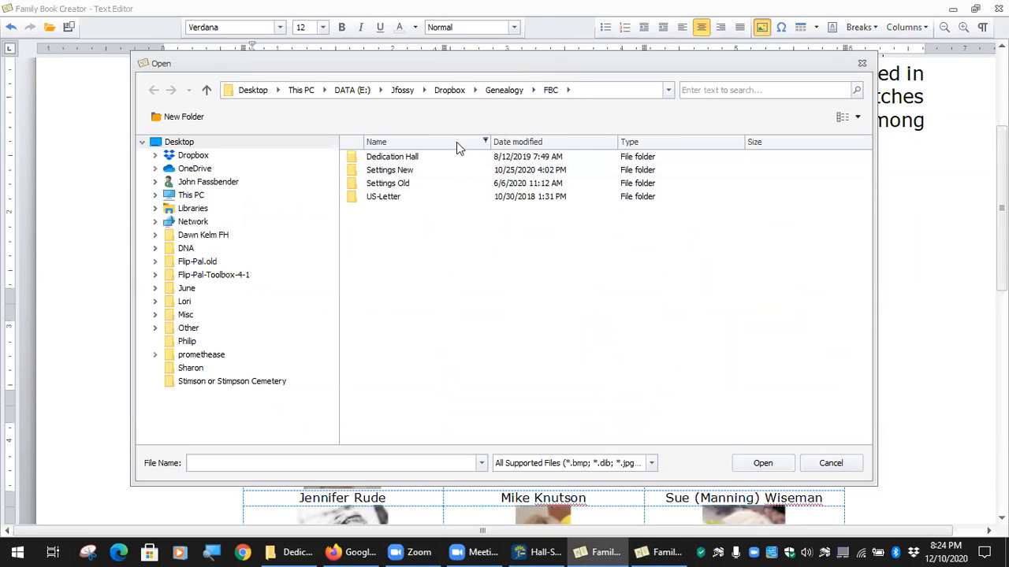
{"action": "double_click", "coordinate": [404, 157]}
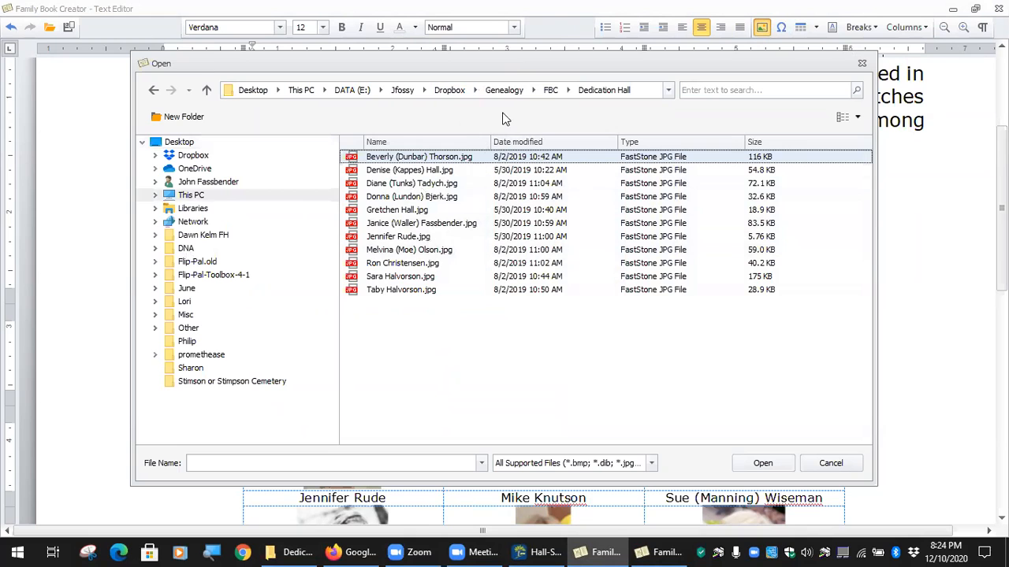
{"action": "left_click_drag", "start_coordinate": [519, 68], "coordinate": [672, 65]}
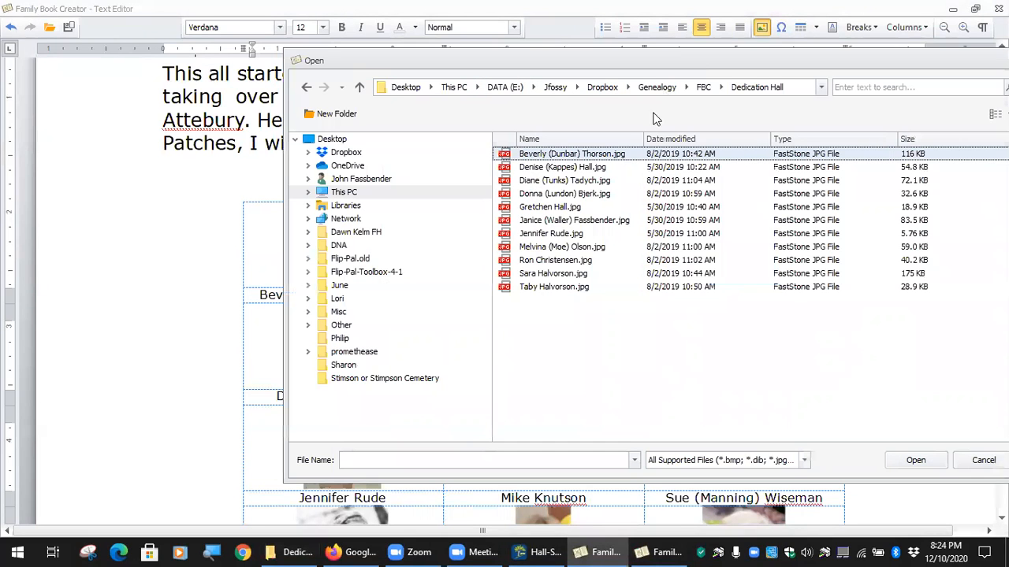
{"action": "left_click", "coordinate": [556, 157]}
{"action": "double_click", "coordinate": [557, 156]}
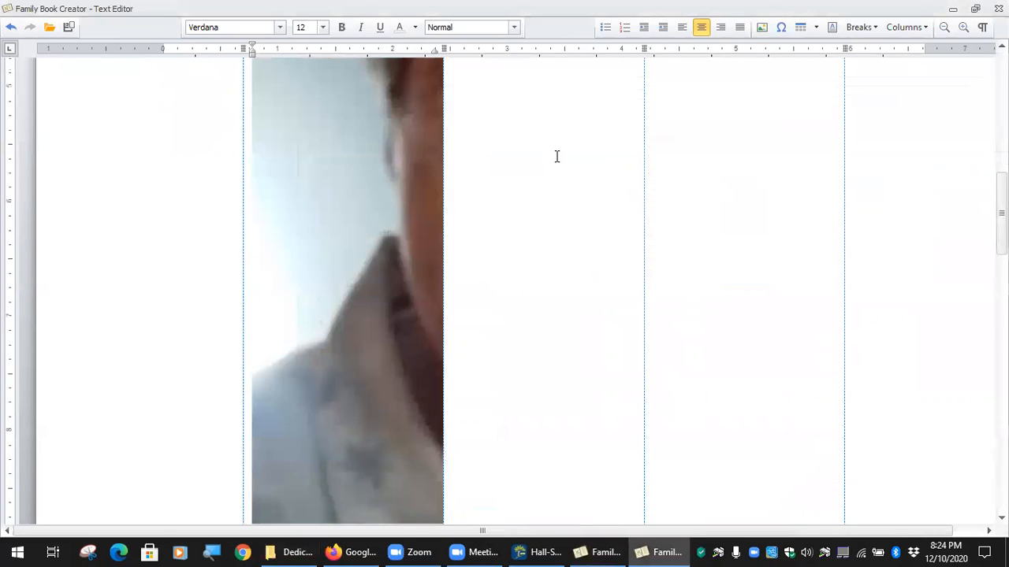
{"action": "scroll", "coordinate": [430, 307], "scroll_direction": "up", "scroll_amount": 8}
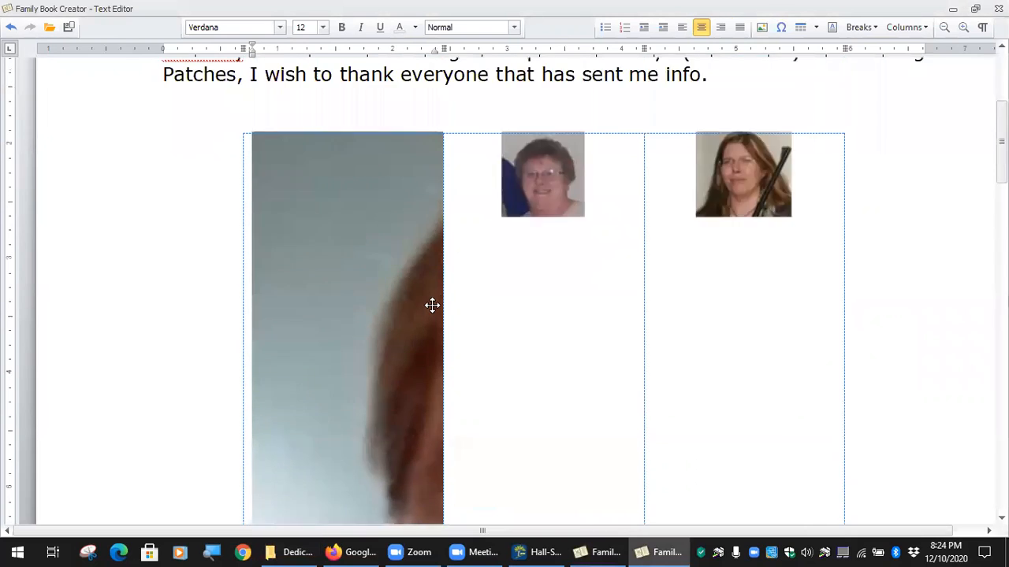
{"action": "scroll", "coordinate": [432, 309], "scroll_direction": "down", "scroll_amount": 5}
Check the table's row height (at least 0.75") in Table Properties, then cancel.
{"action": "right_click", "coordinate": [368, 237]}
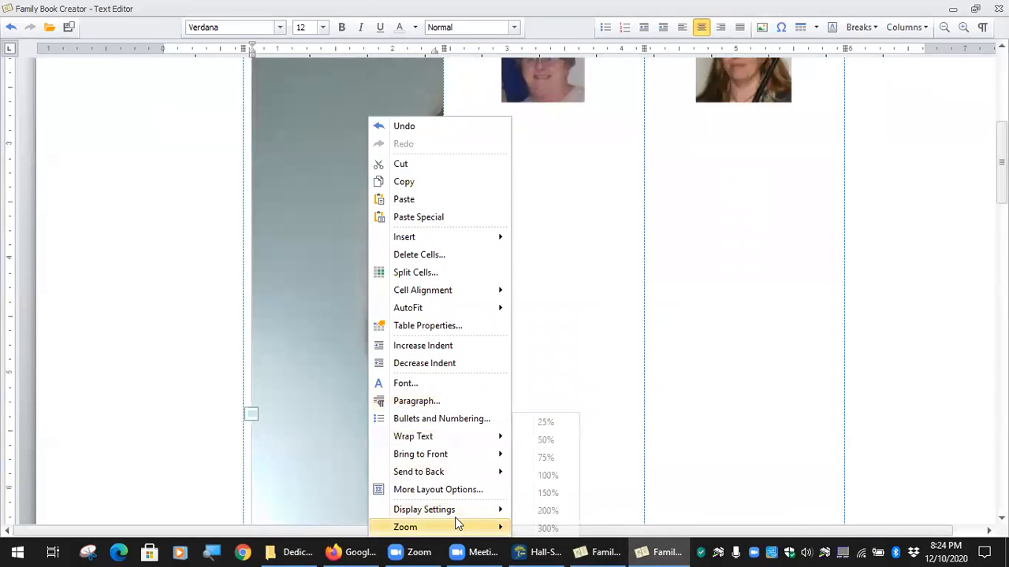
{"action": "mouse_move", "coordinate": [457, 514]}
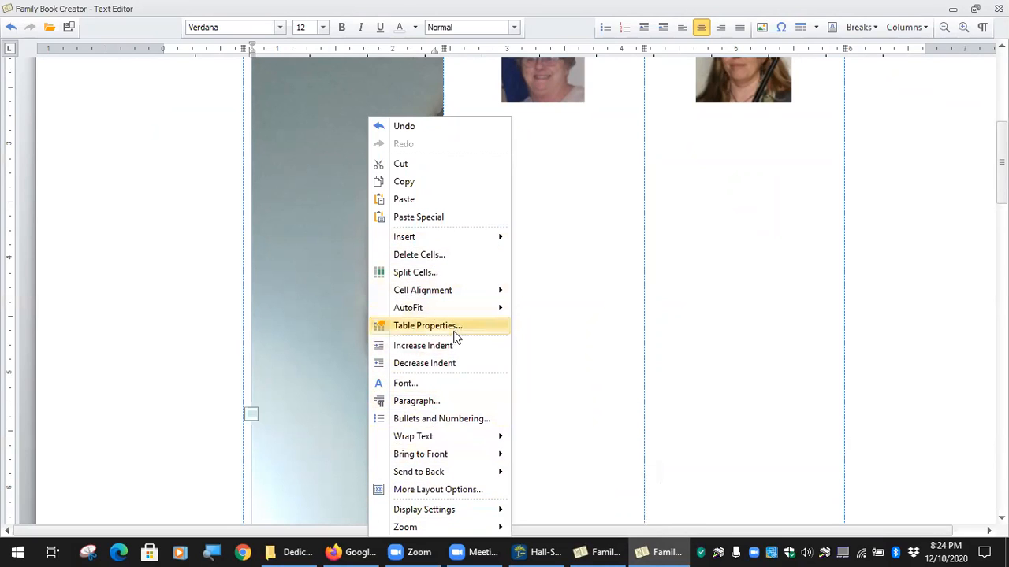
{"action": "left_click", "coordinate": [427, 326]}
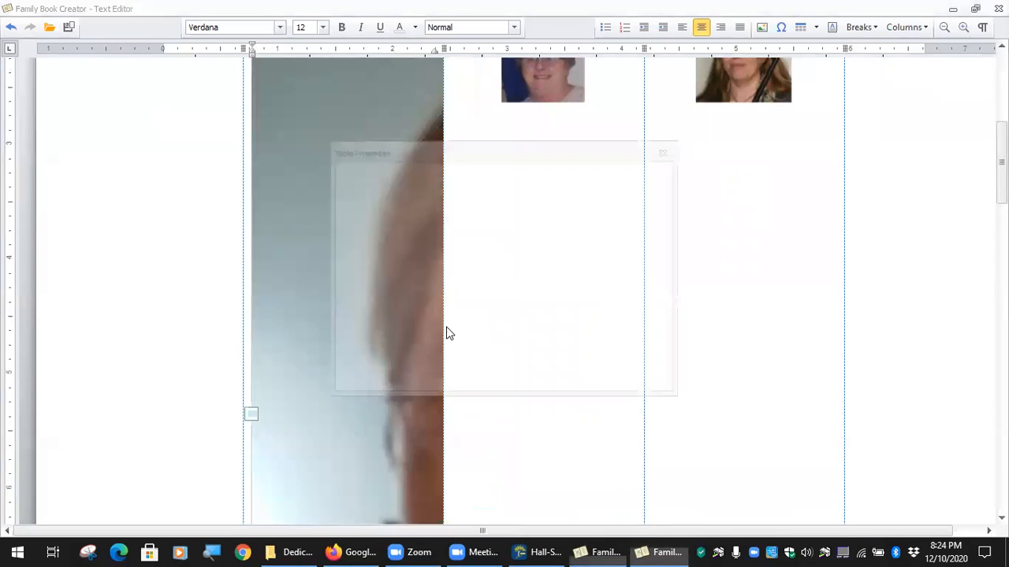
{"action": "left_click", "coordinate": [385, 177]}
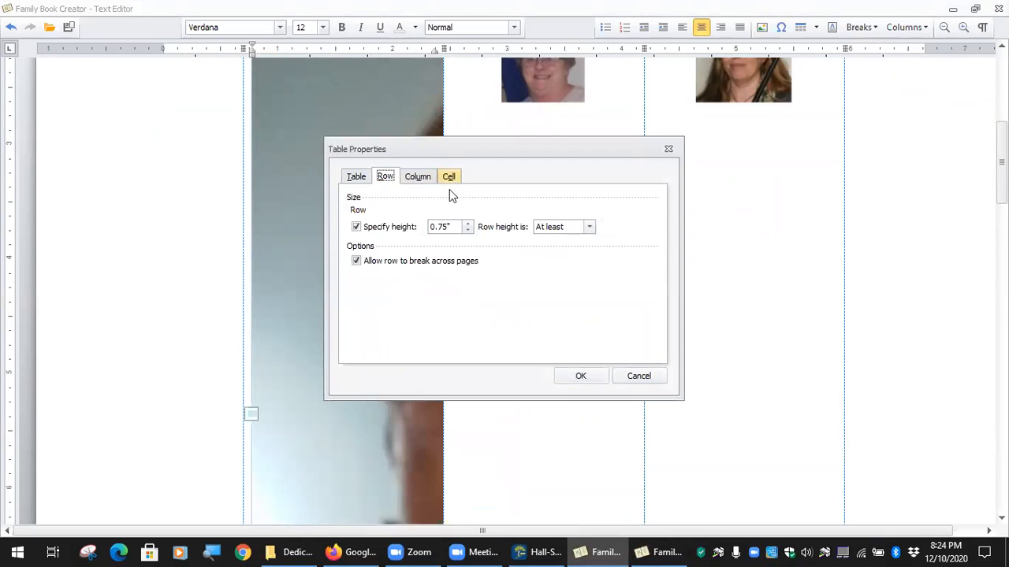
{"action": "left_click", "coordinate": [638, 378]}
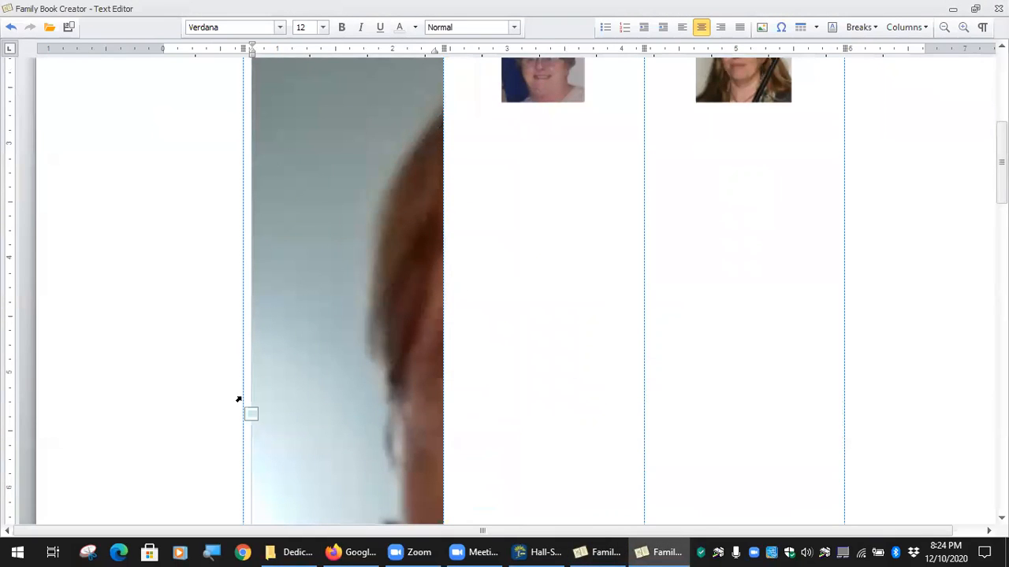
Drag the oversized top-left photo's corner inward until it matches the other photos' size.
{"action": "scroll", "coordinate": [315, 126], "scroll_direction": "up", "scroll_amount": 3}
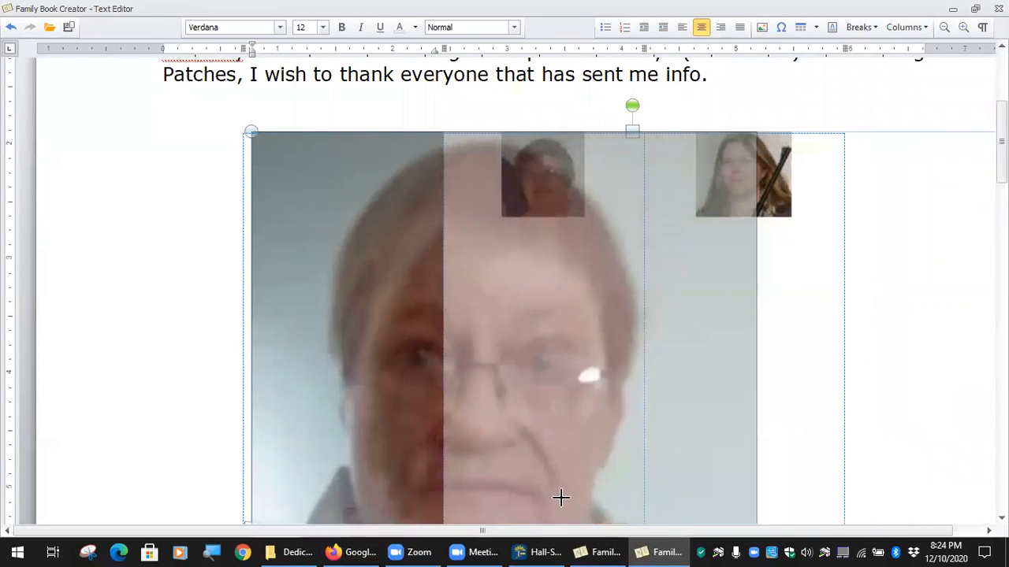
{"action": "scroll", "coordinate": [644, 515], "scroll_direction": "down", "scroll_amount": 2}
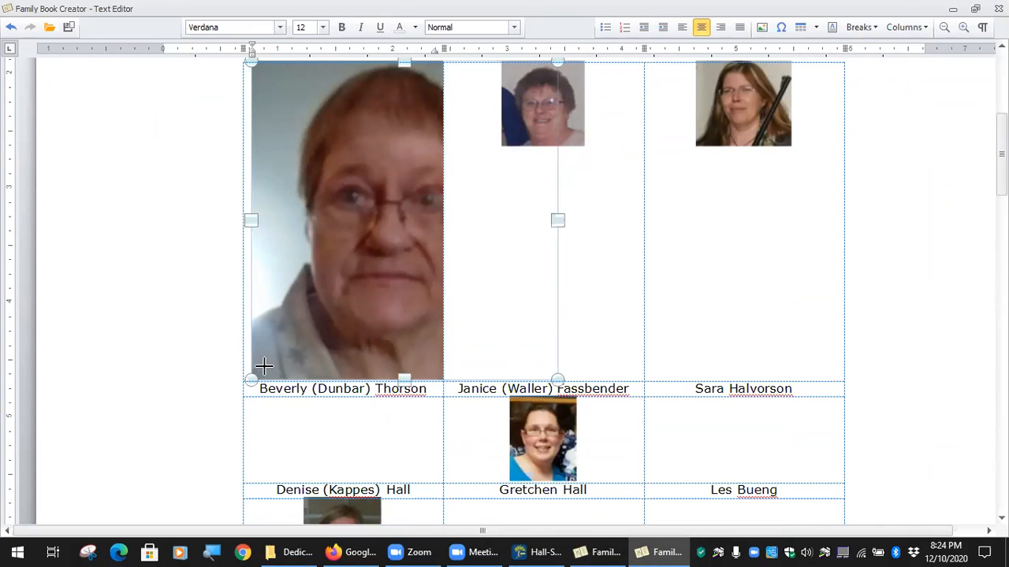
{"action": "left_click_drag", "start_coordinate": [352, 226], "coordinate": [396, 241]}
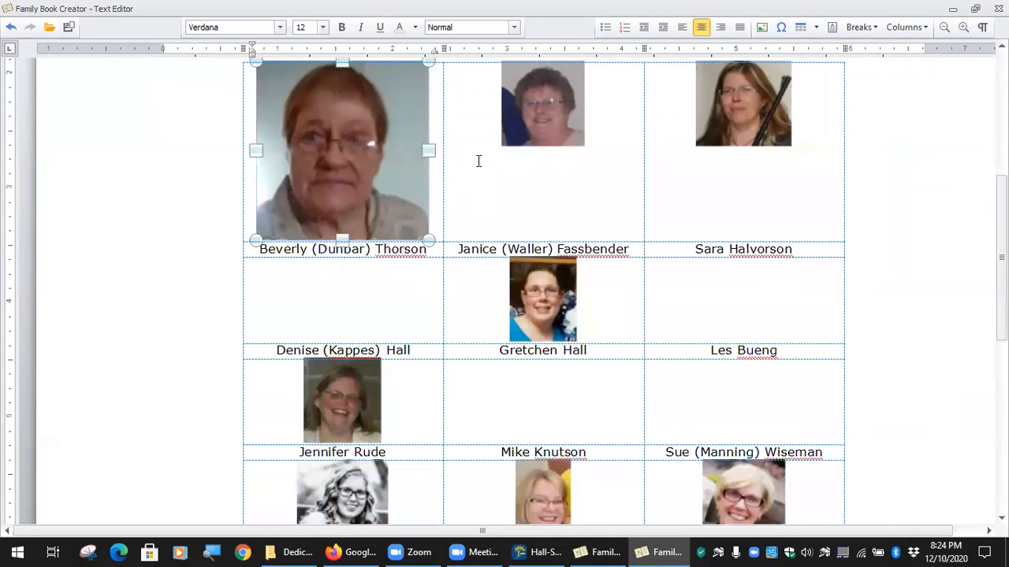
{"action": "left_click", "coordinate": [540, 103]}
{"action": "right_click", "coordinate": [547, 108]}
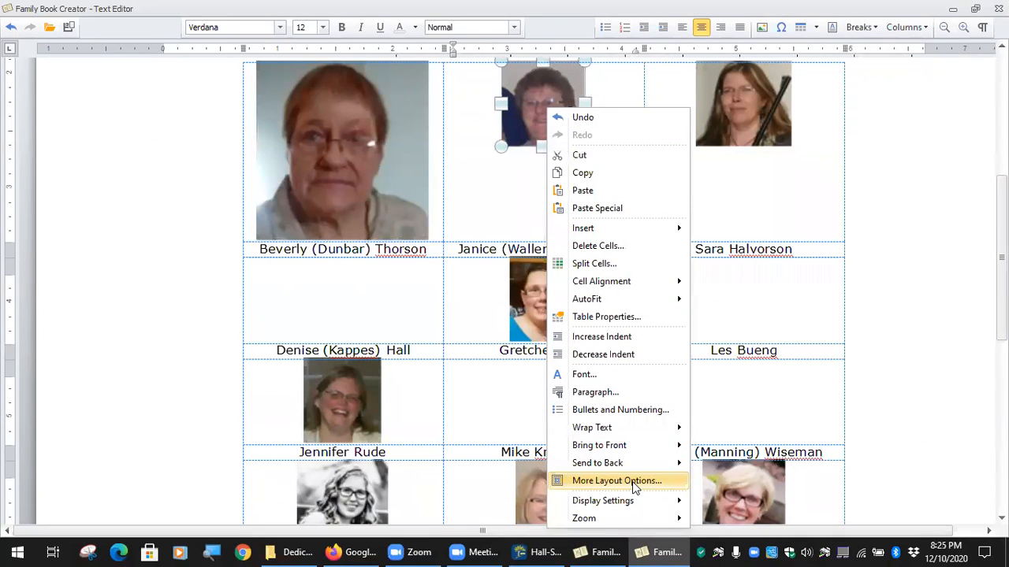
{"action": "left_click", "coordinate": [541, 107]}
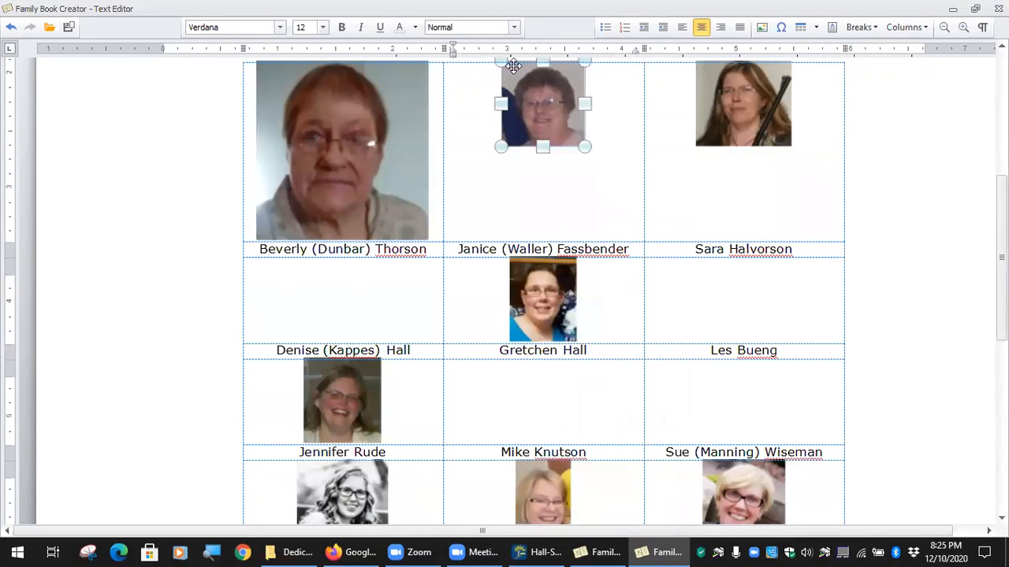
{"action": "left_click", "coordinate": [327, 165]}
{"action": "left_click_drag", "start_coordinate": [426, 239], "coordinate": [373, 143]}
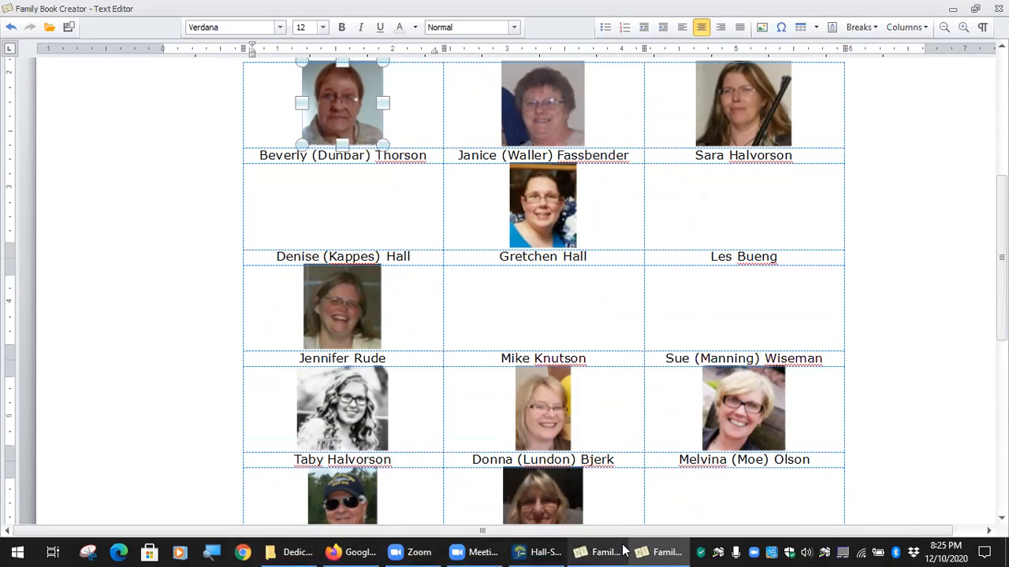
Close the full-size editor, check the Text & page layout preferences, and go back to the Dedication page.
{"action": "key", "text": "alt+F4"}
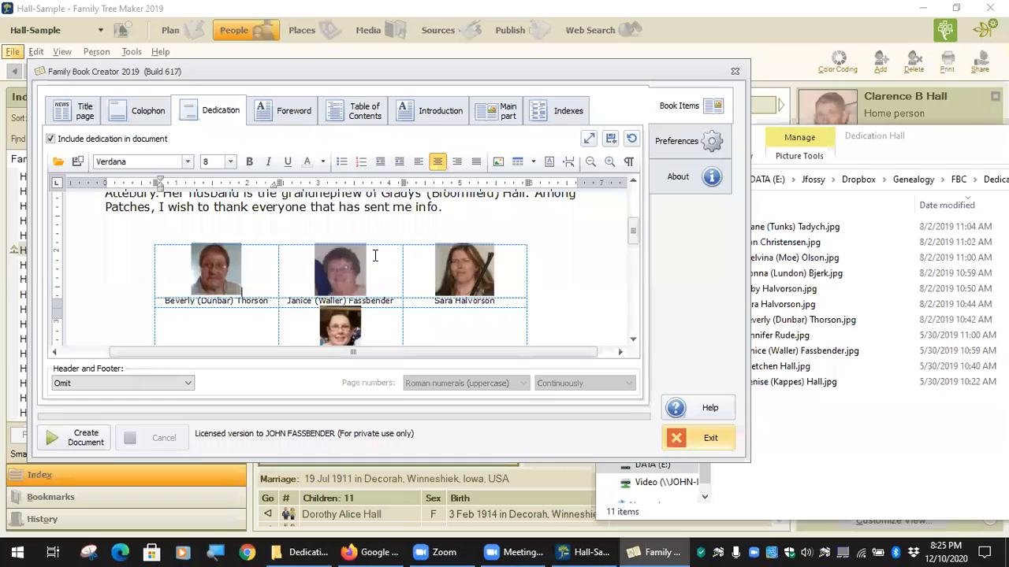
{"action": "left_click", "coordinate": [683, 142]}
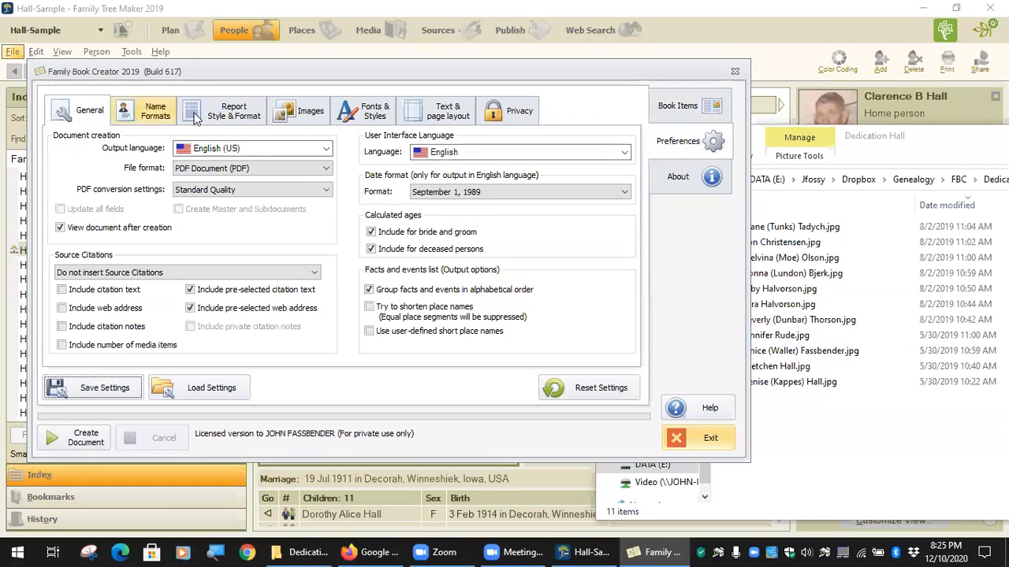
{"action": "left_click", "coordinate": [446, 120]}
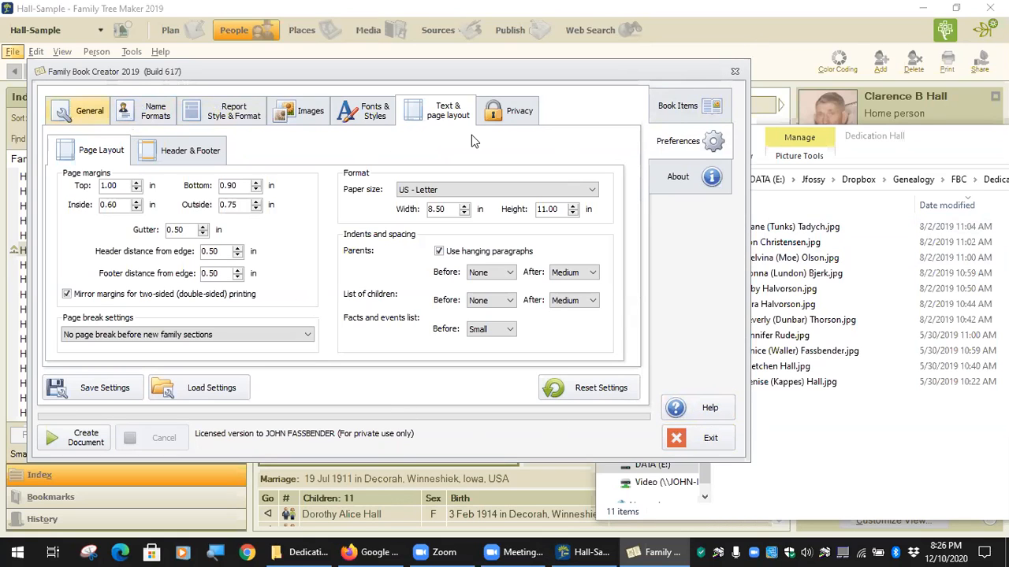
{"action": "left_click", "coordinate": [708, 111]}
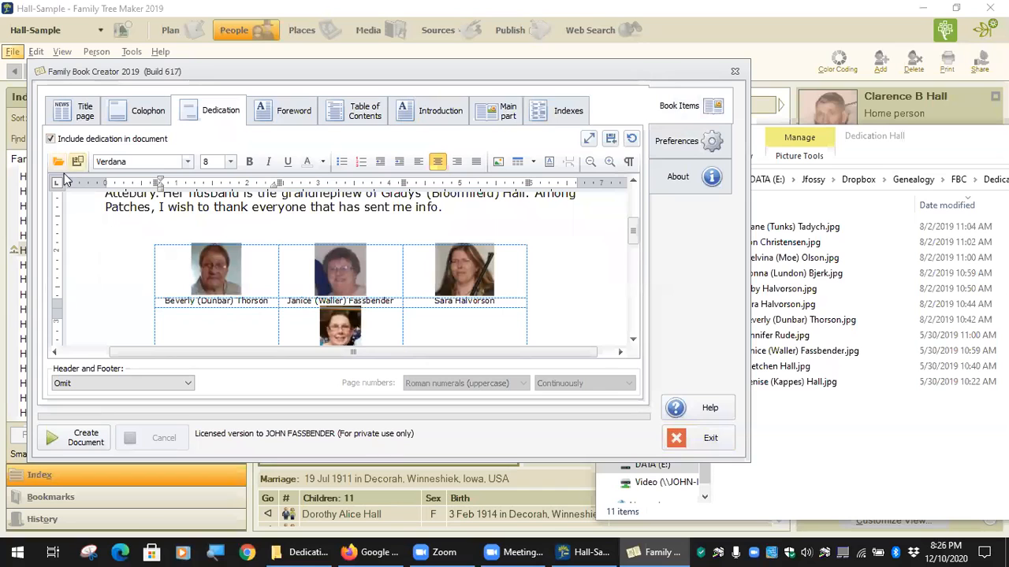
{"action": "scroll", "coordinate": [287, 288], "scroll_direction": "down", "scroll_amount": 2}
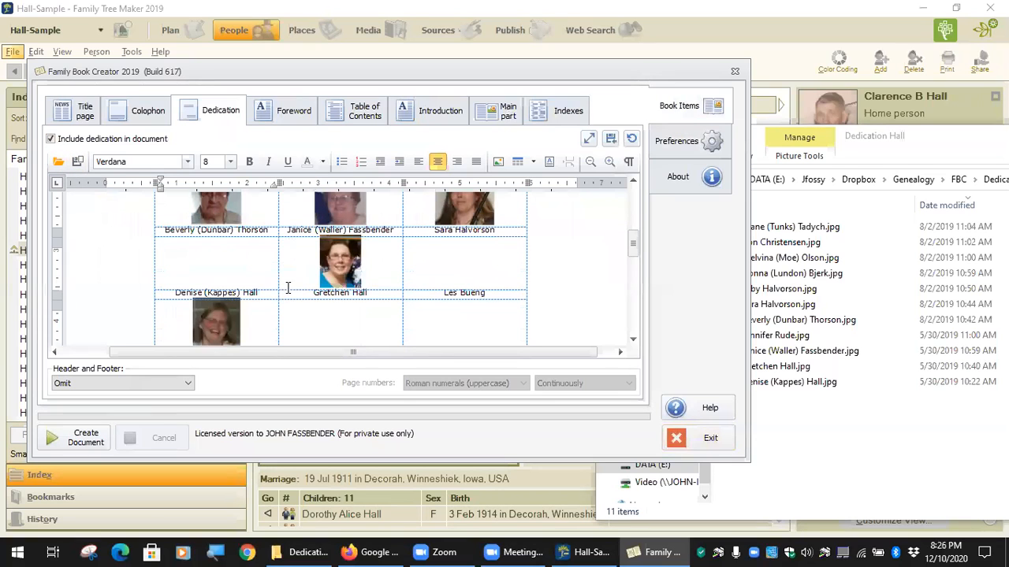
{"action": "left_click", "coordinate": [77, 162]}
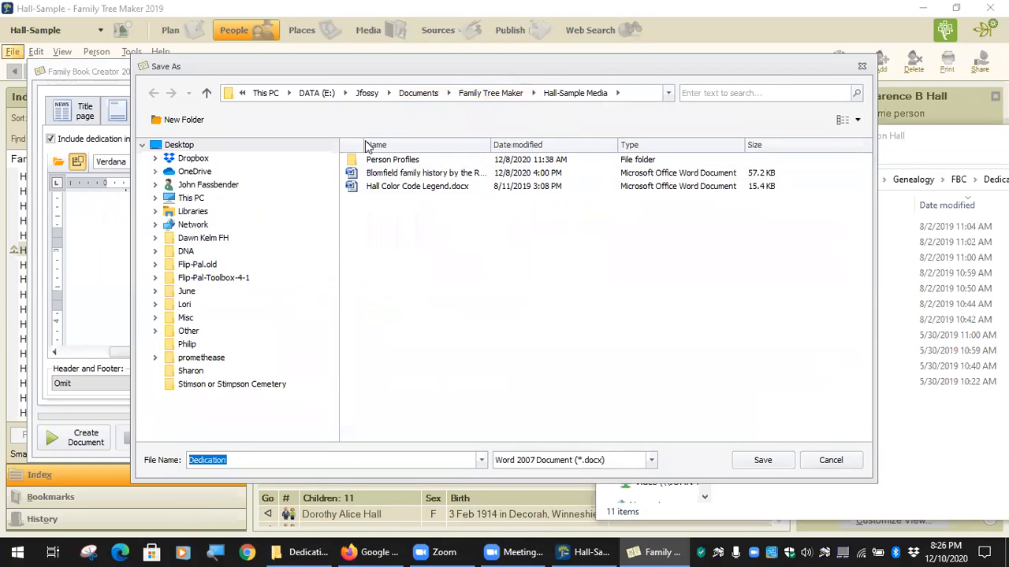
{"action": "left_click", "coordinate": [824, 461]}
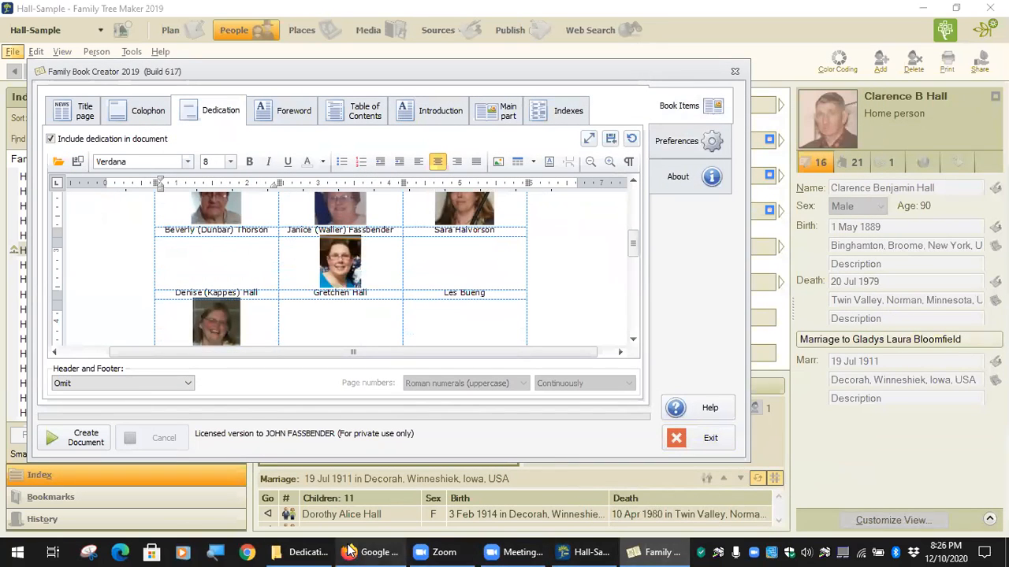
{"action": "left_click", "coordinate": [302, 551]}
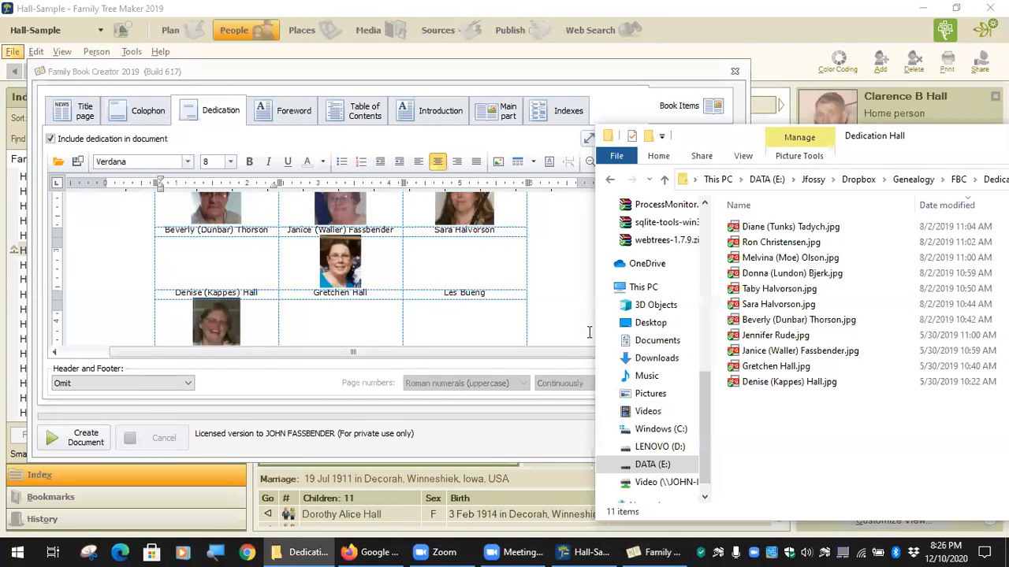
Open Dedication-Waller.docx from the FBC folder, check the name list's font, then close Word.
{"action": "left_click", "coordinate": [610, 179]}
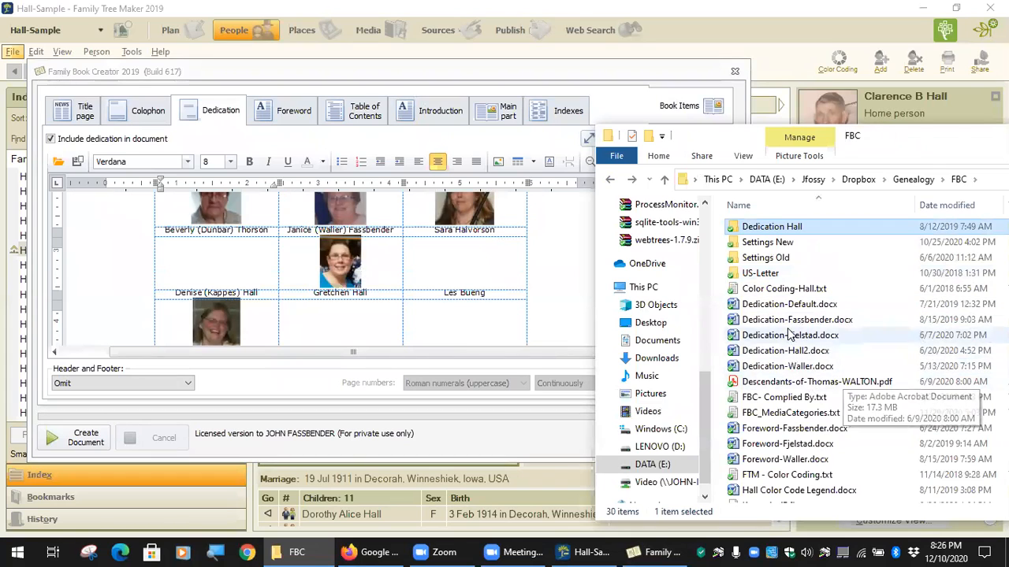
{"action": "double_click", "coordinate": [792, 368]}
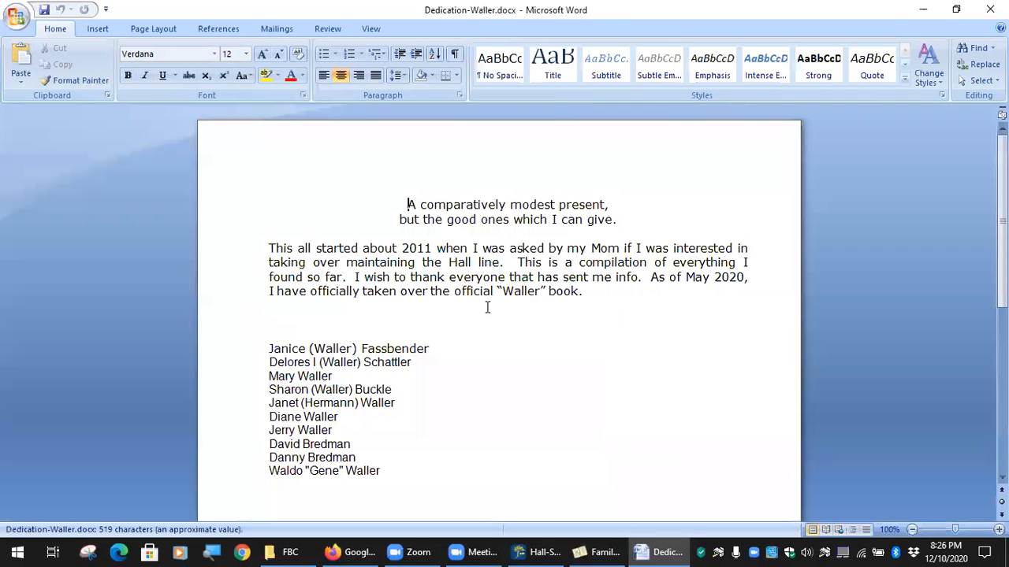
{"action": "left_click", "coordinate": [439, 312]}
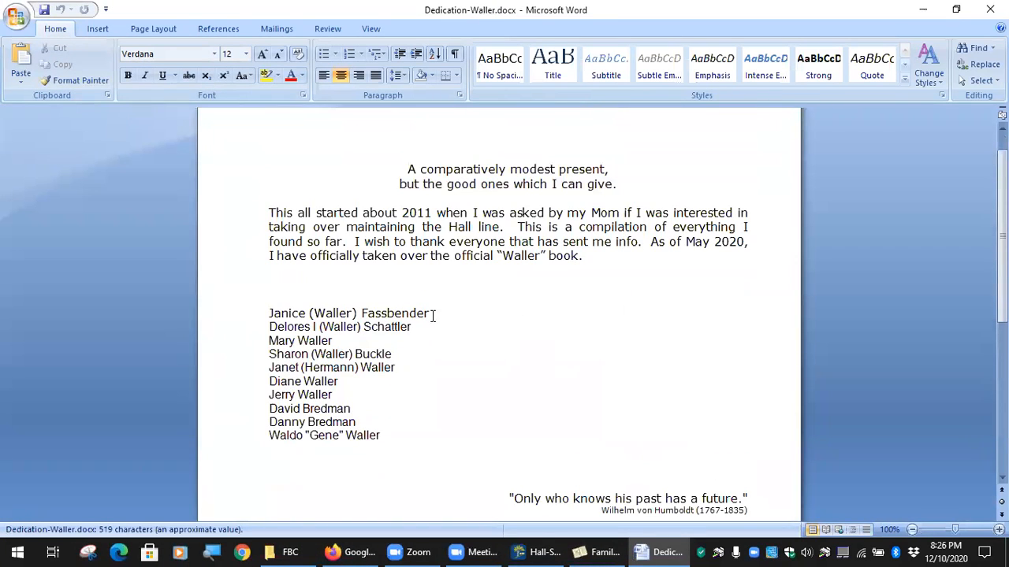
{"action": "left_click_drag", "start_coordinate": [460, 329], "coordinate": [502, 398]}
{"action": "left_click", "coordinate": [464, 315]}
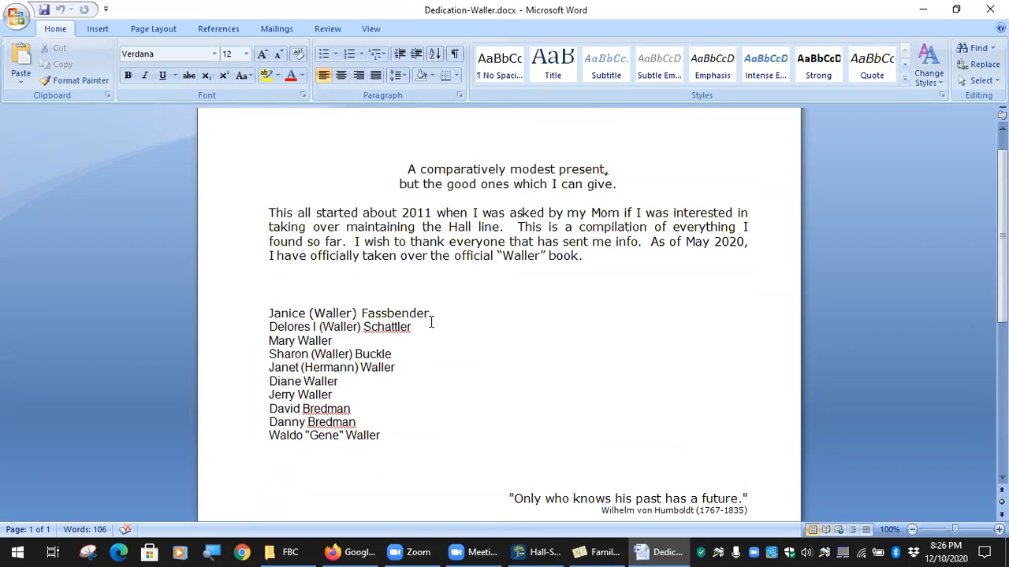
{"action": "left_click", "coordinate": [990, 8]}
{"action": "left_click", "coordinate": [785, 356]}
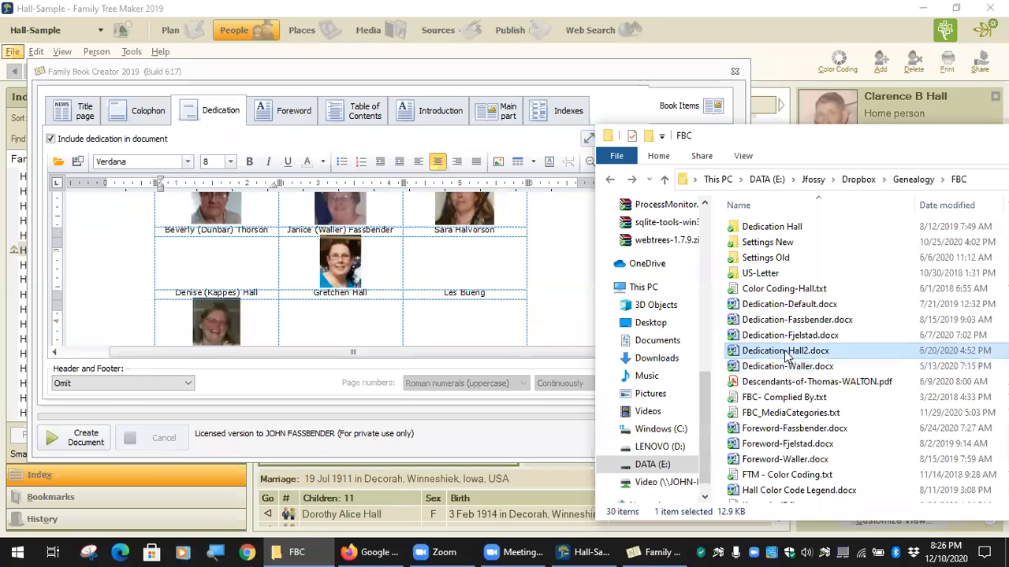
Open Dedication-Hall2.docx, look through its photo table, select the first photo, then close it.
{"action": "double_click", "coordinate": [772, 354]}
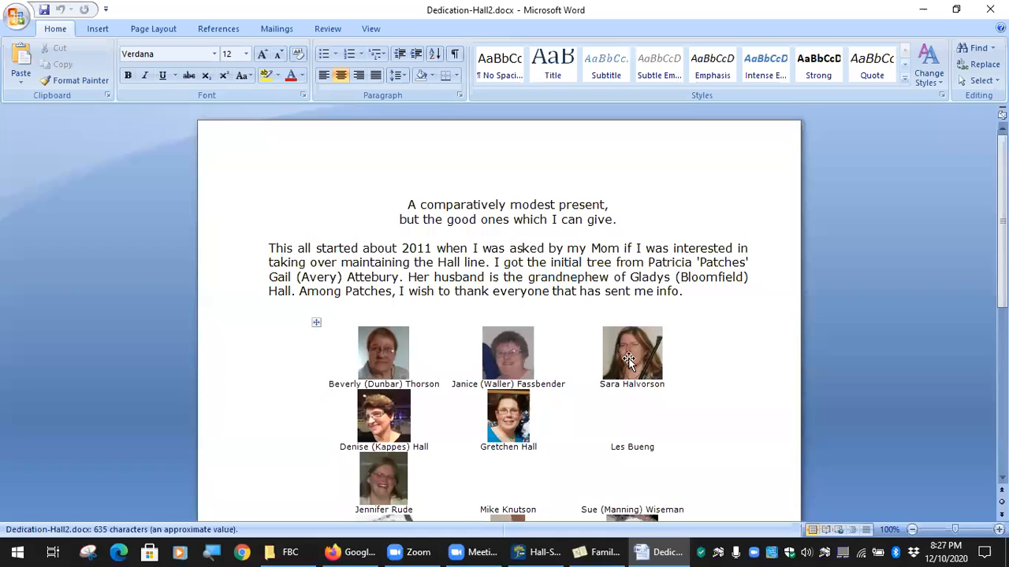
{"action": "scroll", "coordinate": [698, 378], "scroll_direction": "down", "scroll_amount": 3}
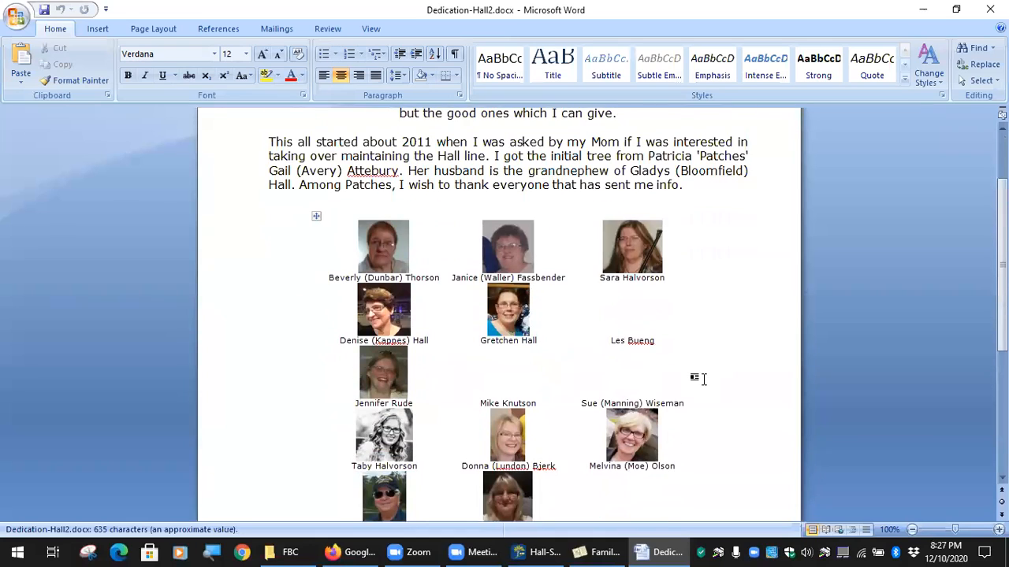
{"action": "scroll", "coordinate": [700, 378], "scroll_direction": "down", "scroll_amount": 1}
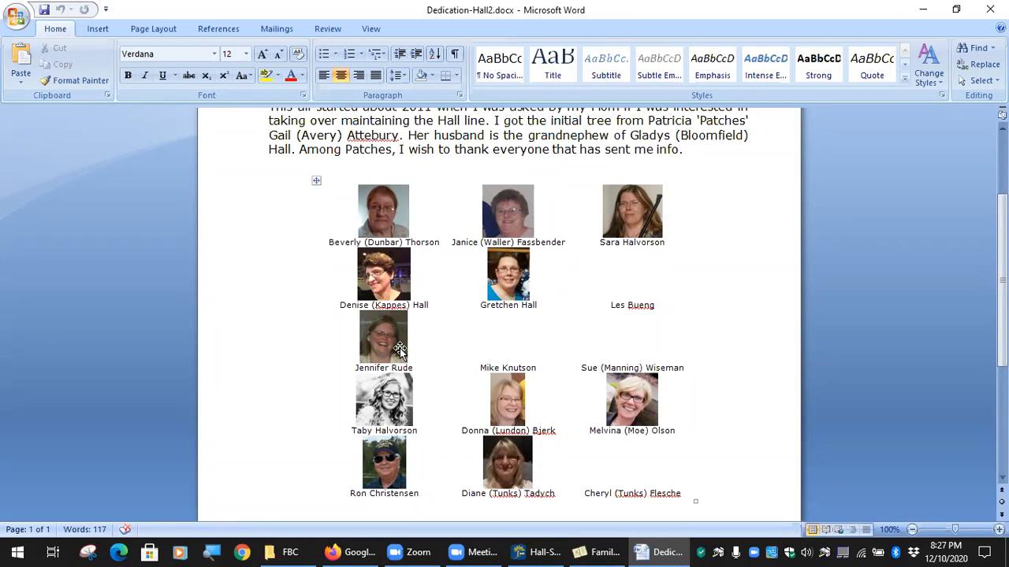
{"action": "scroll", "coordinate": [399, 349], "scroll_direction": "up", "scroll_amount": 3}
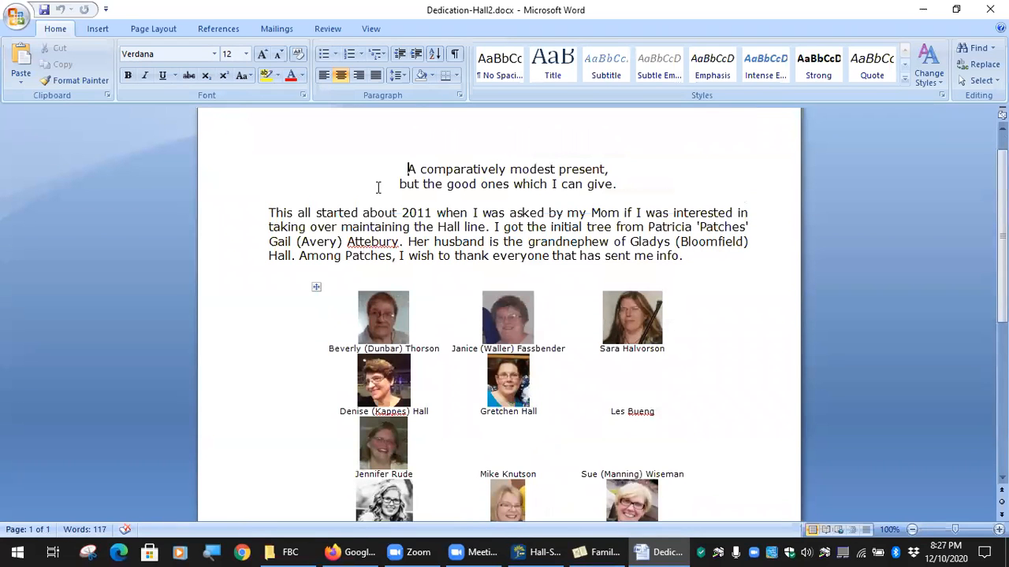
{"action": "scroll", "coordinate": [446, 248], "scroll_direction": "down", "scroll_amount": 2}
{"action": "scroll", "coordinate": [446, 248], "scroll_direction": "down", "scroll_amount": 1}
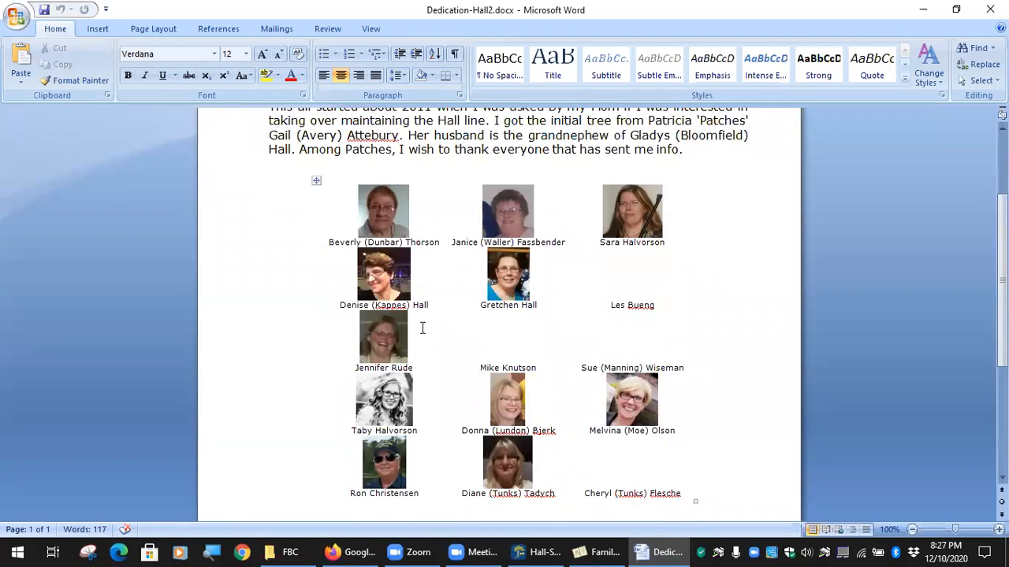
{"action": "left_click", "coordinate": [401, 225]}
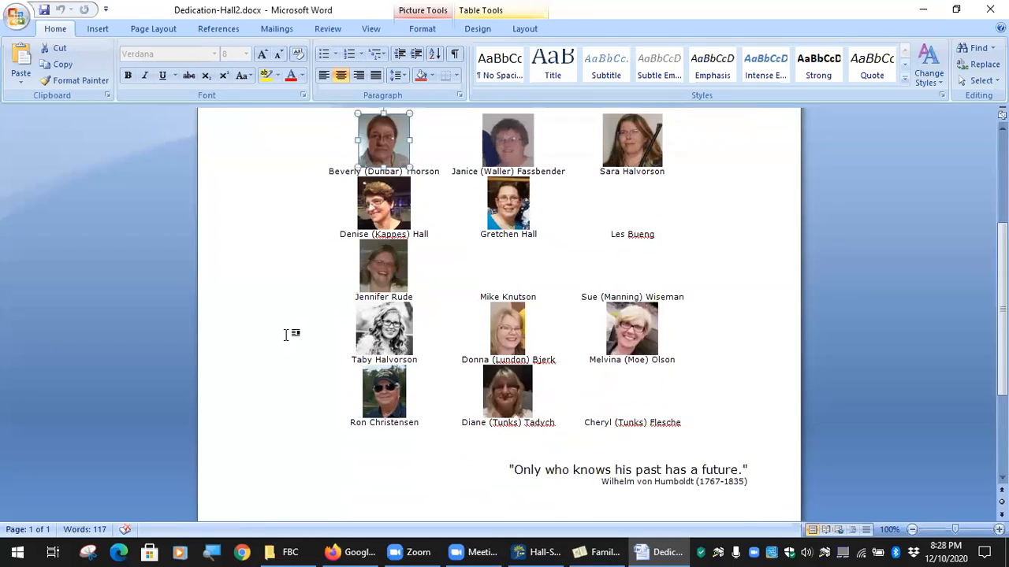
{"action": "scroll", "coordinate": [286, 335], "scroll_direction": "down", "scroll_amount": 6}
{"action": "scroll", "coordinate": [308, 360], "scroll_direction": "up", "scroll_amount": 3}
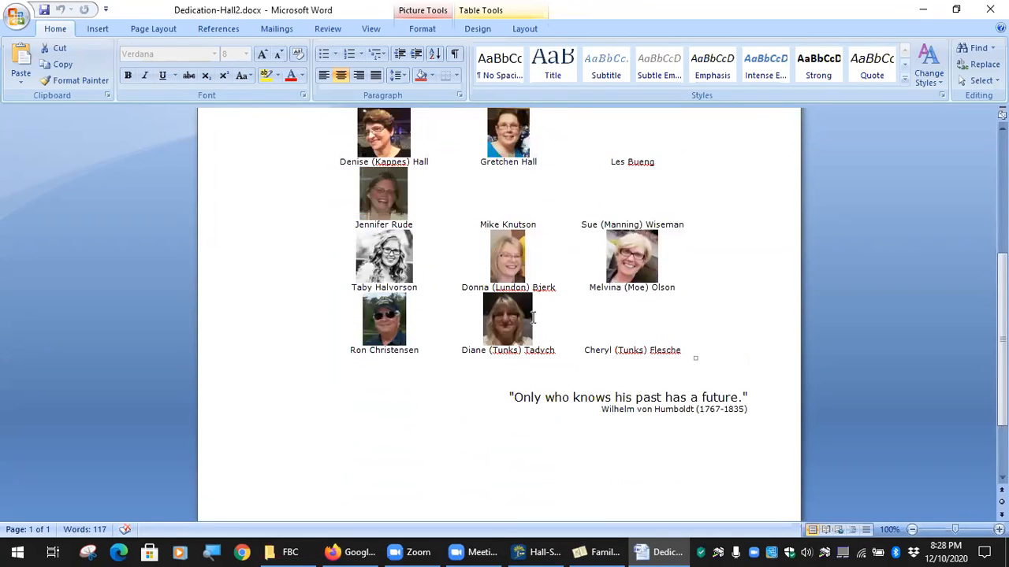
{"action": "scroll", "coordinate": [410, 255], "scroll_direction": "up", "scroll_amount": 4}
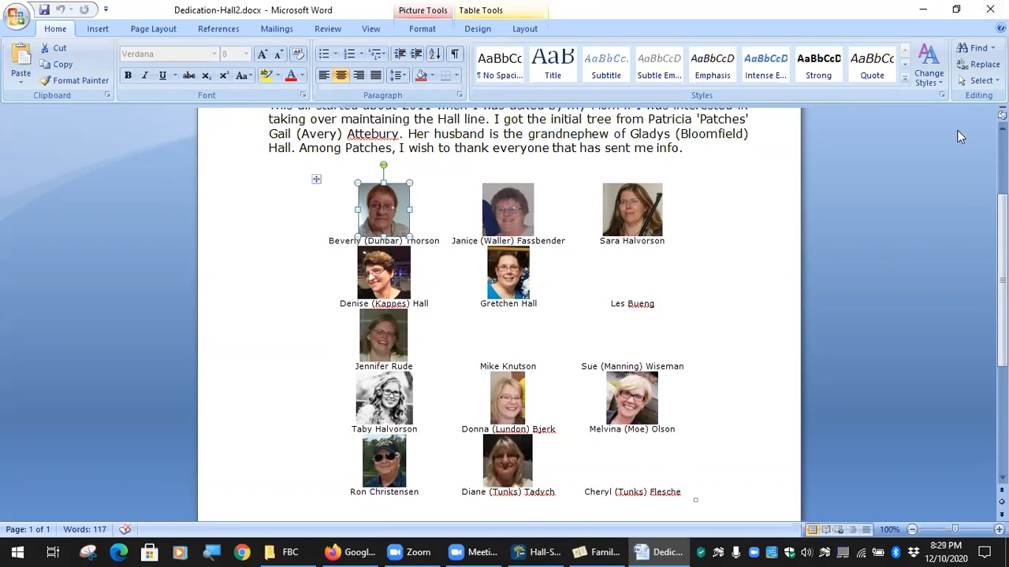
{"action": "left_click", "coordinate": [990, 8]}
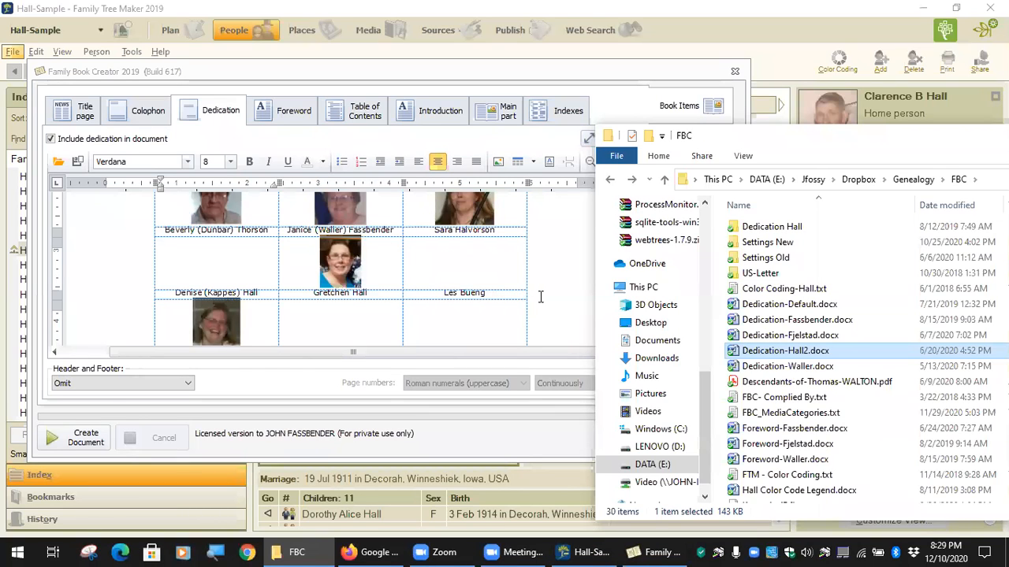
Open Dedication-Waller.docx from the FBC folder listing.
{"action": "scroll", "coordinate": [540, 296], "scroll_direction": "up", "scroll_amount": 2}
{"action": "scroll", "coordinate": [541, 297], "scroll_direction": "up", "scroll_amount": 2}
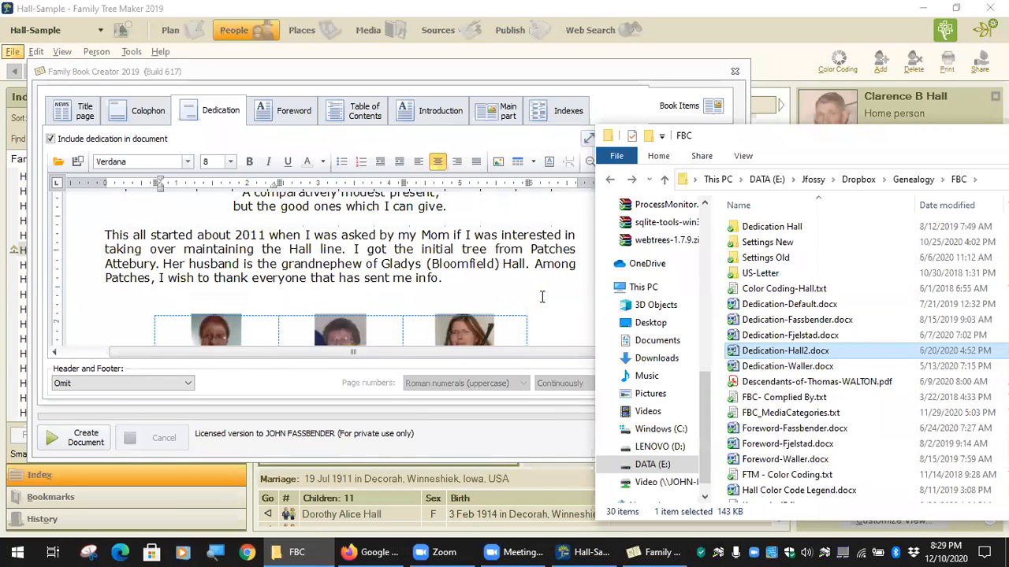
{"action": "scroll", "coordinate": [541, 296], "scroll_direction": "up", "scroll_amount": 1}
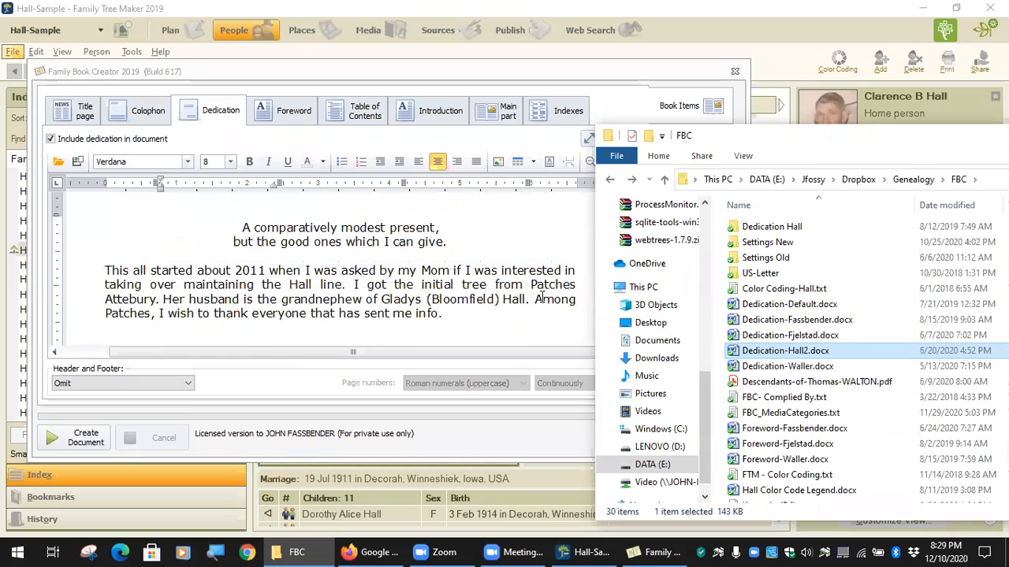
{"action": "left_click", "coordinate": [801, 367]}
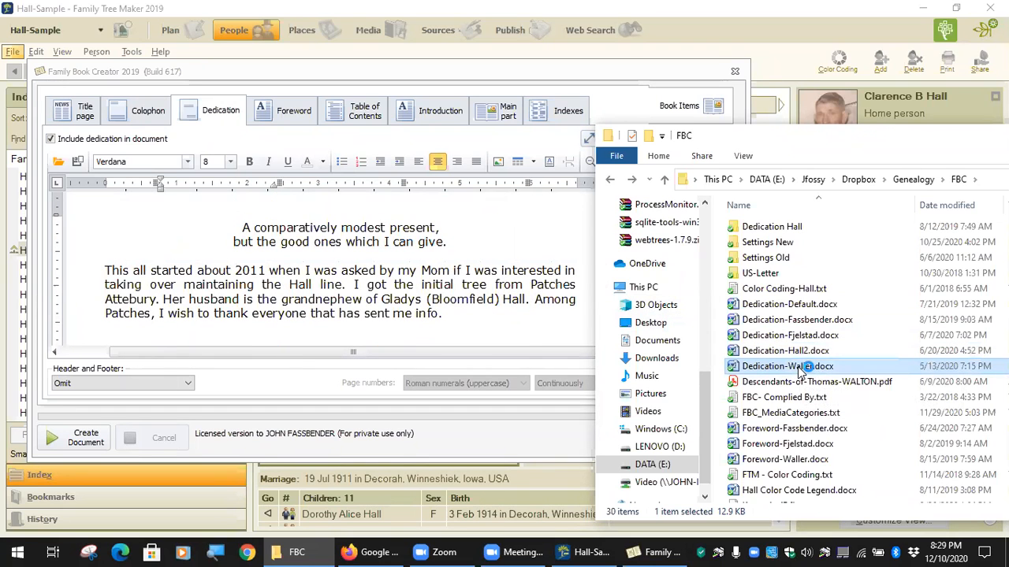
{"action": "double_click", "coordinate": [801, 369]}
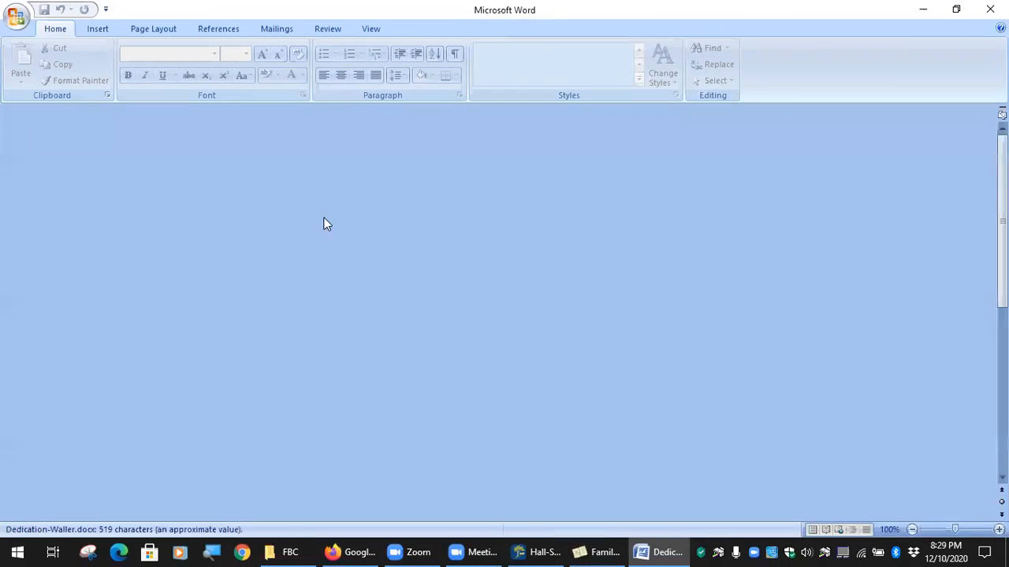
Look over the Waller dedication, close Word, and scroll through Family Book Creator's dedication page.
{"action": "scroll", "coordinate": [374, 311], "scroll_direction": "down", "scroll_amount": 4}
{"action": "scroll", "coordinate": [358, 313], "scroll_direction": "up", "scroll_amount": 2}
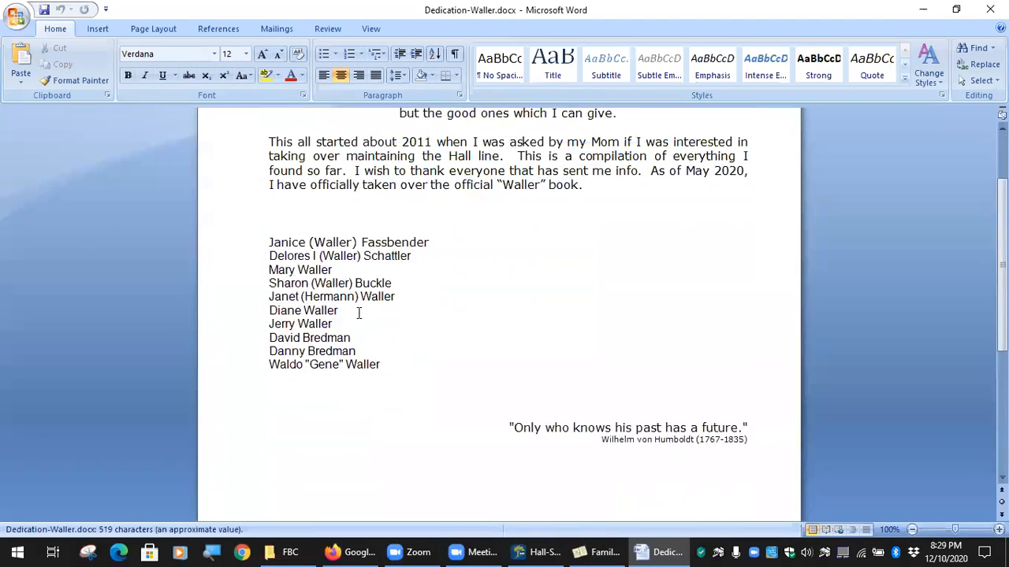
{"action": "scroll", "coordinate": [359, 313], "scroll_direction": "up", "scroll_amount": 1}
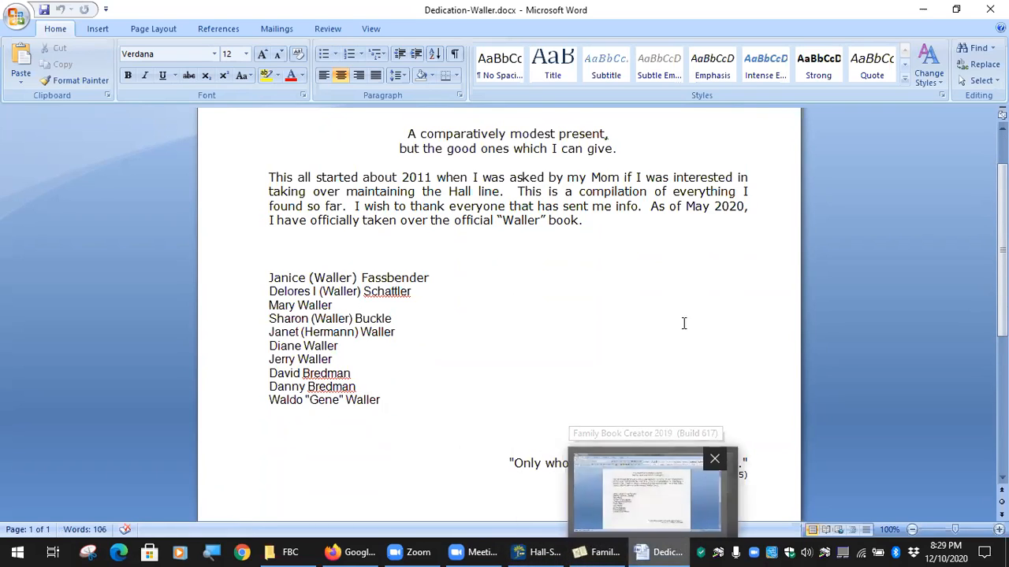
{"action": "left_click", "coordinate": [990, 10]}
{"action": "scroll", "coordinate": [507, 231], "scroll_direction": "down", "scroll_amount": 3}
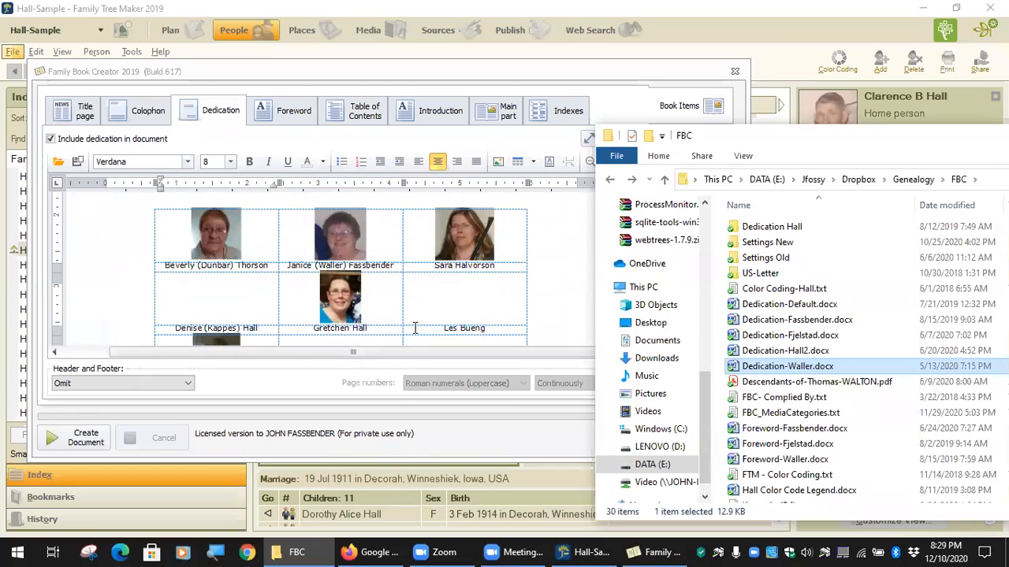
{"action": "scroll", "coordinate": [416, 327], "scroll_direction": "down", "scroll_amount": 1}
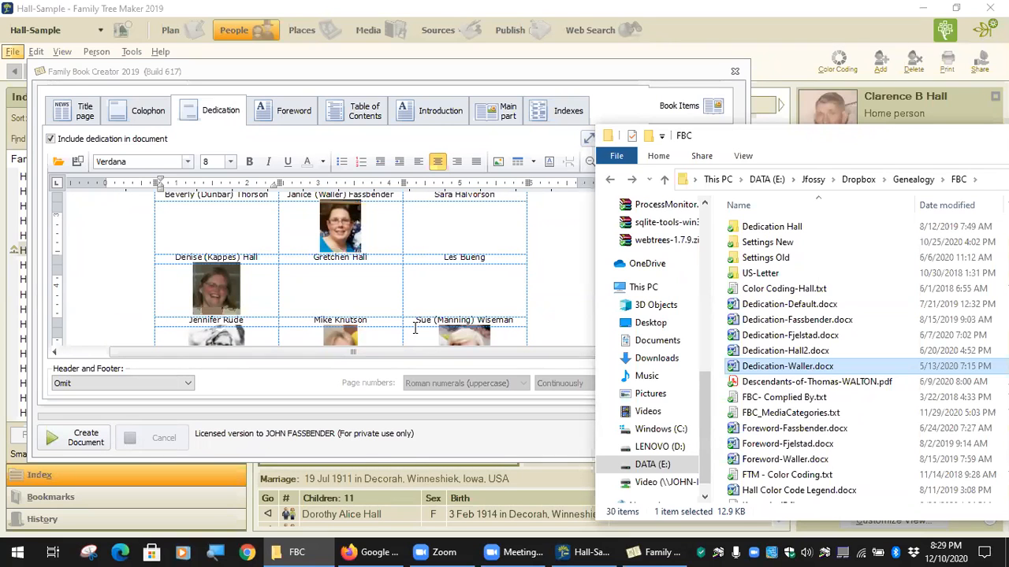
{"action": "scroll", "coordinate": [415, 327], "scroll_direction": "up", "scroll_amount": 6}
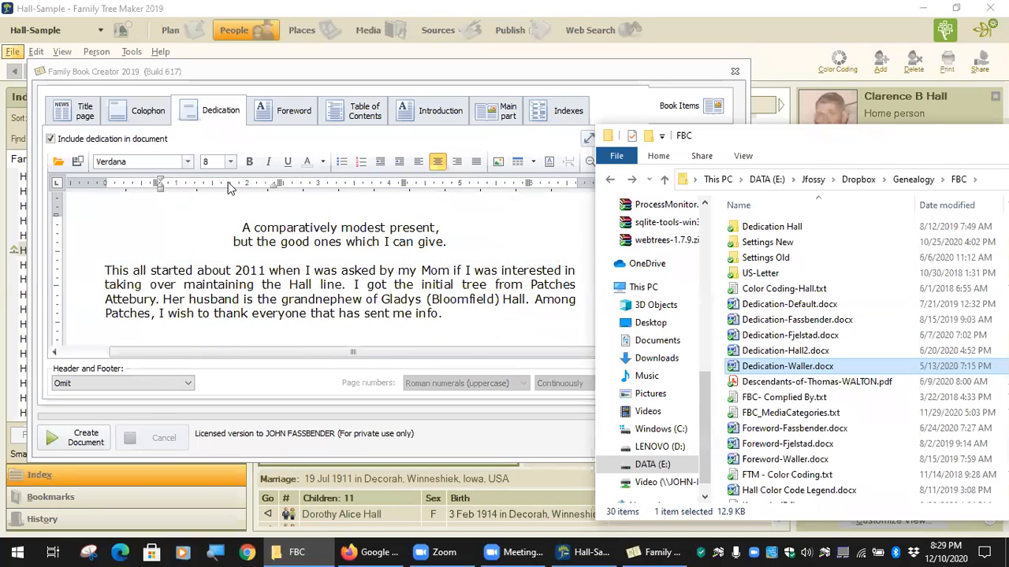
On the title page, add a text box reading 'Home of my 3rd grandparents'.
{"action": "left_click", "coordinate": [126, 111]}
{"action": "left_click", "coordinate": [79, 110]}
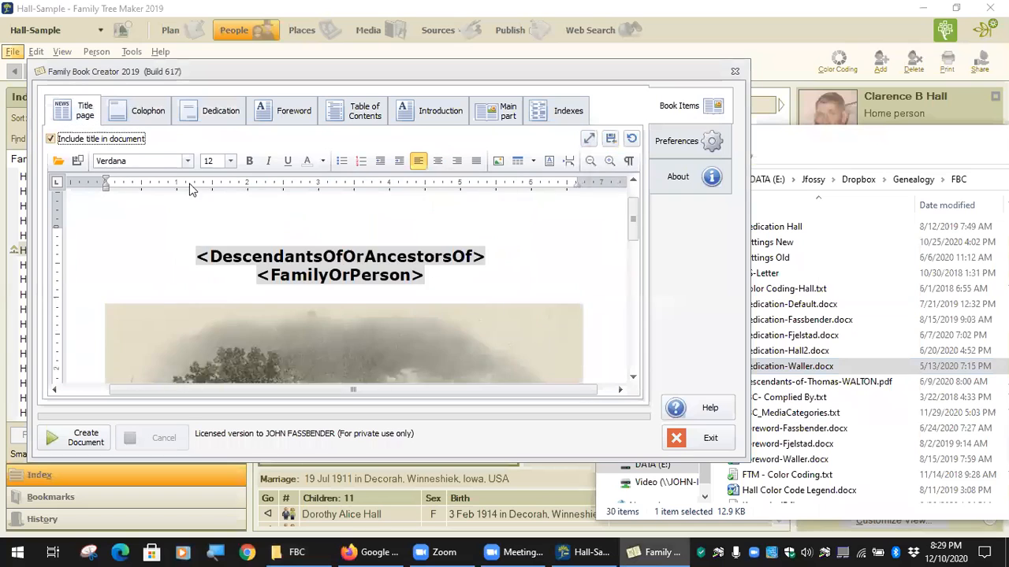
{"action": "scroll", "coordinate": [252, 299], "scroll_direction": "down", "scroll_amount": 3}
{"action": "scroll", "coordinate": [252, 300], "scroll_direction": "down", "scroll_amount": 3}
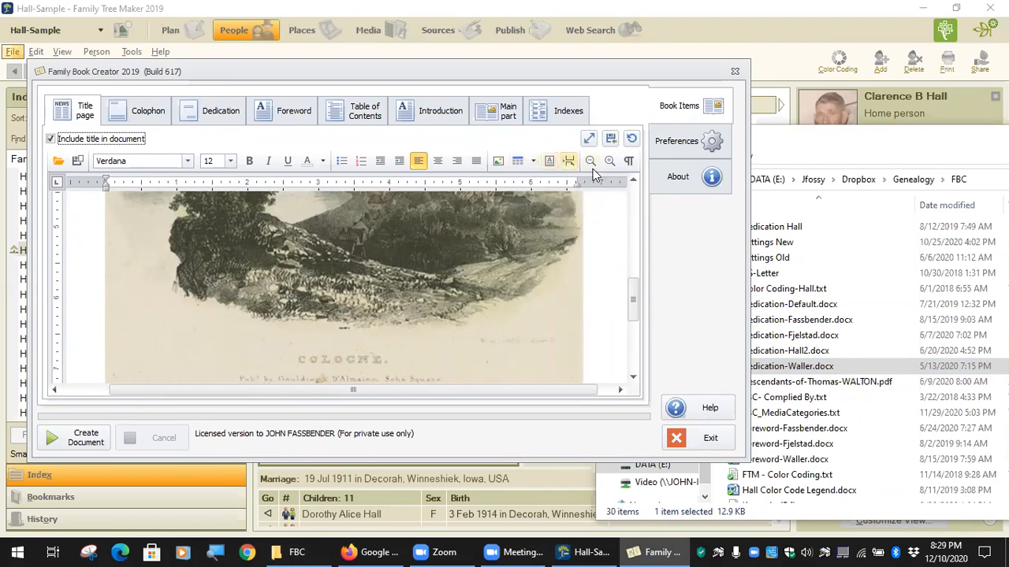
{"action": "left_click", "coordinate": [547, 166]}
{"action": "left_click", "coordinate": [278, 201]}
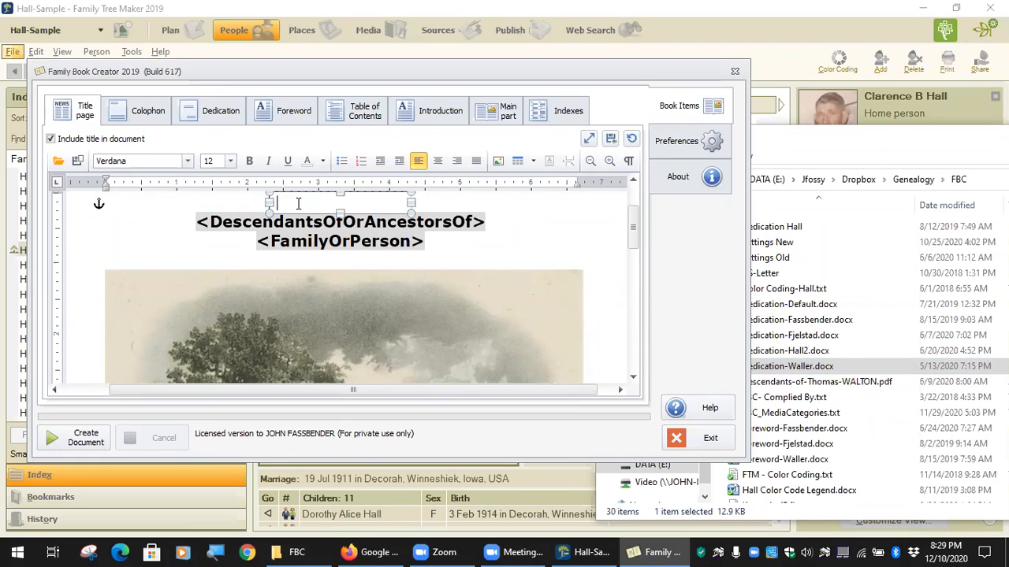
{"action": "type", "text": "Home of my 3rd"}
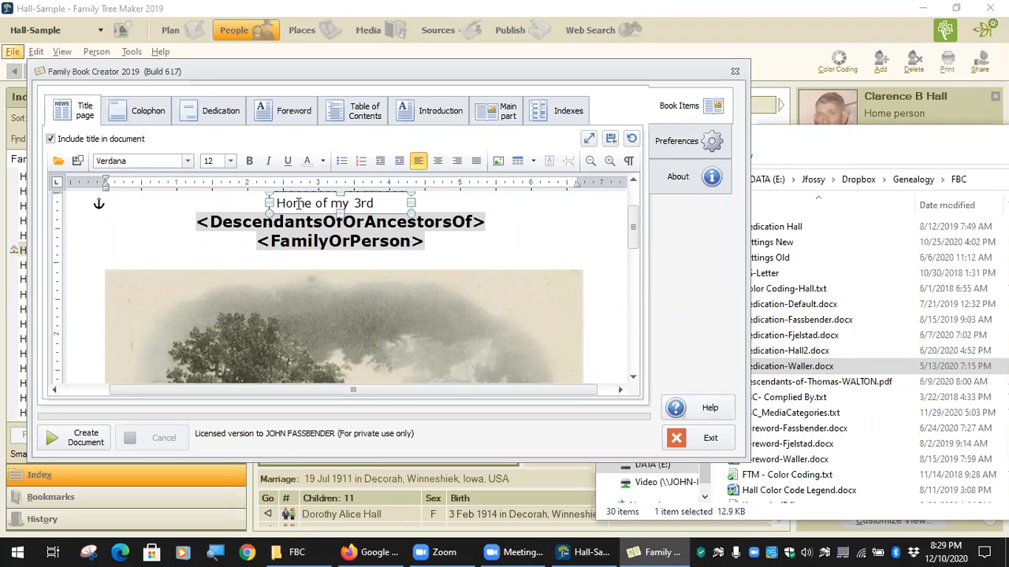
{"action": "type", "text": " grandprents"}
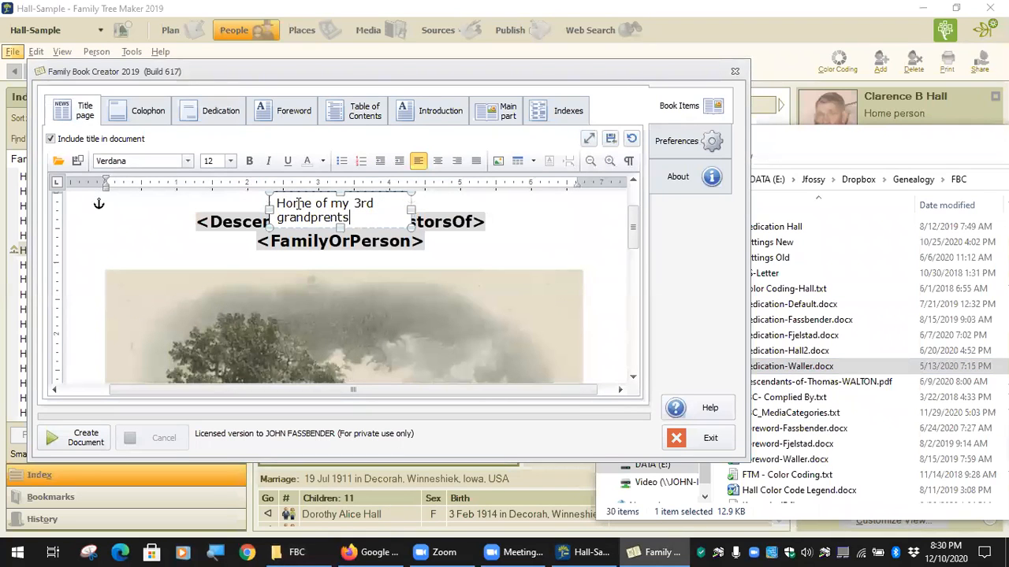
{"action": "key", "text": "BackSpace"}
{"action": "key", "text": "BackSpace"}
{"action": "key", "text": "BackSpace"}
{"action": "key", "text": "BackSpace"}
{"action": "key", "text": "BackSpace"}
{"action": "key", "text": "BackSpace"}
{"action": "type", "text": "parents"}
Drag the caption box down onto the Cologne engraving above the COLOGNE caption.
{"action": "left_click_drag", "start_coordinate": [408, 207], "coordinate": [543, 207]}
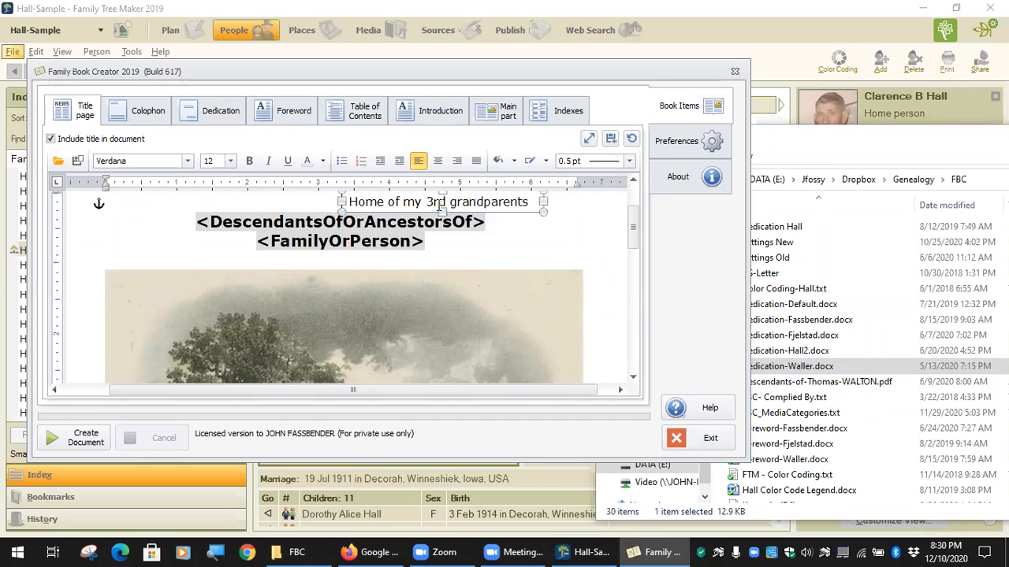
{"action": "mouse_move", "coordinate": [344, 192]}
{"action": "left_mouse_down"}
{"action": "mouse_move", "coordinate": [339, 219]}
{"action": "mouse_move", "coordinate": [350, 191]}
{"action": "left_mouse_up"}
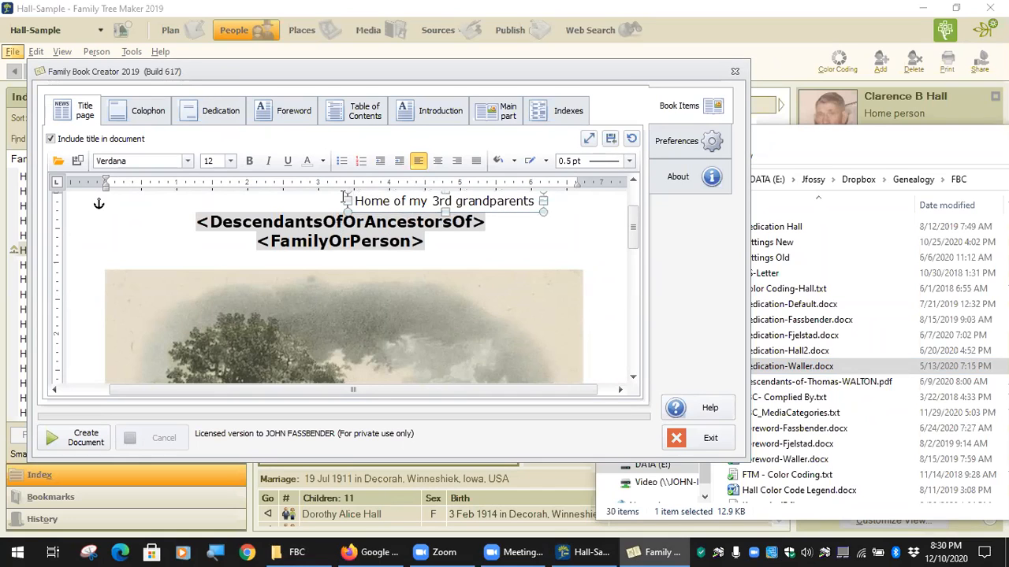
{"action": "left_click_drag", "start_coordinate": [350, 198], "coordinate": [104, 337]}
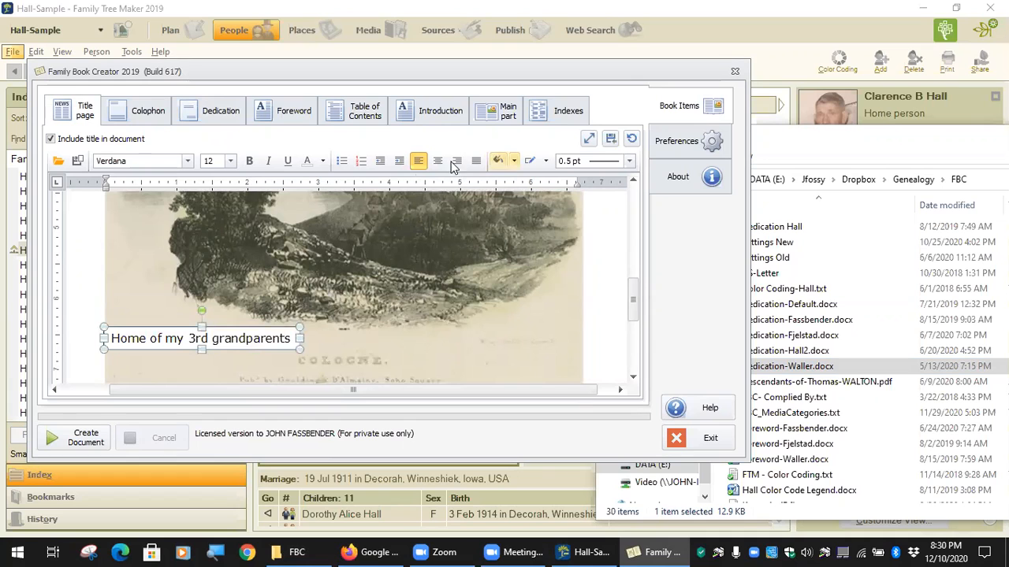
Give the caption box a 3 pt border.
{"action": "left_click", "coordinate": [629, 161]}
{"action": "left_click", "coordinate": [599, 299]}
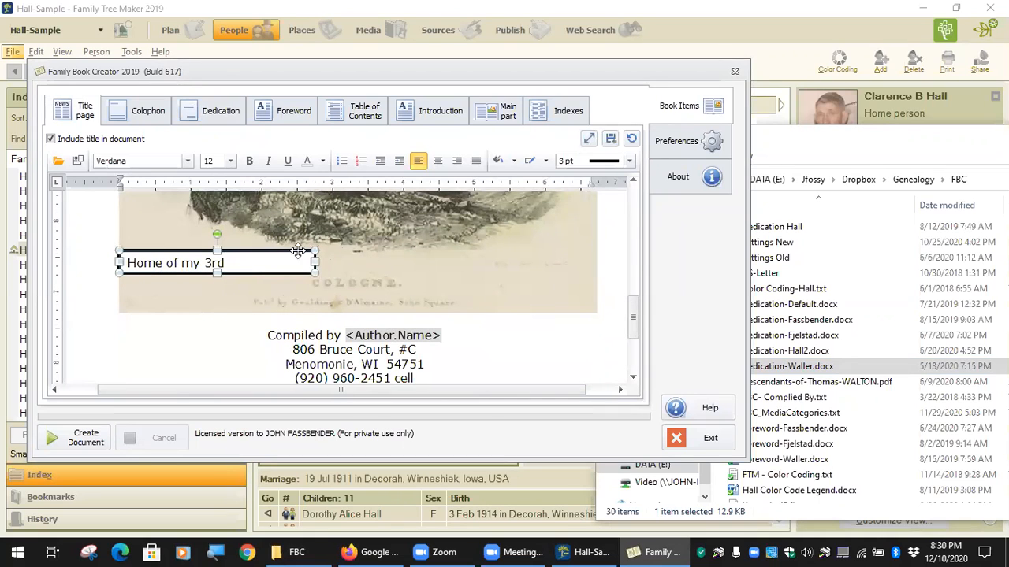
{"action": "left_click", "coordinate": [317, 263]}
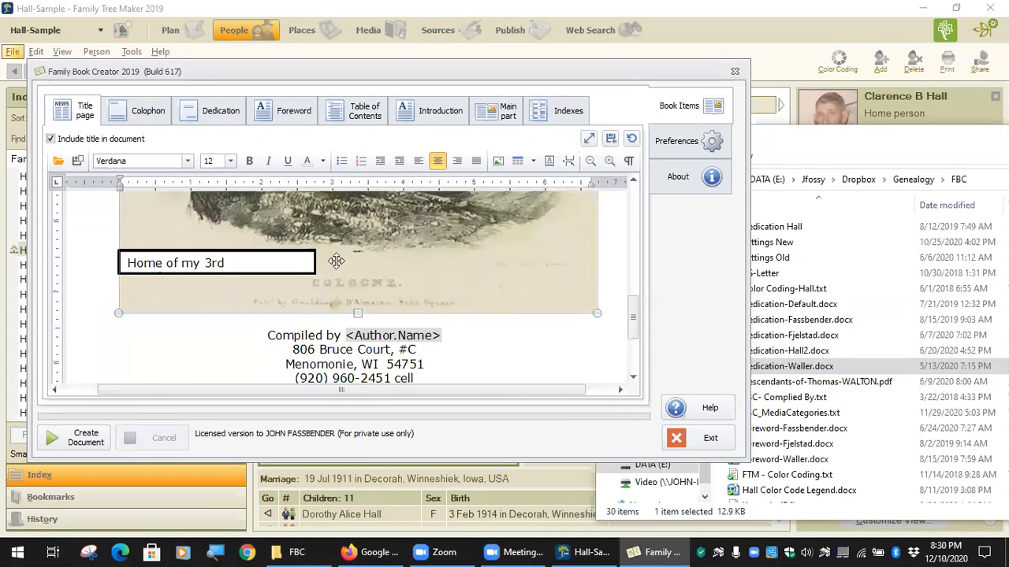
Make the caption text dark blue and shift the box slightly left.
{"action": "left_click", "coordinate": [289, 263]}
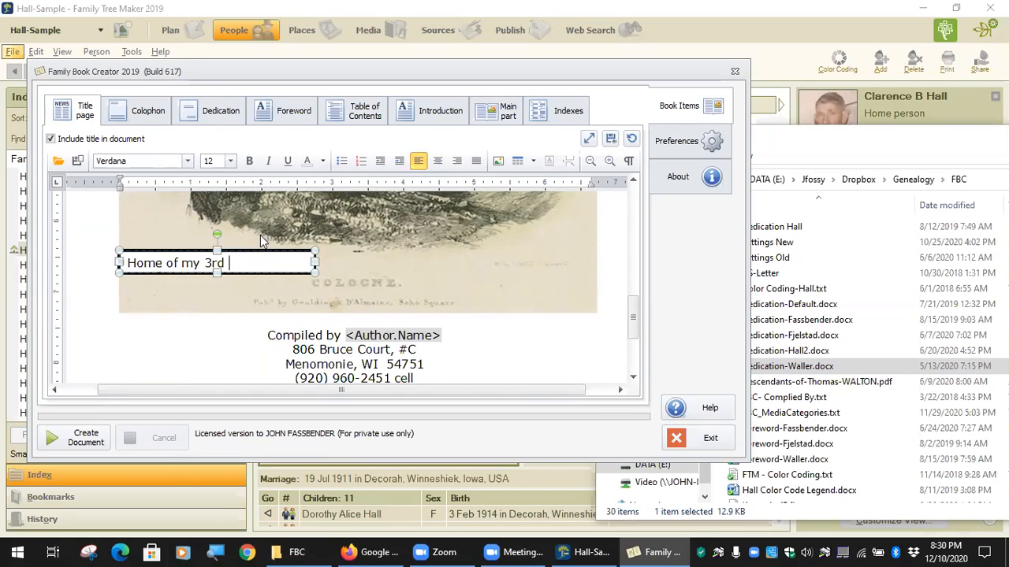
{"action": "left_click", "coordinate": [322, 160]}
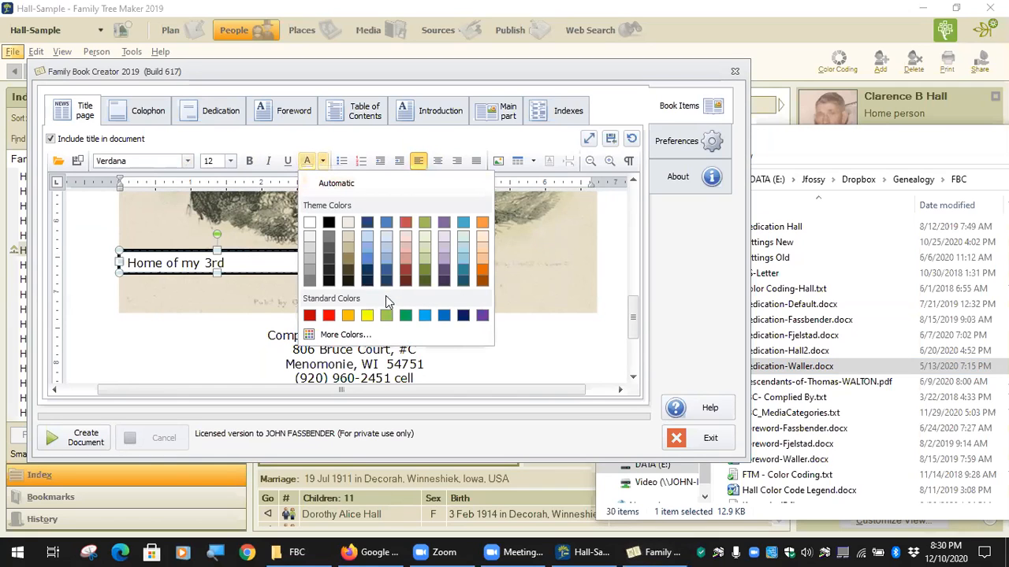
{"action": "left_click", "coordinate": [384, 264]}
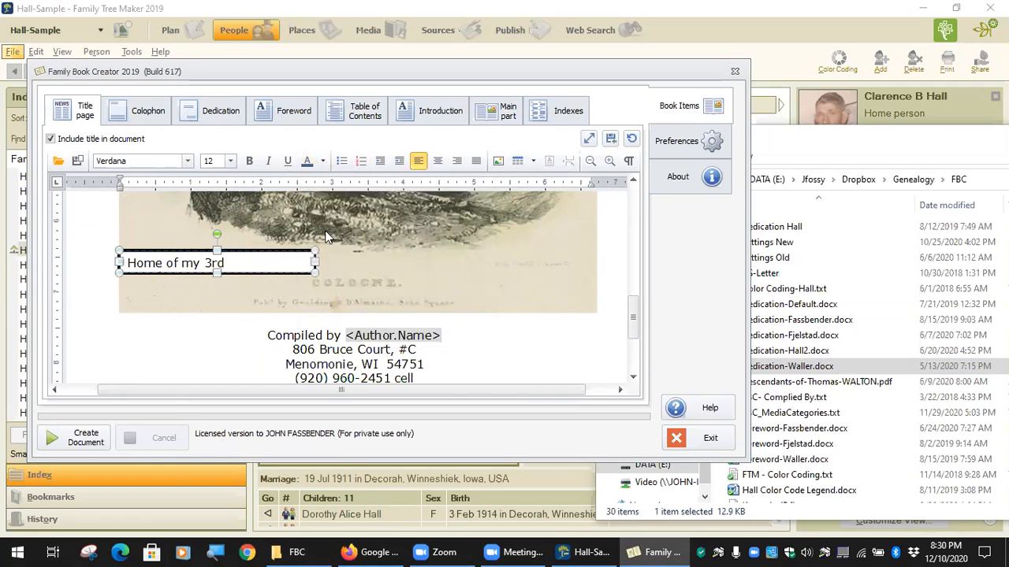
{"action": "mouse_move", "coordinate": [249, 272]}
{"action": "left_mouse_down"}
{"action": "mouse_move", "coordinate": [216, 267]}
{"action": "mouse_move", "coordinate": [261, 278]}
{"action": "mouse_move", "coordinate": [251, 270]}
{"action": "left_mouse_up"}
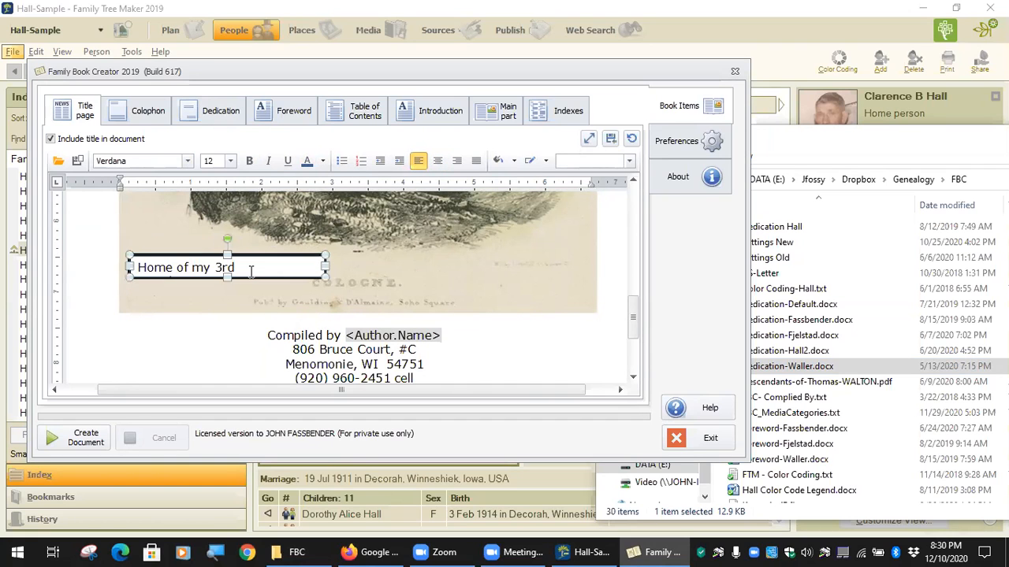
{"action": "left_click", "coordinate": [251, 272]}
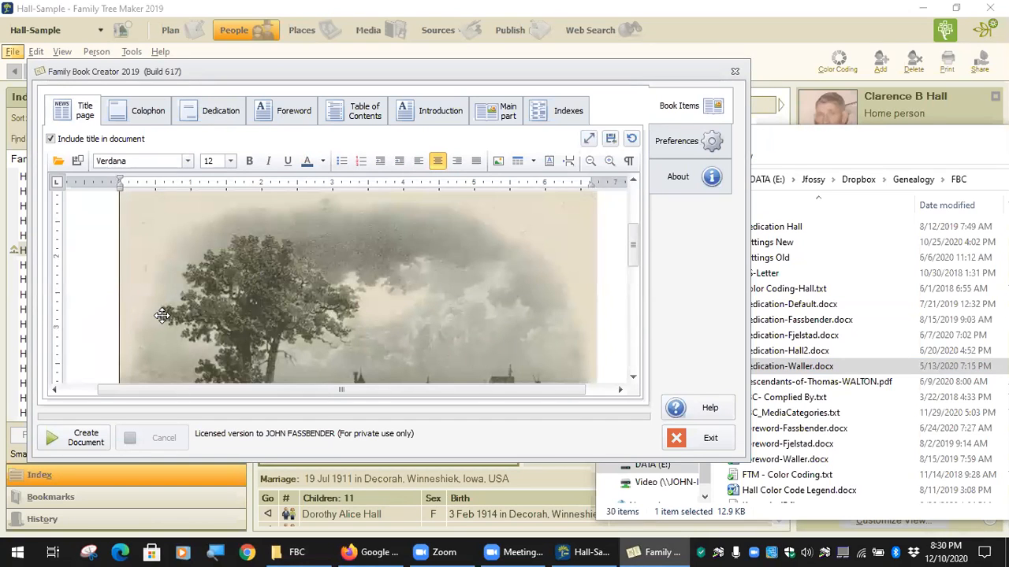
Scroll the title page to review it down to the Compiled by block and <CurrentDate>.
{"action": "scroll", "coordinate": [164, 316], "scroll_direction": "down", "scroll_amount": 3}
{"action": "scroll", "coordinate": [177, 315], "scroll_direction": "down", "scroll_amount": 5}
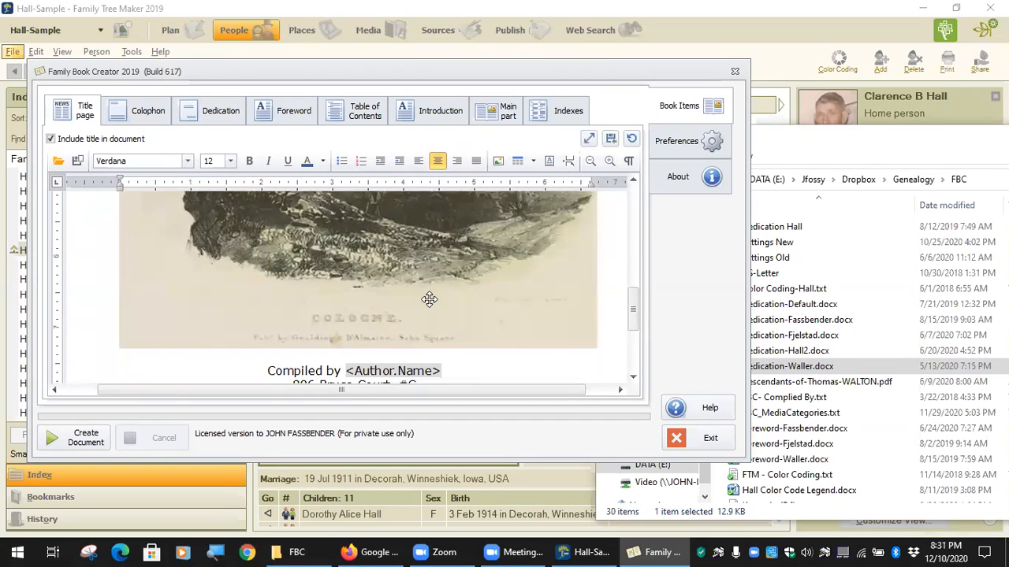
{"action": "scroll", "coordinate": [429, 300], "scroll_direction": "up", "scroll_amount": 3}
{"action": "scroll", "coordinate": [429, 300], "scroll_direction": "up", "scroll_amount": 5}
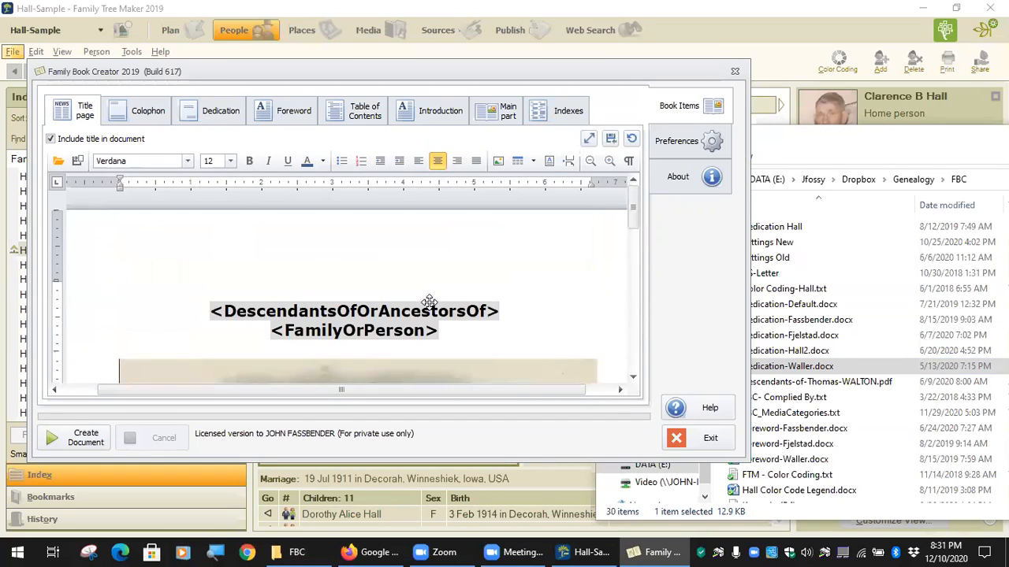
{"action": "scroll", "coordinate": [430, 302], "scroll_direction": "down", "scroll_amount": 8}
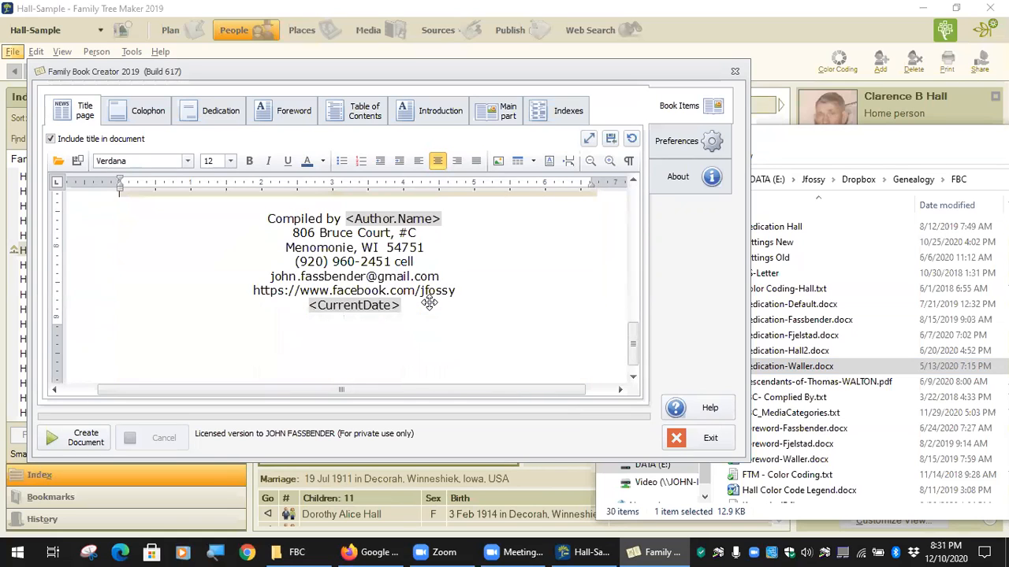
{"action": "scroll", "coordinate": [429, 302], "scroll_direction": "up", "scroll_amount": 3}
{"action": "scroll", "coordinate": [430, 302], "scroll_direction": "down", "scroll_amount": 3}
{"action": "scroll", "coordinate": [542, 316], "scroll_direction": "down", "scroll_amount": 1}
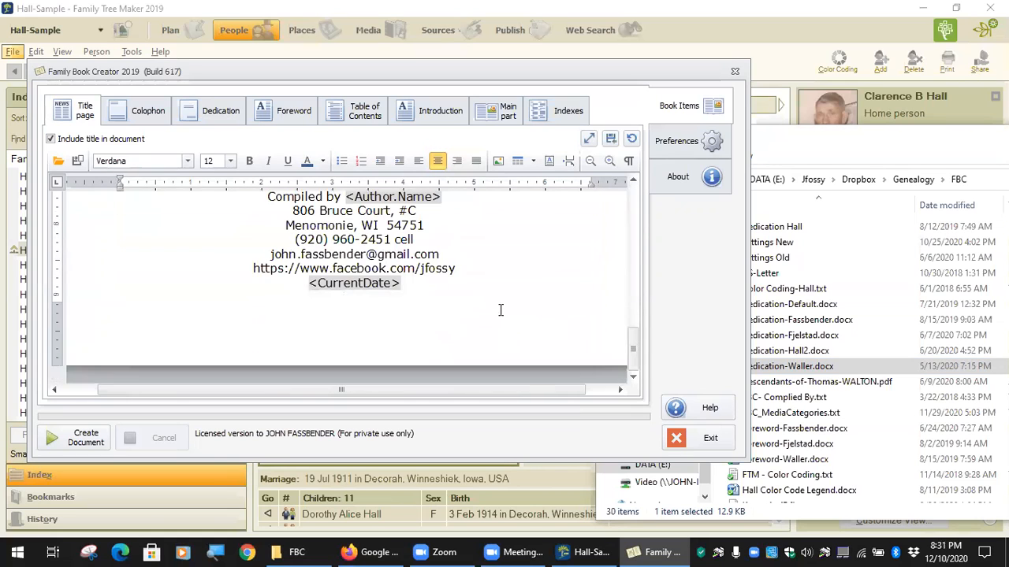
{"action": "scroll", "coordinate": [500, 310], "scroll_direction": "up", "scroll_amount": 10}
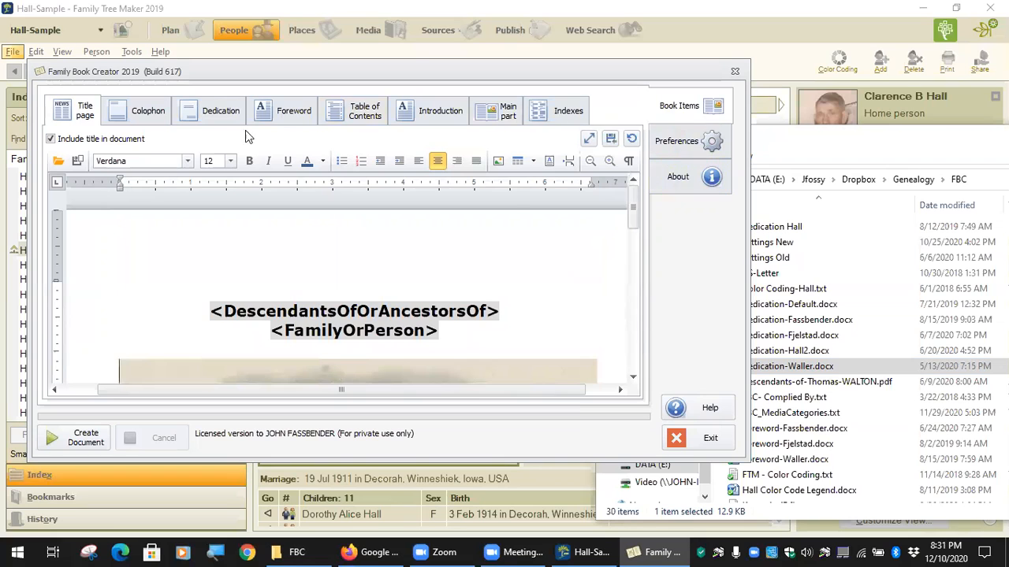
Move from the Dedication and Foreword pages to the Introduction with its <Heading> placeholder.
{"action": "left_click", "coordinate": [234, 112]}
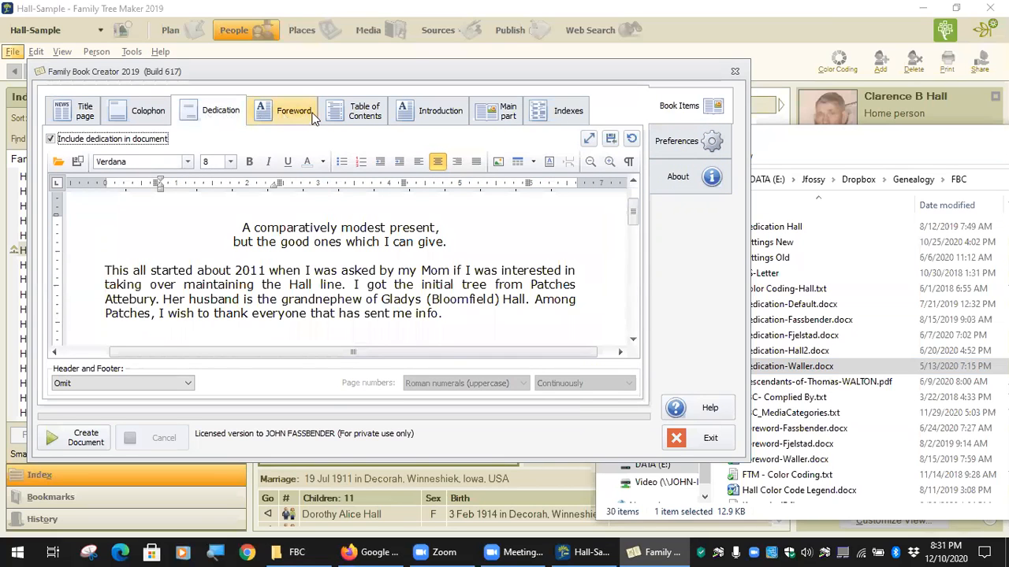
{"action": "left_click", "coordinate": [284, 113]}
{"action": "scroll", "coordinate": [323, 261], "scroll_direction": "down", "scroll_amount": 6}
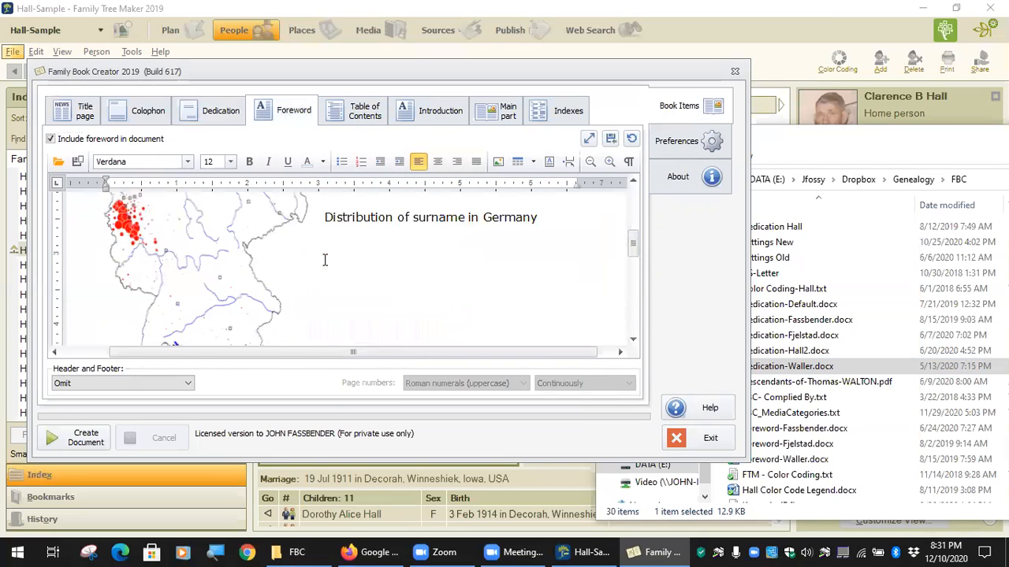
{"action": "scroll", "coordinate": [324, 260], "scroll_direction": "down", "scroll_amount": 2}
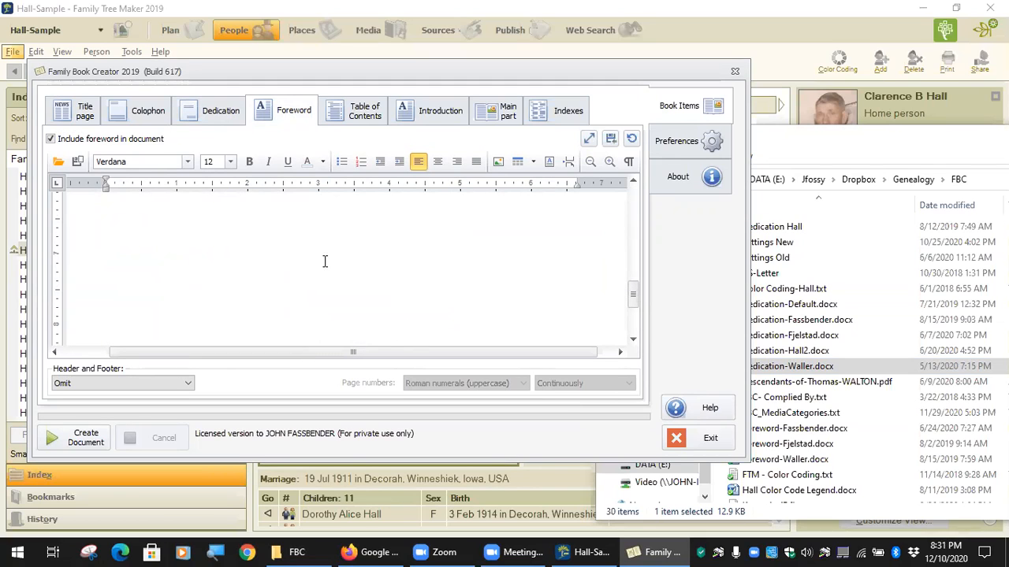
{"action": "scroll", "coordinate": [324, 261], "scroll_direction": "up", "scroll_amount": 8}
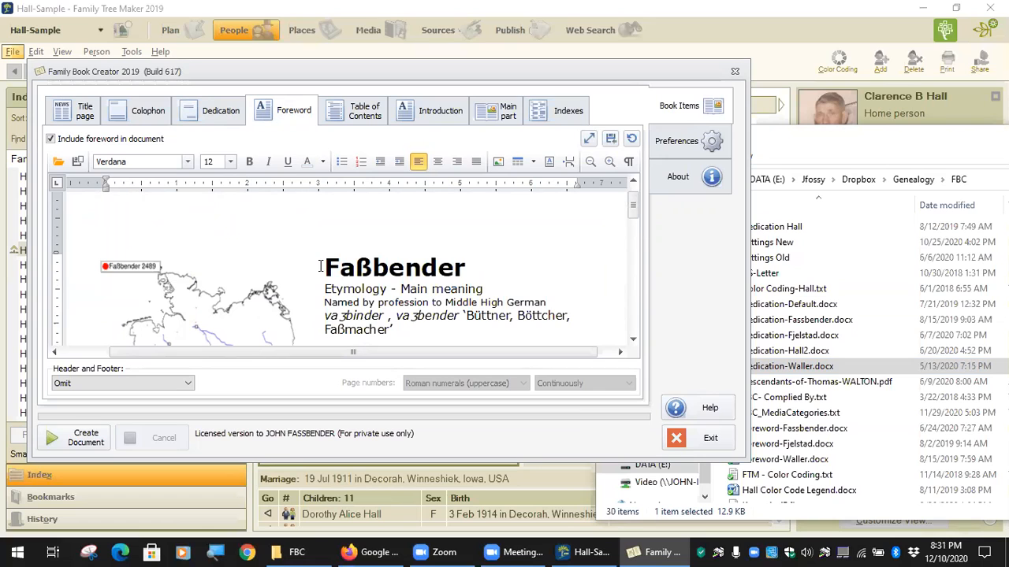
{"action": "left_click", "coordinate": [440, 114]}
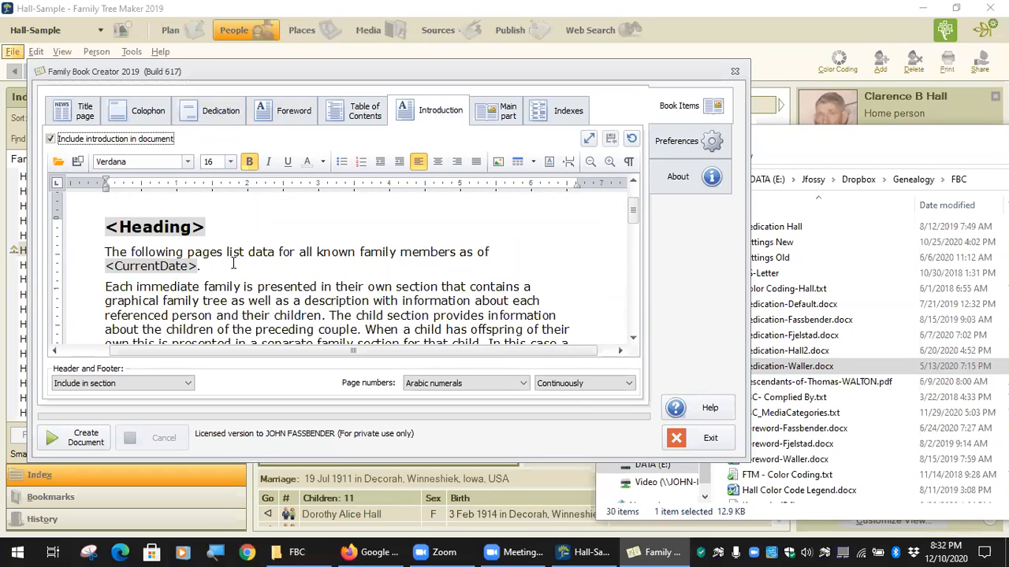
Return to the Foreword, scroll to <ColorCodingLegend>, and move the window aside to expose the tree.
{"action": "left_click", "coordinate": [302, 114]}
{"action": "scroll", "coordinate": [409, 247], "scroll_direction": "down", "scroll_amount": 5}
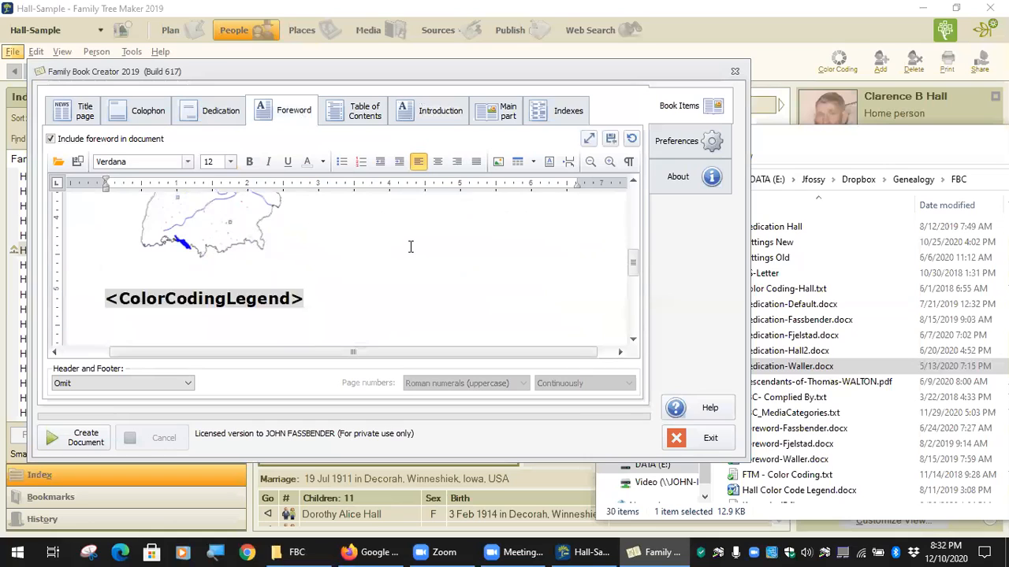
{"action": "scroll", "coordinate": [410, 247], "scroll_direction": "down", "scroll_amount": 1}
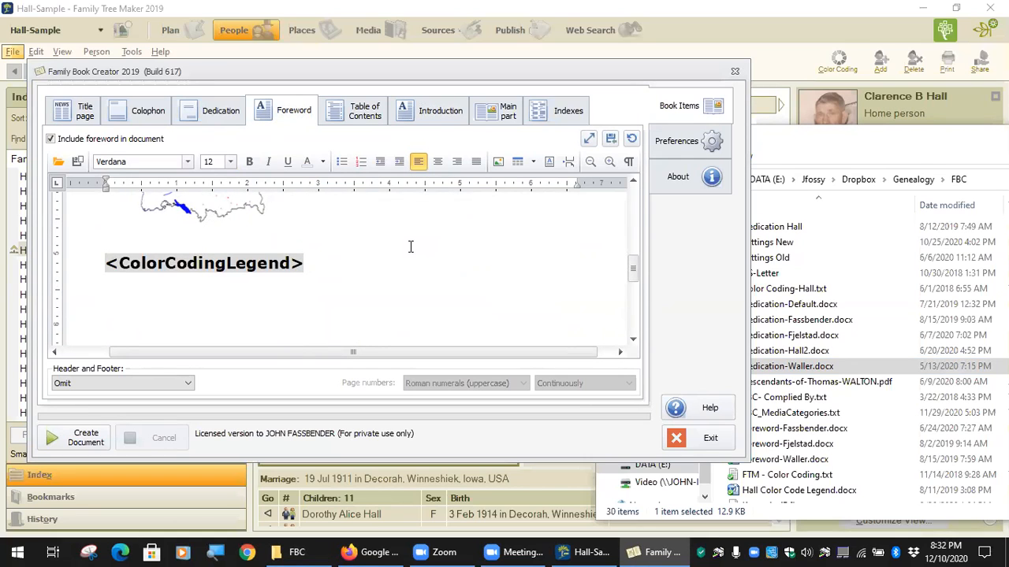
{"action": "scroll", "coordinate": [410, 247], "scroll_direction": "up", "scroll_amount": 1}
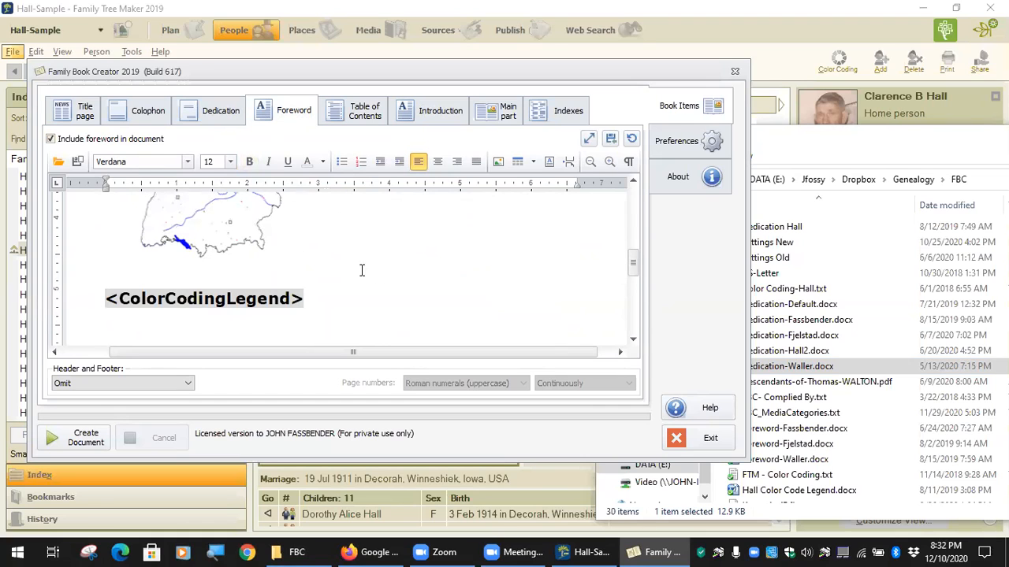
{"action": "scroll", "coordinate": [367, 248], "scroll_direction": "up", "scroll_amount": 8}
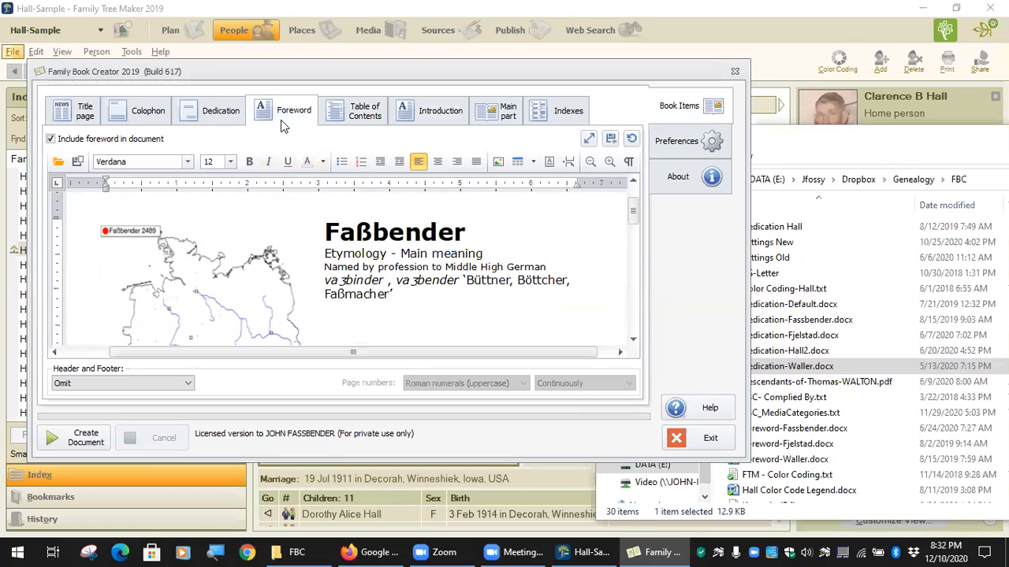
{"action": "scroll", "coordinate": [350, 266], "scroll_direction": "down", "scroll_amount": 5}
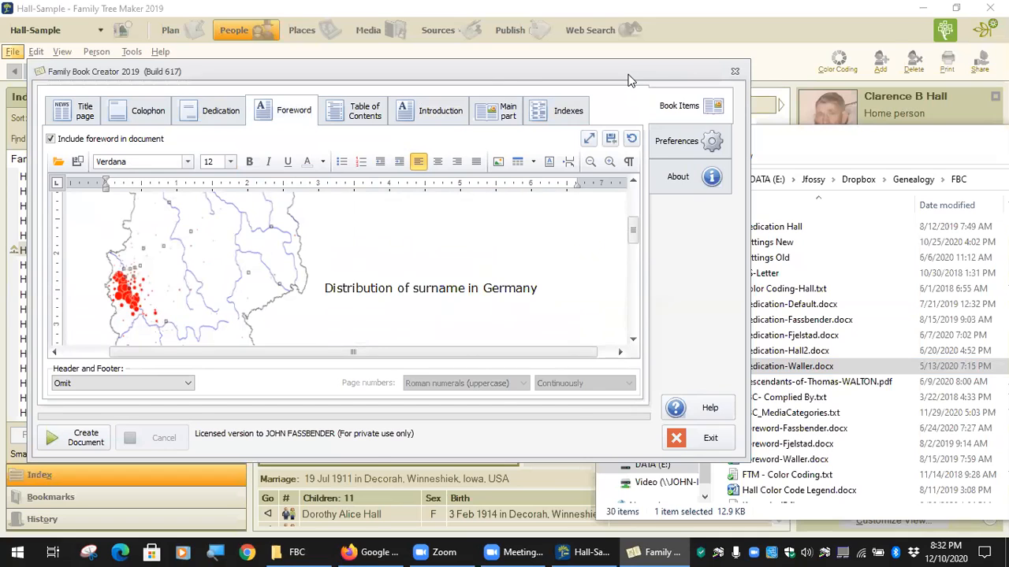
{"action": "left_click_drag", "start_coordinate": [629, 80], "coordinate": [895, 266]}
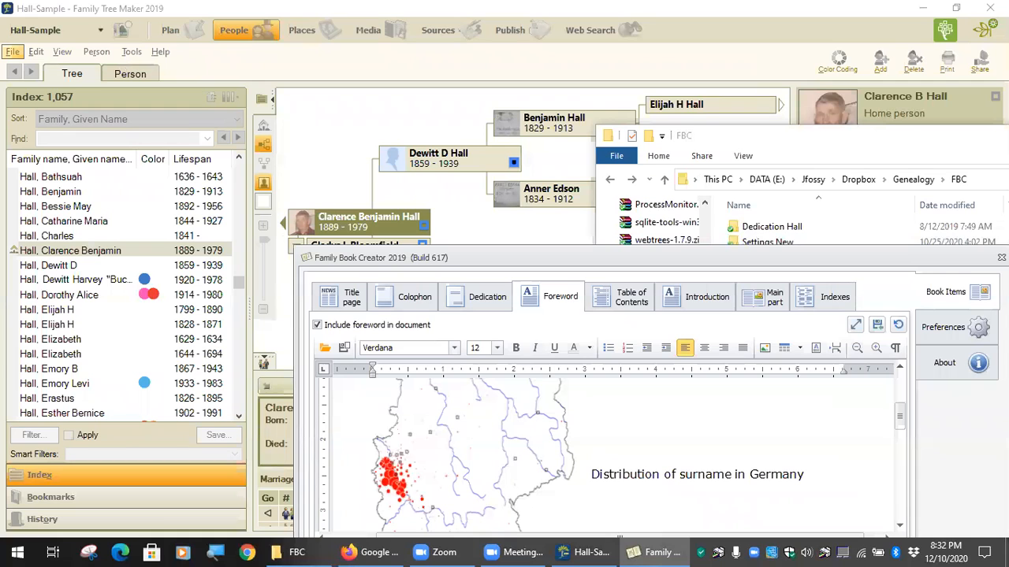
Exit the book creator and recentre the tree on the 1920–1978 blue-dot person from the Index.
{"action": "left_click_drag", "start_coordinate": [949, 265], "coordinate": [879, 93]}
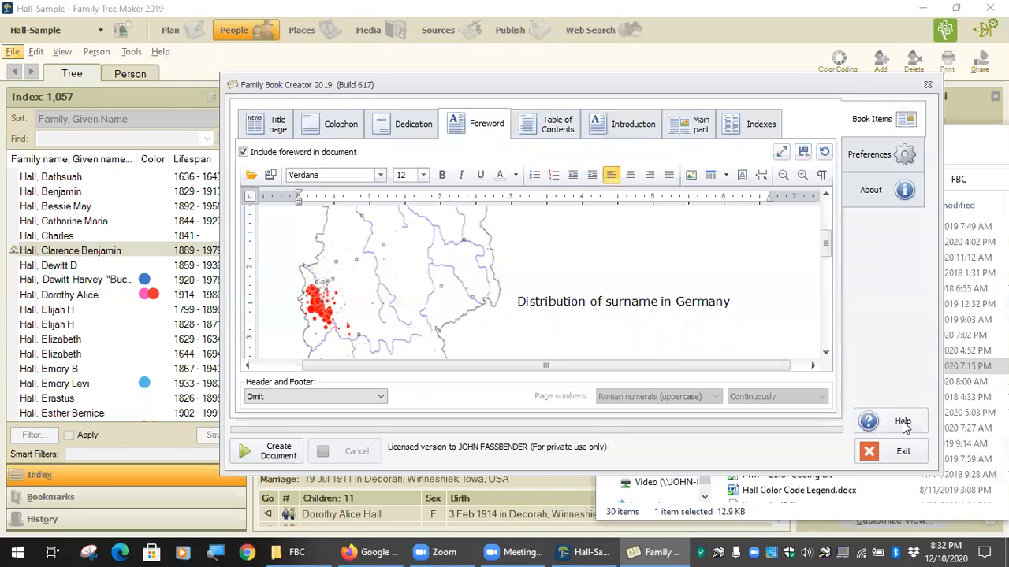
{"action": "left_click", "coordinate": [903, 450]}
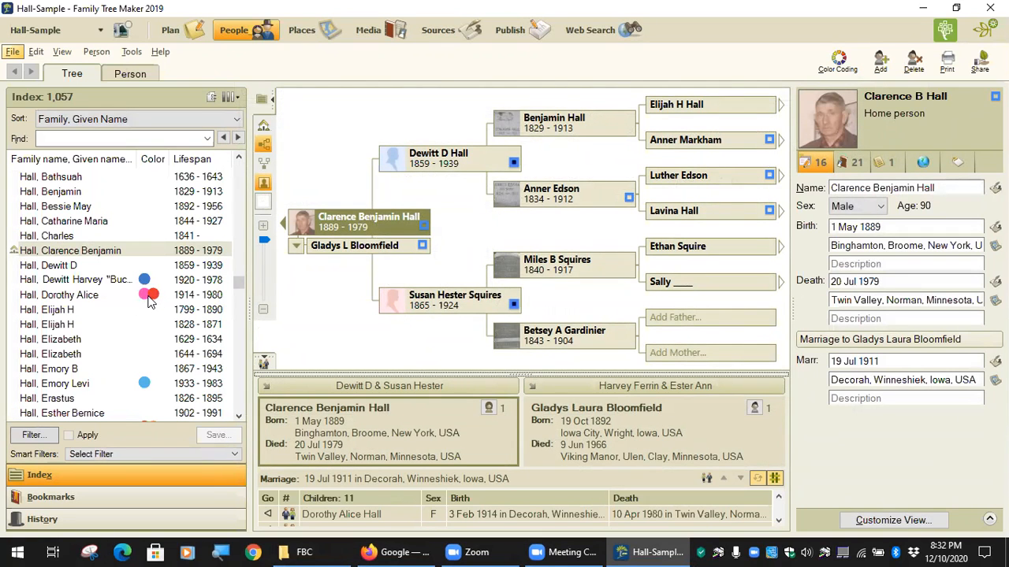
{"action": "scroll", "coordinate": [148, 301], "scroll_direction": "down", "scroll_amount": 1}
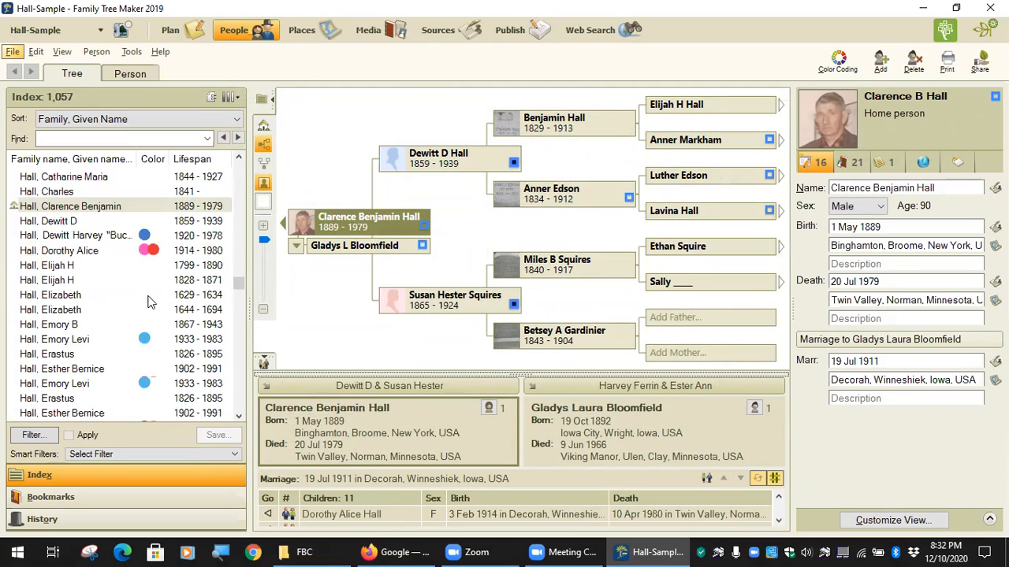
{"action": "scroll", "coordinate": [150, 303], "scroll_direction": "down", "scroll_amount": 3}
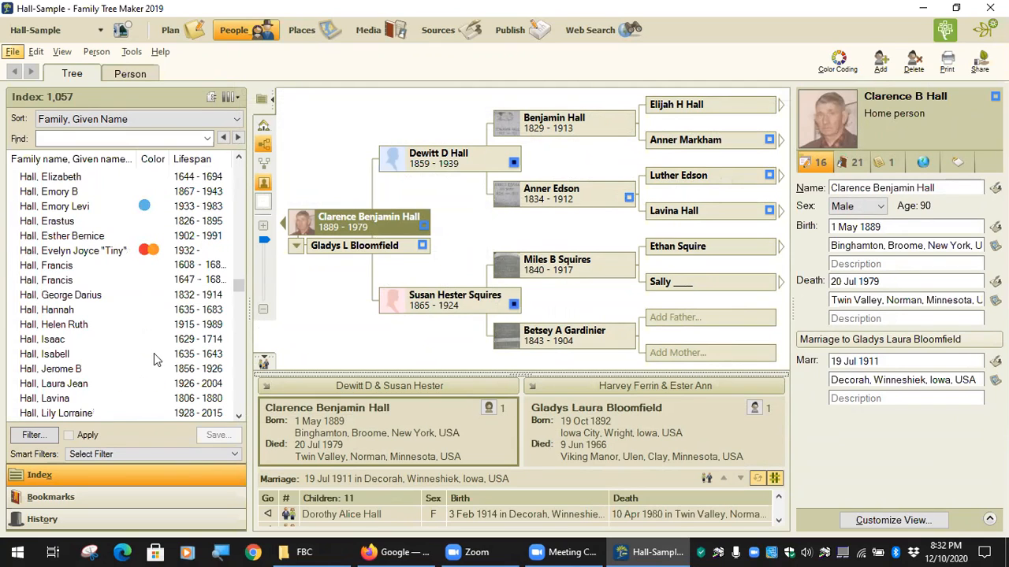
{"action": "scroll", "coordinate": [155, 274], "scroll_direction": "up", "scroll_amount": 2}
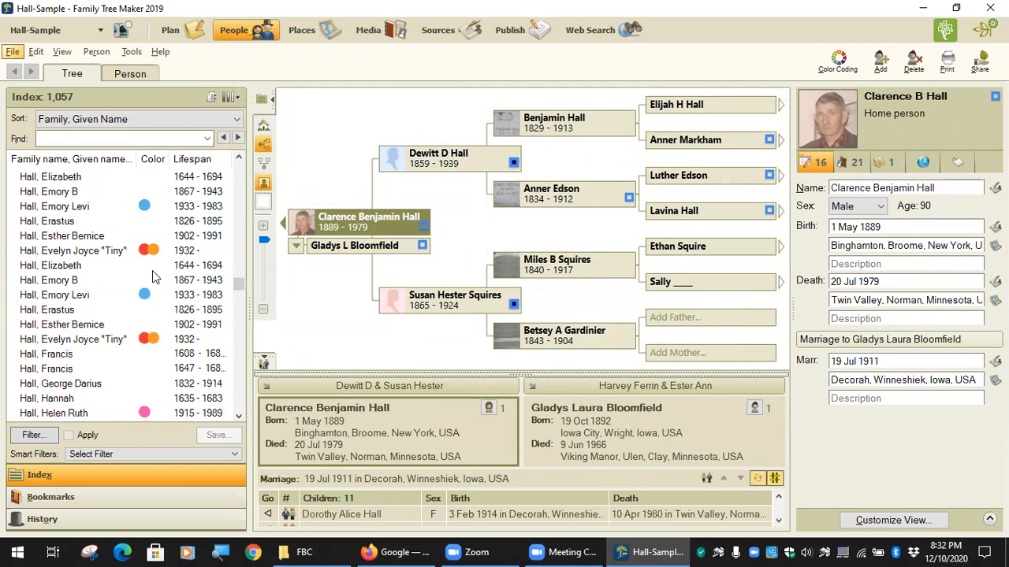
{"action": "scroll", "coordinate": [156, 264], "scroll_direction": "up", "scroll_amount": 1}
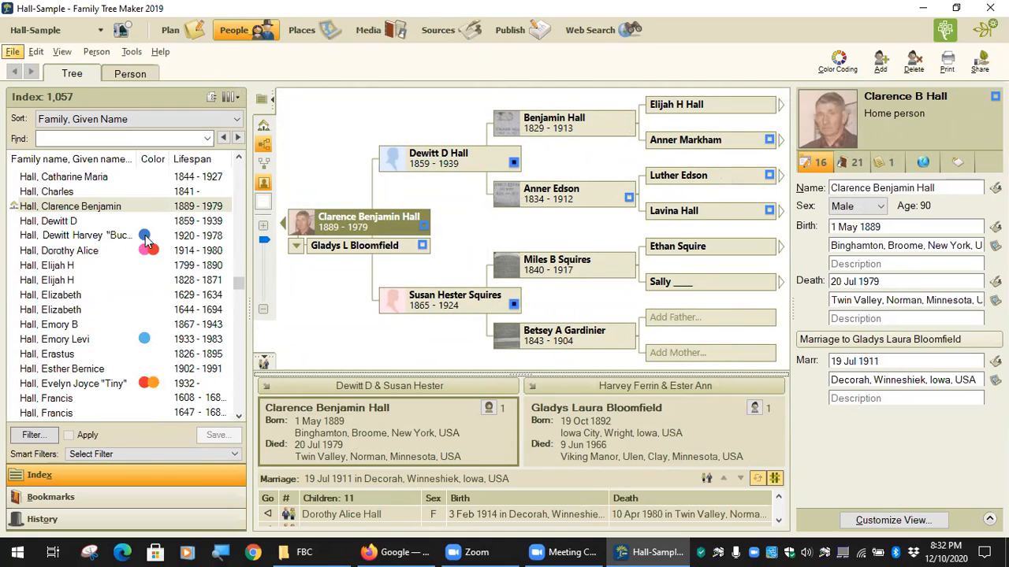
{"action": "left_click", "coordinate": [144, 237]}
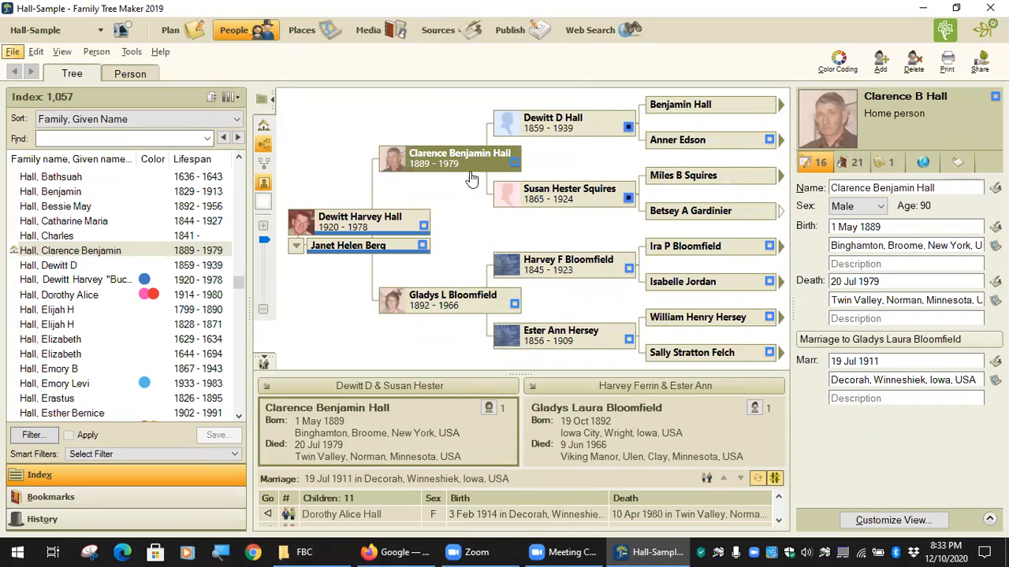
Relaunch Family Book Creator 2019 from Tools > Plugins > Export With Plugin and scroll the Foreword.
{"action": "left_click", "coordinate": [132, 51]}
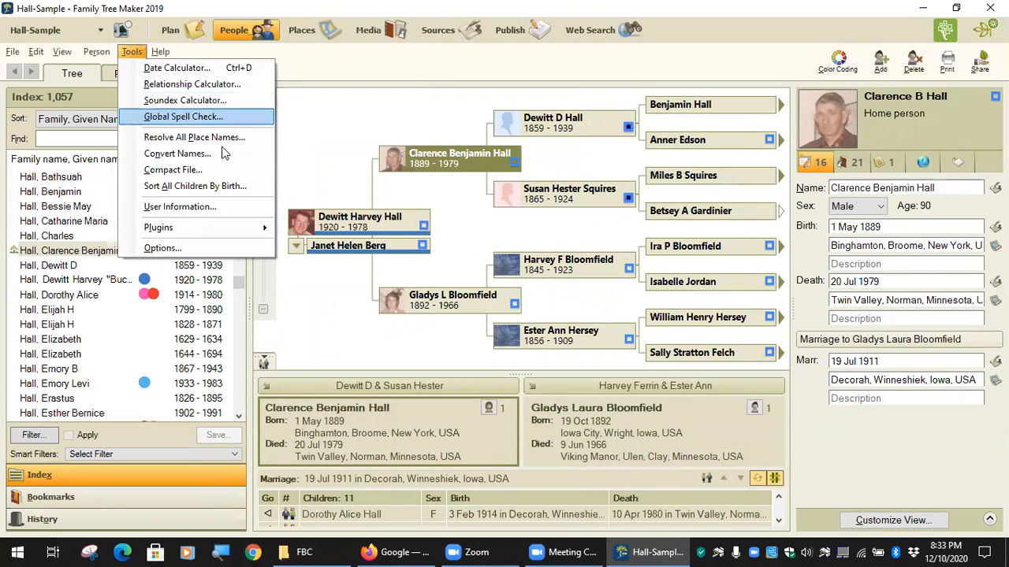
{"action": "mouse_move", "coordinate": [187, 227]}
{"action": "mouse_move", "coordinate": [347, 228]}
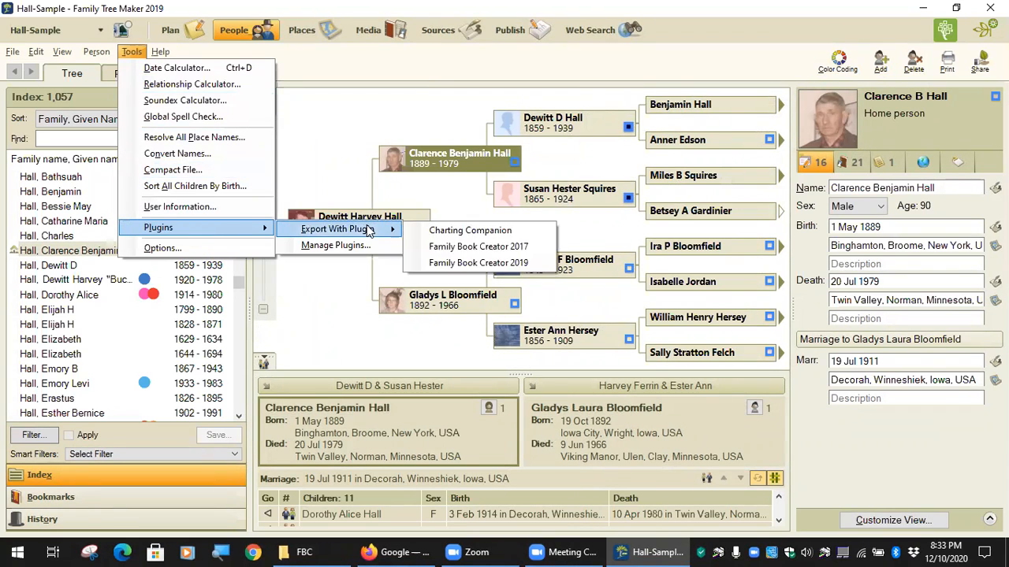
{"action": "left_click", "coordinate": [555, 263]}
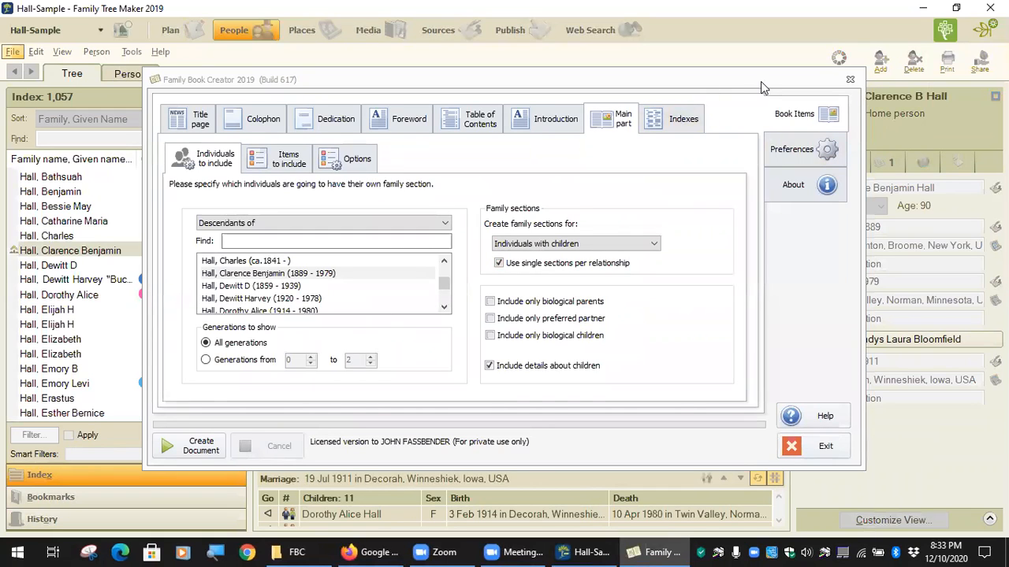
{"action": "left_click", "coordinate": [409, 117]}
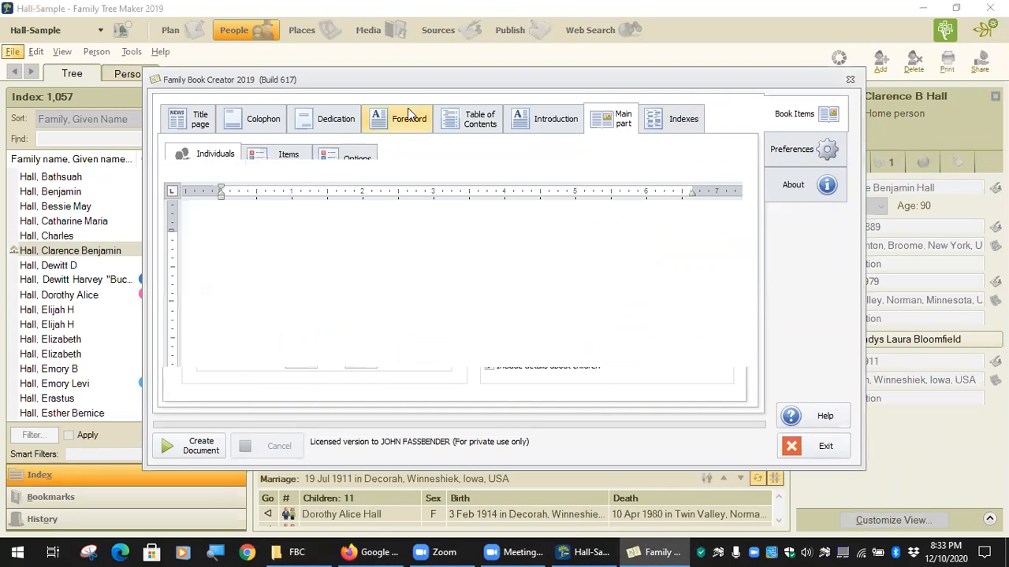
{"action": "scroll", "coordinate": [417, 293], "scroll_direction": "down", "scroll_amount": 10}
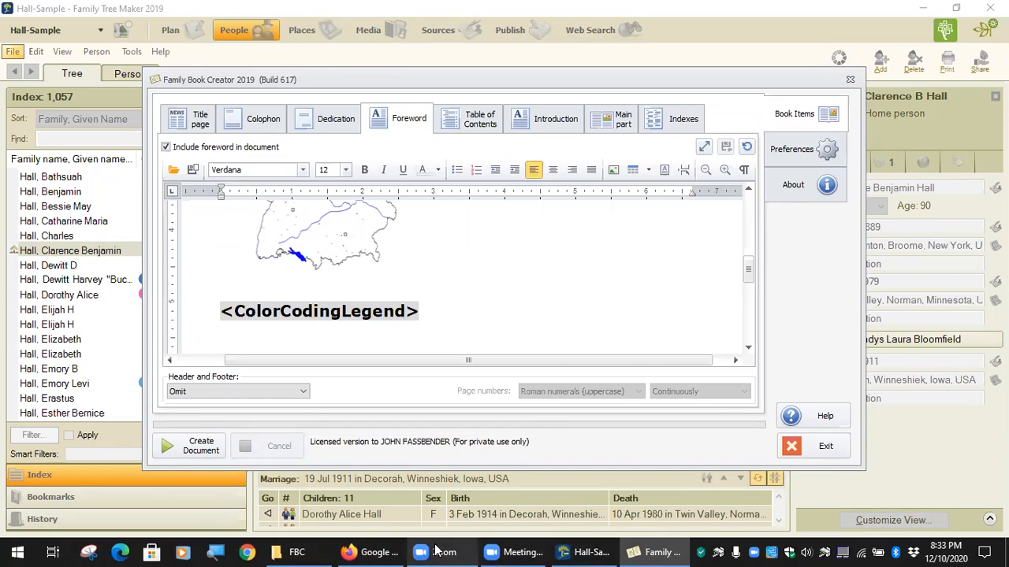
{"action": "left_click", "coordinate": [914, 552]}
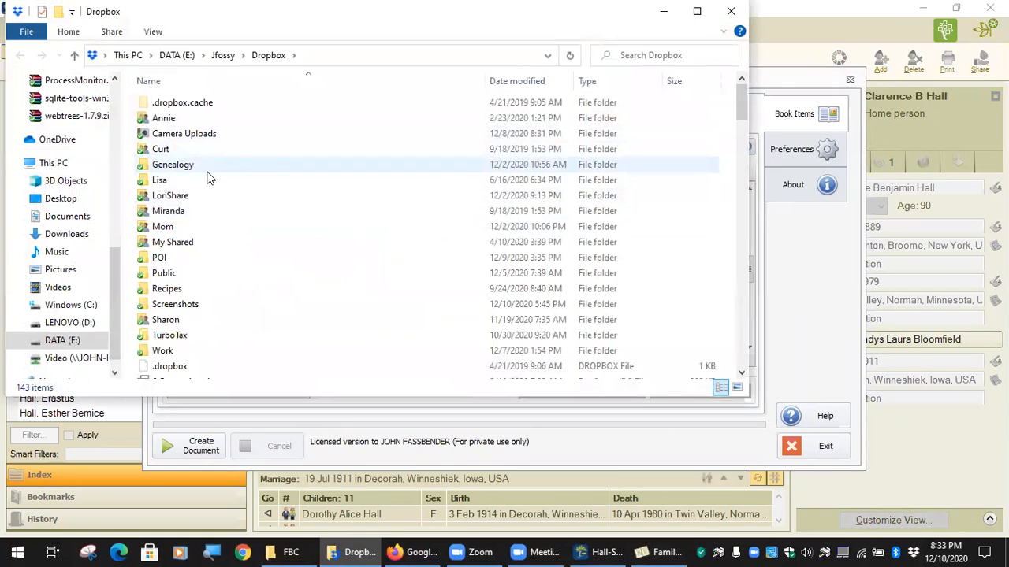
{"action": "double_click", "coordinate": [208, 169]}
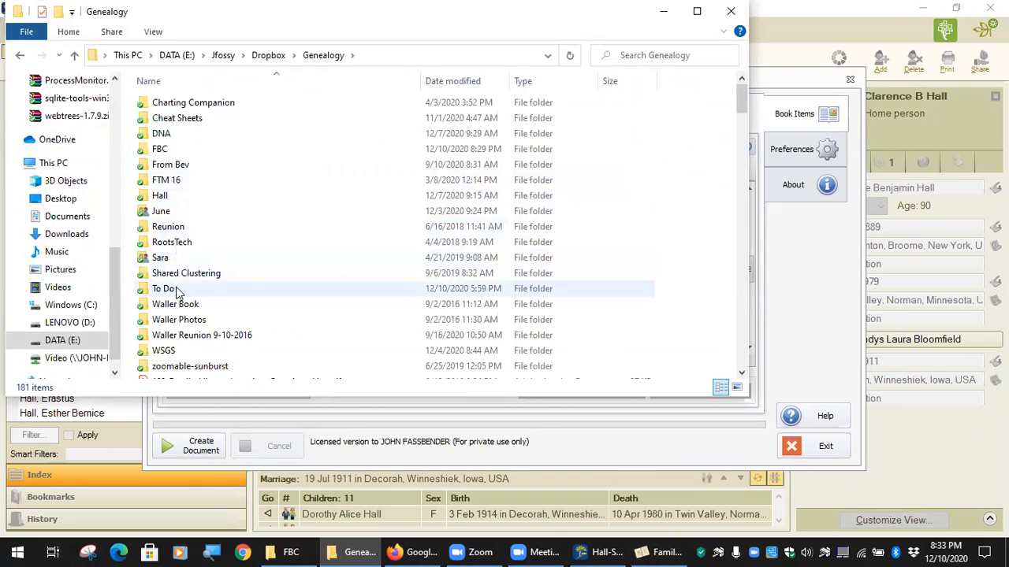
{"action": "left_click", "coordinate": [181, 151]}
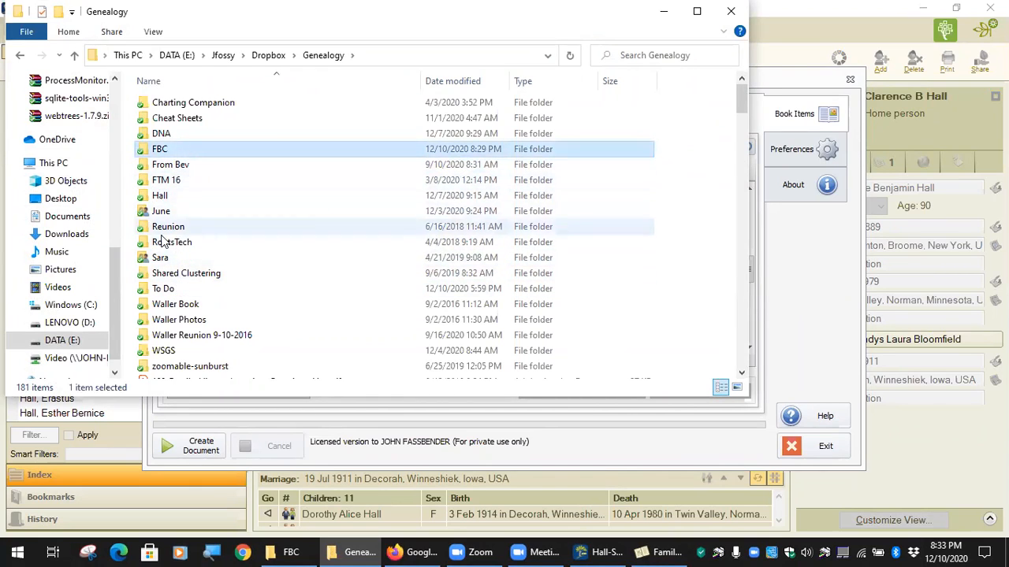
{"action": "scroll", "coordinate": [272, 318], "scroll_direction": "down", "scroll_amount": 1}
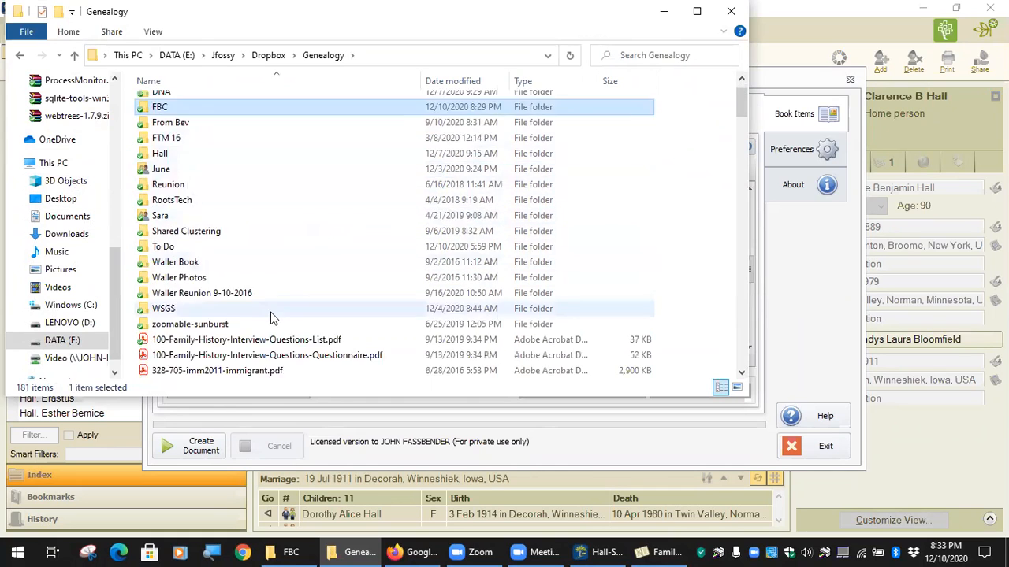
{"action": "scroll", "coordinate": [272, 318], "scroll_direction": "down", "scroll_amount": 10}
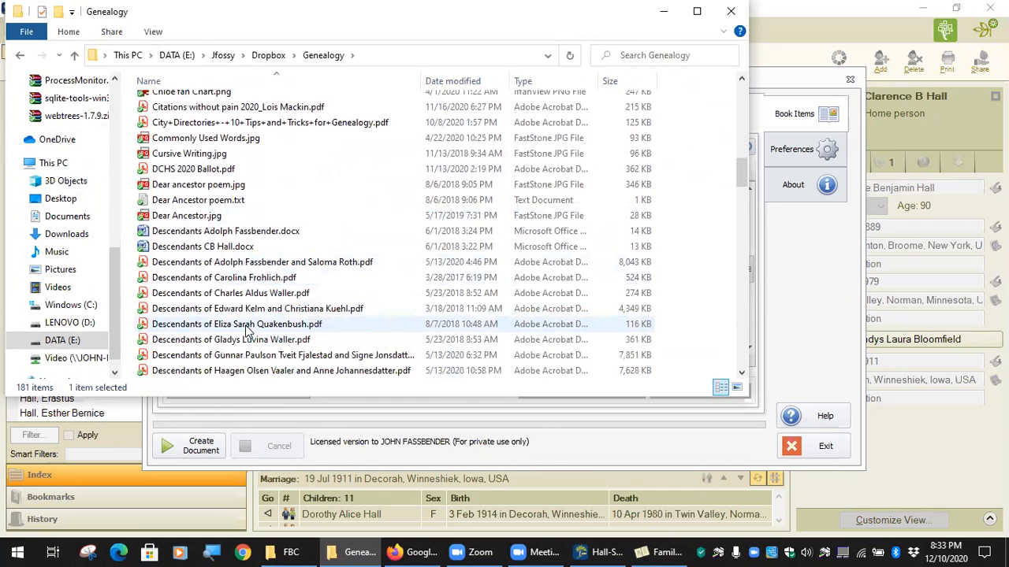
{"action": "left_click", "coordinate": [256, 264]}
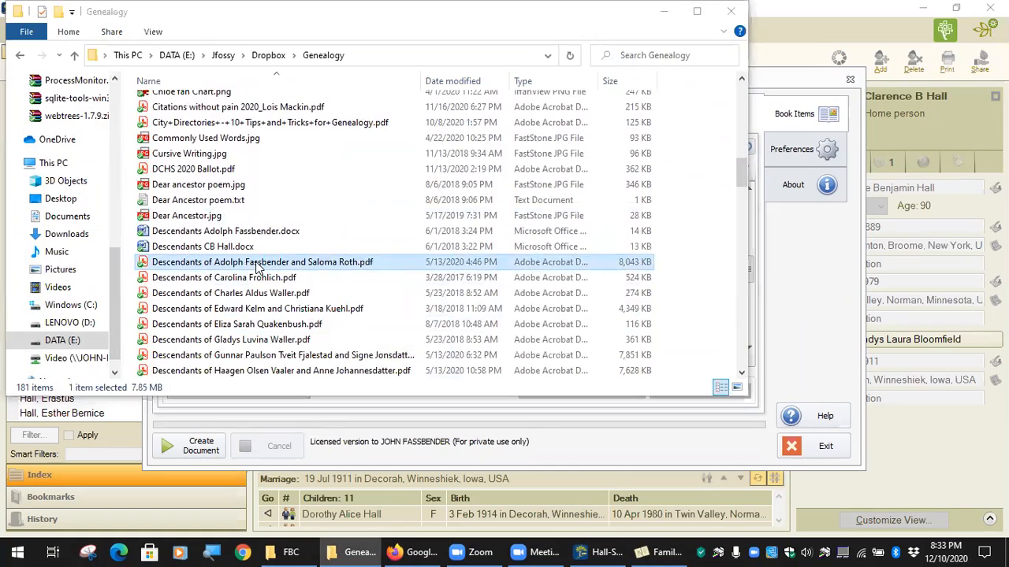
{"action": "double_click", "coordinate": [256, 265]}
{"action": "scroll", "coordinate": [613, 259], "scroll_direction": "down", "scroll_amount": 10}
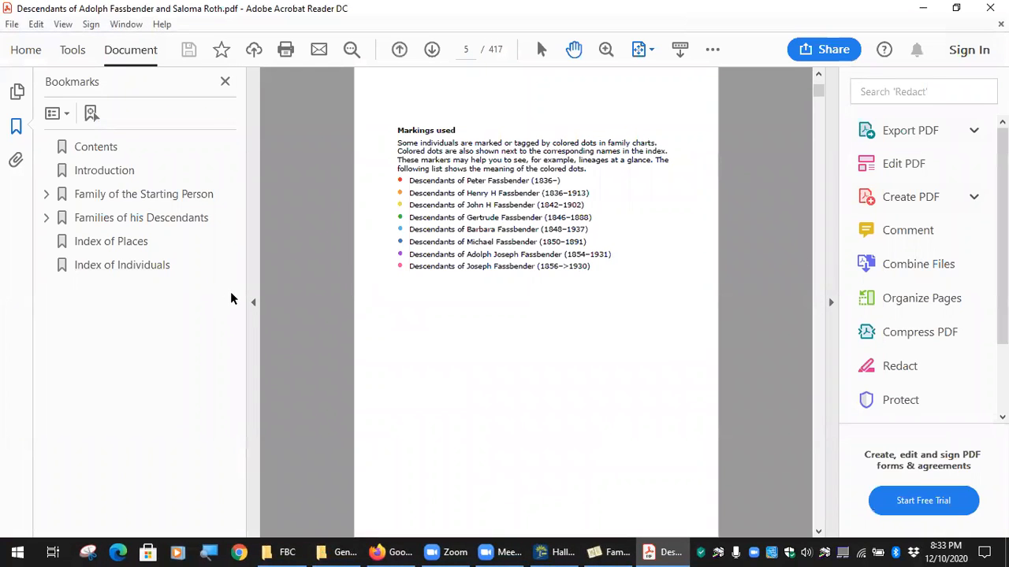
Hide the bookmarks pane and fit the PDF page to the window width.
{"action": "left_click", "coordinate": [254, 301]}
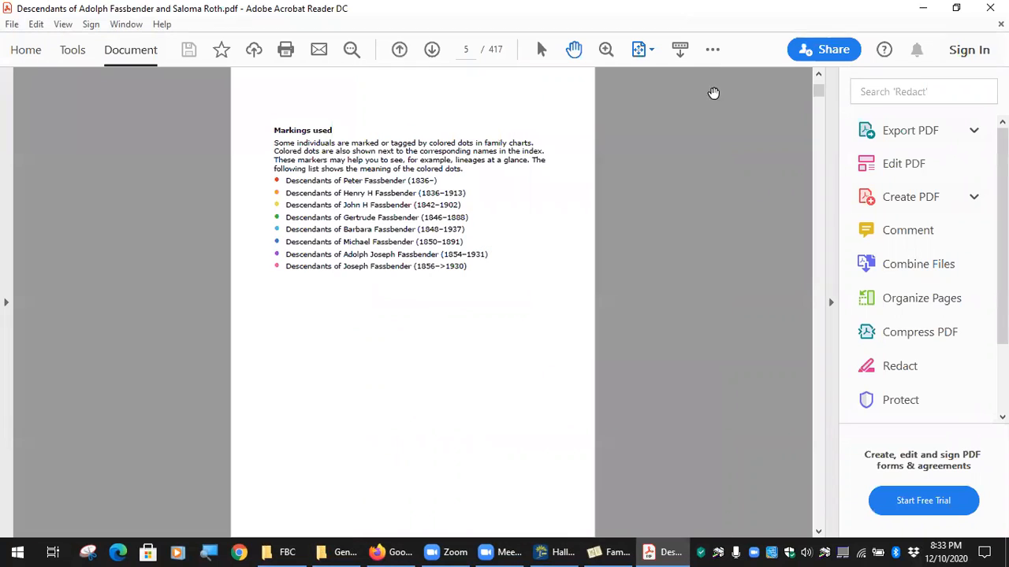
{"action": "left_click", "coordinate": [653, 50]}
{"action": "left_click", "coordinate": [666, 75]}
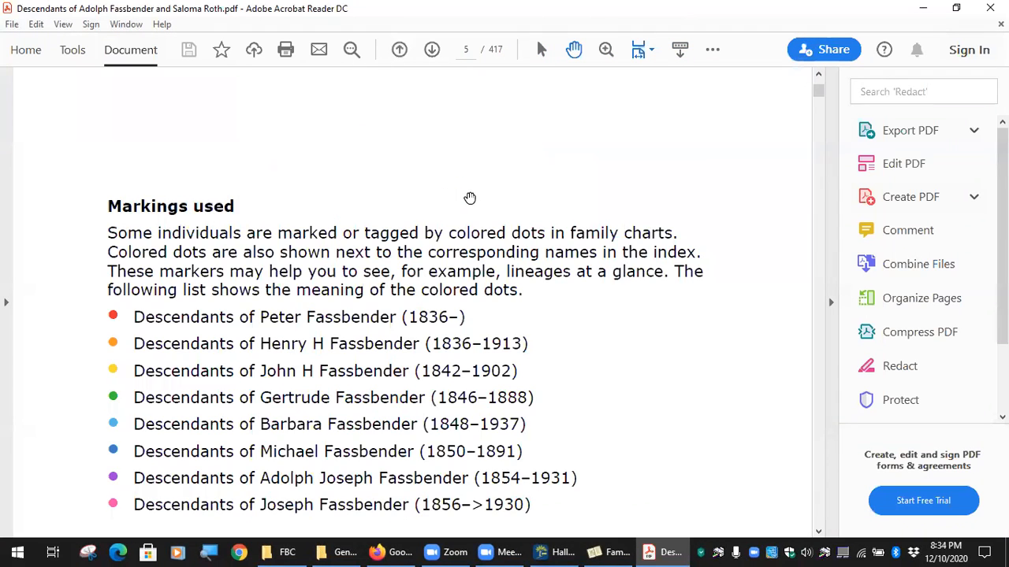
{"action": "scroll", "coordinate": [469, 198], "scroll_direction": "down", "scroll_amount": 2}
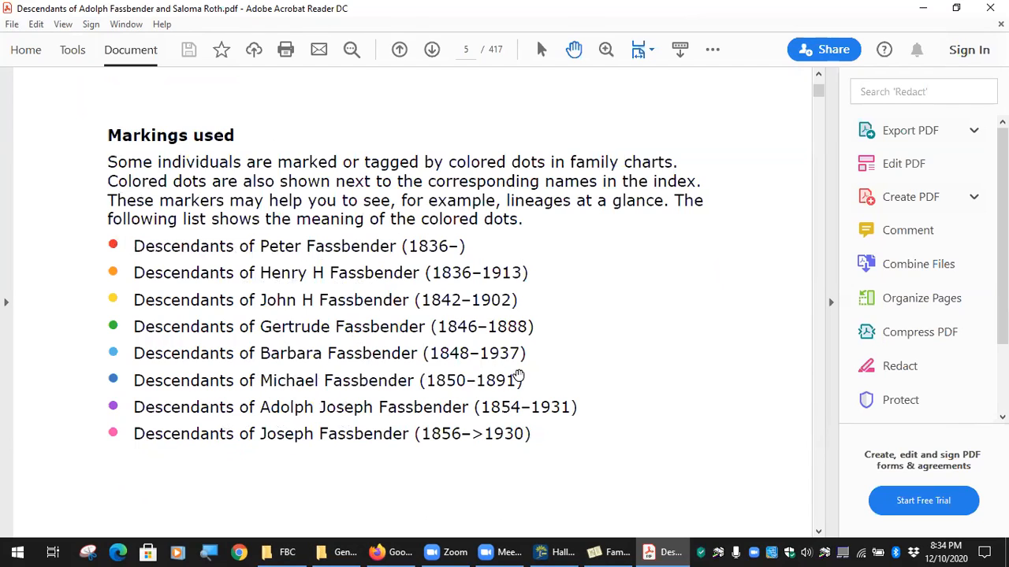
Drag page 5 so the eight-dot Markings used legend is fully visible.
{"action": "left_click_drag", "start_coordinate": [549, 380], "coordinate": [75, 419]}
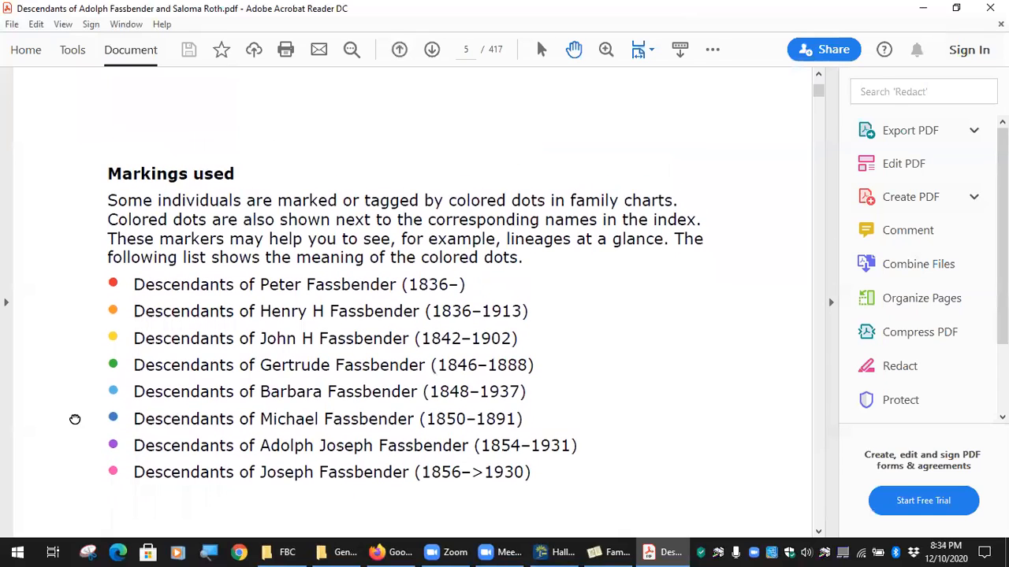
{"action": "scroll", "coordinate": [615, 327], "scroll_direction": "down", "scroll_amount": 2}
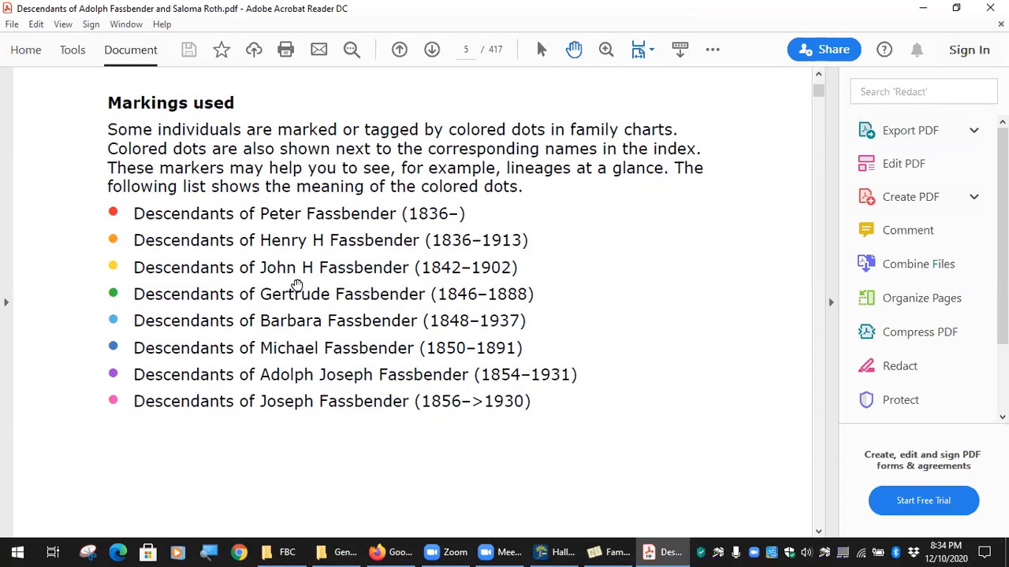
{"action": "left_click_drag", "start_coordinate": [296, 285], "coordinate": [324, 331]}
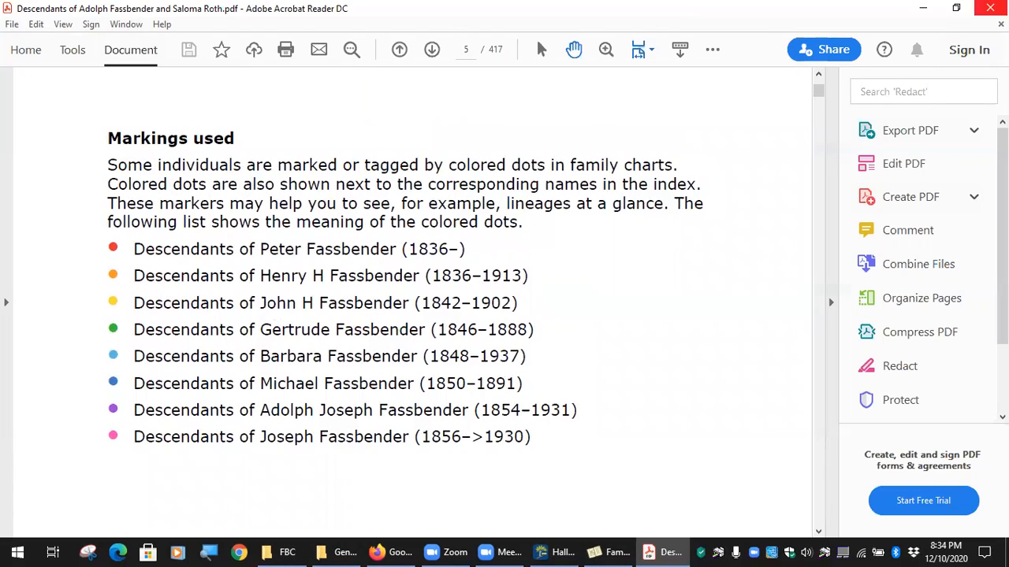
{"action": "left_click", "coordinate": [612, 551]}
Review the Report Style & Format preferences, keeping Multicolored dots and Medium chart markings for now.
{"action": "left_click", "coordinate": [815, 154]}
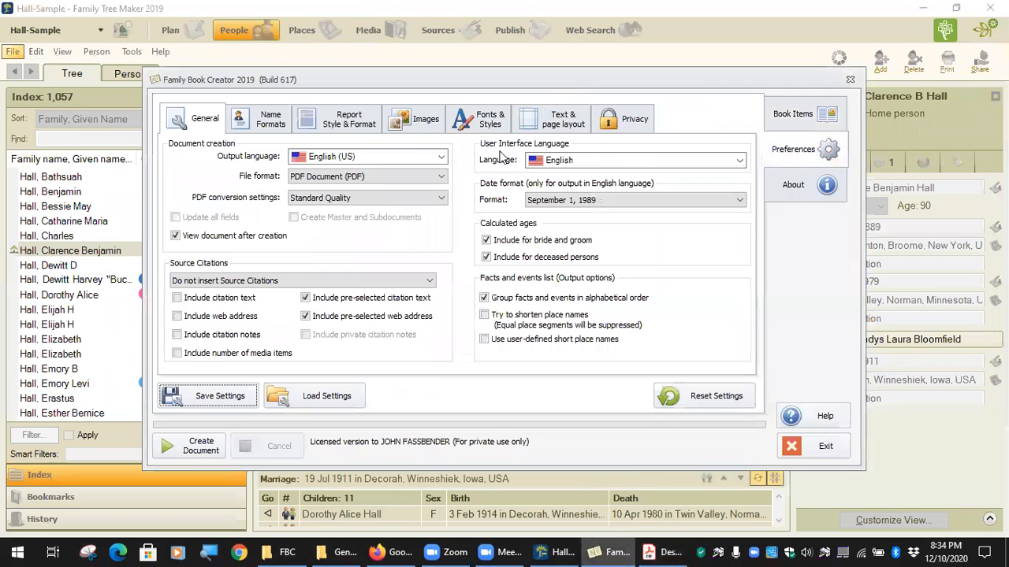
{"action": "left_click", "coordinate": [493, 125]}
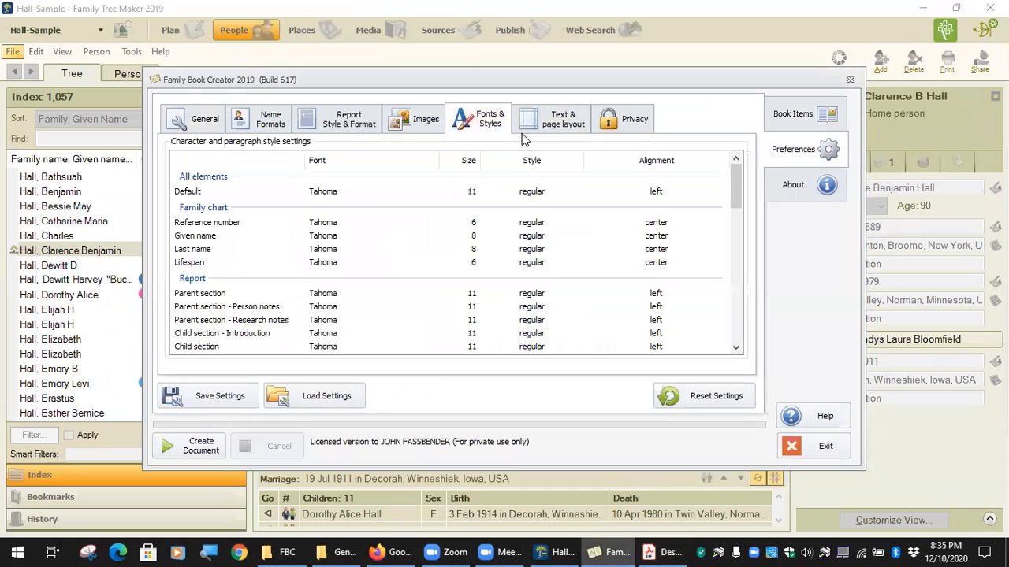
{"action": "left_click", "coordinate": [554, 129]}
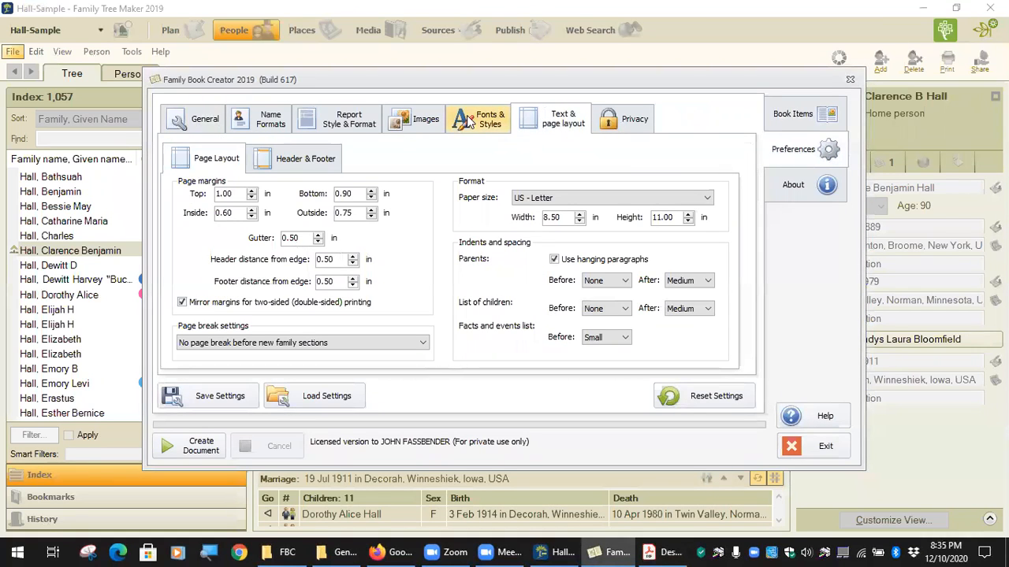
{"action": "left_click", "coordinate": [359, 128]}
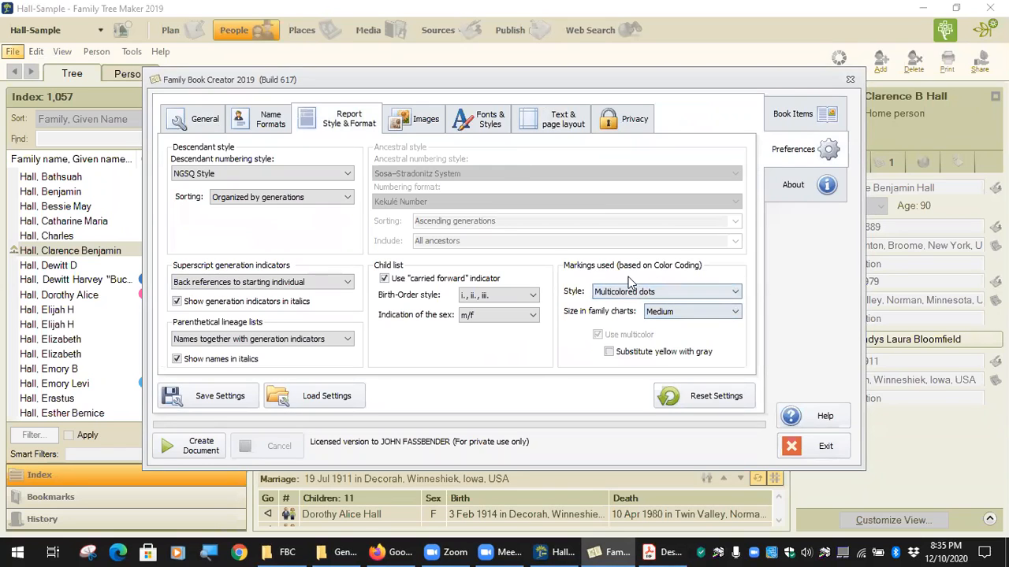
{"action": "left_click", "coordinate": [733, 293]}
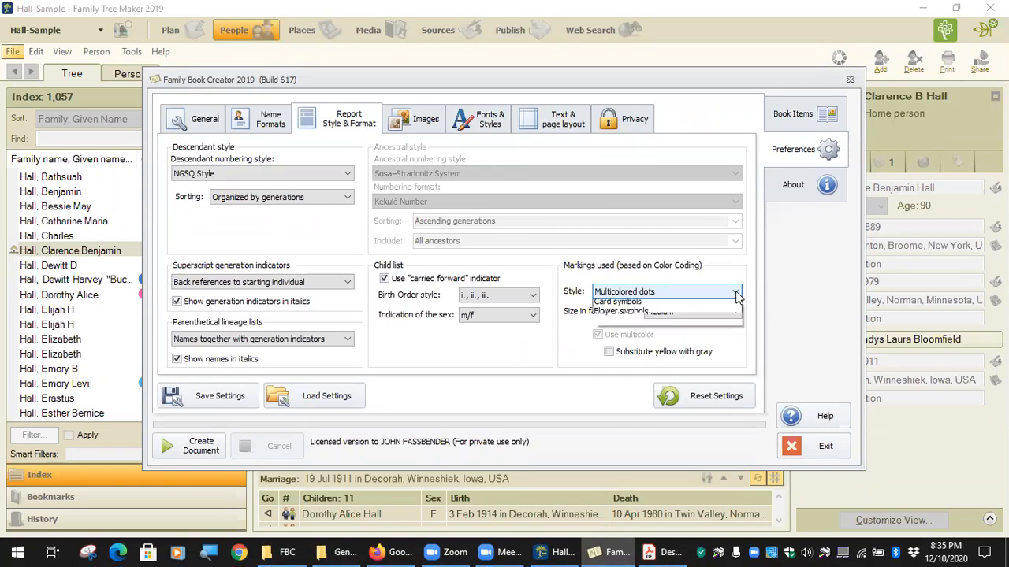
{"action": "left_click", "coordinate": [735, 294]}
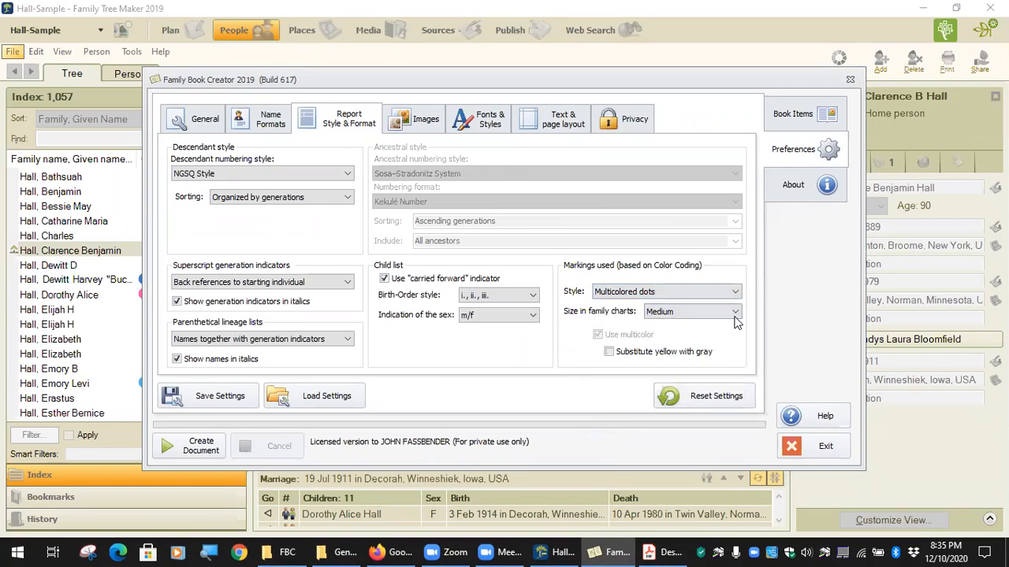
{"action": "left_click", "coordinate": [733, 314]}
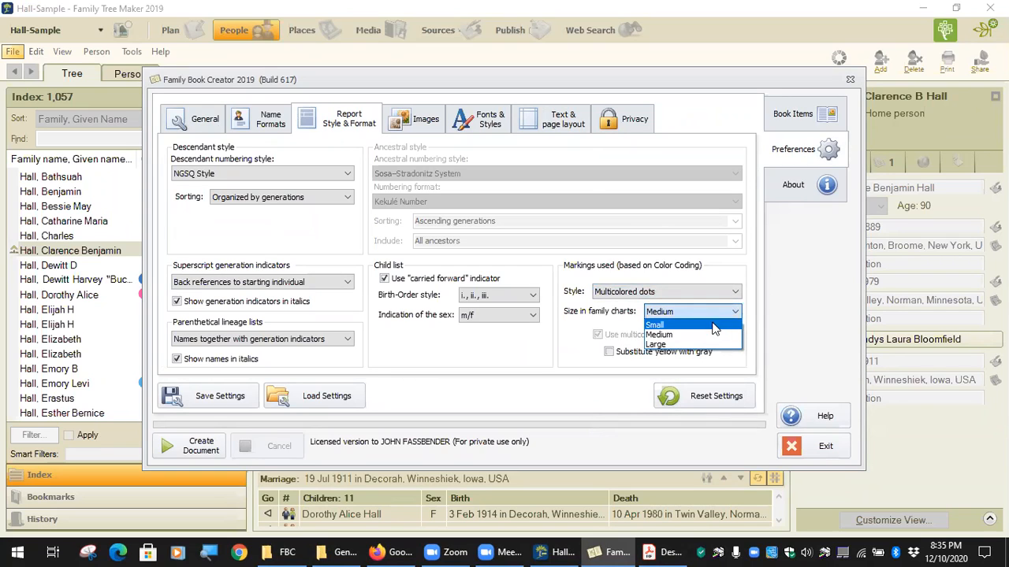
{"action": "left_click", "coordinate": [712, 336]}
Set the Markings Style to Triangle symbols and turn off Use multicolor.
{"action": "left_click", "coordinate": [734, 293]}
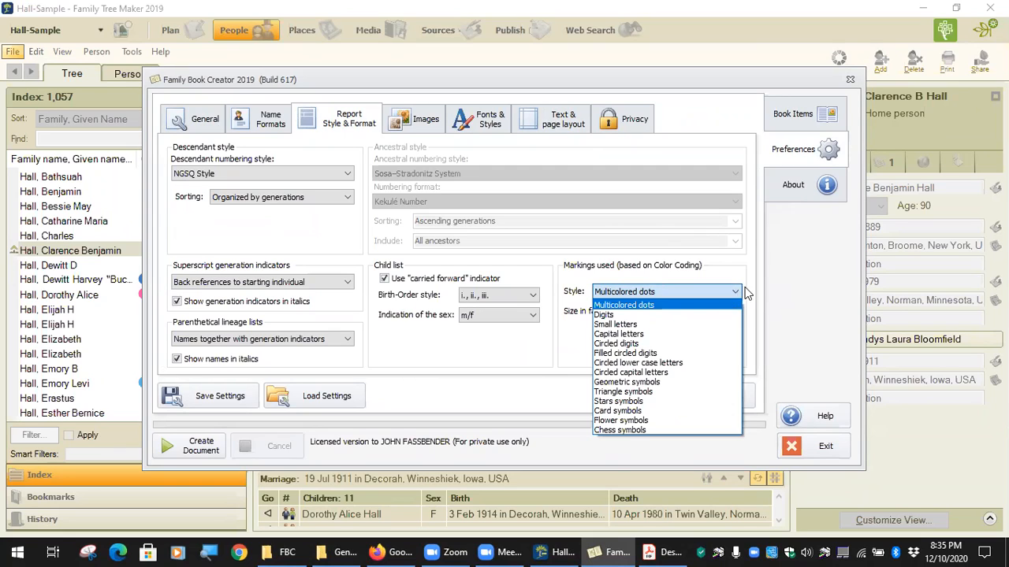
{"action": "left_click", "coordinate": [636, 324]}
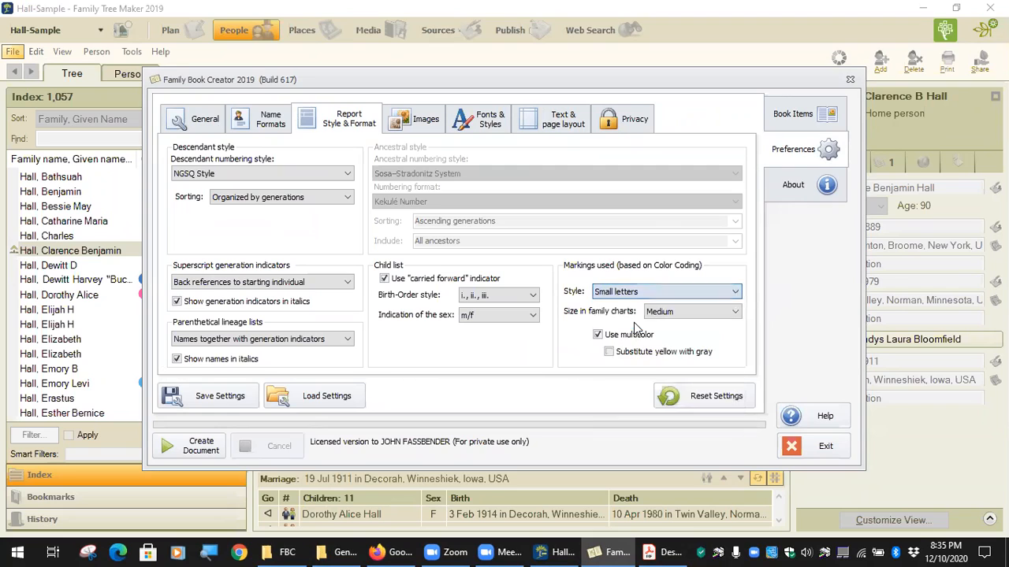
{"action": "left_click", "coordinate": [719, 293]}
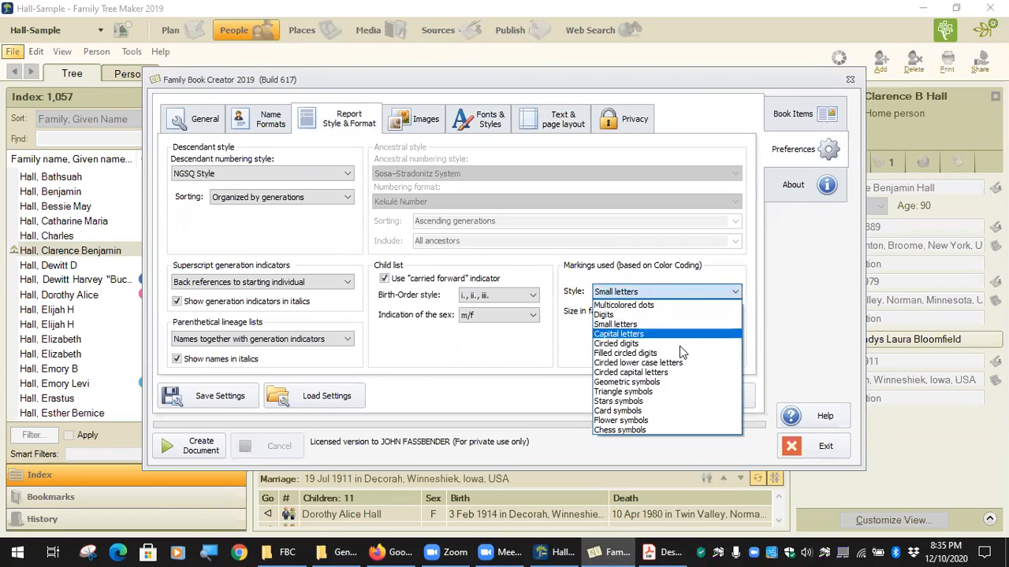
{"action": "left_click", "coordinate": [652, 395]}
{"action": "left_click", "coordinate": [619, 337]}
{"action": "left_click", "coordinate": [620, 337]}
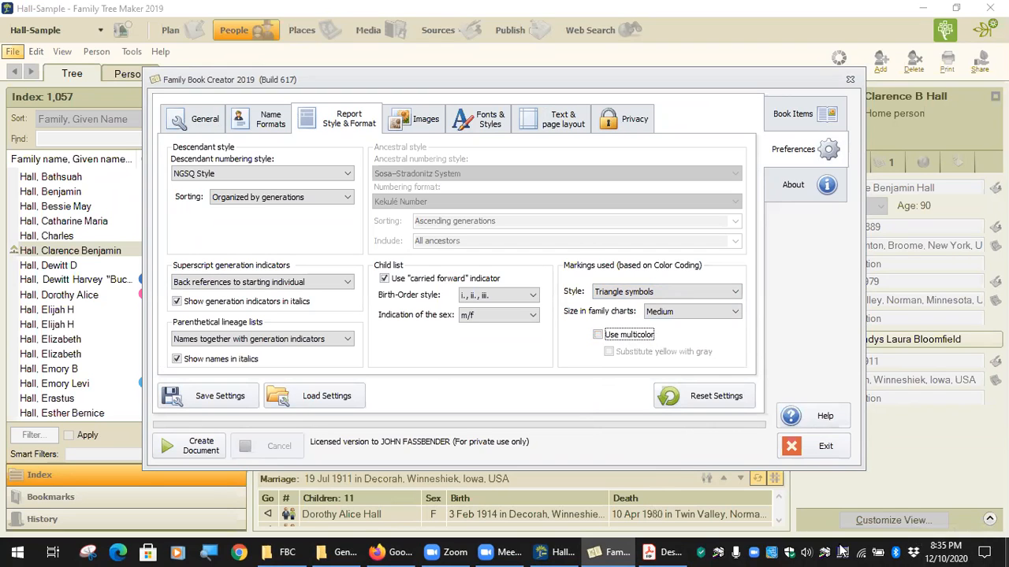
{"action": "left_click", "coordinate": [340, 552]}
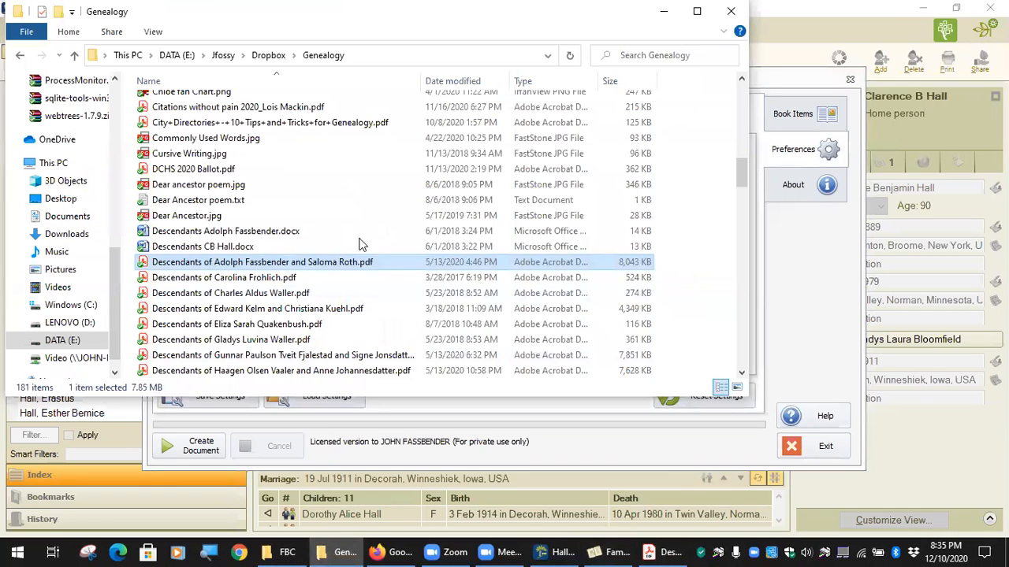
Browse Desktop > Misc > Genealogy > Family Book Creator and open UserGuideFBC2019.pdf.
{"action": "scroll", "coordinate": [81, 249], "scroll_direction": "up", "scroll_amount": 4}
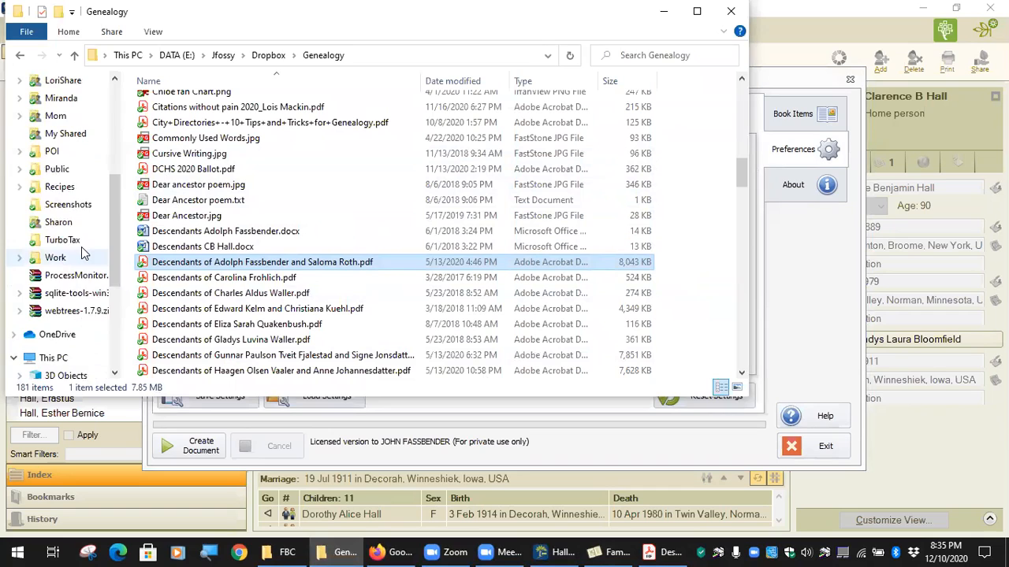
{"action": "scroll", "coordinate": [82, 246], "scroll_direction": "up", "scroll_amount": 4}
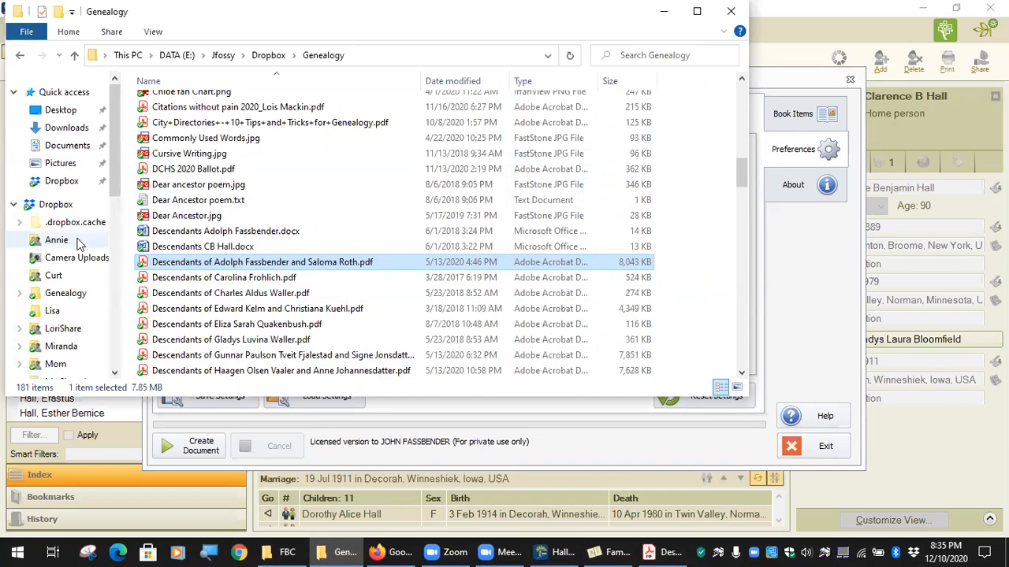
{"action": "left_click", "coordinate": [62, 109]}
{"action": "left_click", "coordinate": [163, 197]}
{"action": "double_click", "coordinate": [163, 197]}
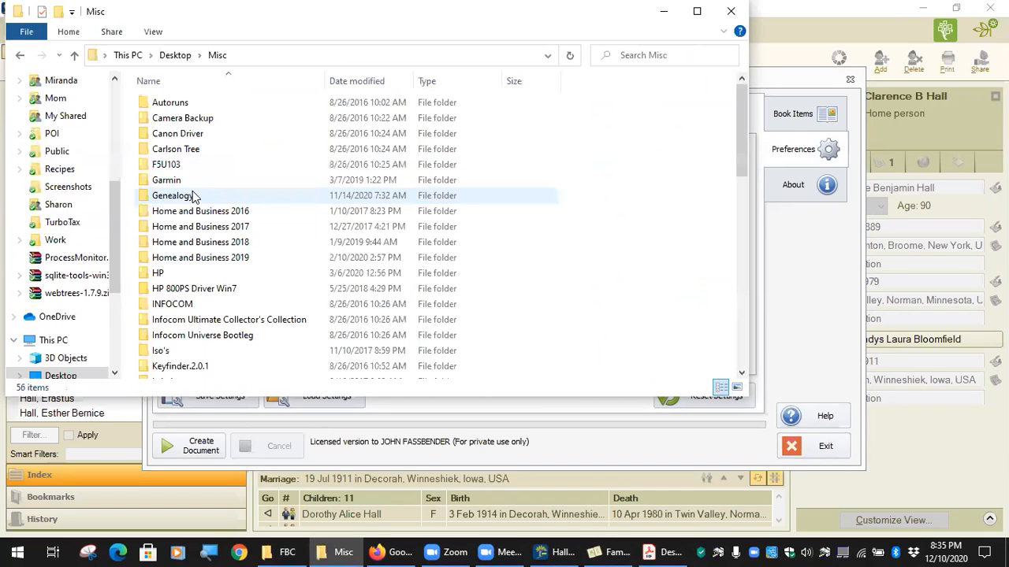
{"action": "left_click", "coordinate": [182, 201]}
{"action": "double_click", "coordinate": [183, 199]}
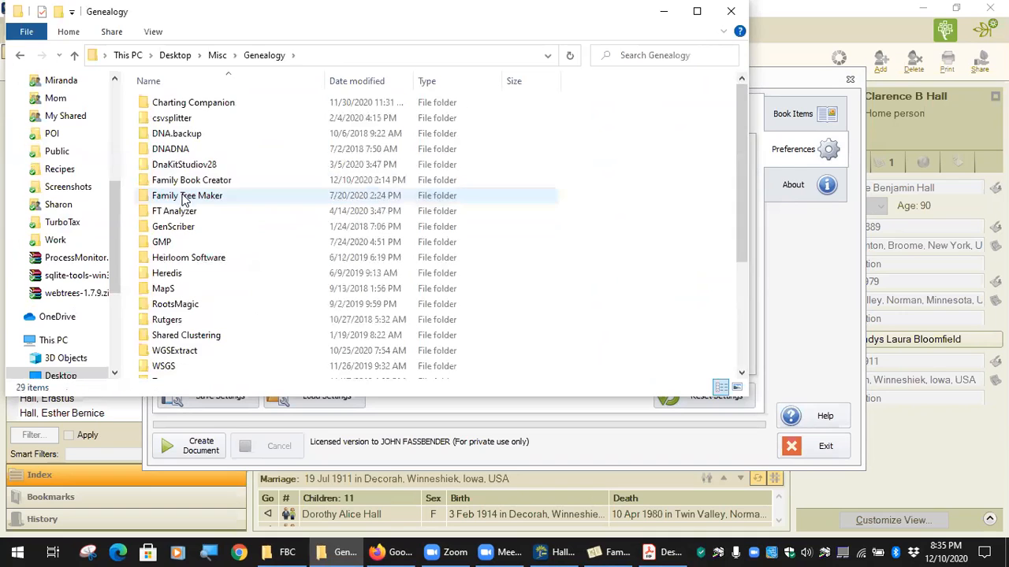
{"action": "double_click", "coordinate": [197, 181]}
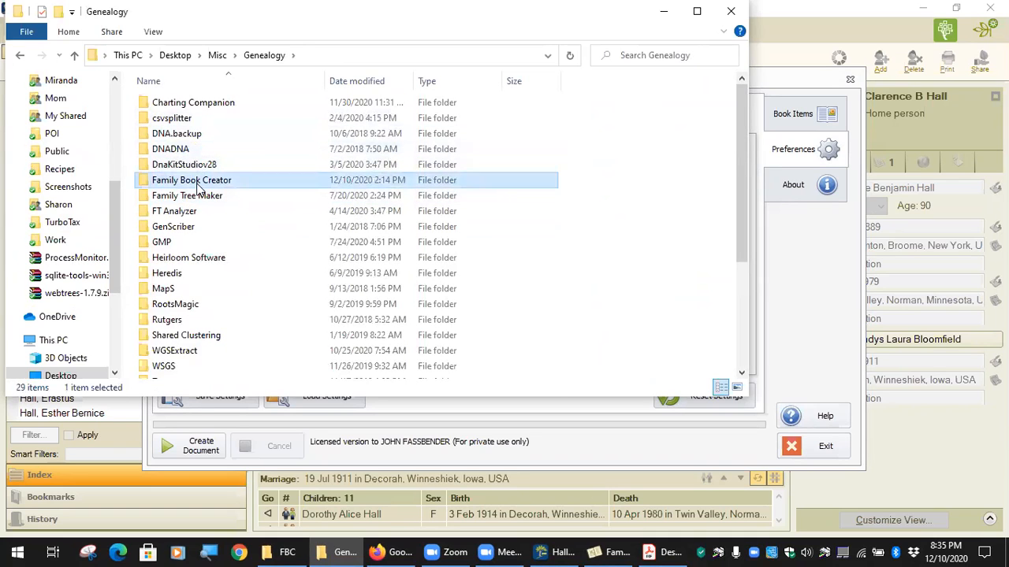
{"action": "double_click", "coordinate": [203, 228]}
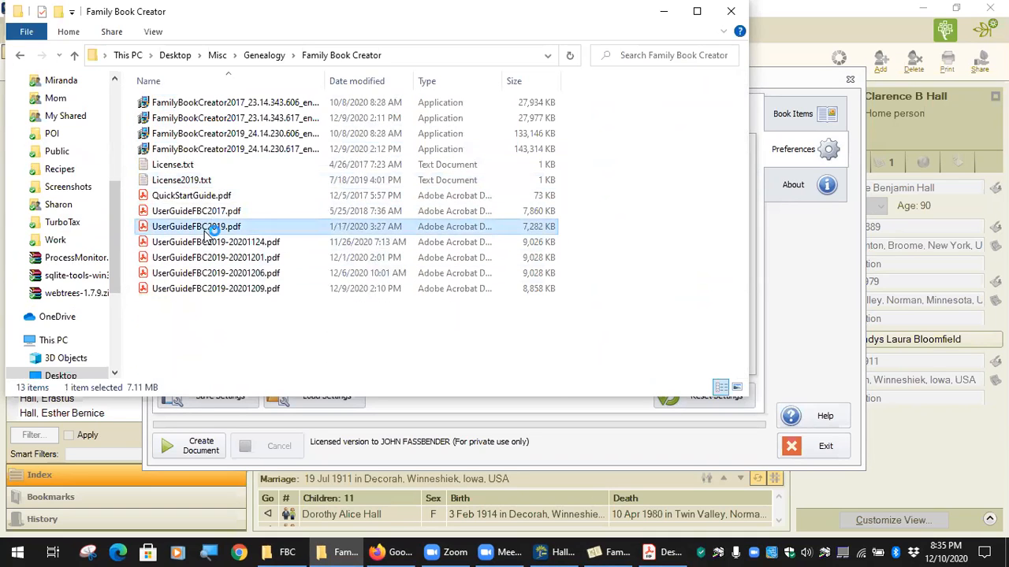
Search the user guide for 'color' and step through the matches.
{"action": "scroll", "coordinate": [597, 261], "scroll_direction": "down", "scroll_amount": 20}
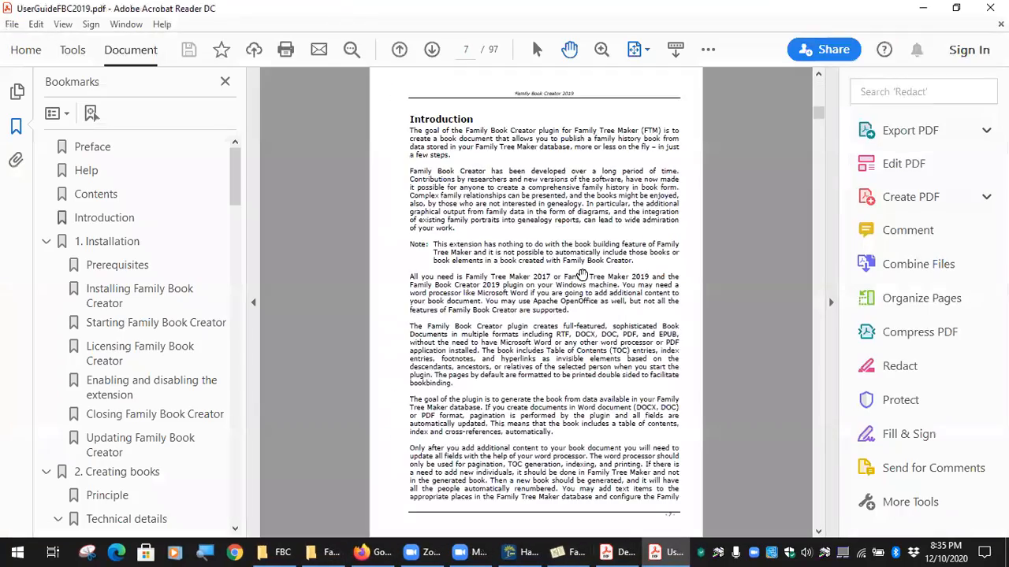
{"action": "scroll", "coordinate": [187, 349], "scroll_direction": "down", "scroll_amount": 10}
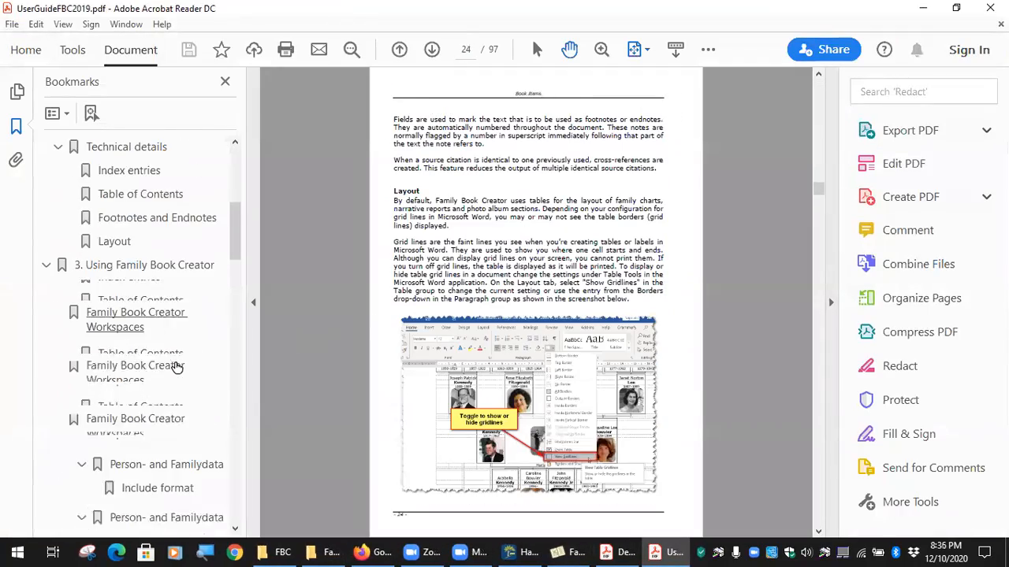
{"action": "scroll", "coordinate": [174, 368], "scroll_direction": "down", "scroll_amount": 5}
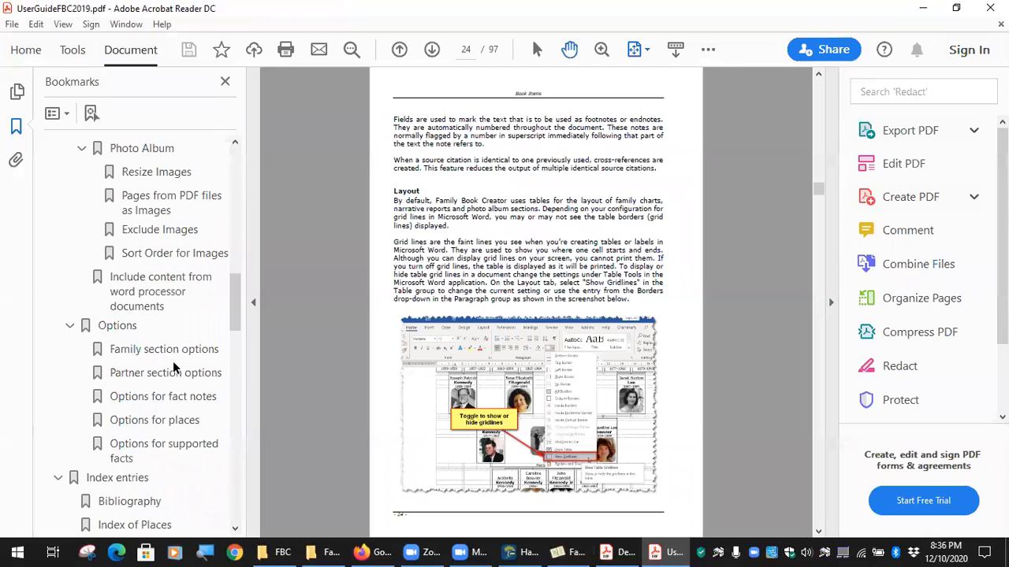
{"action": "scroll", "coordinate": [161, 308], "scroll_direction": "down", "scroll_amount": 3}
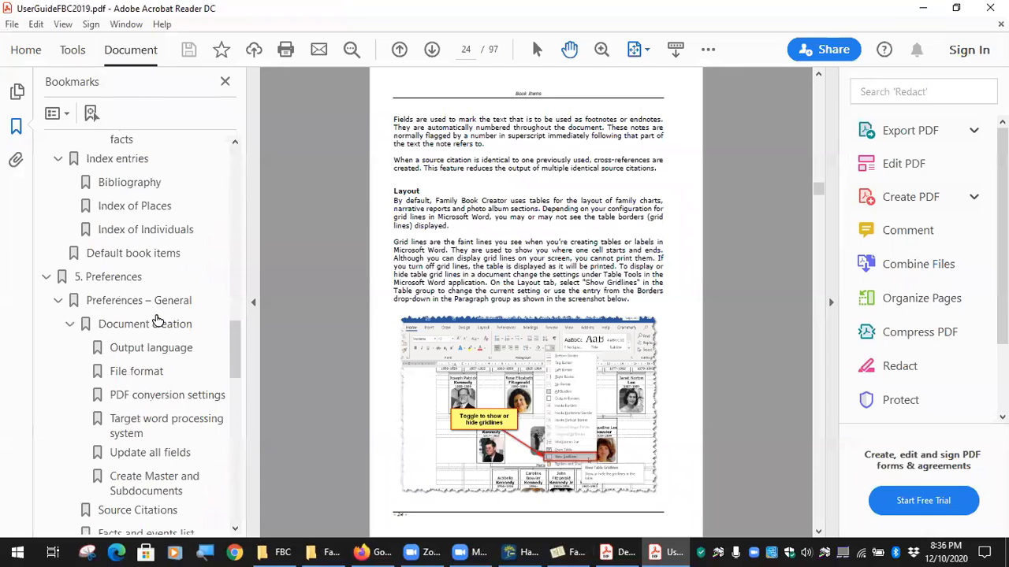
{"action": "scroll", "coordinate": [159, 356], "scroll_direction": "down", "scroll_amount": 3}
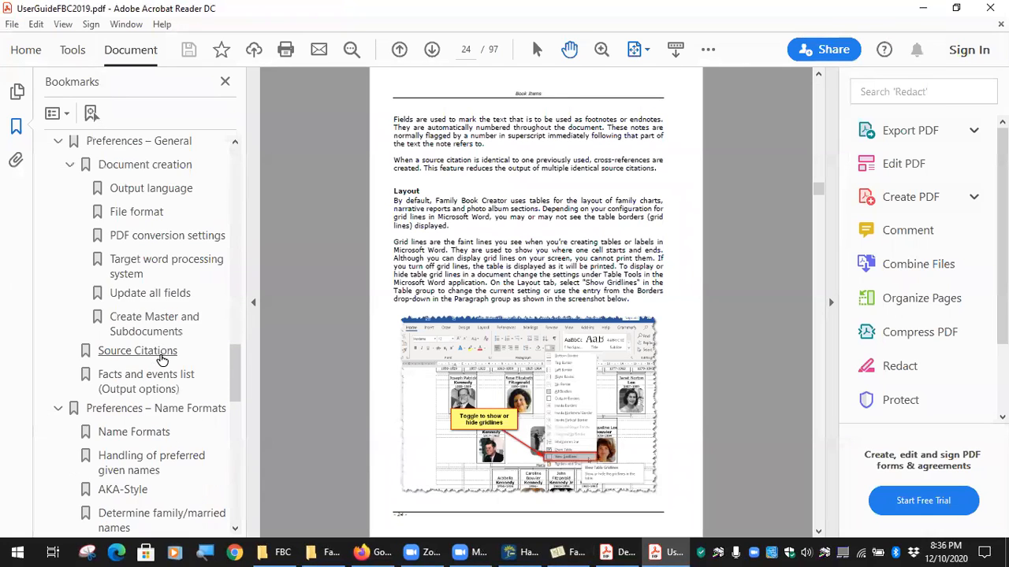
{"action": "key", "text": "ctrl+f"}
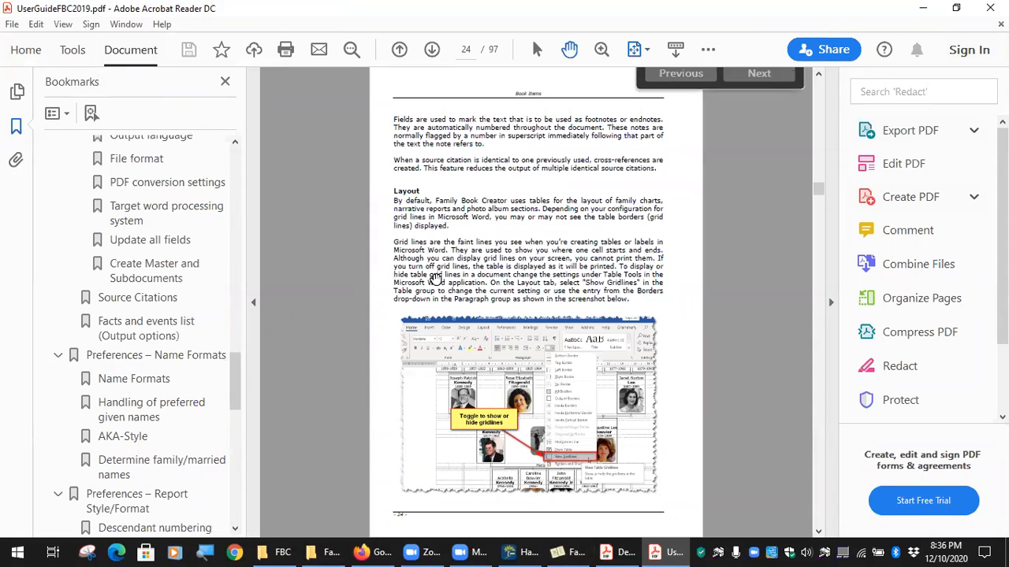
{"action": "type", "text": "color"}
{"action": "key", "text": "Return"}
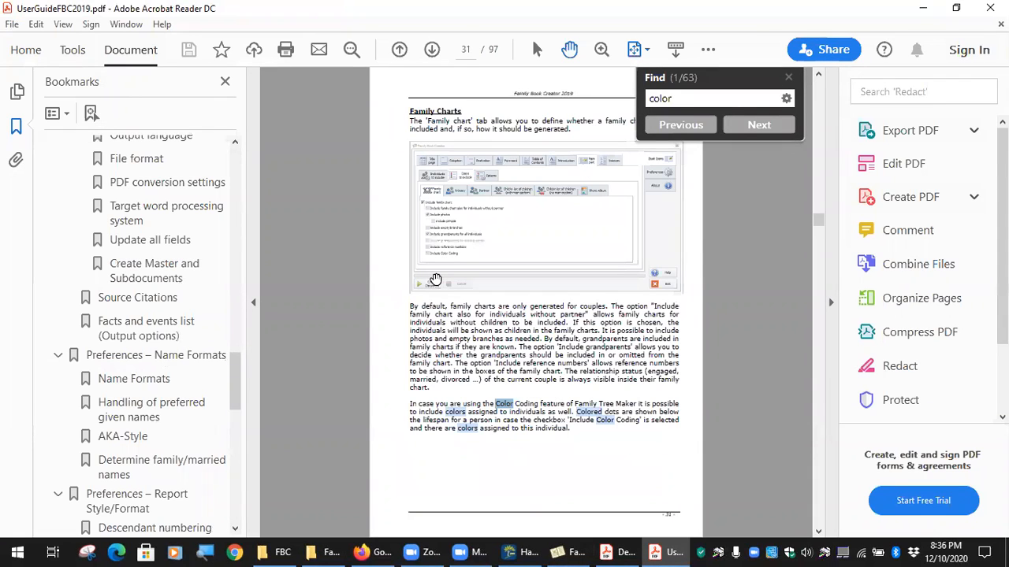
{"action": "left_click", "coordinate": [761, 128]}
{"action": "left_click", "coordinate": [761, 129]}
{"action": "left_click", "coordinate": [759, 129]}
{"action": "left_click", "coordinate": [759, 129]}
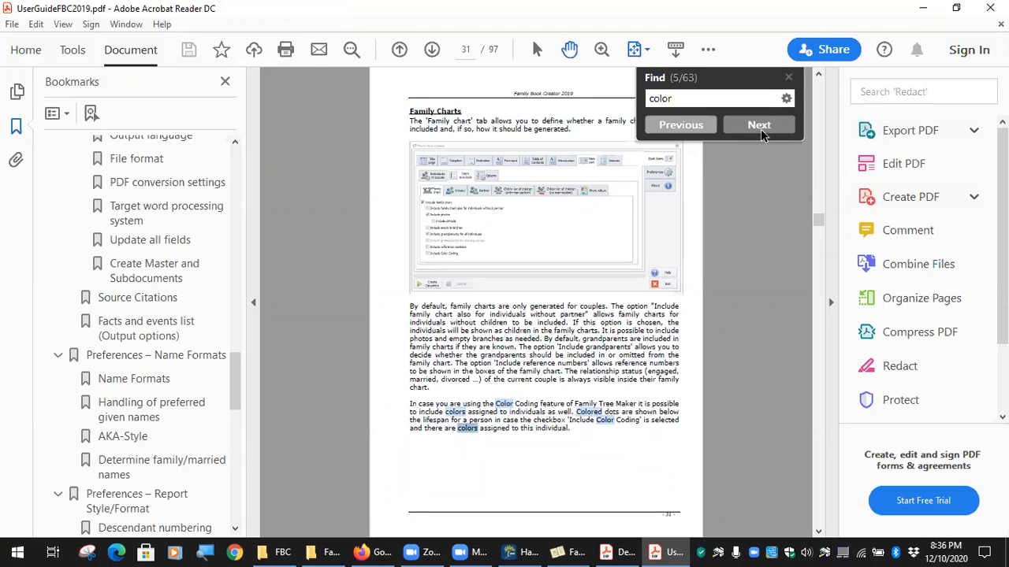
{"action": "left_click", "coordinate": [759, 129]}
Read the Markings used section on page 63 at fit-to-width with side panes collapsed.
{"action": "scroll", "coordinate": [622, 268], "scroll_direction": "down", "scroll_amount": 2}
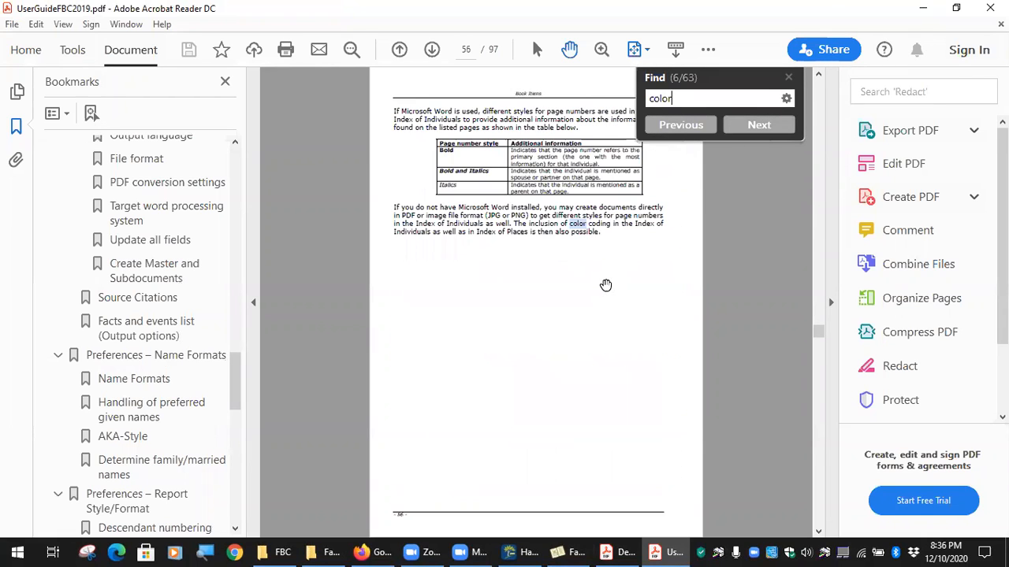
{"action": "scroll", "coordinate": [605, 285], "scroll_direction": "down", "scroll_amount": 1}
{"action": "scroll", "coordinate": [606, 285], "scroll_direction": "down", "scroll_amount": 6}
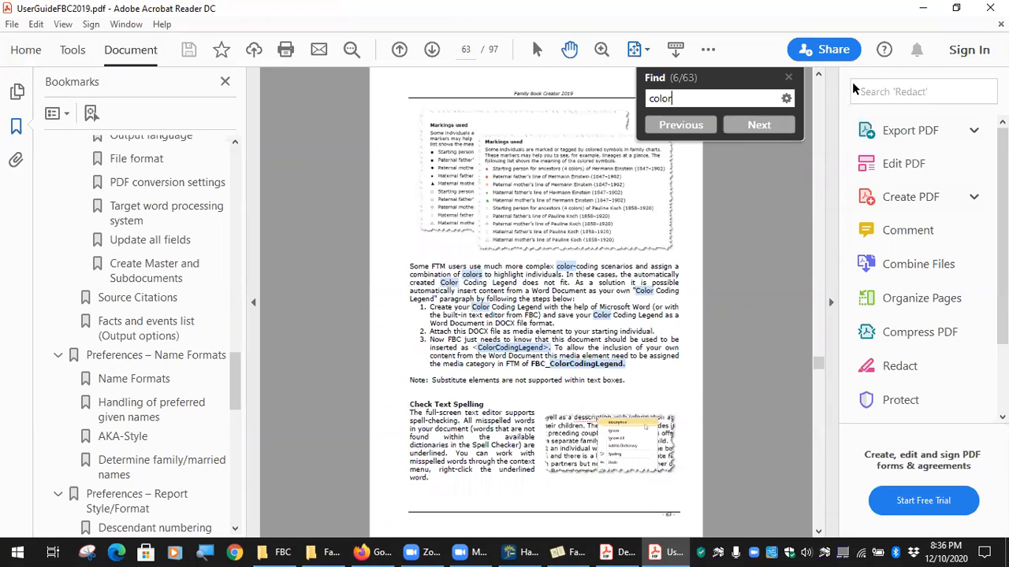
{"action": "left_click", "coordinate": [643, 49]}
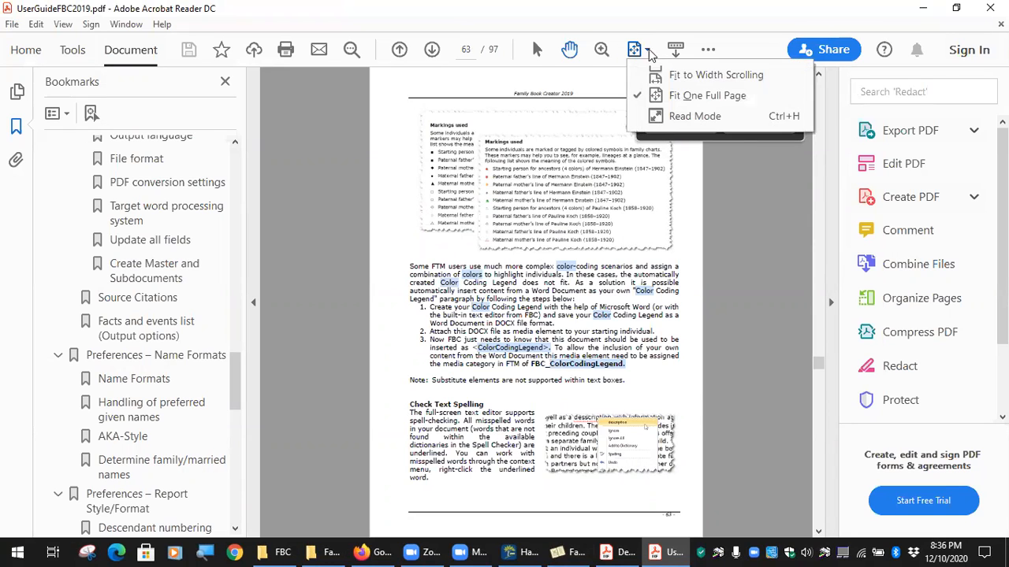
{"action": "left_click", "coordinate": [670, 77]}
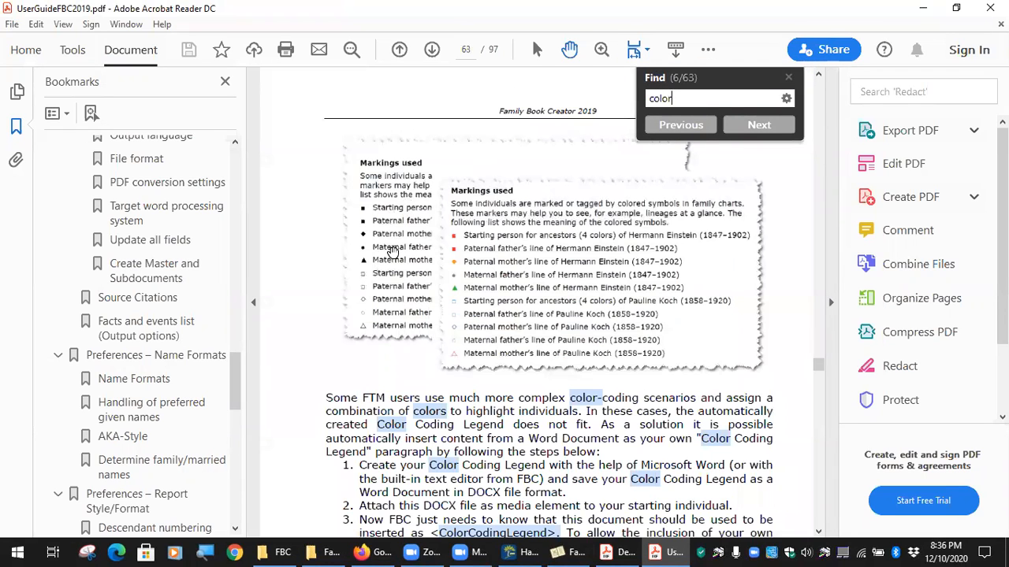
{"action": "scroll", "coordinate": [382, 241], "scroll_direction": "up", "scroll_amount": 1}
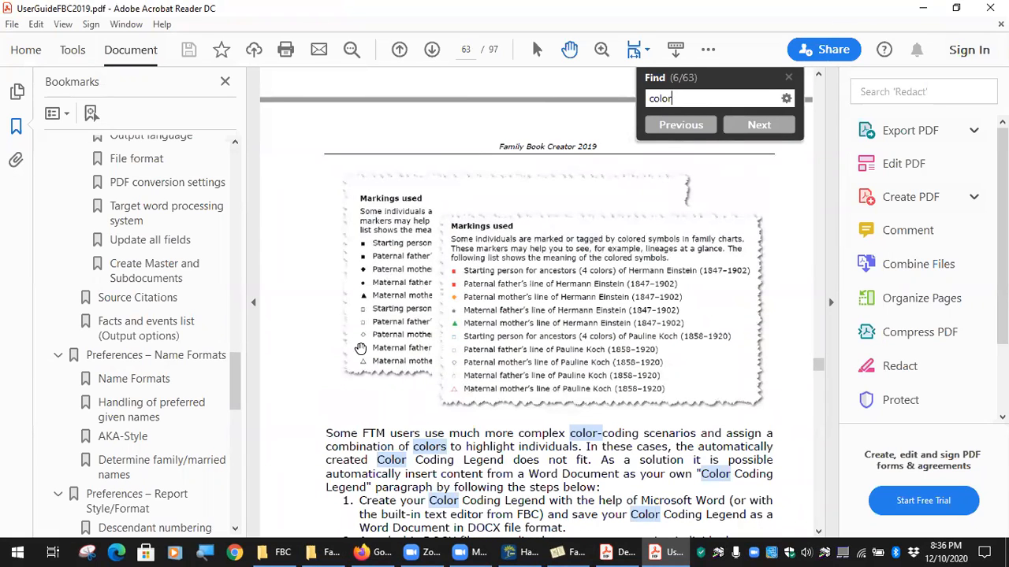
{"action": "left_click", "coordinate": [253, 303]}
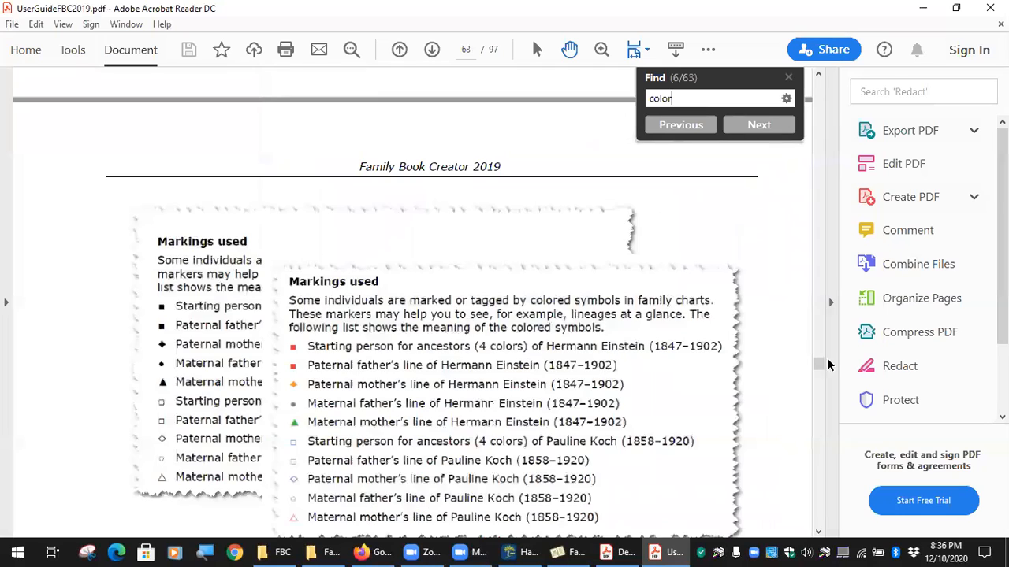
{"action": "left_click", "coordinate": [827, 302]}
{"action": "scroll", "coordinate": [196, 349], "scroll_direction": "down", "scroll_amount": 2}
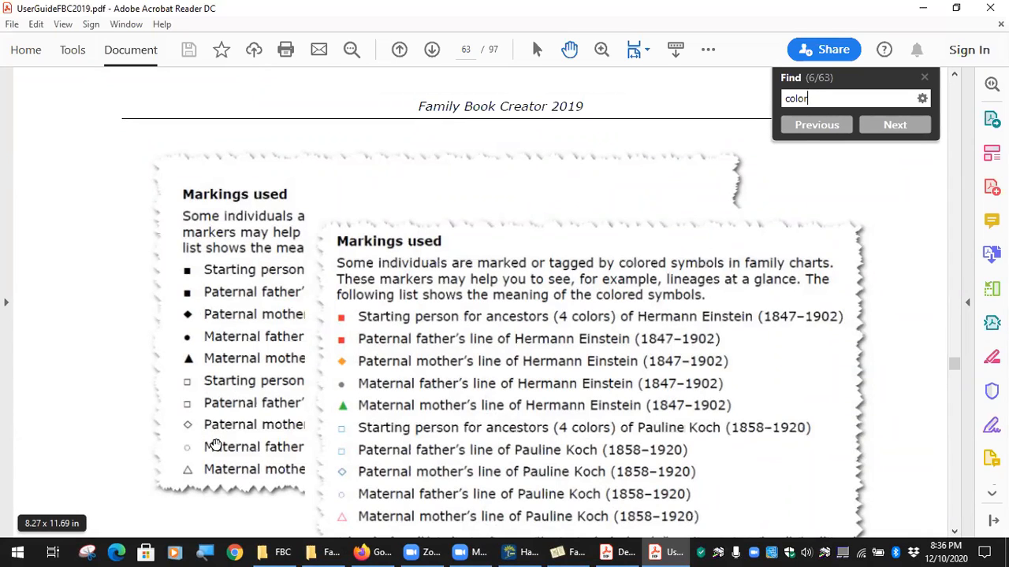
{"action": "scroll", "coordinate": [654, 341], "scroll_direction": "down", "scroll_amount": 5}
{"action": "scroll", "coordinate": [654, 342], "scroll_direction": "up", "scroll_amount": 3}
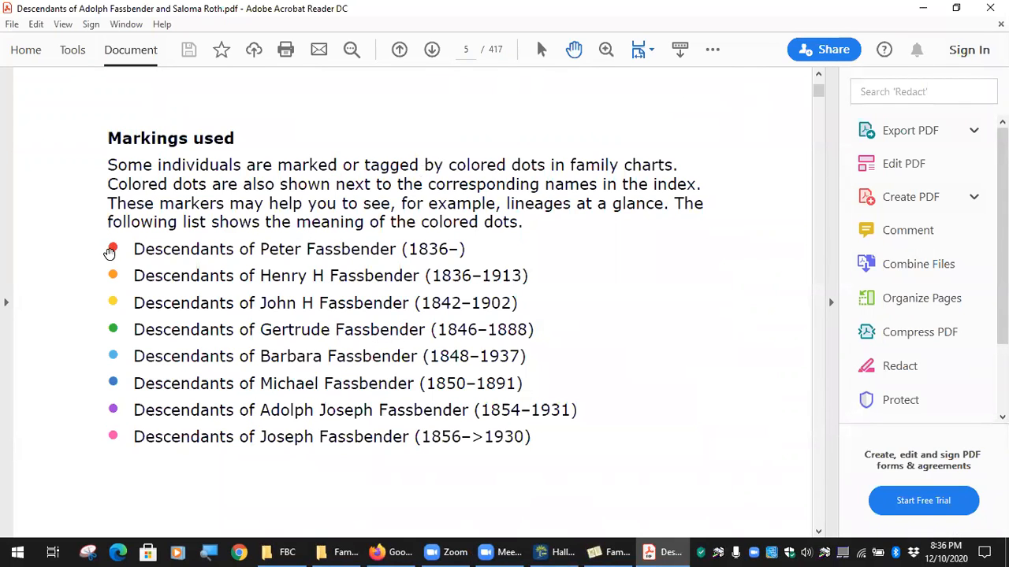
{"action": "left_click", "coordinate": [608, 552]}
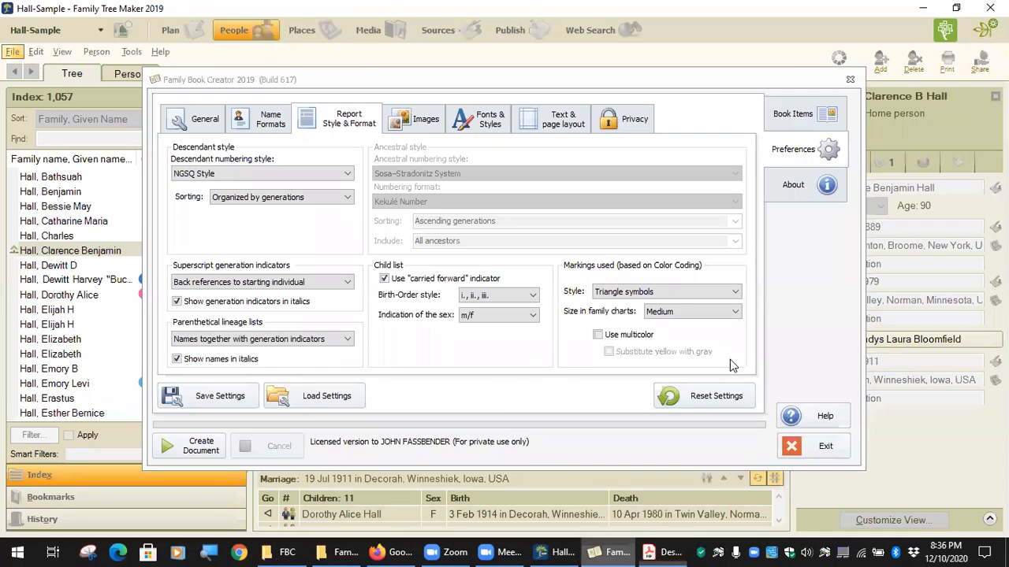
Exit Family Book Creator, check the Color Coding choices, and return to the Descendants PDF.
{"action": "left_click", "coordinate": [819, 446]}
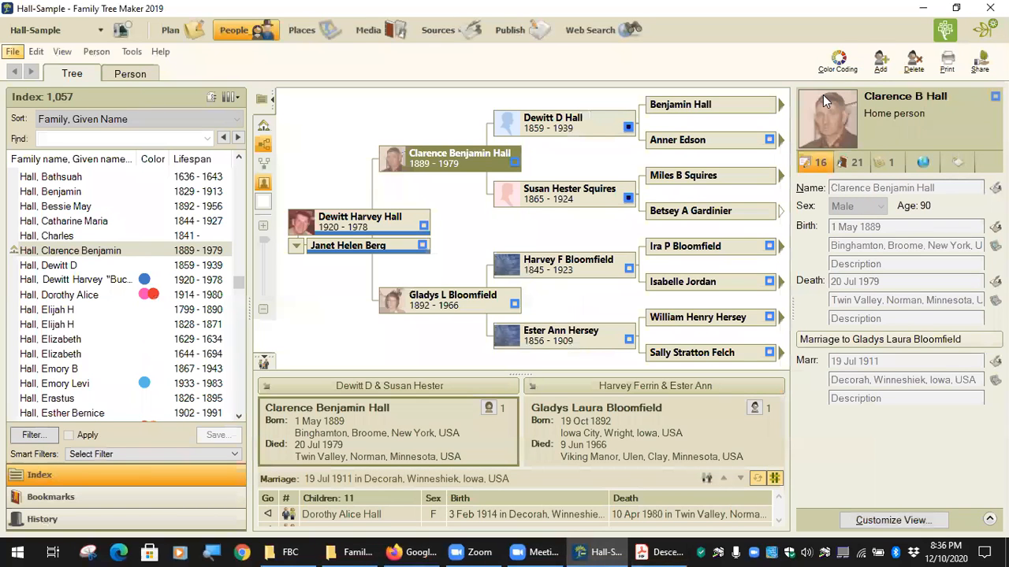
{"action": "left_click", "coordinate": [840, 69]}
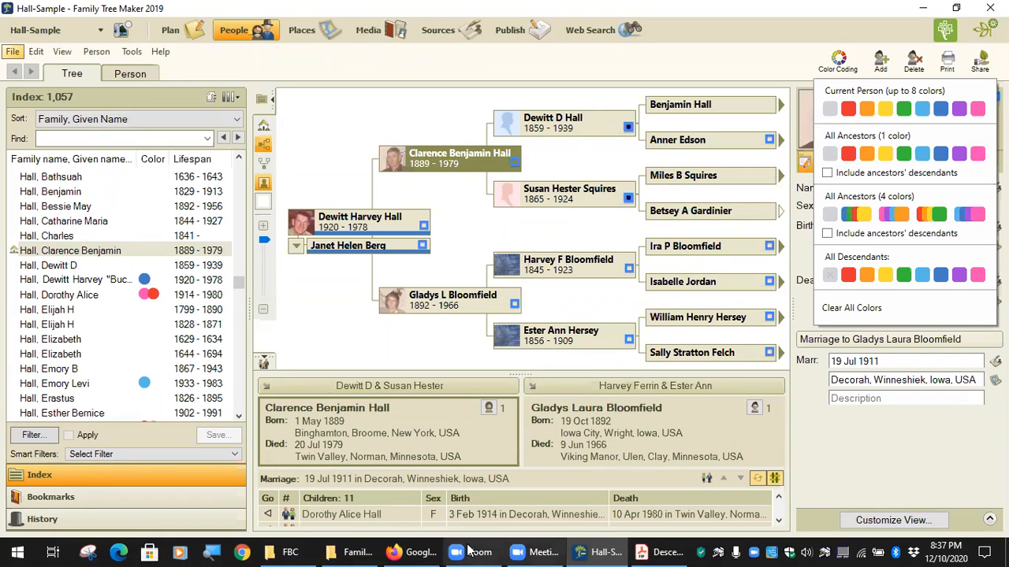
{"action": "left_click", "coordinate": [638, 551]}
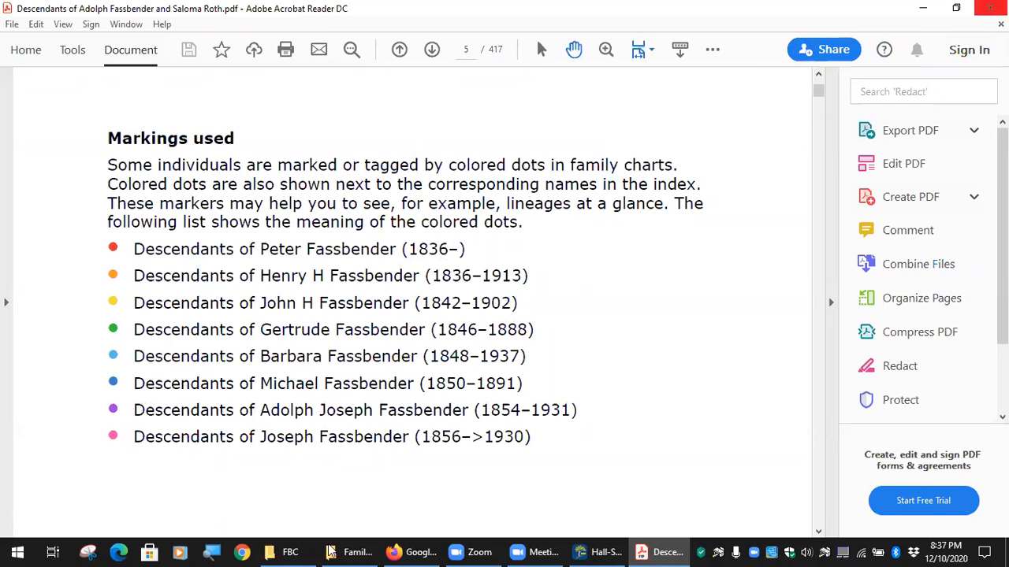
Go up to Dropbox, sort by date modified, and open the FBC Media and Facts PDF.
{"action": "left_click", "coordinate": [284, 552]}
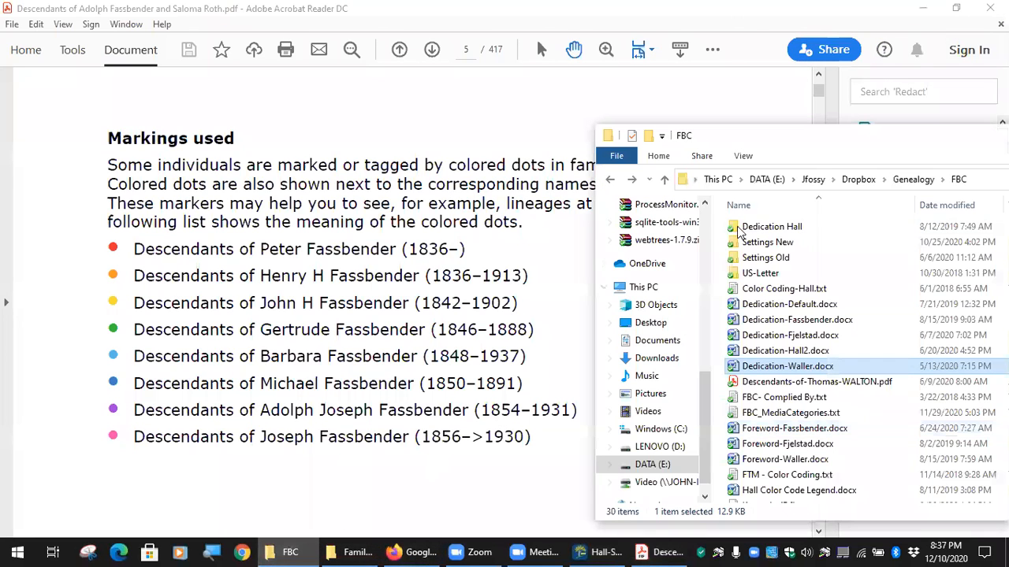
{"action": "left_click", "coordinate": [859, 179]}
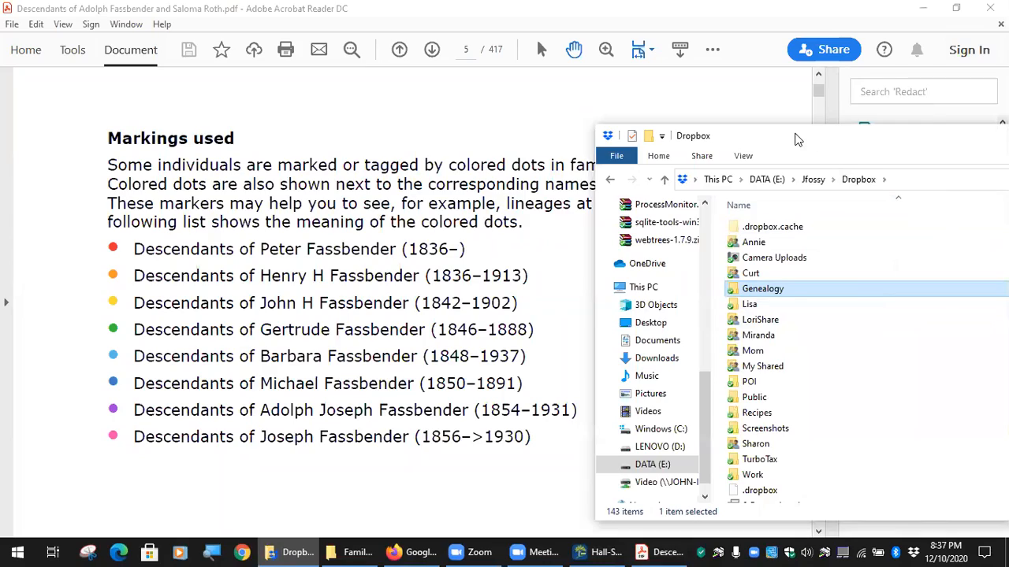
{"action": "left_click_drag", "start_coordinate": [796, 139], "coordinate": [389, 132]}
{"action": "left_click", "coordinate": [721, 202]}
{"action": "scroll", "coordinate": [440, 387], "scroll_direction": "up", "scroll_amount": 20}
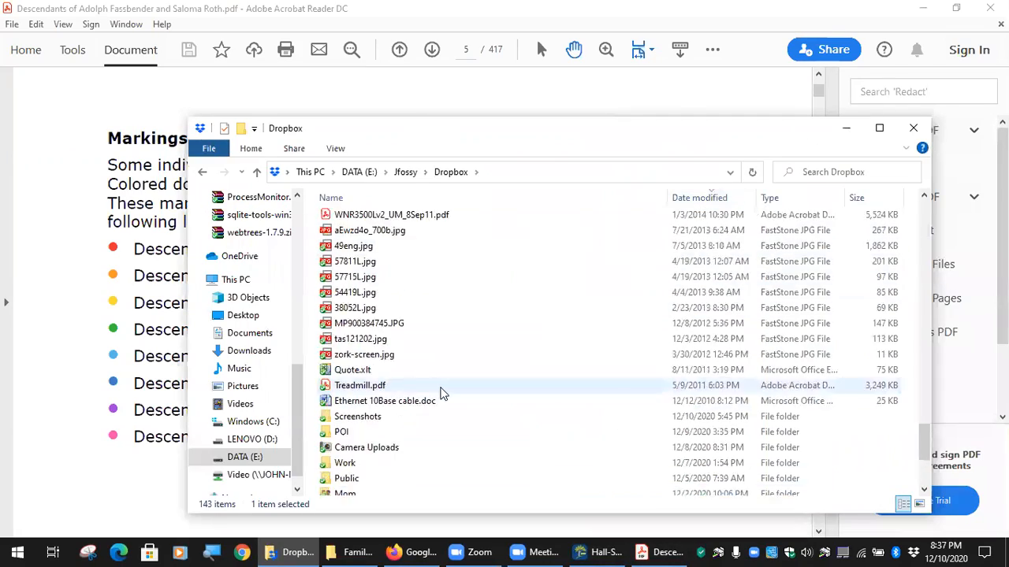
{"action": "scroll", "coordinate": [441, 385], "scroll_direction": "up", "scroll_amount": 5}
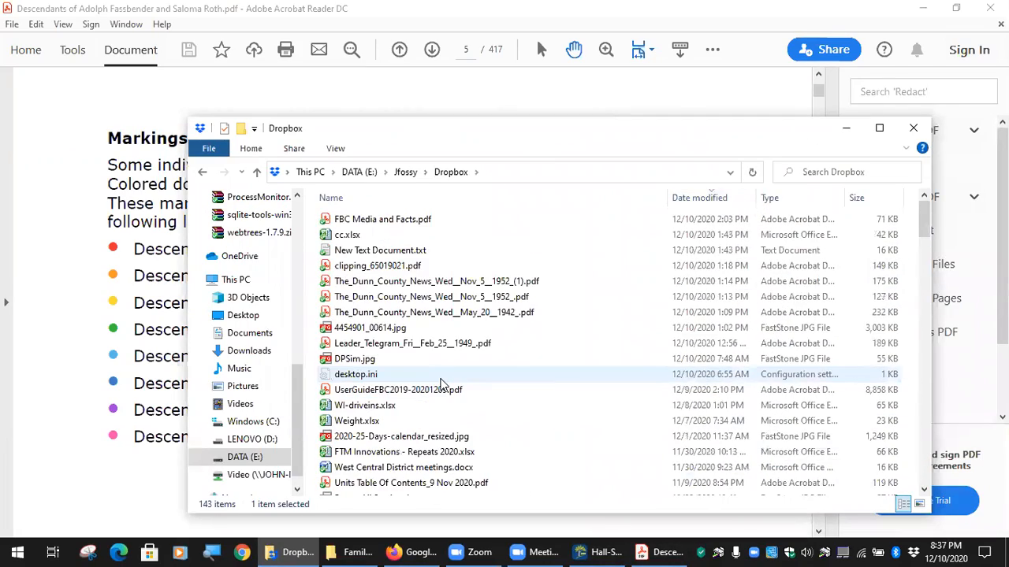
{"action": "double_click", "coordinate": [404, 219]}
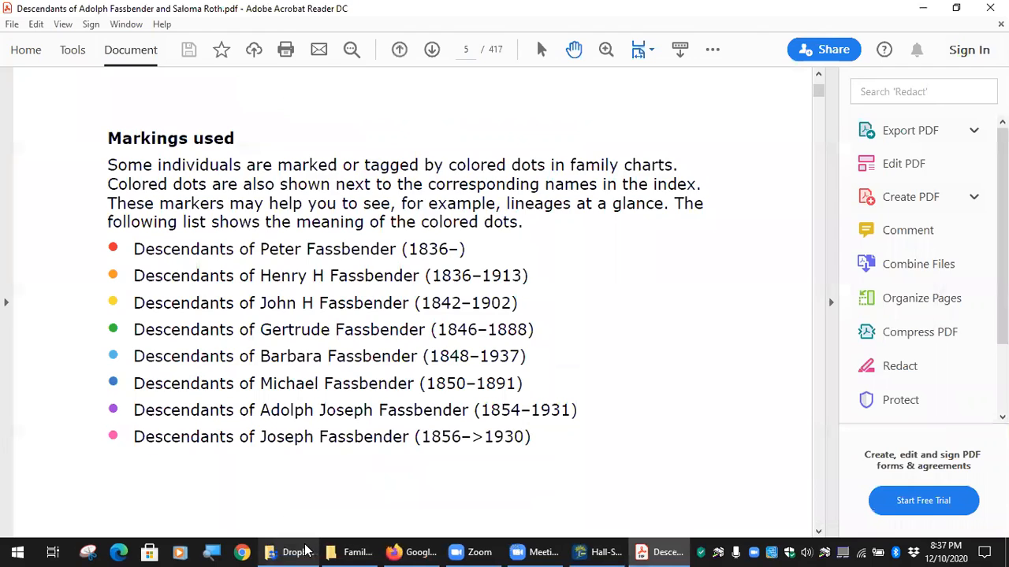
{"action": "left_click", "coordinate": [292, 551]}
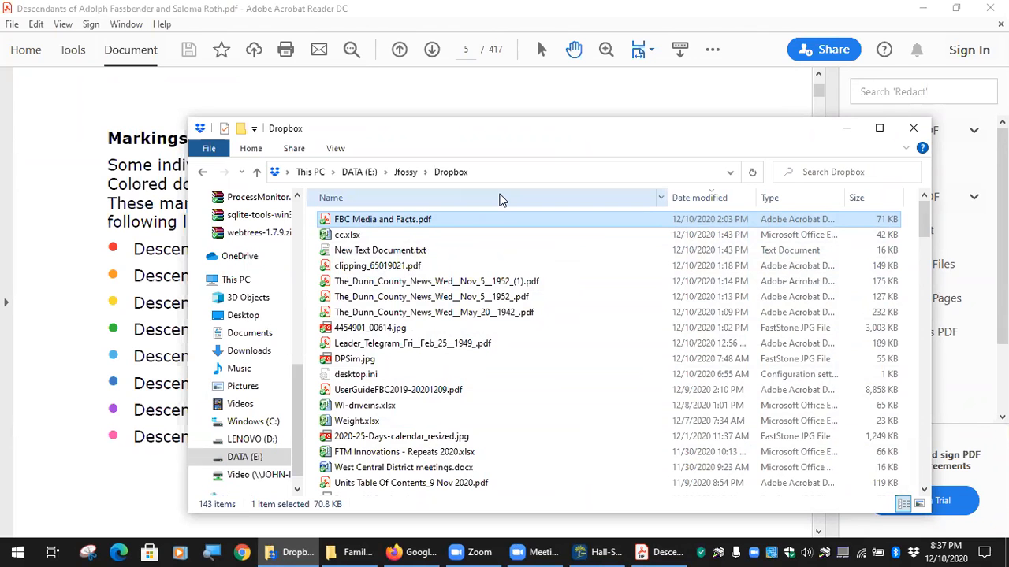
Sort by name, then open Genealogy > To Do and the descendants book Word document.
{"action": "left_click", "coordinate": [499, 198]}
{"action": "scroll", "coordinate": [432, 294], "scroll_direction": "up", "scroll_amount": 6}
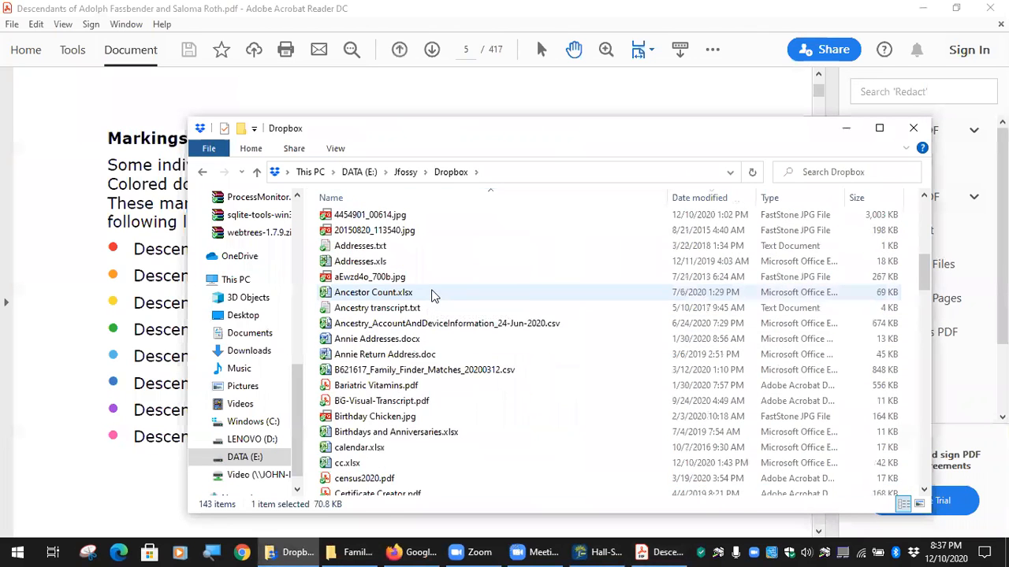
{"action": "scroll", "coordinate": [432, 294], "scroll_direction": "up", "scroll_amount": 6}
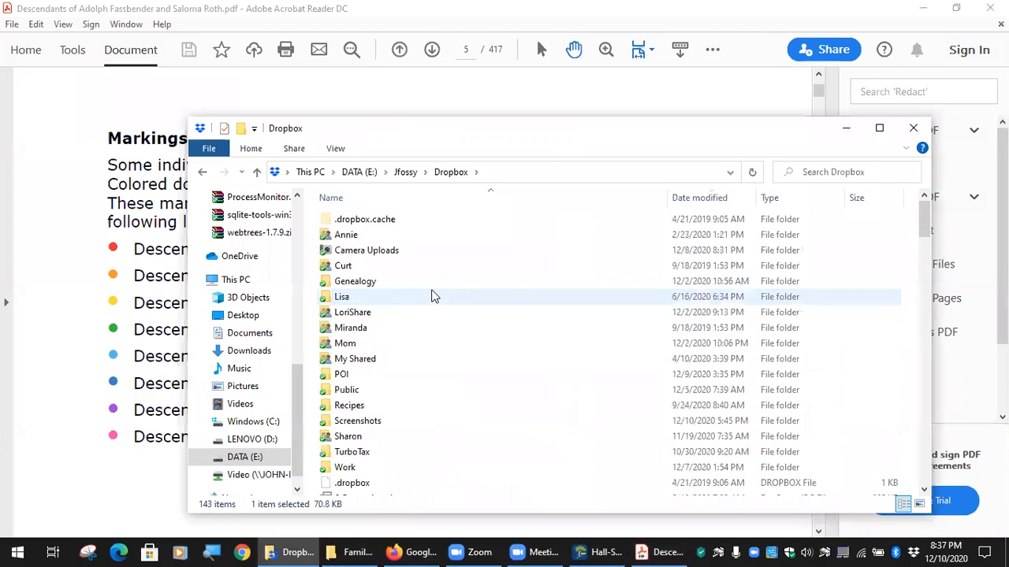
{"action": "double_click", "coordinate": [354, 285]}
{"action": "left_click", "coordinate": [635, 198]}
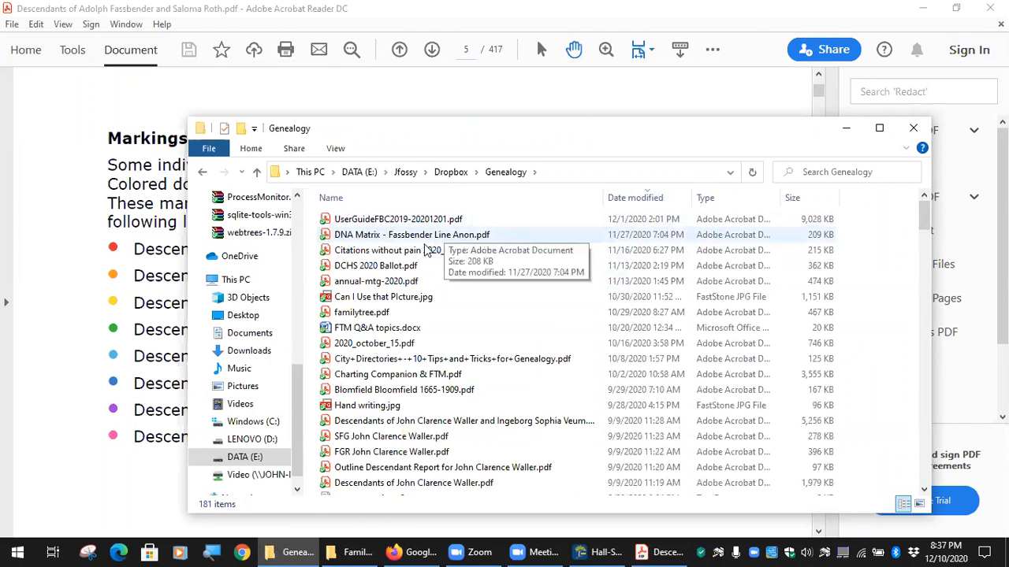
{"action": "left_click", "coordinate": [461, 198]}
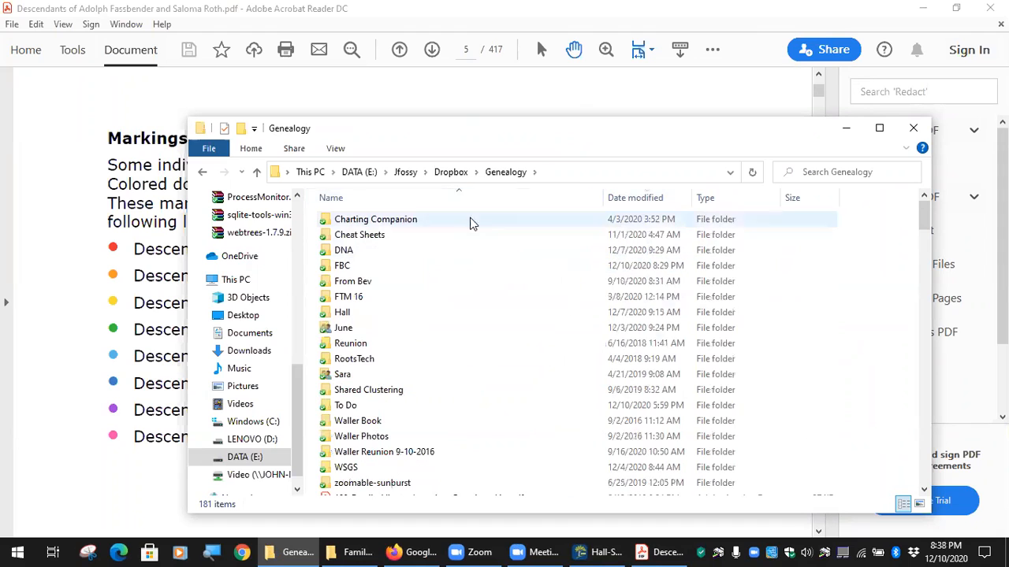
{"action": "double_click", "coordinate": [342, 406]}
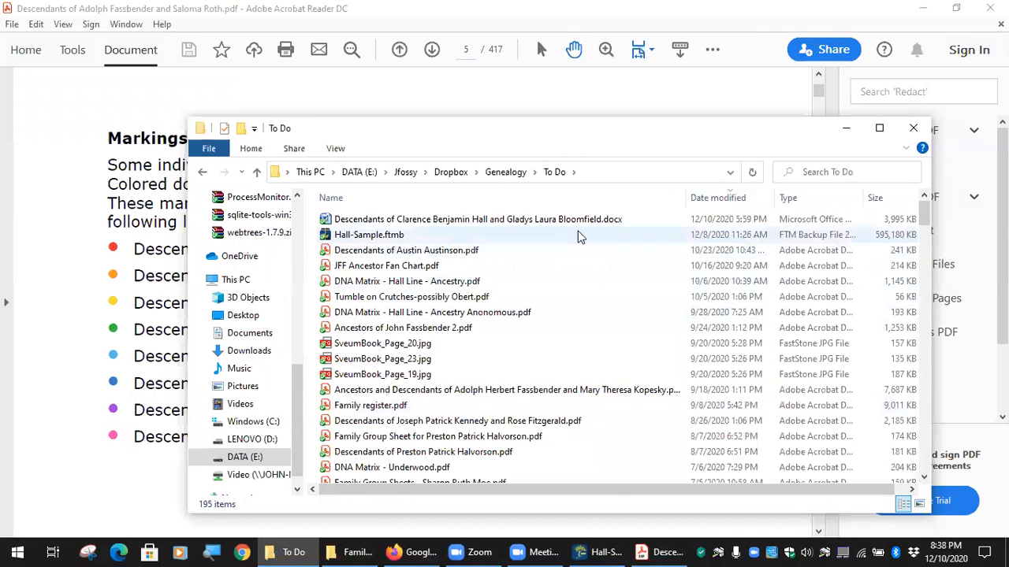
{"action": "left_click", "coordinate": [518, 226]}
{"action": "double_click", "coordinate": [518, 226]}
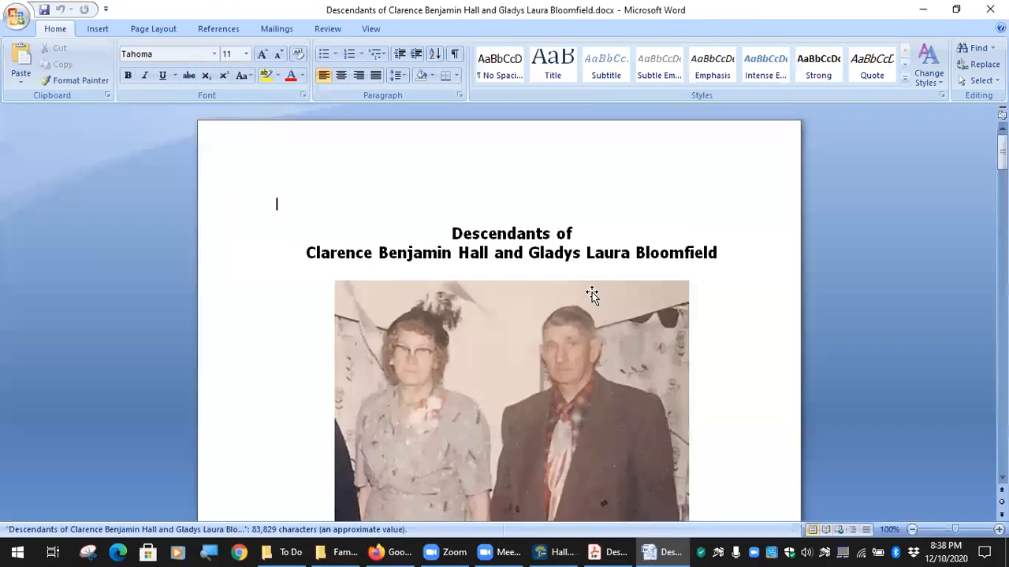
Scroll the Hall descendants document down to the Markings used legend on page 5.
{"action": "scroll", "coordinate": [619, 316], "scroll_direction": "down", "scroll_amount": 7}
{"action": "scroll", "coordinate": [666, 319], "scroll_direction": "down", "scroll_amount": 20}
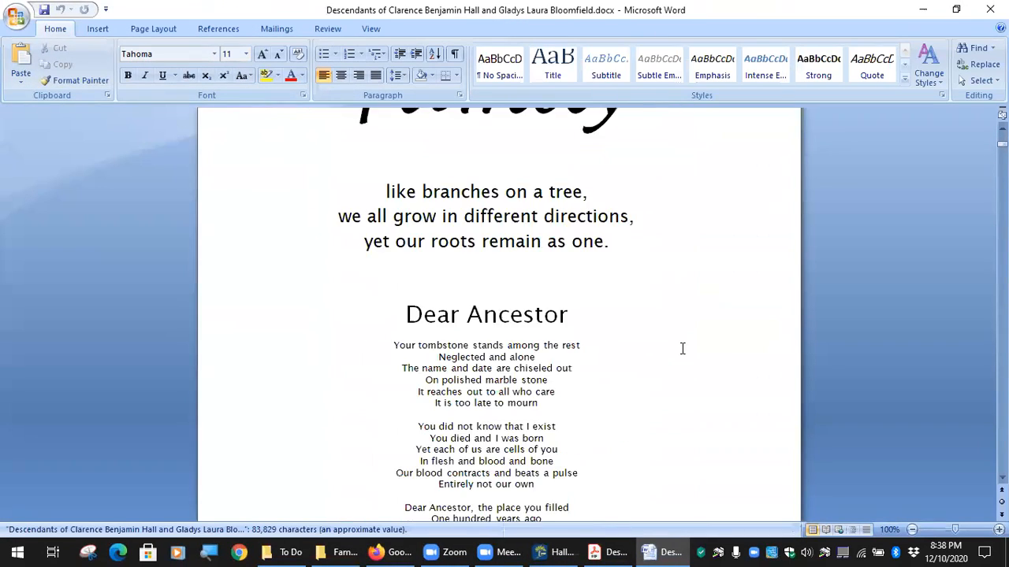
{"action": "scroll", "coordinate": [673, 361], "scroll_direction": "down", "scroll_amount": 12}
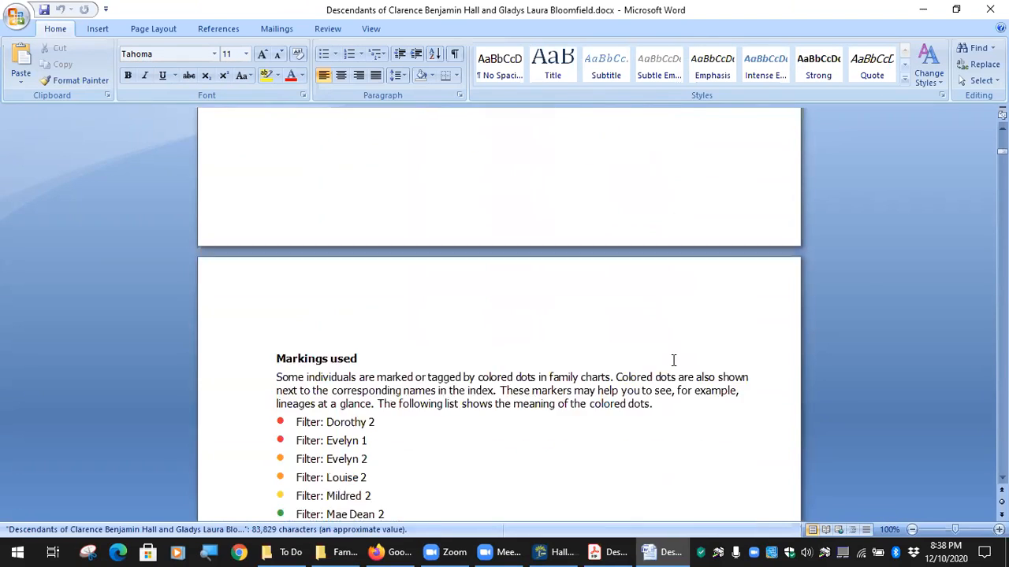
{"action": "scroll", "coordinate": [673, 360], "scroll_direction": "down", "scroll_amount": 1}
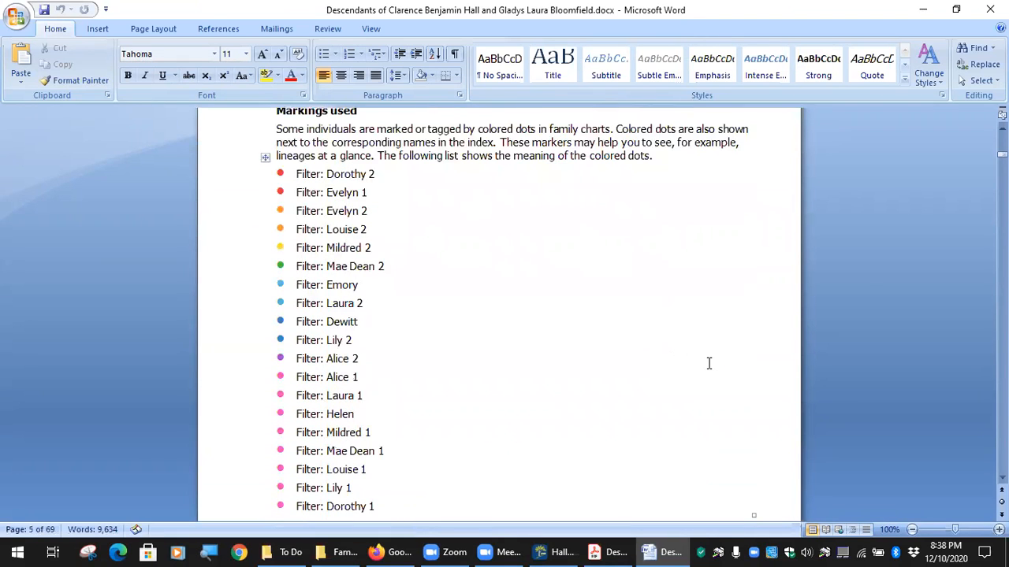
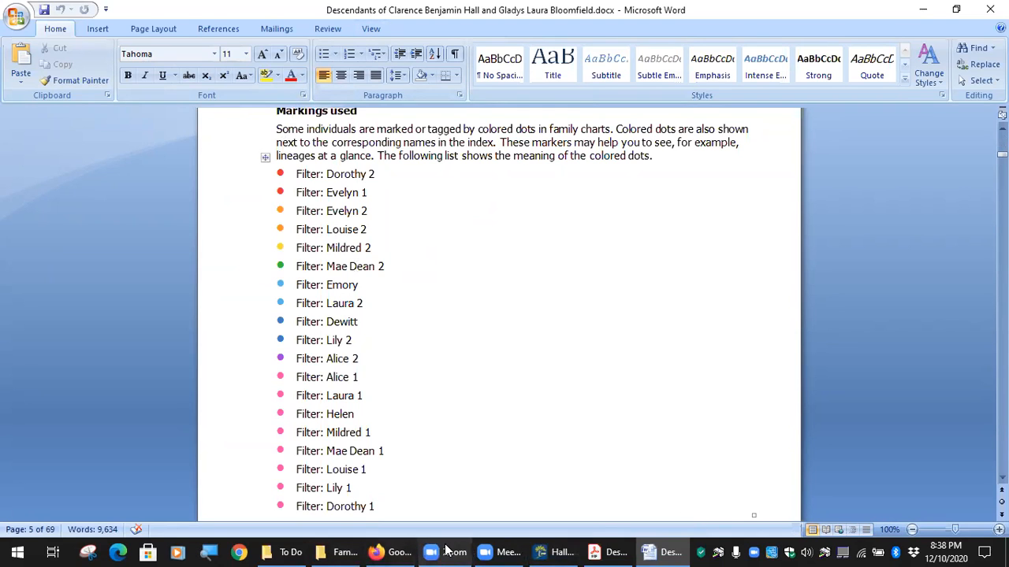
Open Hall Color Code Legend.docx from the Genealogy > FBC folder.
{"action": "left_click", "coordinate": [284, 551]}
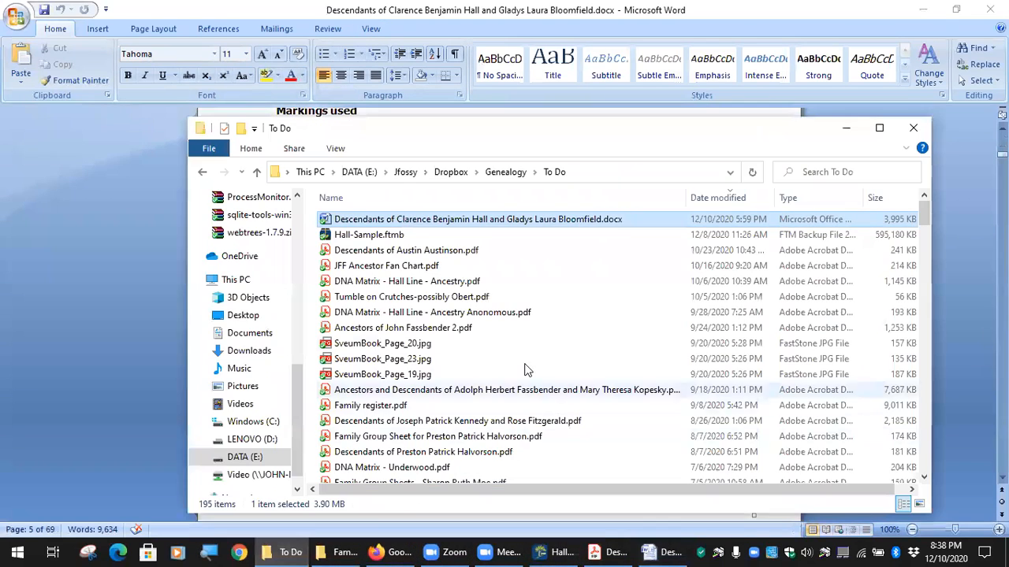
{"action": "left_click", "coordinate": [498, 175]}
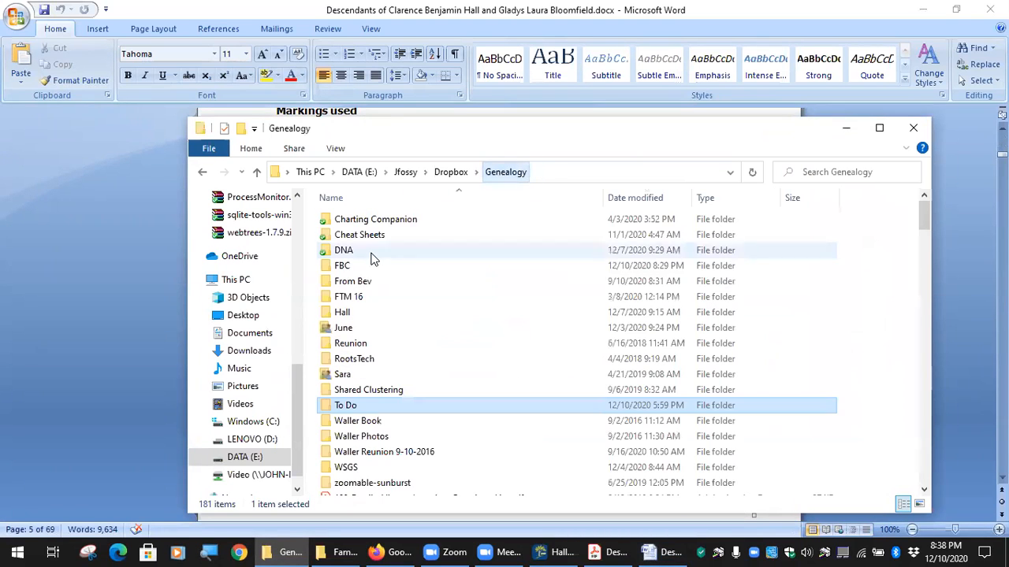
{"action": "double_click", "coordinate": [346, 265]}
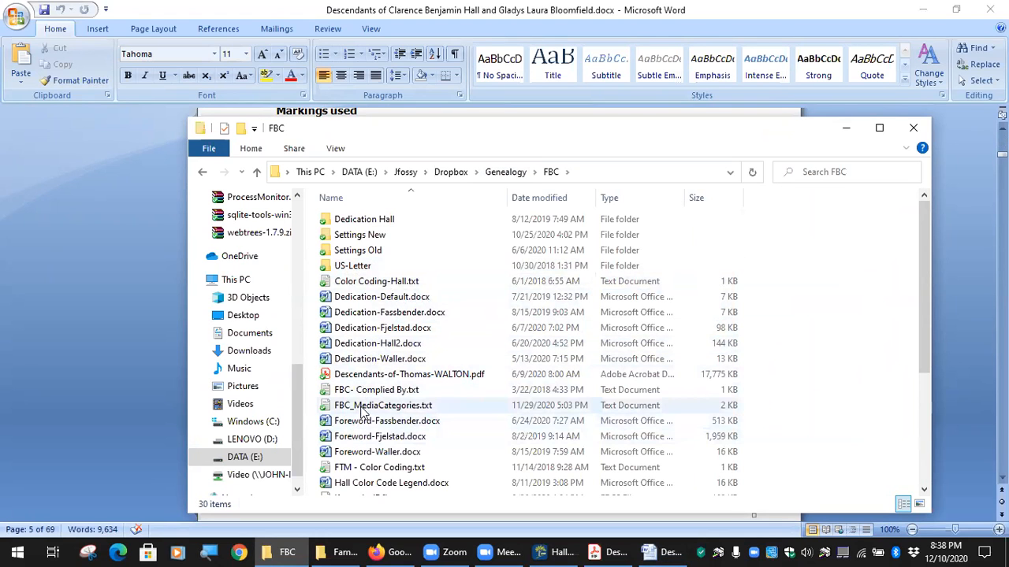
{"action": "double_click", "coordinate": [379, 483]}
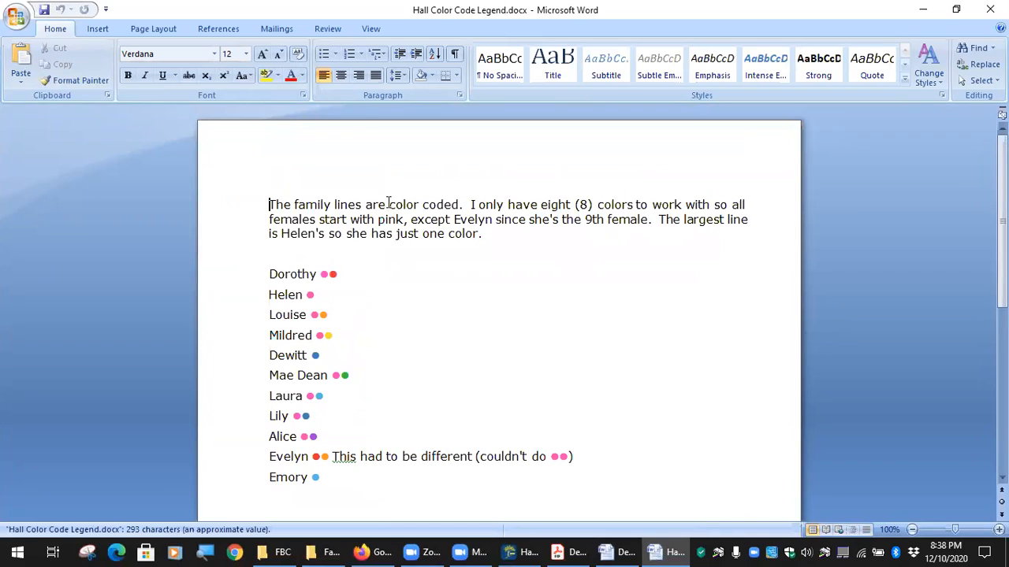
Compare the legend with the Descendants book and copy the red dot beside Filter: Dorothy 2.
{"action": "left_click_drag", "start_coordinate": [272, 201], "coordinate": [528, 220]}
{"action": "left_click", "coordinate": [327, 249]}
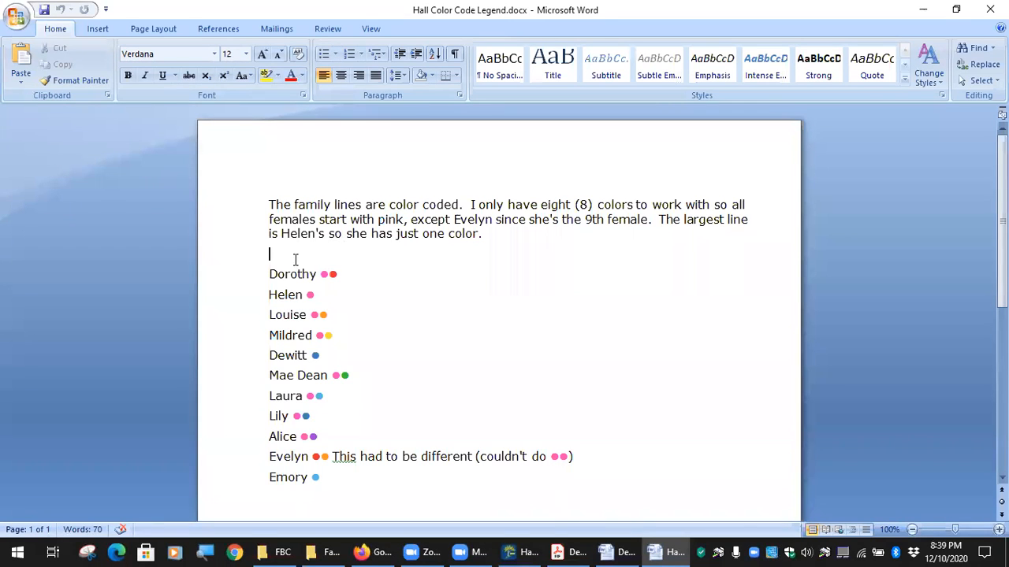
{"action": "scroll", "coordinate": [402, 301], "scroll_direction": "down", "scroll_amount": 1}
{"action": "scroll", "coordinate": [401, 301], "scroll_direction": "down", "scroll_amount": 1}
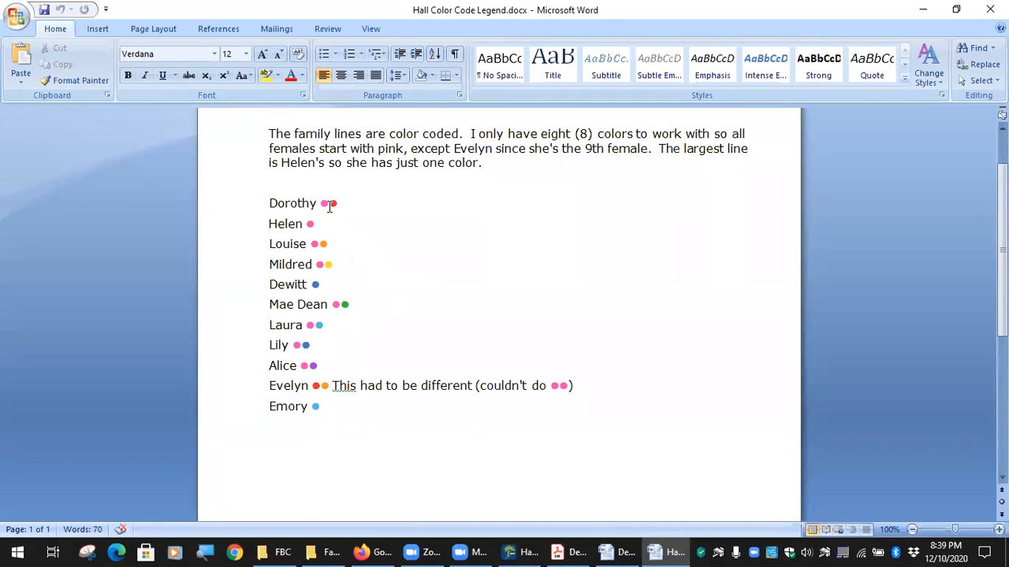
{"action": "left_click", "coordinate": [619, 551]}
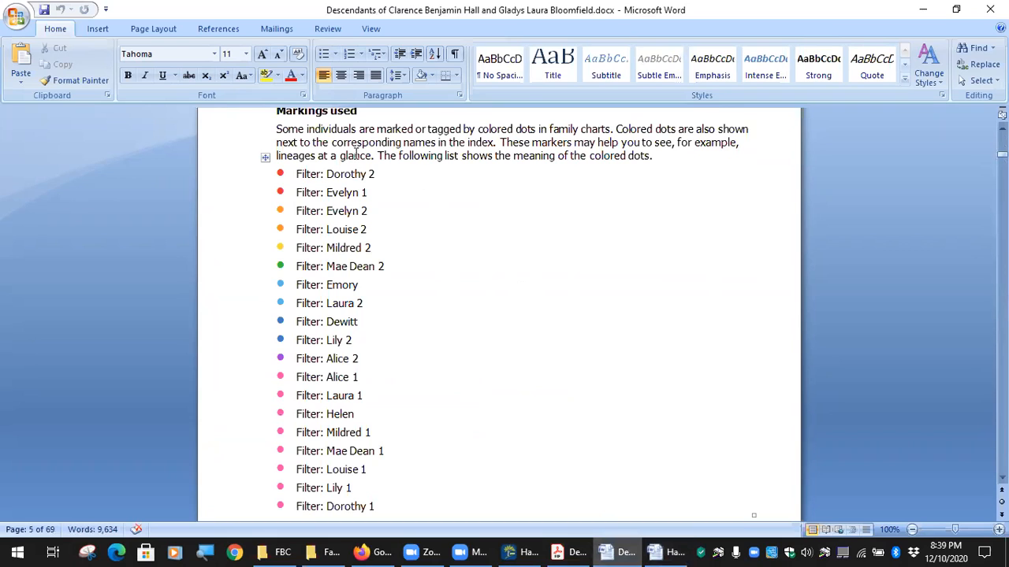
{"action": "double_click", "coordinate": [282, 173]}
Paste the red dot after Helen's pink dot in the legend, then delete it.
{"action": "left_click", "coordinate": [673, 552]}
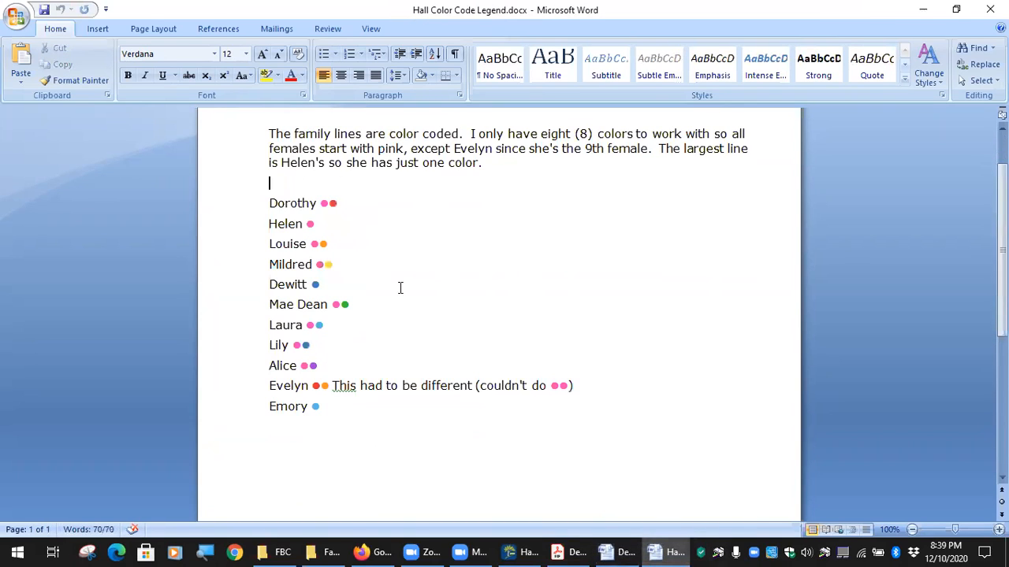
{"action": "left_click", "coordinate": [328, 203]}
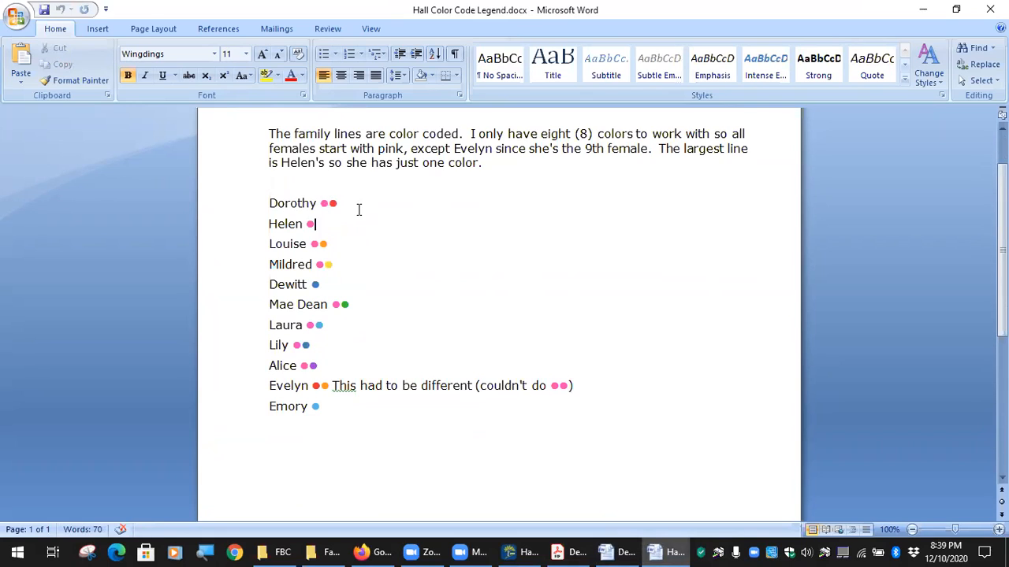
{"action": "left_click", "coordinate": [363, 224]}
{"action": "key", "text": "ctrl+v"}
{"action": "key", "text": "BackSpace"}
{"action": "key", "text": "BackSpace"}
{"action": "key", "text": "BackSpace"}
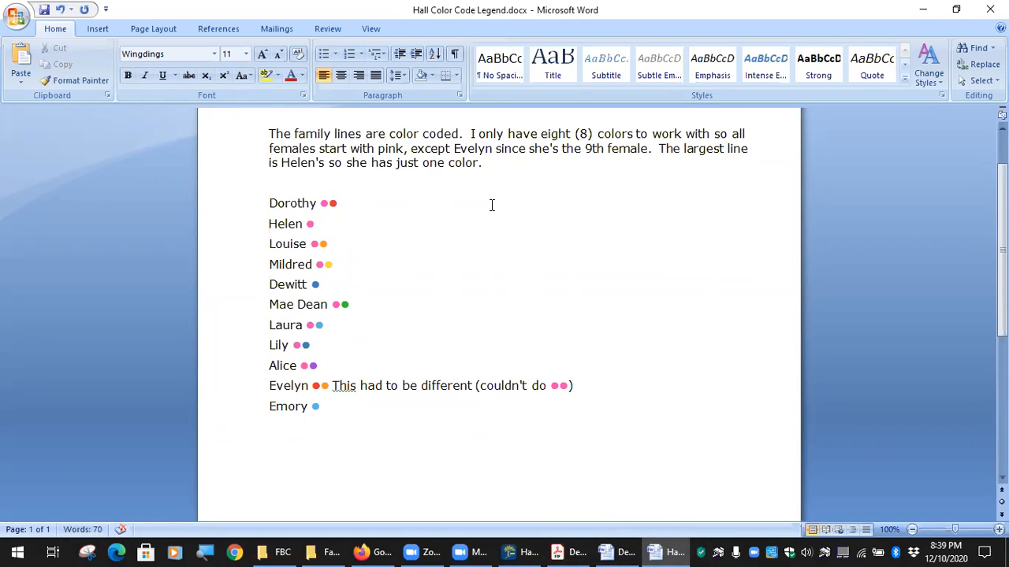
Close the Hall Color Code Legend without saving the changes.
{"action": "scroll", "coordinate": [466, 282], "scroll_direction": "up", "scroll_amount": 2}
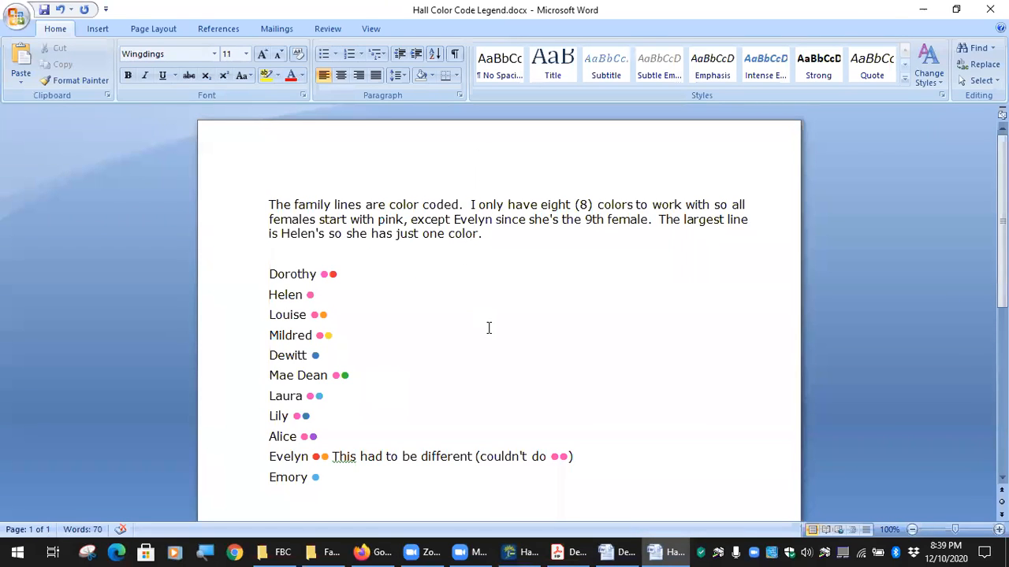
{"action": "scroll", "coordinate": [489, 345], "scroll_direction": "down", "scroll_amount": 4}
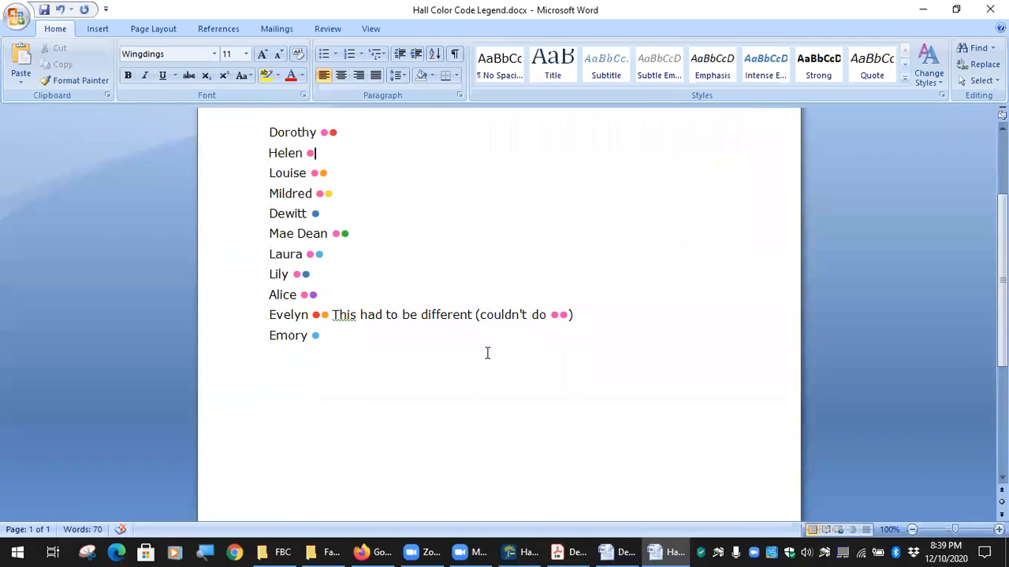
{"action": "scroll", "coordinate": [487, 353], "scroll_direction": "up", "scroll_amount": 4}
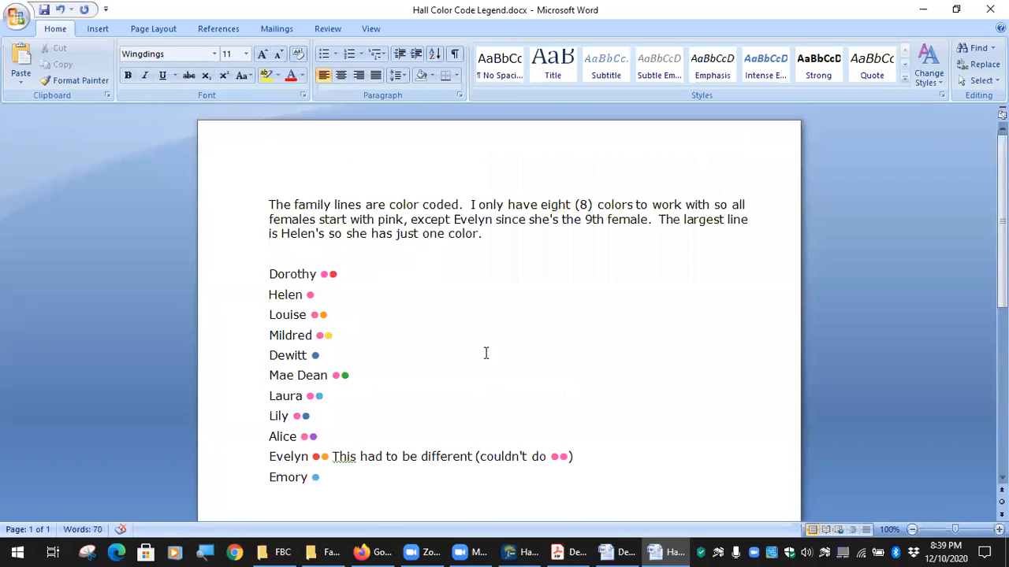
{"action": "scroll", "coordinate": [484, 352], "scroll_direction": "down", "scroll_amount": 5}
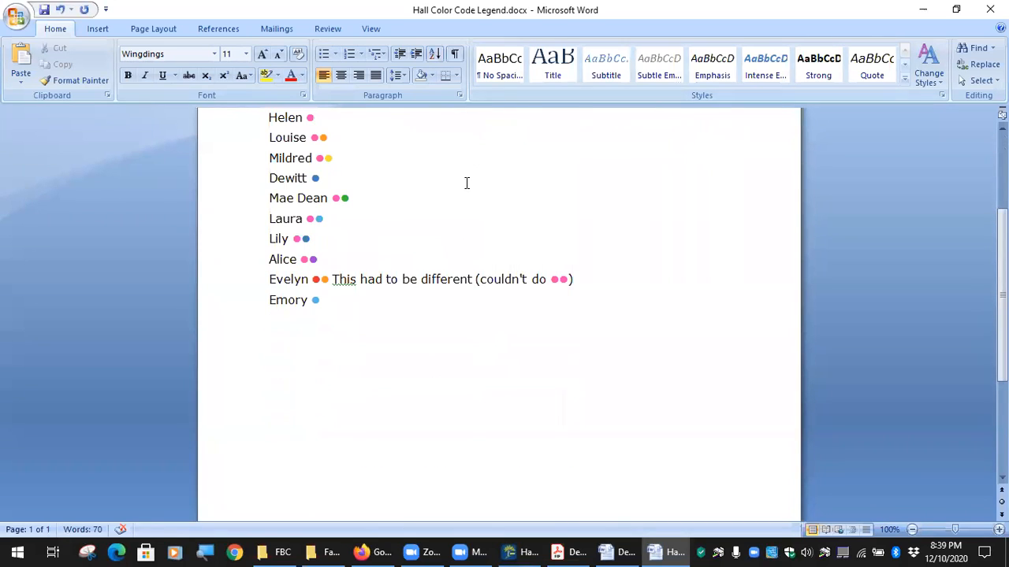
{"action": "scroll", "coordinate": [432, 275], "scroll_direction": "up", "scroll_amount": 1}
{"action": "scroll", "coordinate": [432, 274], "scroll_direction": "up", "scroll_amount": 4}
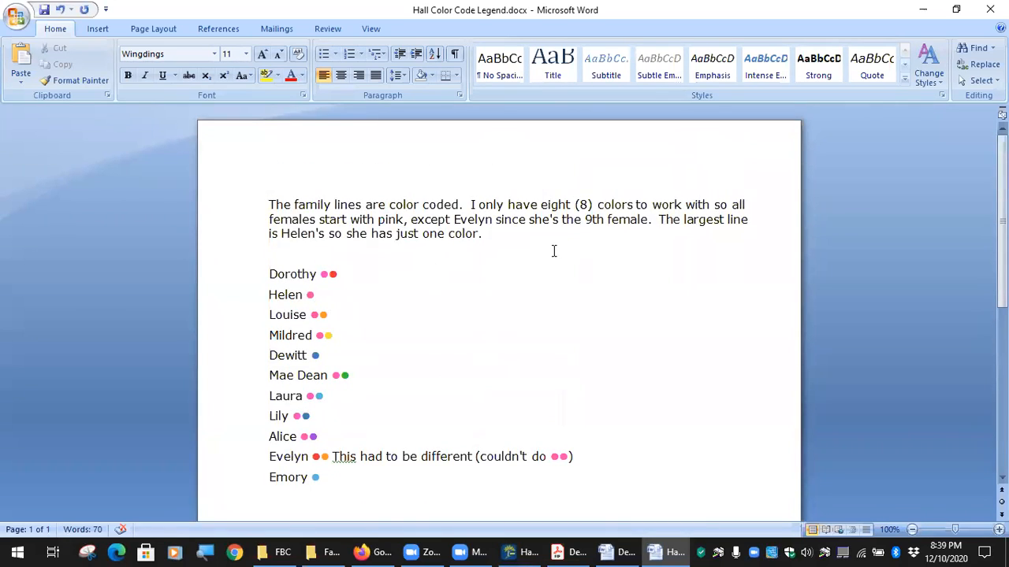
{"action": "left_click", "coordinate": [990, 9]}
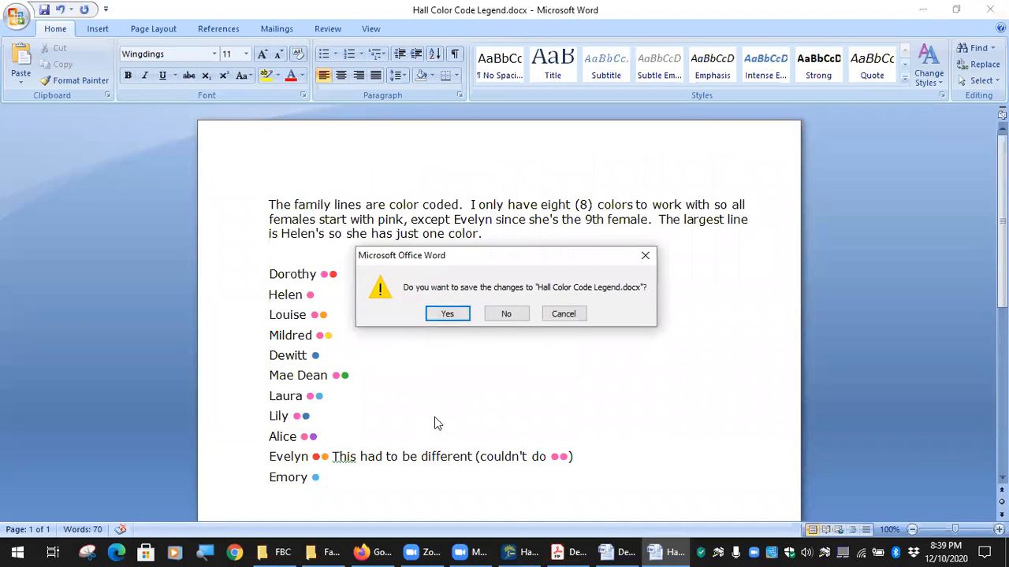
{"action": "left_click", "coordinate": [509, 314]}
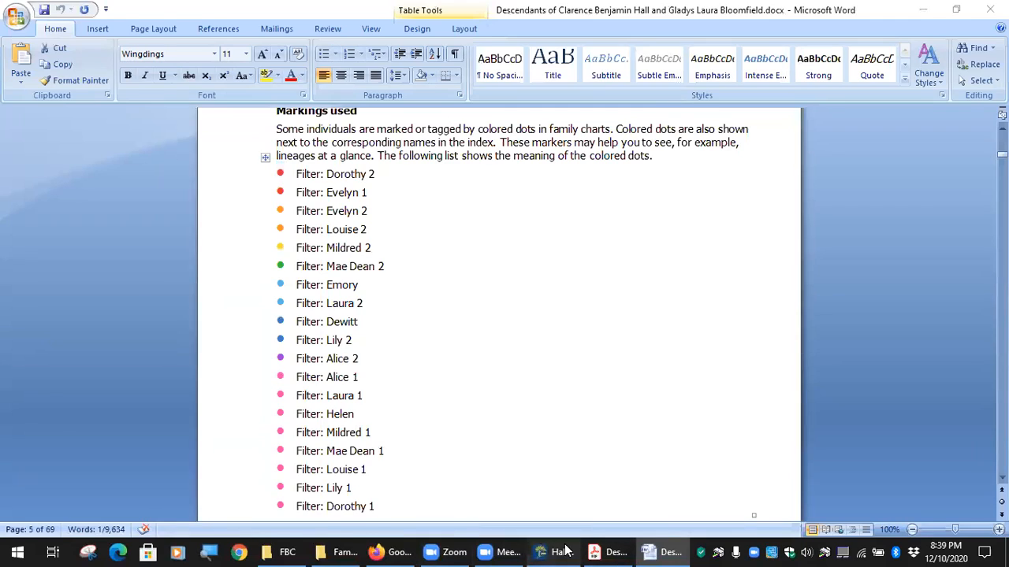
{"action": "left_click", "coordinate": [566, 549]}
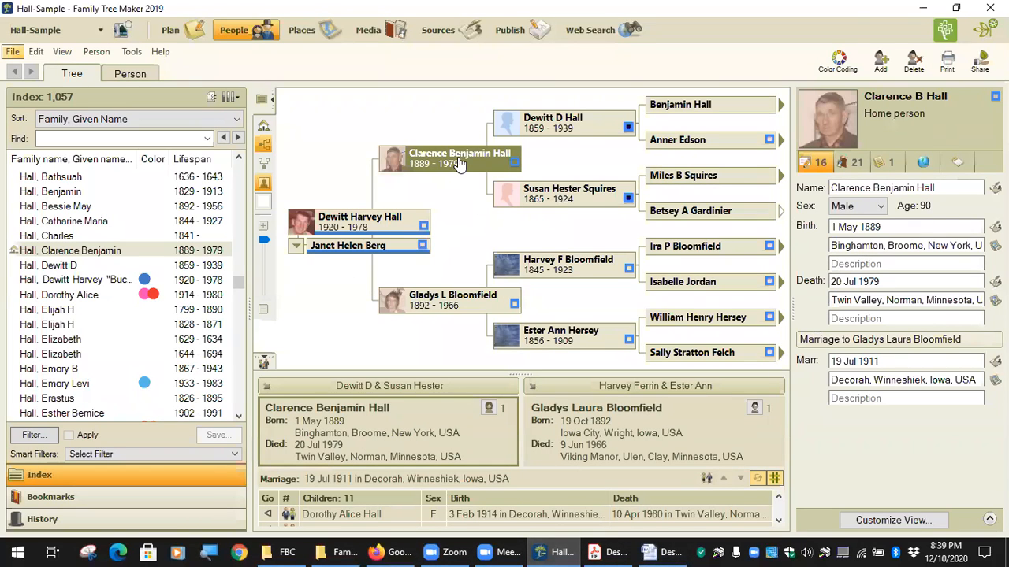
{"action": "mouse_move", "coordinate": [458, 160]}
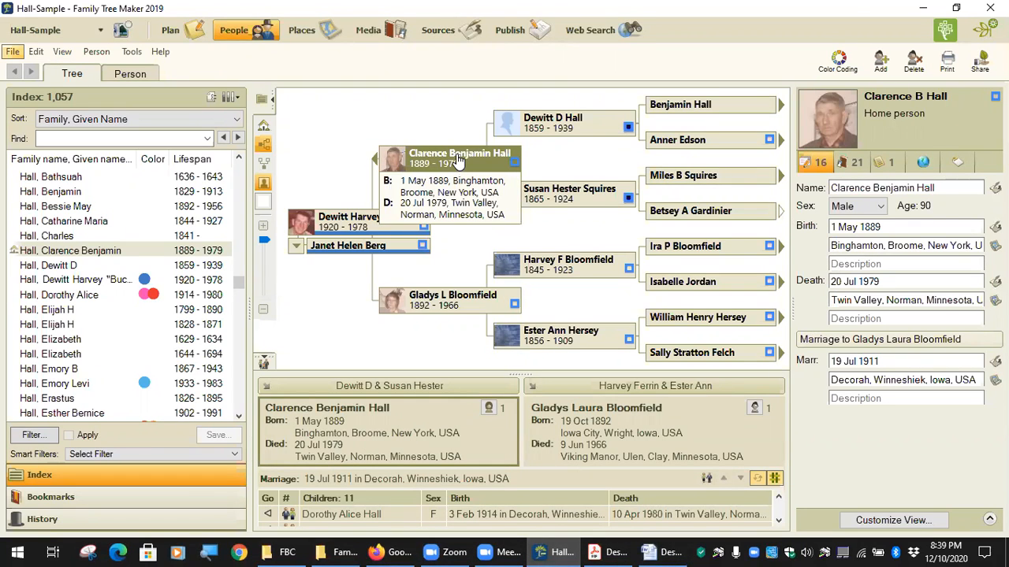
{"action": "left_click", "coordinate": [850, 162]}
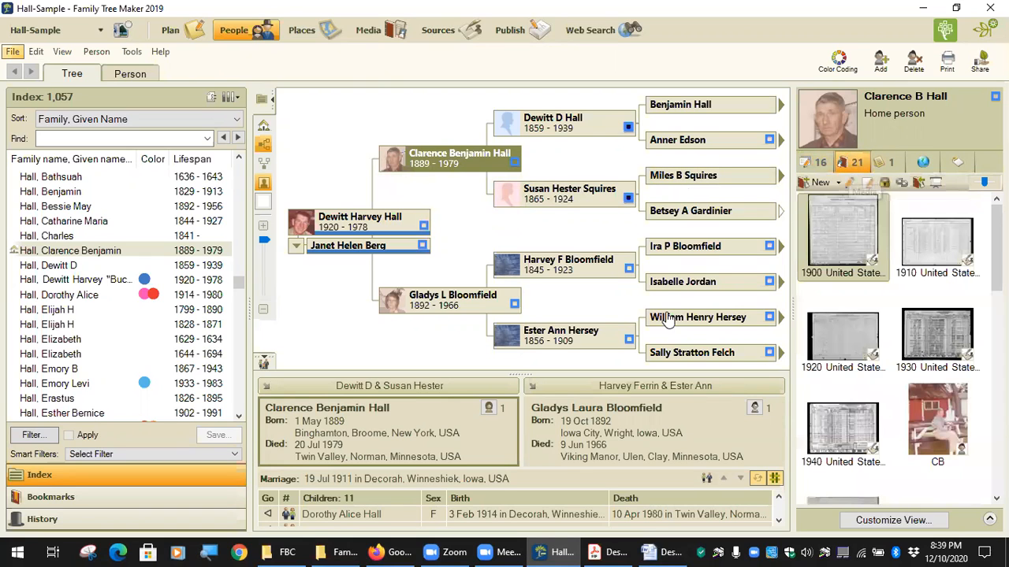
{"action": "scroll", "coordinate": [915, 376], "scroll_direction": "down", "scroll_amount": 6}
{"action": "scroll", "coordinate": [916, 375], "scroll_direction": "up", "scroll_amount": 3}
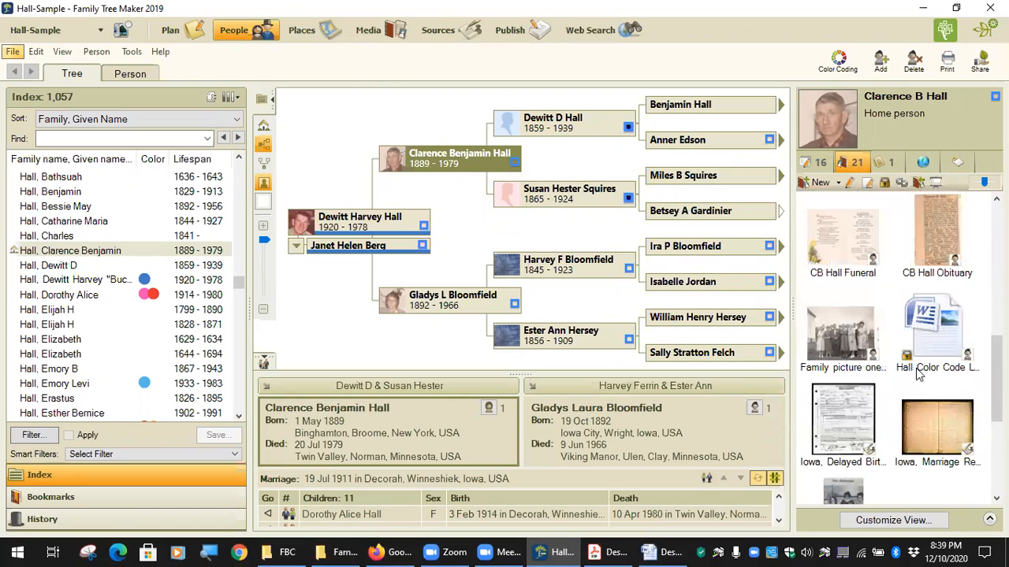
{"action": "left_click", "coordinate": [936, 343]}
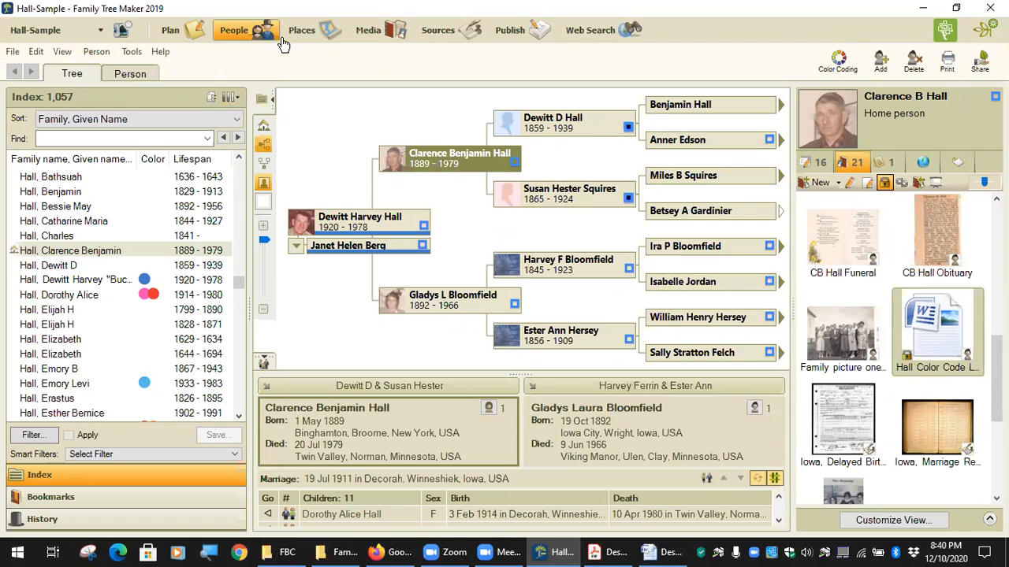
Assign the FBC_ColorCodingLegend category to the legend item in the Media workspace.
{"action": "left_click", "coordinate": [402, 33]}
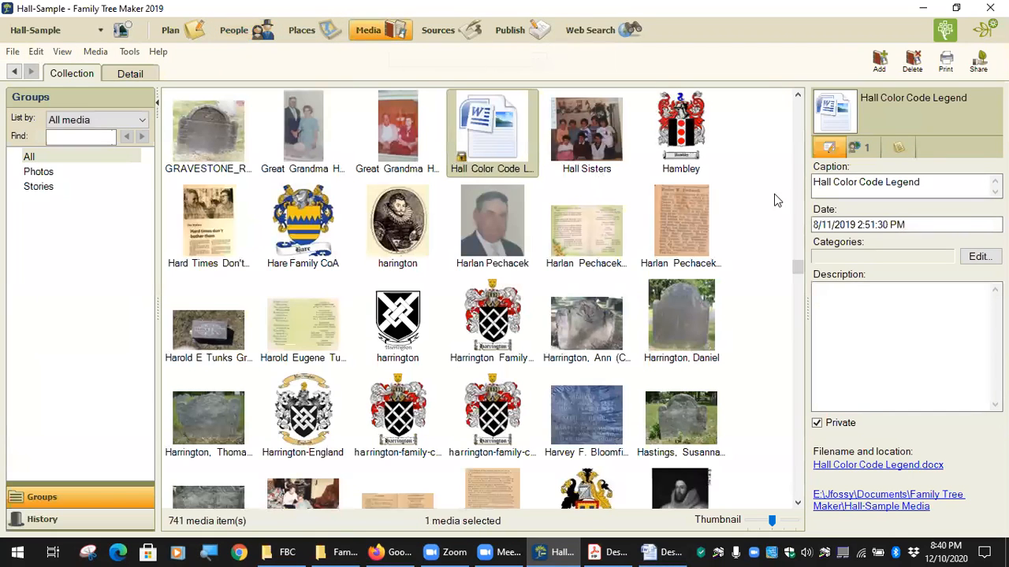
{"action": "left_click", "coordinate": [978, 256]}
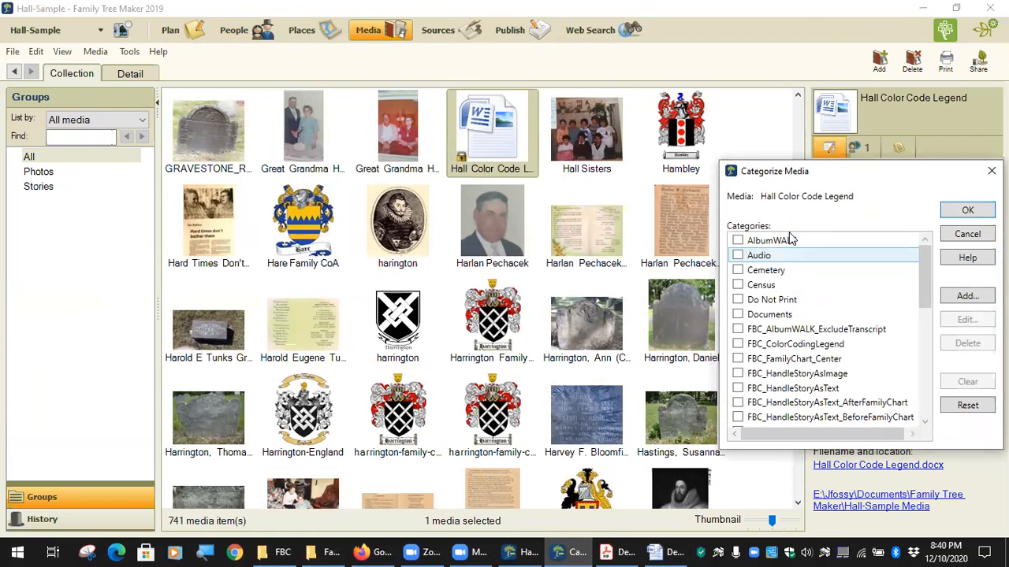
{"action": "left_click", "coordinate": [738, 347]}
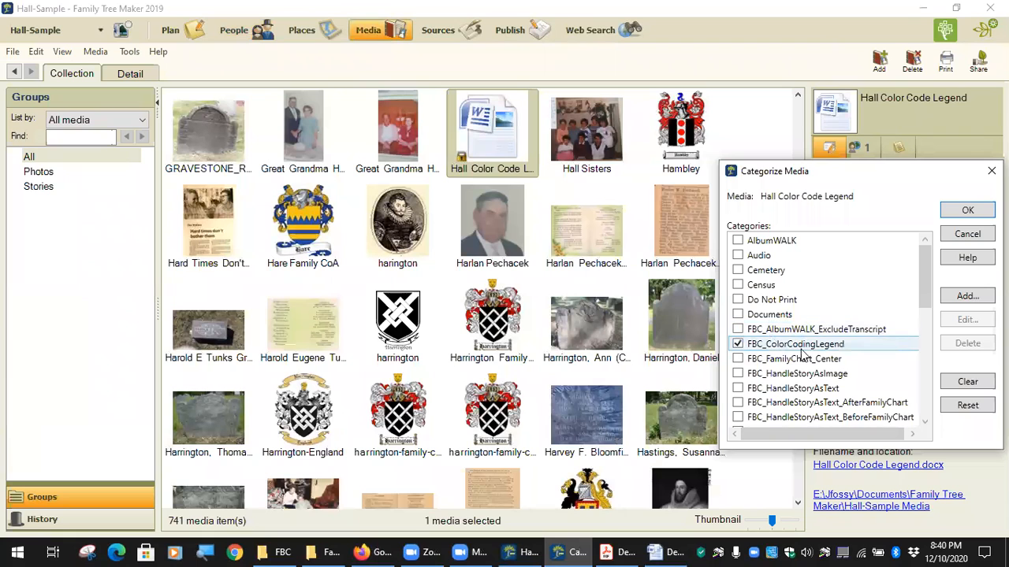
{"action": "left_click", "coordinate": [963, 210]}
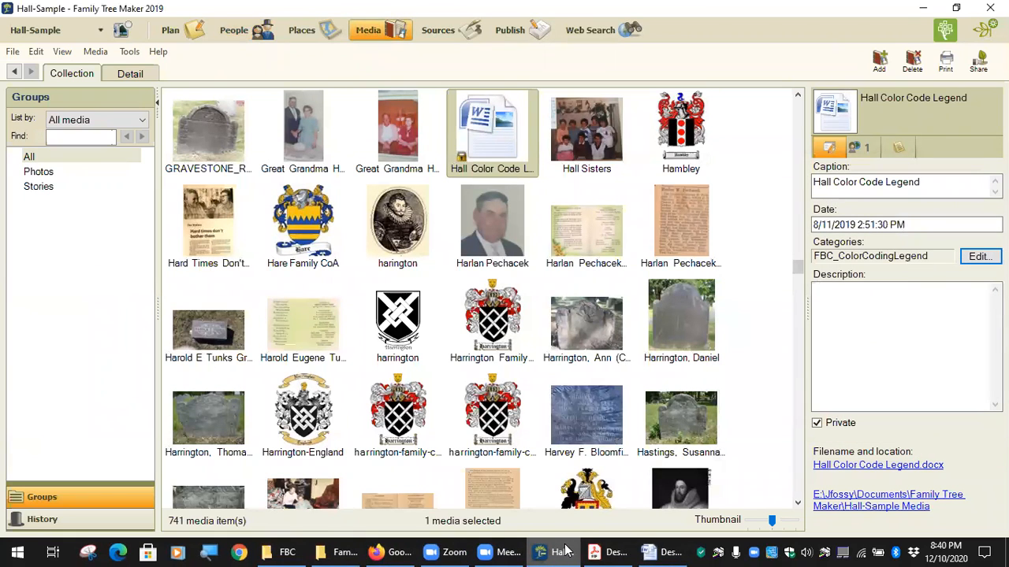
{"action": "mouse_move", "coordinate": [561, 551]}
{"action": "left_click", "coordinate": [668, 551]}
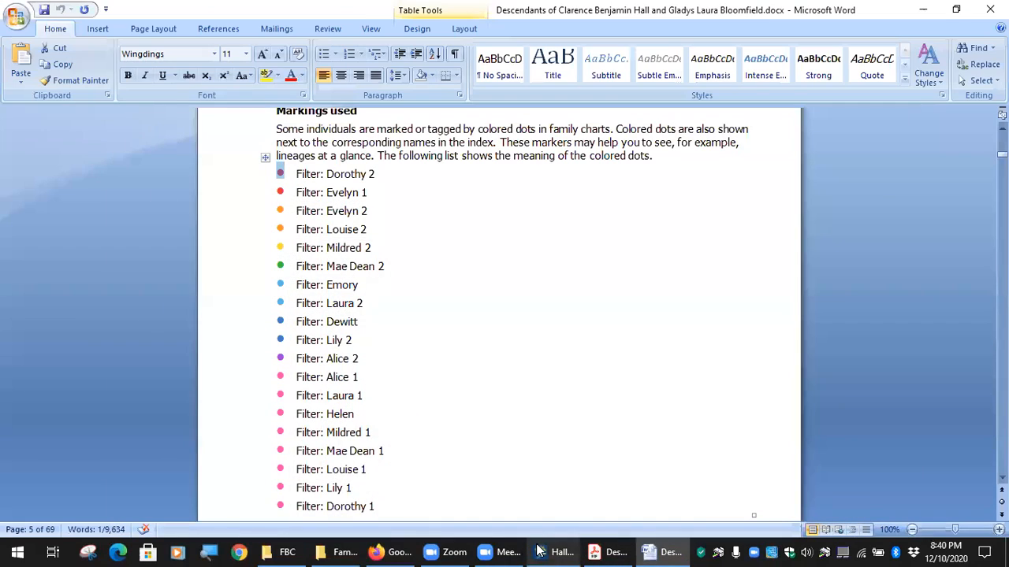
Back in Family Tree Maker, return to the People view and check the Tools menu.
{"action": "key", "text": "alt+Tab"}
{"action": "left_click", "coordinate": [96, 51]}
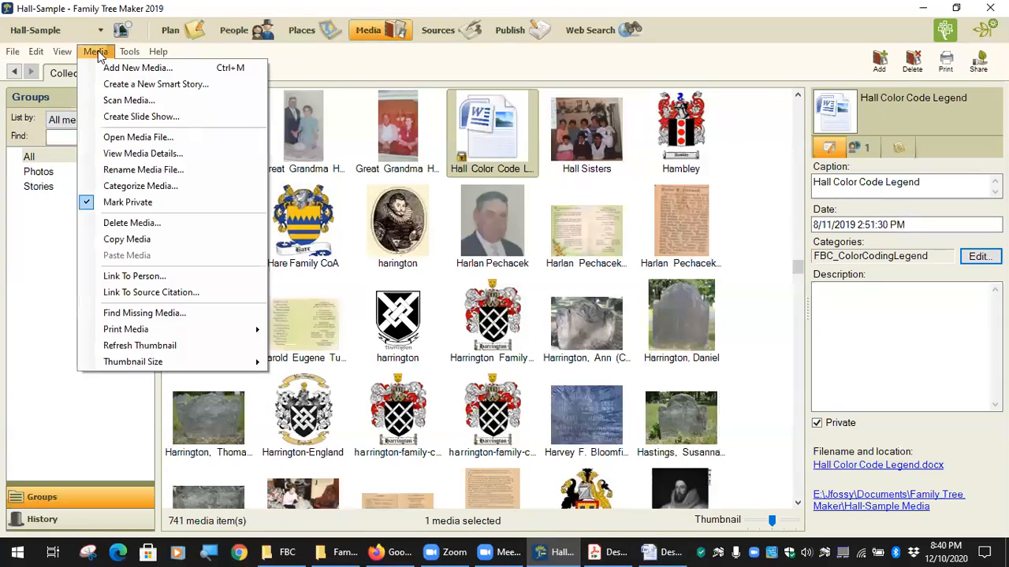
{"action": "left_click", "coordinate": [623, 82]}
{"action": "left_click", "coordinate": [257, 36]}
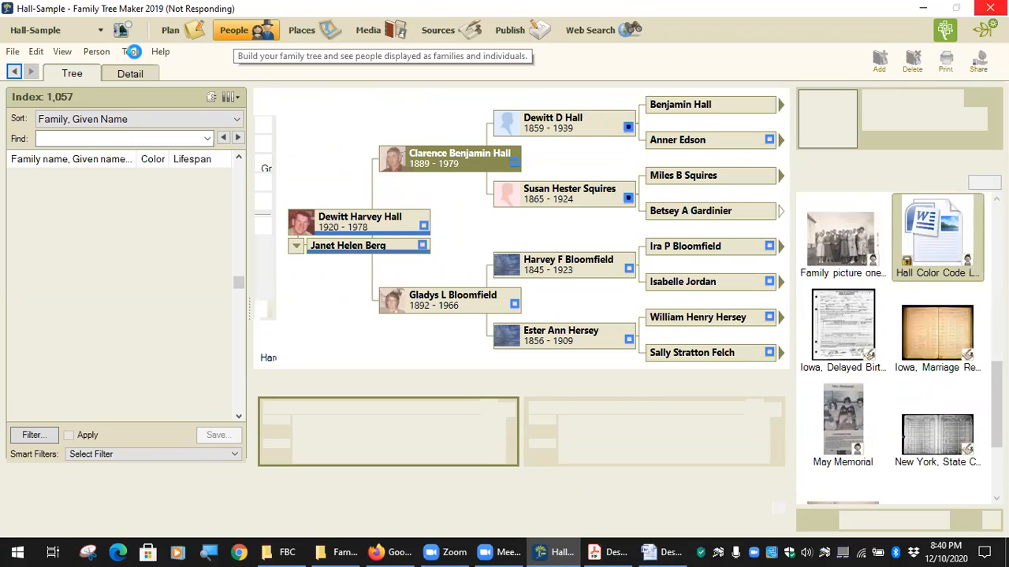
{"action": "left_click", "coordinate": [133, 52]}
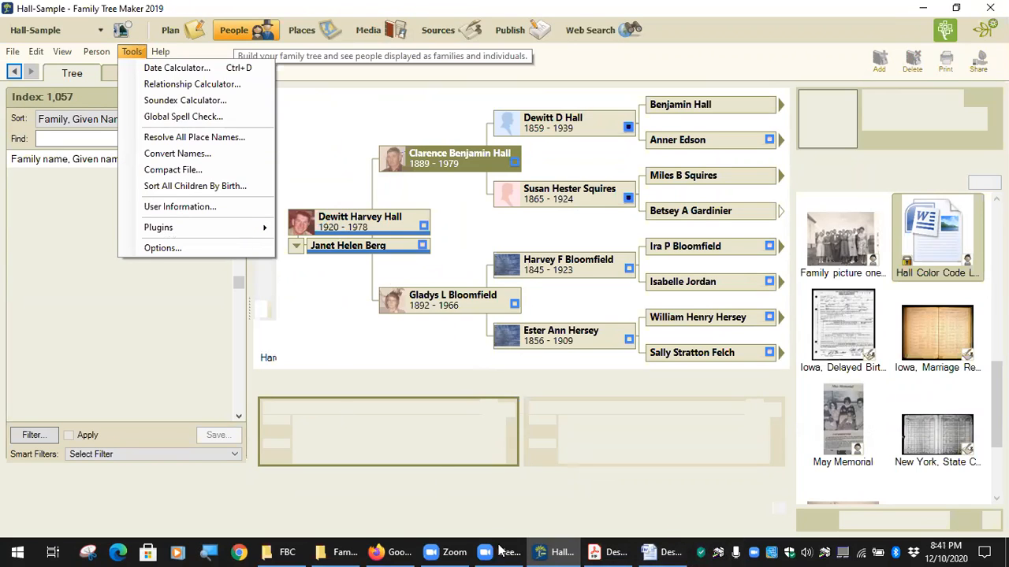
Close the Word family book, the PDF reader and the Firefox window.
{"action": "left_click", "coordinate": [663, 552]}
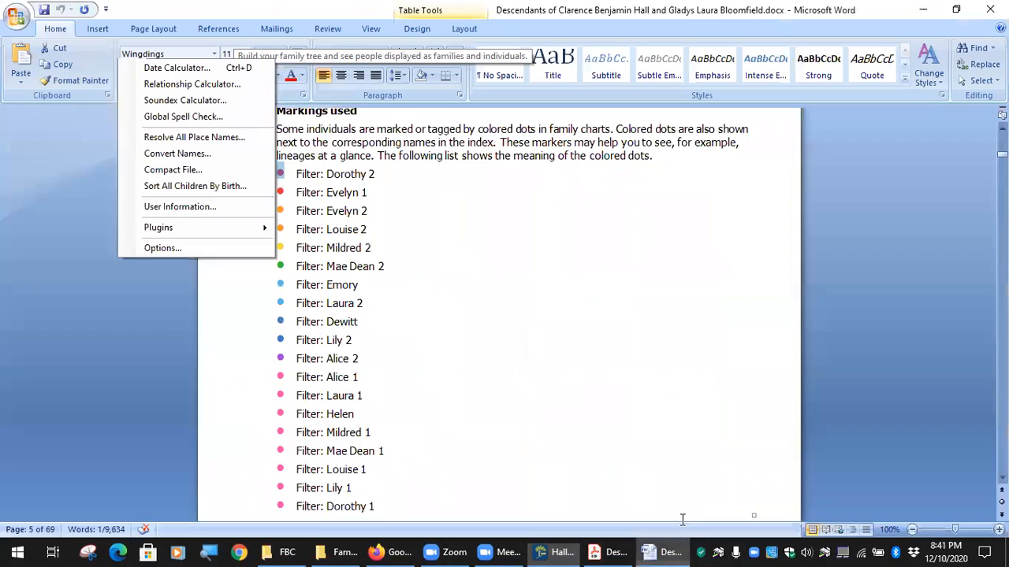
{"action": "left_click", "coordinate": [989, 10]}
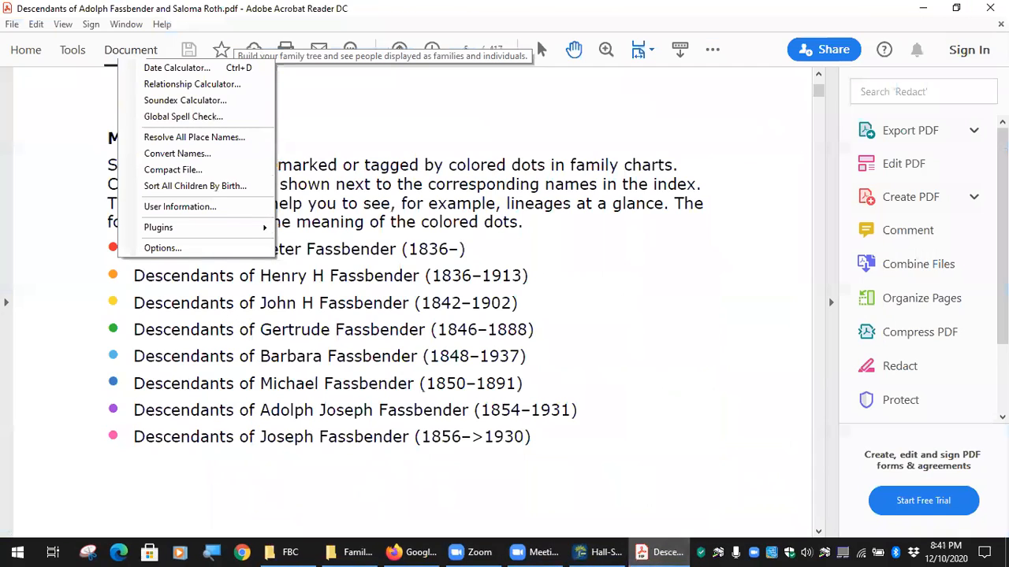
{"action": "left_click", "coordinate": [990, 8]}
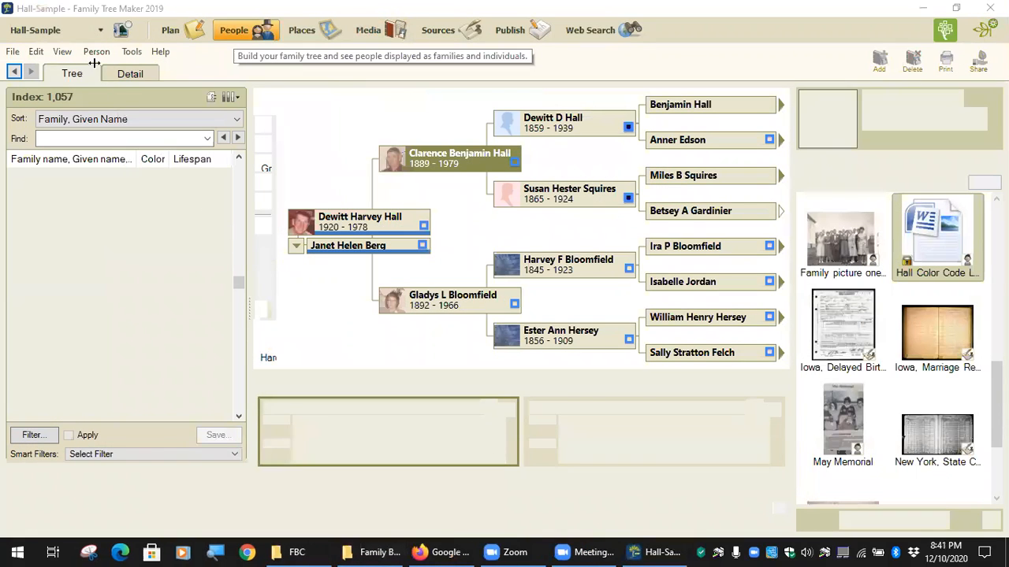
{"action": "left_click", "coordinate": [442, 552]}
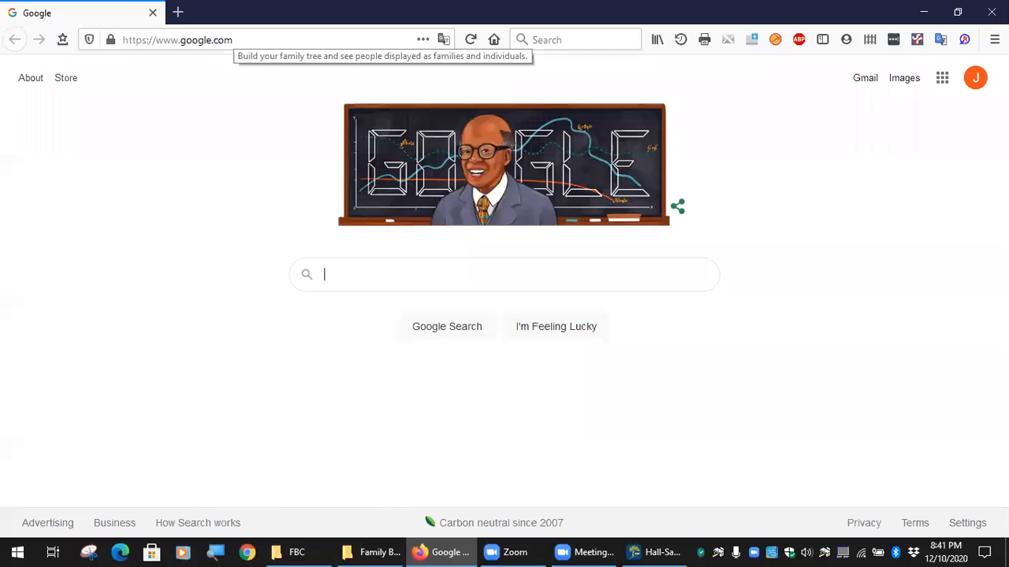
{"action": "key", "text": "alt+F4"}
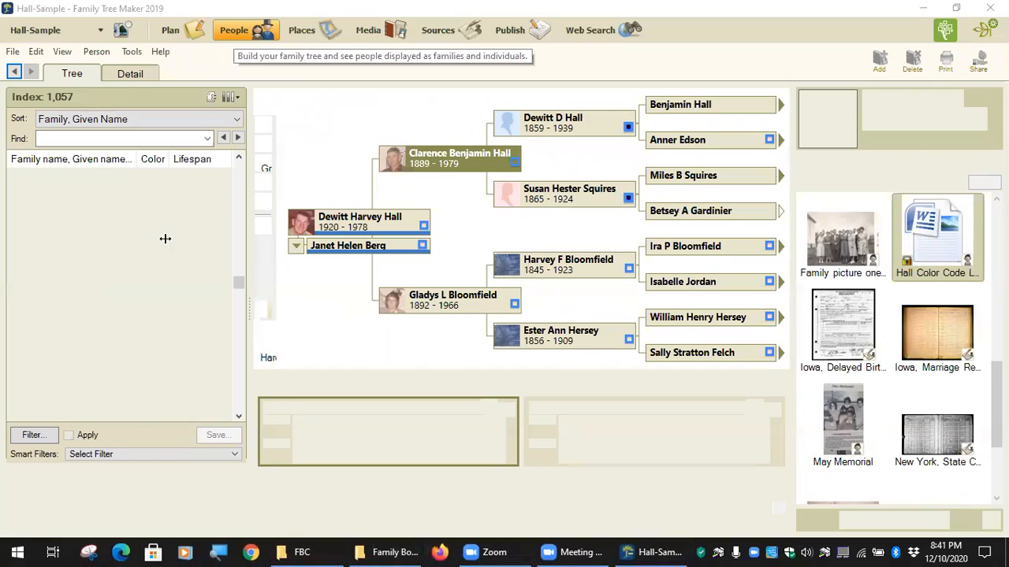
Exit and relaunch Family Tree Maker 2019, then launch the Family Book Creator 2019 plugin.
{"action": "left_click", "coordinate": [132, 52]}
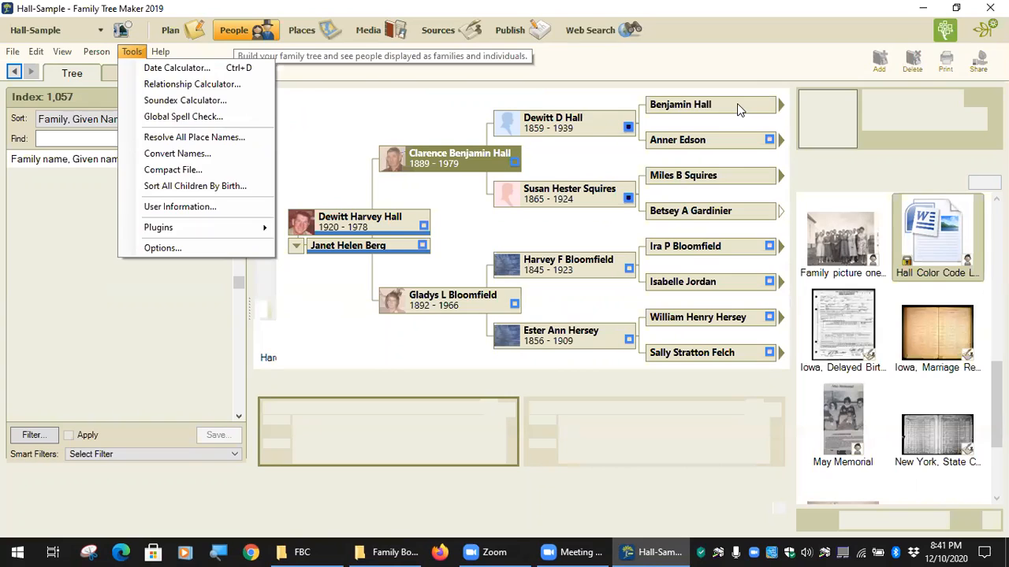
{"action": "left_click", "coordinate": [990, 8]}
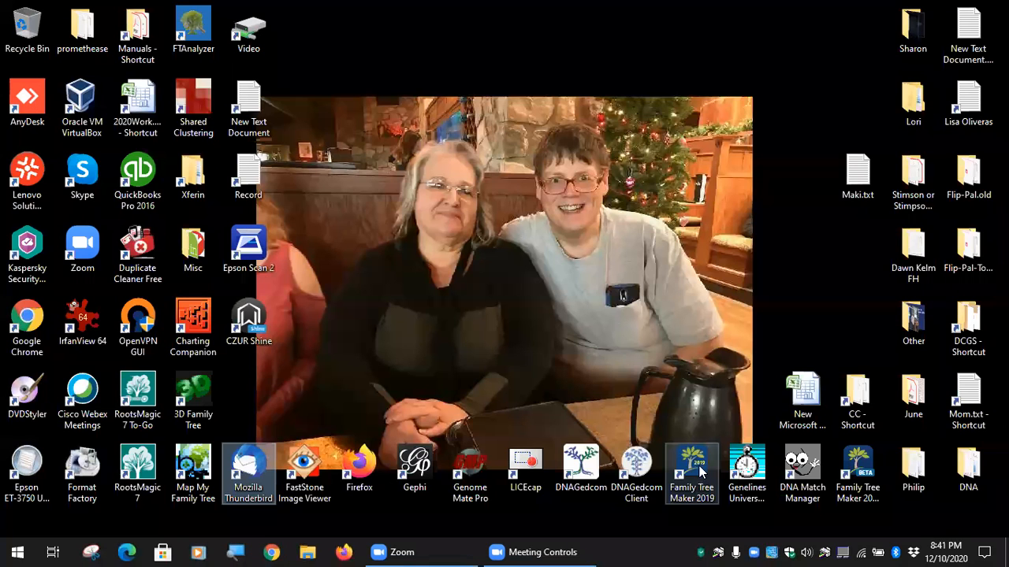
{"action": "double_click", "coordinate": [700, 471]}
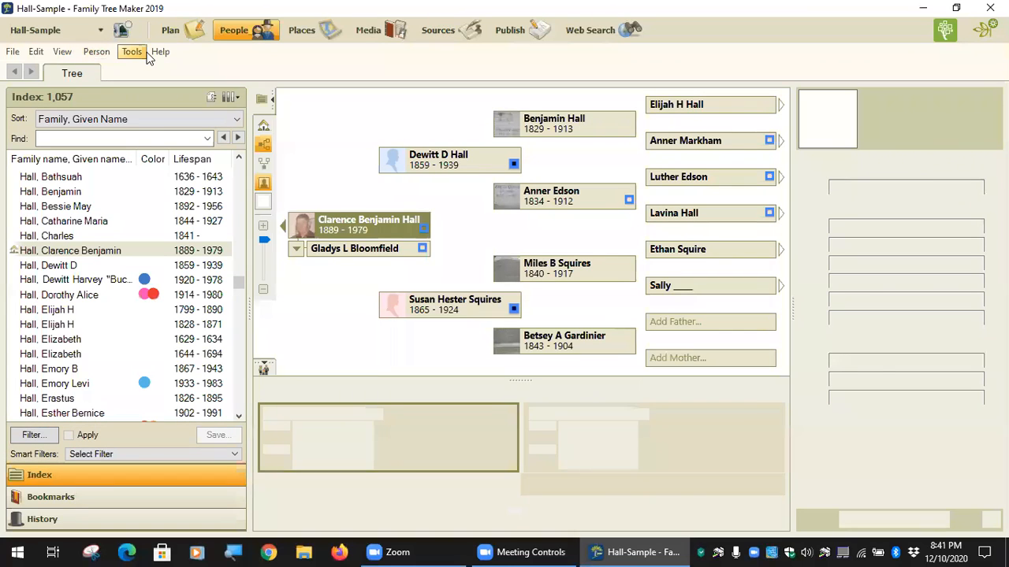
{"action": "left_click", "coordinate": [135, 54]}
{"action": "mouse_move", "coordinate": [177, 228]}
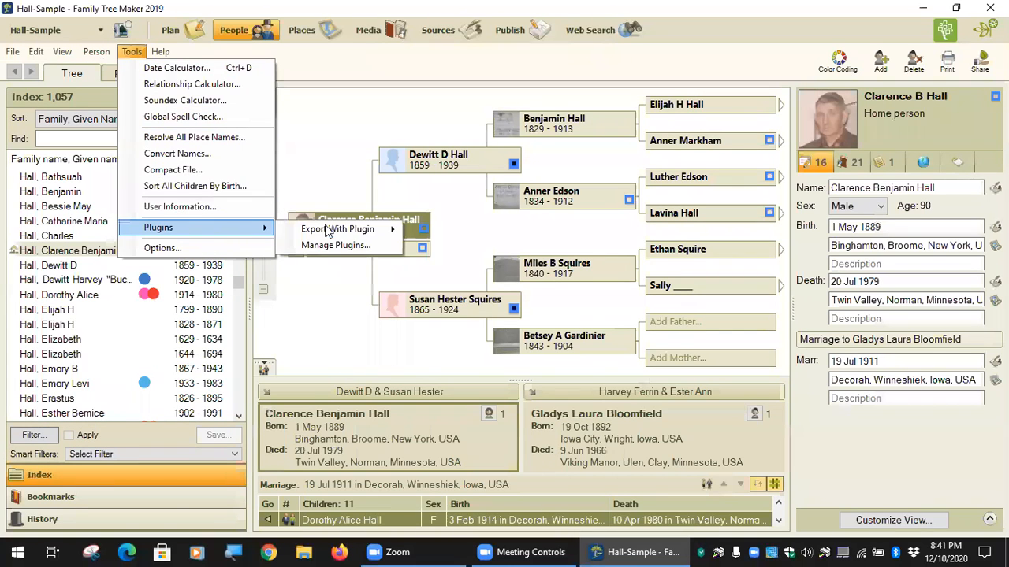
{"action": "mouse_move", "coordinate": [336, 228]}
{"action": "left_click", "coordinate": [473, 262]}
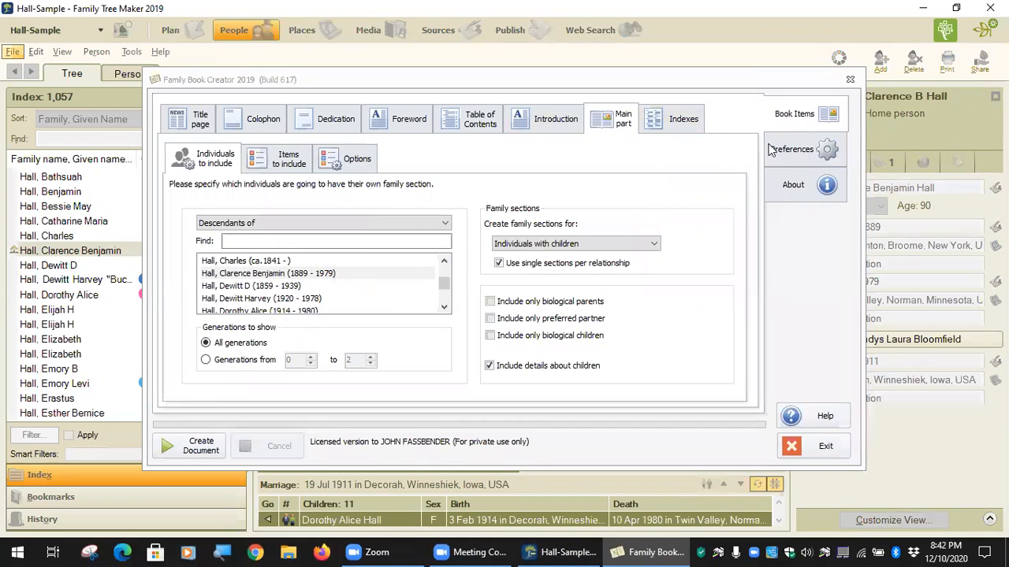
Open the Foreword book item and select its <ColorCodingLegend> placeholder line.
{"action": "left_click", "coordinate": [409, 118]}
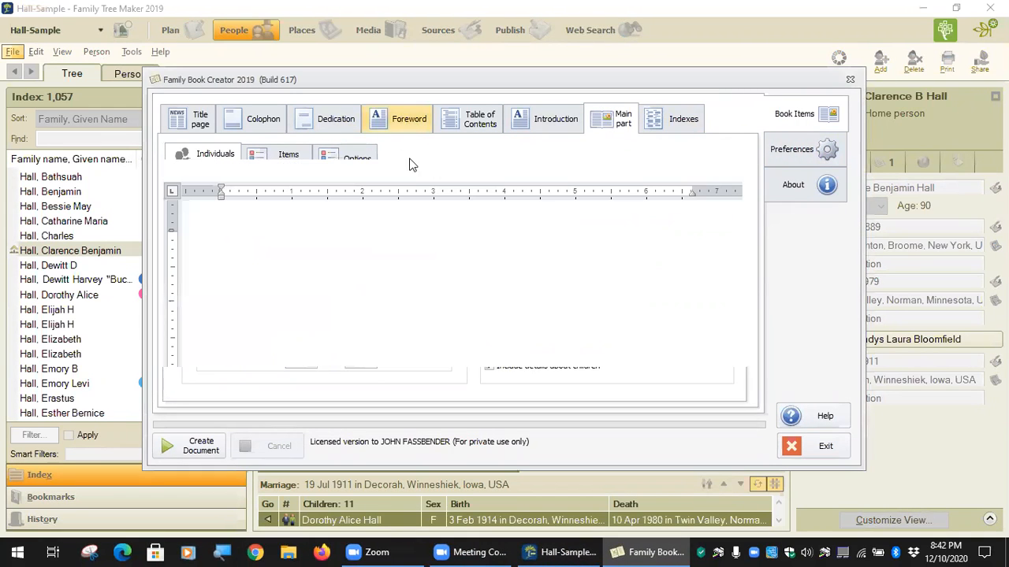
{"action": "scroll", "coordinate": [386, 277], "scroll_direction": "down", "scroll_amount": 5}
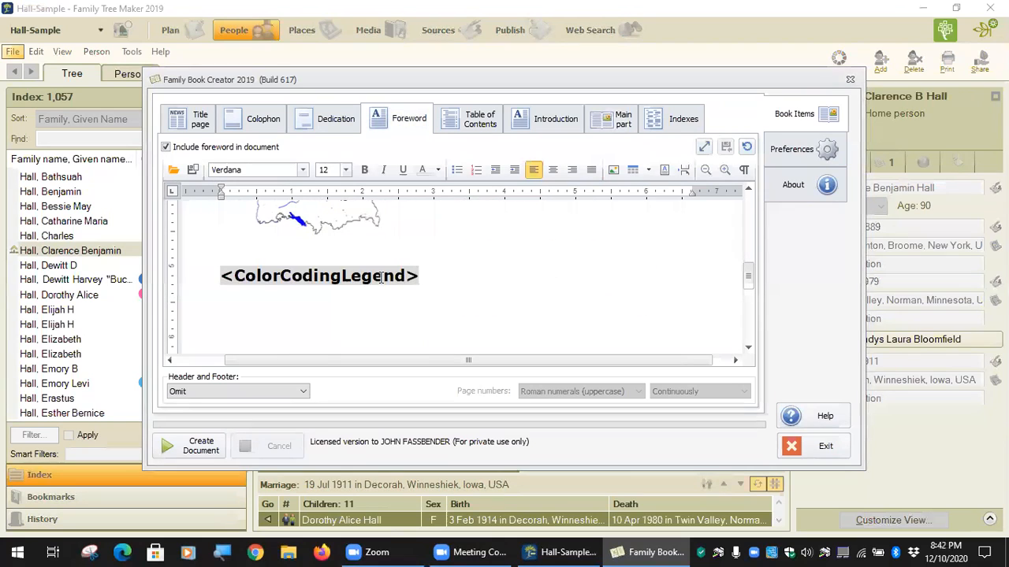
{"action": "left_click_drag", "start_coordinate": [223, 275], "coordinate": [420, 271]}
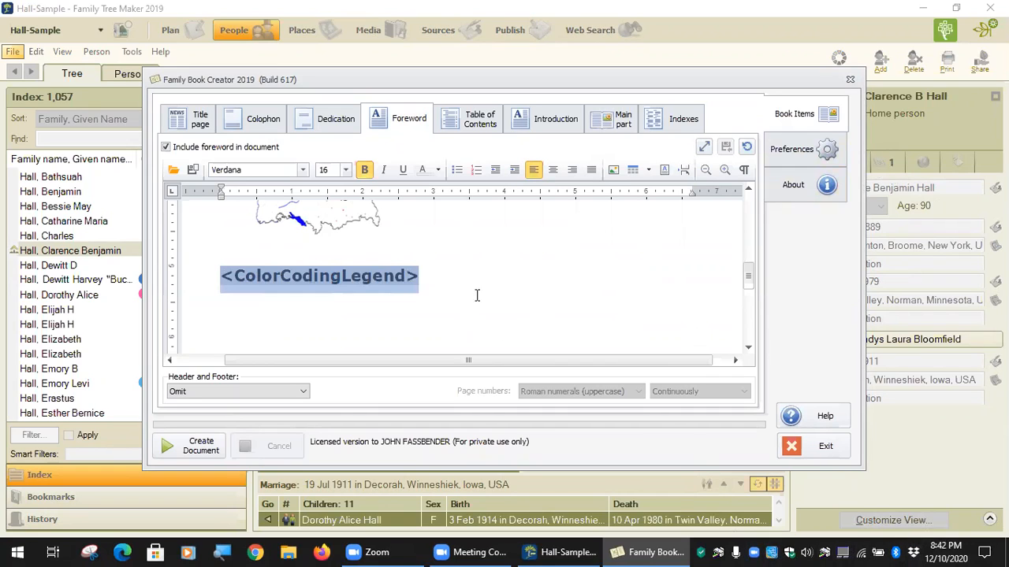
Check Preferences, reselect the Foreword's placeholder, and bring up Dropbox's recent files.
{"action": "left_click", "coordinate": [796, 150]}
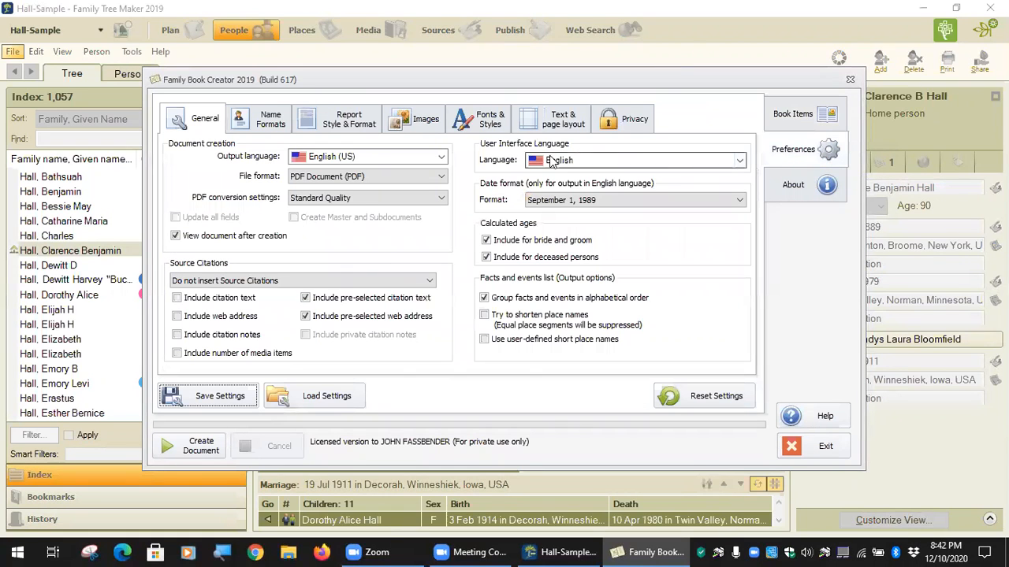
{"action": "left_click", "coordinate": [796, 115]}
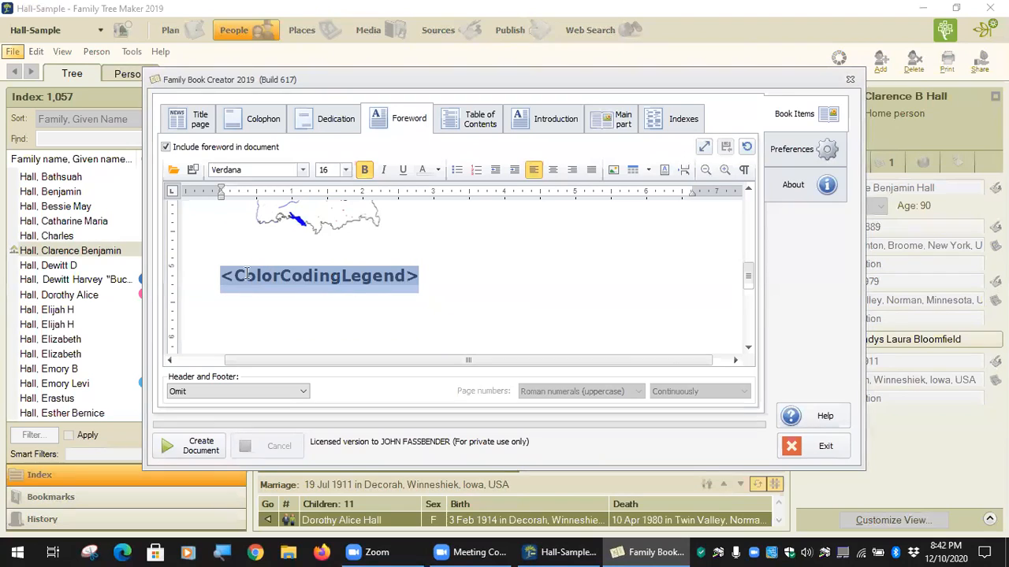
{"action": "left_click_drag", "start_coordinate": [234, 277], "coordinate": [421, 286]}
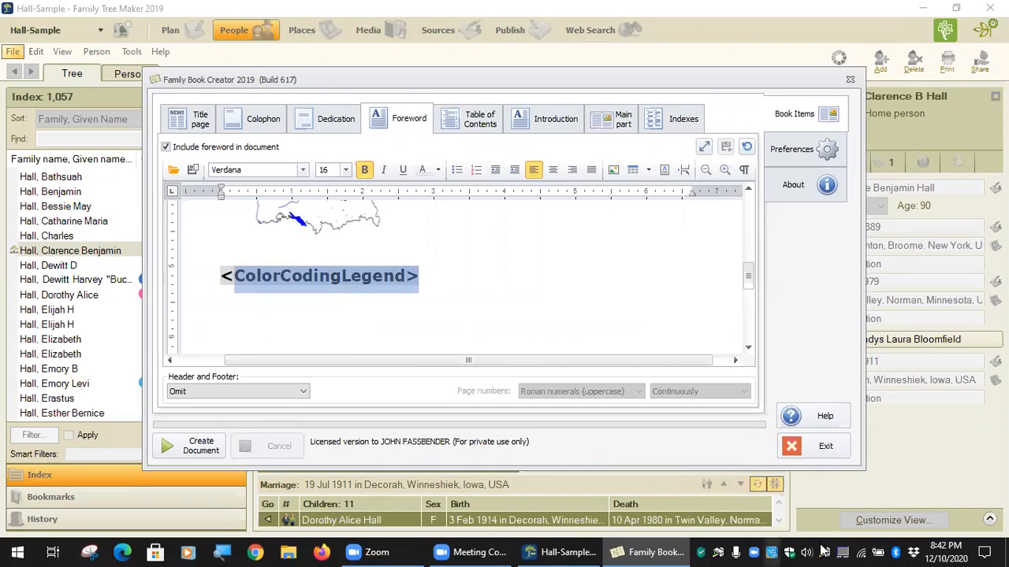
{"action": "left_click", "coordinate": [914, 552]}
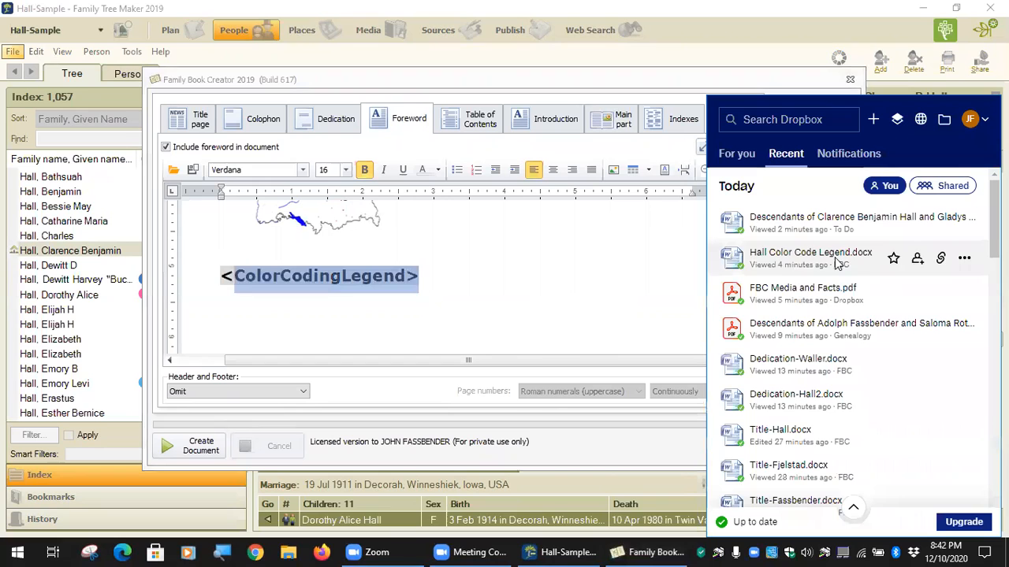
Look through Dropbox's recent files list, then close it.
{"action": "scroll", "coordinate": [819, 331], "scroll_direction": "down", "scroll_amount": 5}
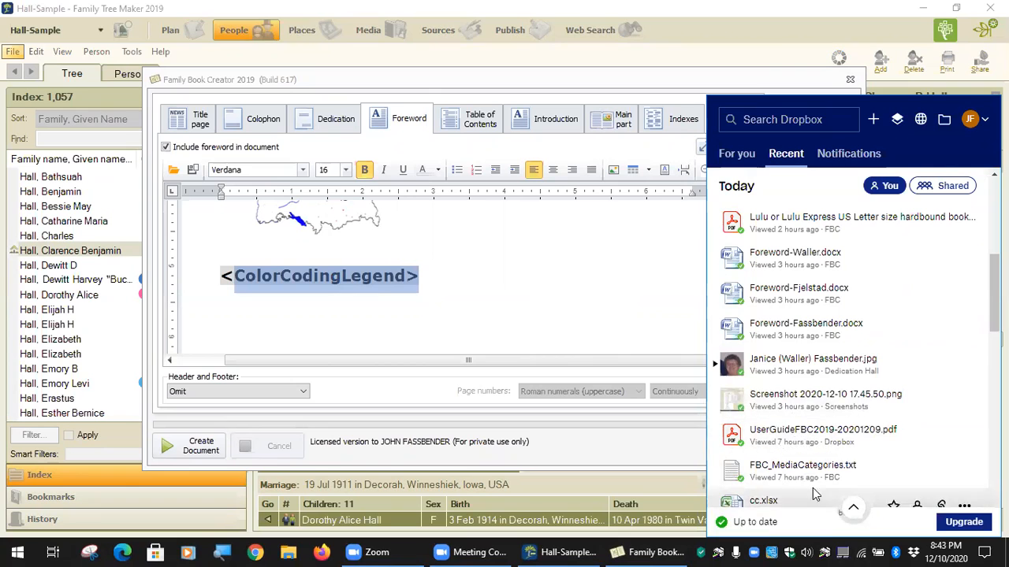
{"action": "scroll", "coordinate": [824, 445], "scroll_direction": "up", "scroll_amount": 1}
{"action": "scroll", "coordinate": [823, 441], "scroll_direction": "up", "scroll_amount": 4}
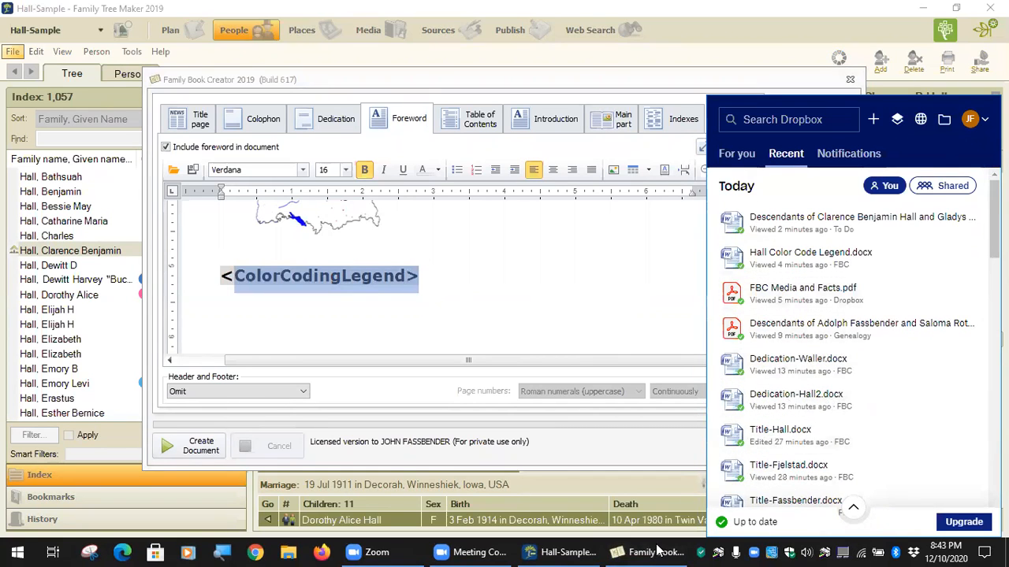
{"action": "left_click", "coordinate": [821, 27]}
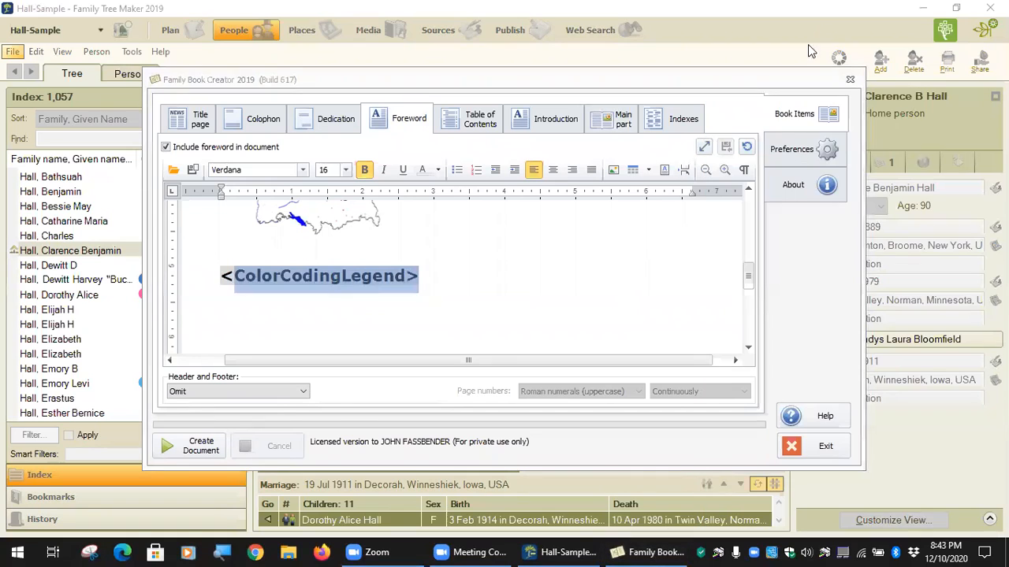
Open UserGuideFBC2019.pdf from Desktop > Misc > Genealogy > Family Book Creator.
{"action": "left_click", "coordinate": [290, 552]}
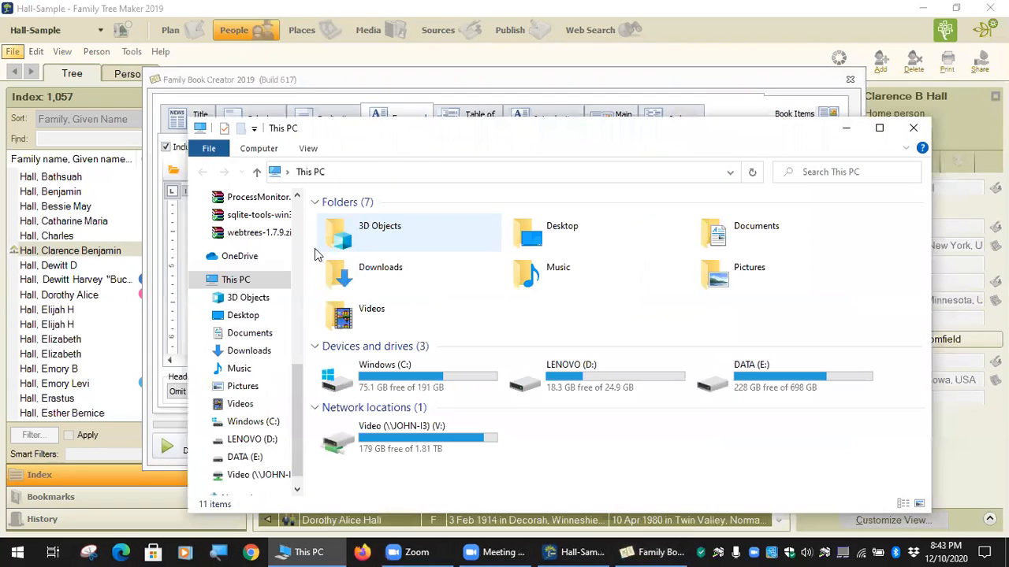
{"action": "scroll", "coordinate": [245, 343], "scroll_direction": "up", "scroll_amount": 8}
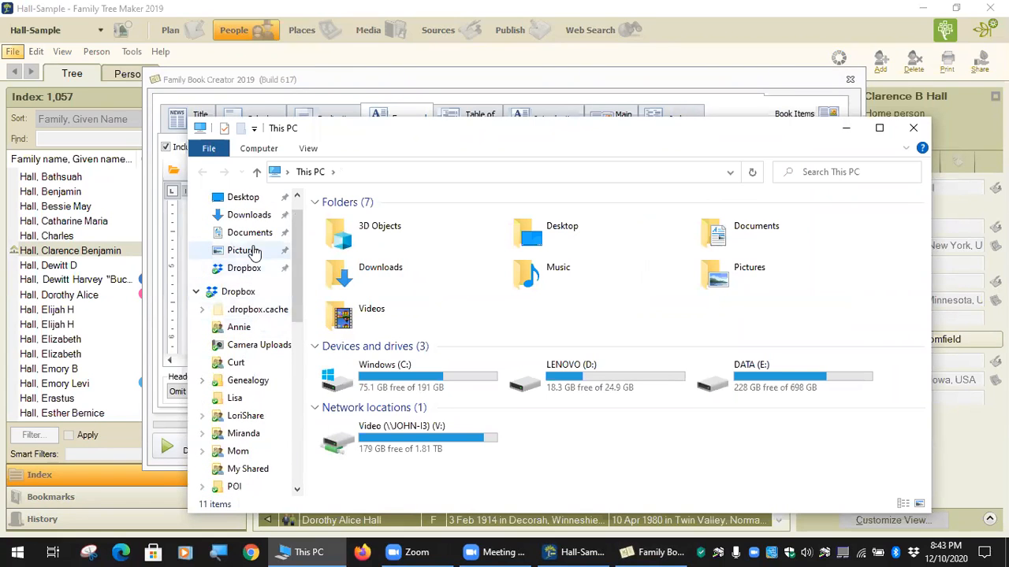
{"action": "scroll", "coordinate": [252, 249], "scroll_direction": "up", "scroll_amount": 1}
{"action": "left_click", "coordinate": [244, 228]}
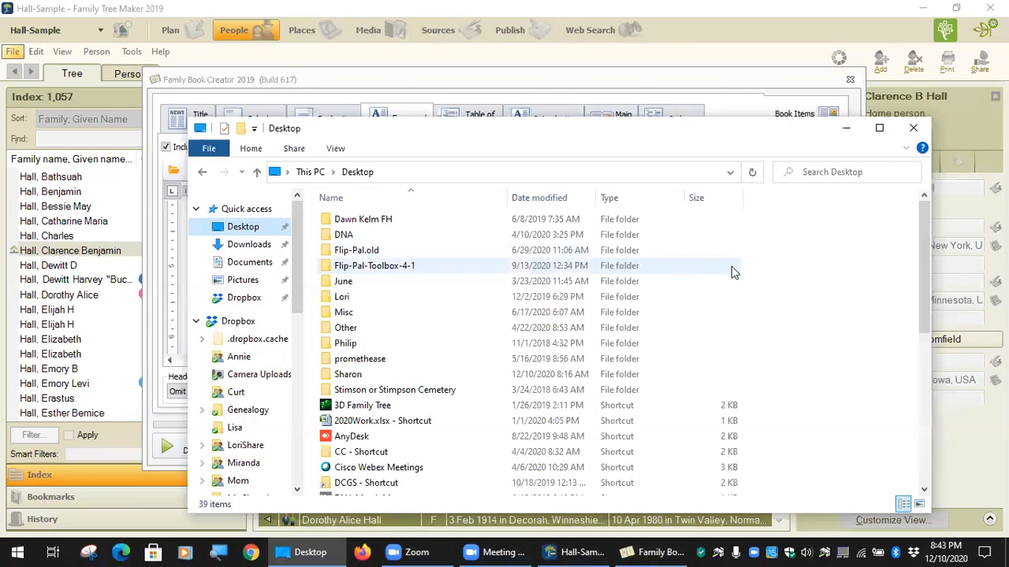
{"action": "left_click", "coordinate": [343, 313]}
{"action": "double_click", "coordinate": [343, 313]}
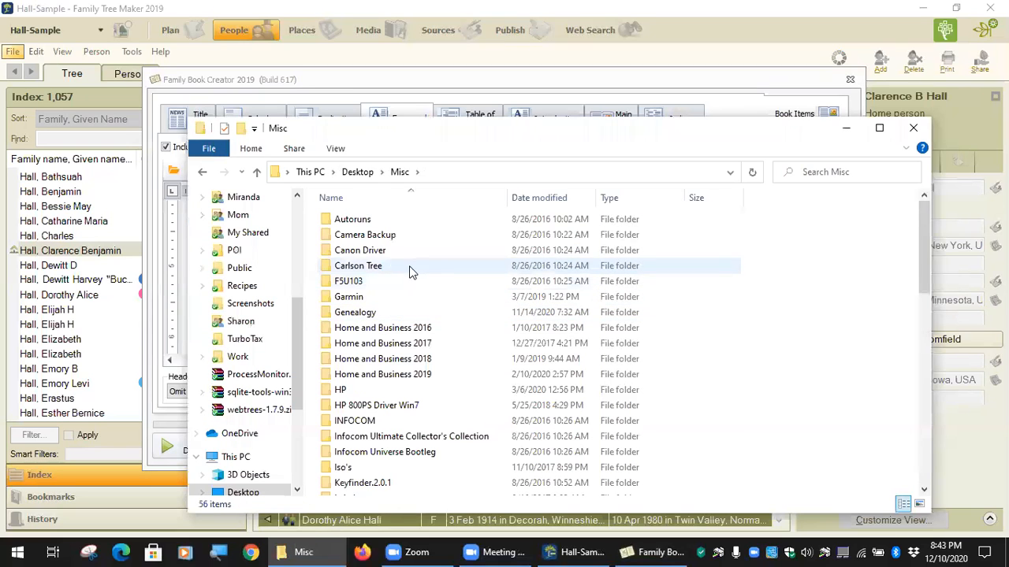
{"action": "double_click", "coordinate": [379, 309]}
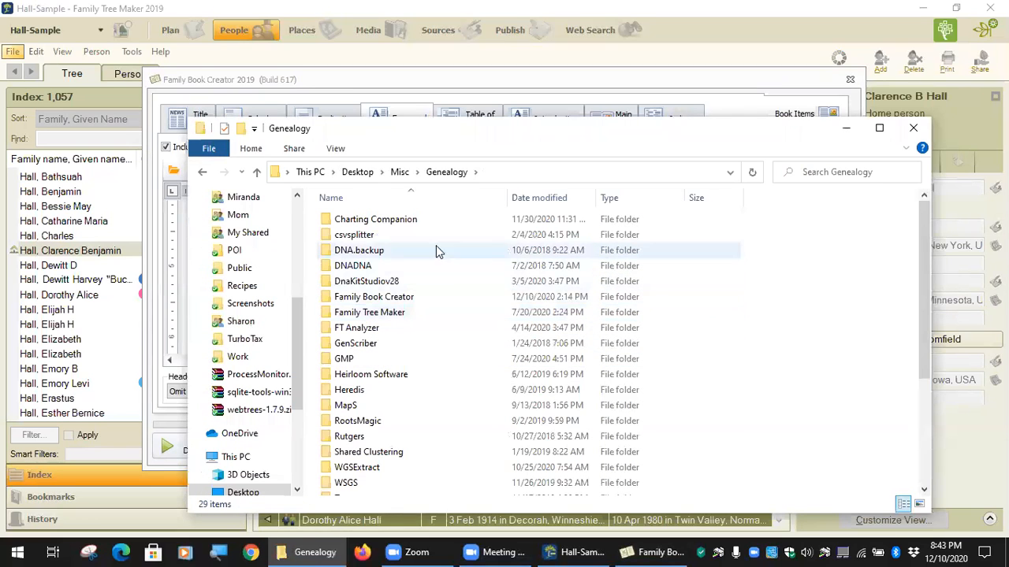
{"action": "left_click", "coordinate": [392, 304]}
{"action": "double_click", "coordinate": [392, 305]}
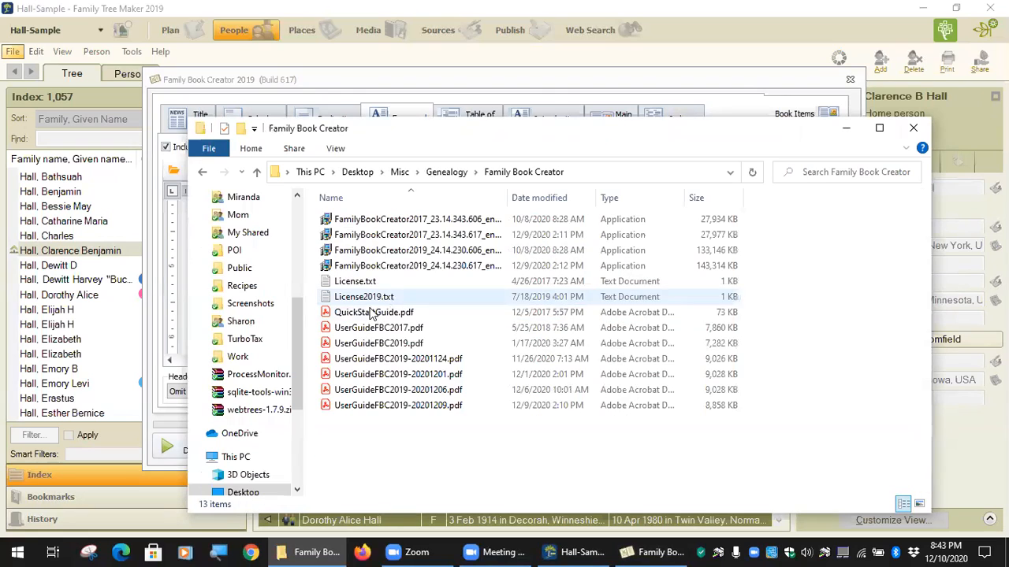
{"action": "double_click", "coordinate": [383, 347]}
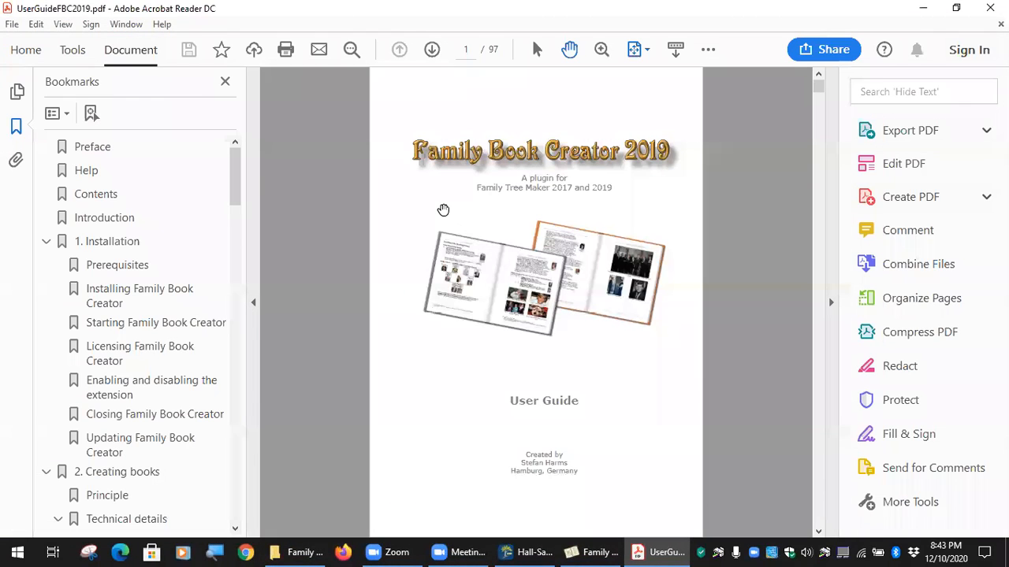
Search the guide for 'colorcodinglegend' up to page 63, hiding the Bookmarks and Tools panes.
{"action": "key", "text": "ctrl+f"}
{"action": "type", "text": "col"}
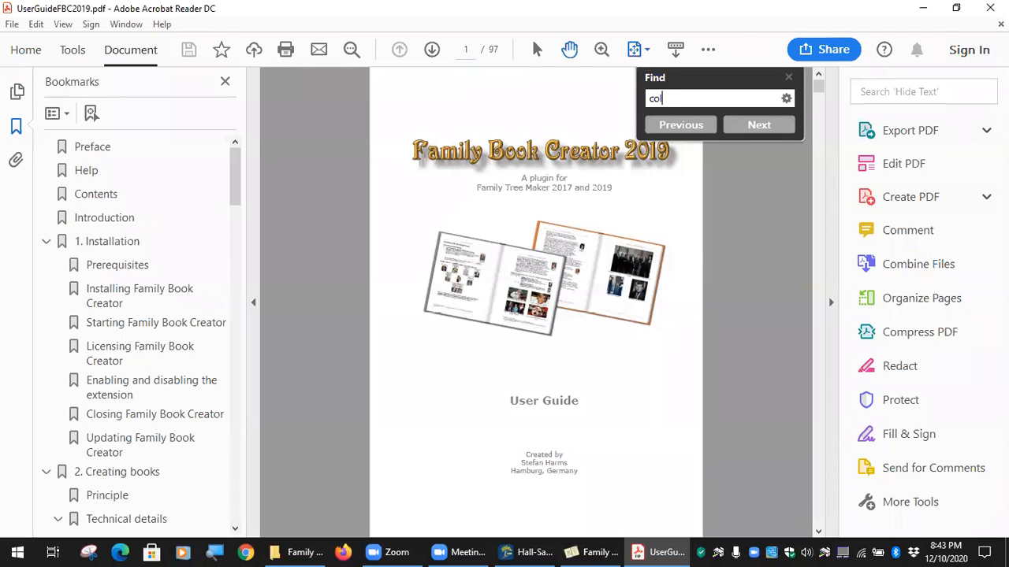
{"action": "type", "text": "orc"}
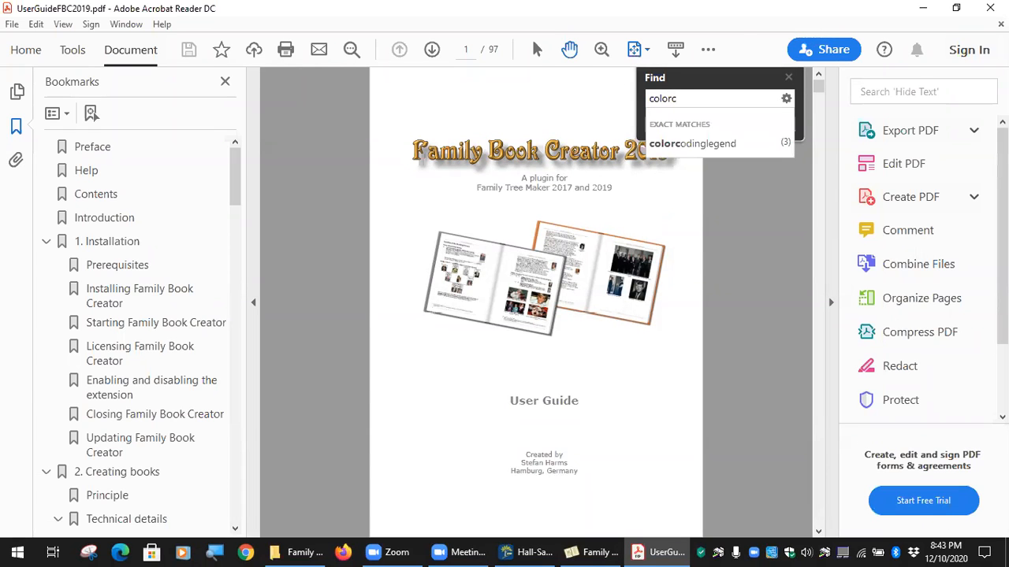
{"action": "left_click", "coordinate": [730, 148]}
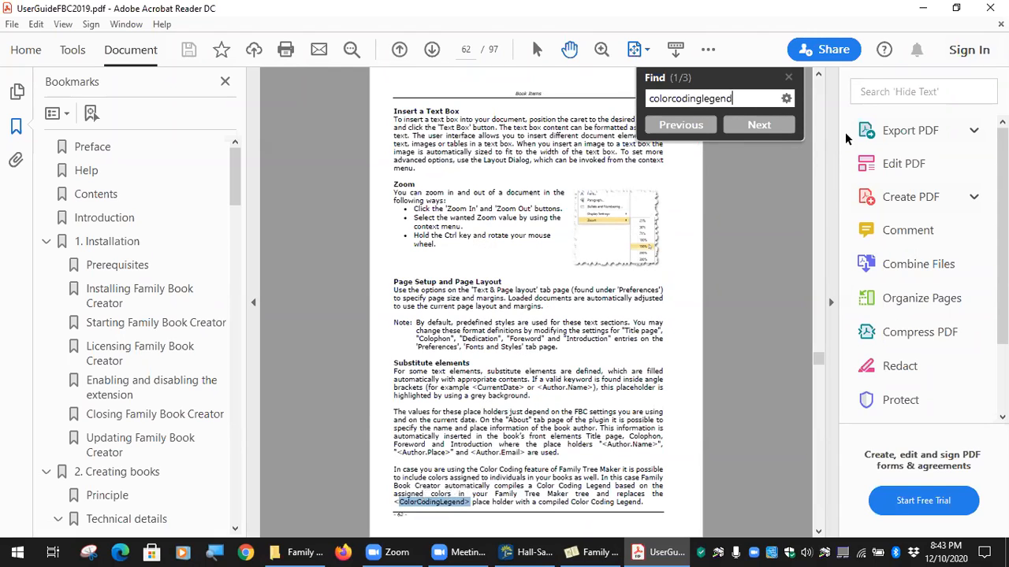
{"action": "left_click", "coordinate": [759, 128]}
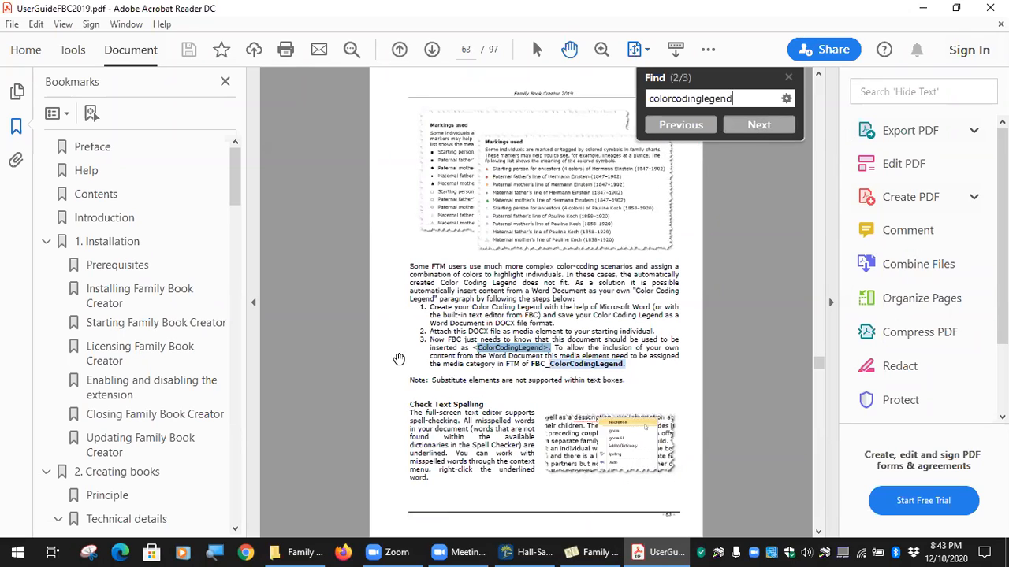
{"action": "left_click", "coordinate": [253, 306]}
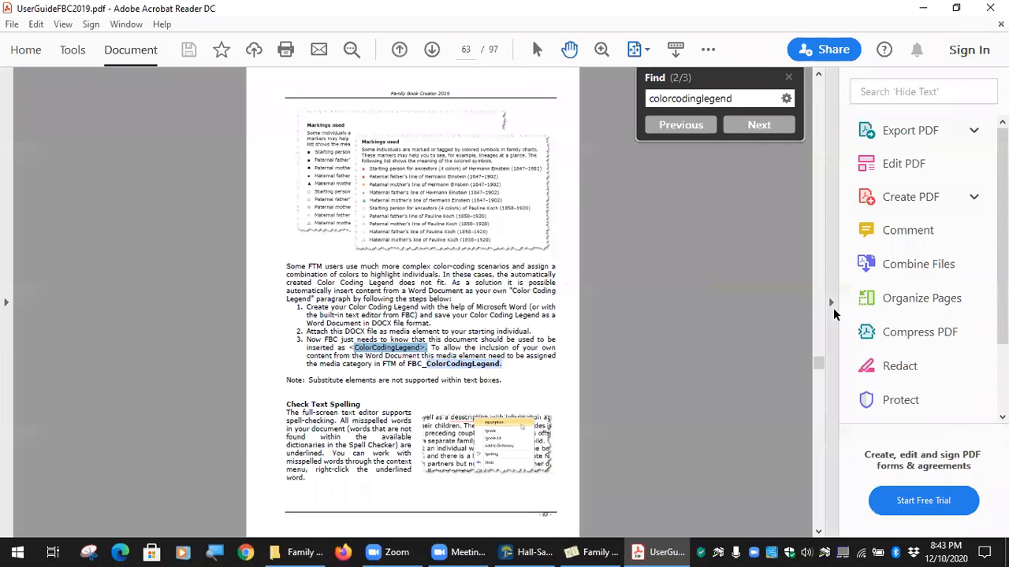
{"action": "left_click", "coordinate": [831, 304]}
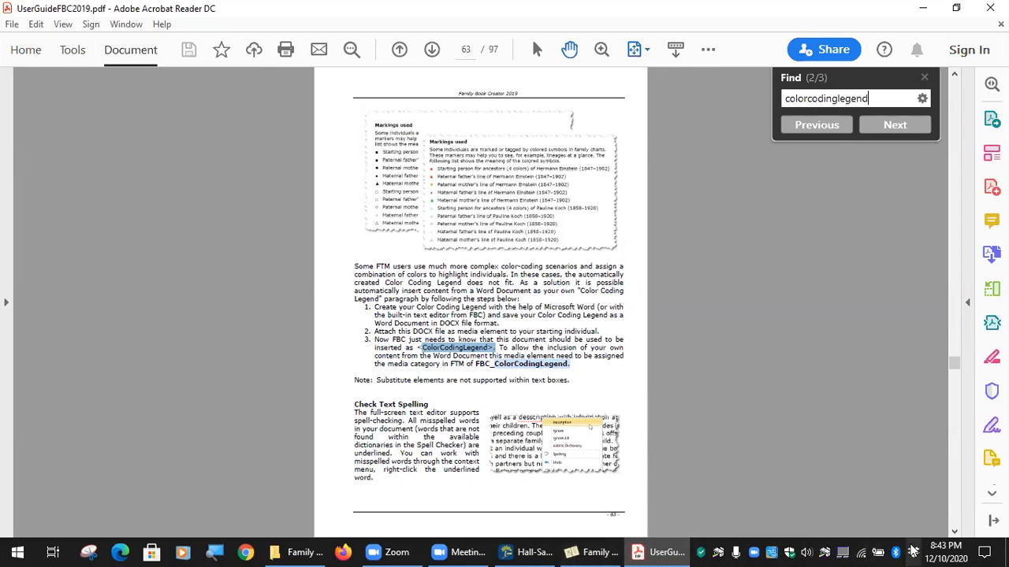
{"action": "left_click", "coordinate": [601, 550]}
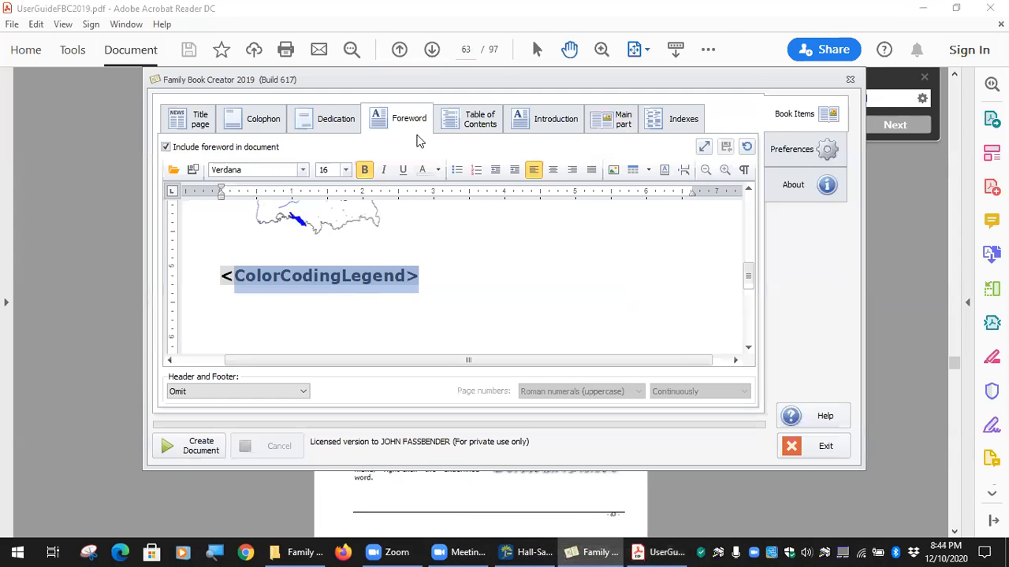
Review the Dedication text 'A comparatively modest present…' and cancel the Open file dialog.
{"action": "scroll", "coordinate": [453, 243], "scroll_direction": "up", "scroll_amount": 5}
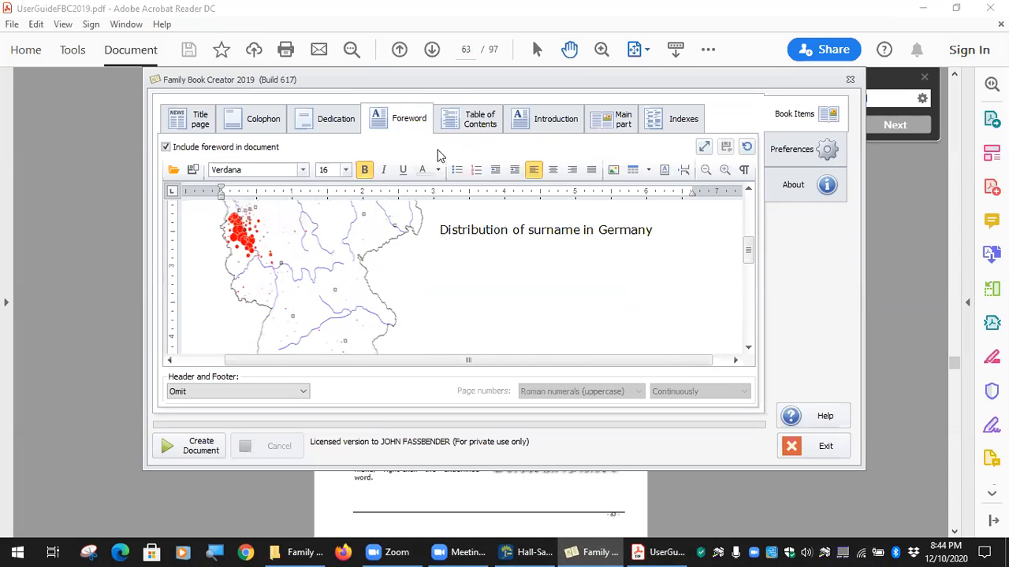
{"action": "left_click", "coordinate": [351, 124]}
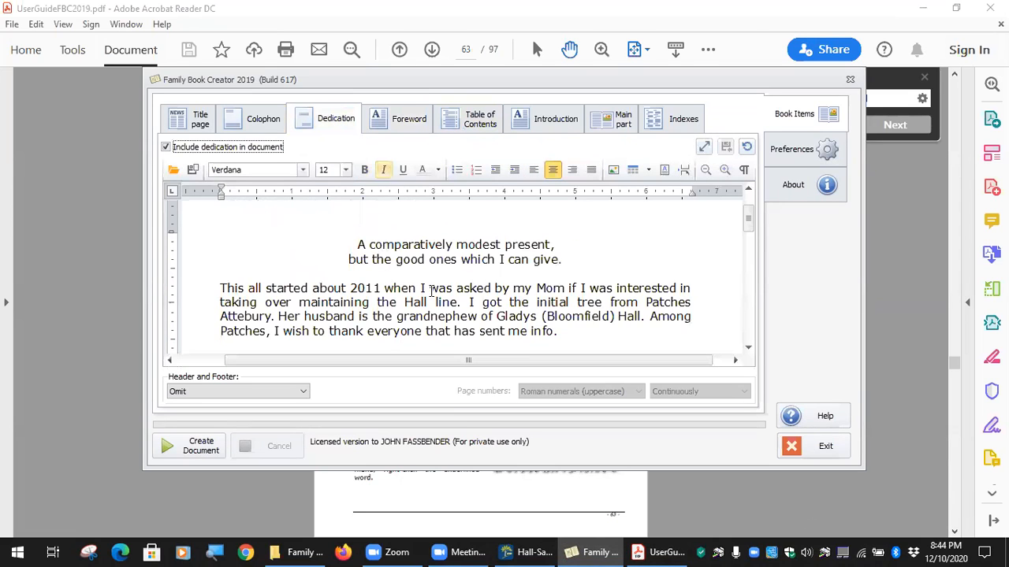
{"action": "scroll", "coordinate": [432, 307], "scroll_direction": "down", "scroll_amount": 3}
{"action": "scroll", "coordinate": [437, 299], "scroll_direction": "up", "scroll_amount": 3}
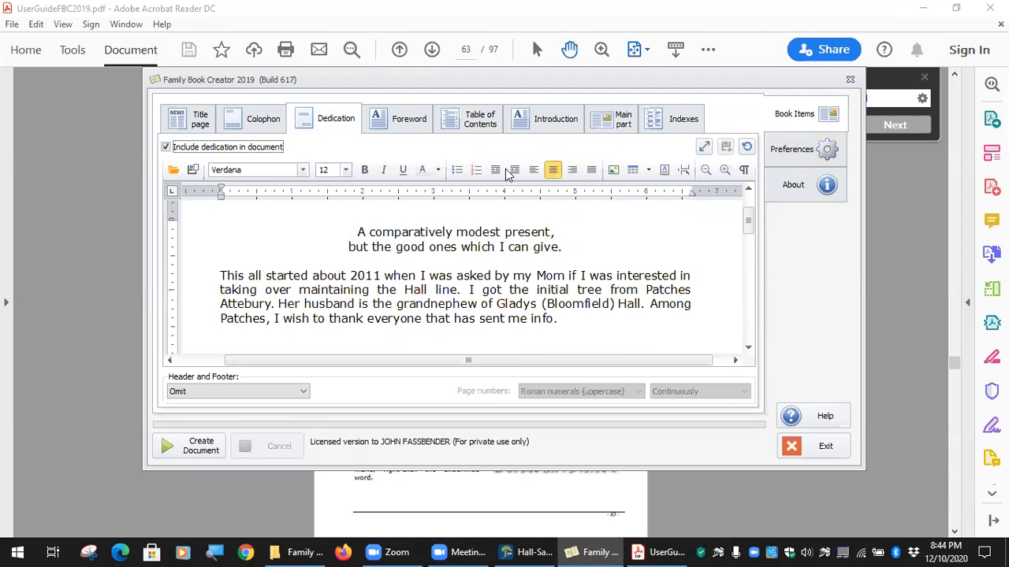
{"action": "scroll", "coordinate": [423, 234], "scroll_direction": "down", "scroll_amount": 2}
{"action": "scroll", "coordinate": [423, 234], "scroll_direction": "up", "scroll_amount": 3}
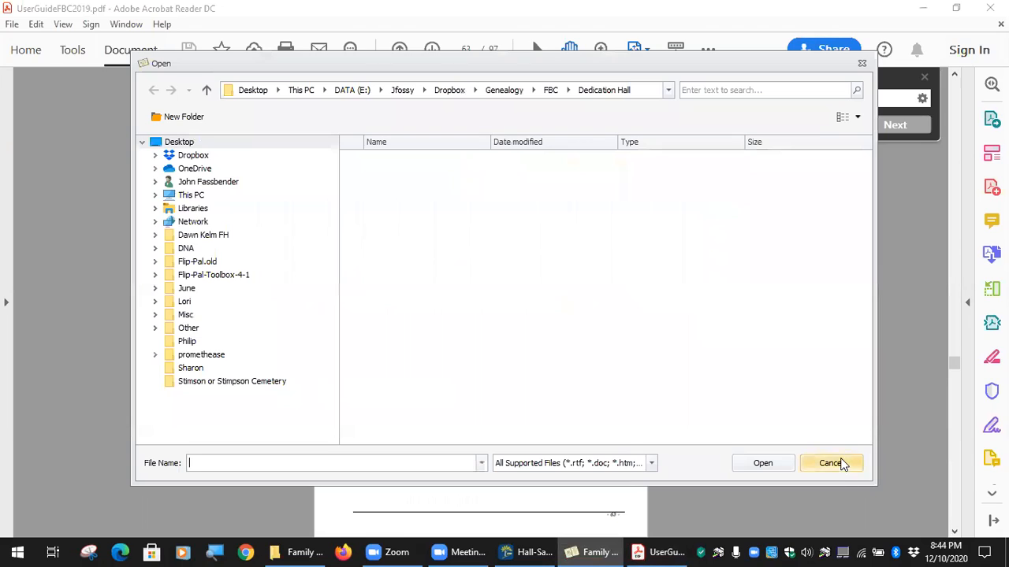
{"action": "left_click", "coordinate": [831, 463]}
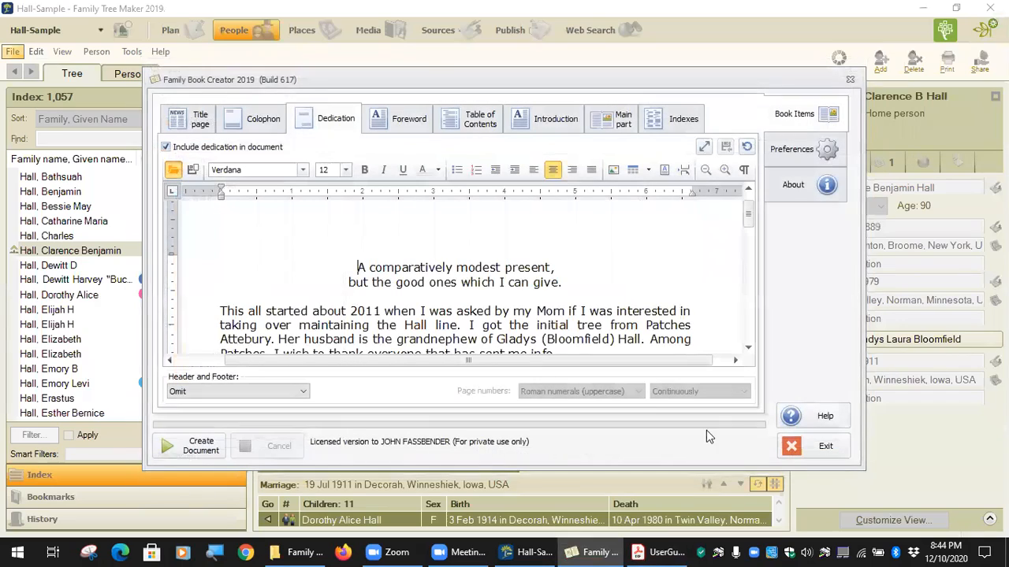
Exit Family Book Creator and select the Descendants document in Dropbox > Genealogy > To Do.
{"action": "left_click", "coordinate": [827, 447]}
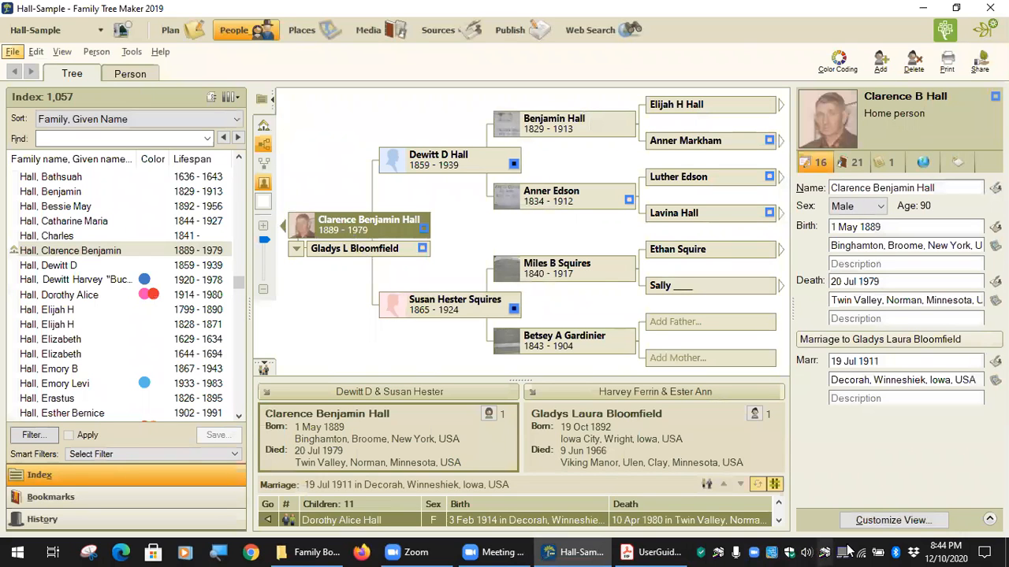
{"action": "double_click", "coordinate": [914, 554]}
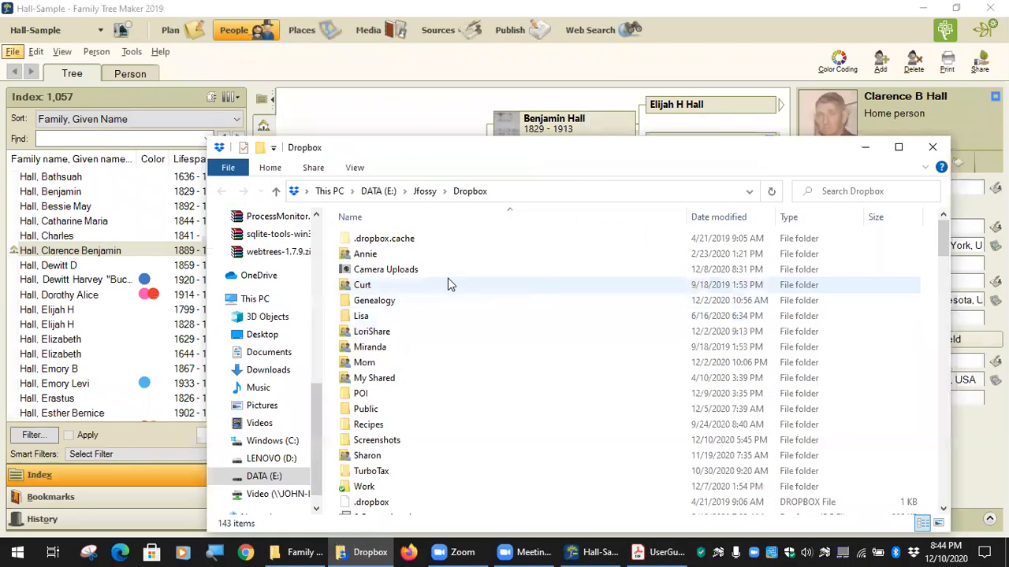
{"action": "double_click", "coordinate": [376, 301]}
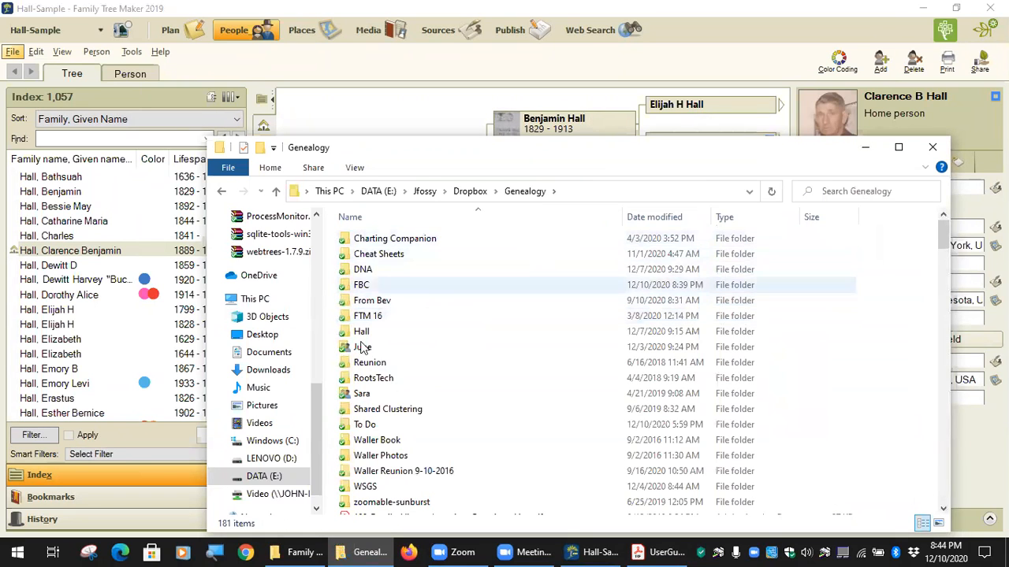
{"action": "left_click", "coordinate": [659, 217]}
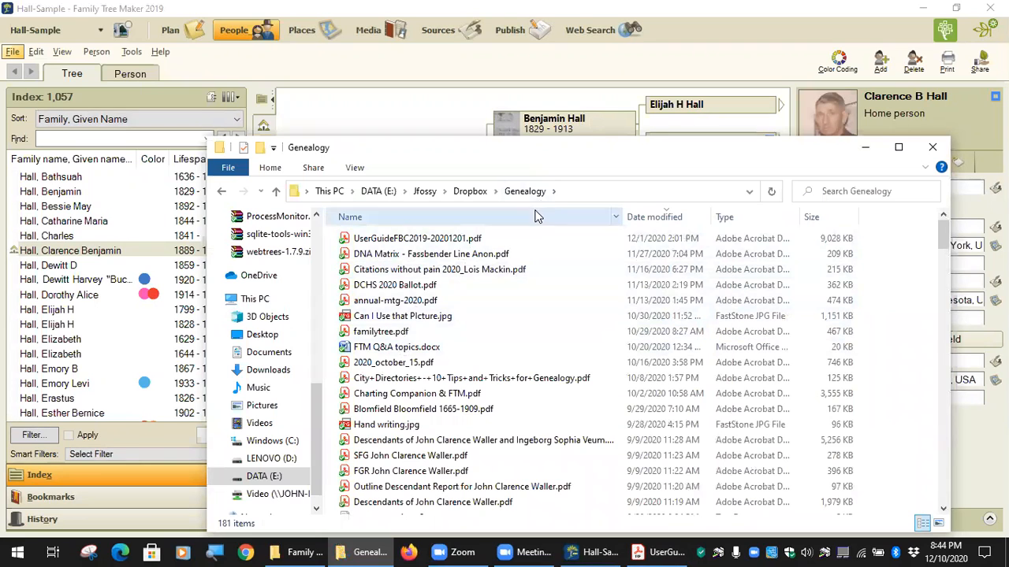
{"action": "left_click", "coordinate": [473, 218]}
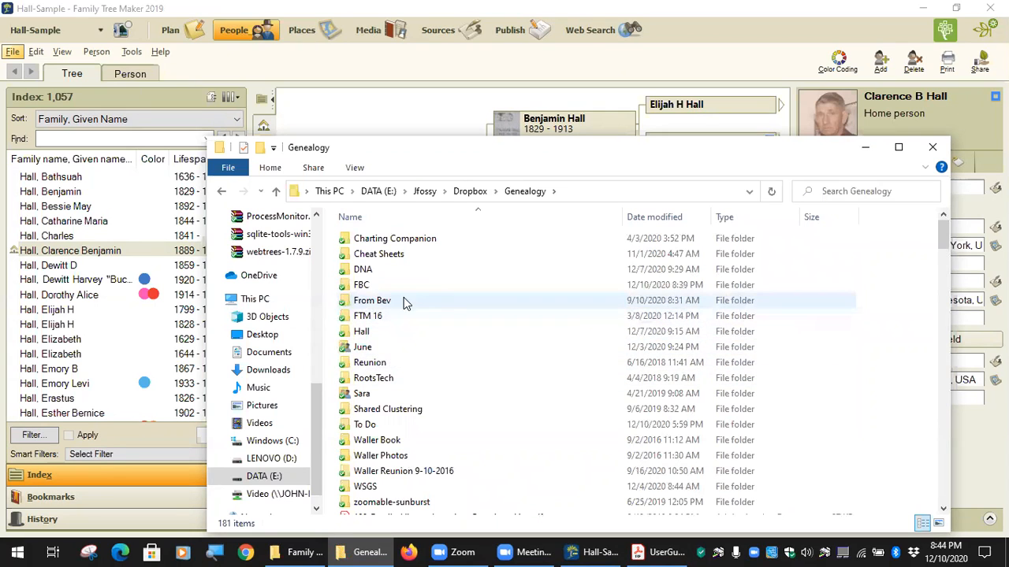
{"action": "double_click", "coordinate": [398, 425]}
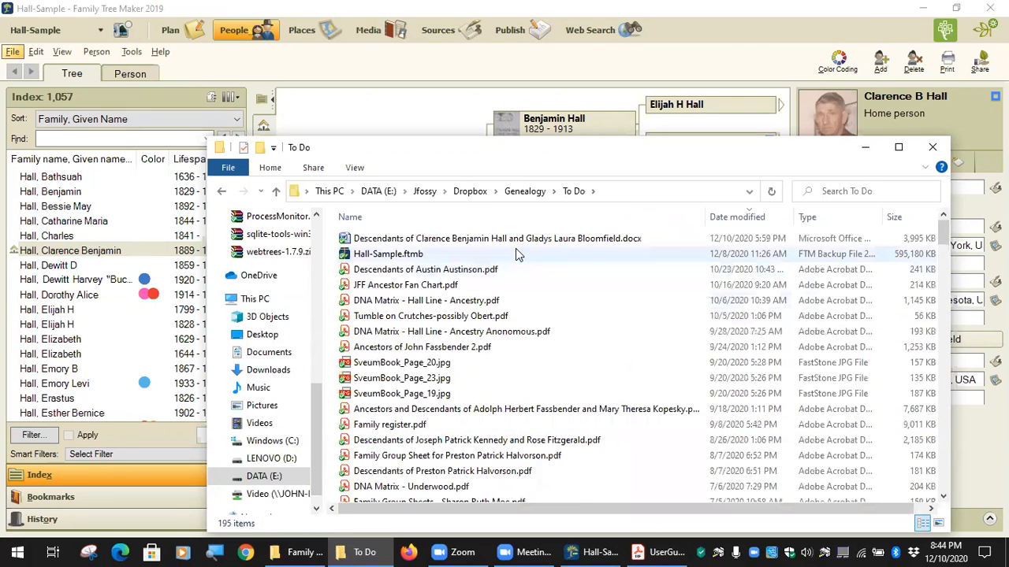
{"action": "left_click", "coordinate": [516, 243]}
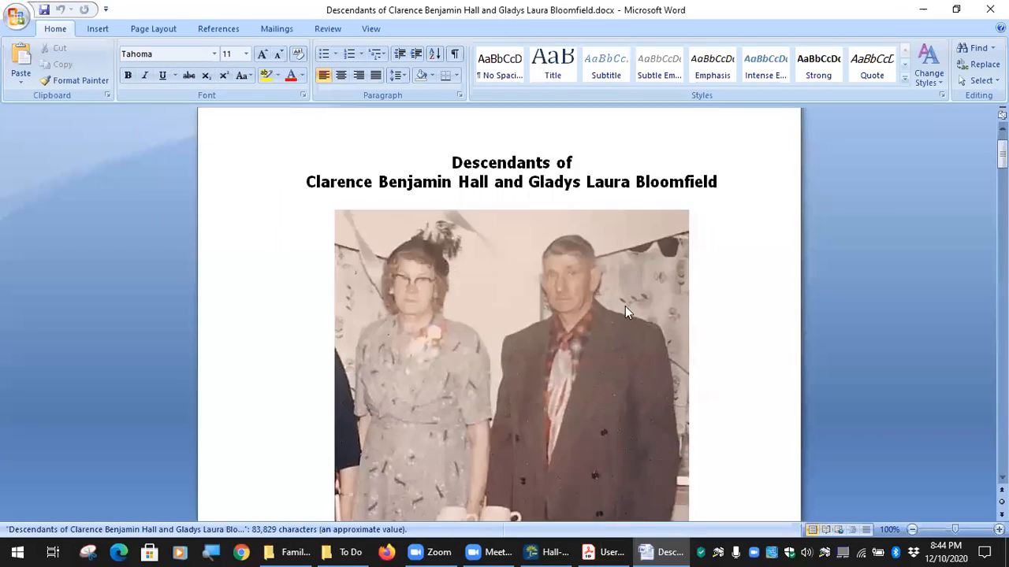
Scroll the Descendants book to the Markings used list on page 5, then reopen the To Do window.
{"action": "scroll", "coordinate": [609, 363], "scroll_direction": "down", "scroll_amount": 20}
{"action": "scroll", "coordinate": [609, 360], "scroll_direction": "down", "scroll_amount": 20}
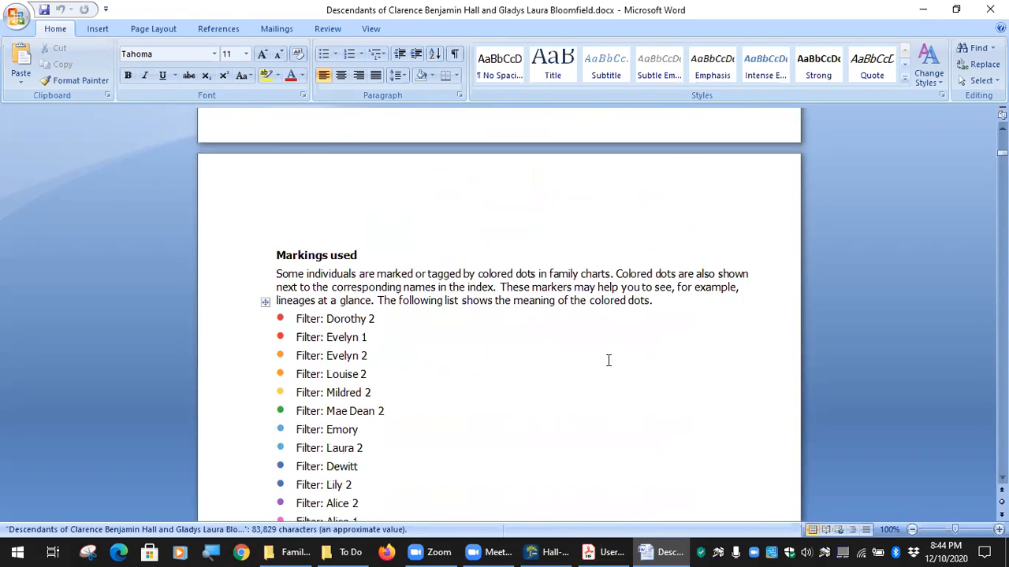
{"action": "scroll", "coordinate": [609, 360], "scroll_direction": "down", "scroll_amount": 4}
{"action": "scroll", "coordinate": [375, 331], "scroll_direction": "down", "scroll_amount": 3}
{"action": "scroll", "coordinate": [380, 347], "scroll_direction": "up", "scroll_amount": 4}
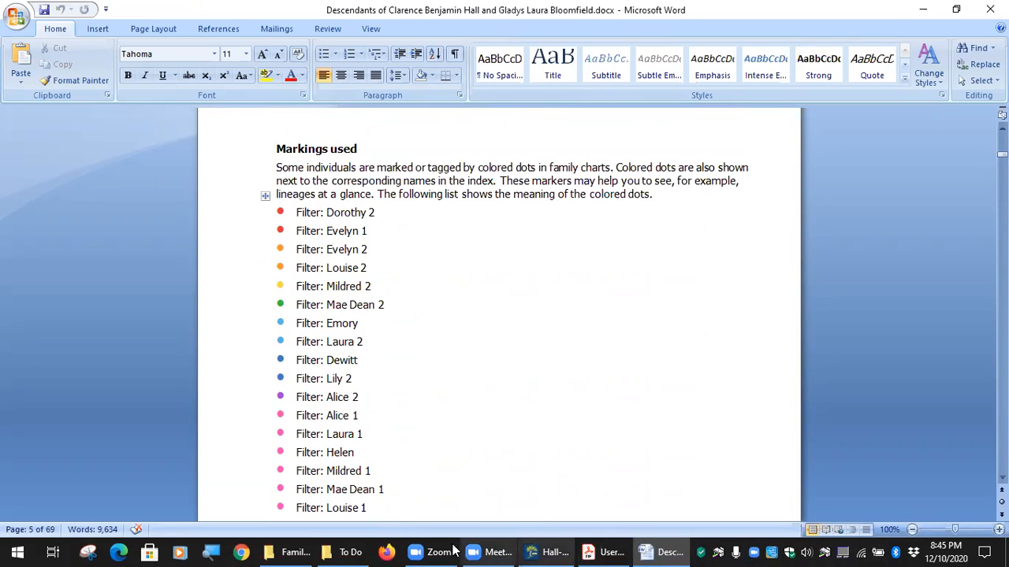
{"action": "left_click", "coordinate": [341, 552]}
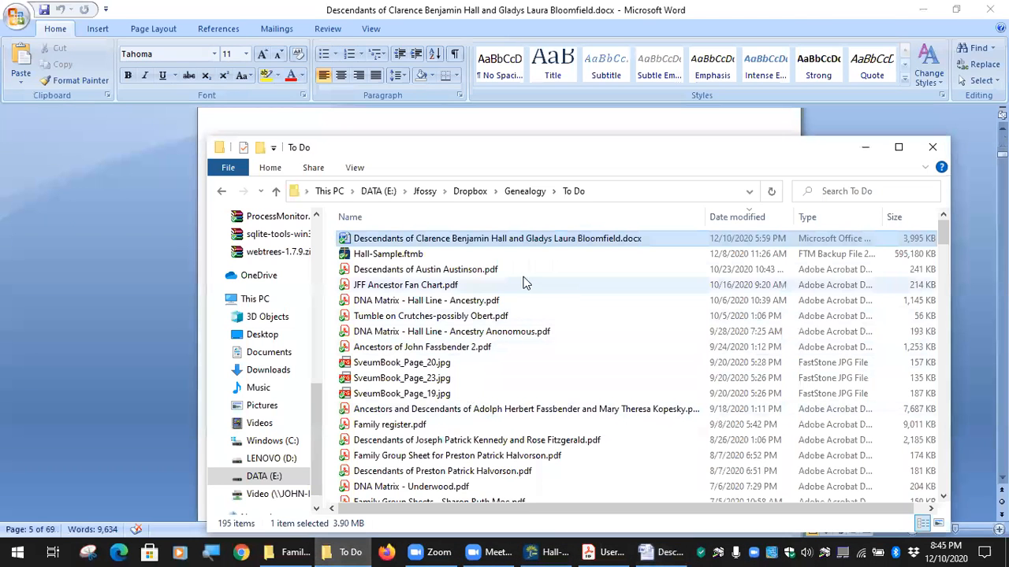
Go from the Genealogy folder into FBC and open Hall Color Code Legend.docx.
{"action": "left_click", "coordinate": [524, 191]}
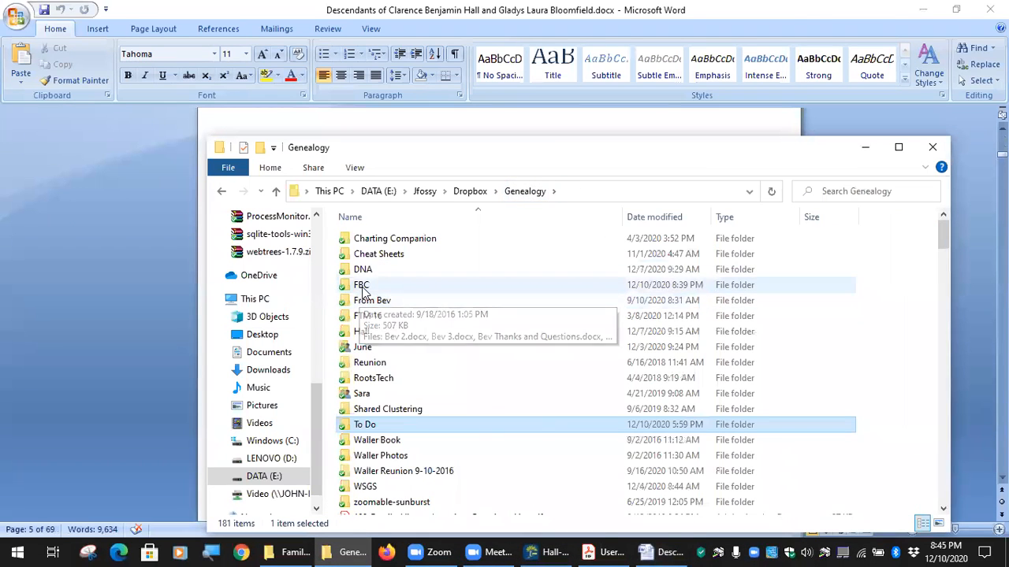
{"action": "double_click", "coordinate": [361, 286]}
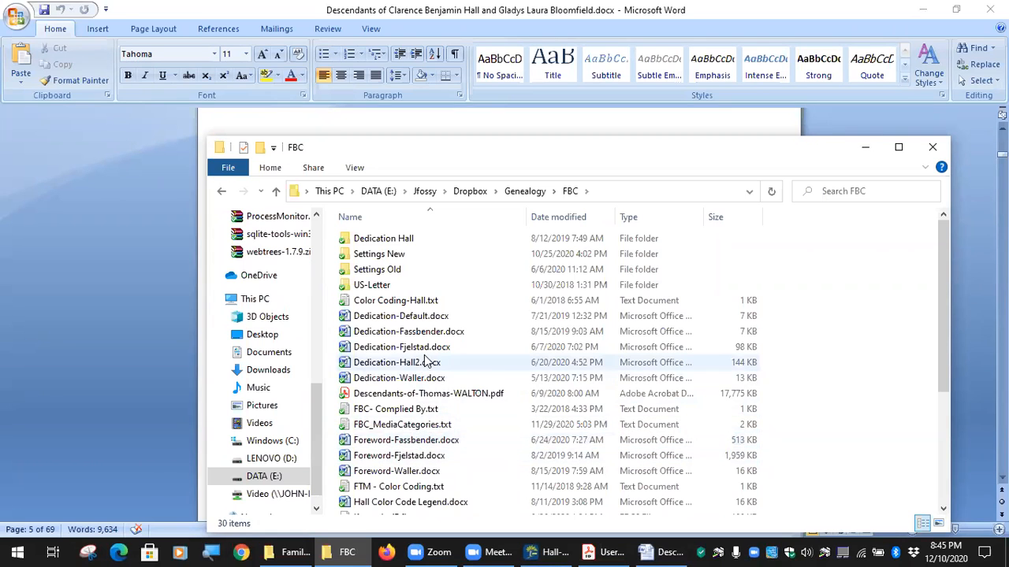
{"action": "scroll", "coordinate": [424, 366], "scroll_direction": "down", "scroll_amount": 1}
{"action": "scroll", "coordinate": [418, 392], "scroll_direction": "down", "scroll_amount": 3}
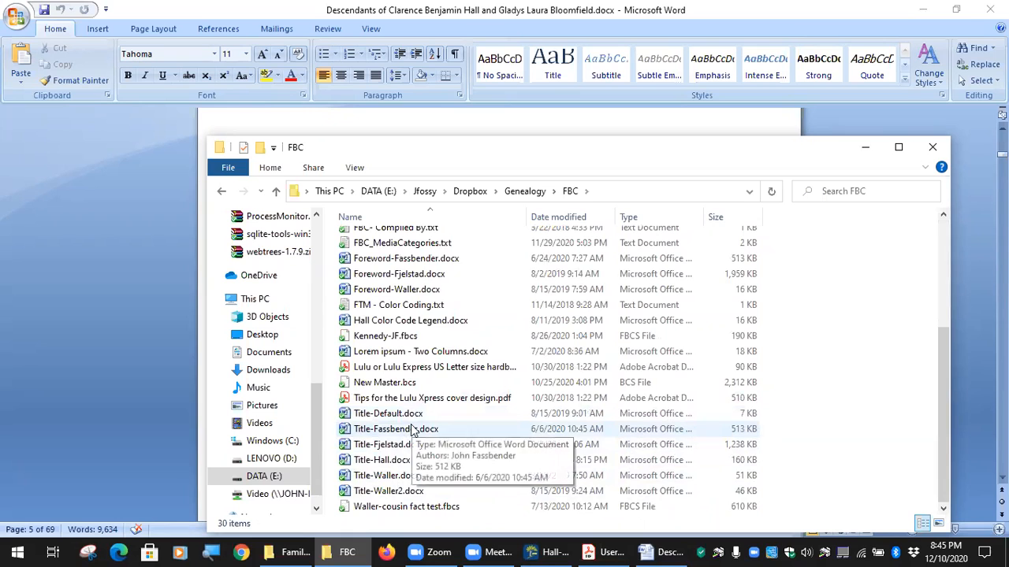
{"action": "scroll", "coordinate": [414, 430], "scroll_direction": "up", "scroll_amount": 4}
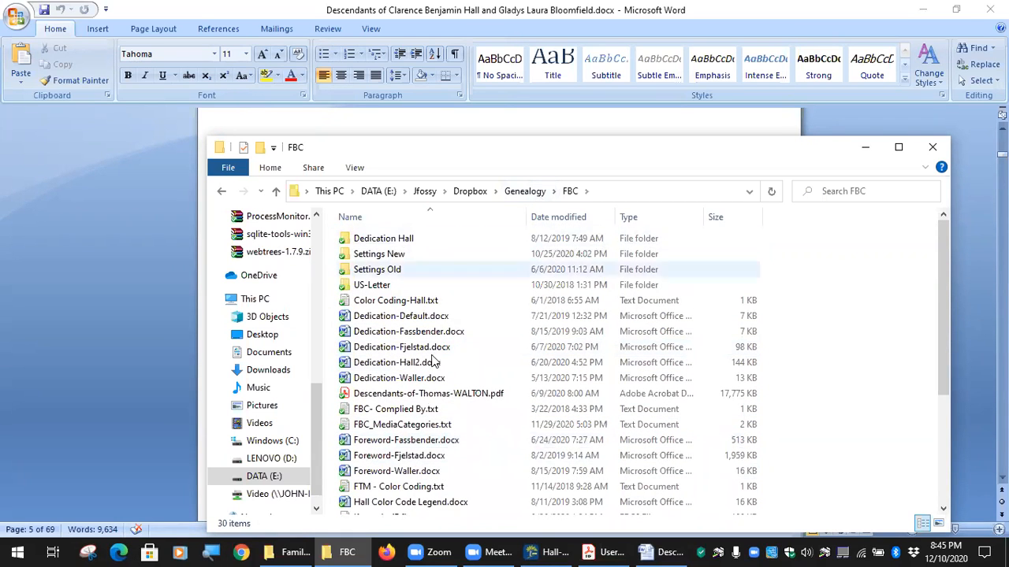
{"action": "scroll", "coordinate": [394, 425], "scroll_direction": "down", "scroll_amount": 4}
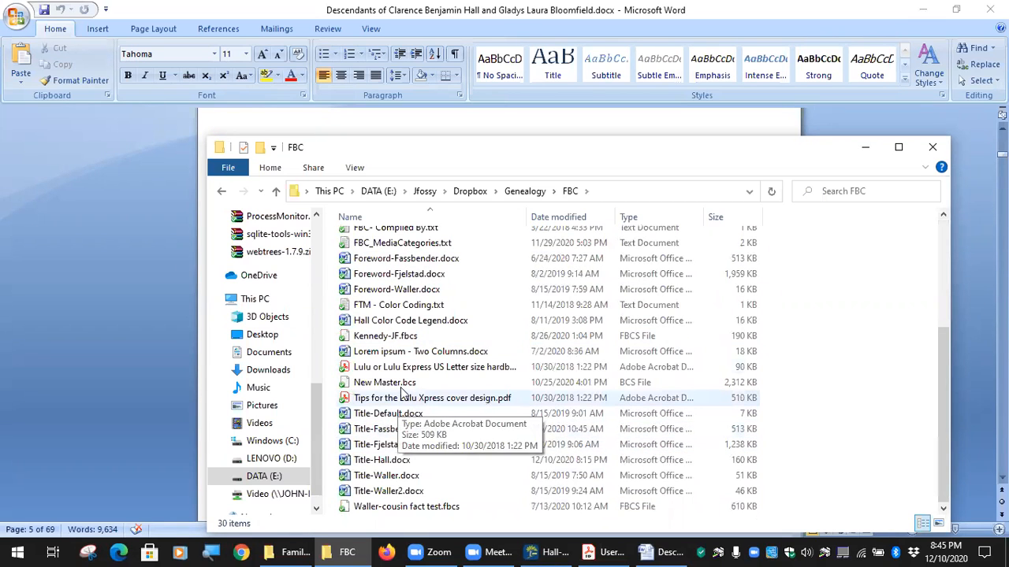
{"action": "scroll", "coordinate": [402, 346], "scroll_direction": "up", "scroll_amount": 1}
{"action": "double_click", "coordinate": [430, 358]}
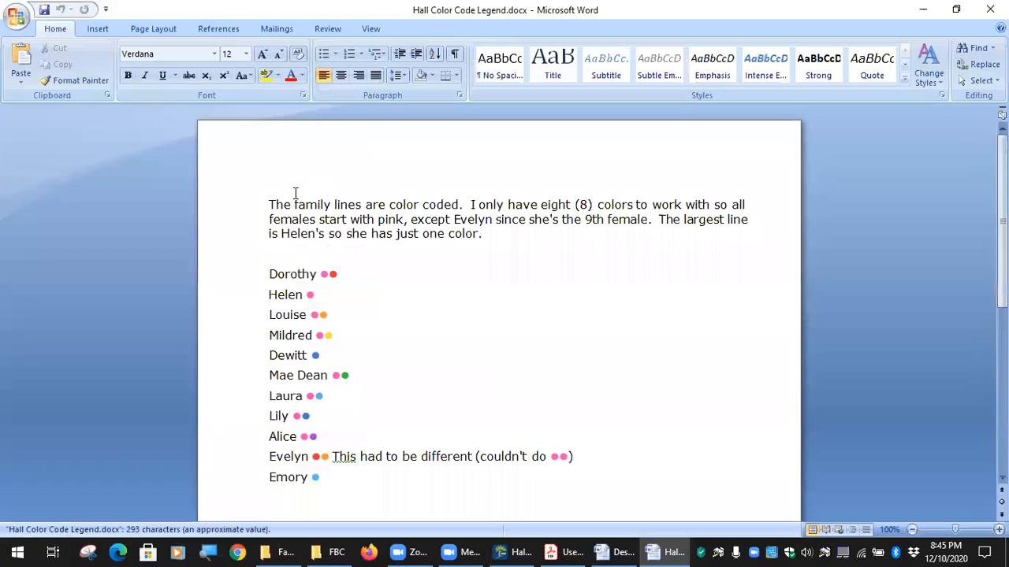
Add '(Red)' to the Dorothy line and a new 'Helen (Pink)' line below it, then return to the Descendants book.
{"action": "left_click", "coordinate": [279, 254]}
{"action": "type", "text": "Dorothy (p"}
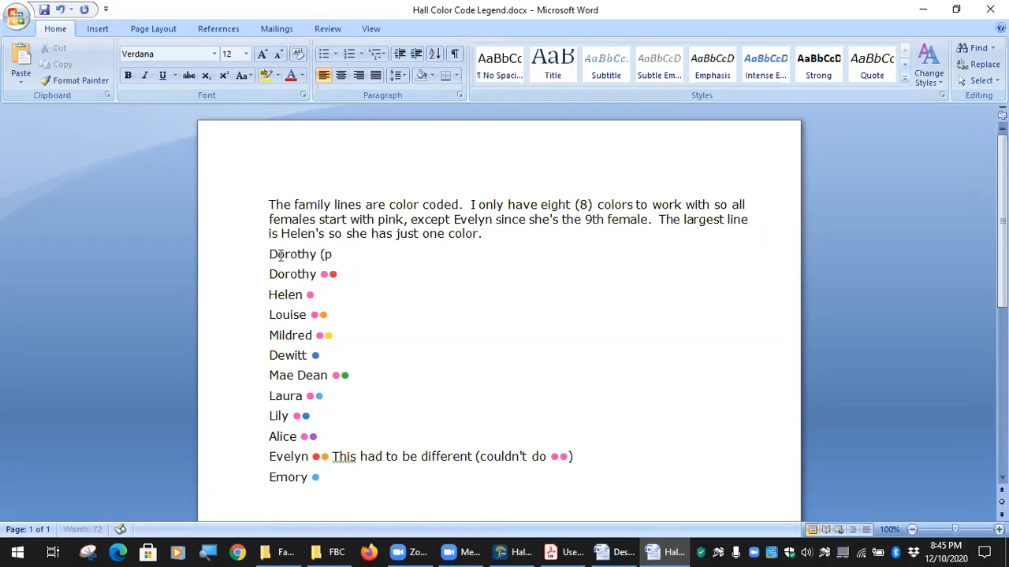
{"action": "type", "text": "(Red)"}
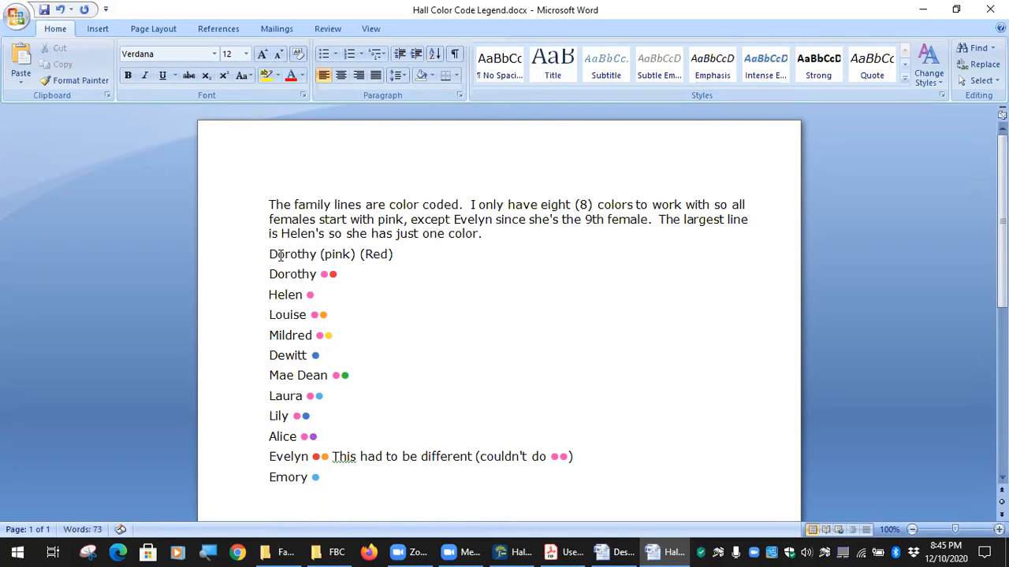
{"action": "key", "text": "Return"}
{"action": "type", "text": "Hel"}
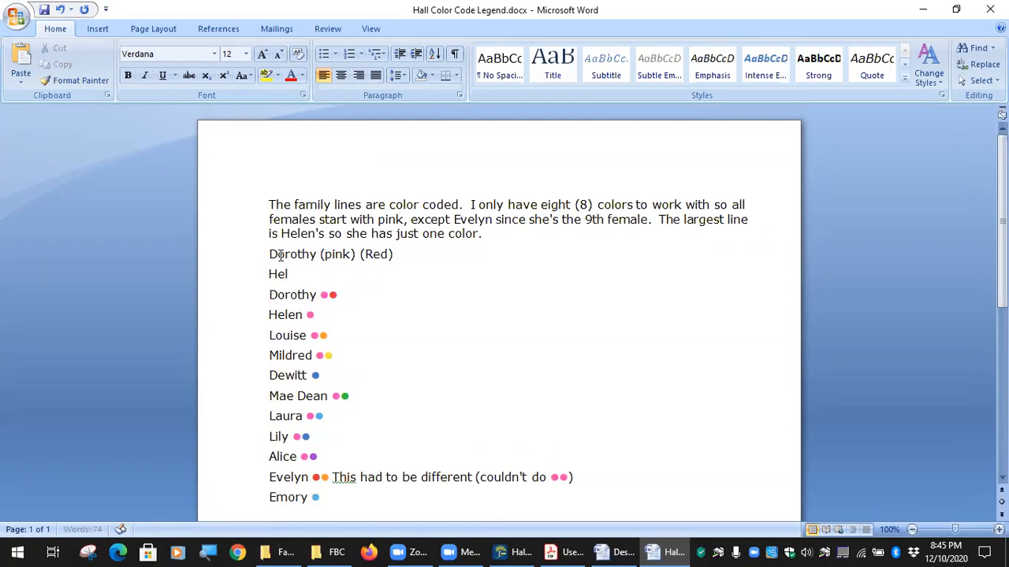
{"action": "type", "text": "en (Pink)("}
{"action": "key", "text": "BackSpace"}
{"action": "key", "text": "Return"}
{"action": "key", "text": "Return"}
{"action": "key", "text": "Return"}
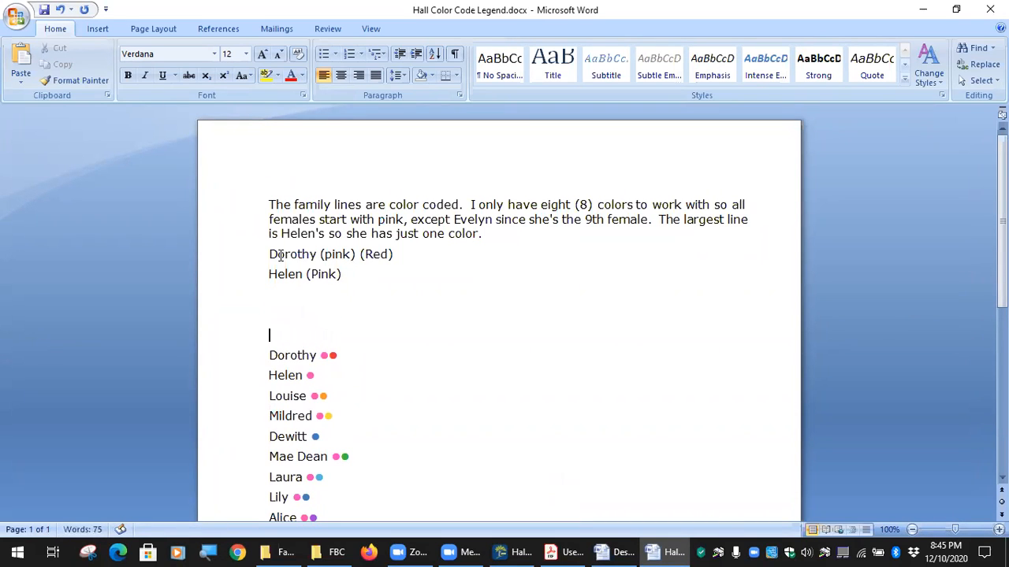
{"action": "left_click", "coordinate": [603, 551]}
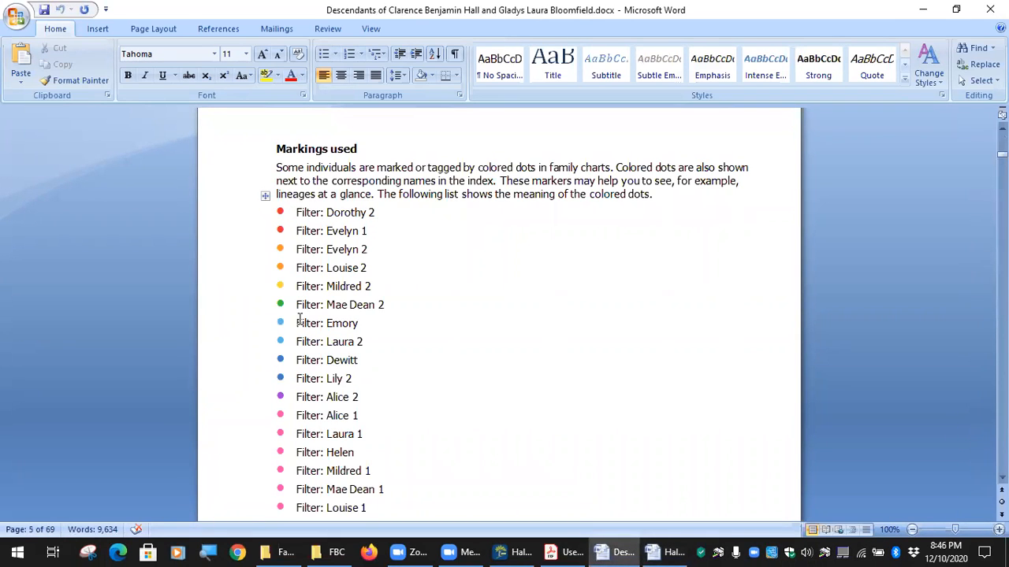
Copy the pink dot from the book's Markings used list over Dorothy's '(pink)' label in the legend.
{"action": "double_click", "coordinate": [279, 412]}
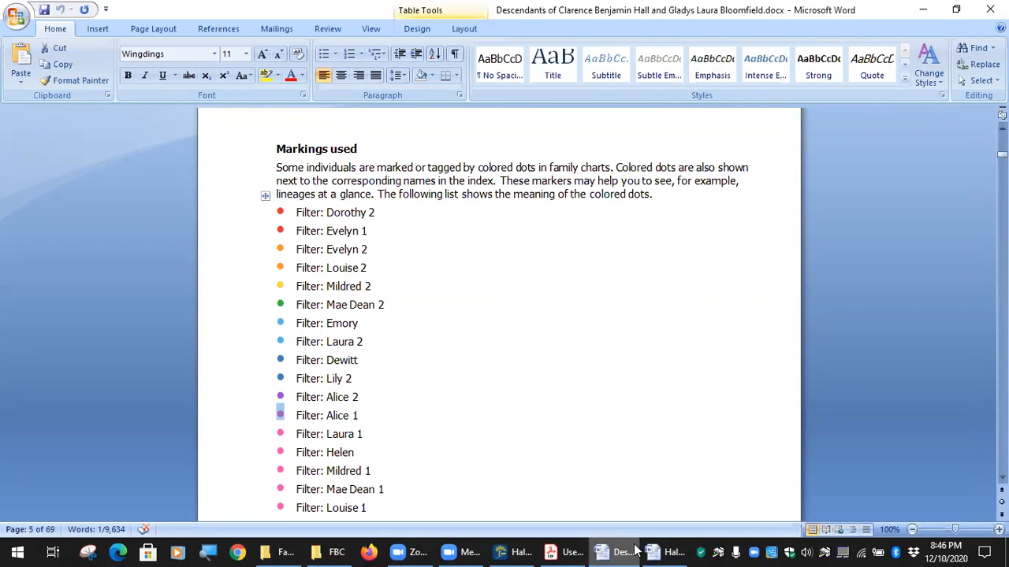
{"action": "left_click", "coordinate": [669, 552]}
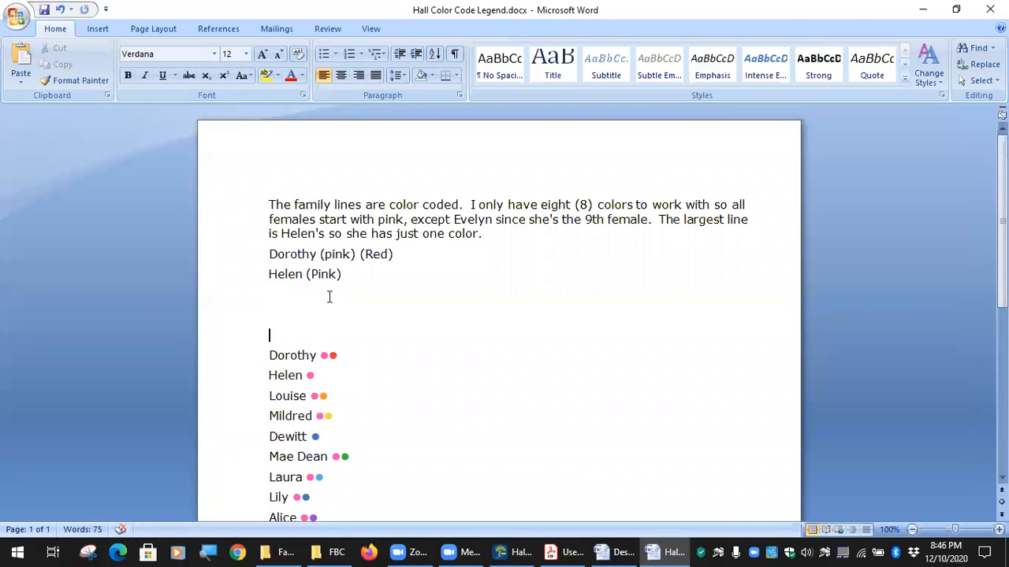
{"action": "mouse_move", "coordinate": [351, 254]}
{"action": "left_mouse_down"}
{"action": "mouse_move", "coordinate": [319, 254]}
{"action": "mouse_move", "coordinate": [360, 254]}
{"action": "left_mouse_up"}
{"action": "left_click", "coordinate": [329, 254]}
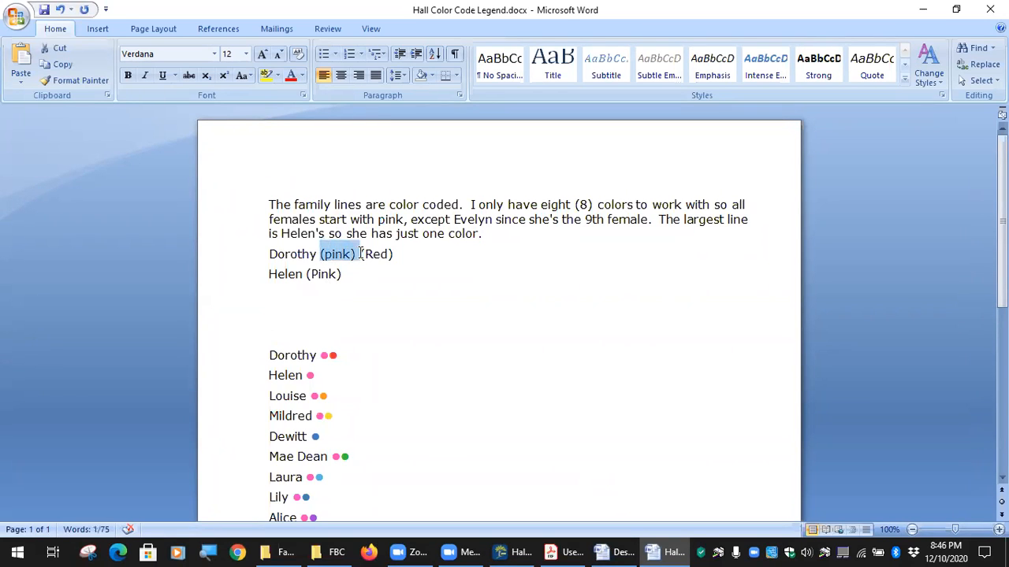
{"action": "key", "text": "ctrl+v"}
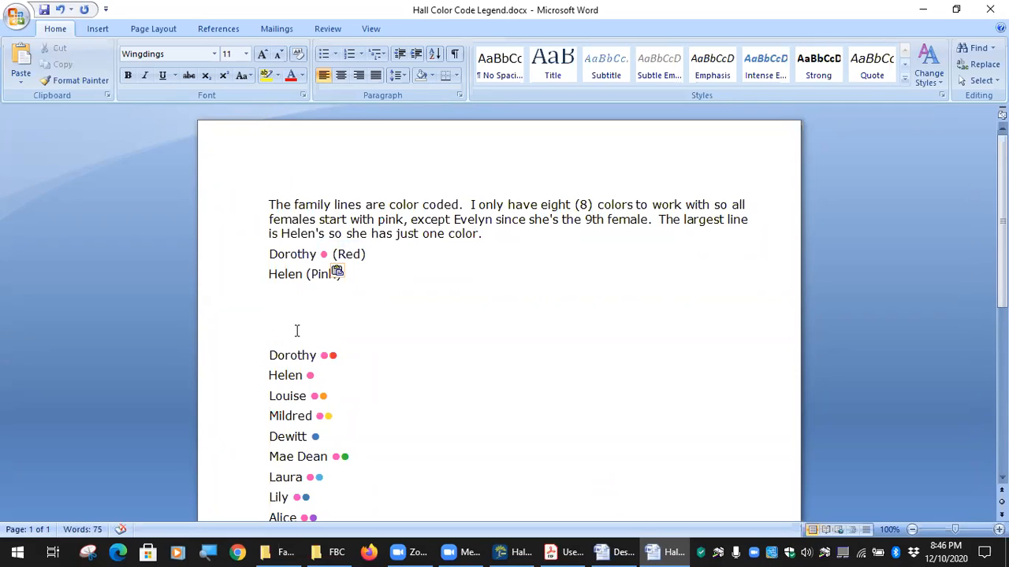
Replace Helen's '(Pink)' label in the legend with the pink dot.
{"action": "left_click_drag", "start_coordinate": [306, 273], "coordinate": [339, 274]}
{"action": "left_click", "coordinate": [321, 274]}
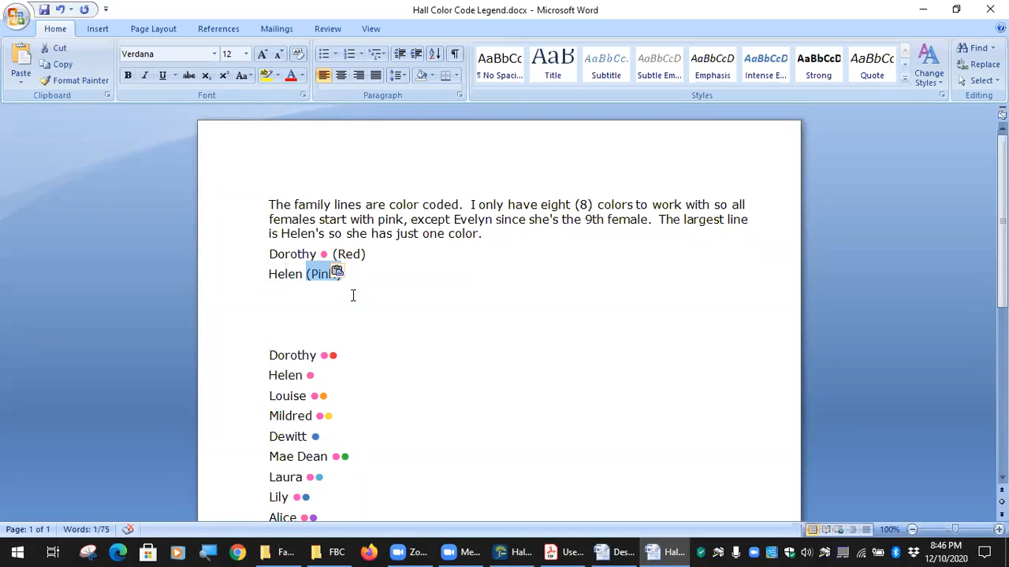
{"action": "key", "text": "ctrl+v"}
{"action": "key", "text": "Down"}
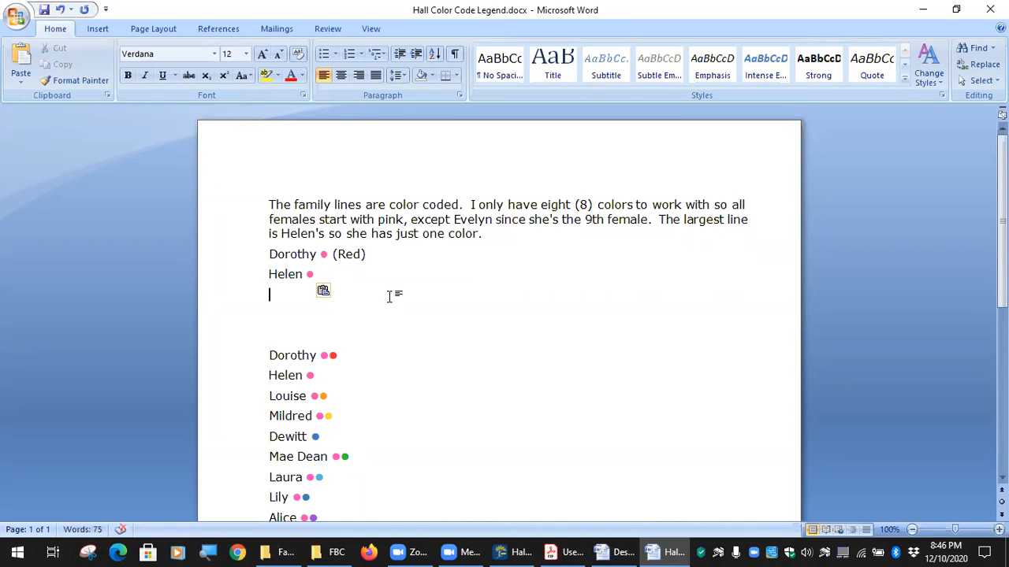
Look over the Descendants book's markings again, then switch to Family Tree Maker.
{"action": "left_click", "coordinate": [624, 549]}
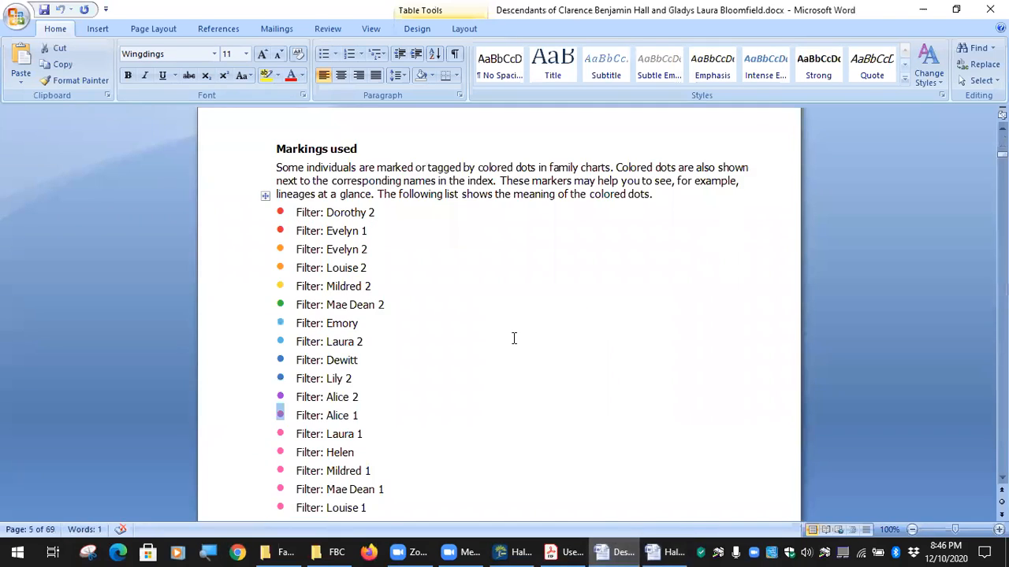
{"action": "scroll", "coordinate": [427, 274], "scroll_direction": "down", "scroll_amount": 1}
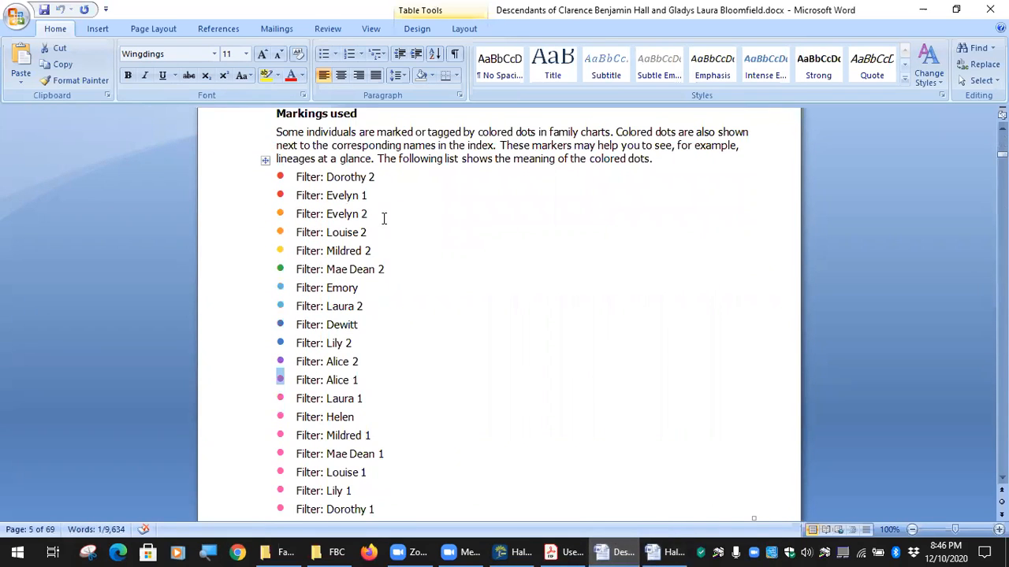
{"action": "scroll", "coordinate": [386, 219], "scroll_direction": "up", "scroll_amount": 2}
{"action": "scroll", "coordinate": [398, 236], "scroll_direction": "down", "scroll_amount": 2}
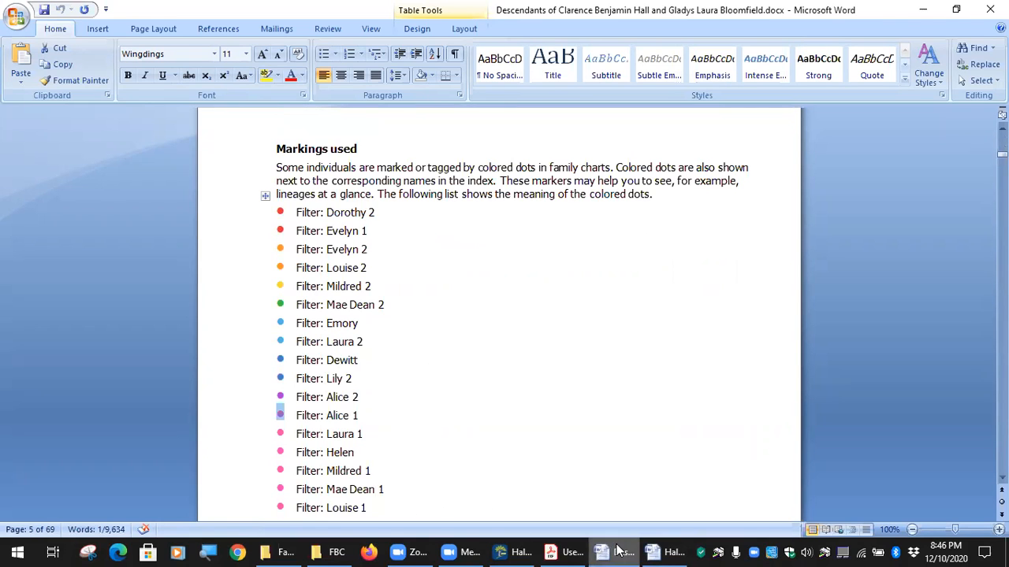
{"action": "left_click", "coordinate": [521, 552]}
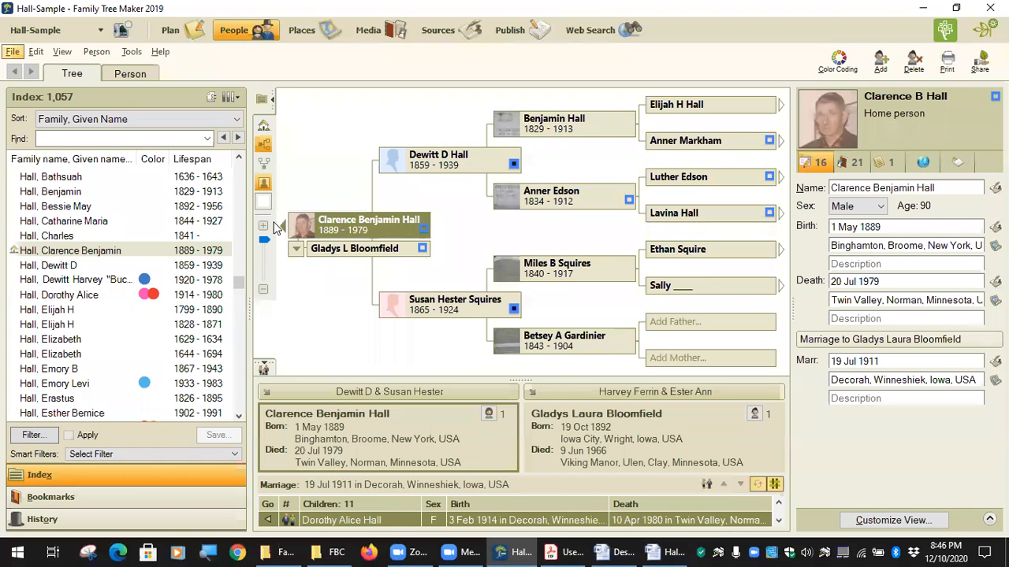
{"action": "left_click", "coordinate": [93, 295]}
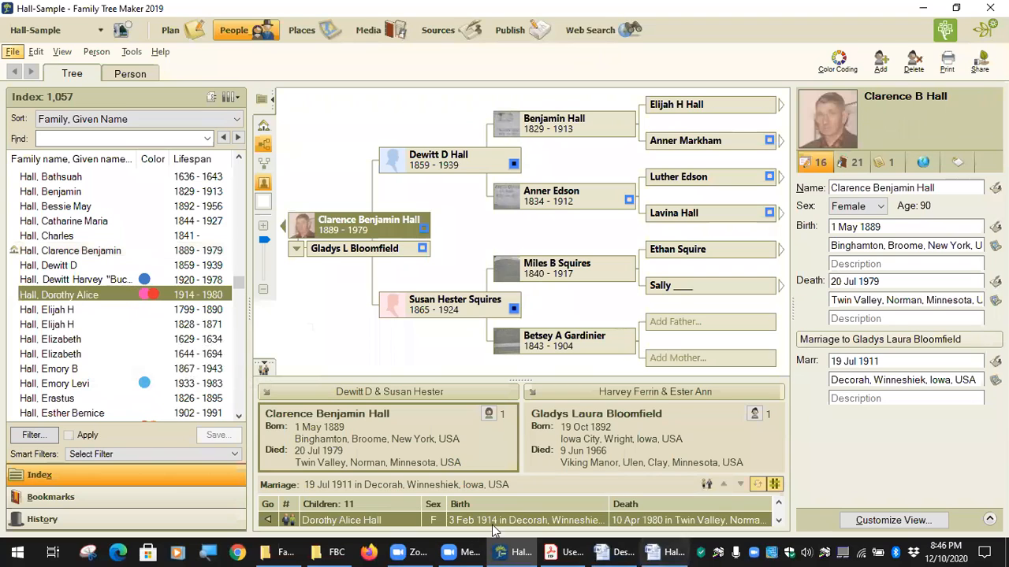
{"action": "left_click", "coordinate": [236, 456]}
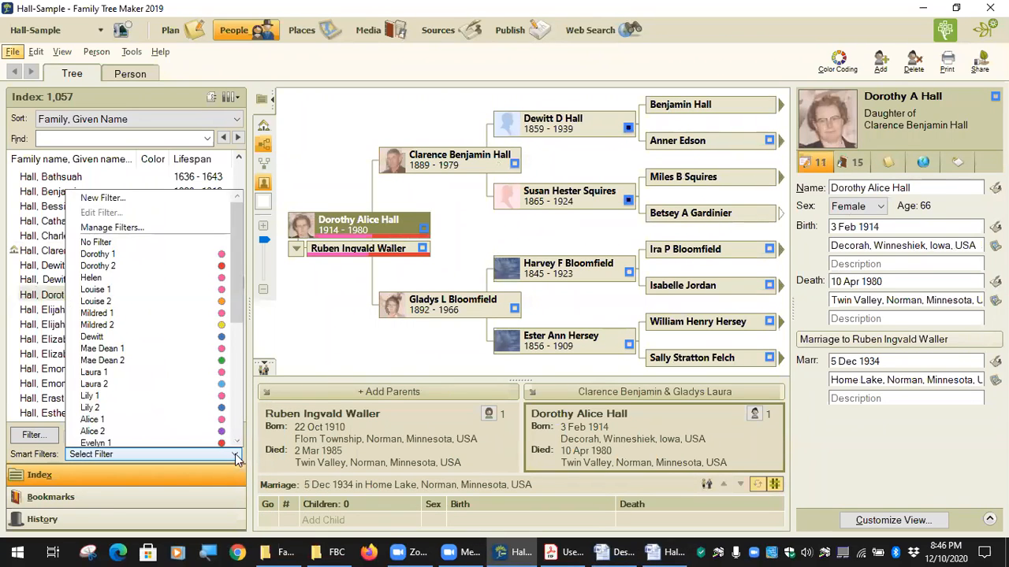
{"action": "left_click", "coordinate": [166, 227]}
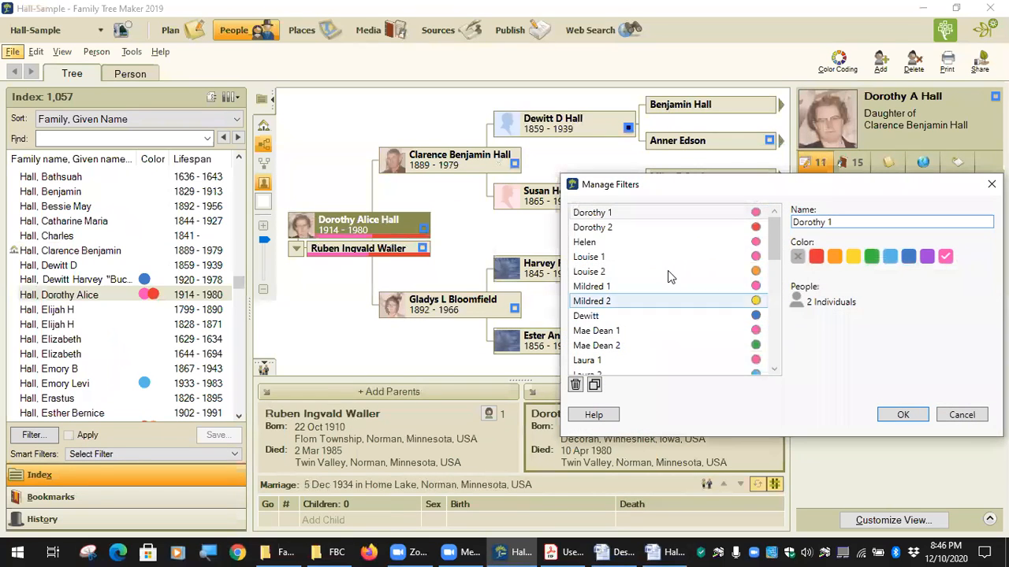
{"action": "left_click", "coordinate": [598, 229]}
{"action": "left_click", "coordinate": [603, 213]}
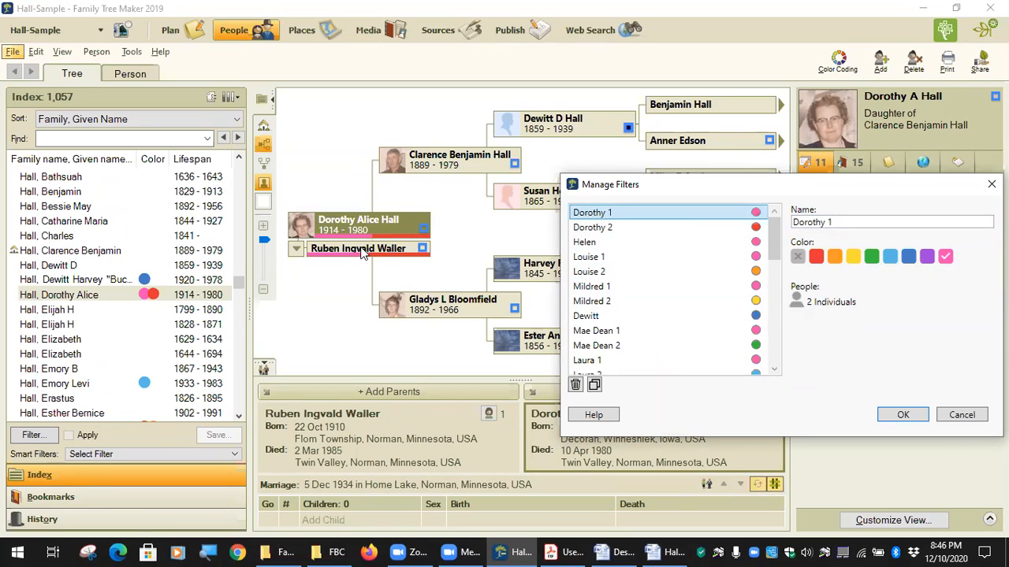
{"action": "left_click", "coordinate": [601, 229]}
{"action": "left_click", "coordinate": [602, 216]}
{"action": "left_click", "coordinate": [602, 229]}
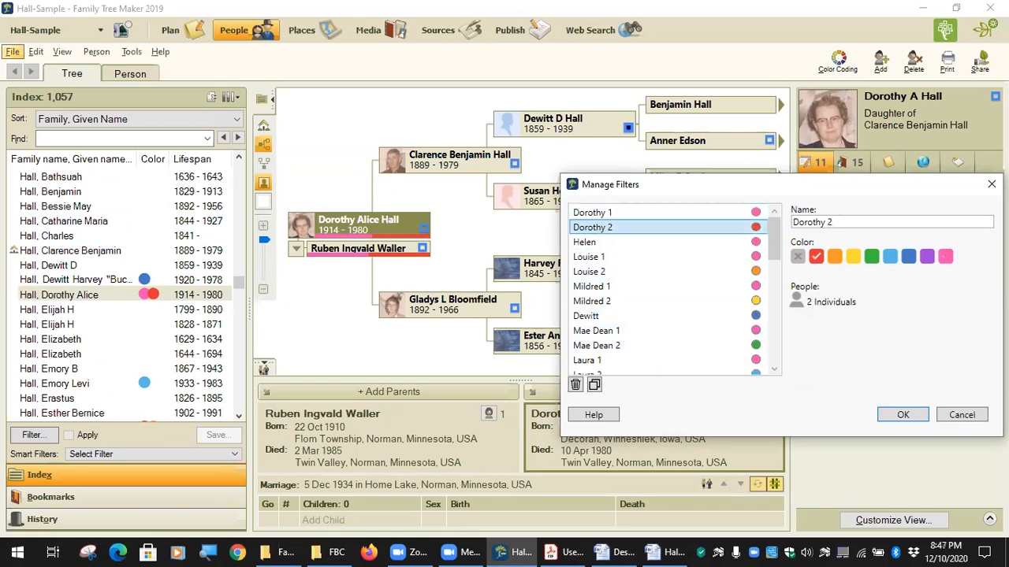
{"action": "left_click", "coordinate": [962, 415]}
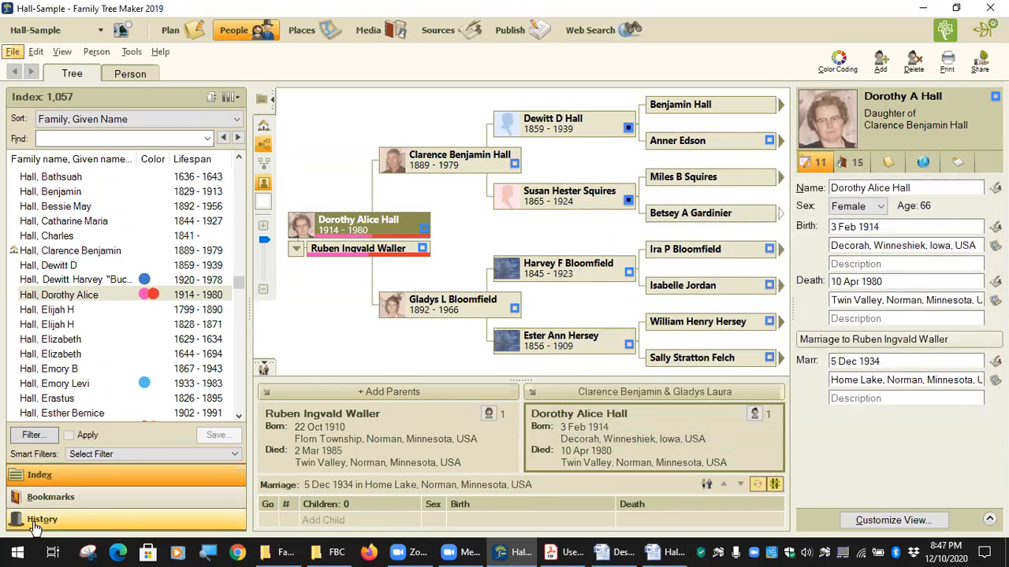
{"action": "left_click", "coordinate": [32, 435]}
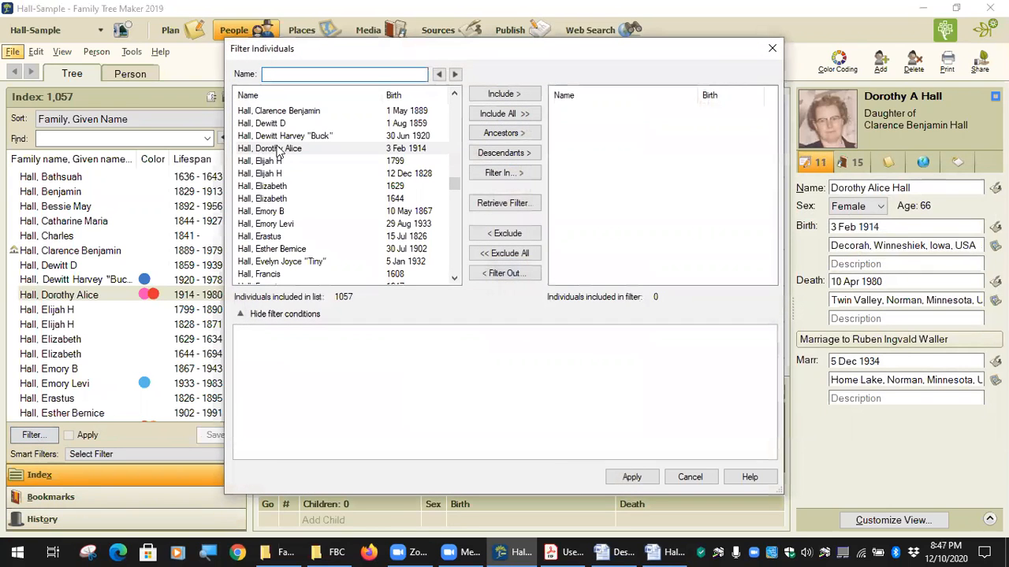
{"action": "left_click", "coordinate": [504, 153]}
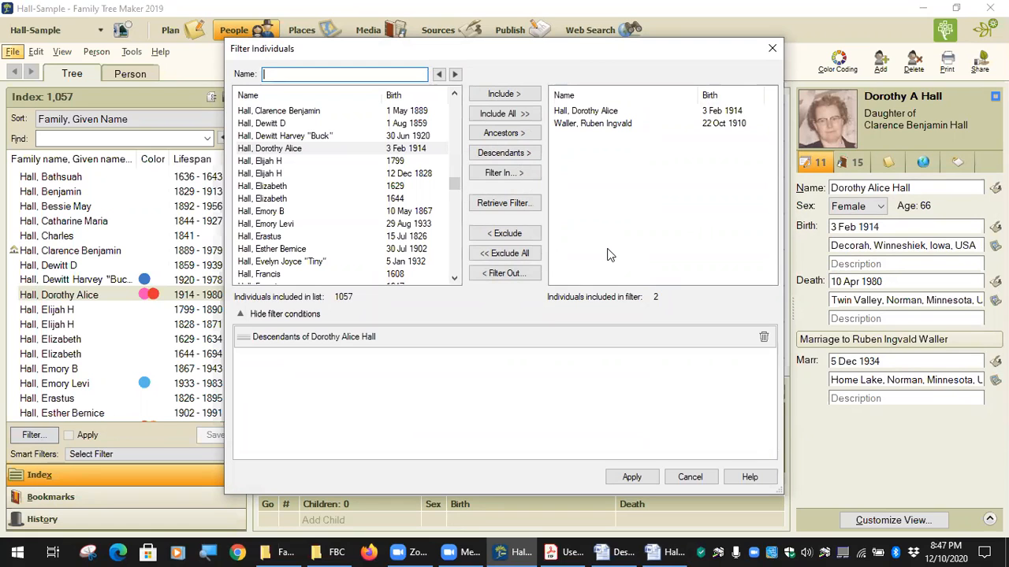
{"action": "left_click", "coordinate": [631, 476]}
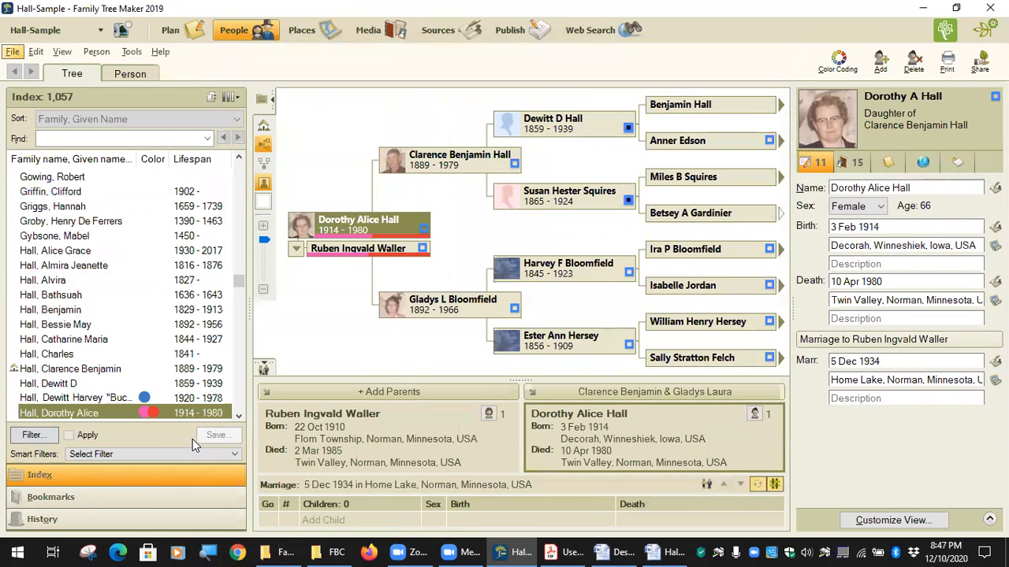
{"action": "left_click", "coordinate": [218, 435]}
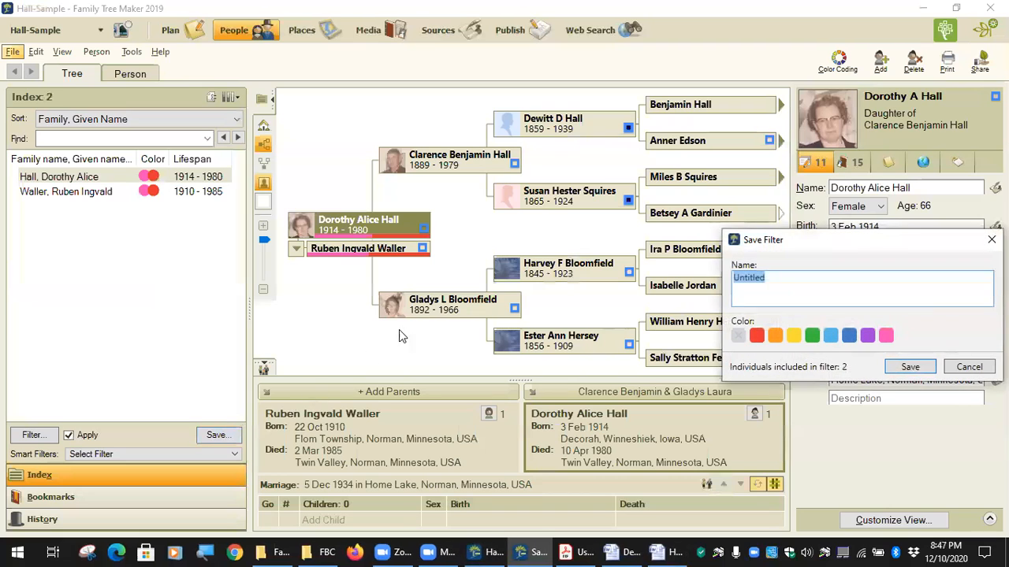
{"action": "type", "text": "Dorothy 1"}
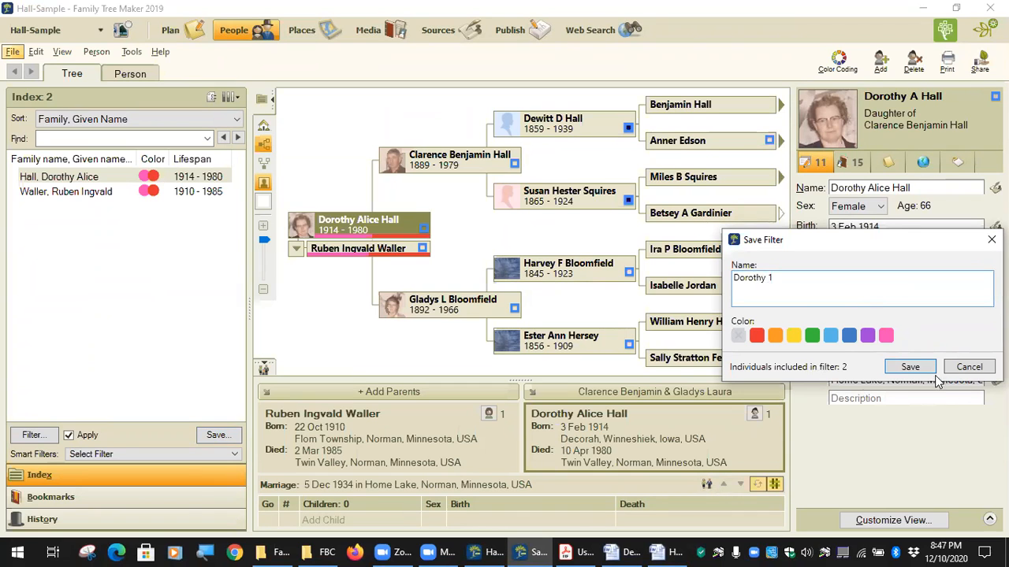
Confirm the Save Filter dialog to store the Dorothy 1 smart filter.
{"action": "left_click", "coordinate": [910, 368]}
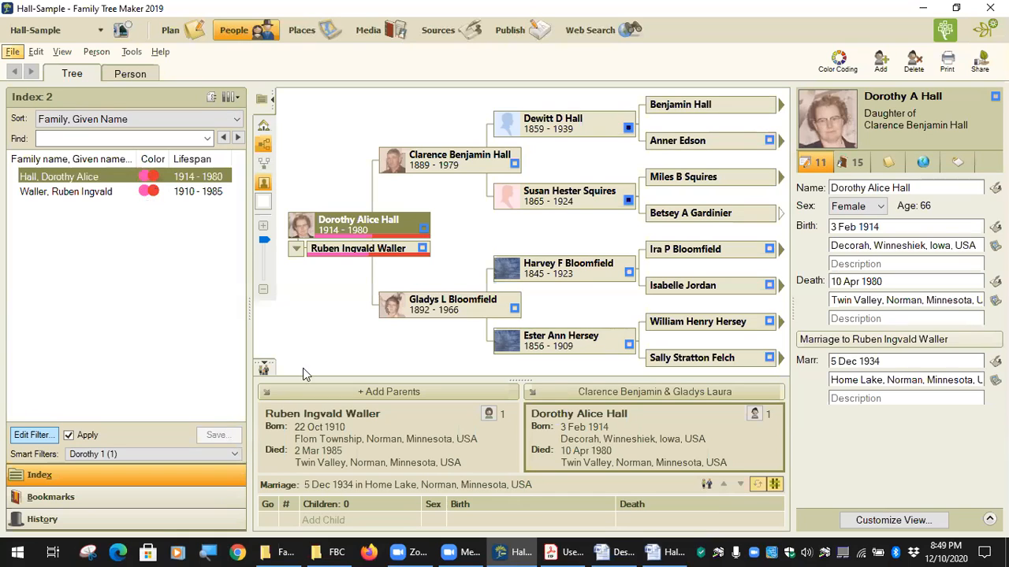
In the colour legend, check the Helen line with its pink dot and move to the Louise line.
{"action": "left_click", "coordinate": [670, 552]}
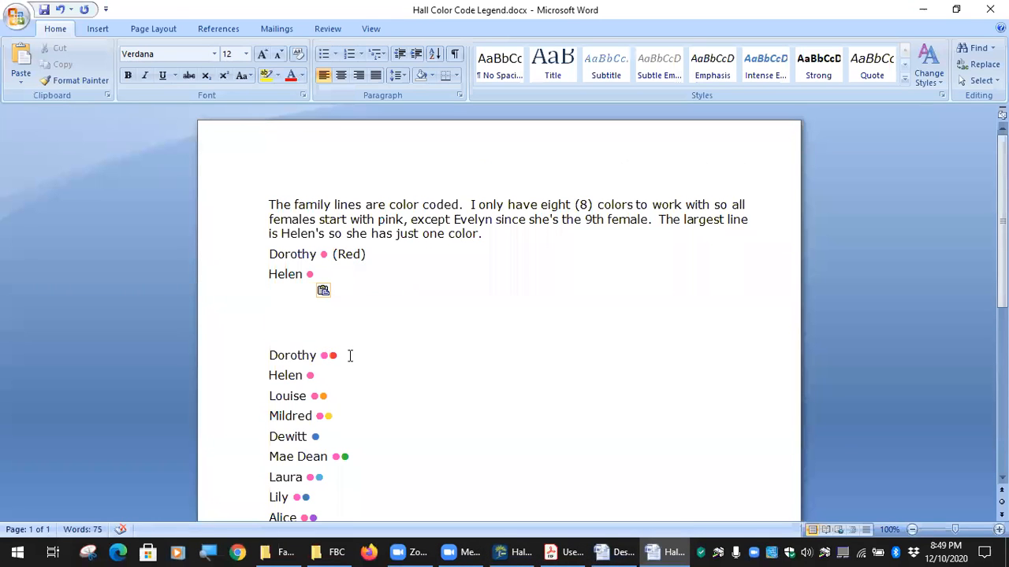
{"action": "scroll", "coordinate": [342, 315], "scroll_direction": "down", "scroll_amount": 2}
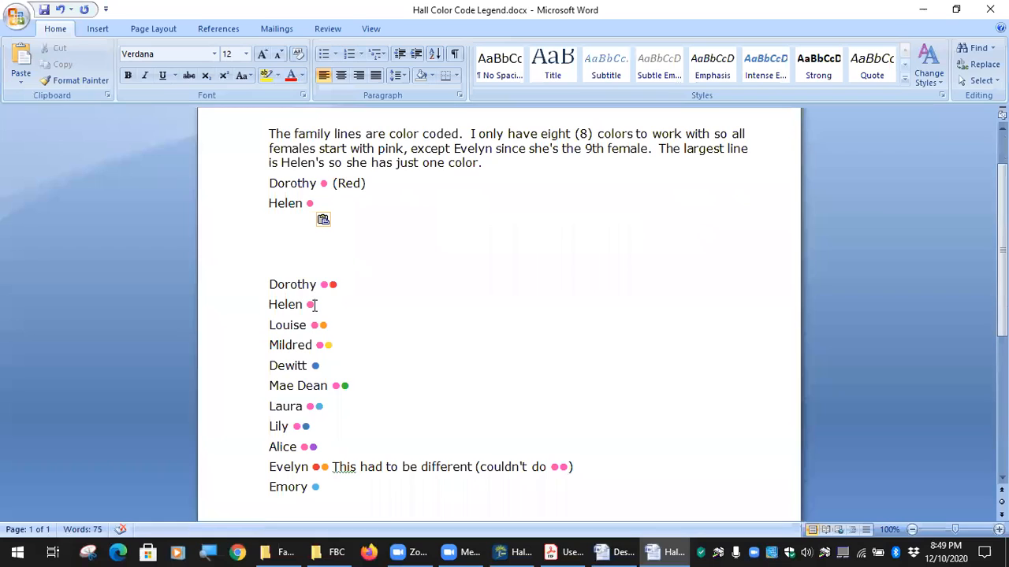
{"action": "left_click_drag", "start_coordinate": [314, 305], "coordinate": [259, 302]}
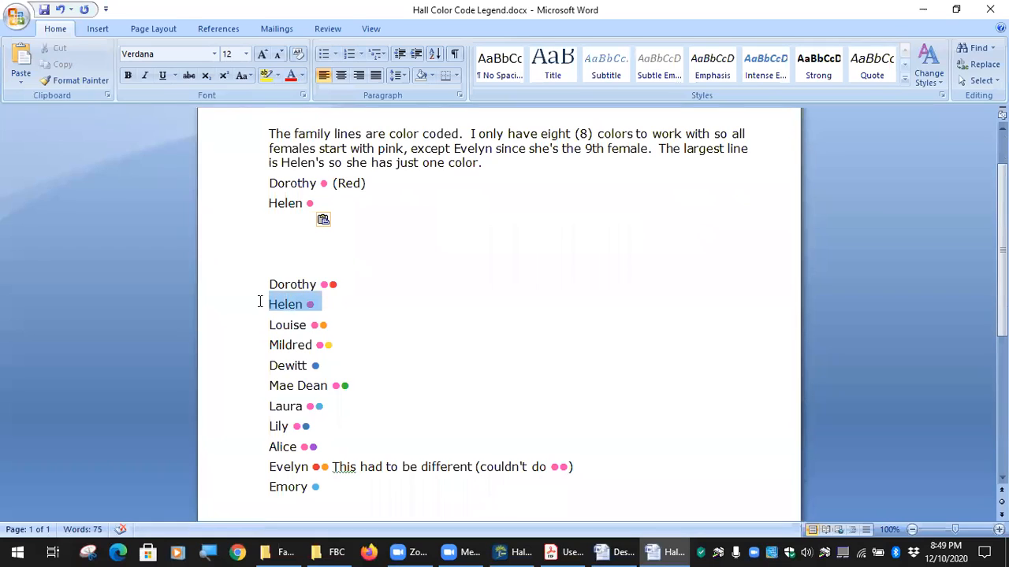
{"action": "left_click", "coordinate": [315, 305]}
{"action": "left_click_drag", "start_coordinate": [314, 305], "coordinate": [309, 305]}
{"action": "left_click", "coordinate": [363, 305]}
{"action": "scroll", "coordinate": [360, 315], "scroll_direction": "down", "scroll_amount": 2}
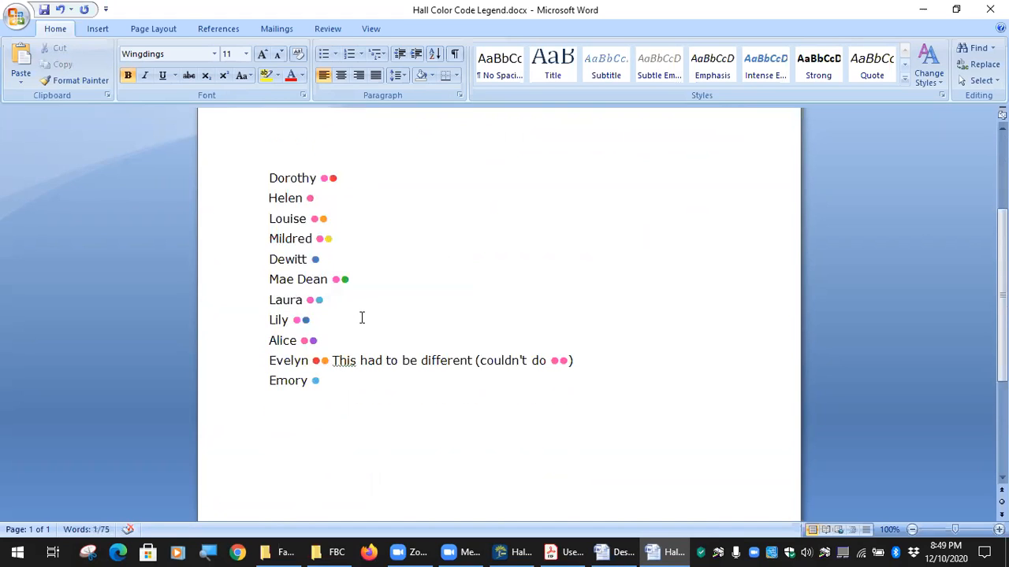
{"action": "left_click", "coordinate": [334, 218]}
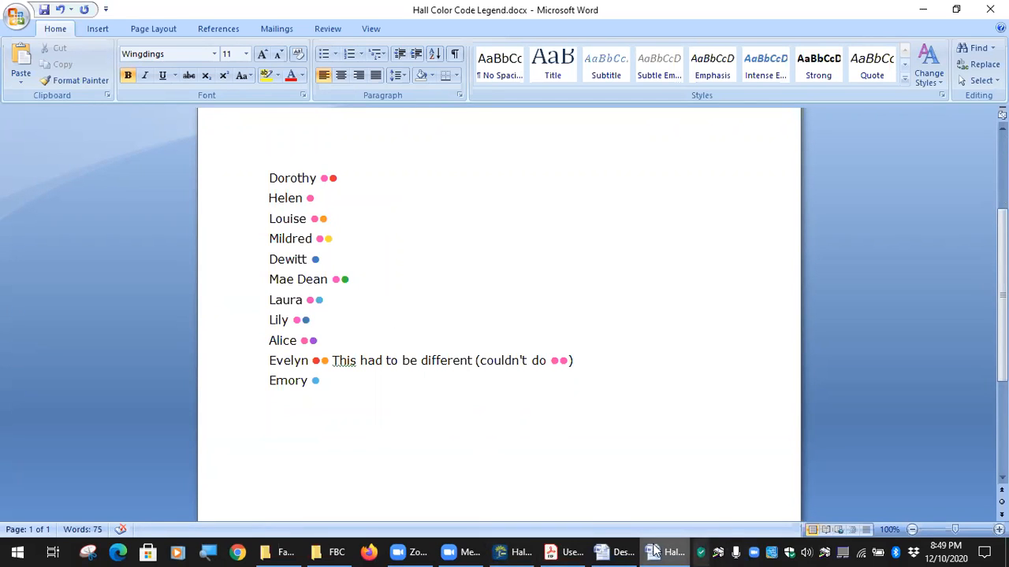
Switch to the Descendants book and scroll down to the Index of Places.
{"action": "mouse_move", "coordinate": [664, 550]}
{"action": "left_click", "coordinate": [552, 496]}
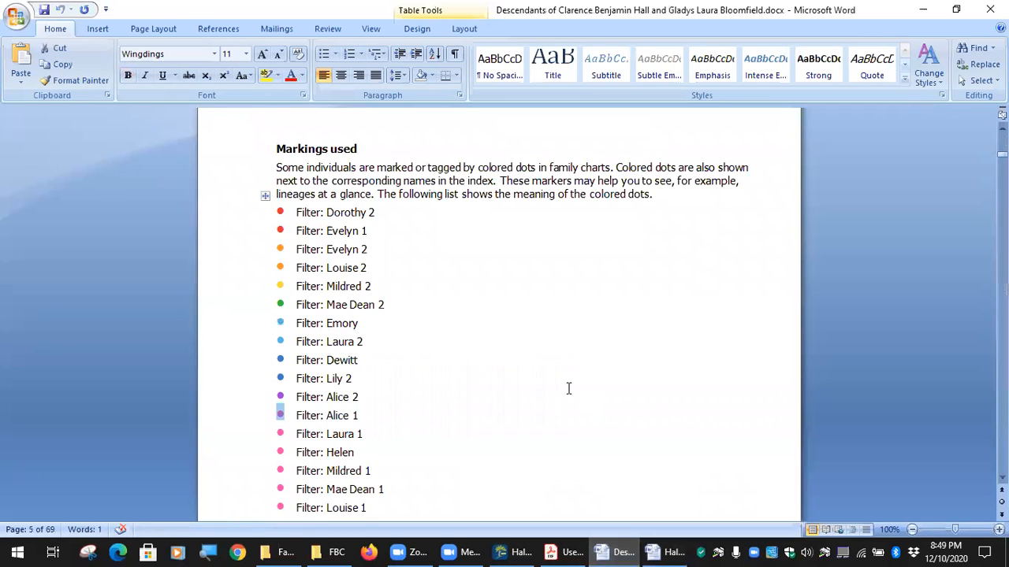
{"action": "scroll", "coordinate": [463, 334], "scroll_direction": "down", "scroll_amount": 20}
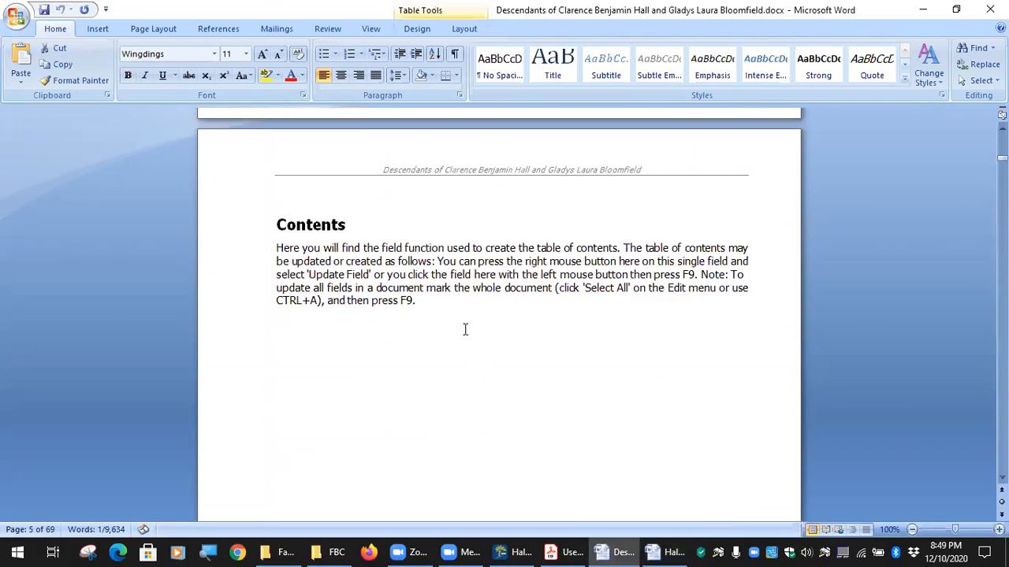
{"action": "scroll", "coordinate": [467, 328], "scroll_direction": "down", "scroll_amount": 20}
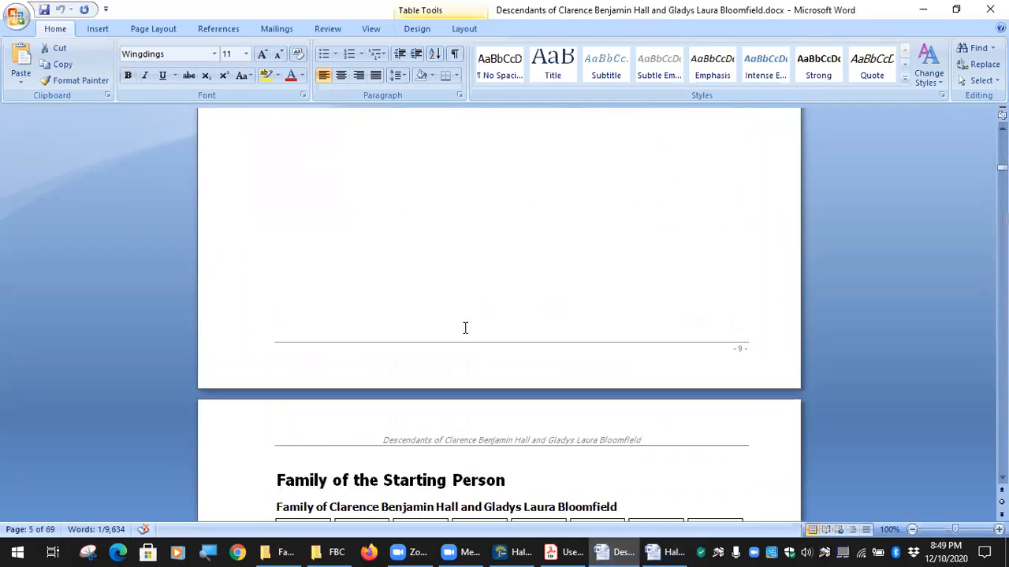
{"action": "scroll", "coordinate": [464, 326], "scroll_direction": "down", "scroll_amount": 2}
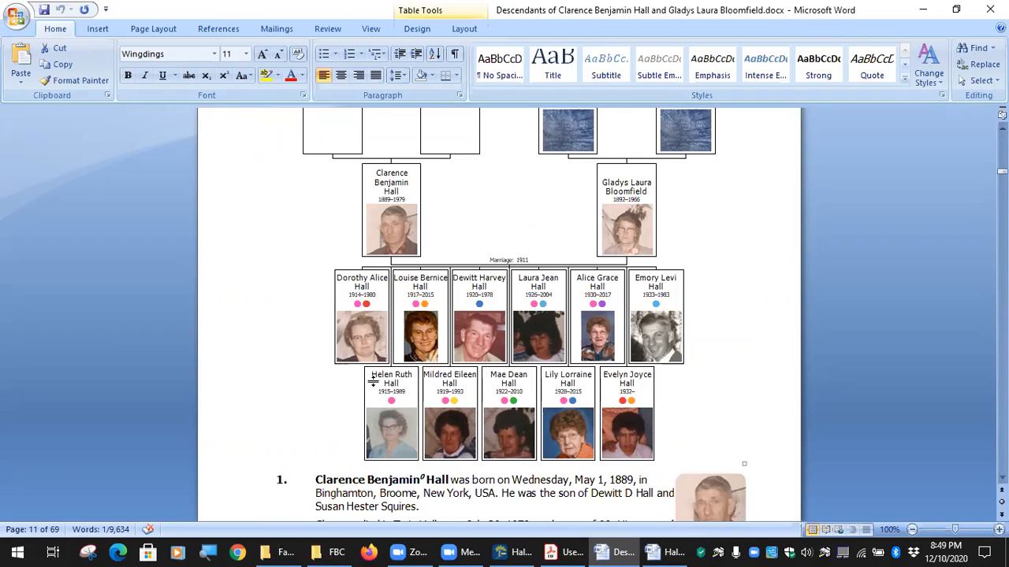
{"action": "scroll", "coordinate": [432, 359], "scroll_direction": "down", "scroll_amount": 20}
{"action": "scroll", "coordinate": [432, 360], "scroll_direction": "down", "scroll_amount": 9}
{"action": "left_click_drag", "start_coordinate": [1003, 178], "coordinate": [1003, 448]}
{"action": "scroll", "coordinate": [550, 331], "scroll_direction": "down", "scroll_amount": 3}
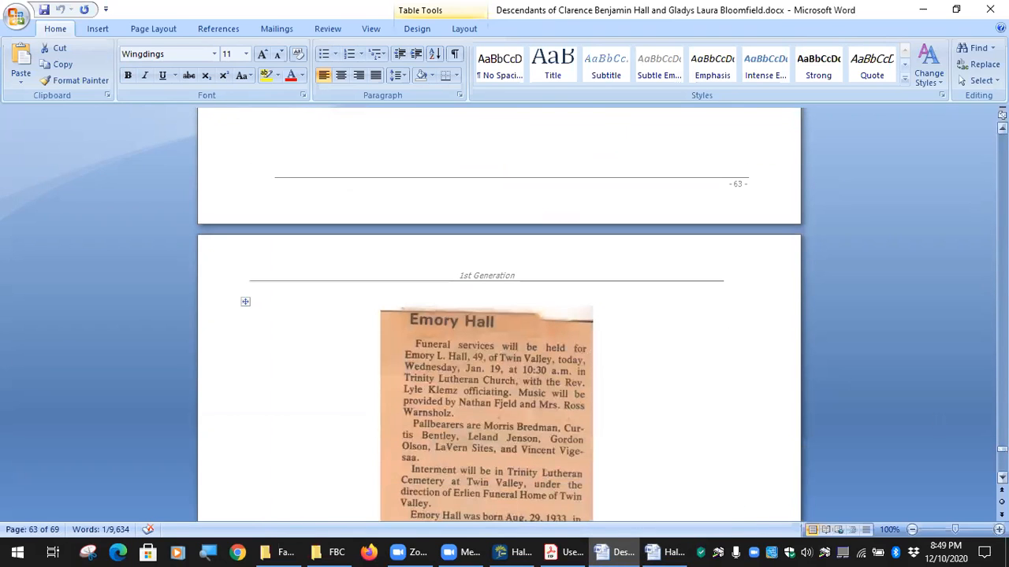
{"action": "scroll", "coordinate": [567, 367], "scroll_direction": "down", "scroll_amount": 15}
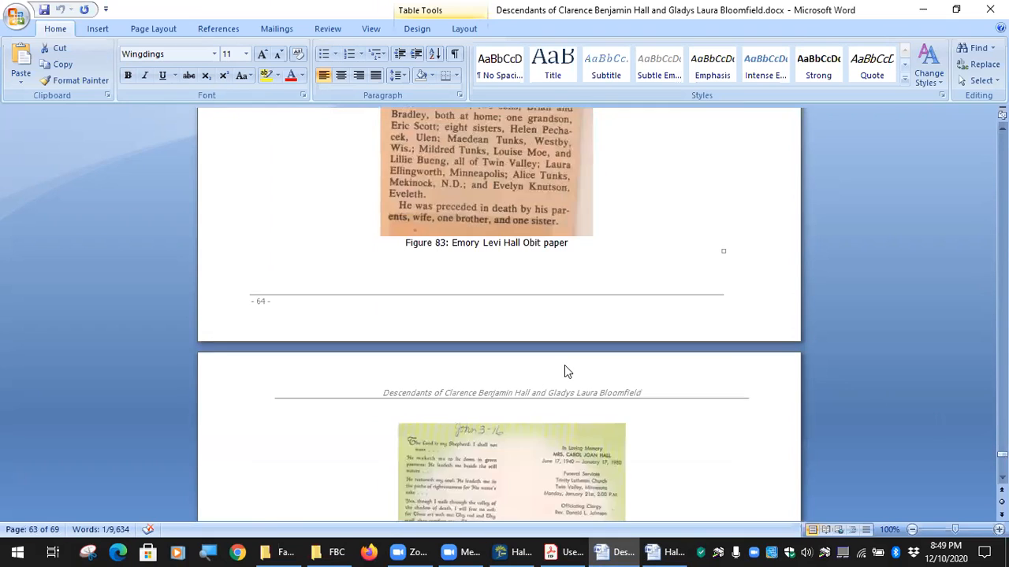
{"action": "scroll", "coordinate": [564, 365], "scroll_direction": "down", "scroll_amount": 15}
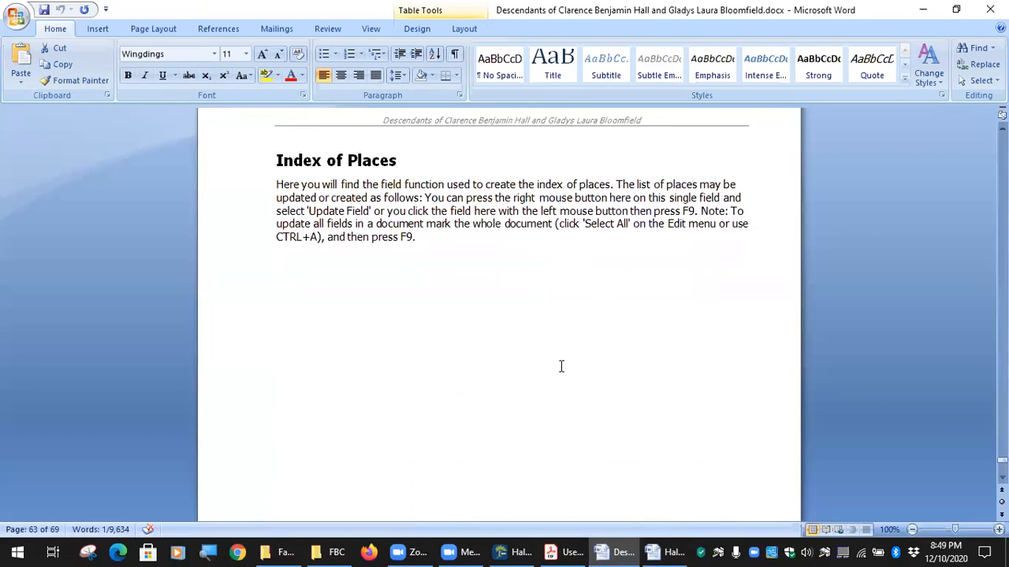
{"action": "scroll", "coordinate": [561, 367], "scroll_direction": "down", "scroll_amount": 5}
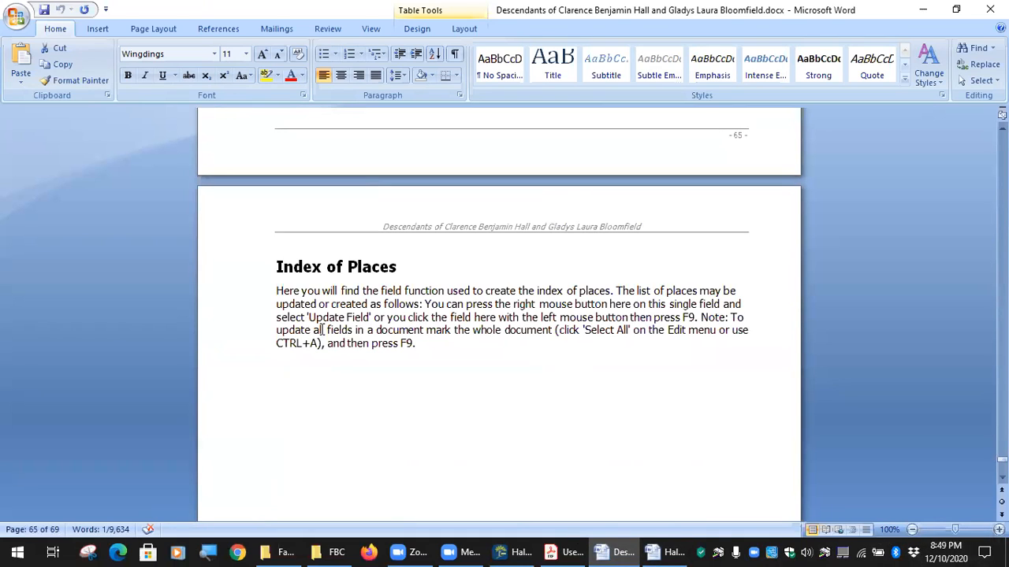
Select the whole document and update all fields with F9.
{"action": "left_click", "coordinate": [511, 406]}
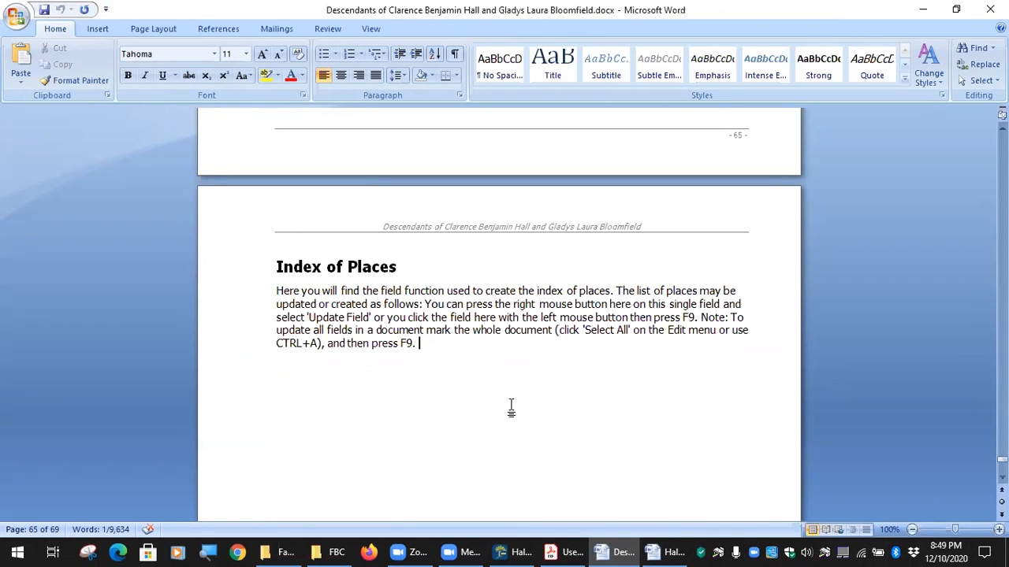
{"action": "key", "text": "ctrl+a"}
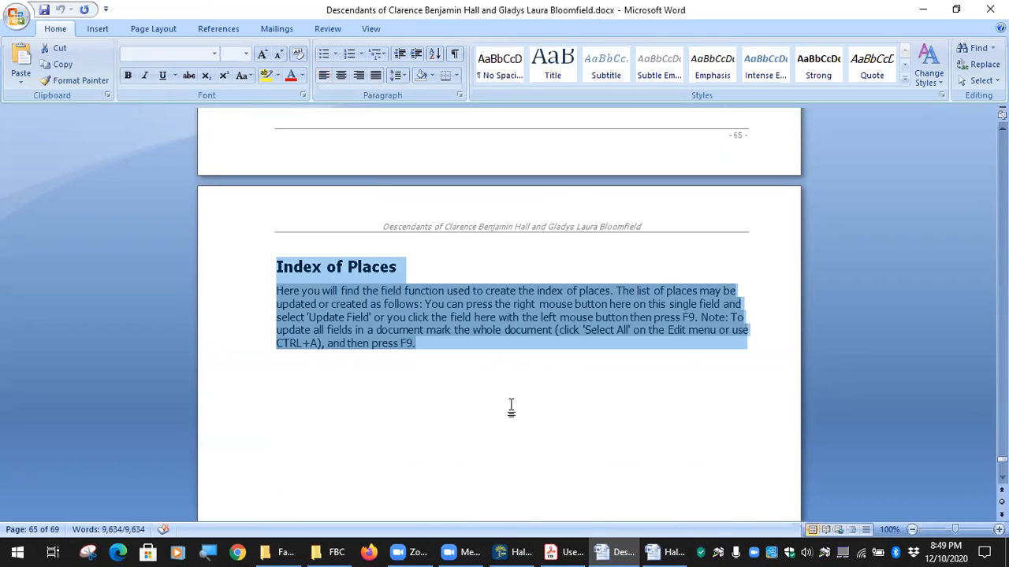
{"action": "key", "text": "F9"}
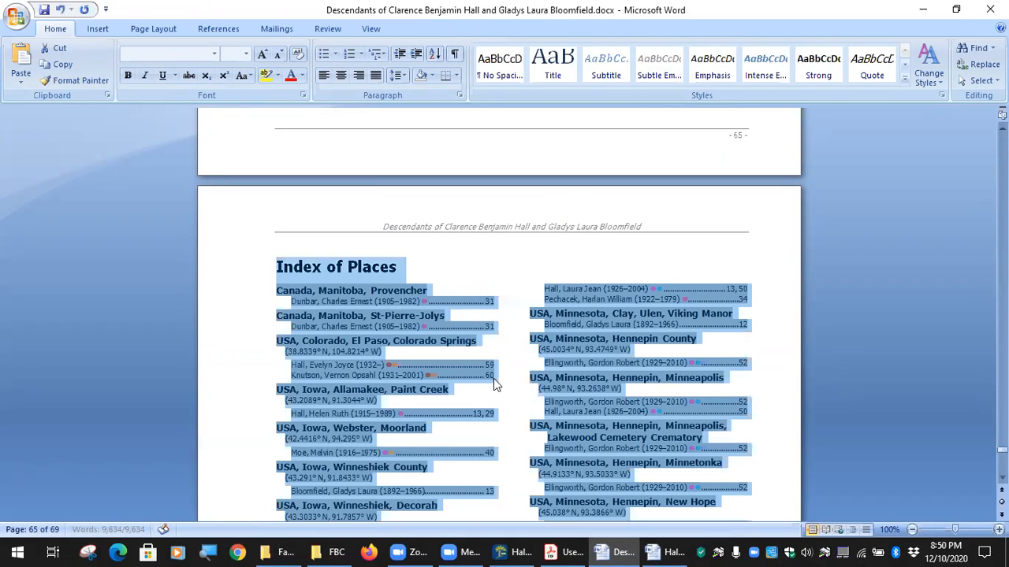
{"action": "scroll", "coordinate": [642, 248], "scroll_direction": "up", "scroll_amount": 8}
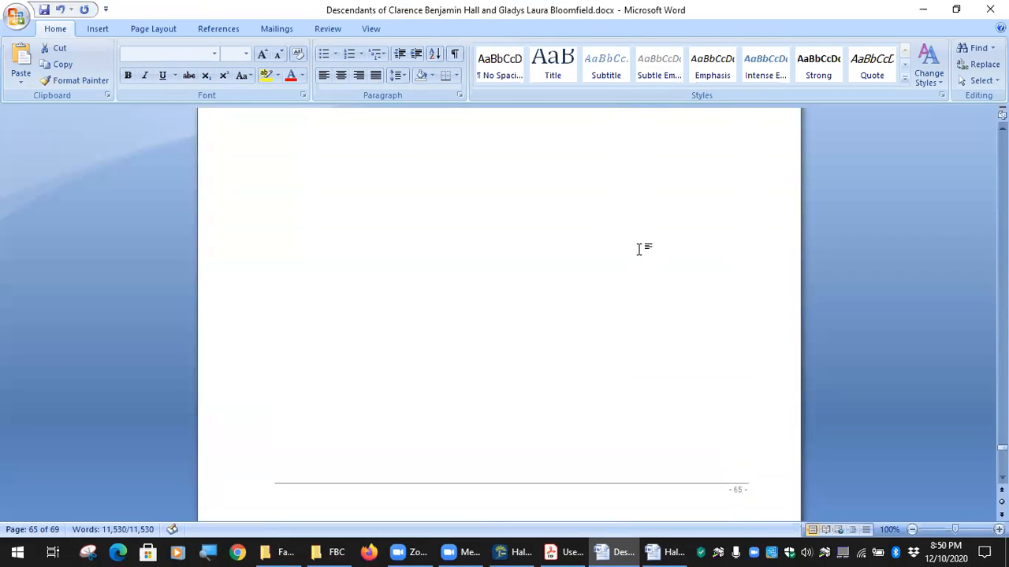
{"action": "scroll", "coordinate": [639, 249], "scroll_direction": "up", "scroll_amount": 10}
{"action": "scroll", "coordinate": [637, 255], "scroll_direction": "down", "scroll_amount": 20}
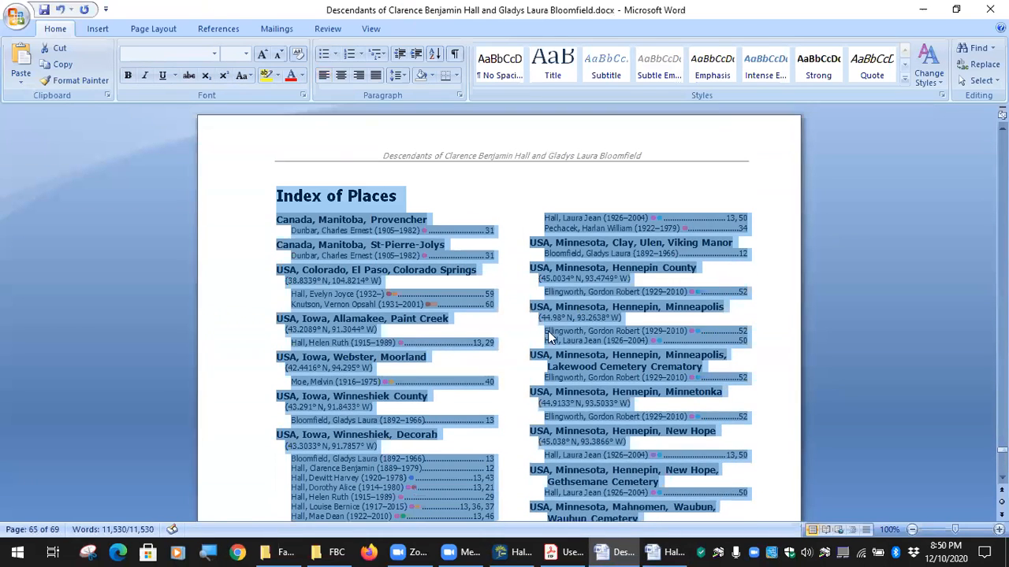
{"action": "left_click", "coordinate": [502, 293]}
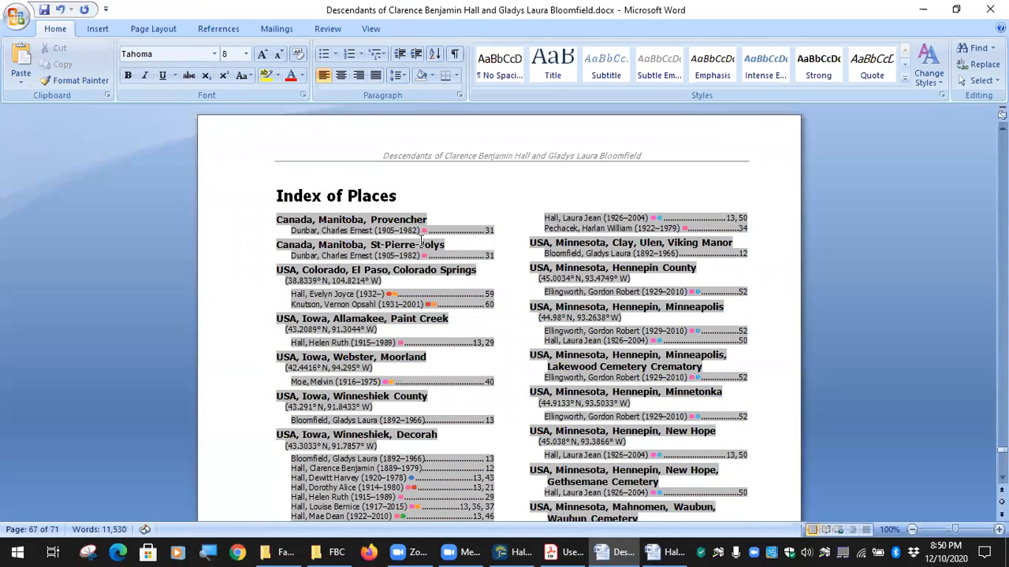
Scroll through the updated indexes to review the filled-in entries.
{"action": "scroll", "coordinate": [423, 243], "scroll_direction": "down", "scroll_amount": 4}
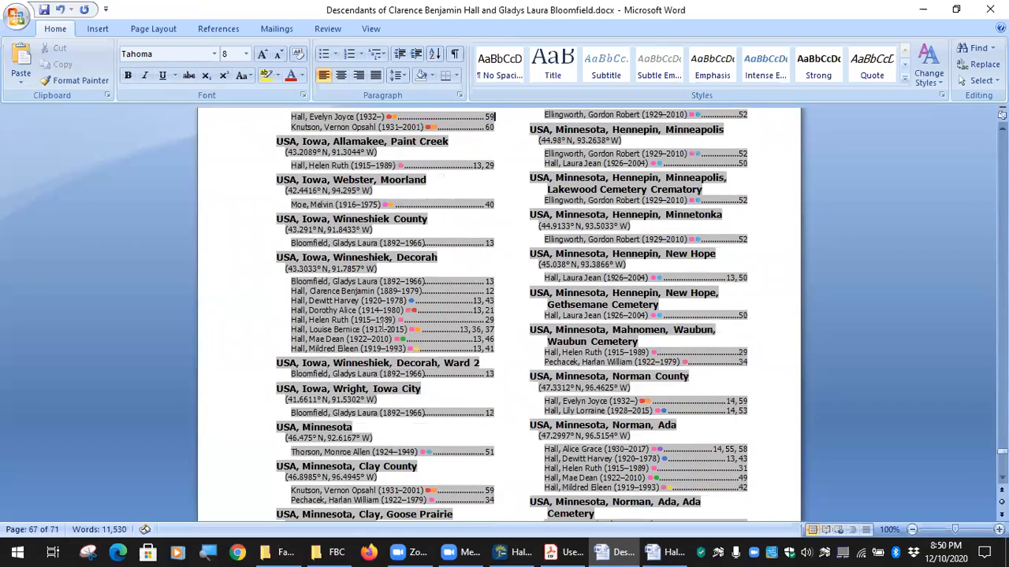
{"action": "scroll", "coordinate": [394, 323], "scroll_direction": "down", "scroll_amount": 12}
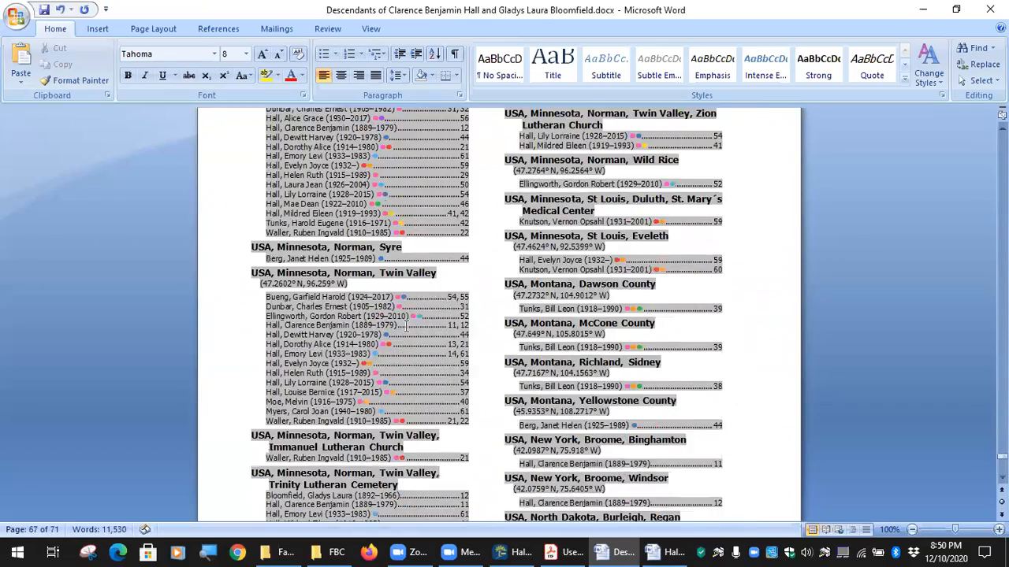
{"action": "scroll", "coordinate": [407, 326], "scroll_direction": "down", "scroll_amount": 20}
{"action": "scroll", "coordinate": [424, 334], "scroll_direction": "down", "scroll_amount": 5}
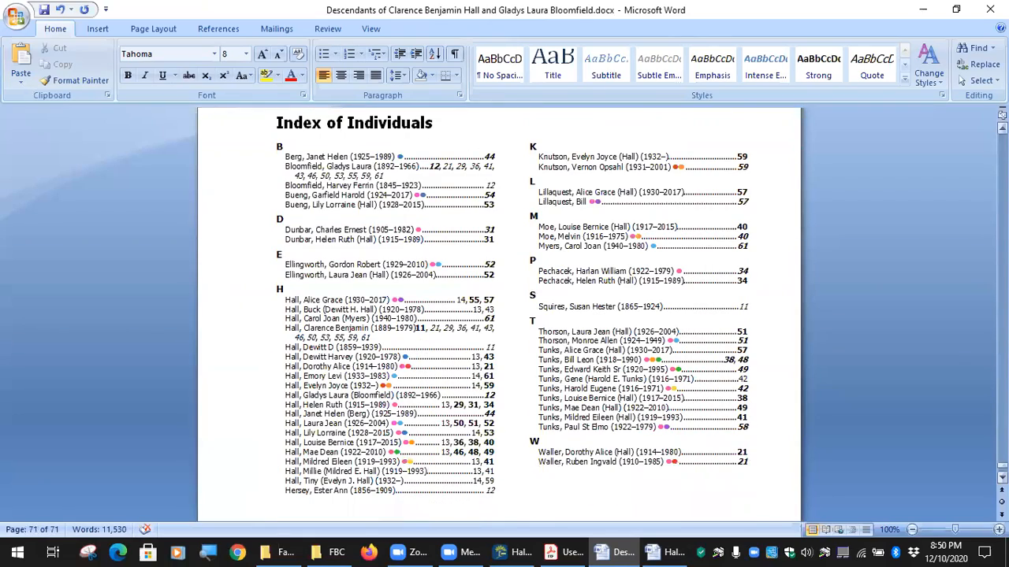
{"action": "left_click_drag", "start_coordinate": [1002, 468], "coordinate": [1002, 284]}
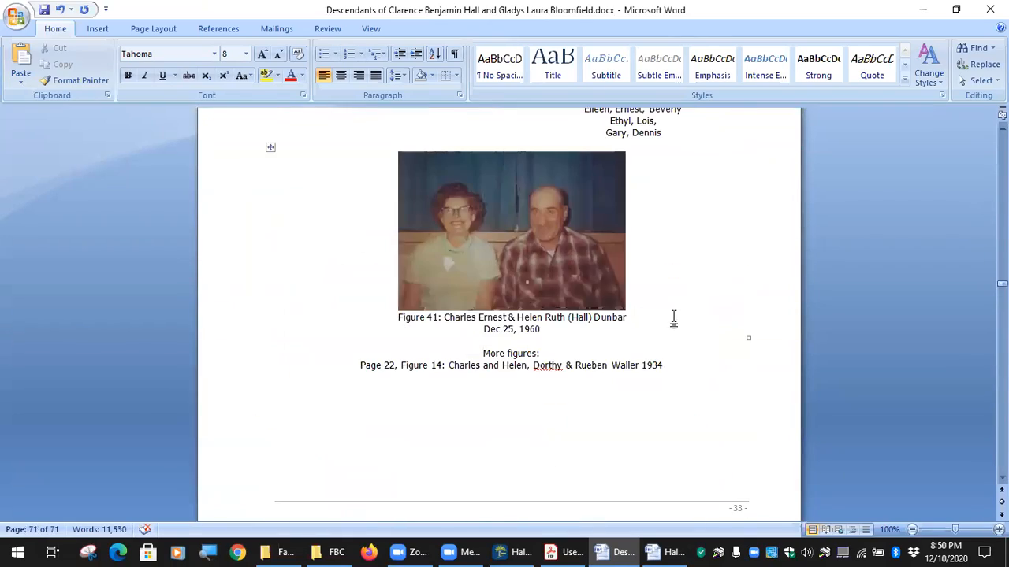
{"action": "scroll", "coordinate": [542, 313], "scroll_direction": "up", "scroll_amount": 6}
{"action": "scroll", "coordinate": [543, 313], "scroll_direction": "up", "scroll_amount": 20}
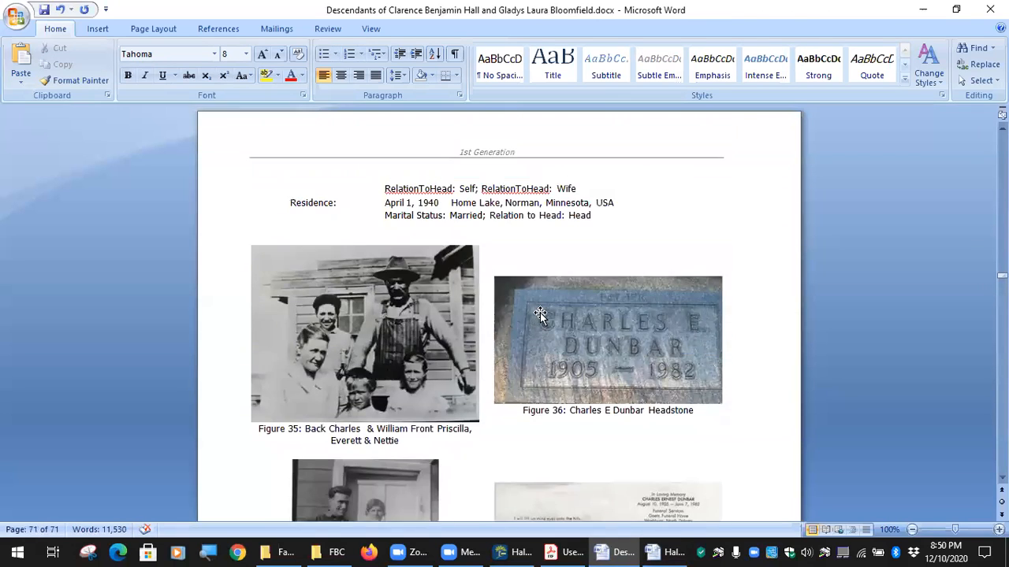
{"action": "scroll", "coordinate": [541, 312], "scroll_direction": "up", "scroll_amount": 7}
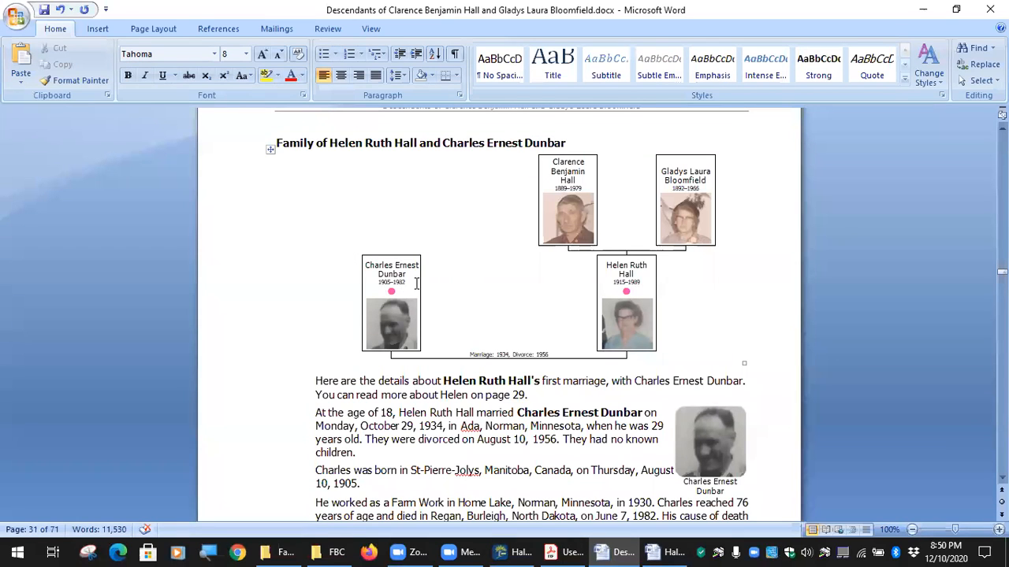
{"action": "scroll", "coordinate": [627, 306], "scroll_direction": "up", "scroll_amount": 20}
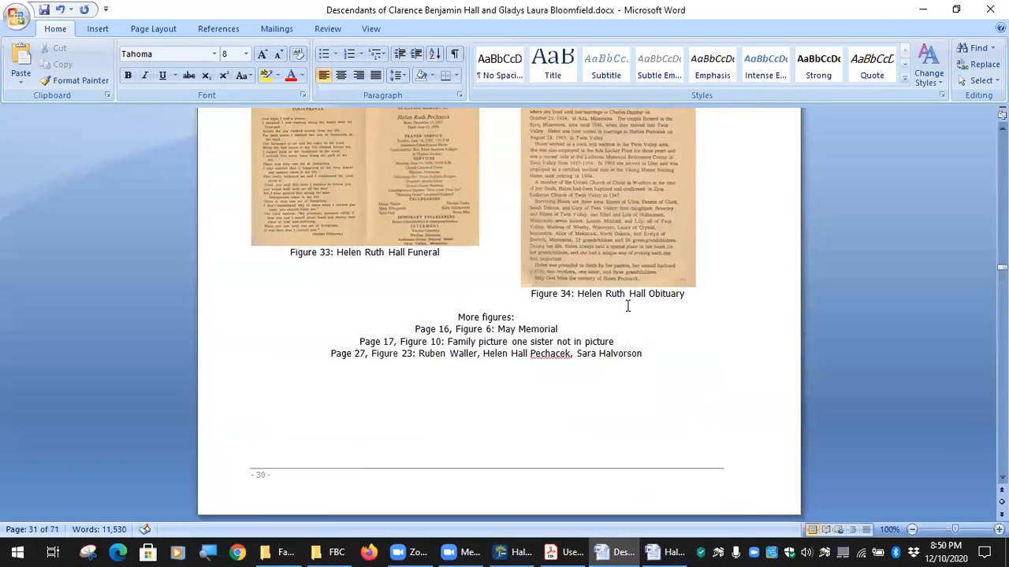
{"action": "scroll", "coordinate": [626, 306], "scroll_direction": "up", "scroll_amount": 15}
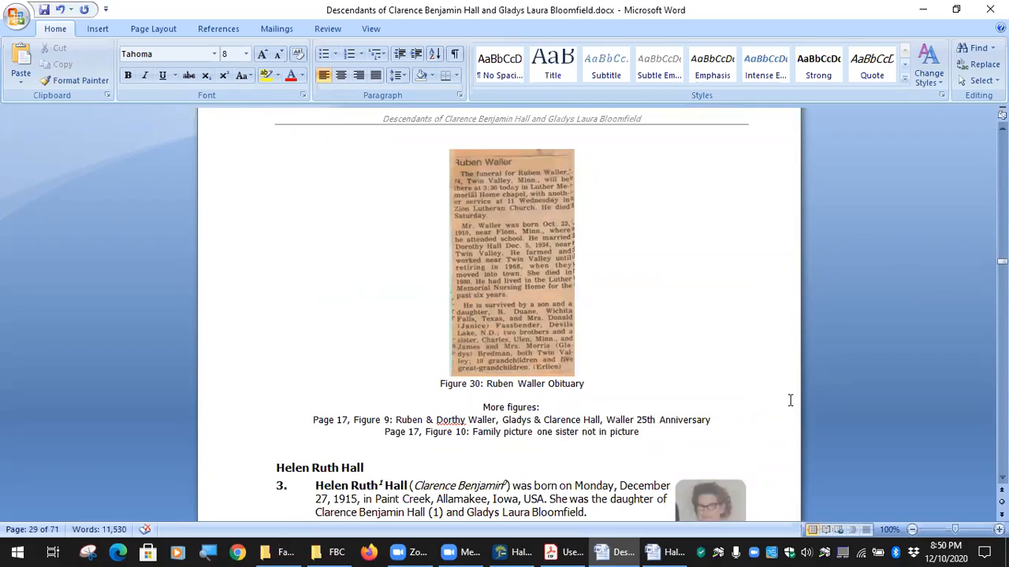
{"action": "left_click_drag", "start_coordinate": [1002, 261], "coordinate": [1001, 152]}
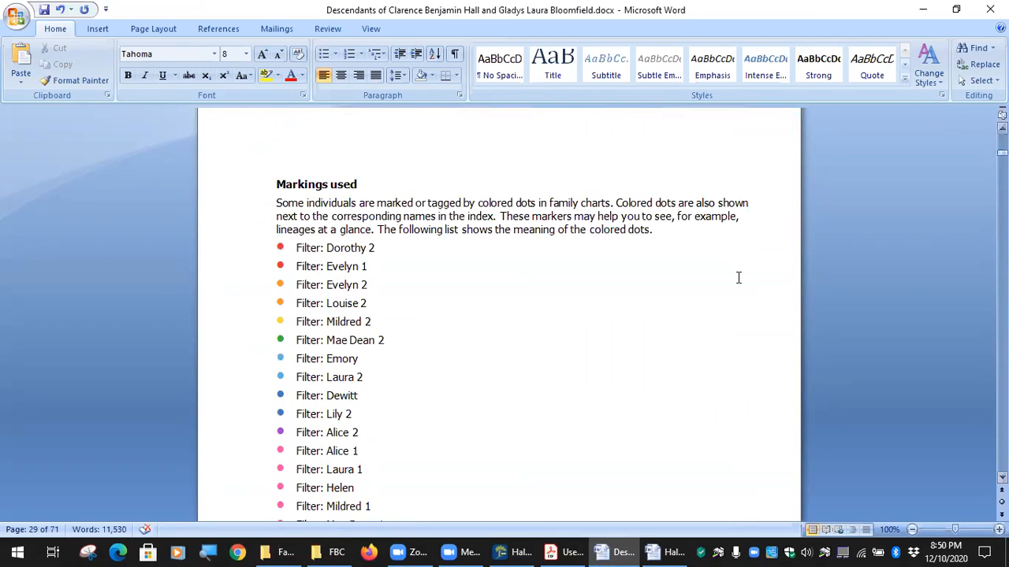
Compare the book's Markings used filters with the Hall Color Code Legend's dots, then return to the book.
{"action": "scroll", "coordinate": [389, 412], "scroll_direction": "down", "scroll_amount": 3}
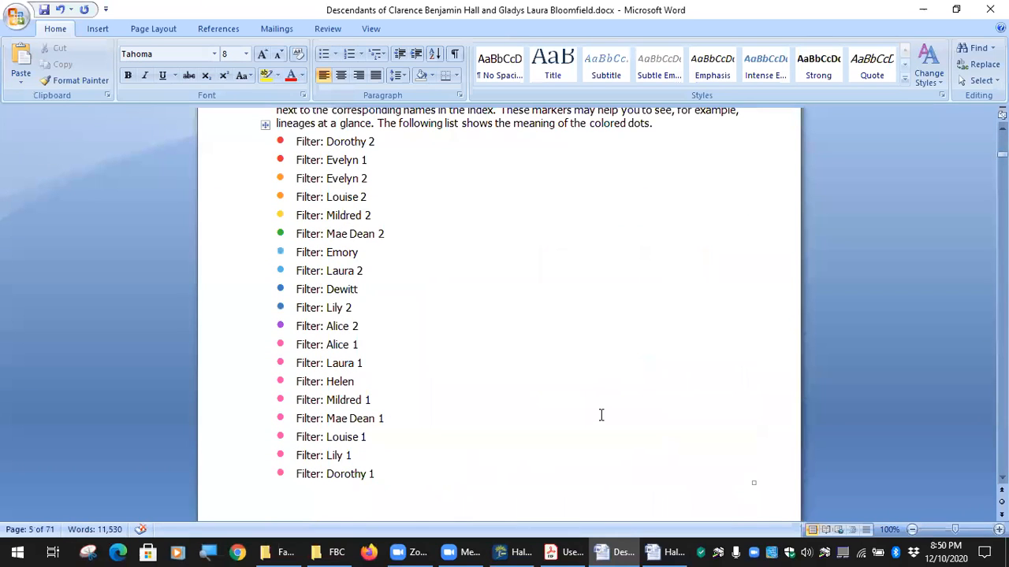
{"action": "scroll", "coordinate": [599, 417], "scroll_direction": "up", "scroll_amount": 3}
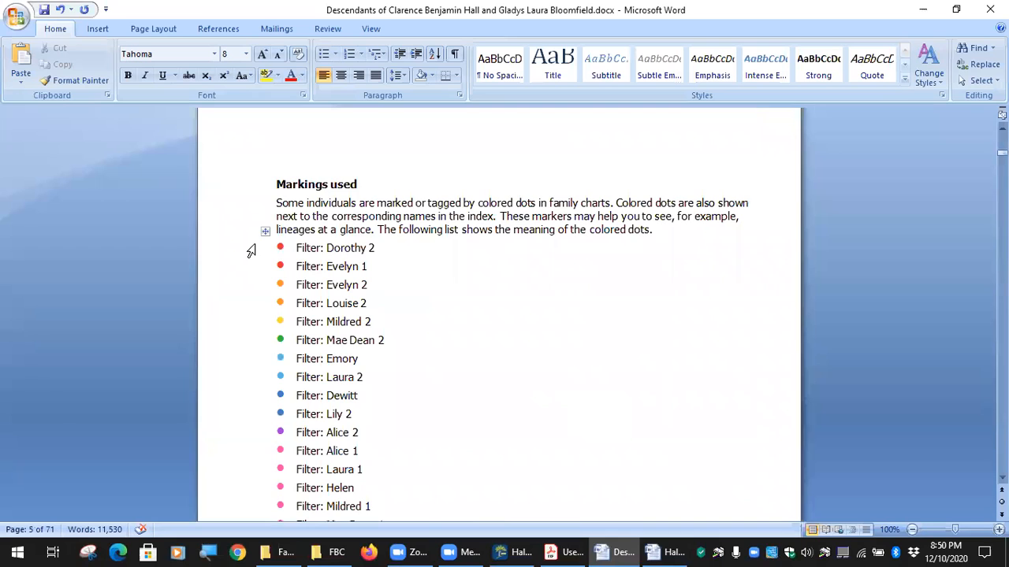
{"action": "scroll", "coordinate": [457, 500], "scroll_direction": "down", "scroll_amount": 4}
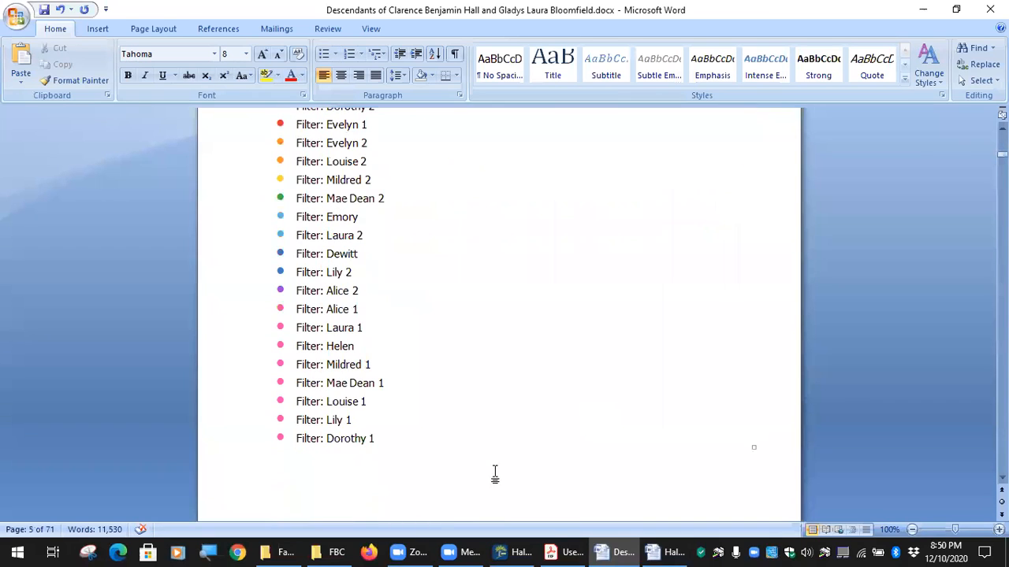
{"action": "left_click", "coordinate": [674, 552]}
{"action": "scroll", "coordinate": [422, 328], "scroll_direction": "up", "scroll_amount": 3}
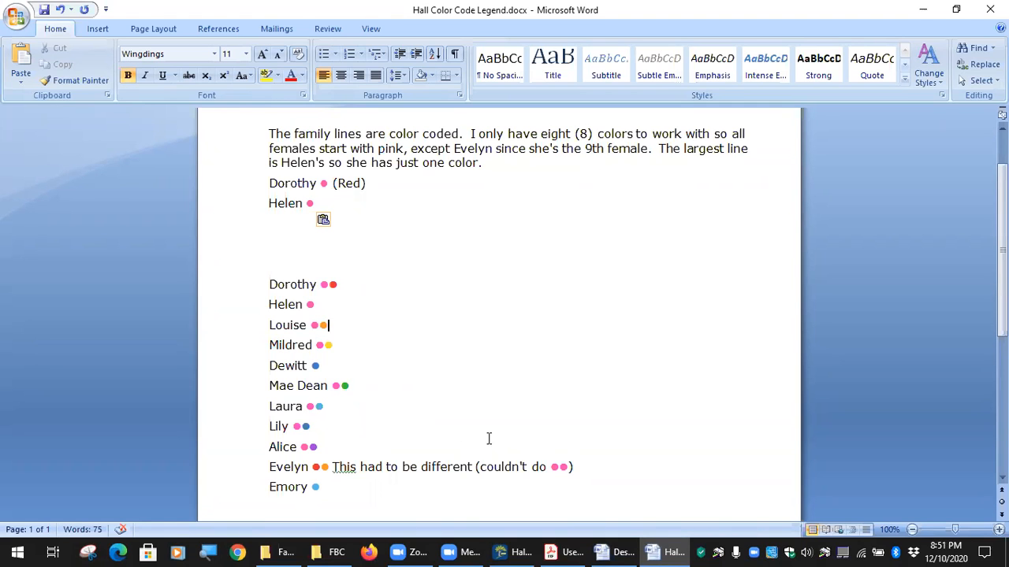
{"action": "scroll", "coordinate": [562, 428], "scroll_direction": "down", "scroll_amount": 7}
{"action": "scroll", "coordinate": [584, 406], "scroll_direction": "up", "scroll_amount": 9}
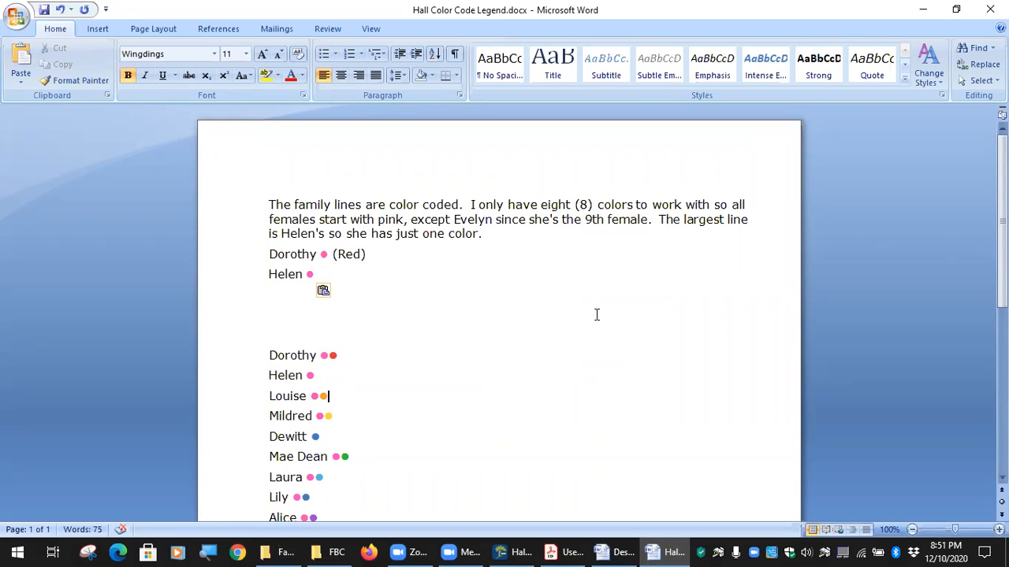
{"action": "scroll", "coordinate": [597, 316], "scroll_direction": "down", "scroll_amount": 9}
{"action": "scroll", "coordinate": [590, 403], "scroll_direction": "up", "scroll_amount": 9}
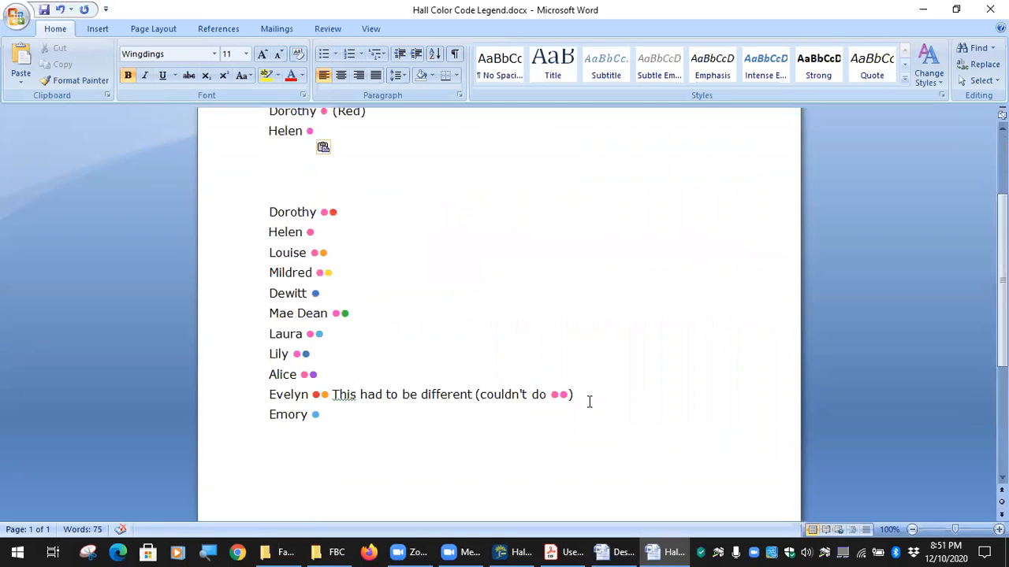
{"action": "left_click", "coordinate": [615, 552]}
{"action": "scroll", "coordinate": [479, 318], "scroll_direction": "down", "scroll_amount": 6}
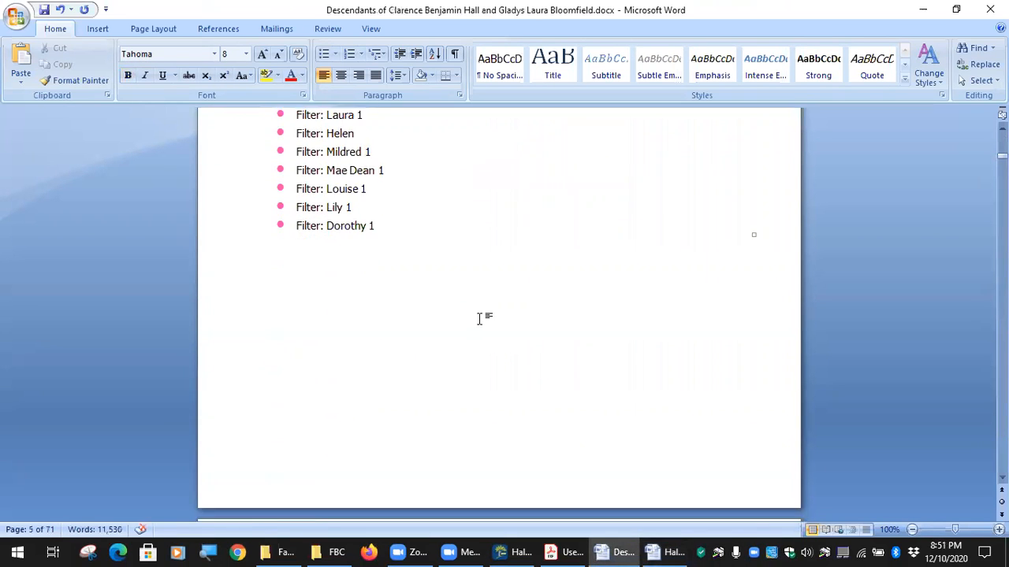
{"action": "scroll", "coordinate": [461, 354], "scroll_direction": "down", "scroll_amount": 5}
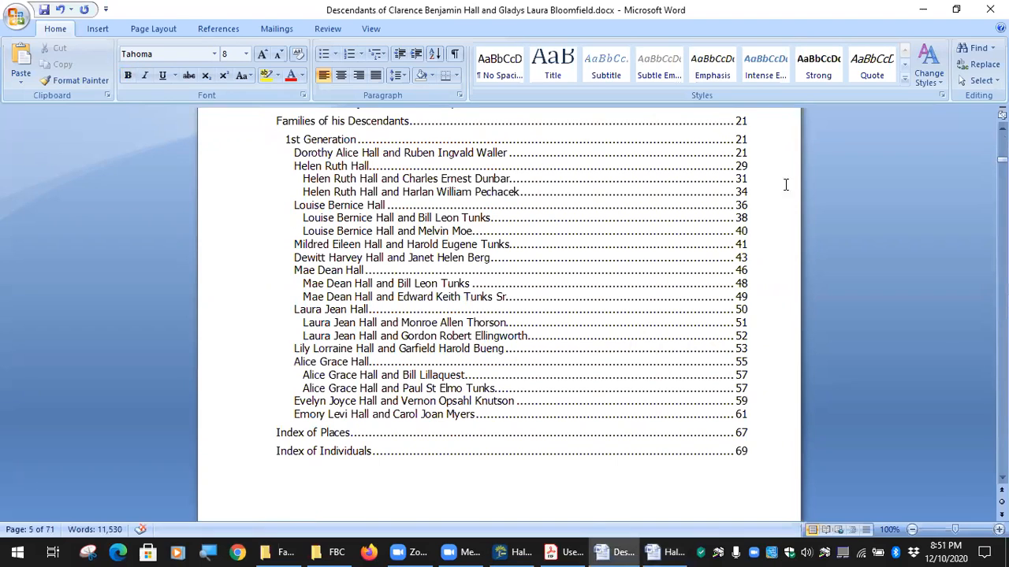
{"action": "left_click_drag", "start_coordinate": [1003, 160], "coordinate": [1002, 184]}
{"action": "scroll", "coordinate": [642, 160], "scroll_direction": "down", "scroll_amount": 1}
{"action": "scroll", "coordinate": [664, 240], "scroll_direction": "up", "scroll_amount": 5}
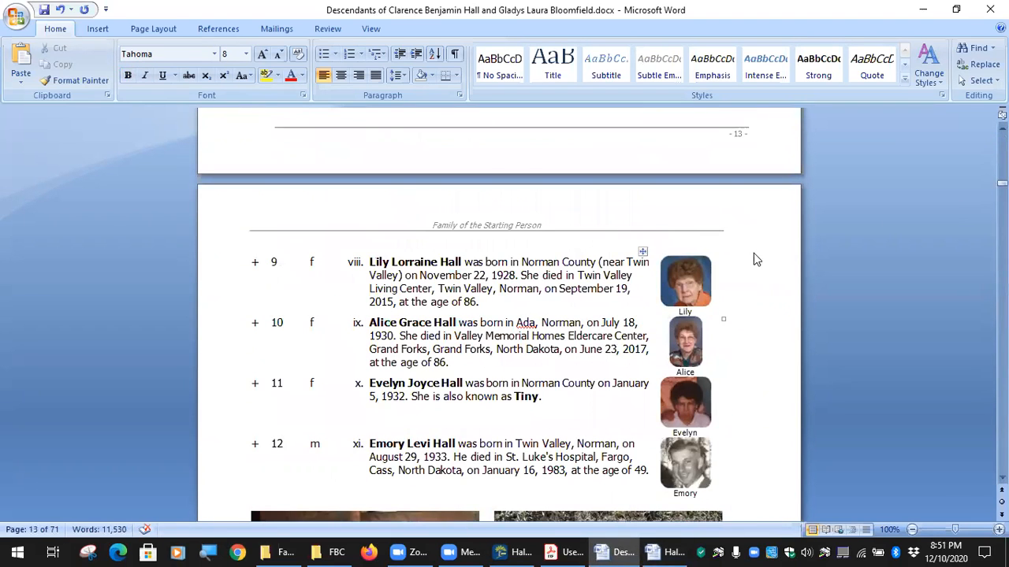
{"action": "scroll", "coordinate": [754, 253], "scroll_direction": "down", "scroll_amount": 1}
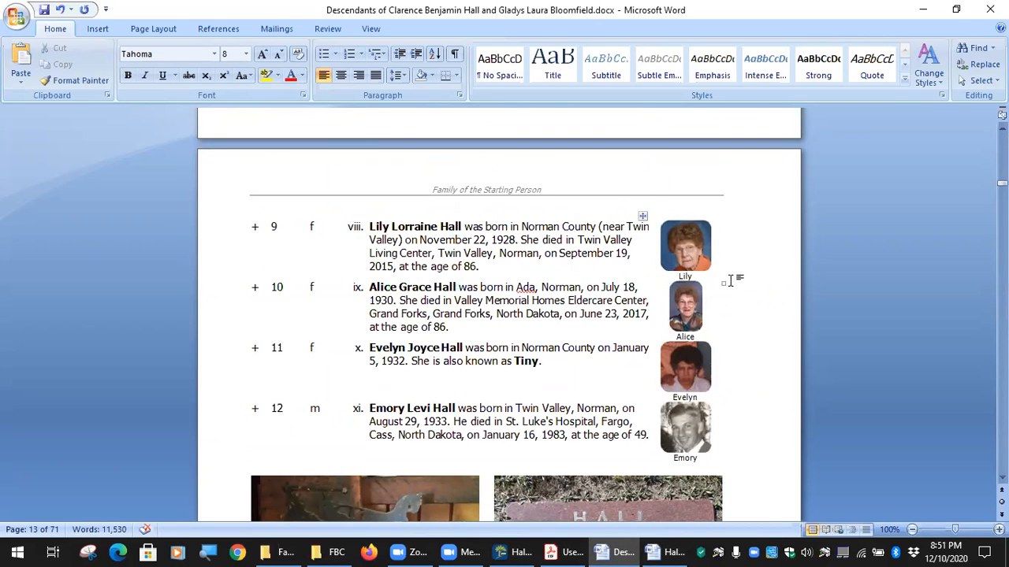
{"action": "scroll", "coordinate": [749, 307], "scroll_direction": "down", "scroll_amount": 20}
{"action": "scroll", "coordinate": [748, 316], "scroll_direction": "down", "scroll_amount": 20}
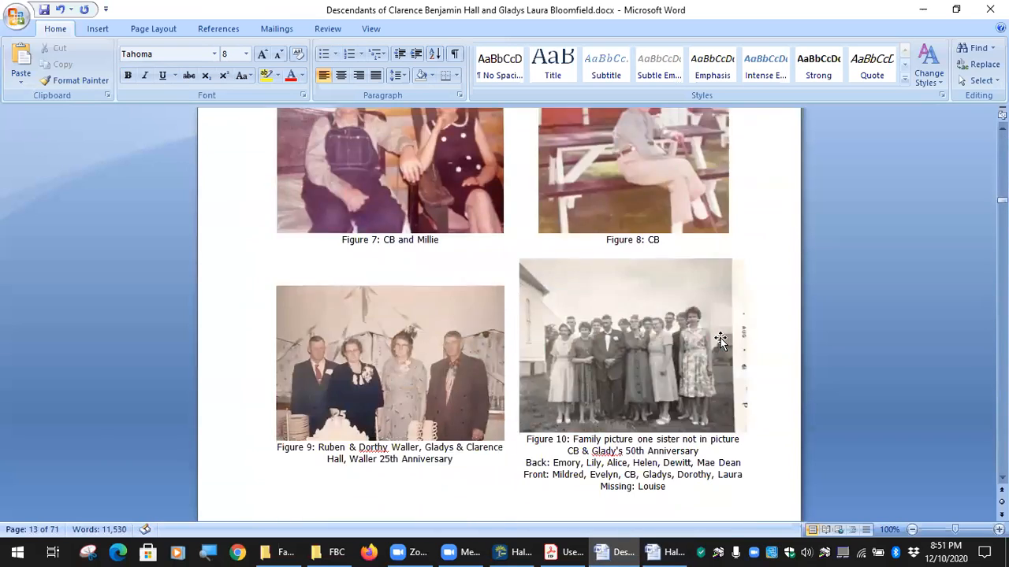
{"action": "scroll", "coordinate": [720, 338], "scroll_direction": "down", "scroll_amount": 20}
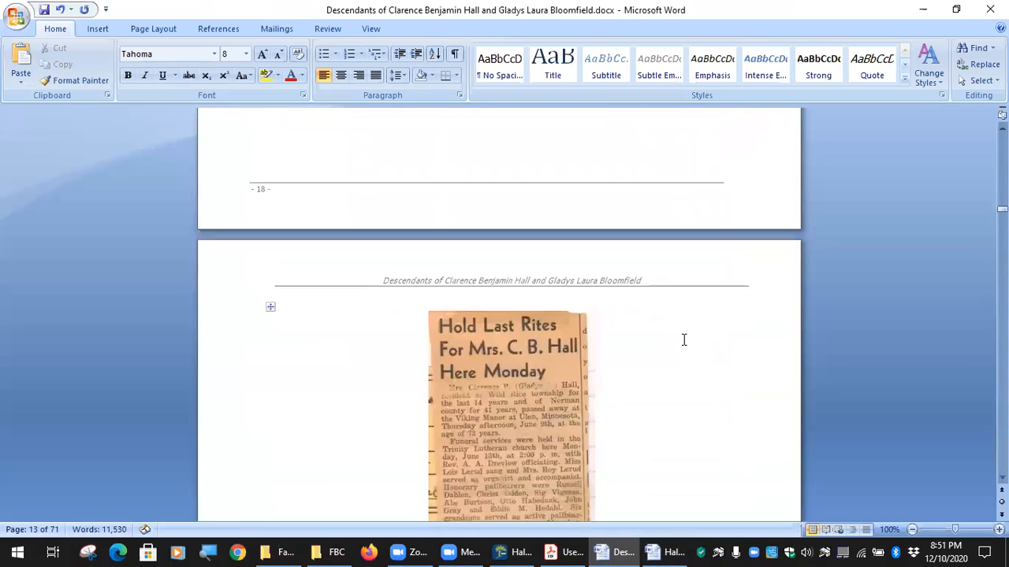
{"action": "scroll", "coordinate": [683, 340], "scroll_direction": "down", "scroll_amount": 20}
{"action": "scroll", "coordinate": [674, 343], "scroll_direction": "down", "scroll_amount": 20}
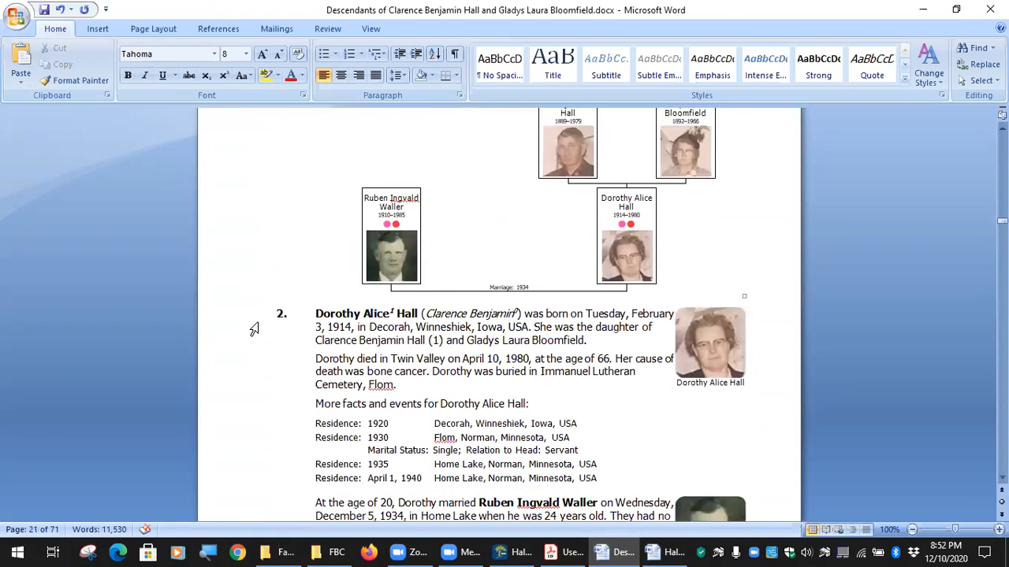
{"action": "scroll", "coordinate": [253, 329], "scroll_direction": "down", "scroll_amount": 4}
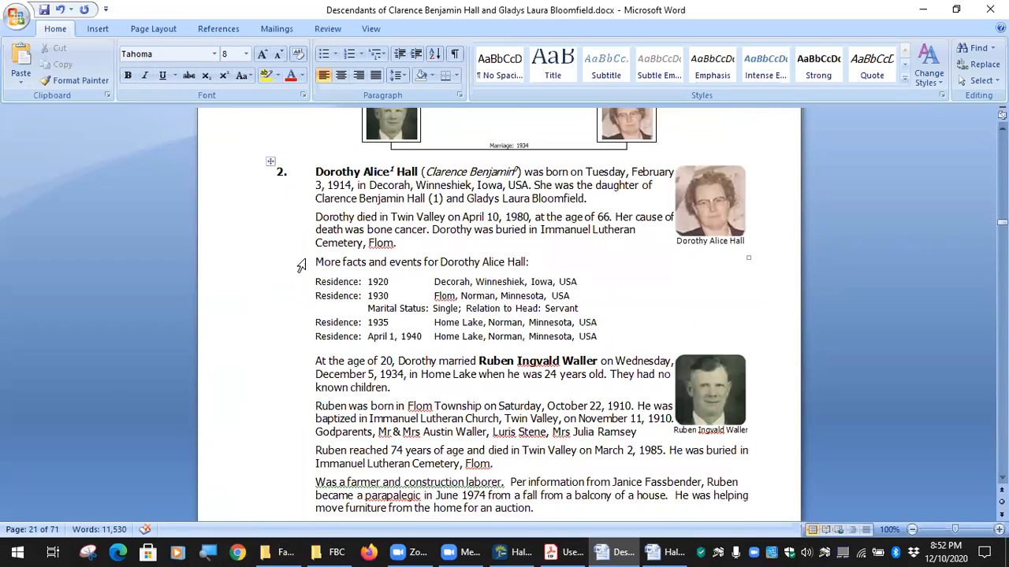
{"action": "scroll", "coordinate": [302, 265], "scroll_direction": "down", "scroll_amount": 17}
{"action": "scroll", "coordinate": [298, 293], "scroll_direction": "down", "scroll_amount": 20}
{"action": "scroll", "coordinate": [297, 295], "scroll_direction": "down", "scroll_amount": 10}
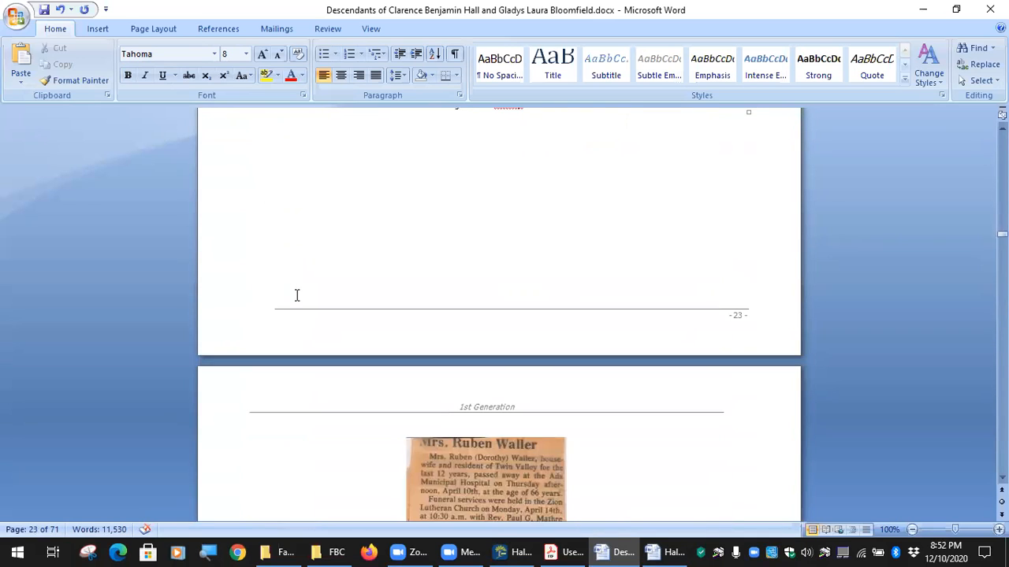
{"action": "scroll", "coordinate": [297, 296], "scroll_direction": "up", "scroll_amount": 20}
{"action": "scroll", "coordinate": [298, 280], "scroll_direction": "up", "scroll_amount": 20}
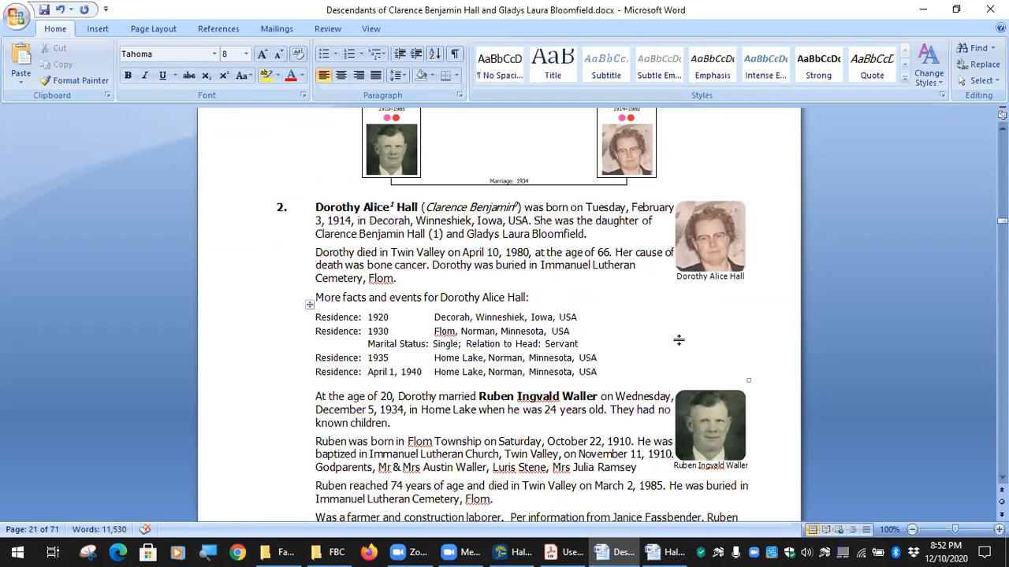
Scroll through pages 21–22 to read the obituary and residence facts, then back up to page 21's end.
{"action": "scroll", "coordinate": [678, 340], "scroll_direction": "down", "scroll_amount": 2}
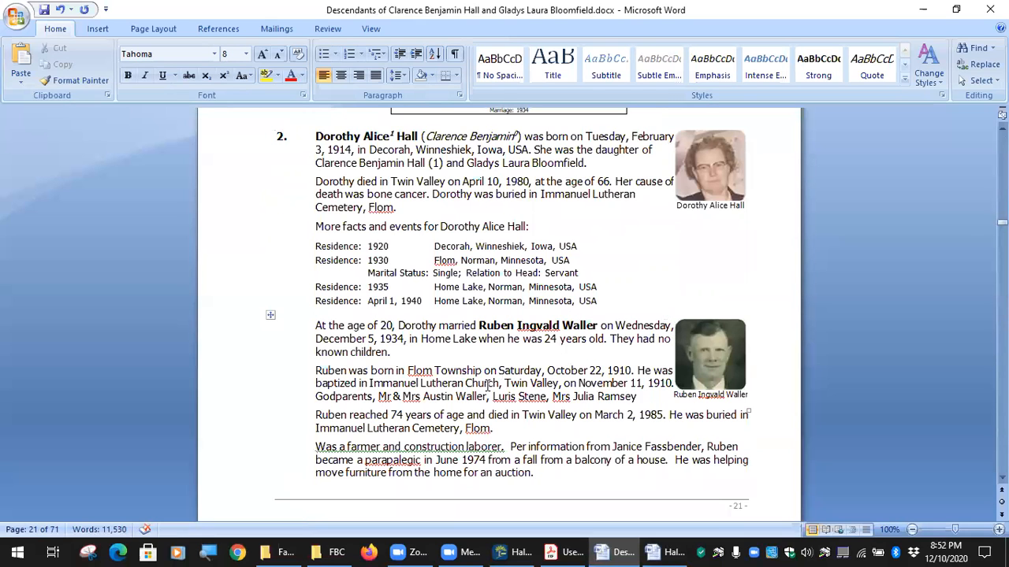
{"action": "scroll", "coordinate": [526, 457], "scroll_direction": "down", "scroll_amount": 10}
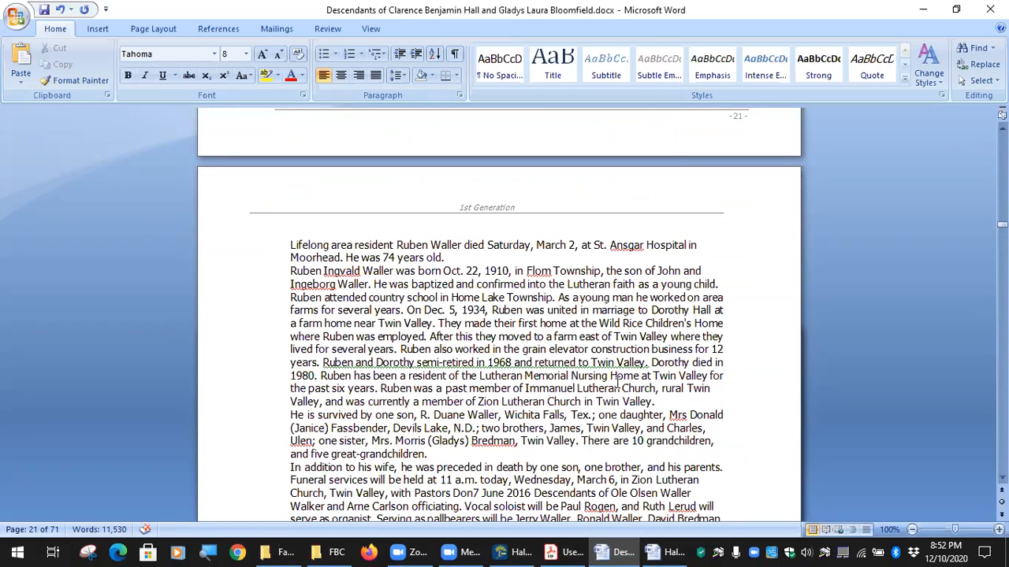
{"action": "scroll", "coordinate": [614, 376], "scroll_direction": "down", "scroll_amount": 5}
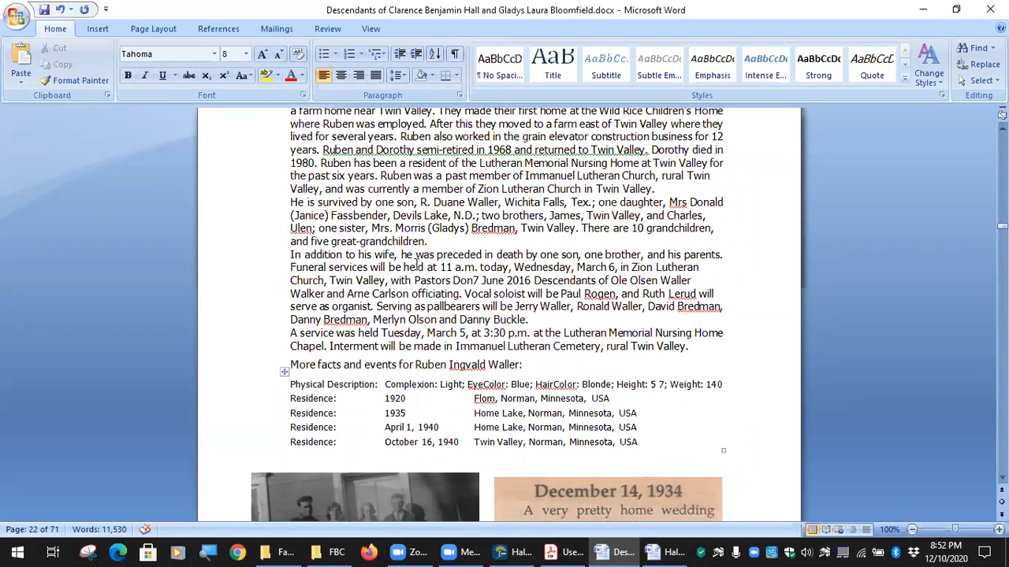
{"action": "scroll", "coordinate": [416, 264], "scroll_direction": "up", "scroll_amount": 10}
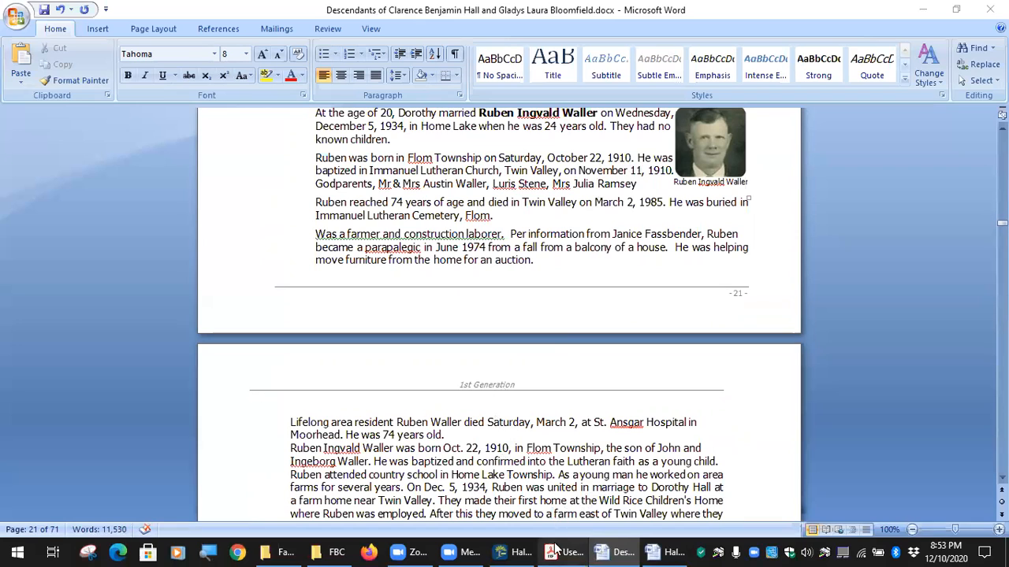
Minimize the Descendants family book window and the Hall Color Code Legend Word window.
{"action": "mouse_move", "coordinate": [566, 550]}
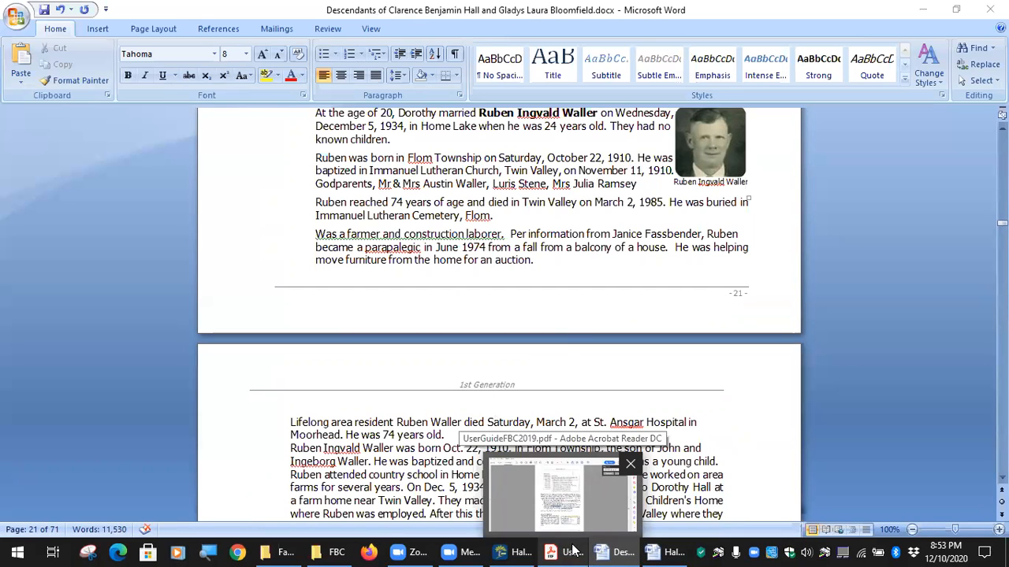
{"action": "mouse_move", "coordinate": [483, 550]}
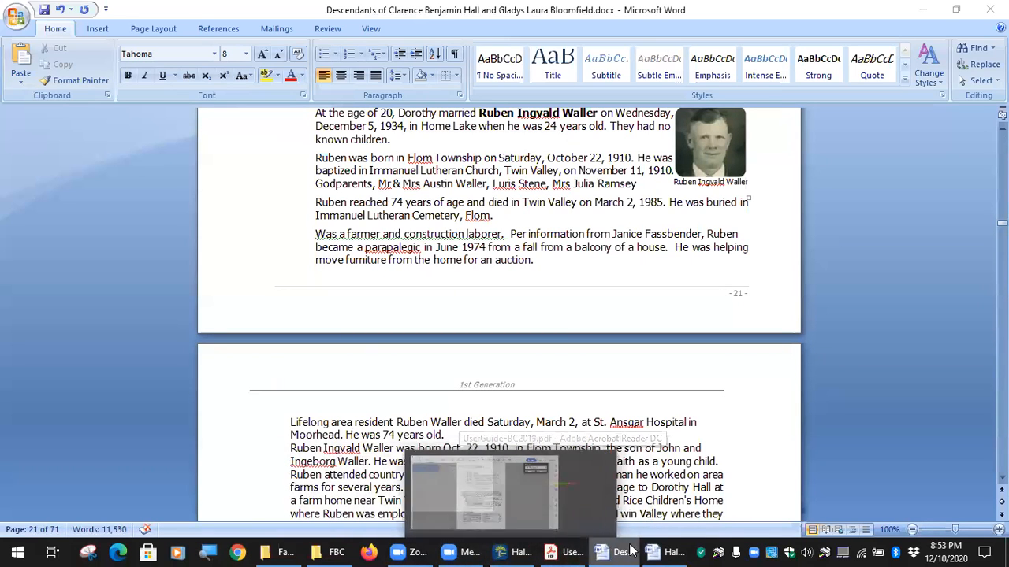
{"action": "mouse_move", "coordinate": [627, 550]}
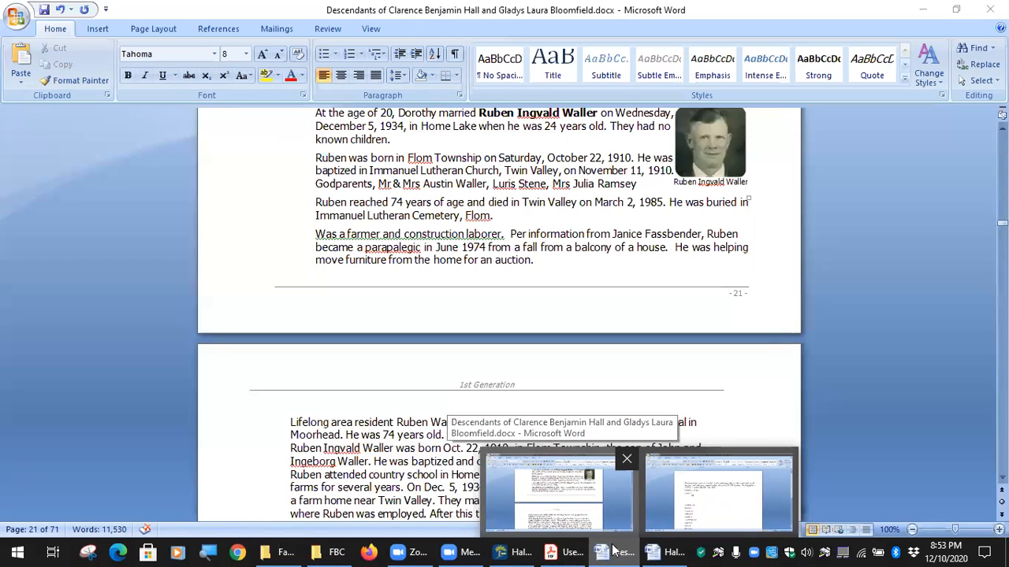
{"action": "left_click", "coordinate": [925, 10]}
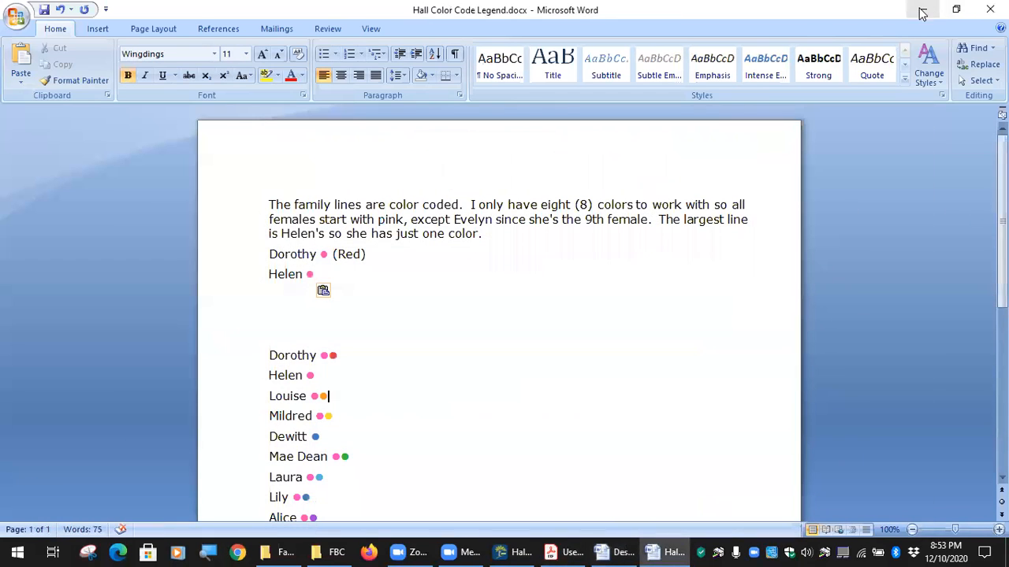
{"action": "left_click", "coordinate": [929, 8]}
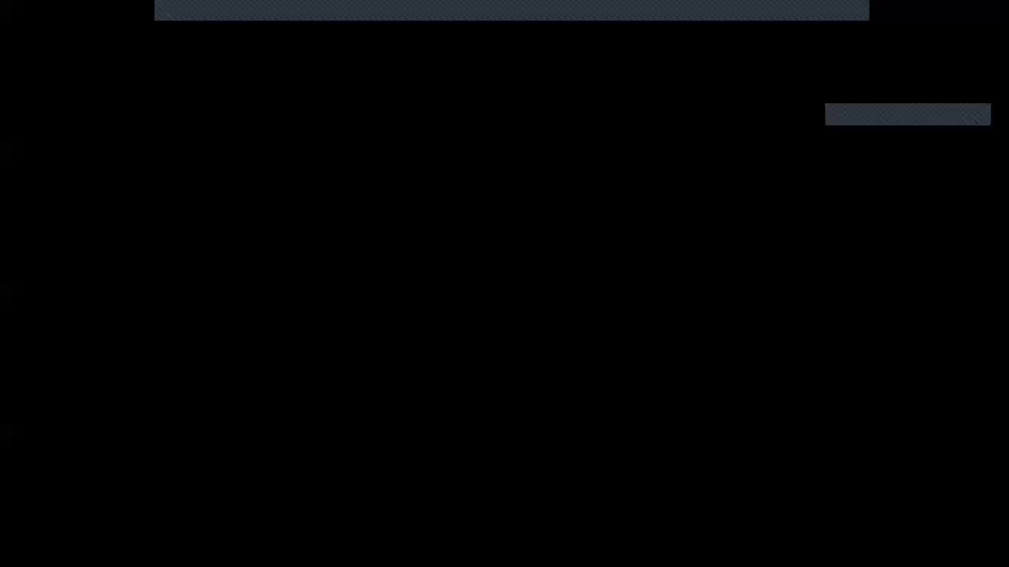
End the Family Tree Maker 2019 task in Task Manager, close Acrobat Reader and Task Manager.
{"action": "left_click", "coordinate": [423, 301]}
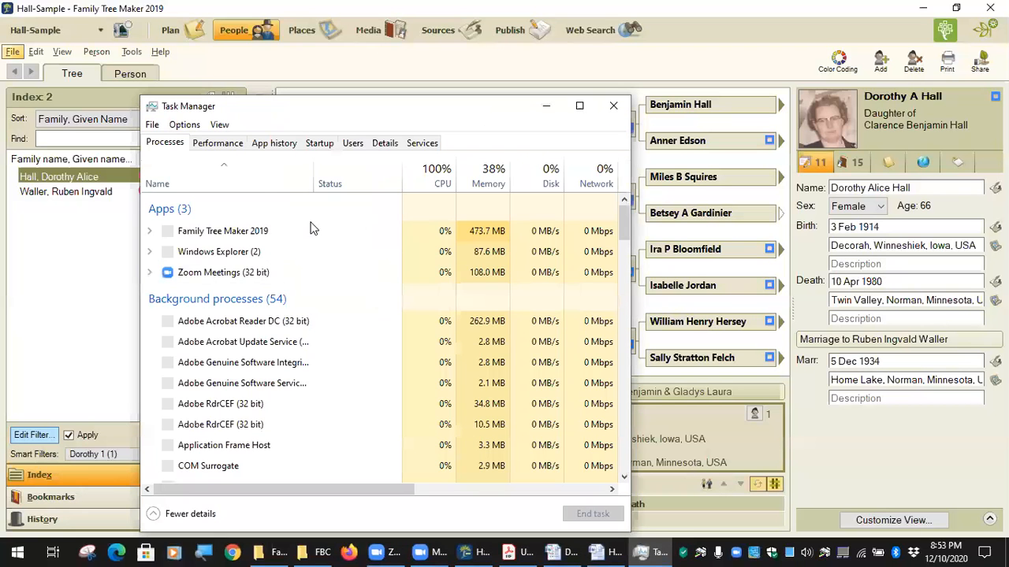
{"action": "left_click", "coordinate": [311, 231]}
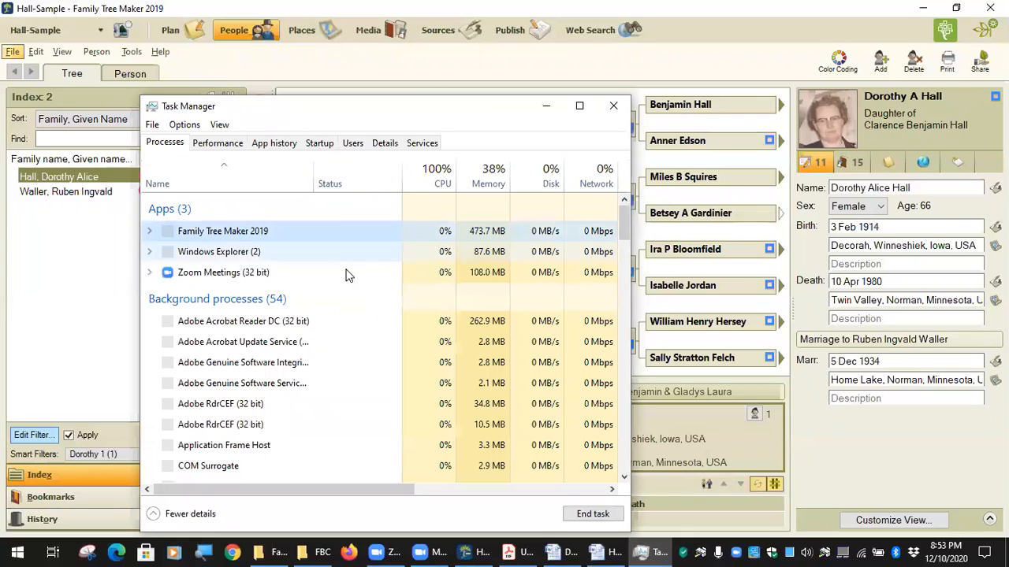
{"action": "left_click", "coordinate": [595, 513]}
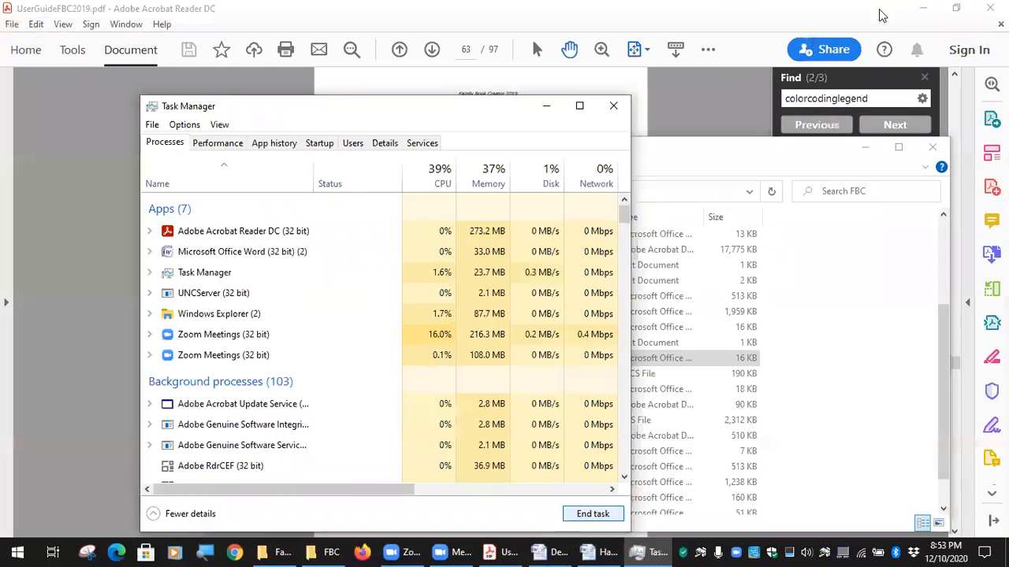
{"action": "left_click", "coordinate": [883, 16]}
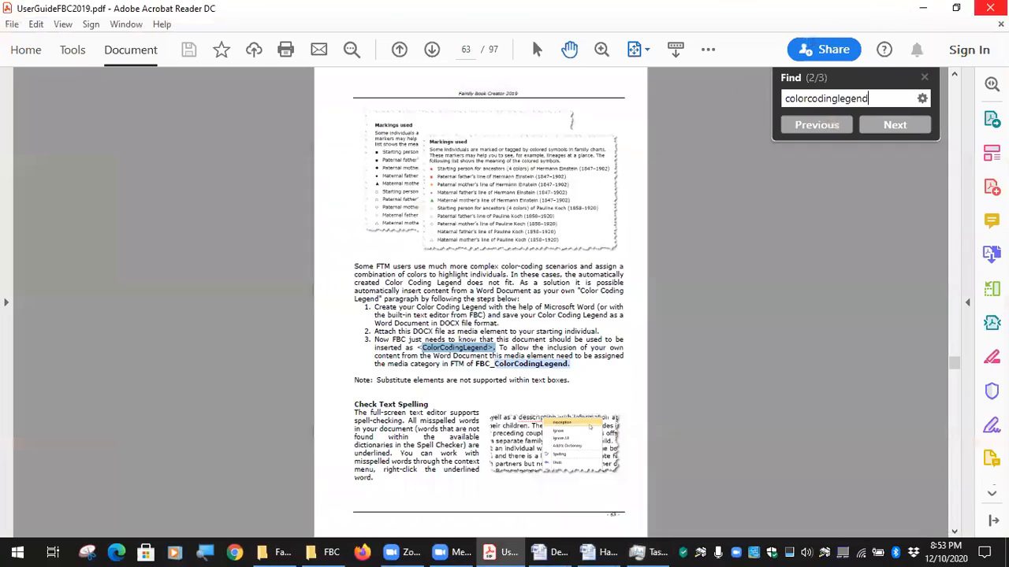
{"action": "left_click", "coordinate": [988, 9]}
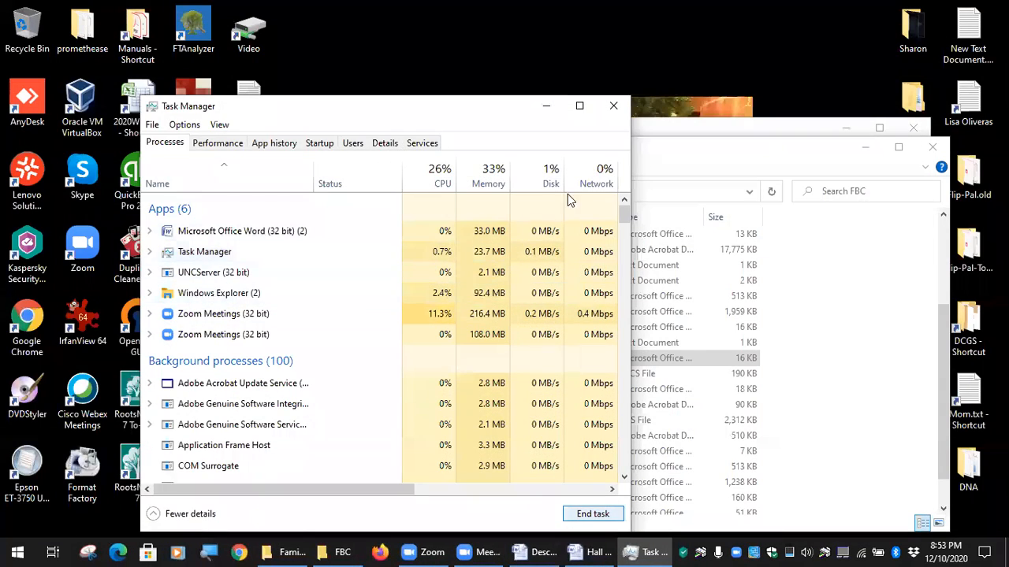
{"action": "left_click", "coordinate": [613, 106]}
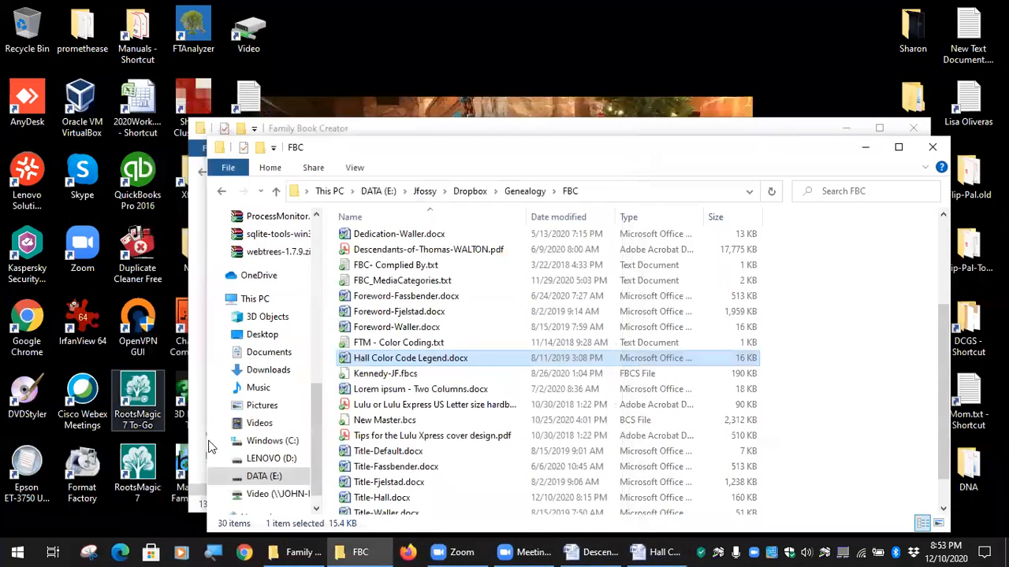
Minimize the FBC folder windows and relaunch Family Tree Maker 2019, continuing past the improper-shutdown warning.
{"action": "left_click", "coordinate": [859, 147]}
{"action": "left_click", "coordinate": [847, 131]}
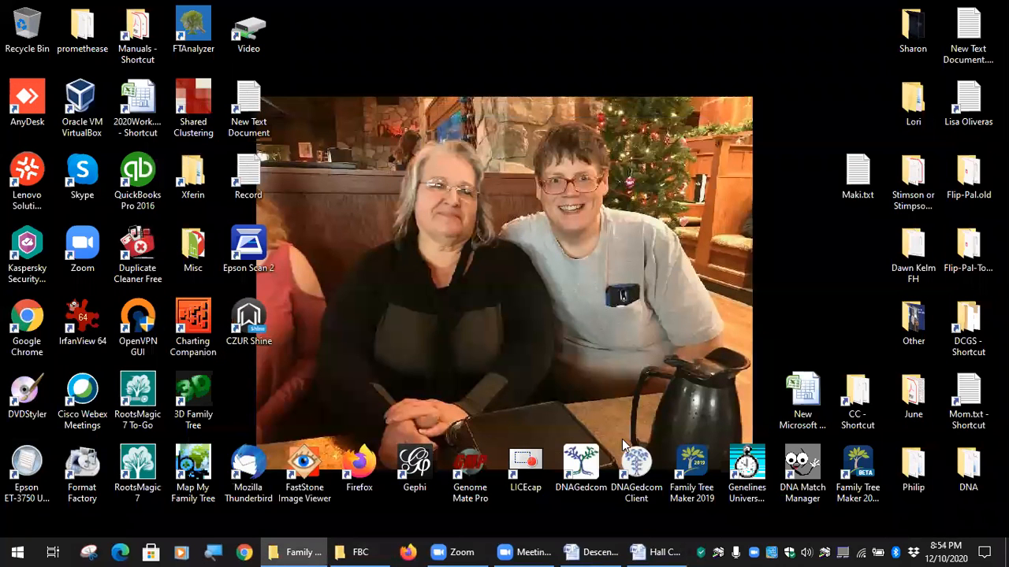
{"action": "double_click", "coordinate": [682, 457]}
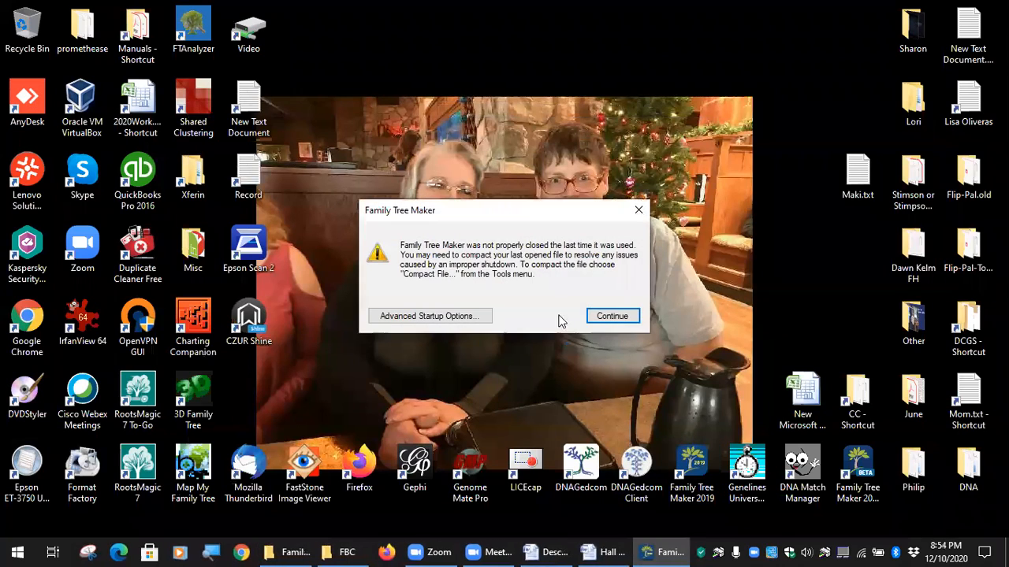
{"action": "left_click", "coordinate": [612, 316]}
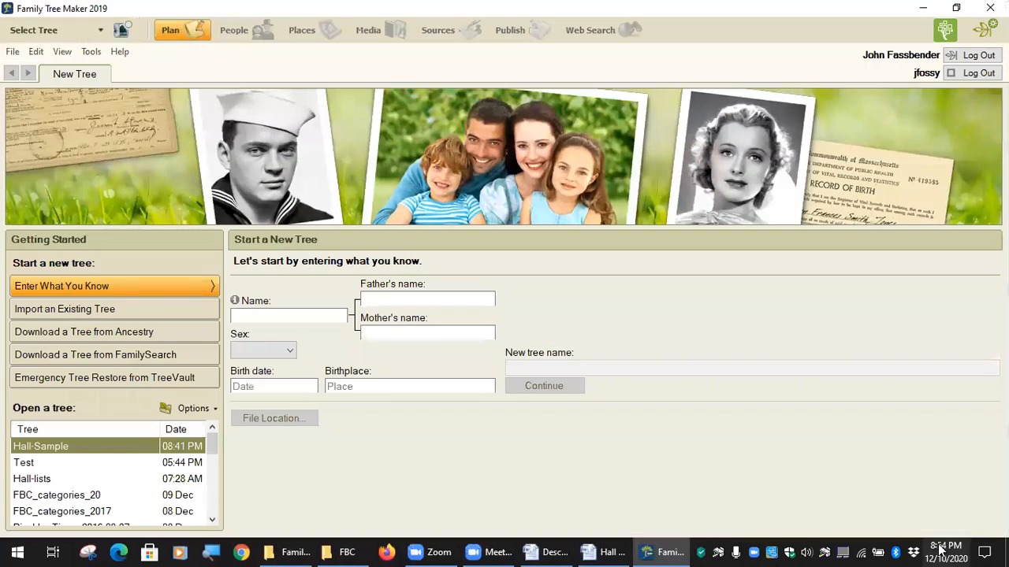
Browse Dropbox > Genealogy > FBC and select FBC_MediaCategories.txt.
{"action": "left_click", "coordinate": [915, 552]}
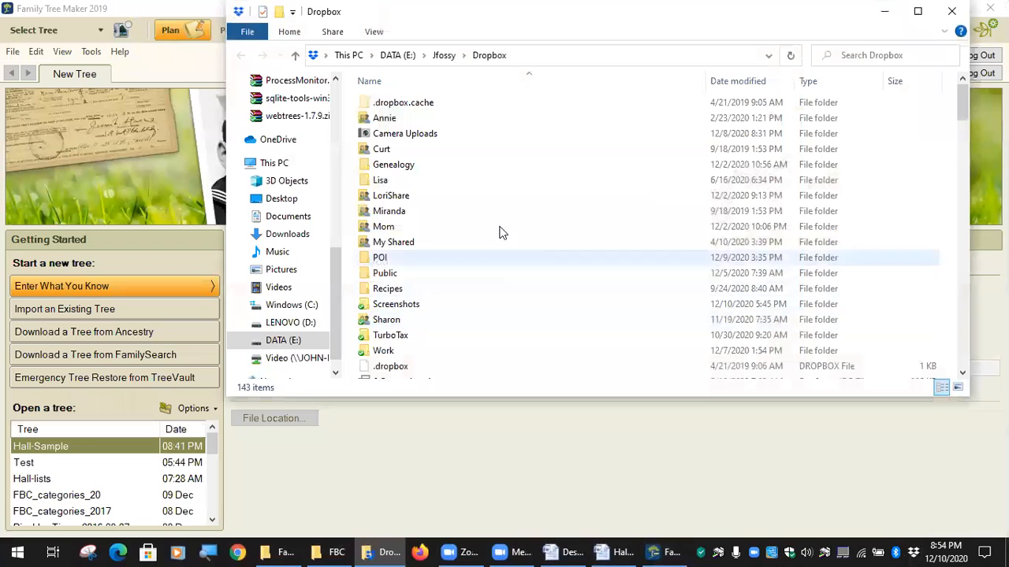
{"action": "double_click", "coordinate": [427, 165]}
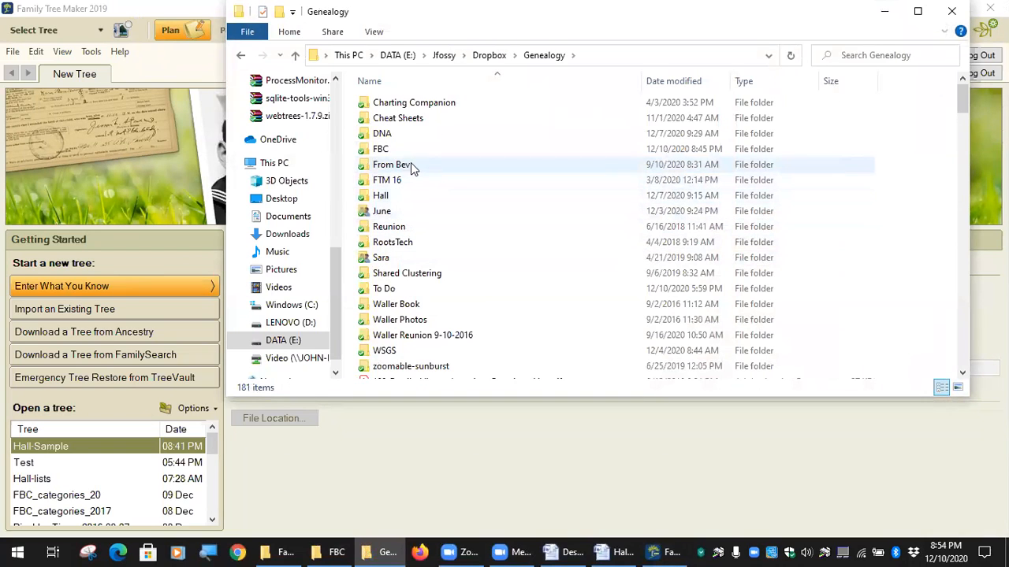
{"action": "double_click", "coordinate": [381, 149]}
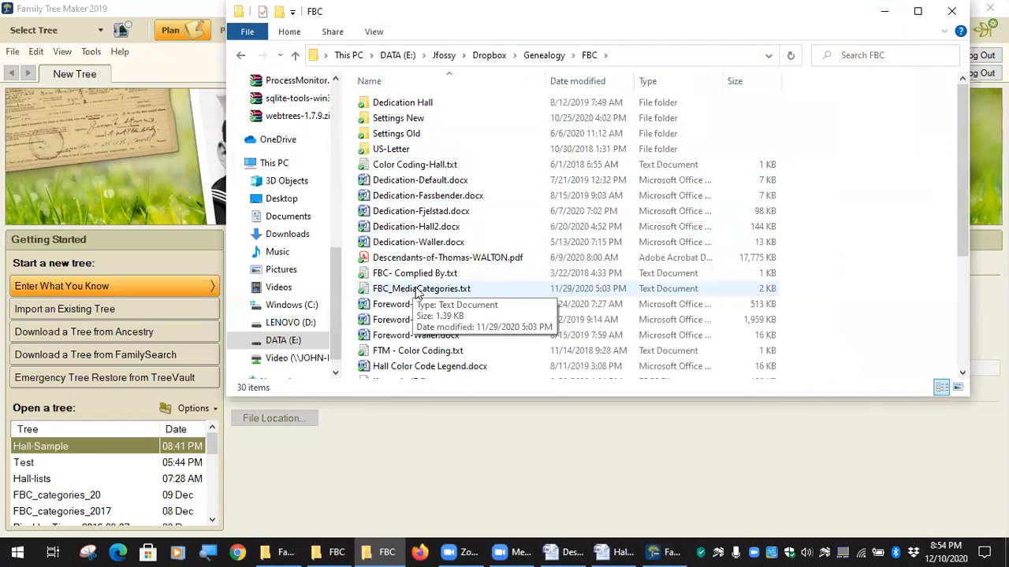
{"action": "left_click", "coordinate": [418, 291]}
Open FBC_MediaCategories.txt in Notepad, move it to the upper left, and skim the keyword list.
{"action": "double_click", "coordinate": [417, 292]}
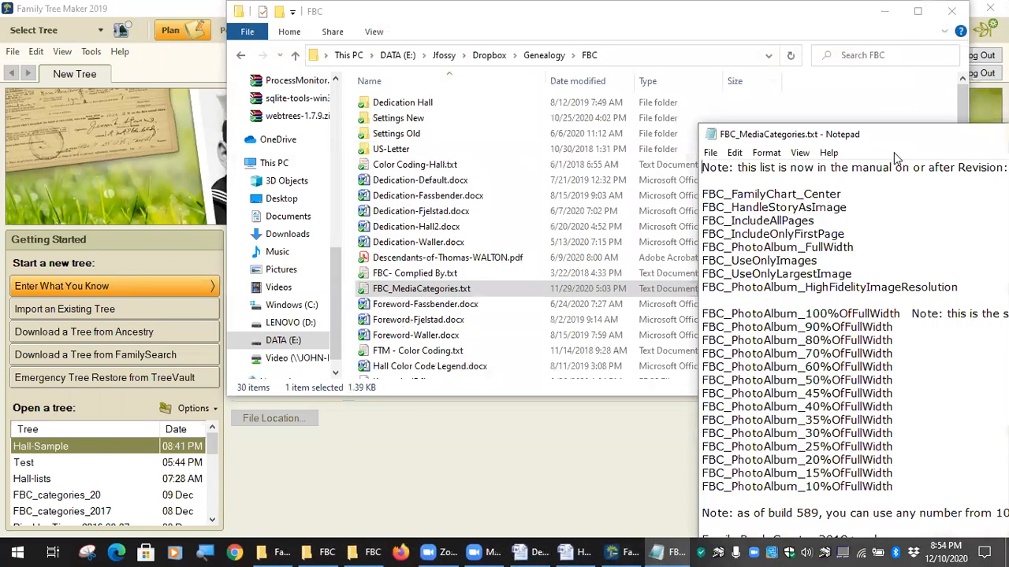
{"action": "left_click_drag", "start_coordinate": [902, 140], "coordinate": [389, 56]}
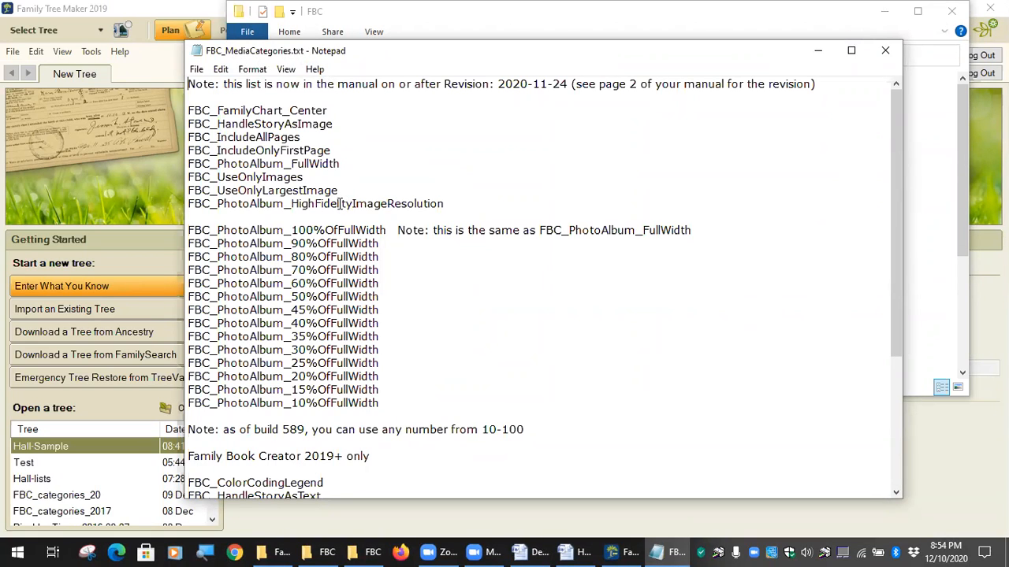
{"action": "scroll", "coordinate": [327, 163], "scroll_direction": "down", "scroll_amount": 1}
{"action": "scroll", "coordinate": [326, 163], "scroll_direction": "up", "scroll_amount": 1}
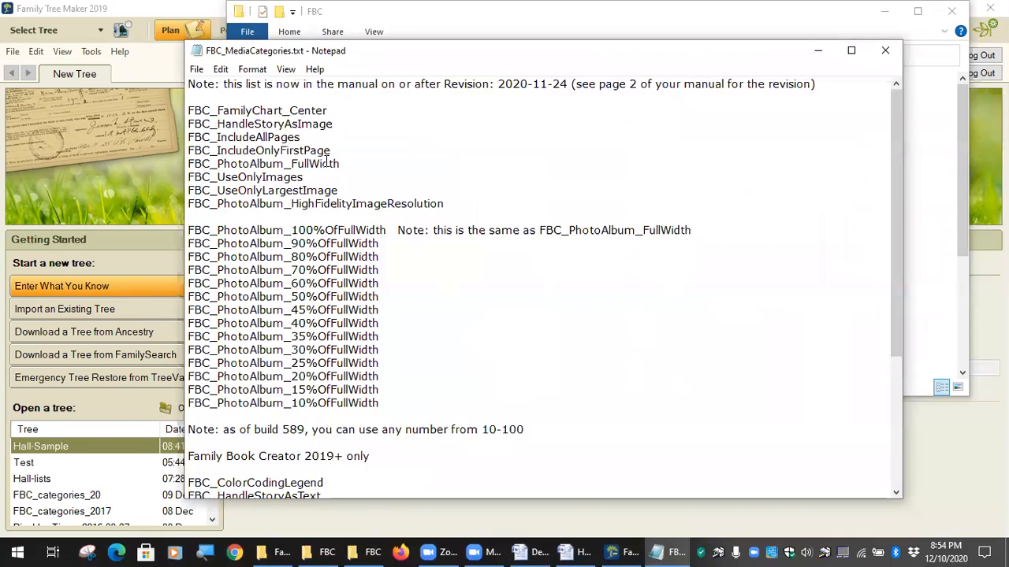
{"action": "left_click", "coordinate": [401, 552]}
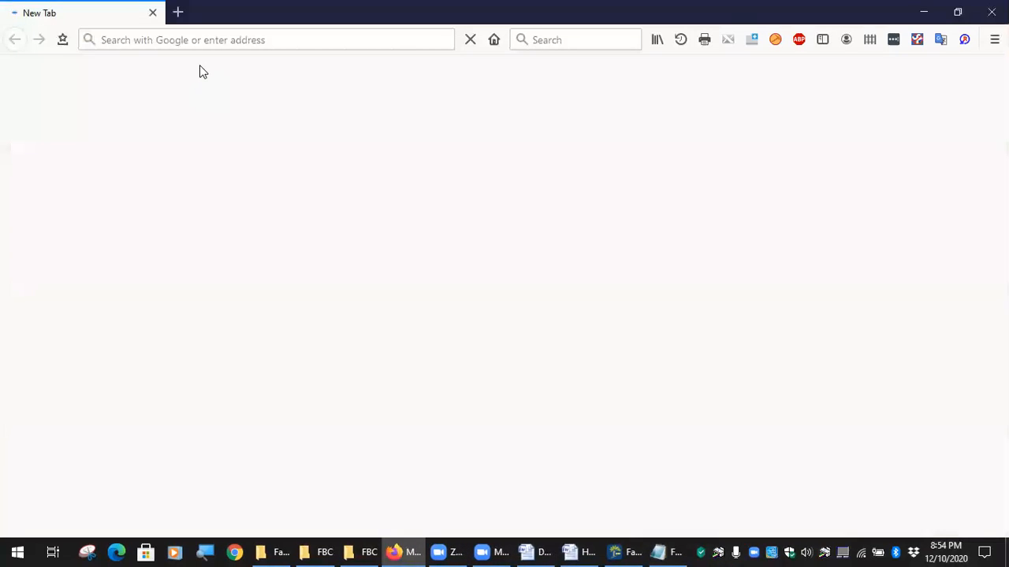
Go to facebook.com in Firefox.
{"action": "left_click", "coordinate": [224, 40]}
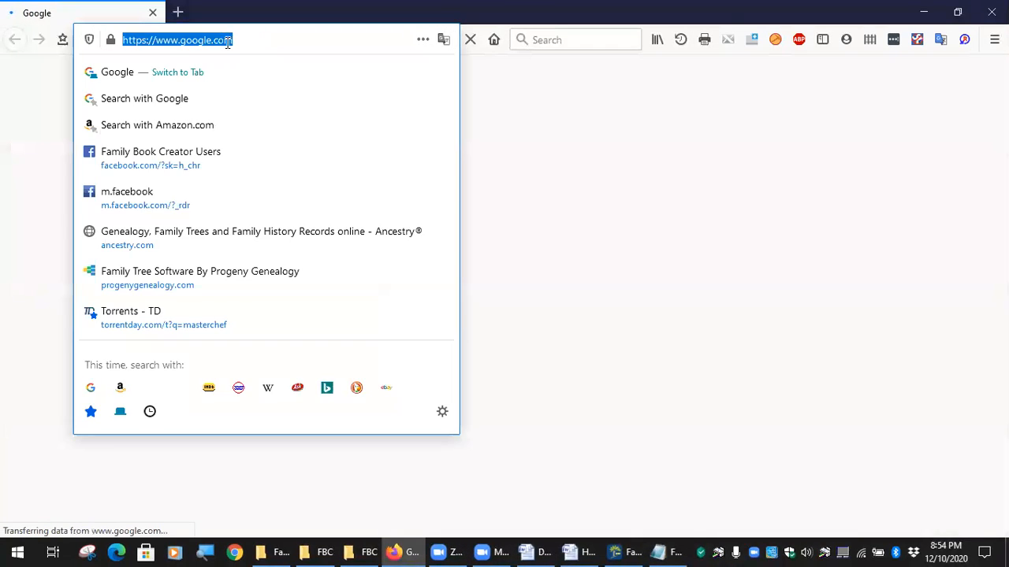
{"action": "type", "text": "fan"}
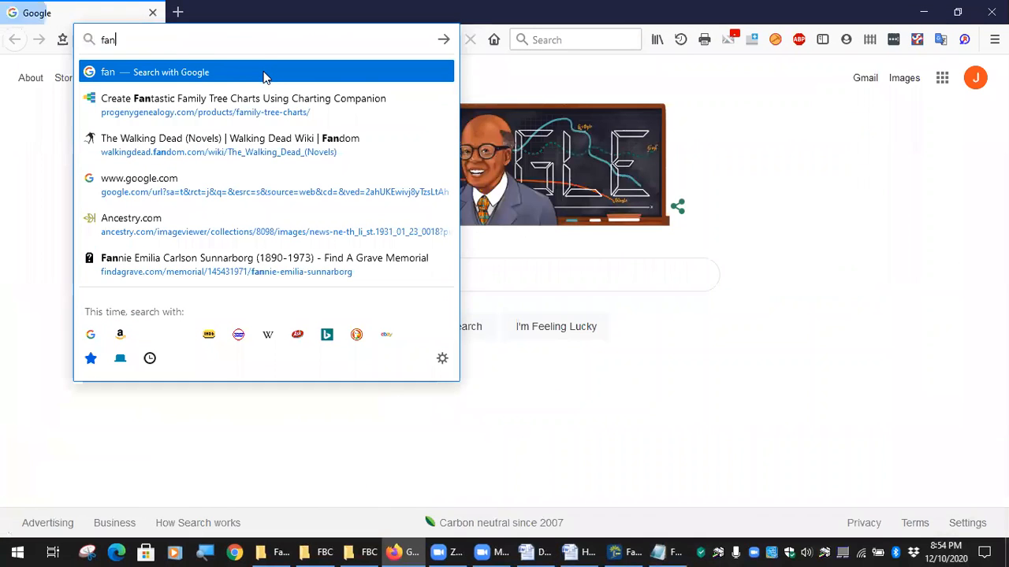
{"action": "key", "text": "BackSpace"}
{"action": "key", "text": "BackSpace"}
{"action": "key", "text": "BackSpace"}
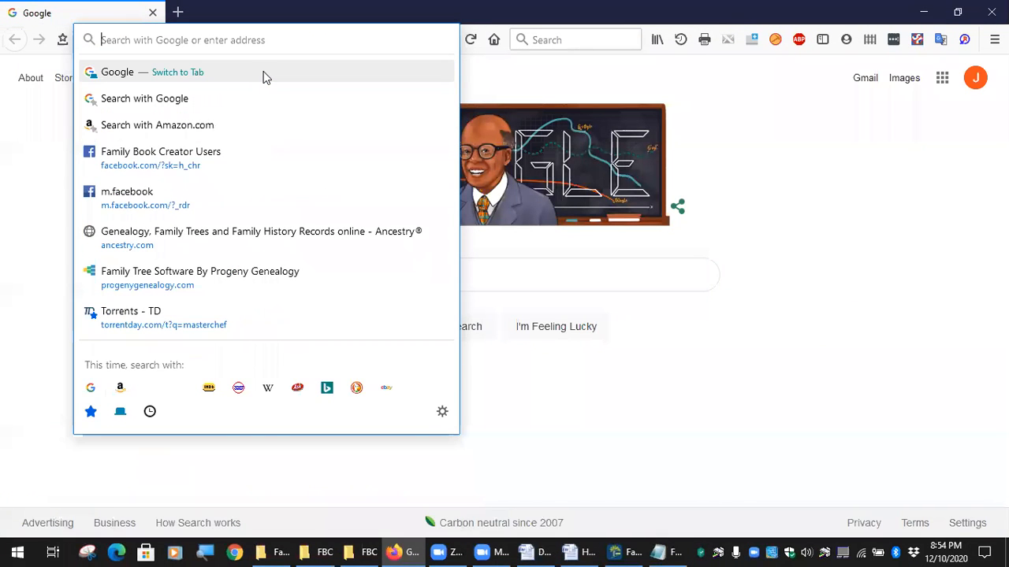
{"action": "type", "text": "fa"}
{"action": "left_click", "coordinate": [265, 73]}
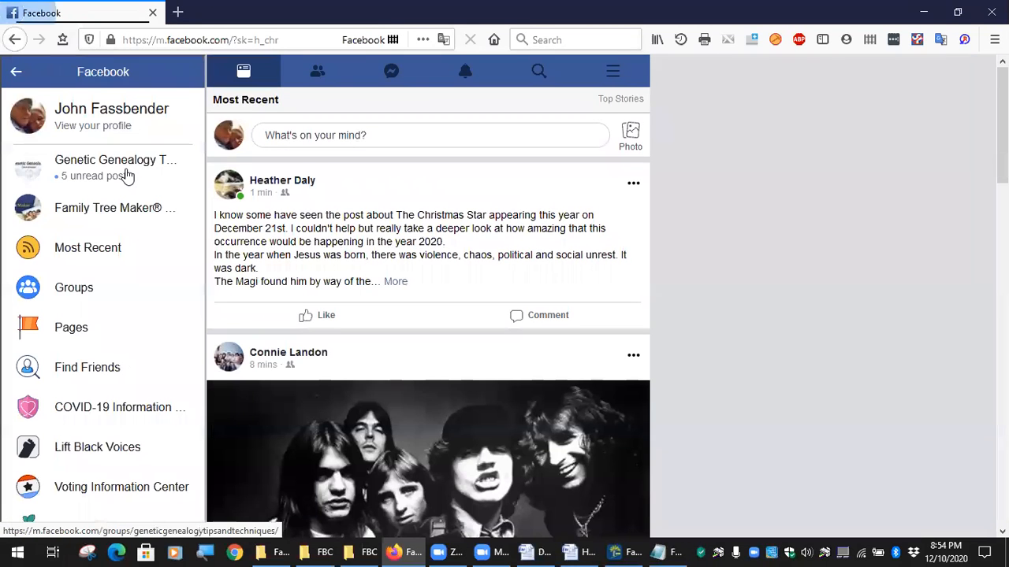
View the Family Tree Maker® Users group's Files list, then bring FBC_MediaCategories.txt back over Word.
{"action": "left_click", "coordinate": [113, 211]}
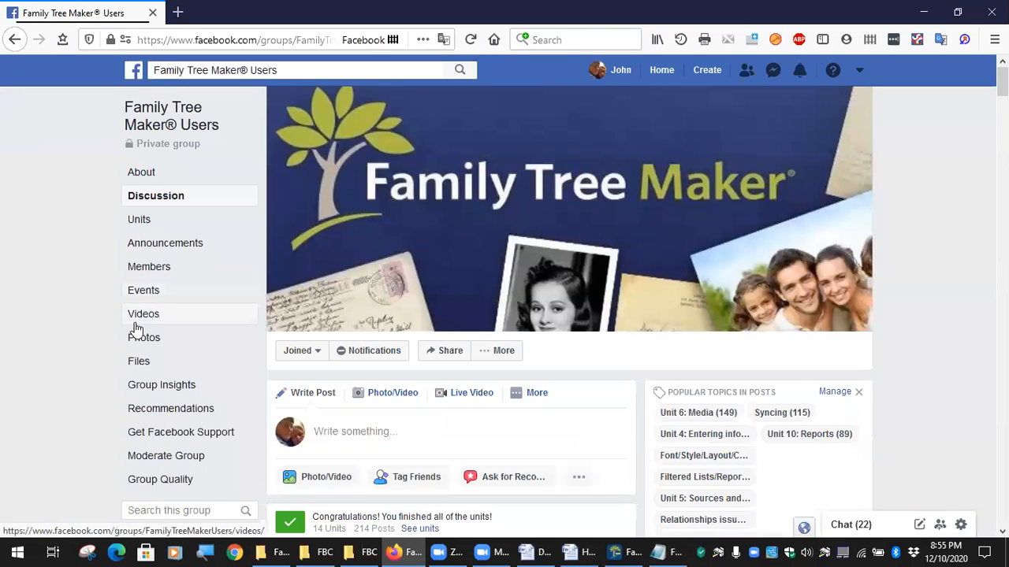
{"action": "left_click", "coordinate": [141, 362]}
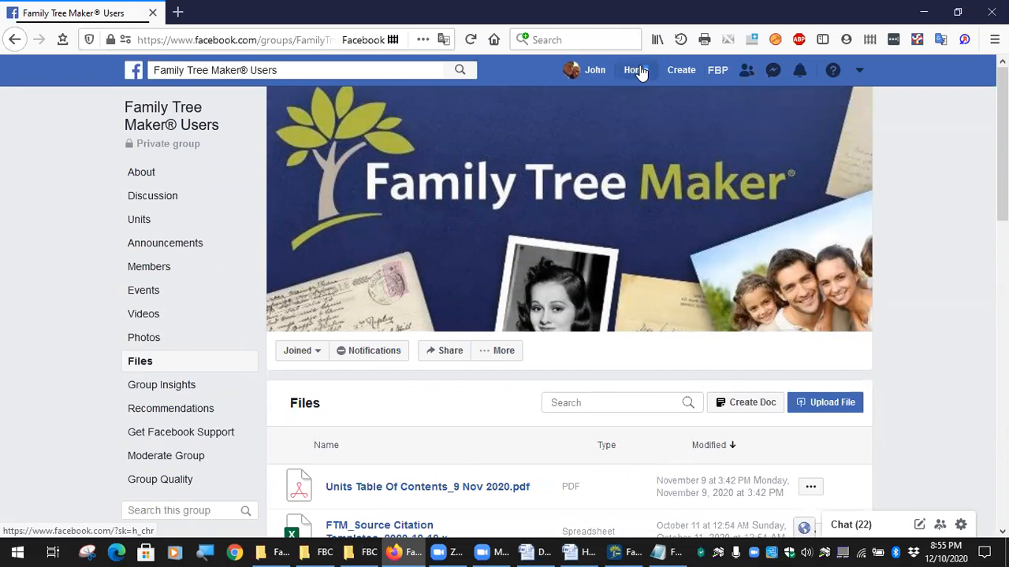
{"action": "left_click", "coordinate": [635, 71]}
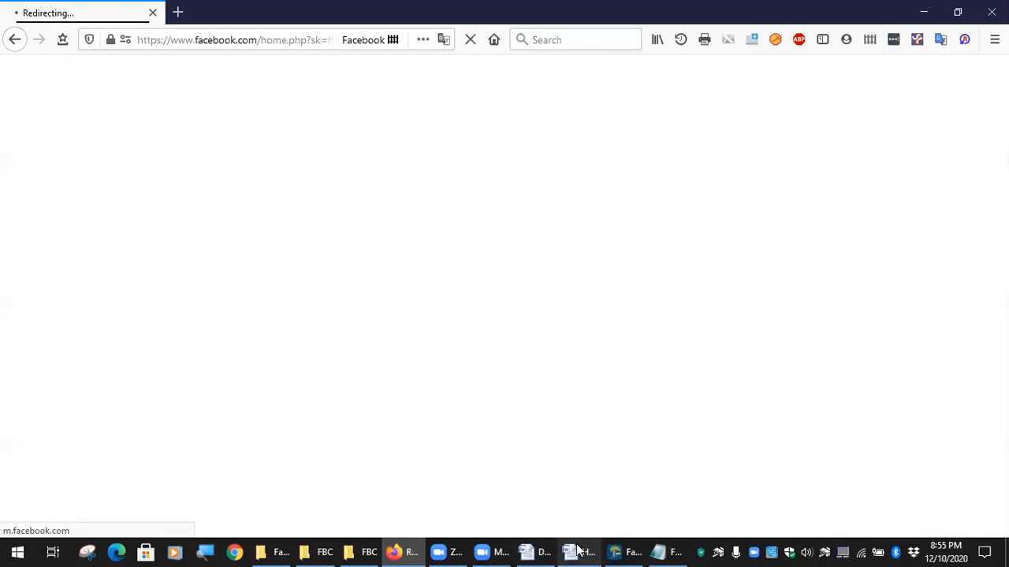
{"action": "left_click", "coordinate": [583, 552]}
{"action": "left_click", "coordinate": [666, 552]}
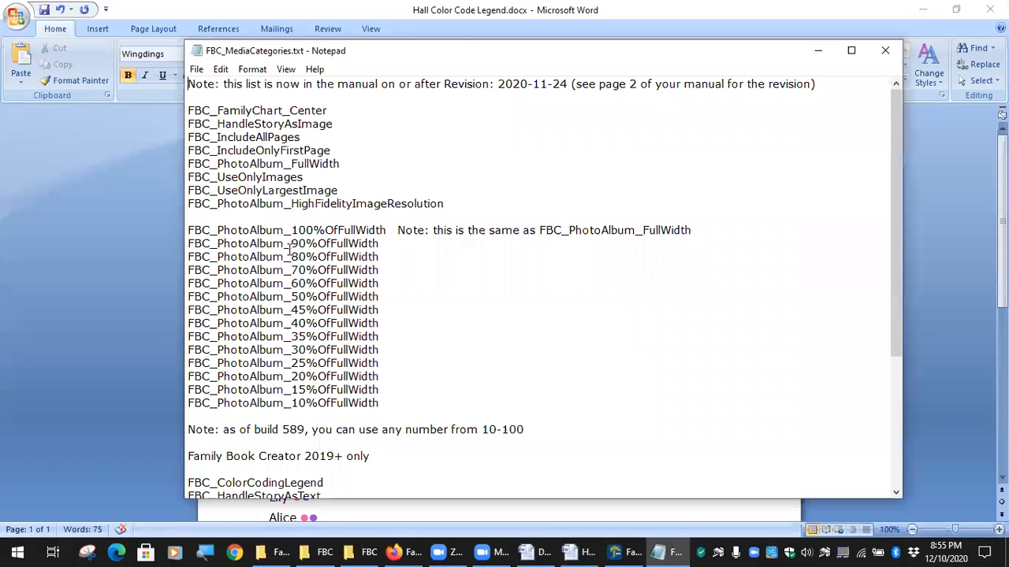
Select the FBC_PhotoAlbum_FullWidth keyword in Notepad, then switch to Family Tree Maker 2019.
{"action": "left_click_drag", "start_coordinate": [291, 244], "coordinate": [299, 244]}
{"action": "left_click_drag", "start_coordinate": [341, 163], "coordinate": [187, 164]}
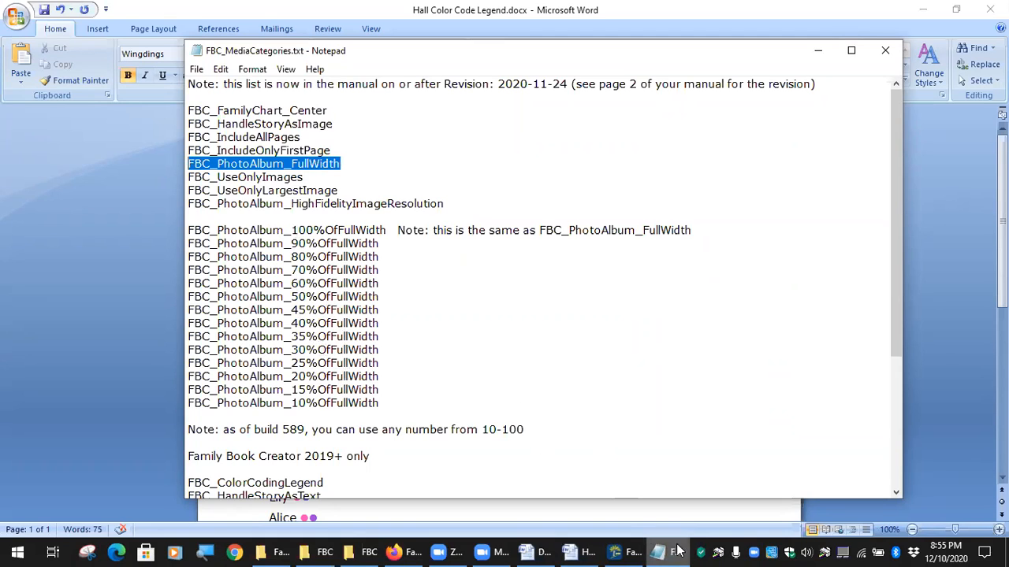
{"action": "mouse_move", "coordinate": [618, 552]}
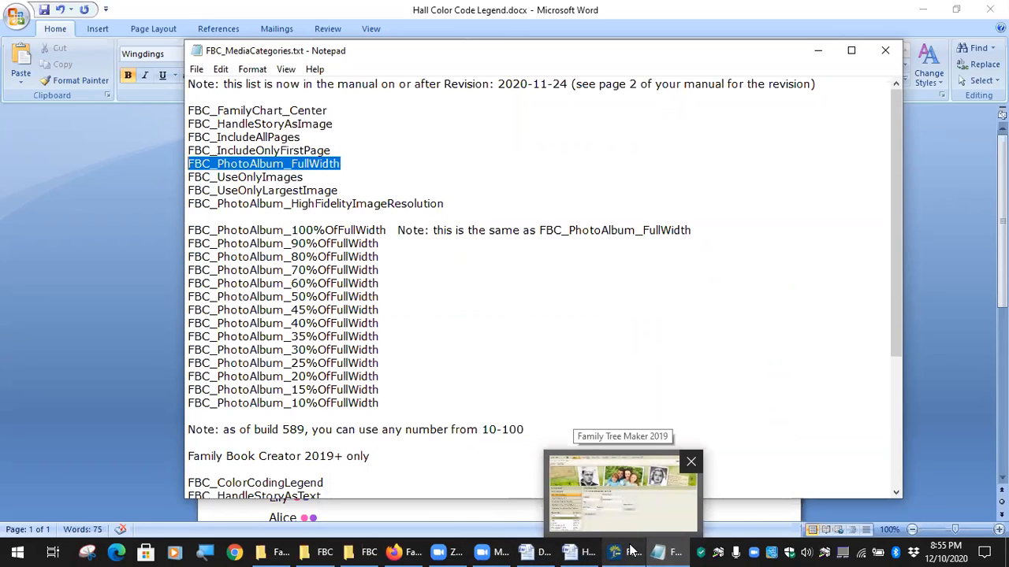
{"action": "left_click_drag", "start_coordinate": [342, 163], "coordinate": [187, 163]}
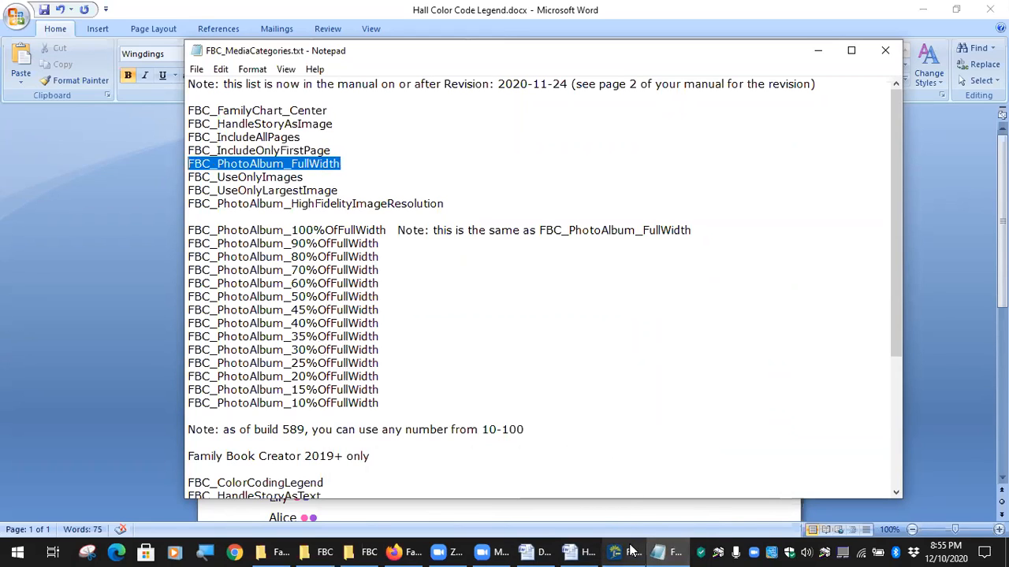
{"action": "mouse_move", "coordinate": [618, 551]}
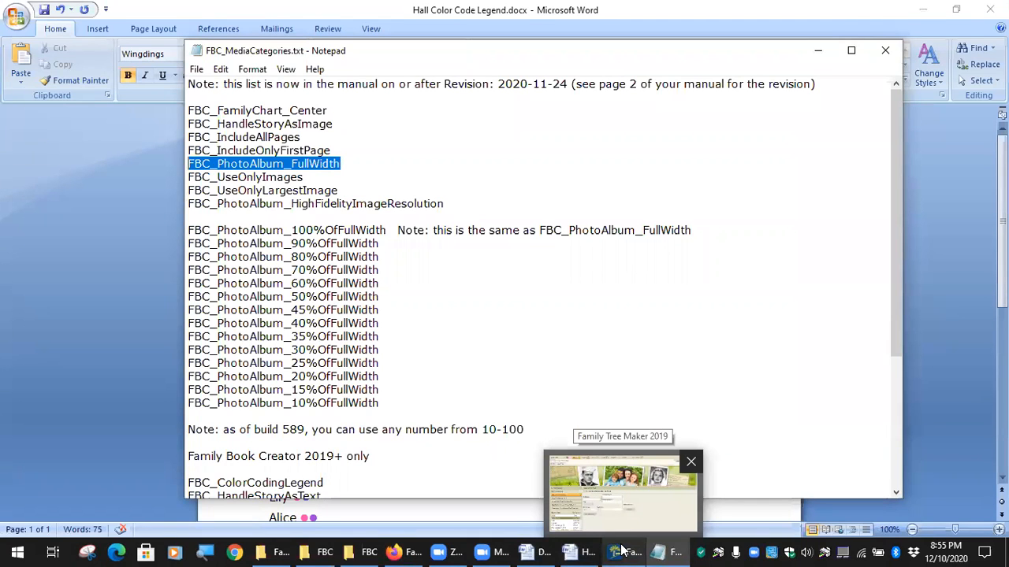
{"action": "left_click", "coordinate": [622, 549]}
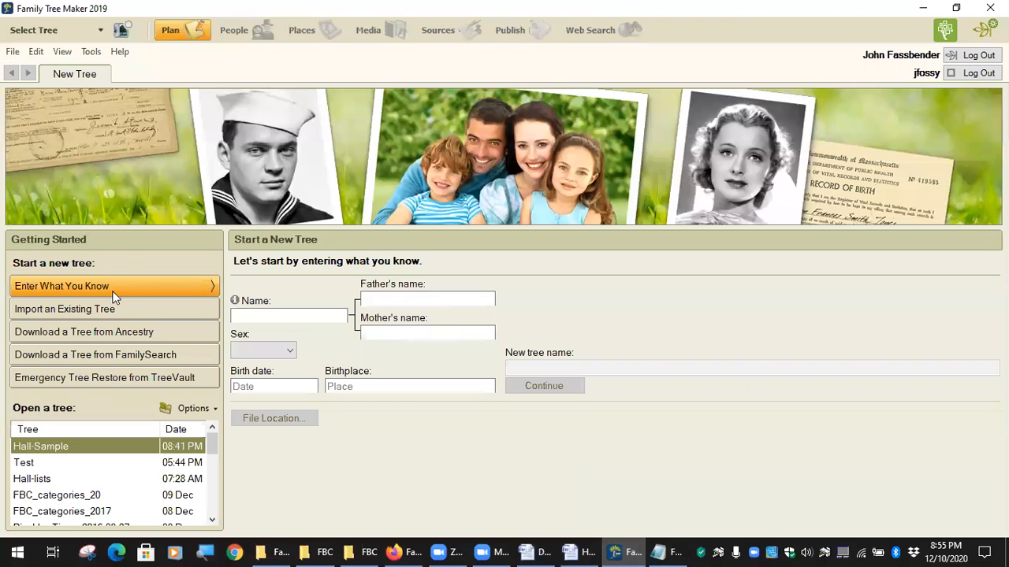
Open the Hall-Sample tree, glance at the Notepad keyword list, and return to the tree.
{"action": "double_click", "coordinate": [75, 445]}
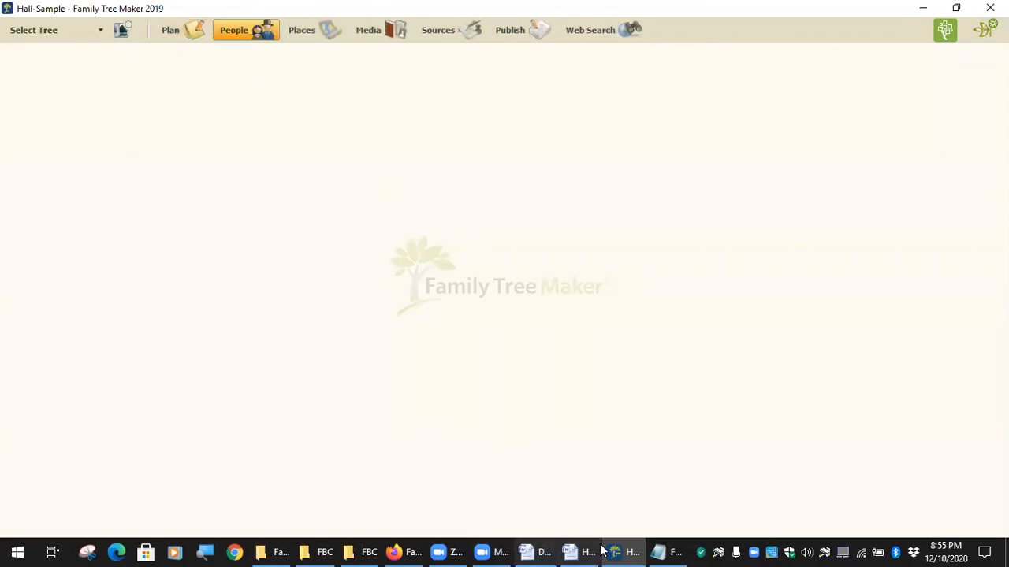
{"action": "left_click", "coordinate": [666, 552]}
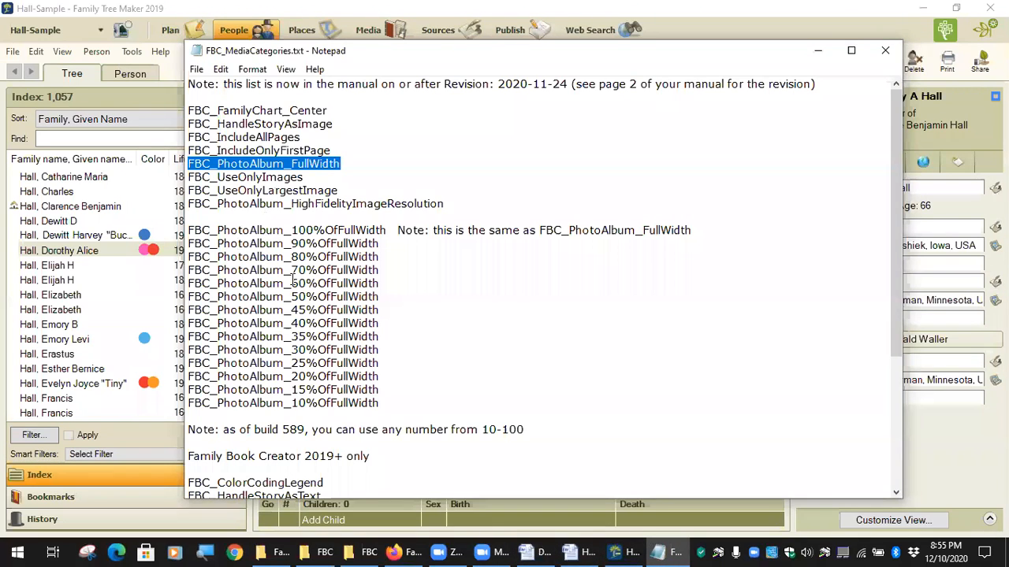
{"action": "scroll", "coordinate": [341, 110], "scroll_direction": "down", "scroll_amount": 5}
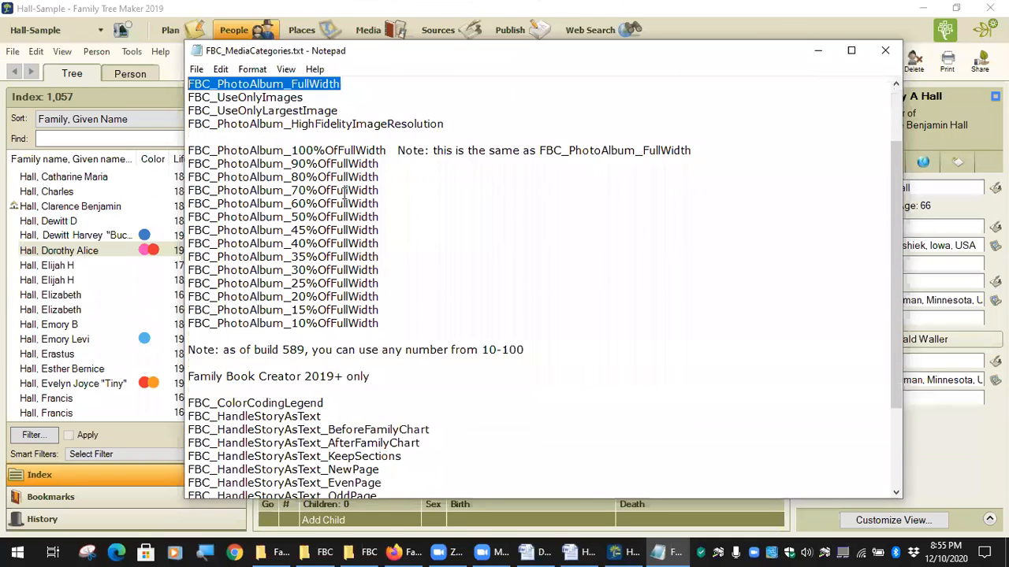
{"action": "scroll", "coordinate": [341, 243], "scroll_direction": "up", "scroll_amount": 5}
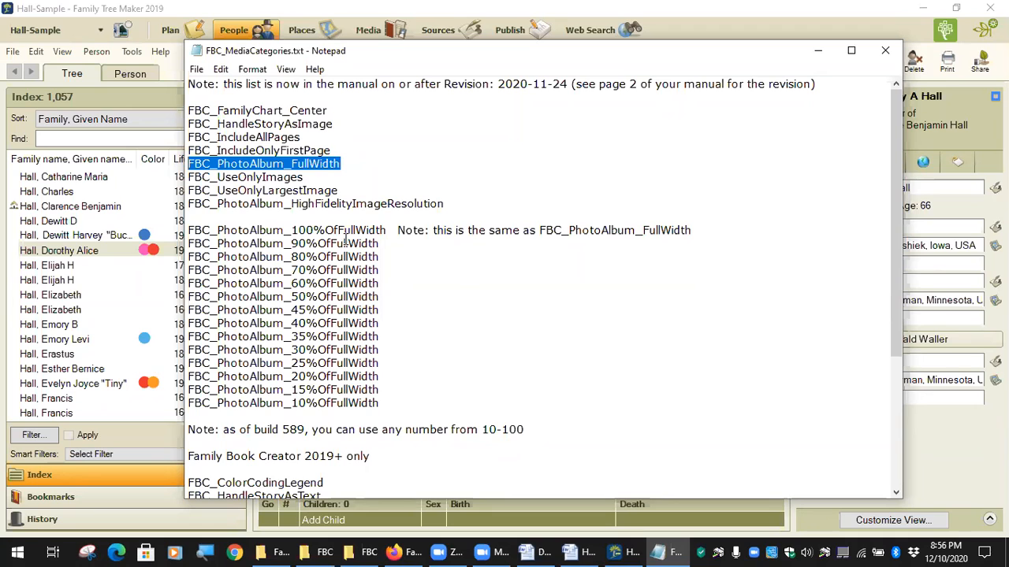
{"action": "left_click", "coordinate": [202, 40]}
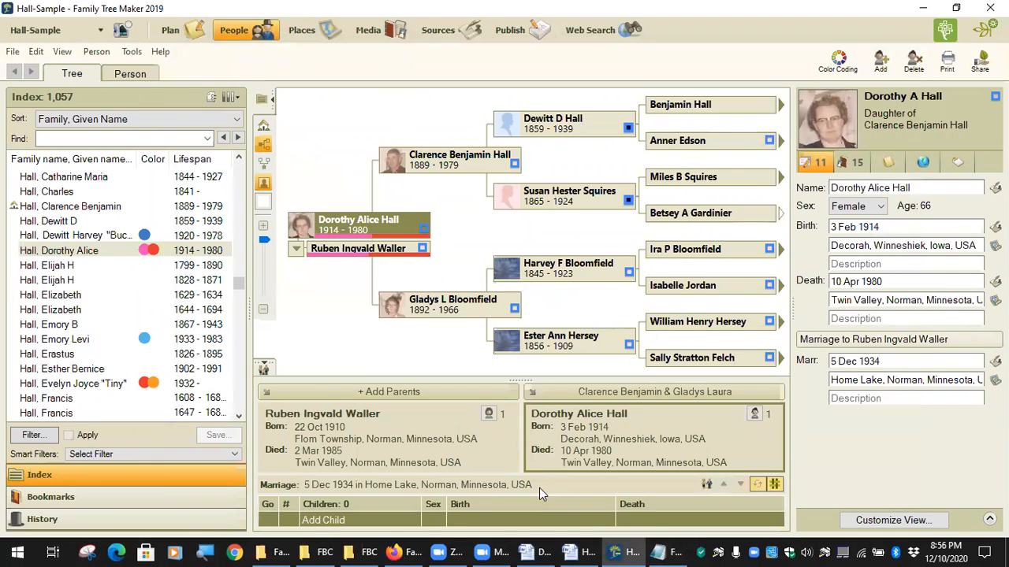
{"action": "left_click", "coordinate": [397, 551]}
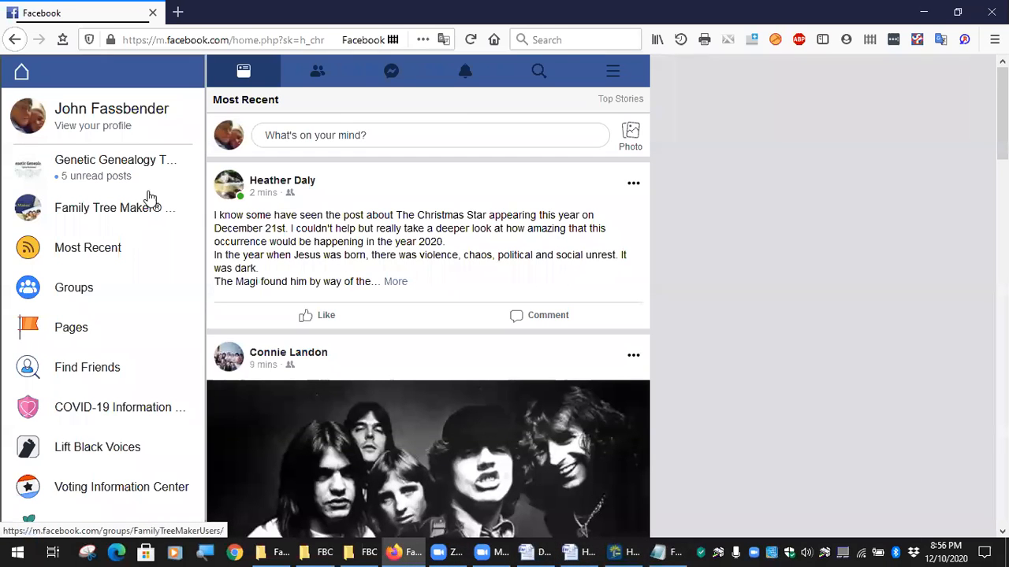
From the Family Tree Maker® Users group, expand Shortcuts and open the Family Book Creator Users group.
{"action": "left_click", "coordinate": [124, 213]}
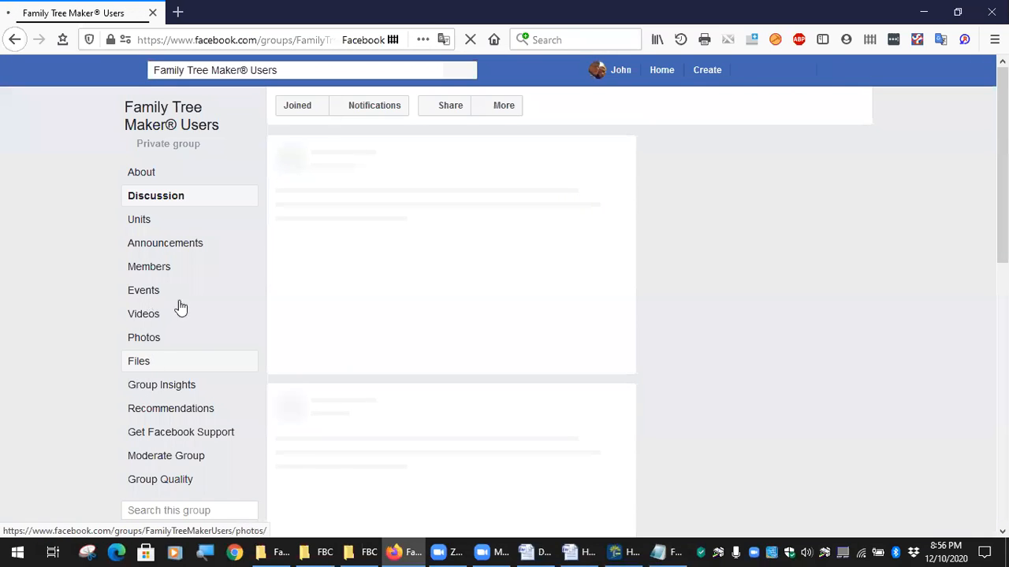
{"action": "scroll", "coordinate": [237, 416], "scroll_direction": "down", "scroll_amount": 4}
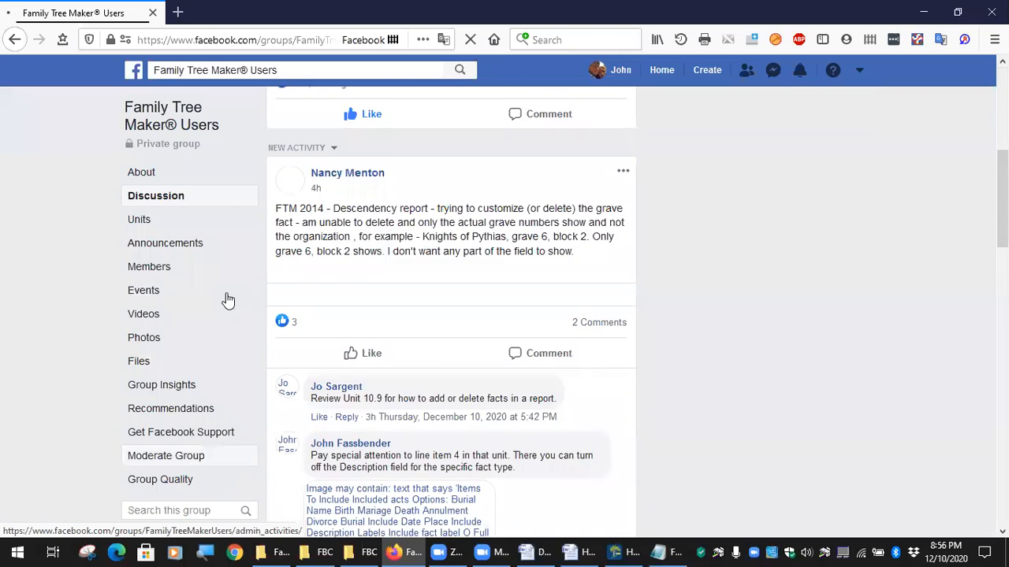
{"action": "scroll", "coordinate": [218, 352], "scroll_direction": "down", "scroll_amount": 5}
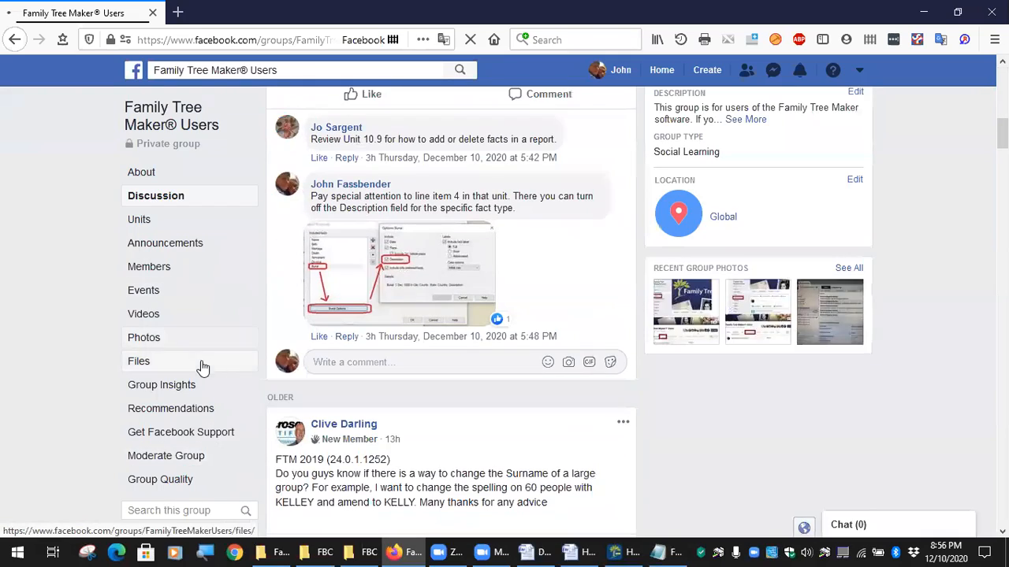
{"action": "scroll", "coordinate": [205, 364], "scroll_direction": "up", "scroll_amount": 6}
{"action": "scroll", "coordinate": [219, 314], "scroll_direction": "up", "scroll_amount": 8}
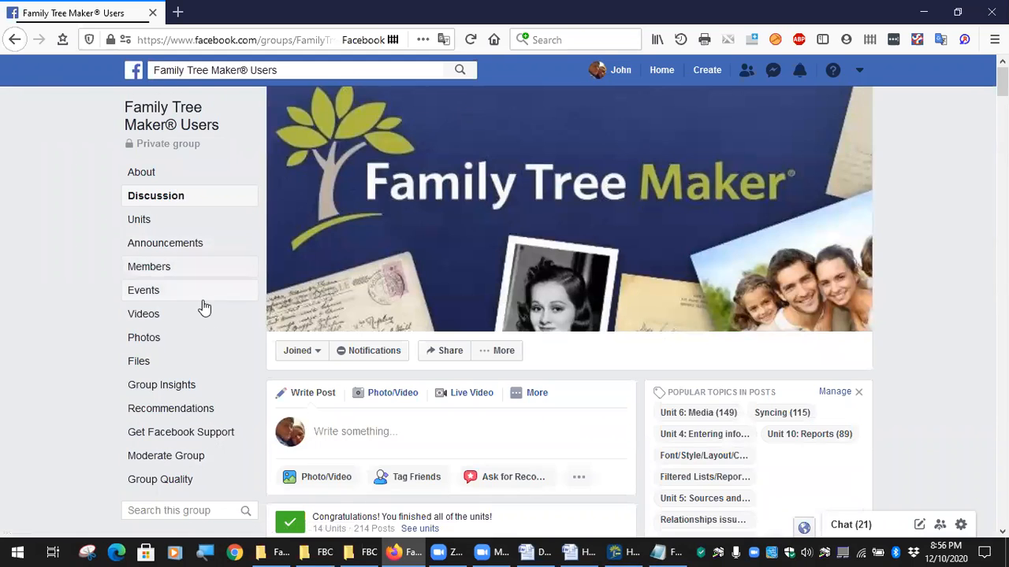
{"action": "scroll", "coordinate": [200, 338], "scroll_direction": "down", "scroll_amount": 5}
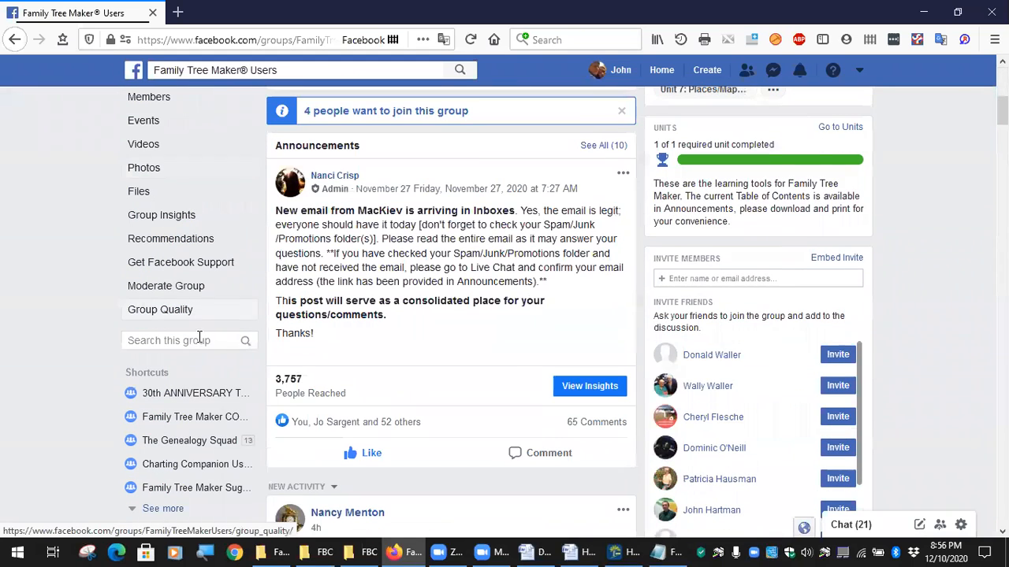
{"action": "left_click", "coordinate": [151, 509]}
{"action": "scroll", "coordinate": [259, 405], "scroll_direction": "down", "scroll_amount": 3}
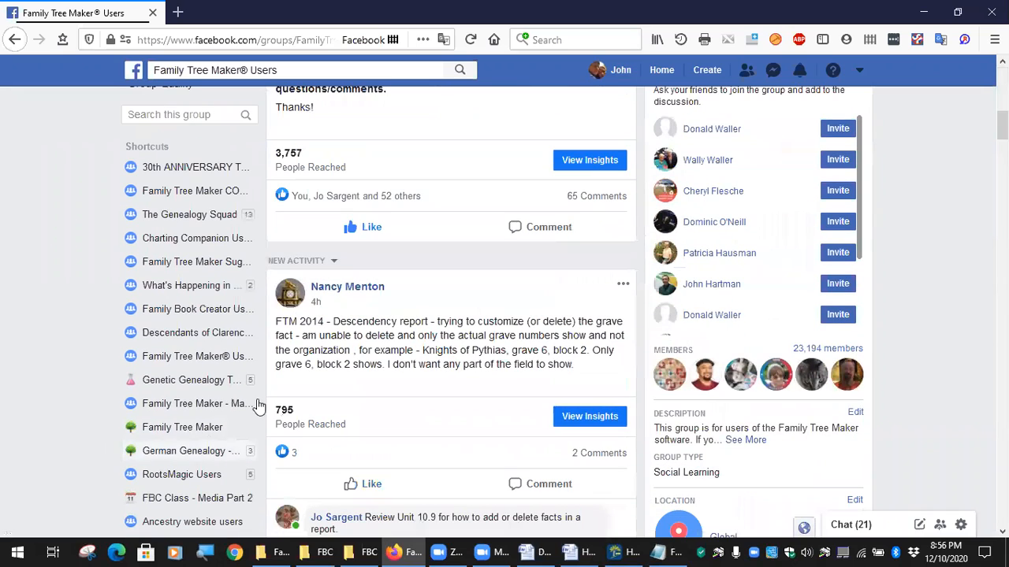
{"action": "left_click", "coordinate": [199, 314]}
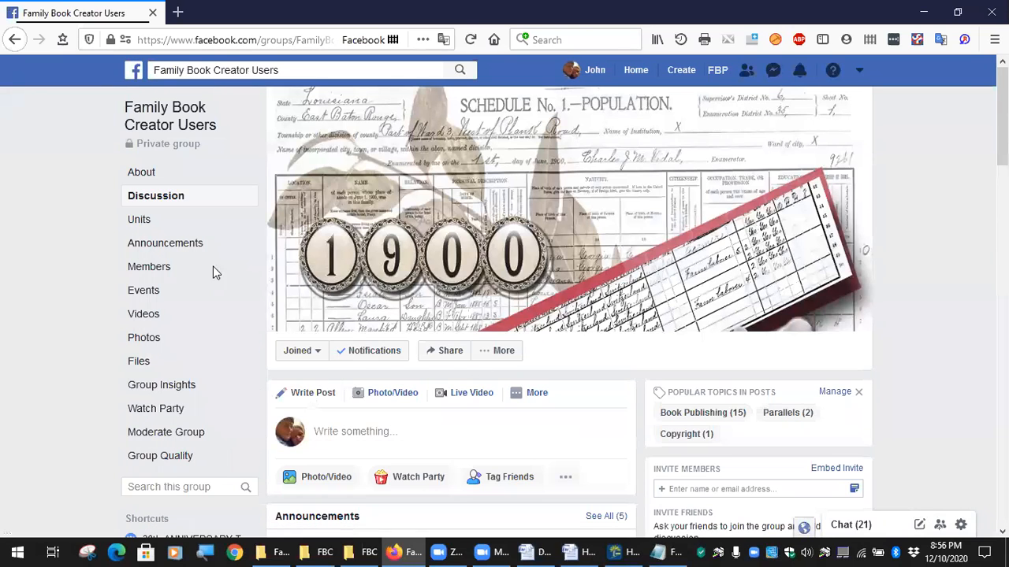
Show the Family Book Creator Users group's Files list and scroll to FBC_MediaCategories.txt.
{"action": "left_click", "coordinate": [139, 363]}
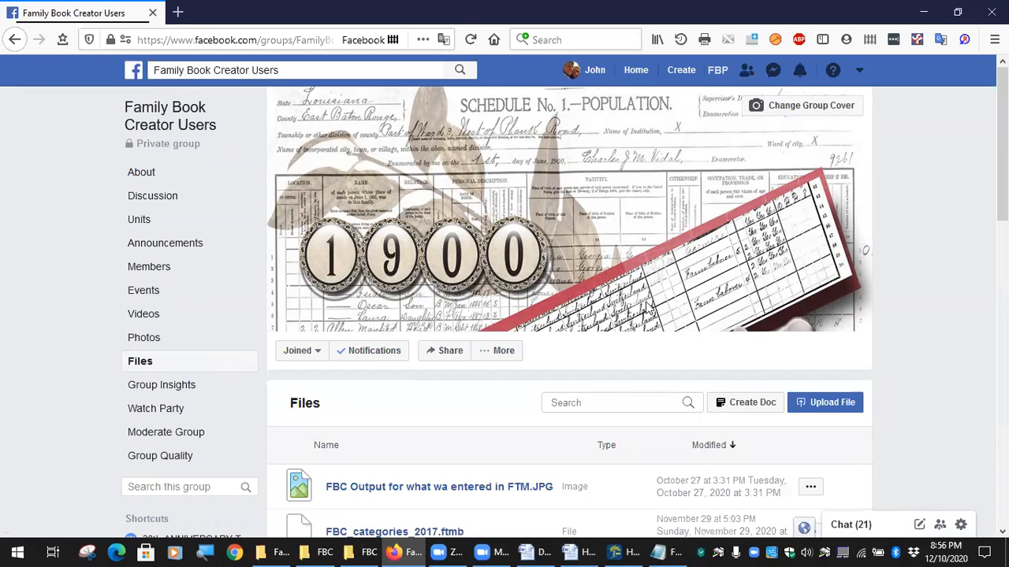
{"action": "scroll", "coordinate": [520, 327], "scroll_direction": "down", "scroll_amount": 5}
{"action": "scroll", "coordinate": [433, 260], "scroll_direction": "down", "scroll_amount": 1}
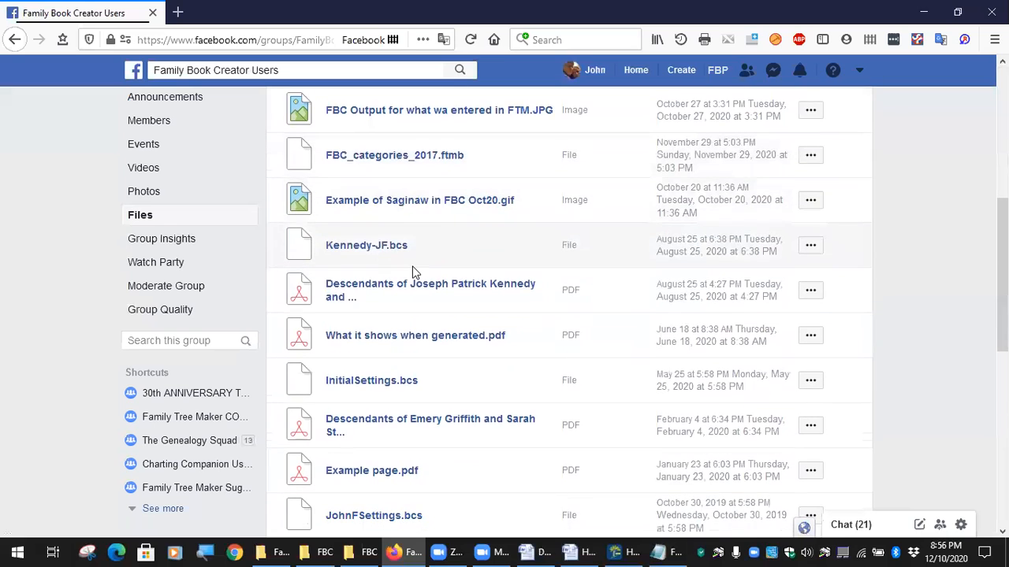
{"action": "scroll", "coordinate": [409, 308], "scroll_direction": "down", "scroll_amount": 3}
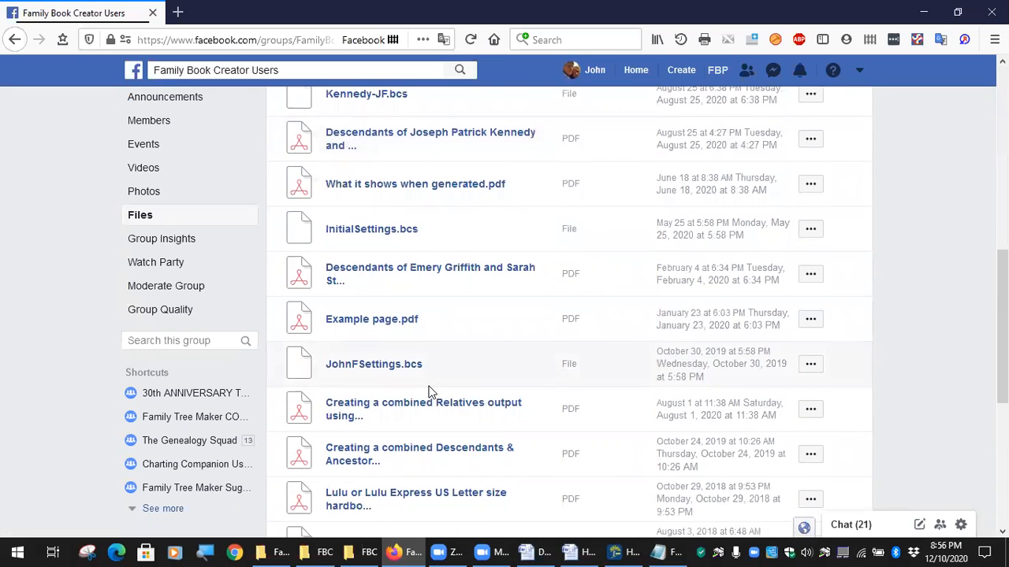
{"action": "scroll", "coordinate": [431, 393], "scroll_direction": "down", "scroll_amount": 2}
{"action": "scroll", "coordinate": [423, 429], "scroll_direction": "down", "scroll_amount": 2}
{"action": "scroll", "coordinate": [434, 398], "scroll_direction": "up", "scroll_amount": 3}
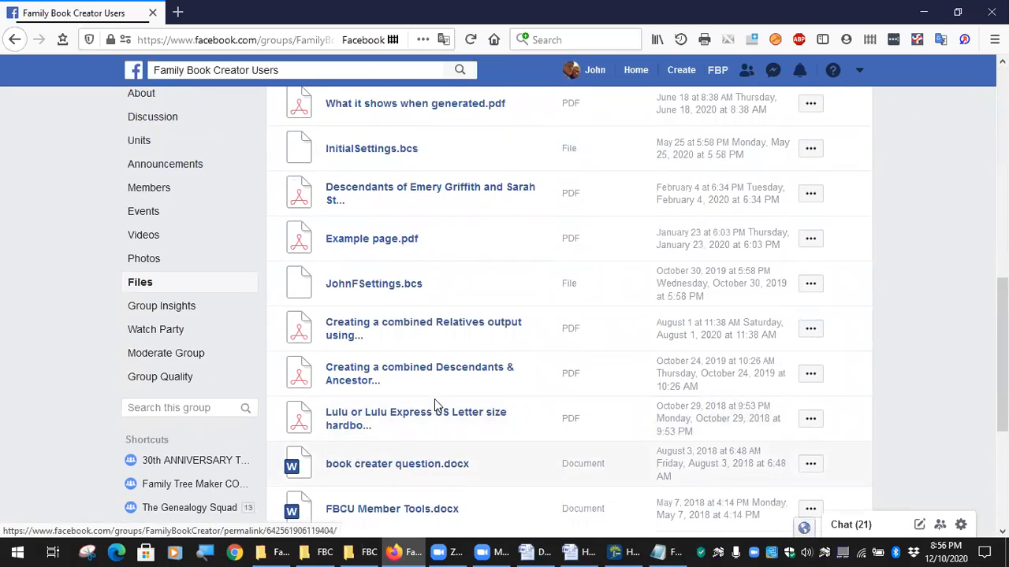
{"action": "scroll", "coordinate": [436, 394], "scroll_direction": "up", "scroll_amount": 4}
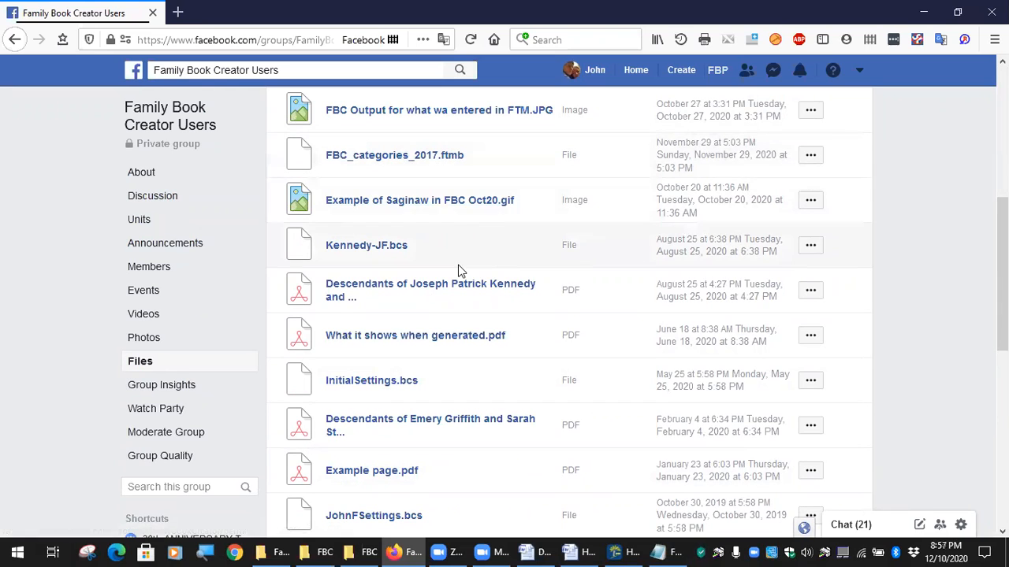
{"action": "scroll", "coordinate": [461, 271], "scroll_direction": "down", "scroll_amount": 3}
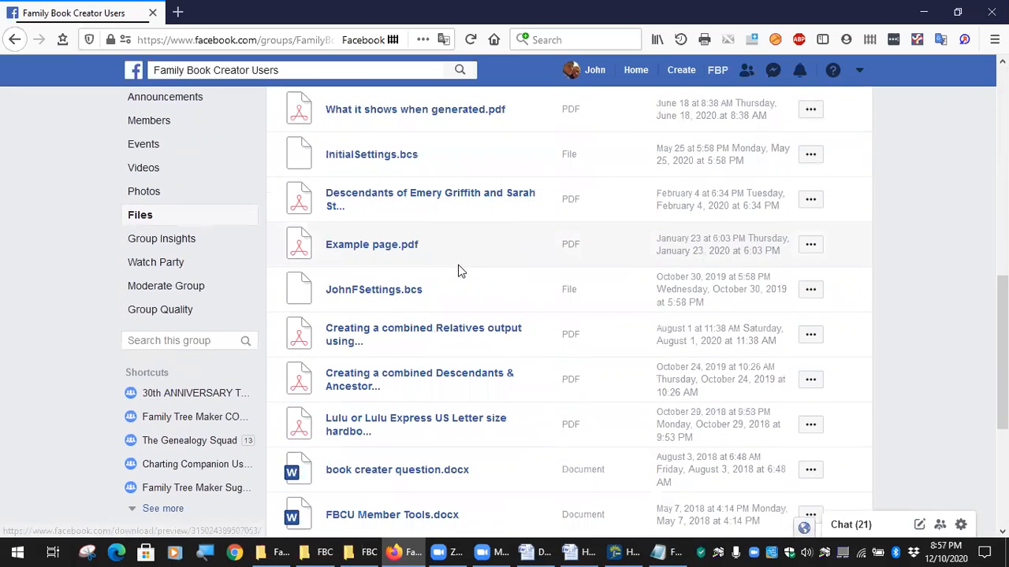
{"action": "scroll", "coordinate": [460, 283], "scroll_direction": "down", "scroll_amount": 4}
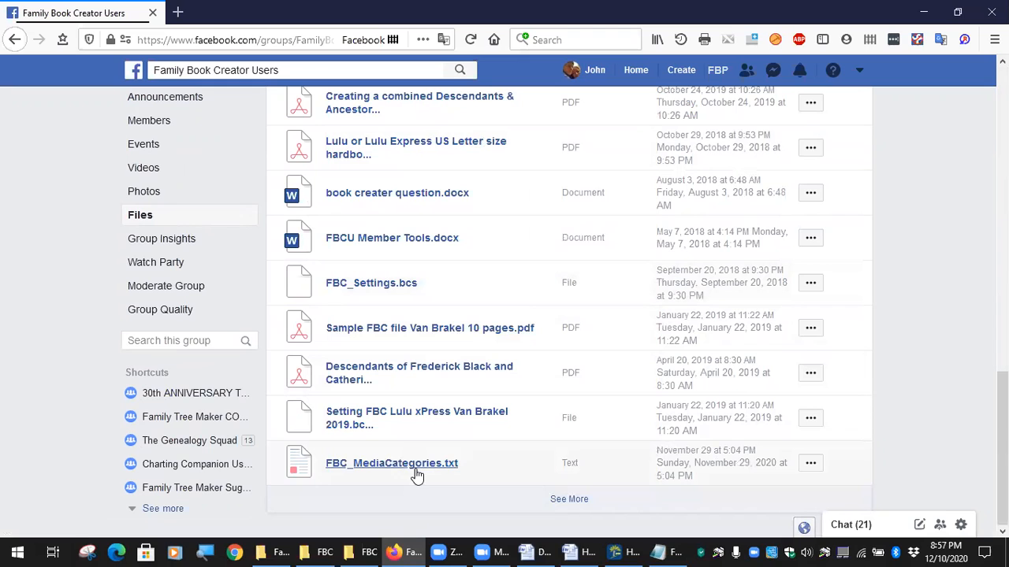
Choose See Original Post from FBC_MediaCategories.txt's options menu.
{"action": "left_click", "coordinate": [814, 467]}
{"action": "scroll", "coordinate": [788, 504], "scroll_direction": "down", "scroll_amount": 1}
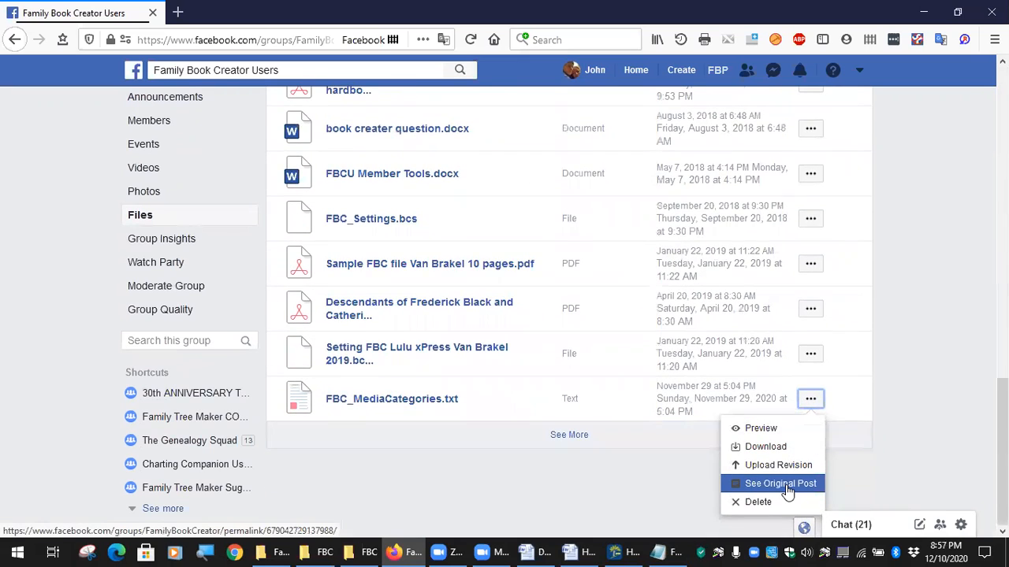
{"action": "left_click", "coordinate": [780, 484]}
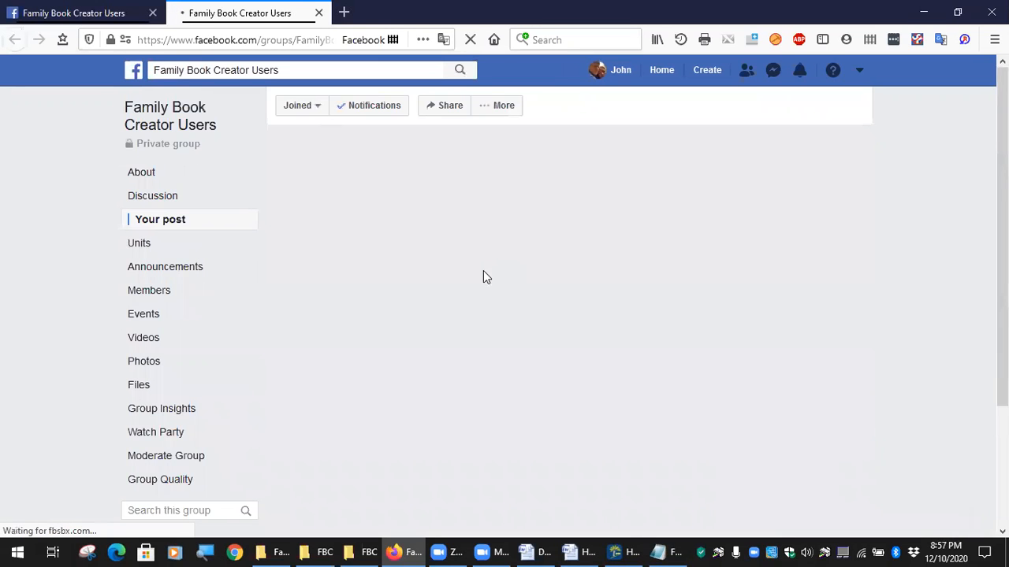
Comment on the post, tagging the group member with ', this is the text file'.
{"action": "scroll", "coordinate": [472, 326], "scroll_direction": "down", "scroll_amount": 5}
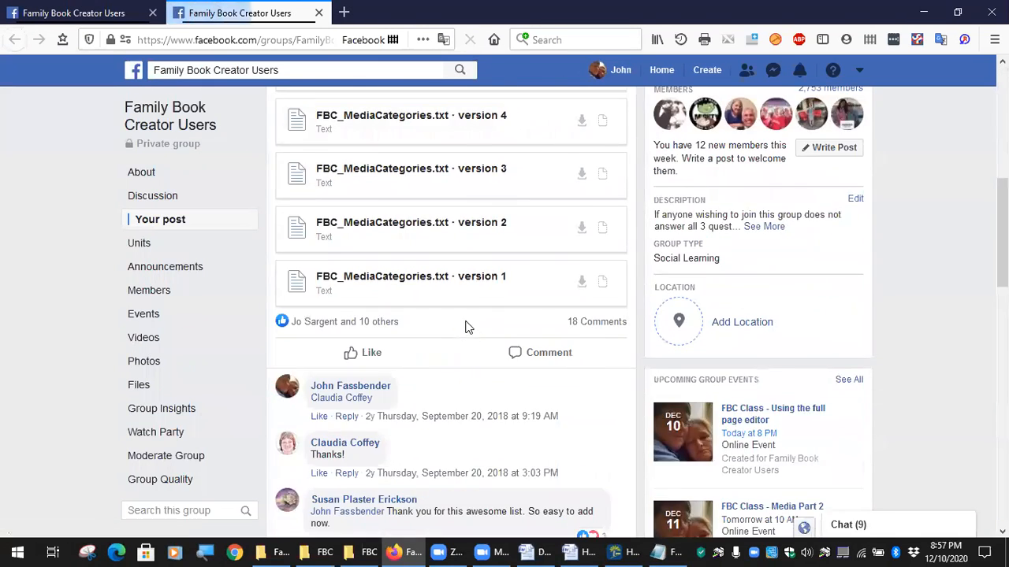
{"action": "scroll", "coordinate": [465, 326], "scroll_direction": "down", "scroll_amount": 10}
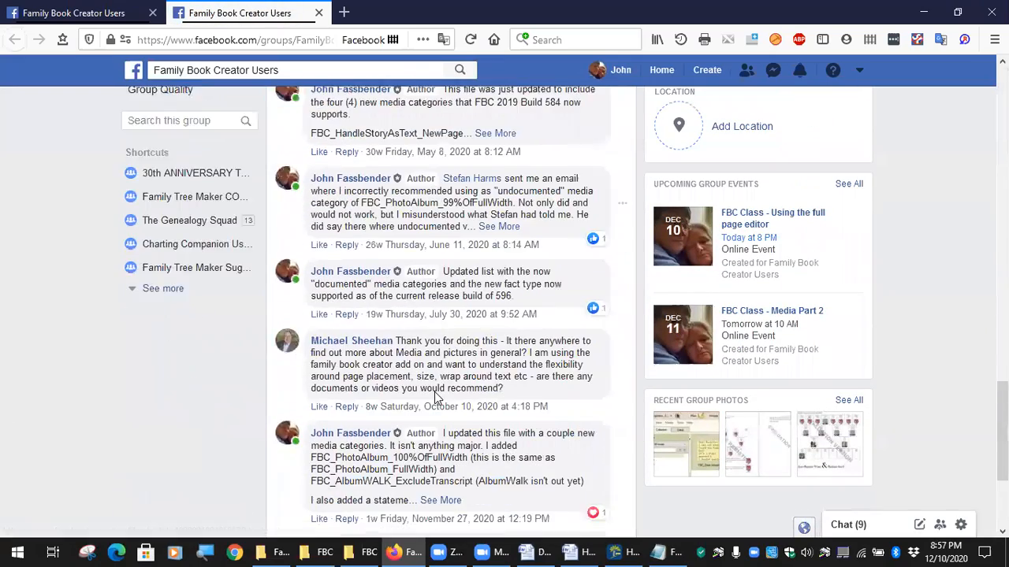
{"action": "scroll", "coordinate": [436, 396], "scroll_direction": "down", "scroll_amount": 3}
{"action": "left_click", "coordinate": [363, 465]}
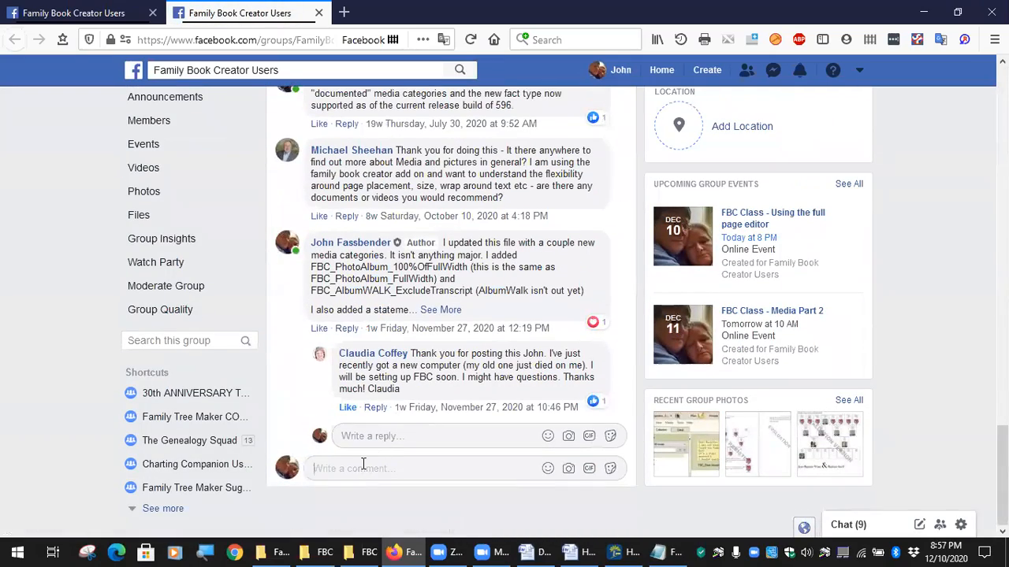
{"action": "type", "text": "@"}
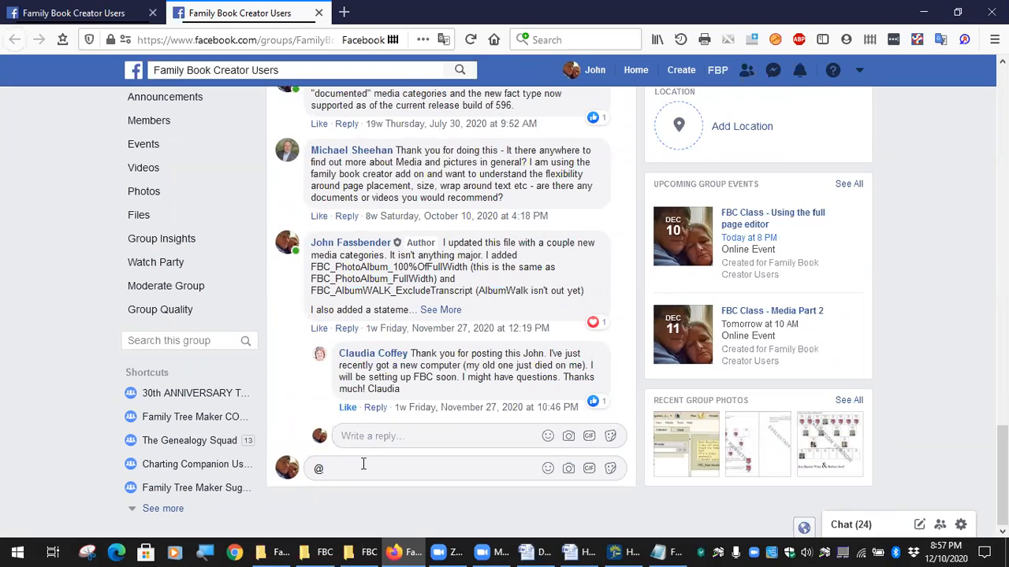
{"action": "type", "text": "ath"}
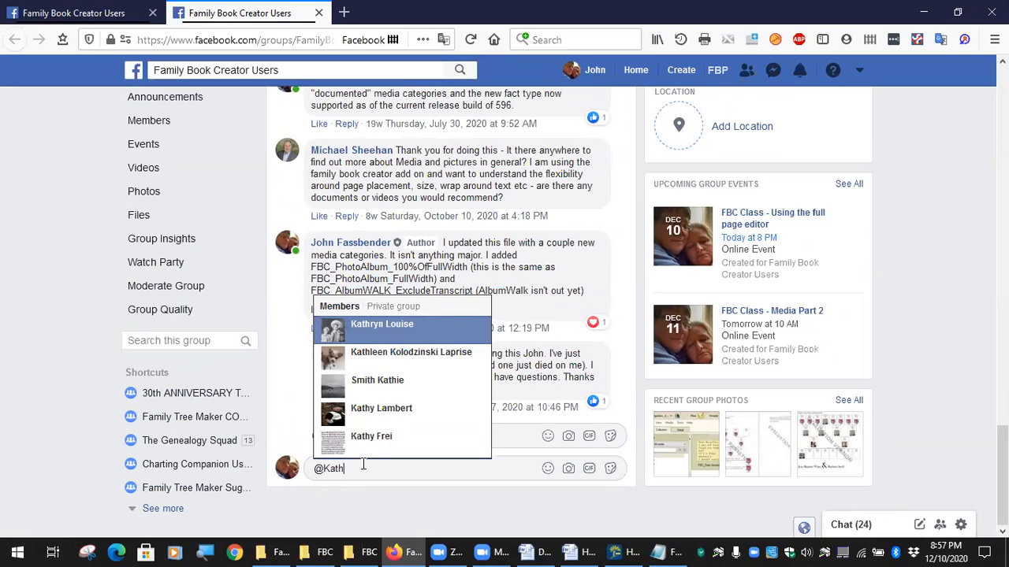
{"action": "left_click", "coordinate": [384, 411]}
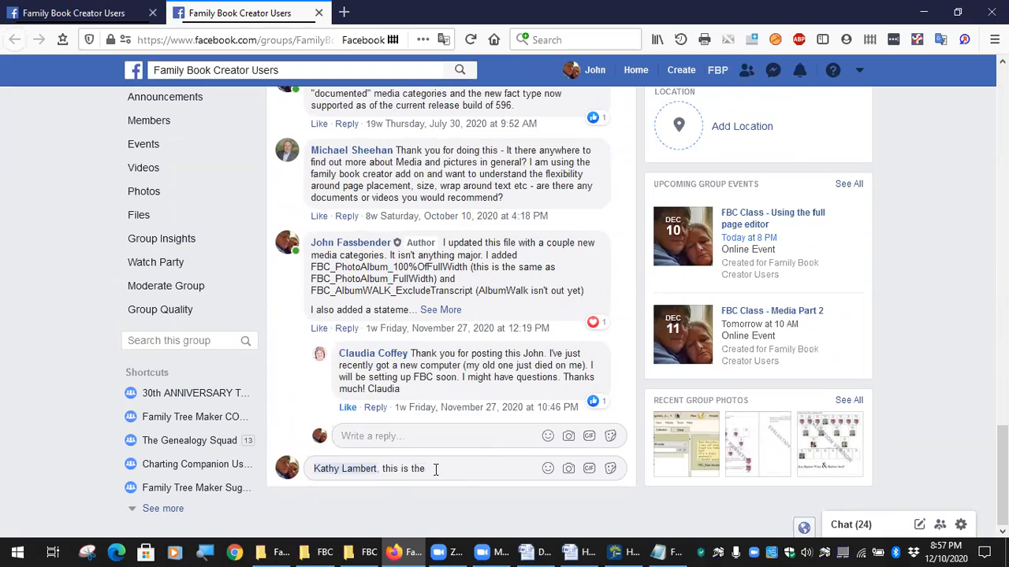
{"action": "type", "text": ", this is the text file"}
{"action": "key", "text": "Return"}
Leave the Facebook post and bring Family Tree Maker back to the front.
{"action": "scroll", "coordinate": [551, 408], "scroll_direction": "up", "scroll_amount": 15}
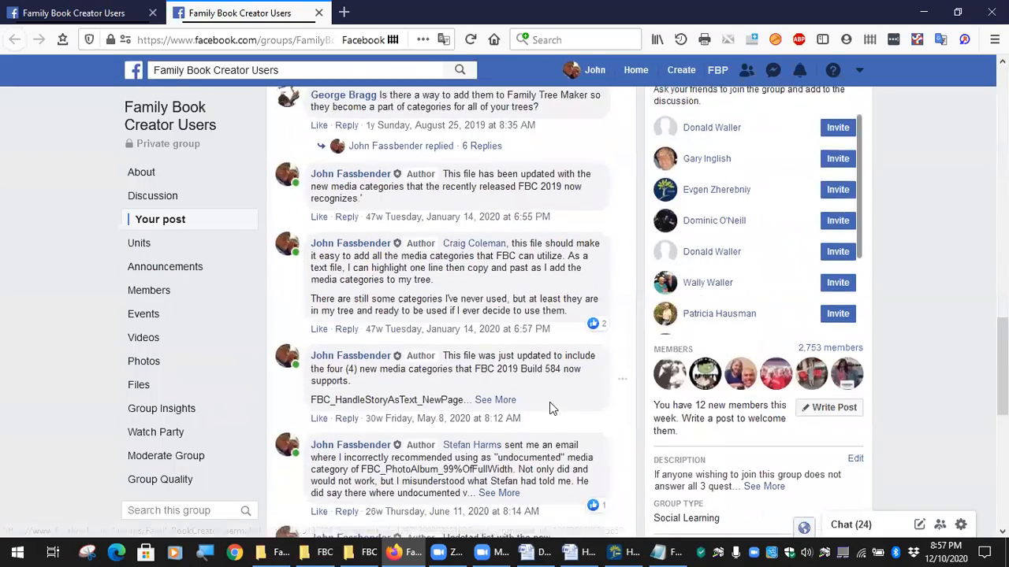
{"action": "scroll", "coordinate": [526, 380], "scroll_direction": "down", "scroll_amount": 2}
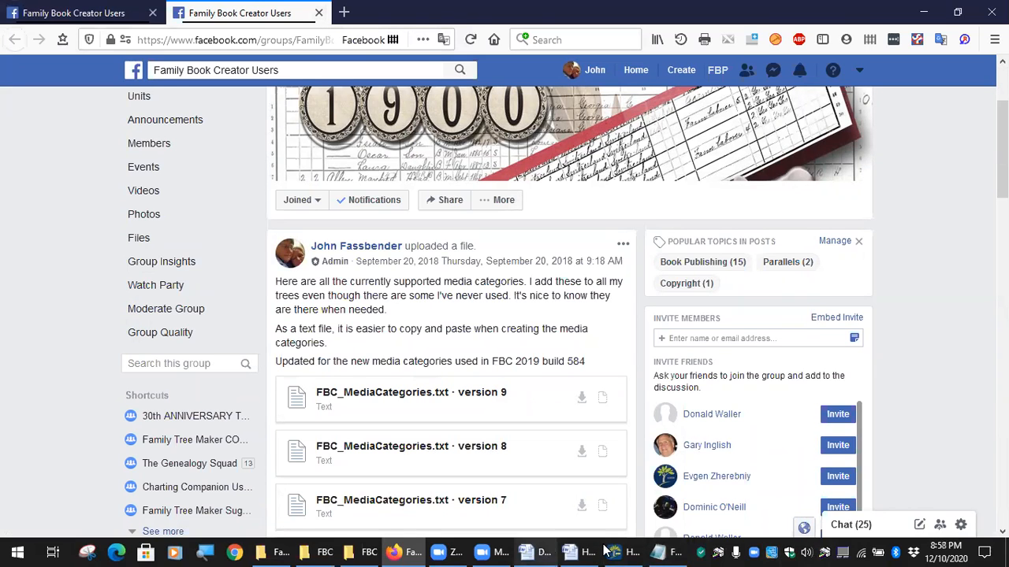
{"action": "left_click", "coordinate": [629, 550]}
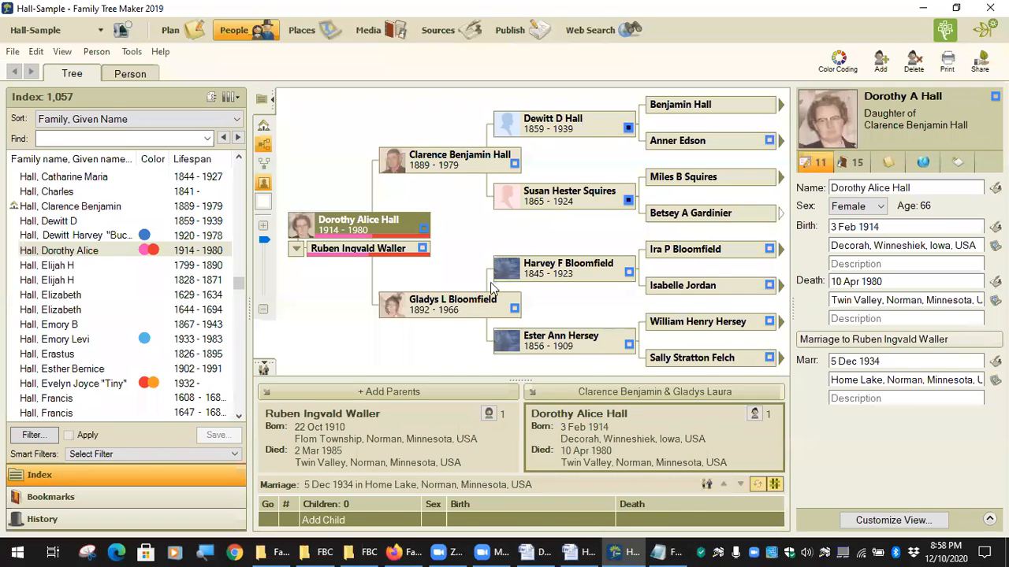
Launch Family Book Creator 2019 via Tools > Plugins > Export With Plugin.
{"action": "left_click", "coordinate": [127, 53]}
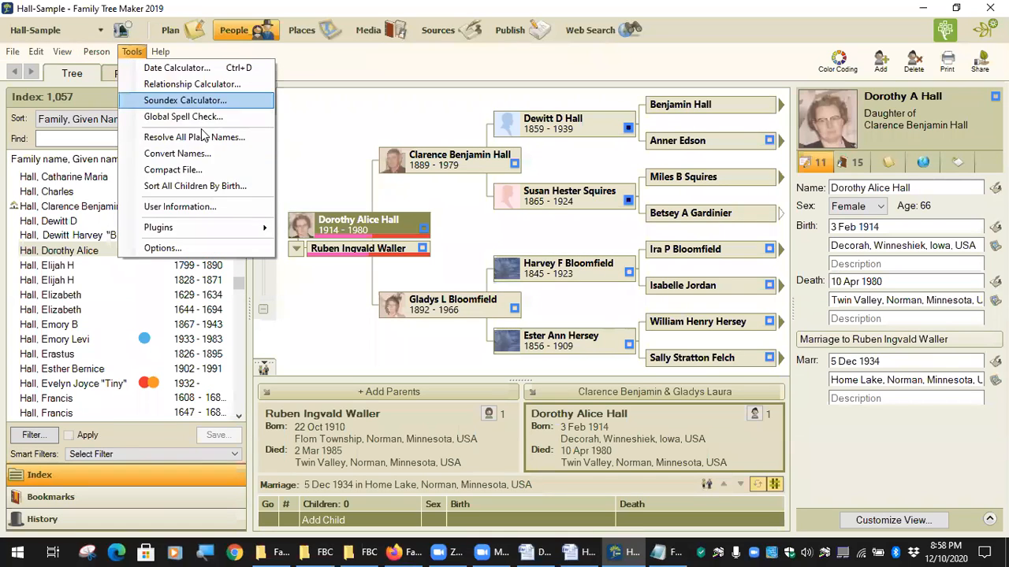
{"action": "mouse_move", "coordinate": [191, 228]}
{"action": "mouse_move", "coordinate": [378, 231]}
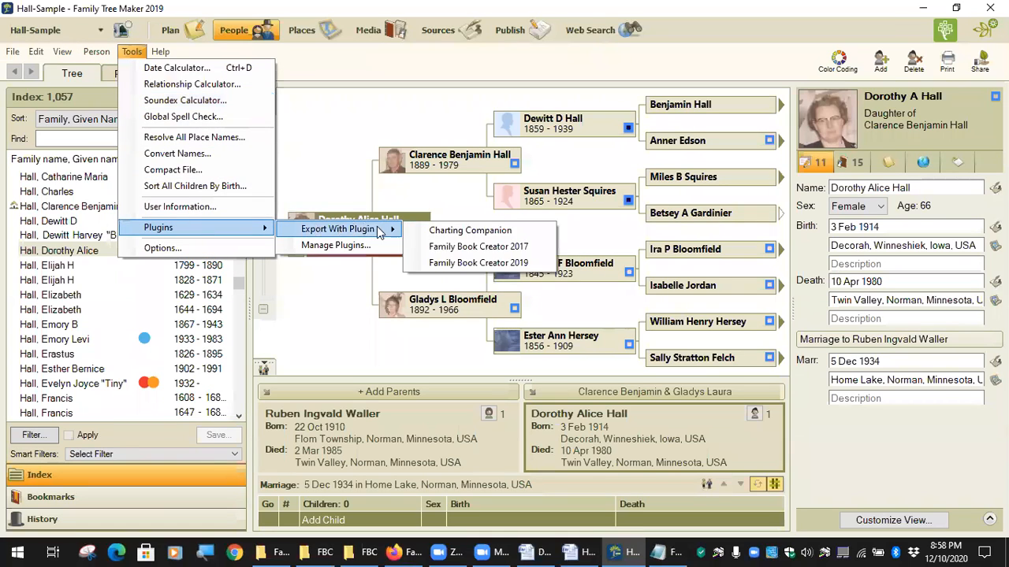
{"action": "left_click", "coordinate": [501, 264]}
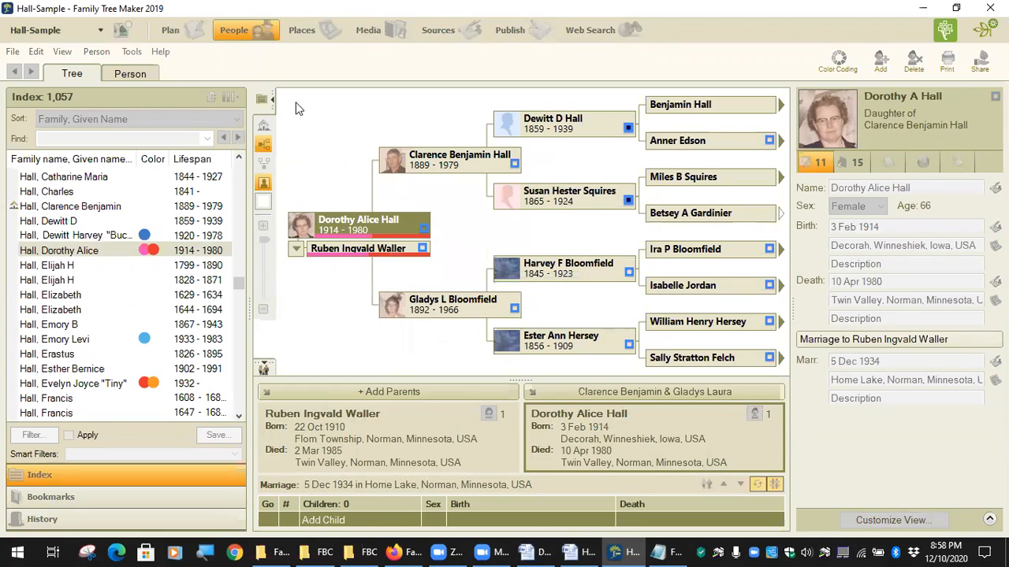
On the Introduction item, keep 'Include introduction in document' checked.
{"action": "left_click", "coordinate": [200, 119]}
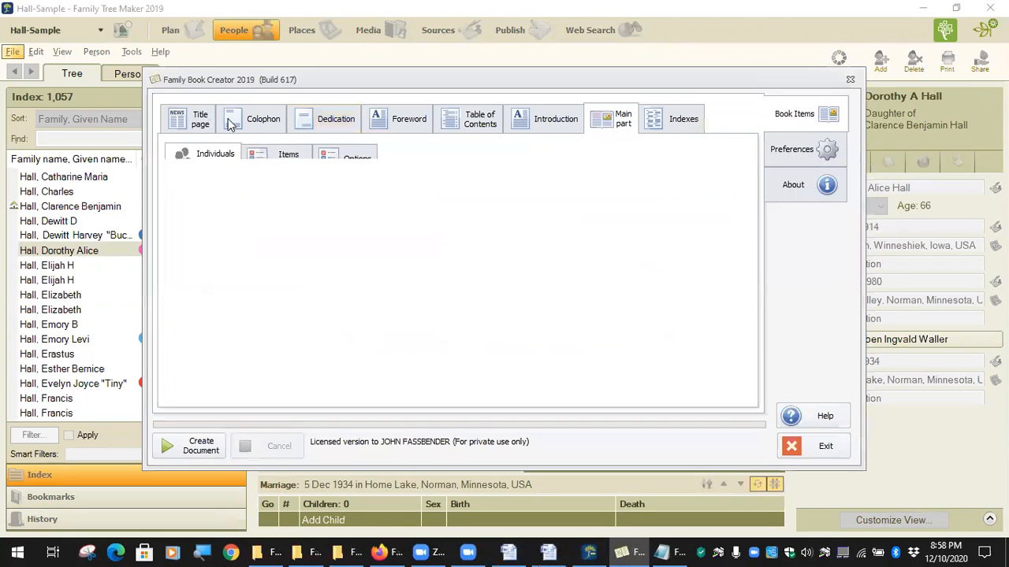
{"action": "left_click", "coordinate": [341, 120]}
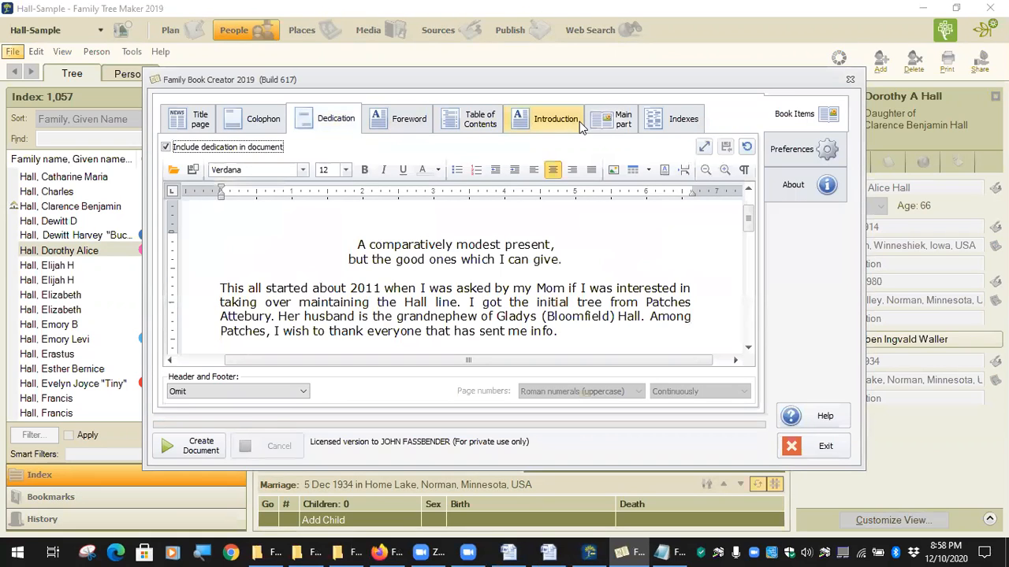
{"action": "left_click", "coordinate": [551, 122]}
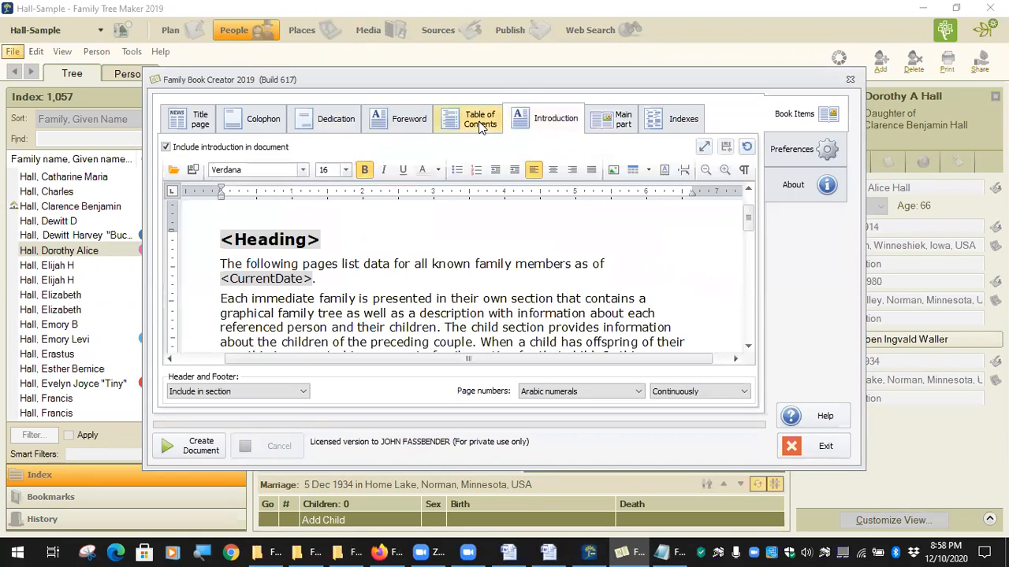
{"action": "left_click", "coordinate": [480, 125]}
{"action": "left_click", "coordinate": [520, 131]}
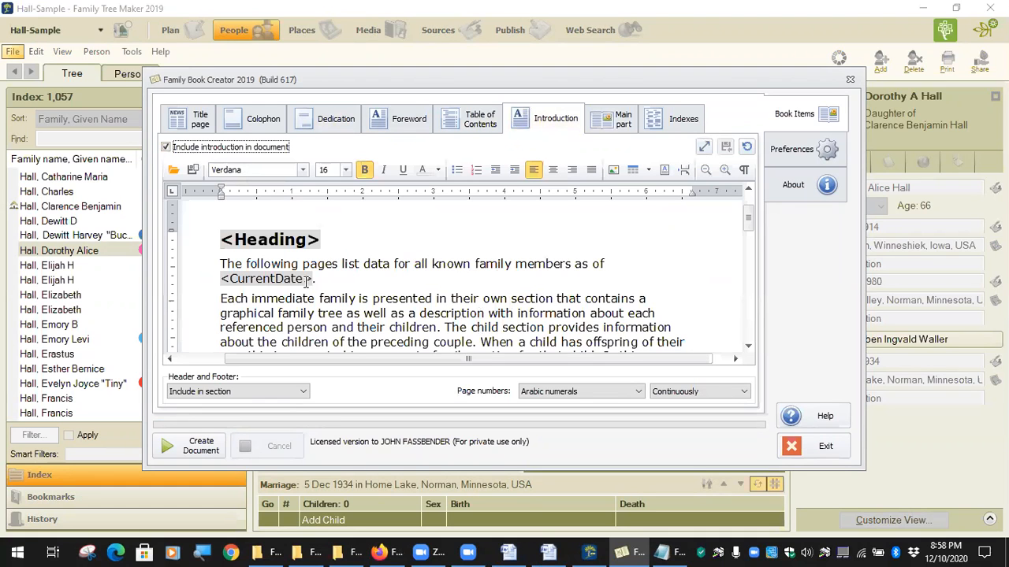
{"action": "scroll", "coordinate": [345, 294], "scroll_direction": "down", "scroll_amount": 3}
{"action": "scroll", "coordinate": [335, 290], "scroll_direction": "up", "scroll_amount": 5}
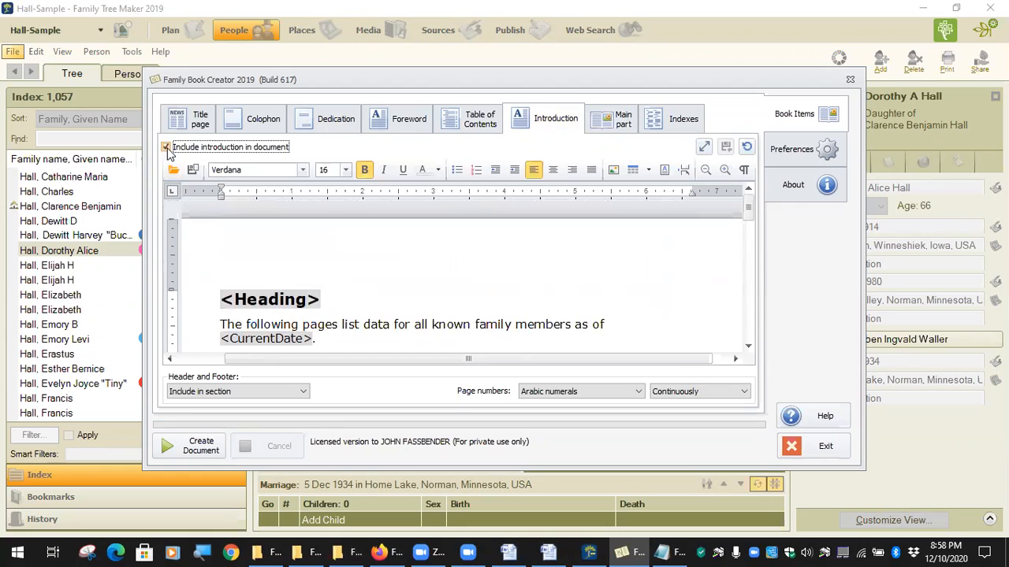
{"action": "left_click", "coordinate": [167, 148]}
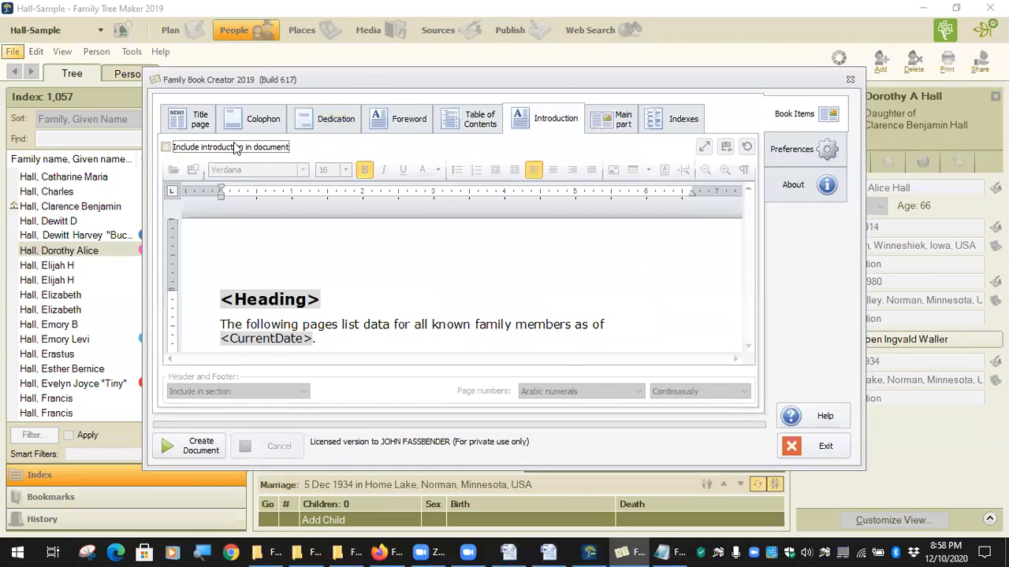
{"action": "left_click", "coordinate": [165, 147]}
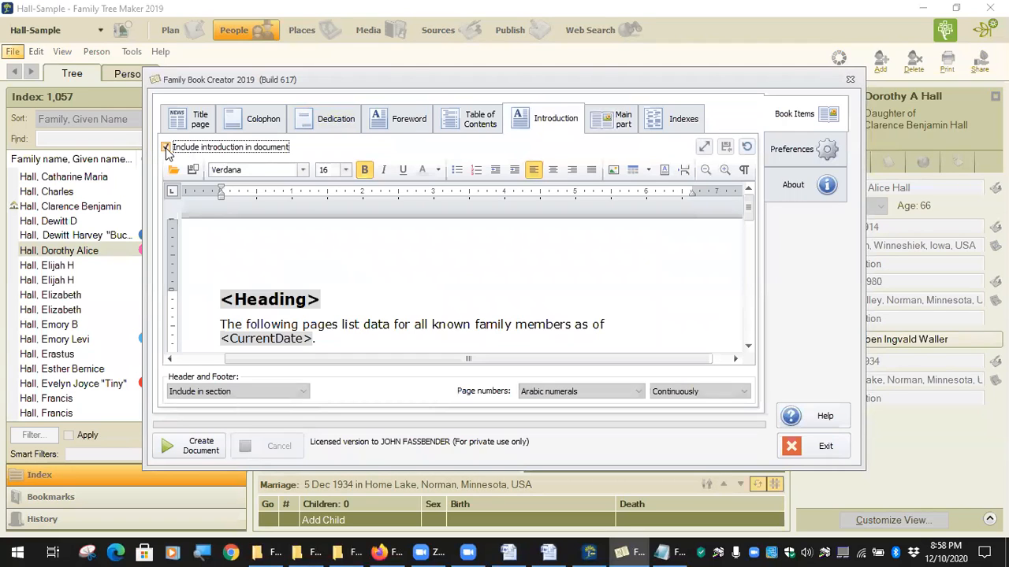
Review the Foreword, Title page, Colophon, Dedication, Table of Contents, Main part and Indexes items.
{"action": "left_click", "coordinate": [400, 120]}
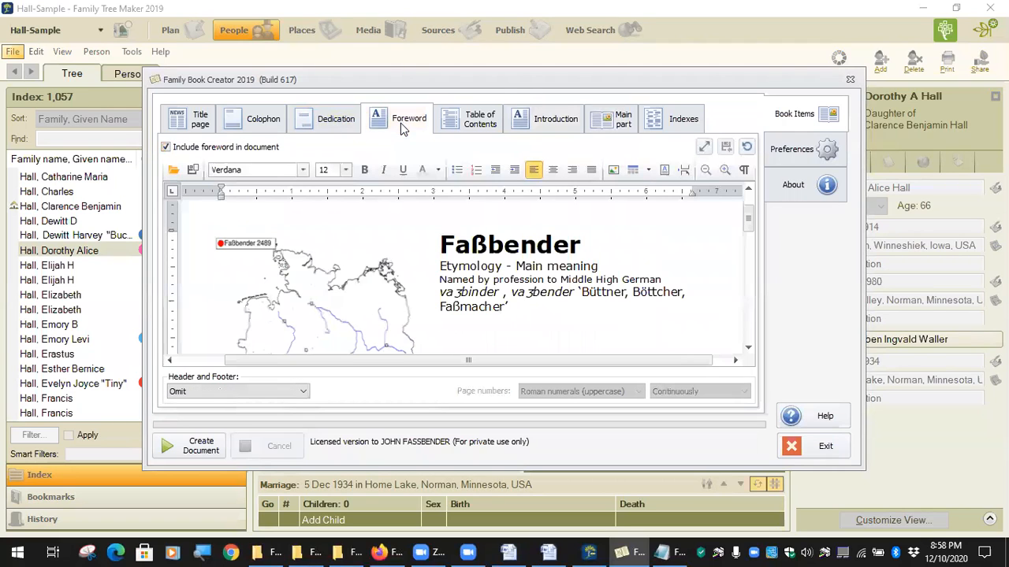
{"action": "left_click", "coordinate": [192, 125]}
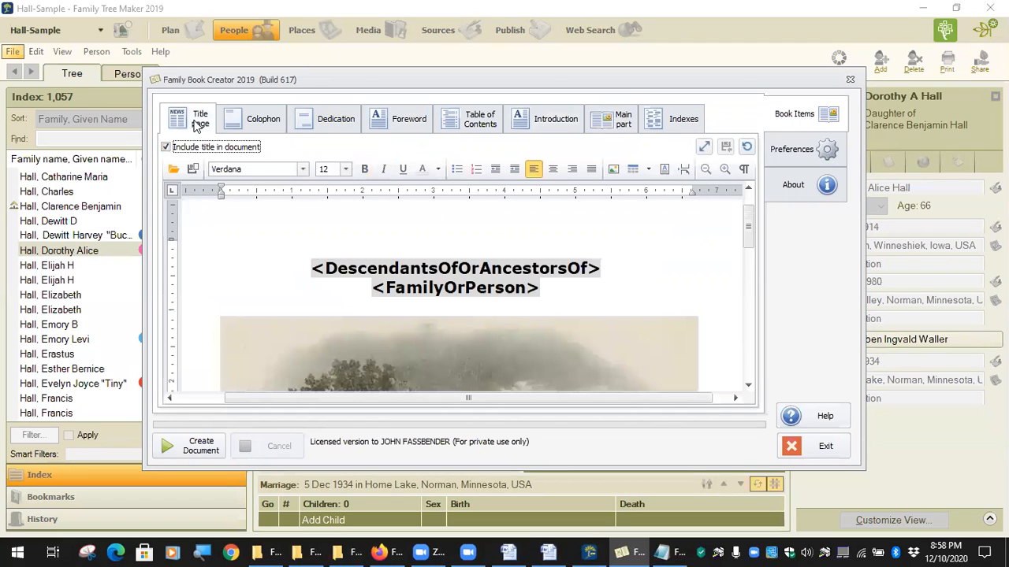
{"action": "left_click", "coordinate": [253, 126]}
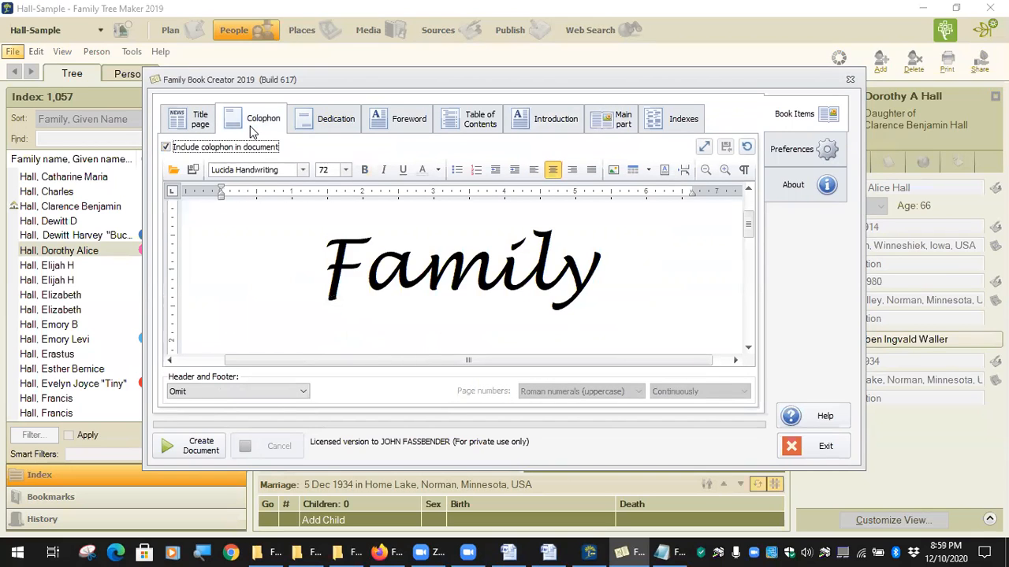
{"action": "left_click", "coordinate": [331, 132]}
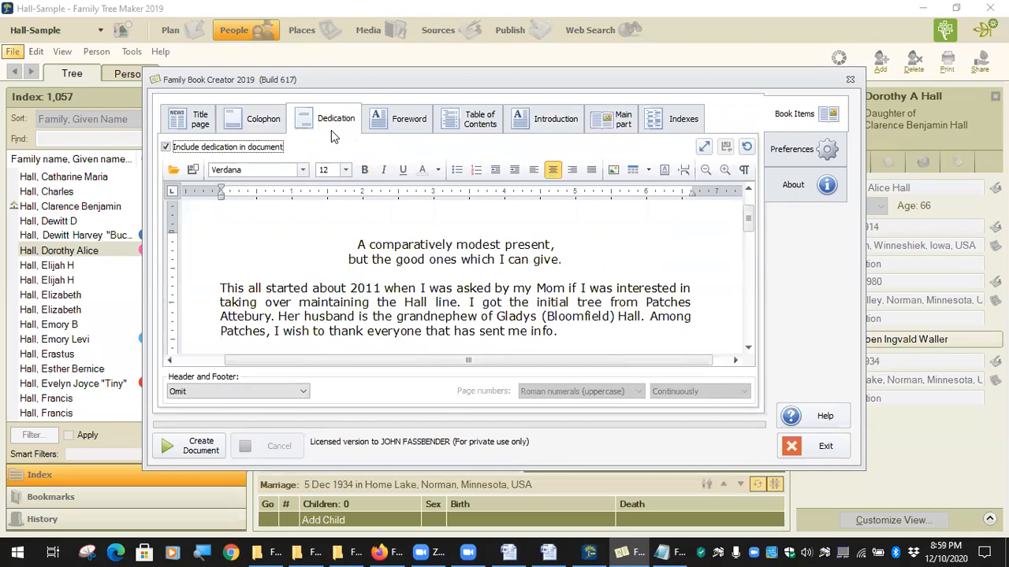
{"action": "left_click", "coordinate": [396, 128]}
{"action": "left_click", "coordinate": [476, 131]}
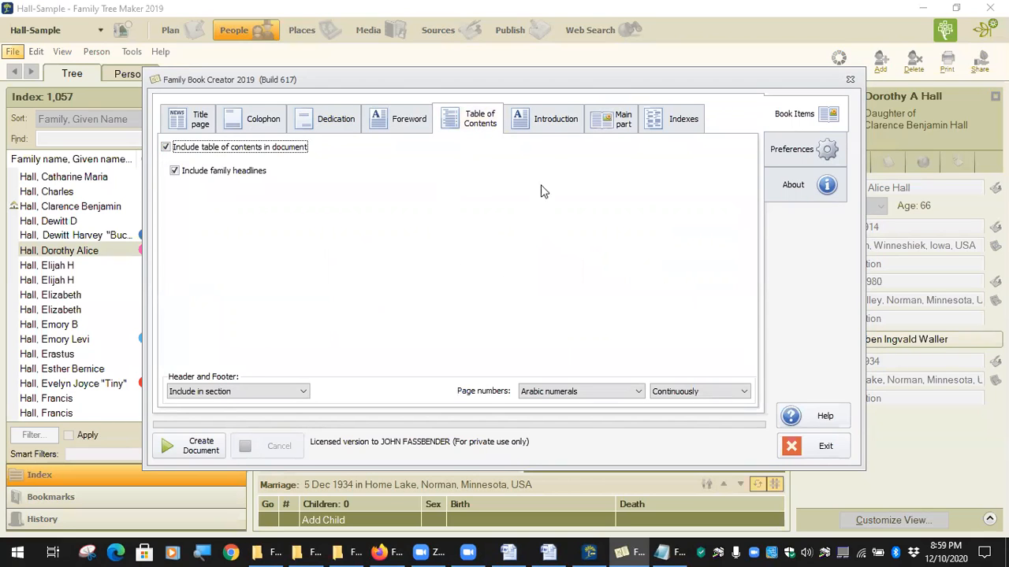
{"action": "left_click", "coordinate": [616, 123]}
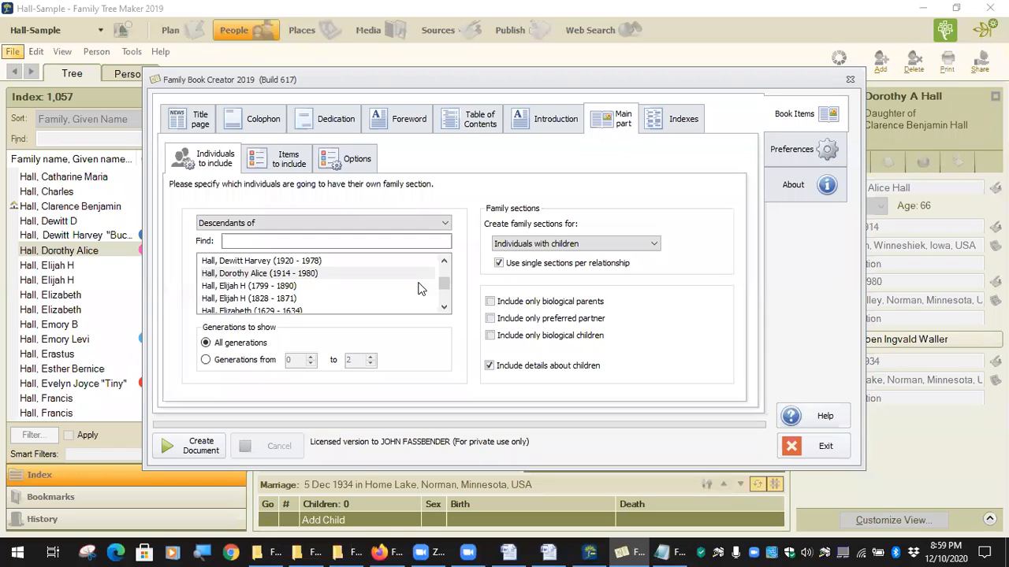
{"action": "left_click", "coordinate": [667, 119]}
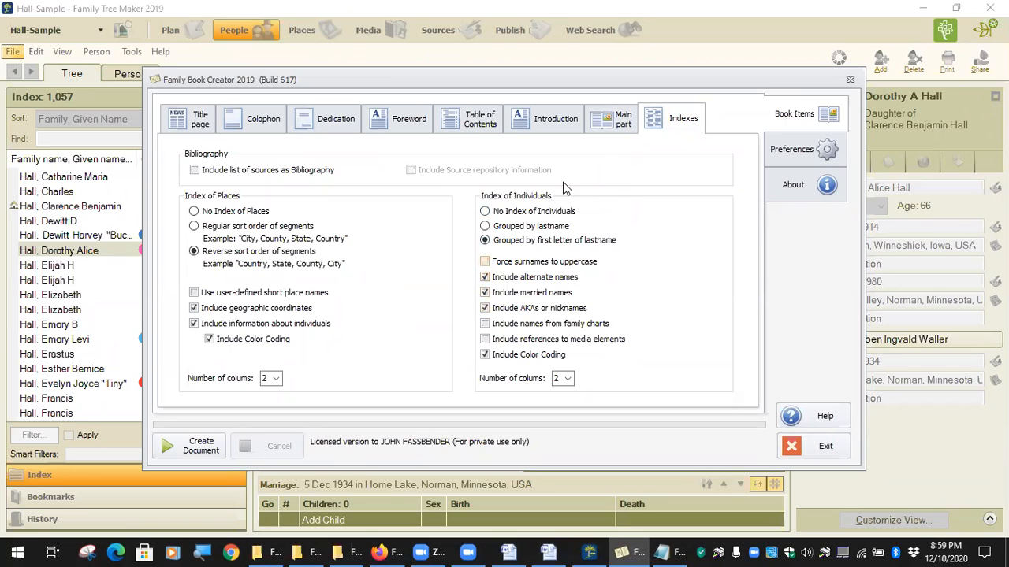
{"action": "left_click", "coordinate": [618, 124]}
{"action": "left_click", "coordinate": [555, 120]}
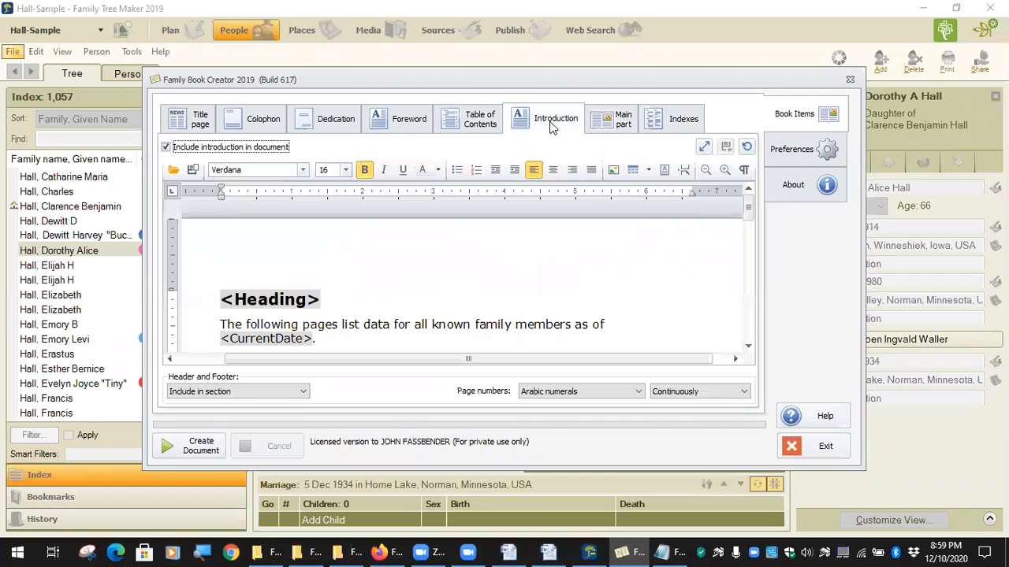
{"action": "left_click", "coordinate": [478, 124]}
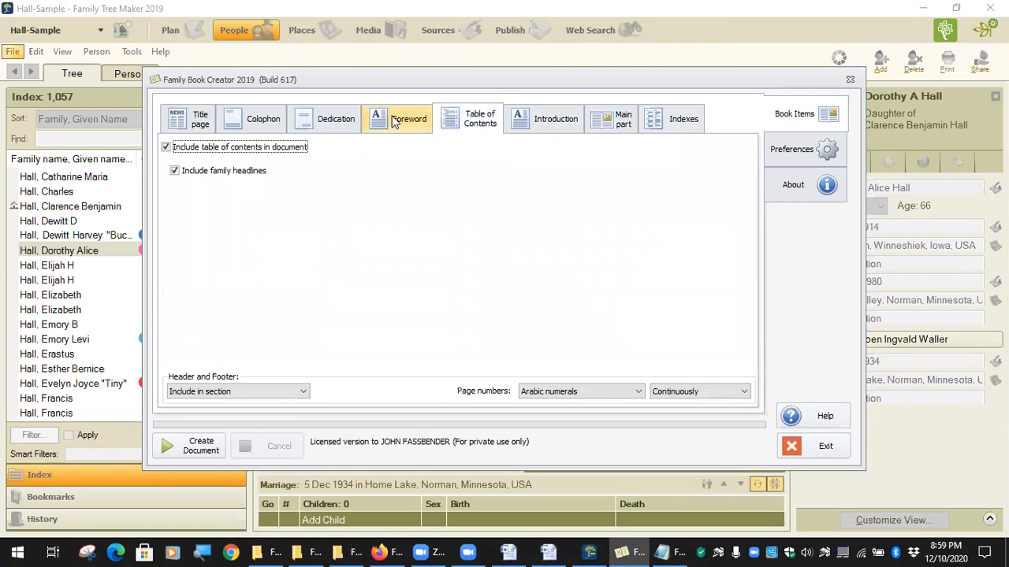
{"action": "left_click", "coordinate": [205, 122]}
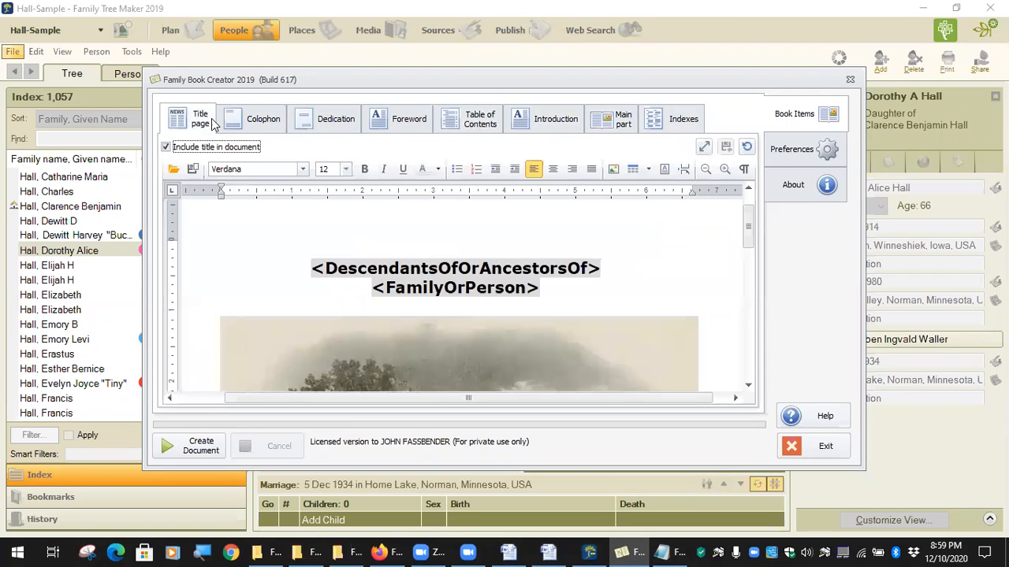
In General preferences, set Source Citations to 'Insert Source Citations as Endnotes (end of document)'.
{"action": "left_click", "coordinate": [792, 149]}
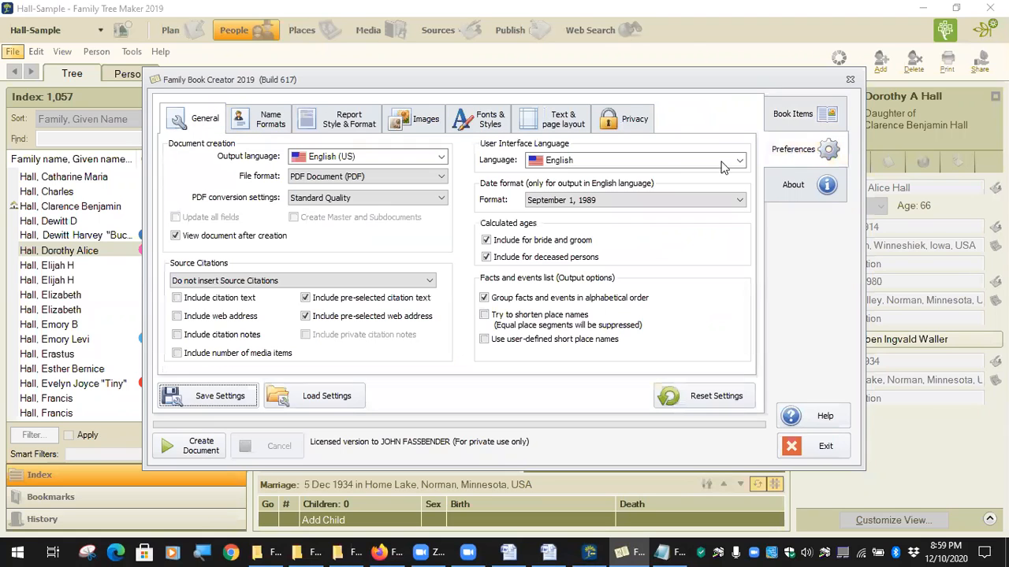
{"action": "left_click", "coordinate": [224, 398]}
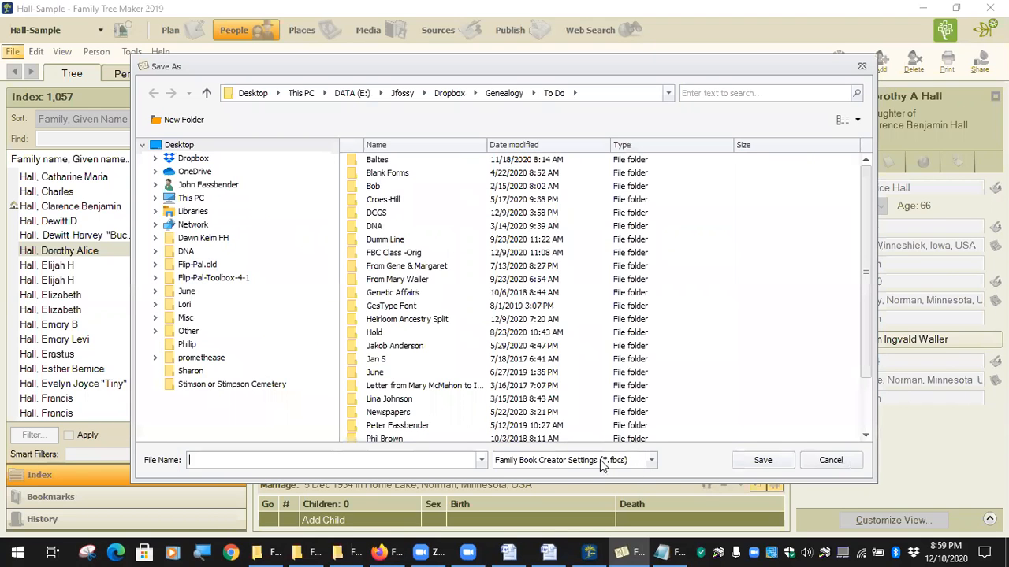
{"action": "left_click", "coordinate": [830, 460]}
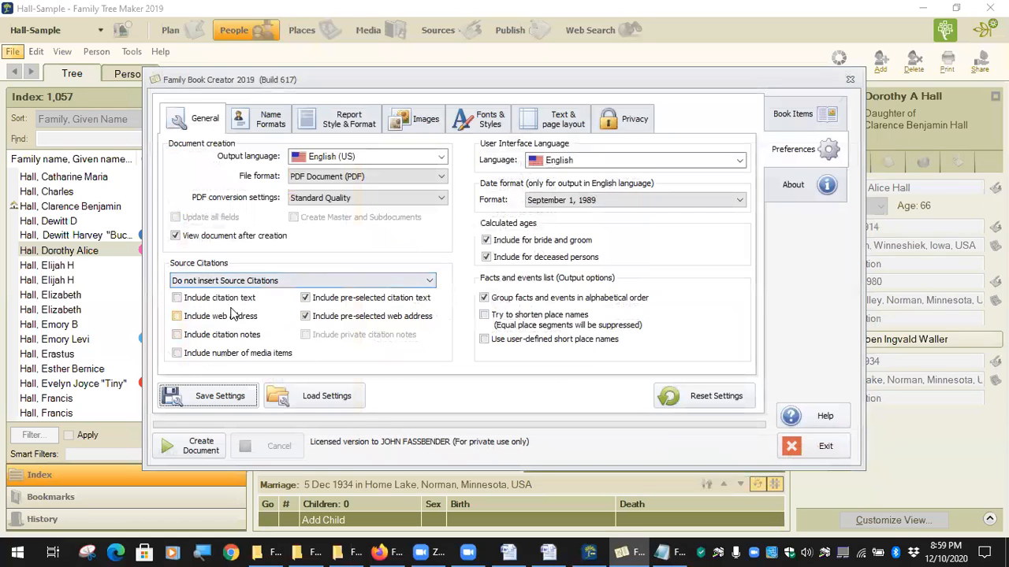
{"action": "left_click", "coordinate": [422, 284]}
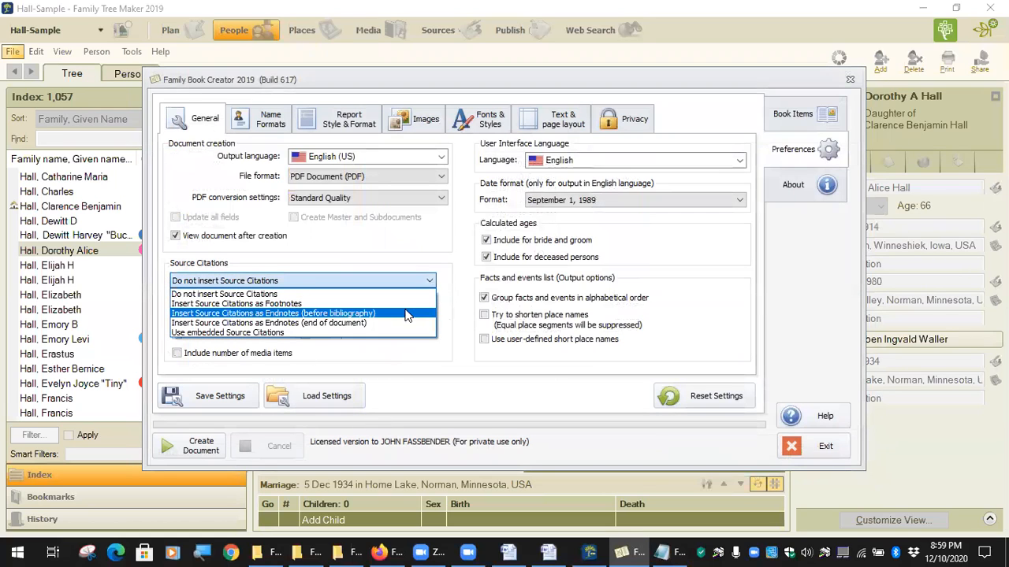
{"action": "left_click", "coordinate": [401, 323]}
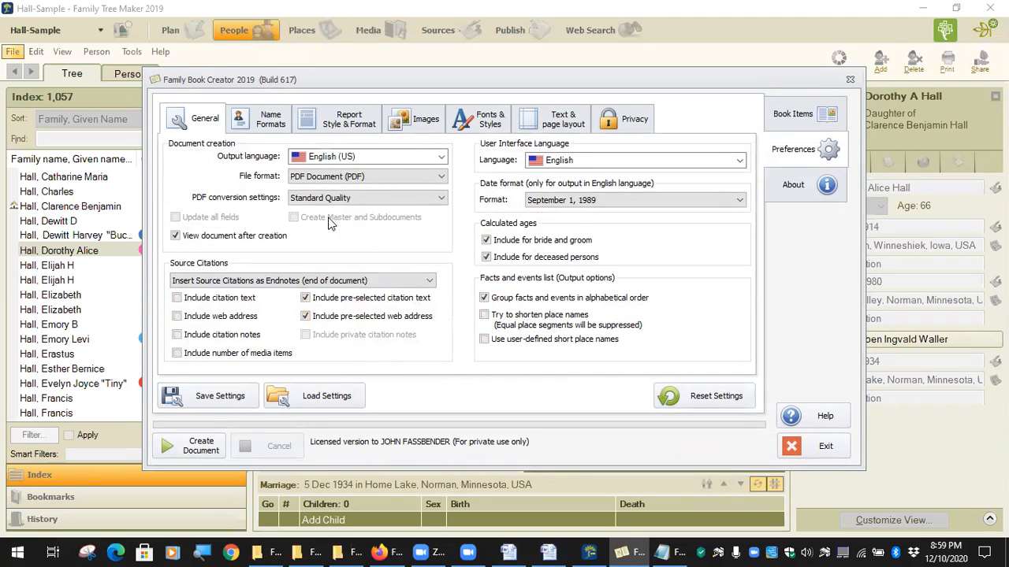
{"action": "left_click", "coordinate": [260, 128]}
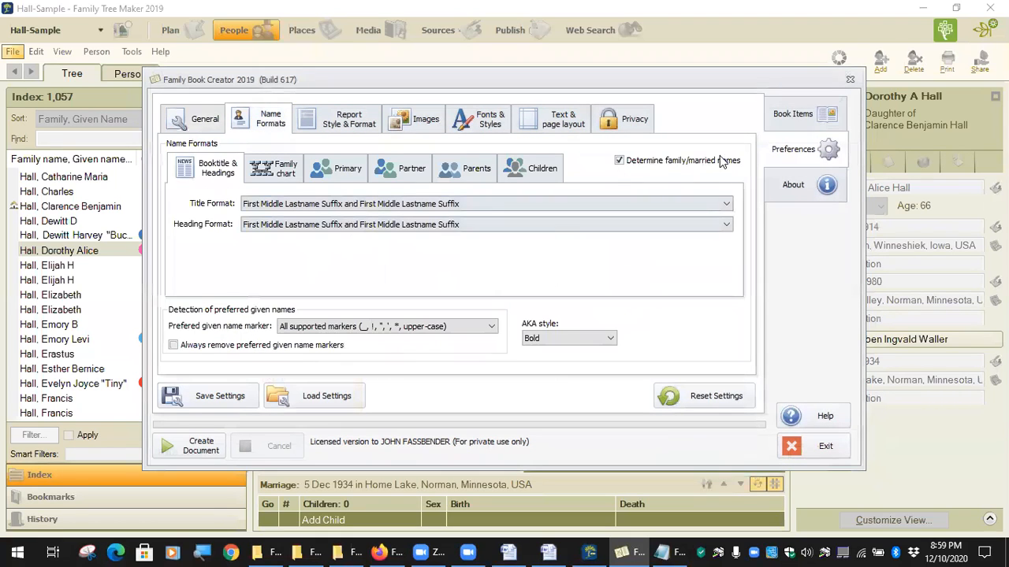
{"action": "left_click", "coordinate": [790, 115]}
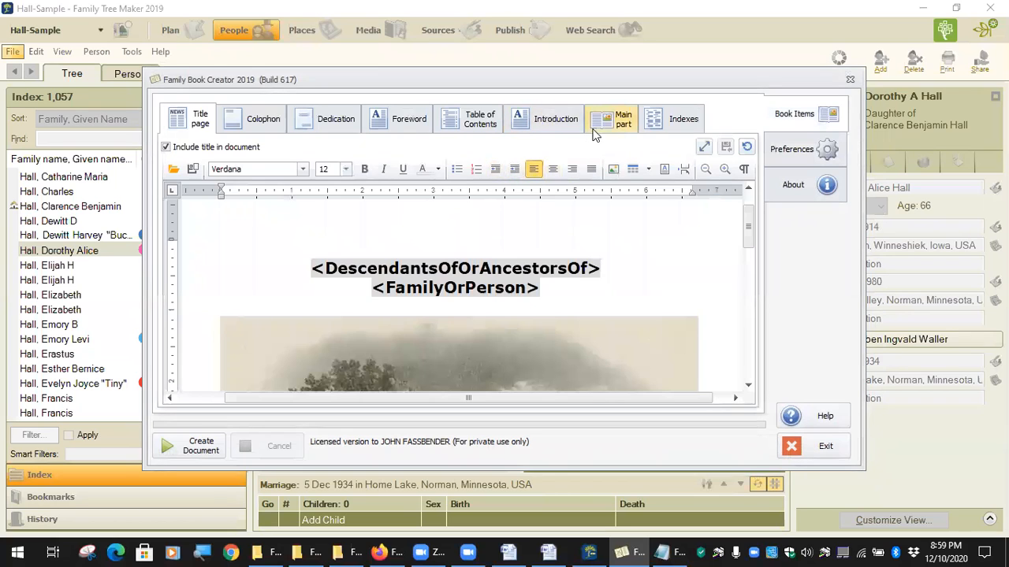
On Indexes, include the list of sources as Bibliography and choose 'No Index of Places'.
{"action": "left_click", "coordinate": [612, 120]}
{"action": "left_click", "coordinate": [676, 119]}
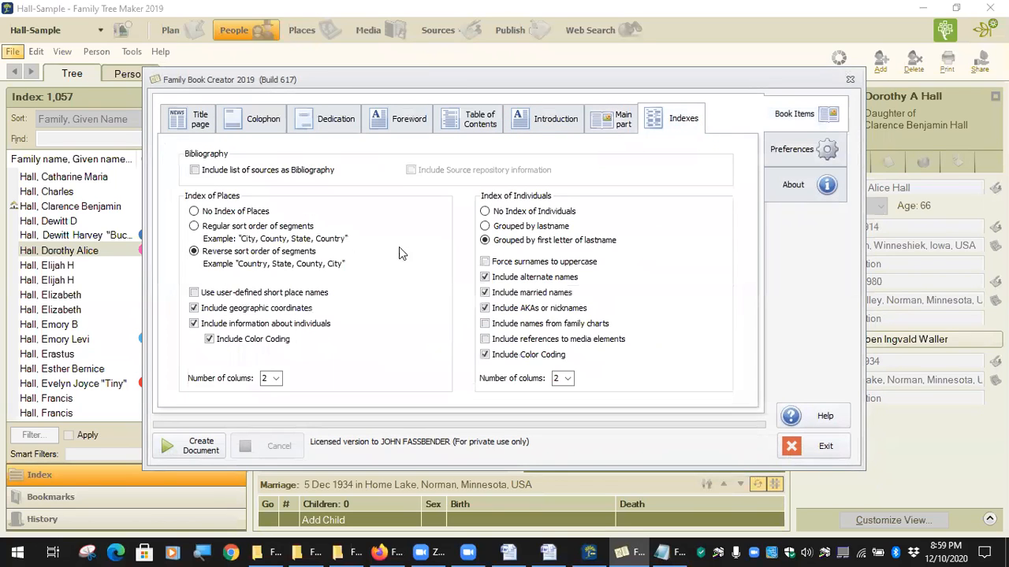
{"action": "left_click", "coordinate": [195, 170]}
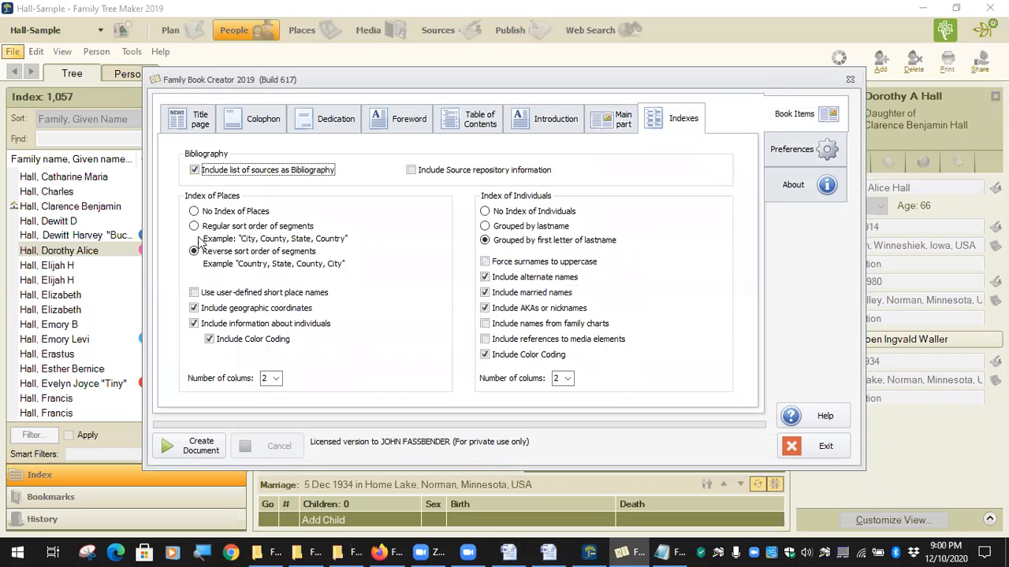
{"action": "left_click", "coordinate": [196, 212]}
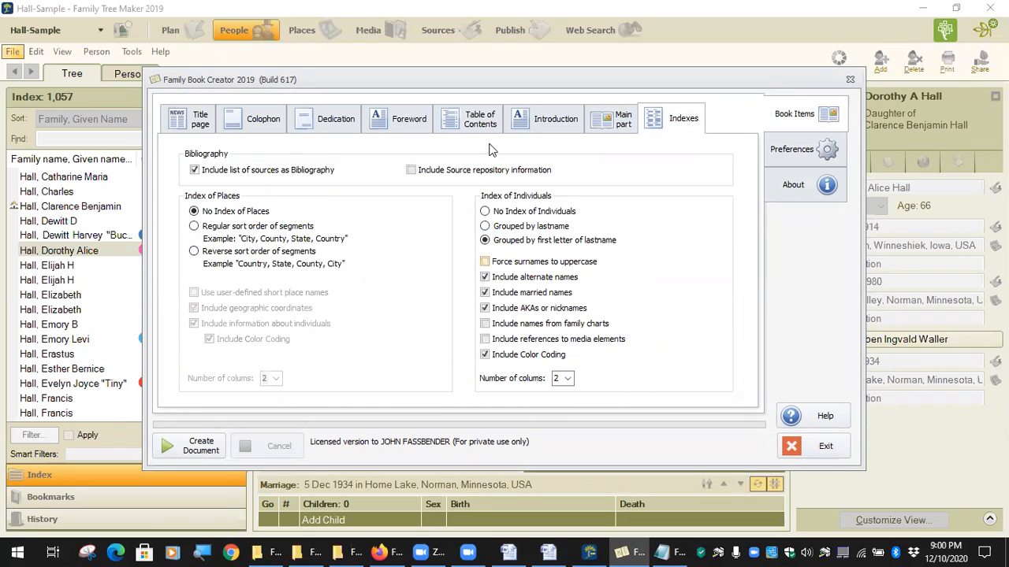
Delete the Dear Ancestor poem from the Colophon page.
{"action": "left_click", "coordinate": [260, 119]}
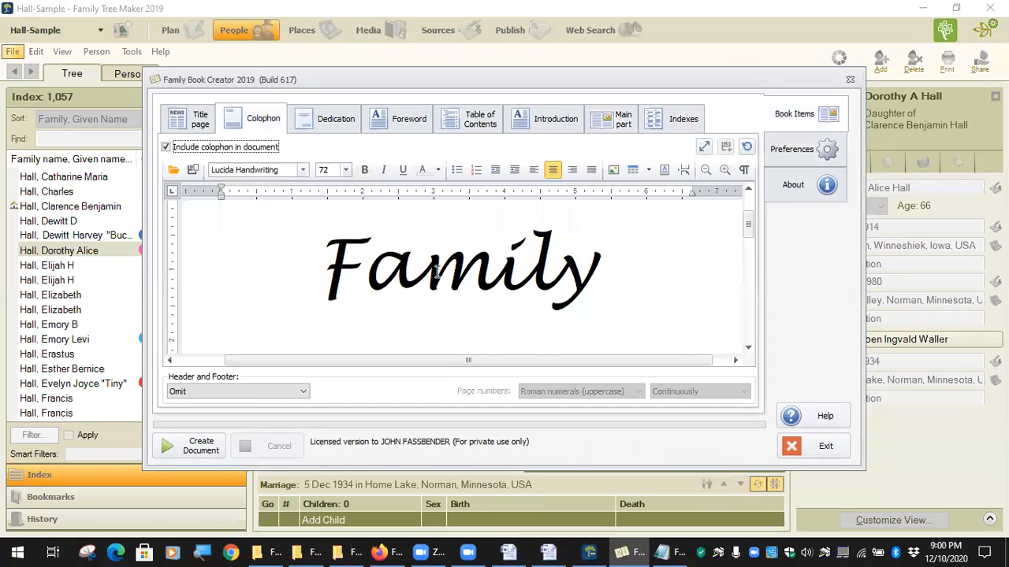
{"action": "scroll", "coordinate": [429, 282], "scroll_direction": "down", "scroll_amount": 10}
{"action": "scroll", "coordinate": [429, 282], "scroll_direction": "up", "scroll_amount": 8}
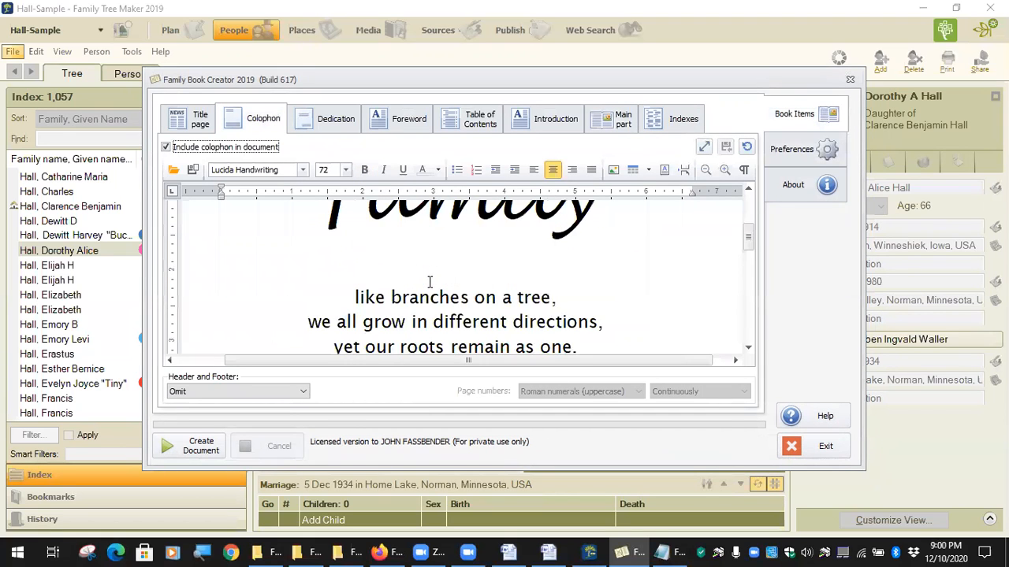
{"action": "scroll", "coordinate": [377, 271], "scroll_direction": "down", "scroll_amount": 2}
{"action": "scroll", "coordinate": [377, 272], "scroll_direction": "up", "scroll_amount": 1}
{"action": "scroll", "coordinate": [376, 273], "scroll_direction": "down", "scroll_amount": 3}
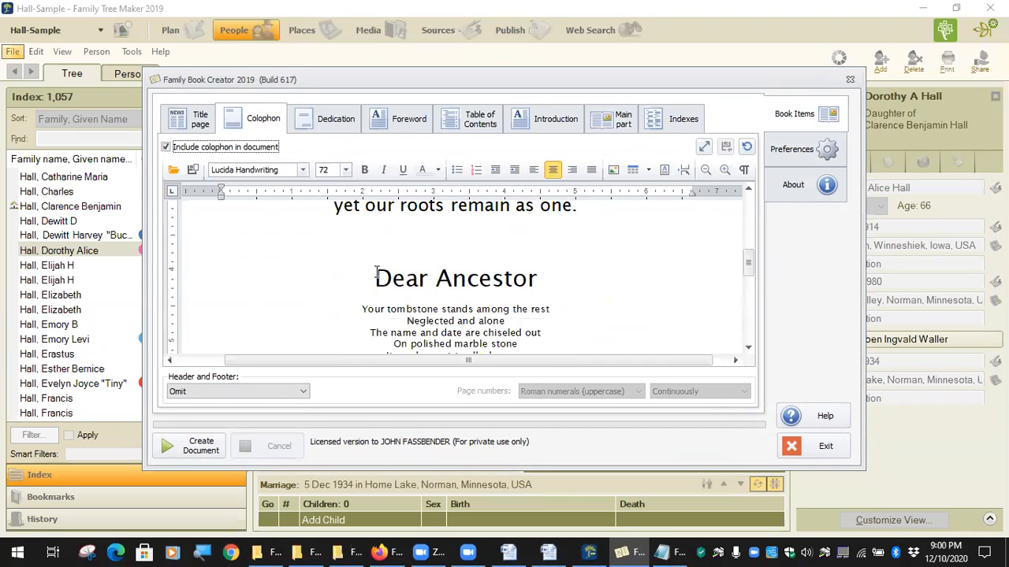
{"action": "left_click_drag", "start_coordinate": [377, 276], "coordinate": [727, 221]}
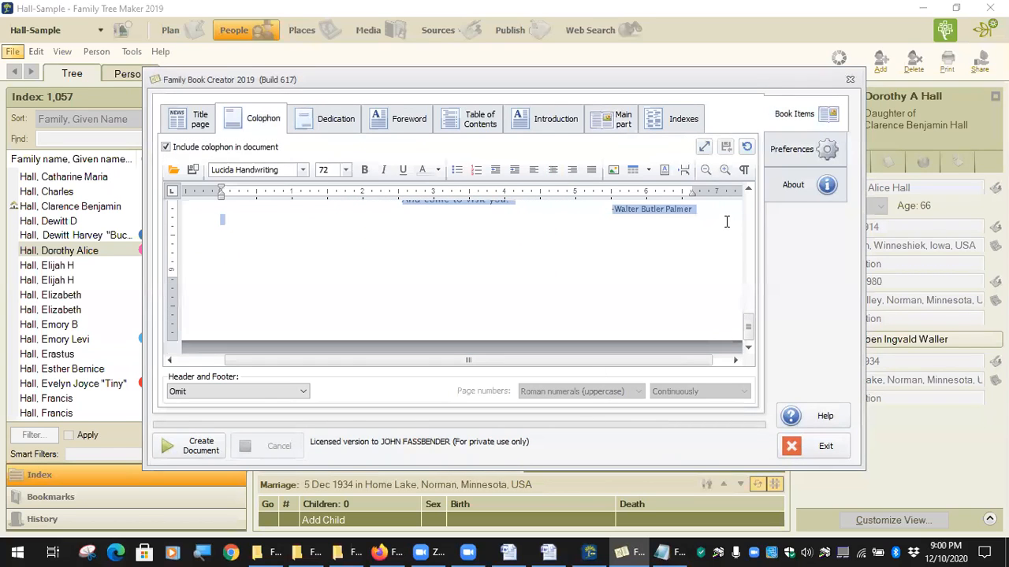
{"action": "key", "text": "Delete"}
{"action": "scroll", "coordinate": [499, 259], "scroll_direction": "up", "scroll_amount": 6}
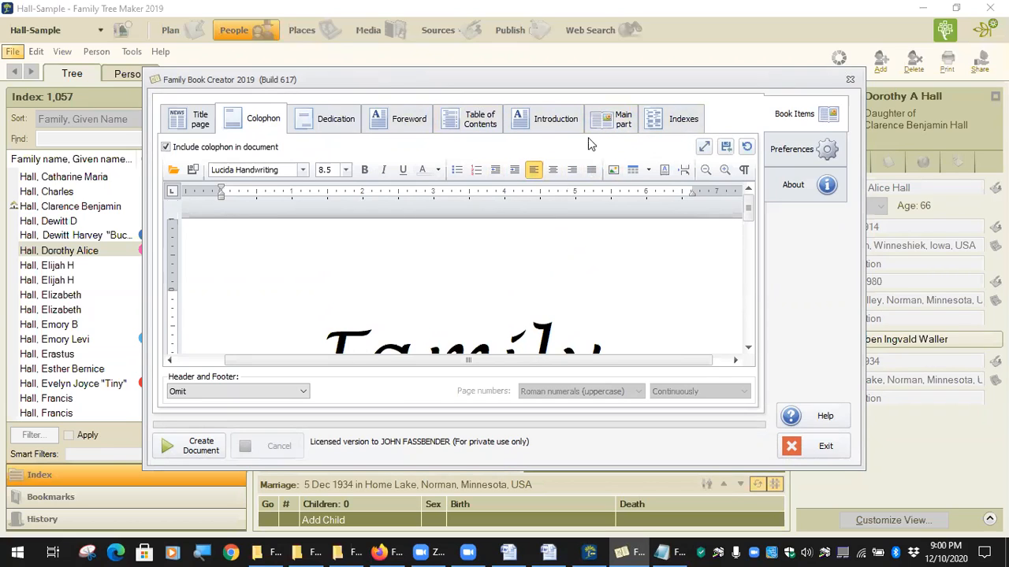
Scroll through the colophon verse ending 'yet our roots remain as one', then go to Main part.
{"action": "left_click", "coordinate": [257, 266]}
{"action": "scroll", "coordinate": [406, 263], "scroll_direction": "down", "scroll_amount": 2}
{"action": "scroll", "coordinate": [400, 263], "scroll_direction": "up", "scroll_amount": 2}
{"action": "scroll", "coordinate": [399, 265], "scroll_direction": "down", "scroll_amount": 1}
{"action": "scroll", "coordinate": [397, 265], "scroll_direction": "down", "scroll_amount": 1}
{"action": "scroll", "coordinate": [260, 207], "scroll_direction": "down", "scroll_amount": 1}
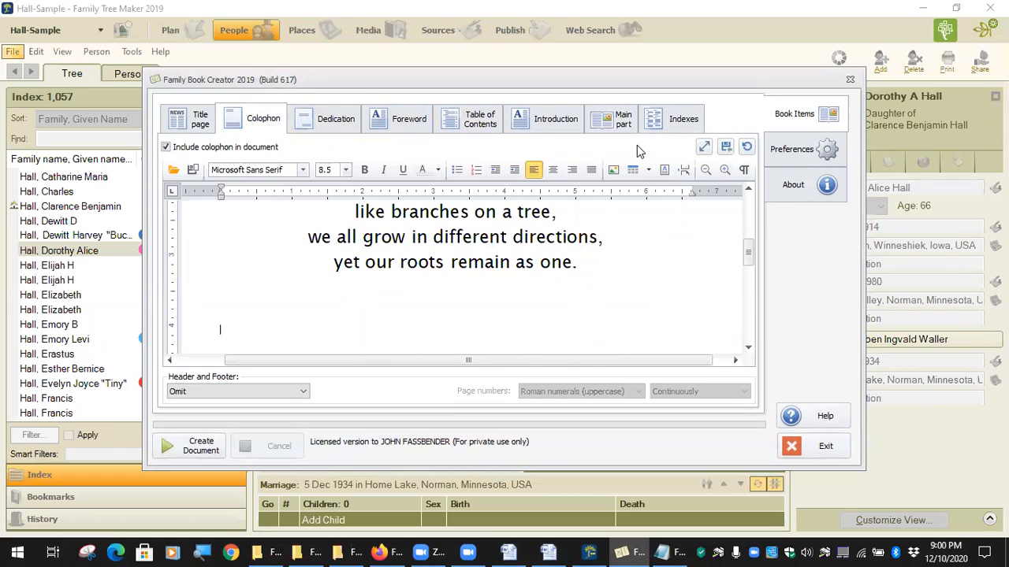
{"action": "left_click", "coordinate": [619, 119]}
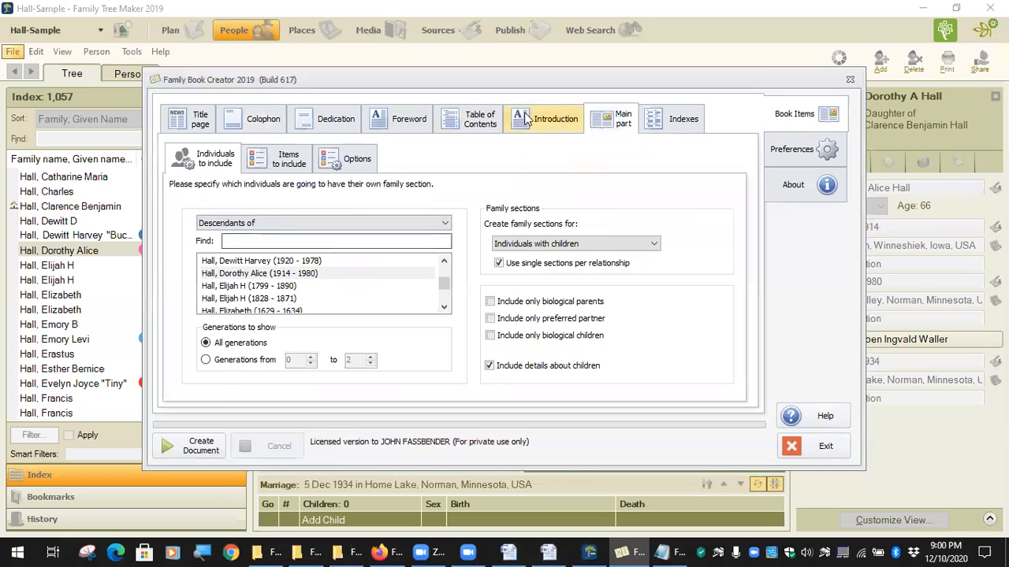
List primary persons' Cause of death in the facts-and-events table using Table style D-3.
{"action": "left_click", "coordinate": [298, 165]}
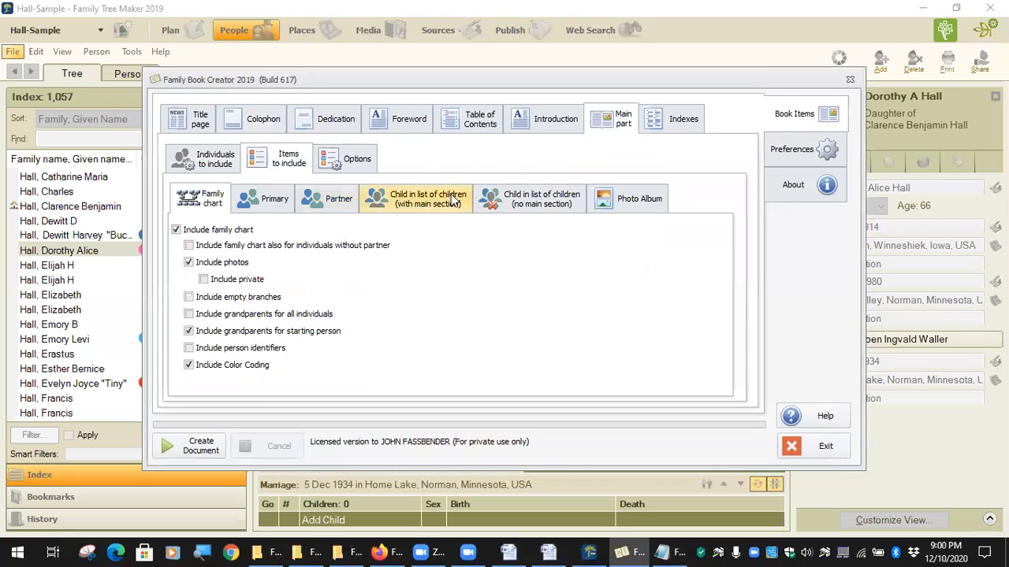
{"action": "left_click", "coordinate": [300, 203]}
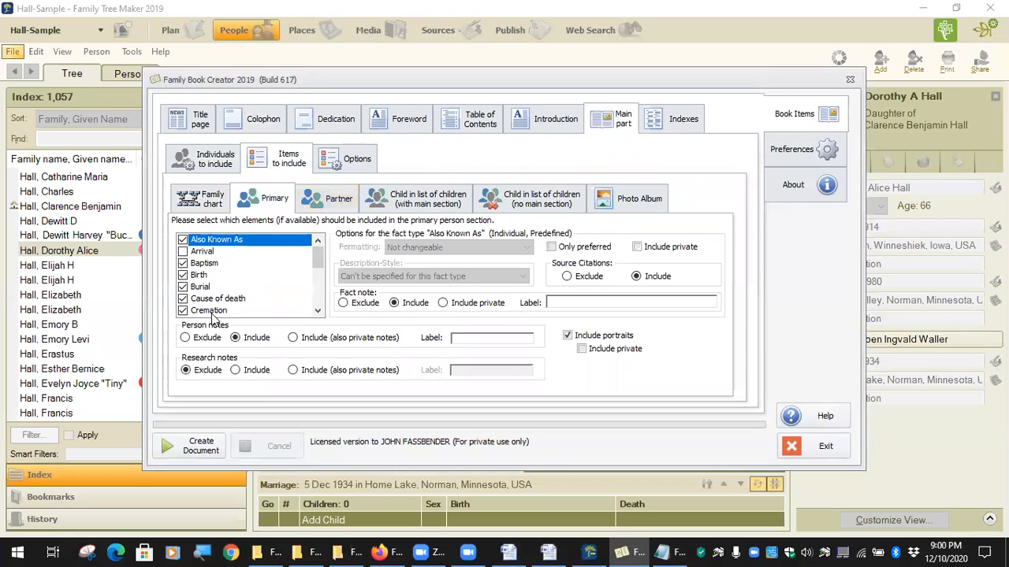
{"action": "left_click", "coordinate": [223, 301]}
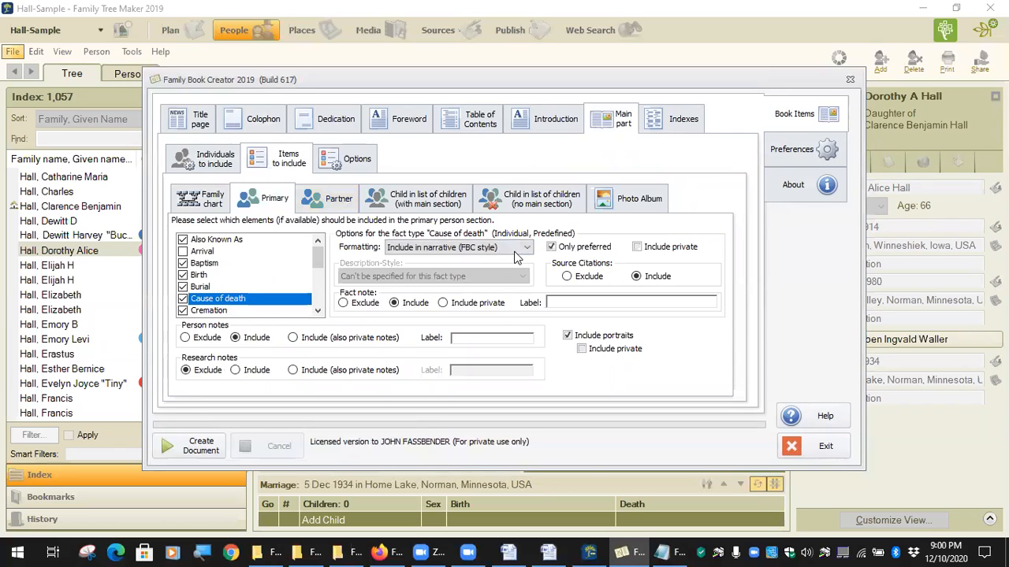
{"action": "left_click", "coordinate": [523, 250]}
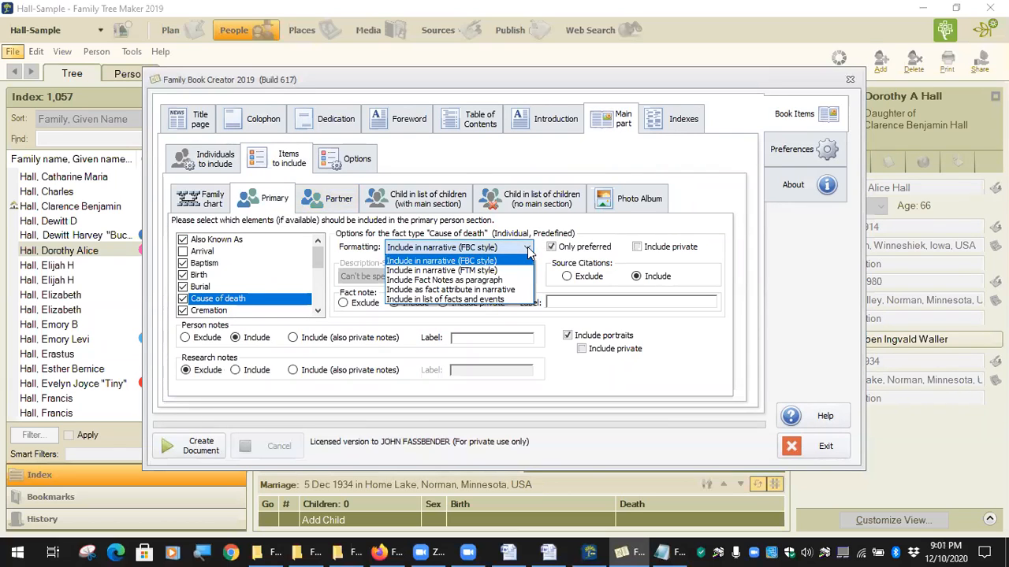
{"action": "left_click", "coordinate": [495, 300]}
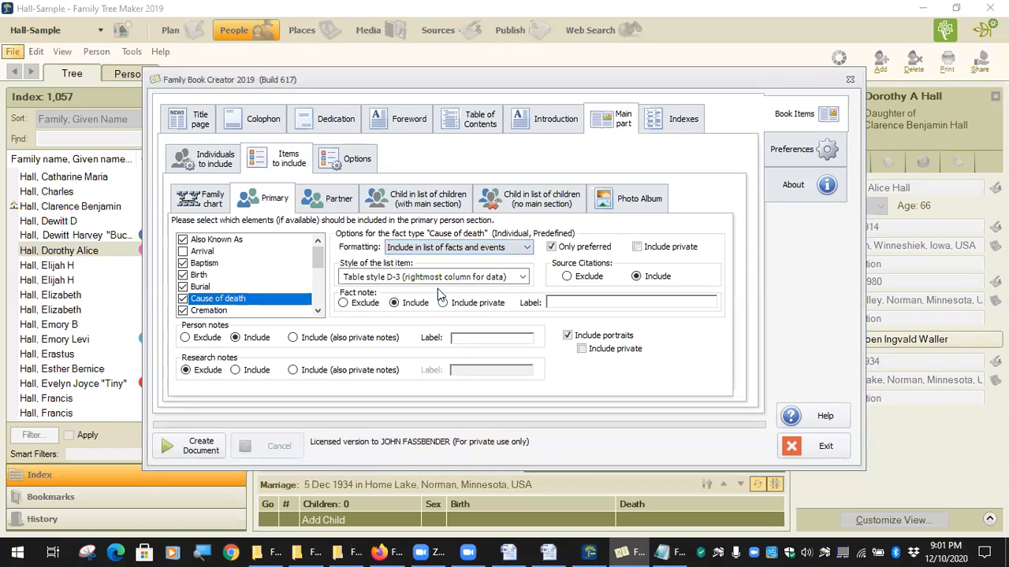
{"action": "left_click", "coordinate": [520, 280]}
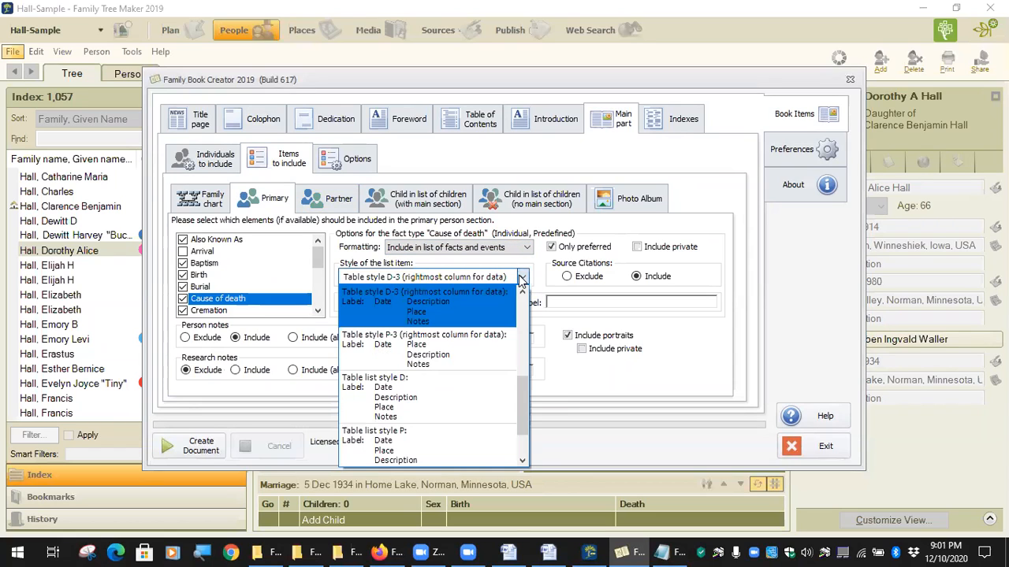
{"action": "left_click", "coordinate": [504, 323]}
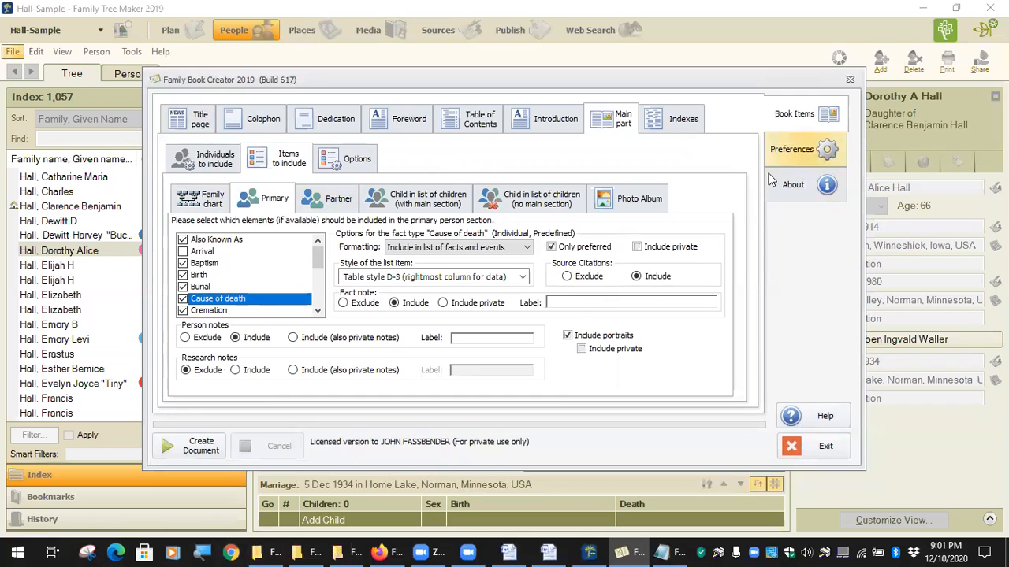
Load the Fjelstad.fbcs settings from the Genealogy > FBC > Settings New folder.
{"action": "left_click", "coordinate": [796, 153]}
{"action": "left_click", "coordinate": [292, 398]}
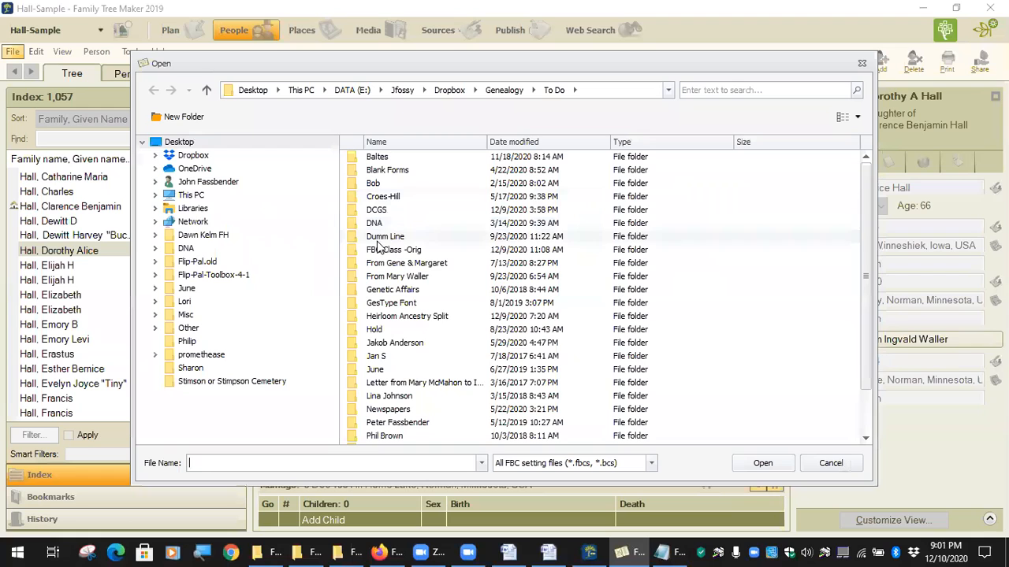
{"action": "left_click", "coordinate": [504, 90]}
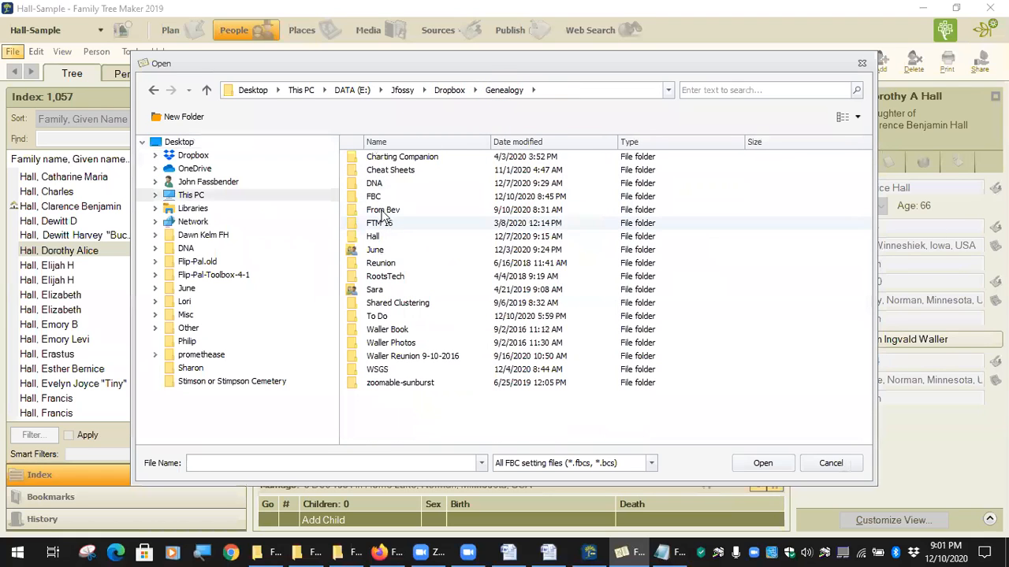
{"action": "left_click", "coordinate": [395, 196]}
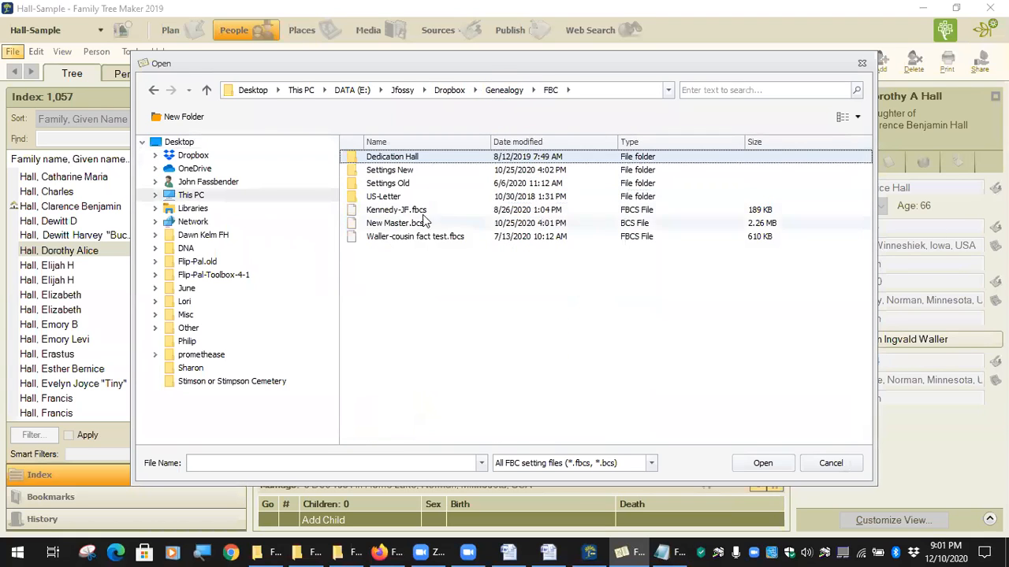
{"action": "double_click", "coordinate": [404, 171]}
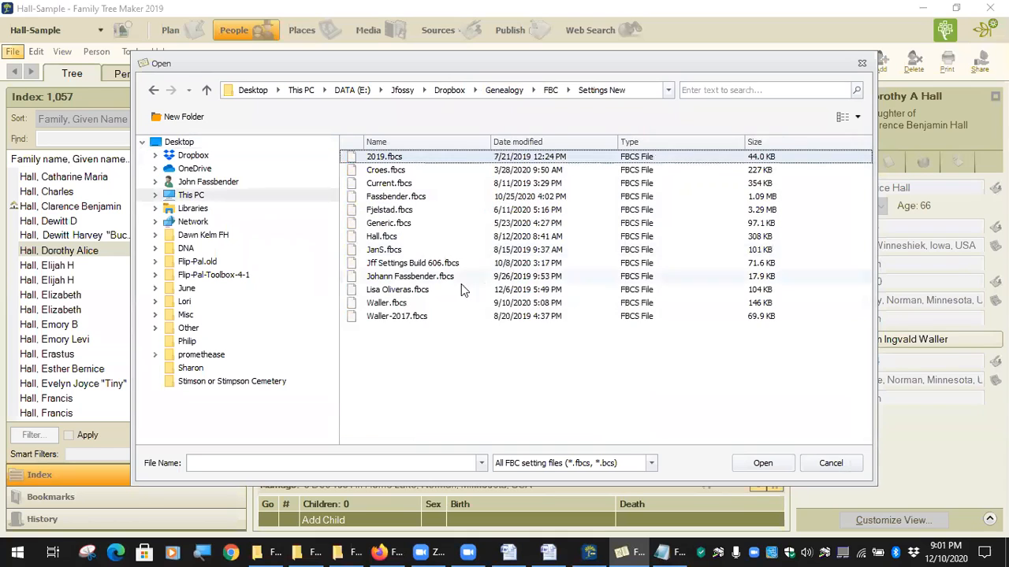
{"action": "left_click", "coordinate": [390, 211]}
{"action": "double_click", "coordinate": [391, 211]}
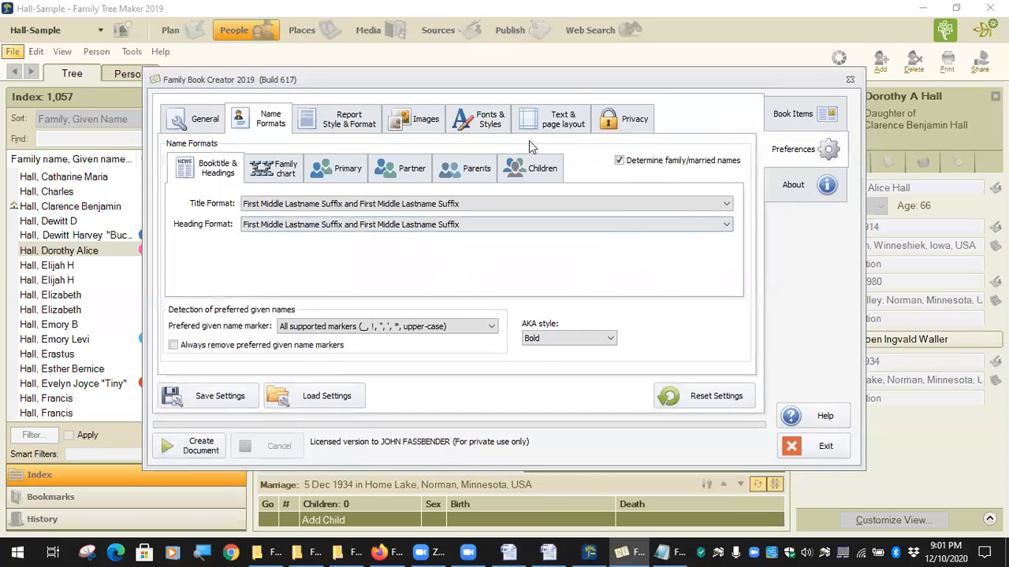
Review primary name formats, Cause of death formatting, and the title and dedication pages.
{"action": "left_click", "coordinate": [357, 170]}
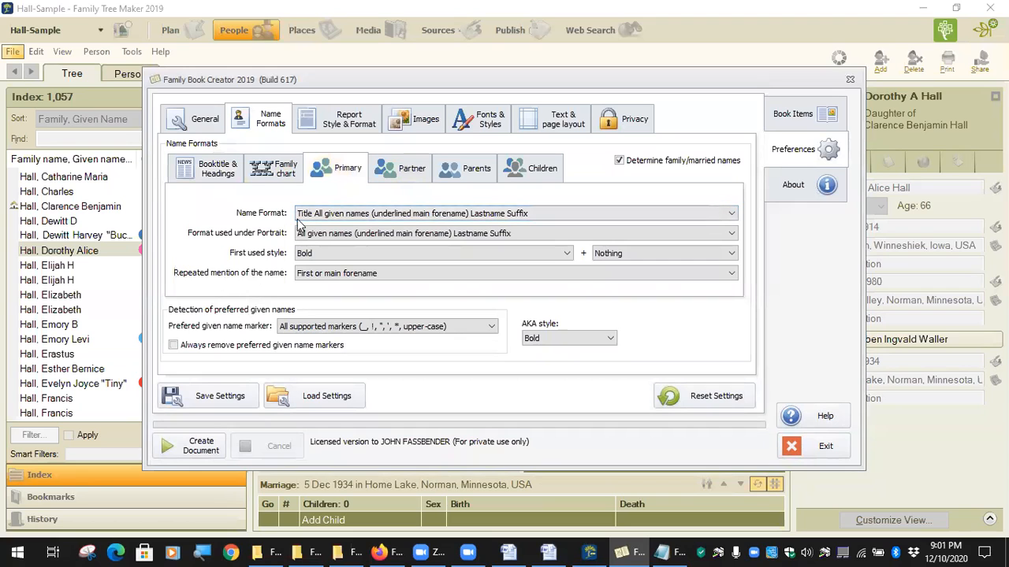
{"action": "left_click", "coordinate": [797, 116]}
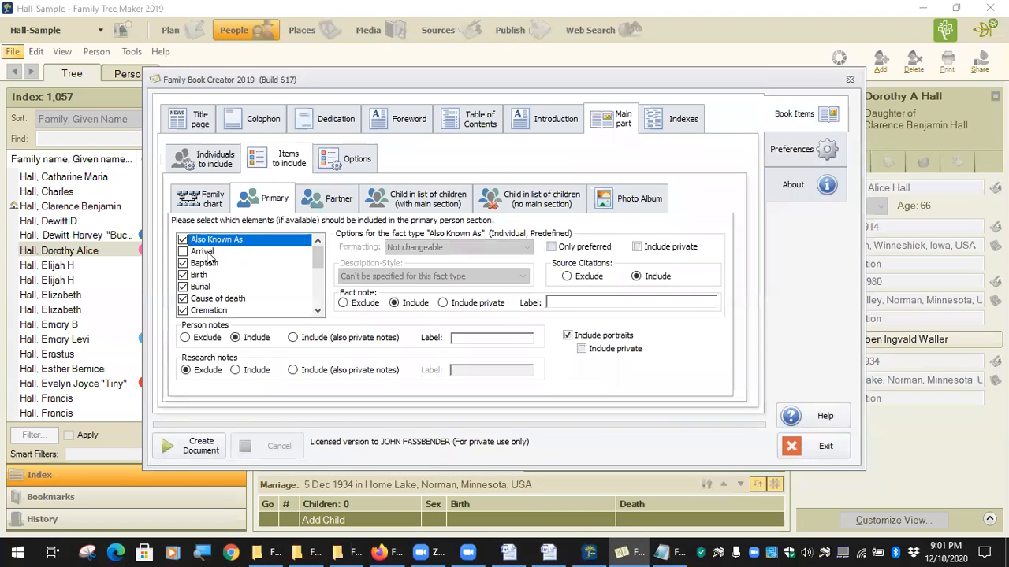
{"action": "left_click", "coordinate": [212, 300]}
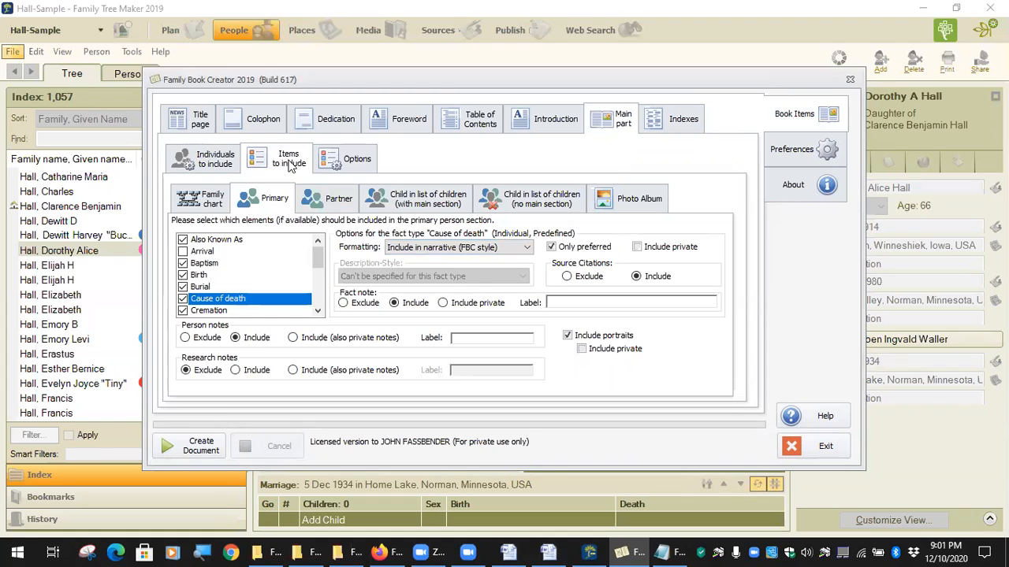
{"action": "left_click", "coordinate": [200, 124]}
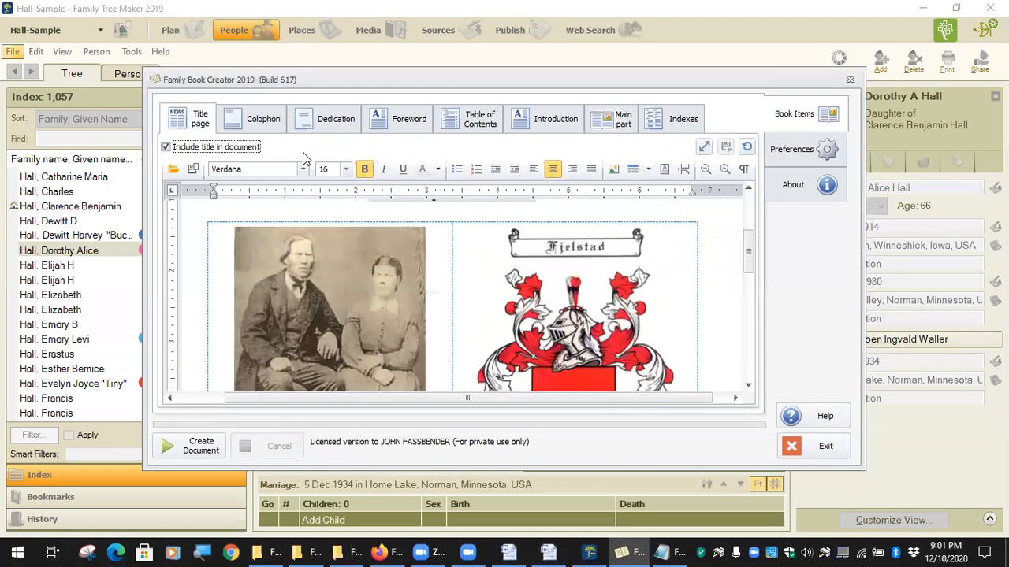
{"action": "left_click", "coordinate": [331, 119]}
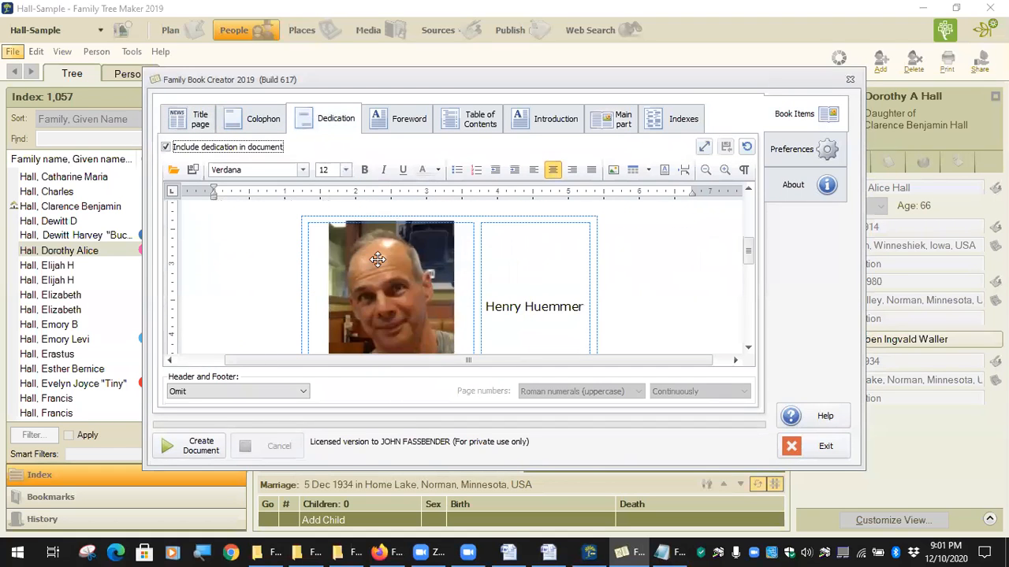
{"action": "left_click", "coordinate": [799, 154]}
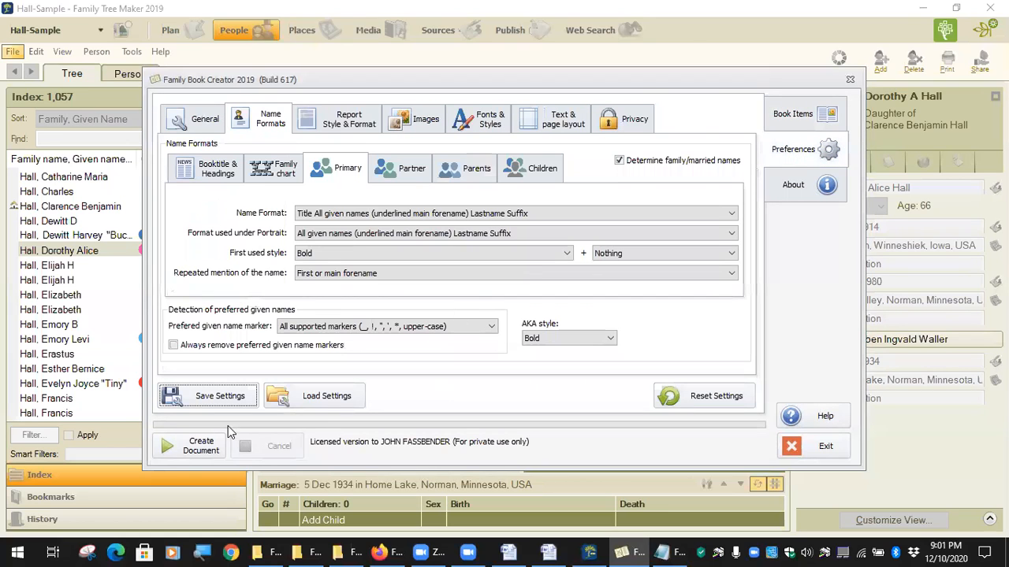
{"action": "left_click", "coordinate": [236, 398]}
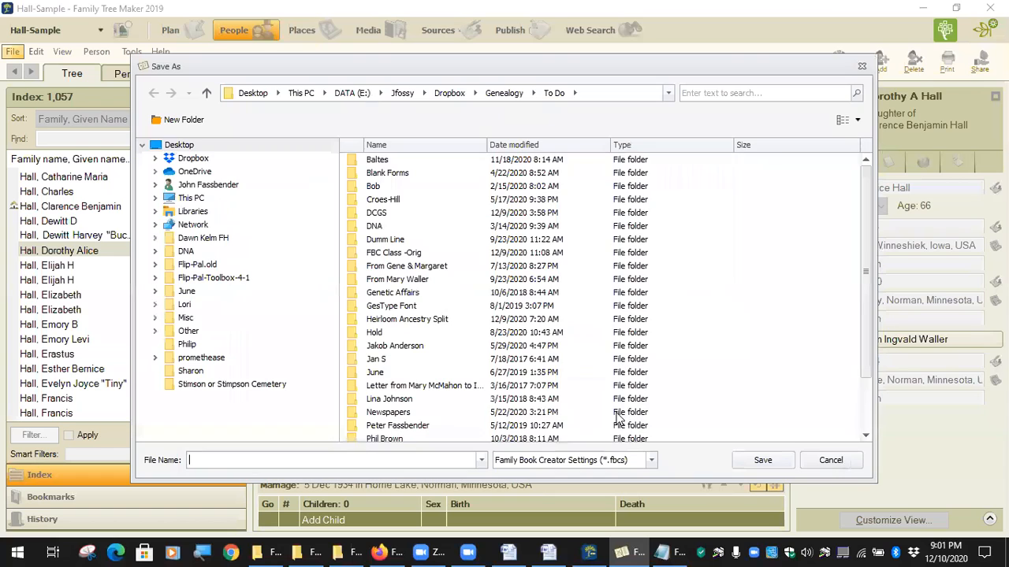
{"action": "left_click", "coordinate": [650, 460]}
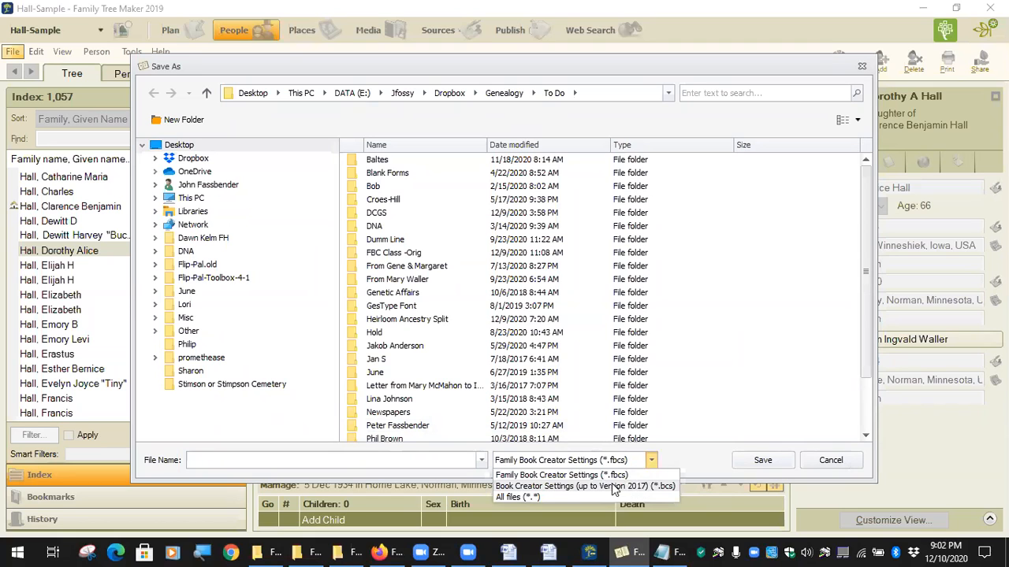
{"action": "left_click", "coordinate": [831, 464]}
{"action": "left_click", "coordinate": [831, 462]}
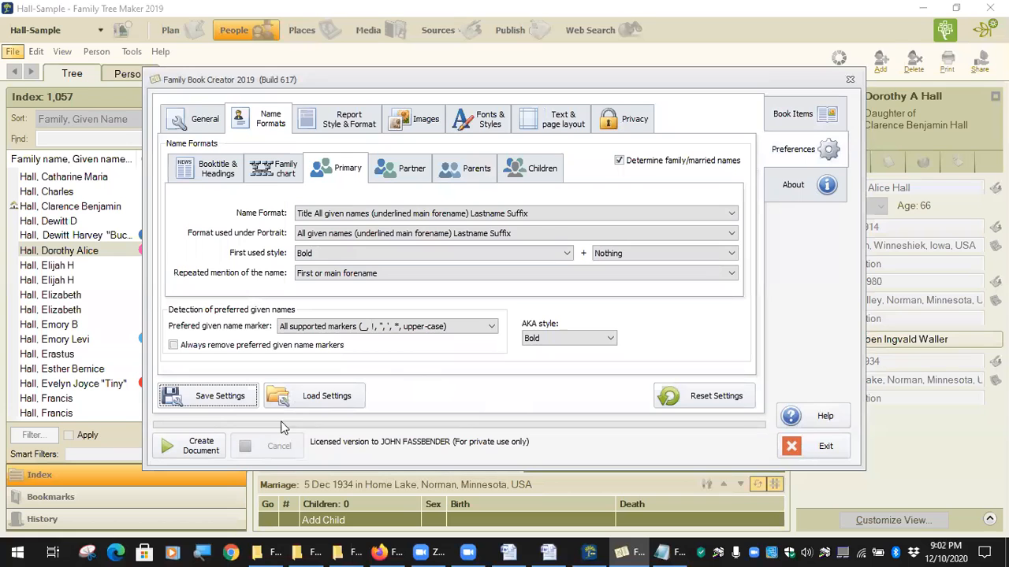
{"action": "left_click", "coordinate": [206, 119]}
Go to the title page and begin loading a file into it, then cancel.
{"action": "left_click", "coordinate": [800, 112]}
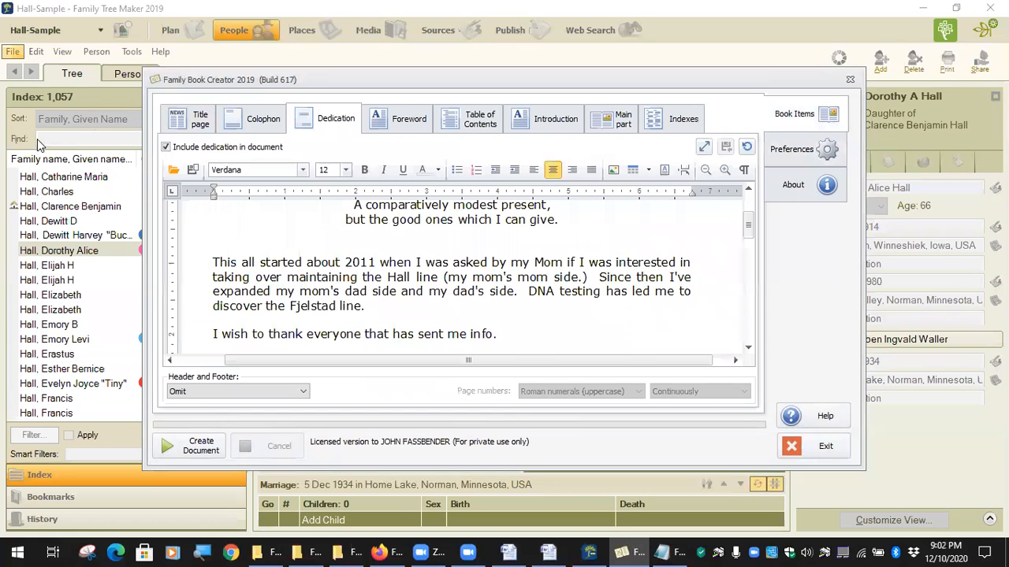
{"action": "left_click", "coordinate": [195, 124]}
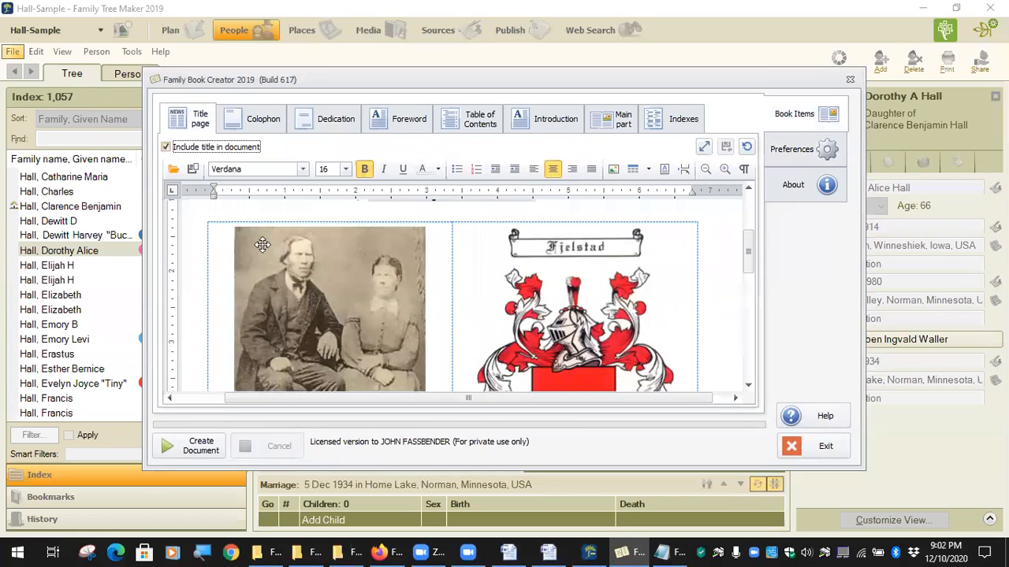
{"action": "left_click", "coordinate": [175, 172]}
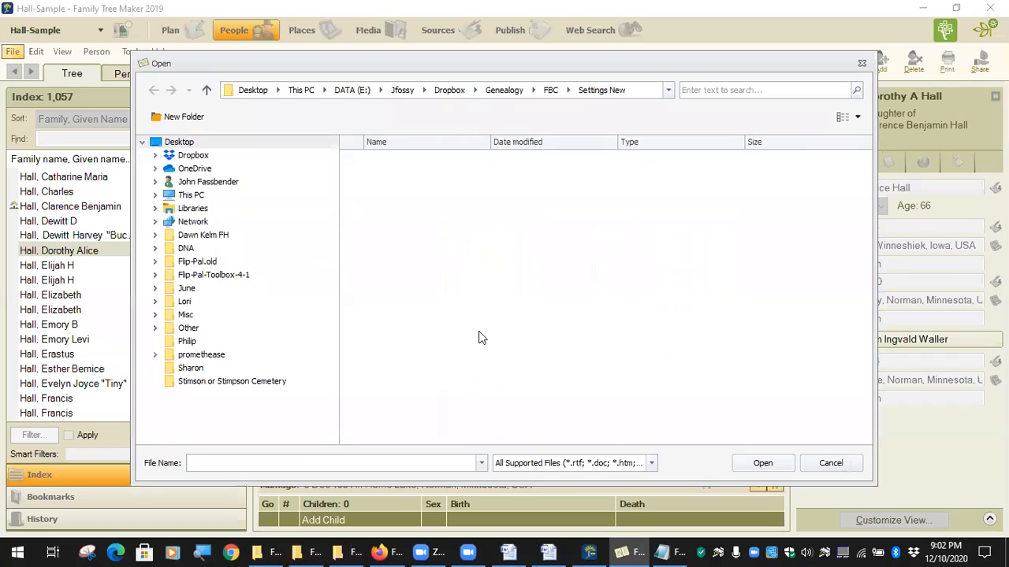
{"action": "left_click", "coordinate": [826, 462]}
Delete the coat-of-arms image from the title page, keeping the couple's photo.
{"action": "left_click", "coordinate": [351, 307]}
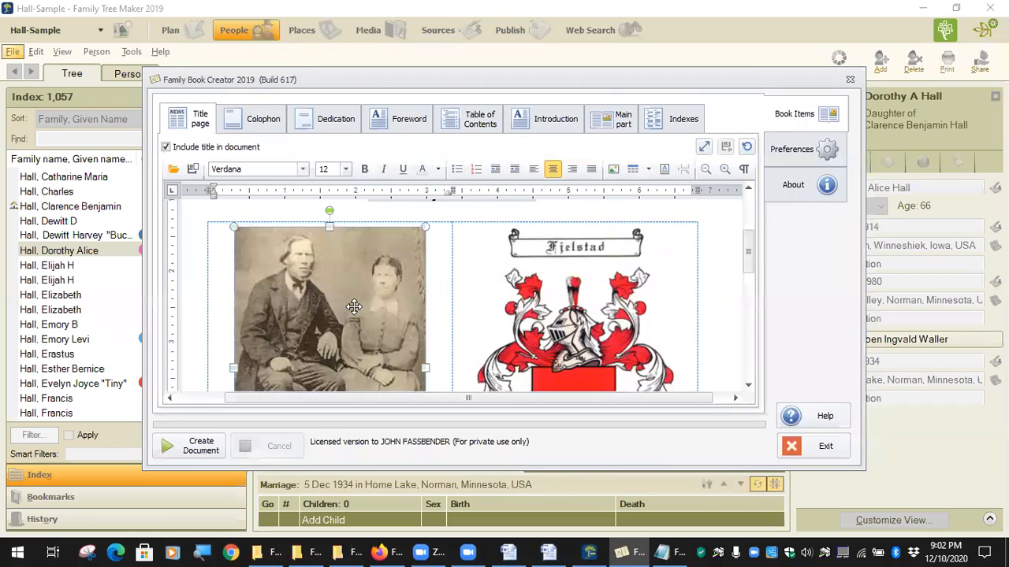
{"action": "left_click", "coordinate": [577, 317]}
{"action": "key", "text": "Delete"}
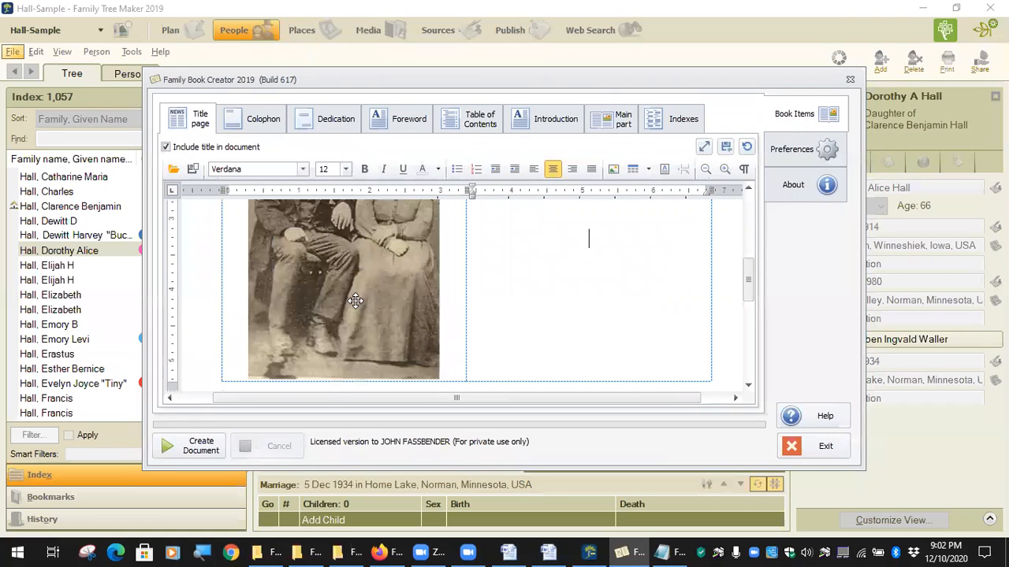
{"action": "scroll", "coordinate": [569, 340], "scroll_direction": "up", "scroll_amount": 2}
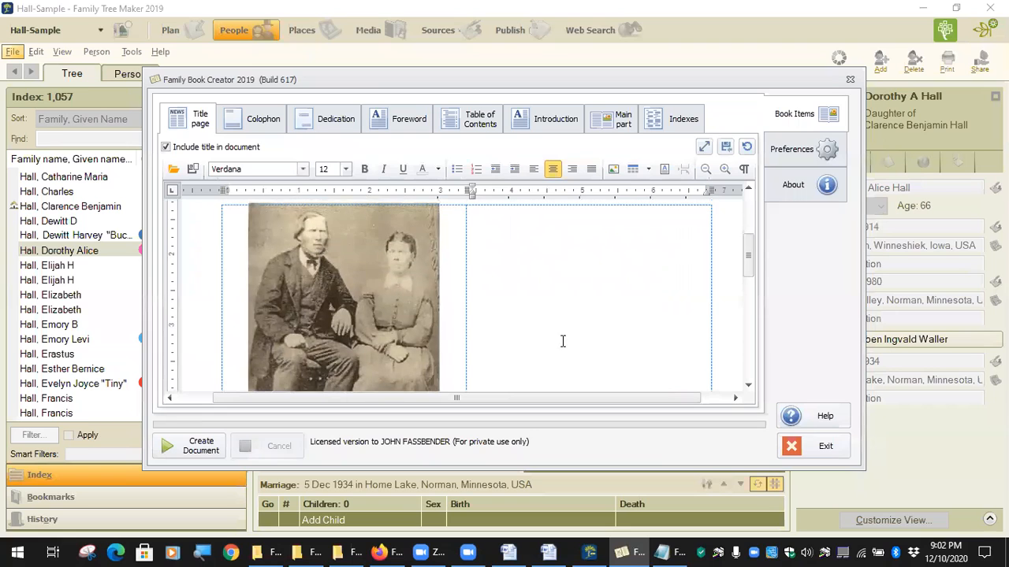
{"action": "left_click", "coordinate": [338, 319]}
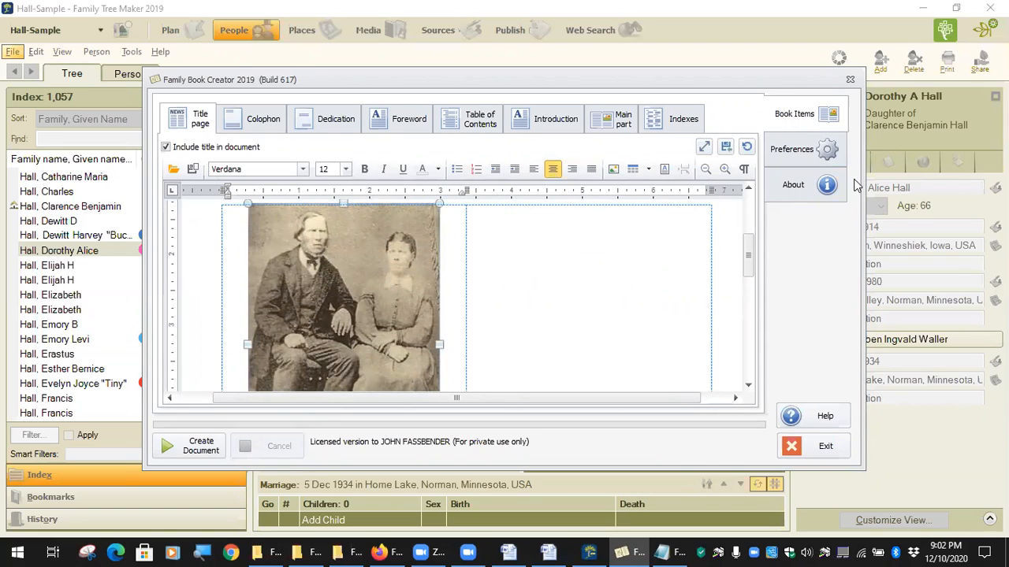
Load the New Master.bcs settings from the Genealogy > FBC folder.
{"action": "left_click", "coordinate": [805, 158]}
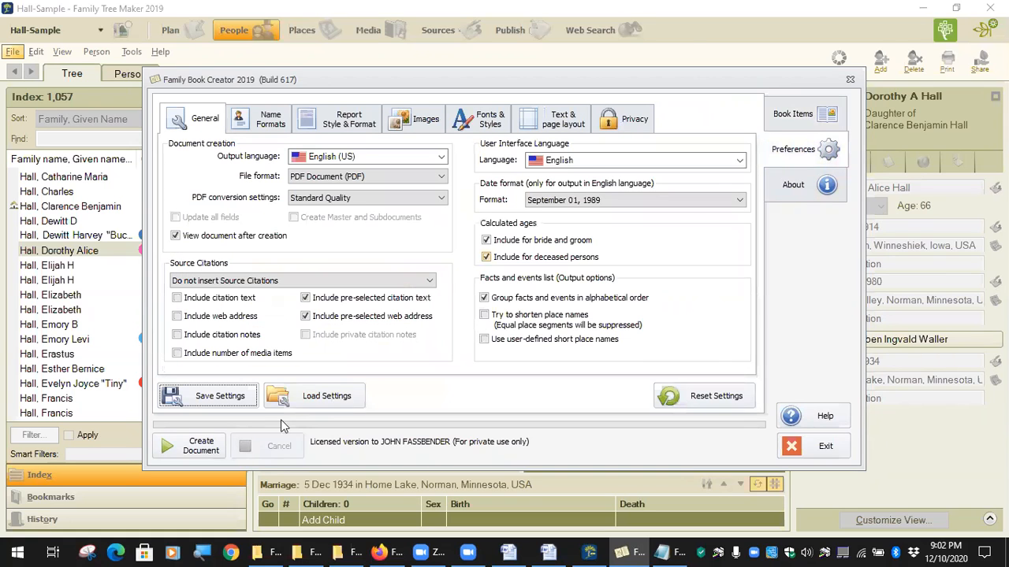
{"action": "left_click", "coordinate": [311, 396]}
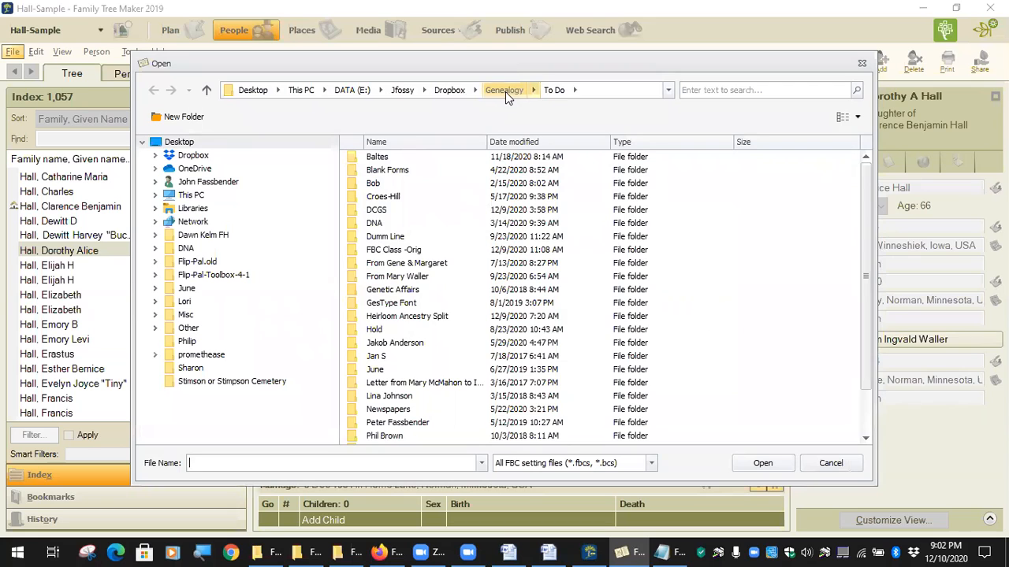
{"action": "left_click", "coordinate": [505, 91]}
{"action": "double_click", "coordinate": [378, 198]}
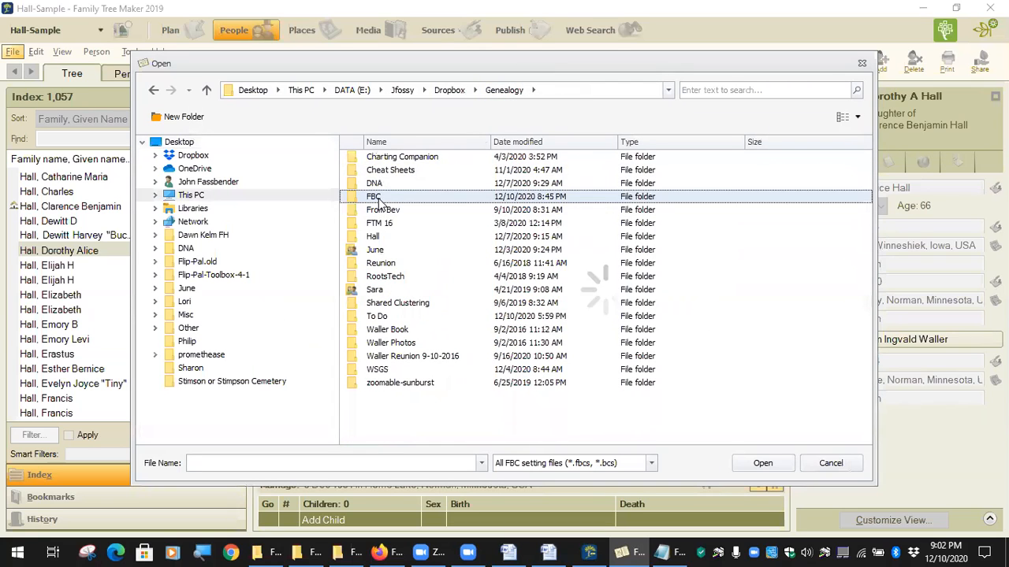
{"action": "left_click", "coordinate": [412, 227]}
{"action": "left_click", "coordinate": [762, 464]}
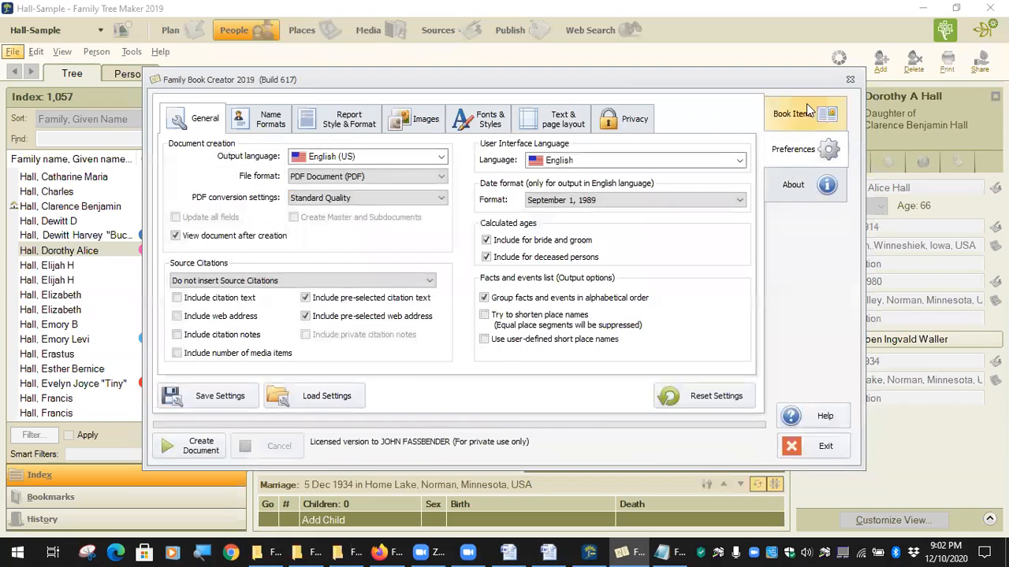
{"action": "left_click", "coordinate": [801, 116]}
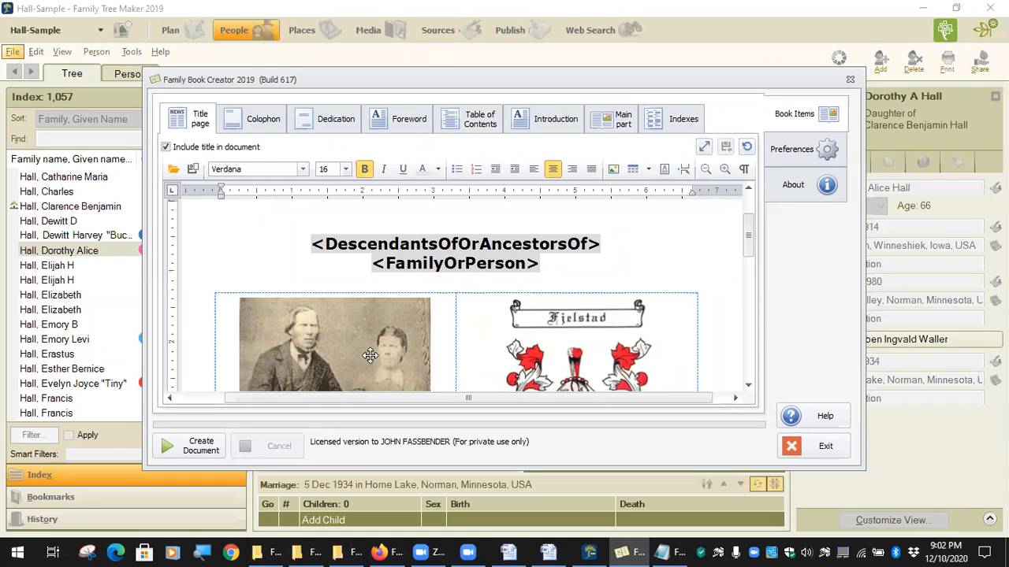
Delete the right-cell coat-of-arms image, then reload the New Master.bcs settings.
{"action": "left_click", "coordinate": [579, 364]}
{"action": "key", "text": "Delete"}
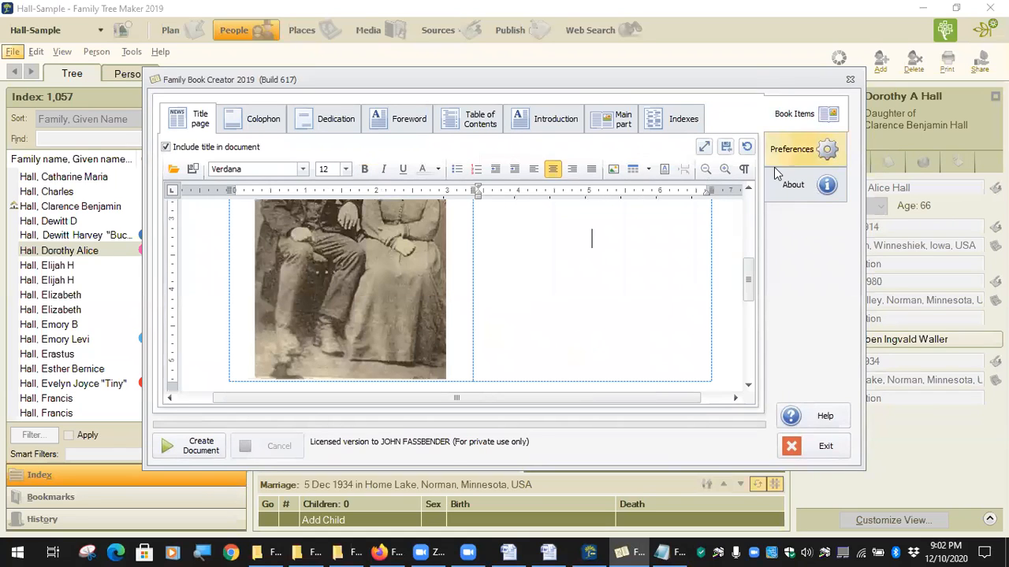
{"action": "left_click", "coordinate": [718, 291]}
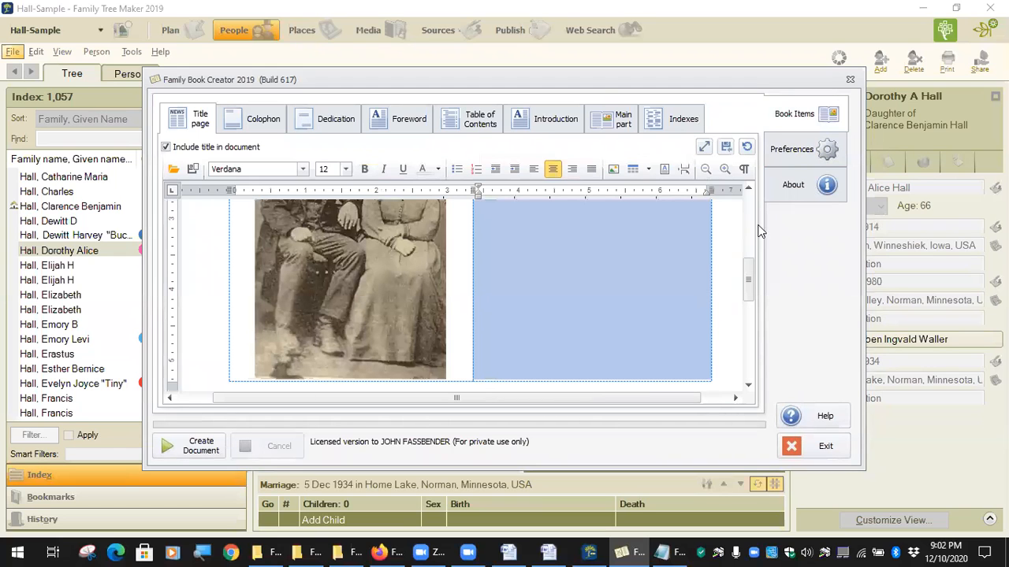
{"action": "left_click", "coordinate": [796, 149]}
{"action": "left_click", "coordinate": [320, 400]}
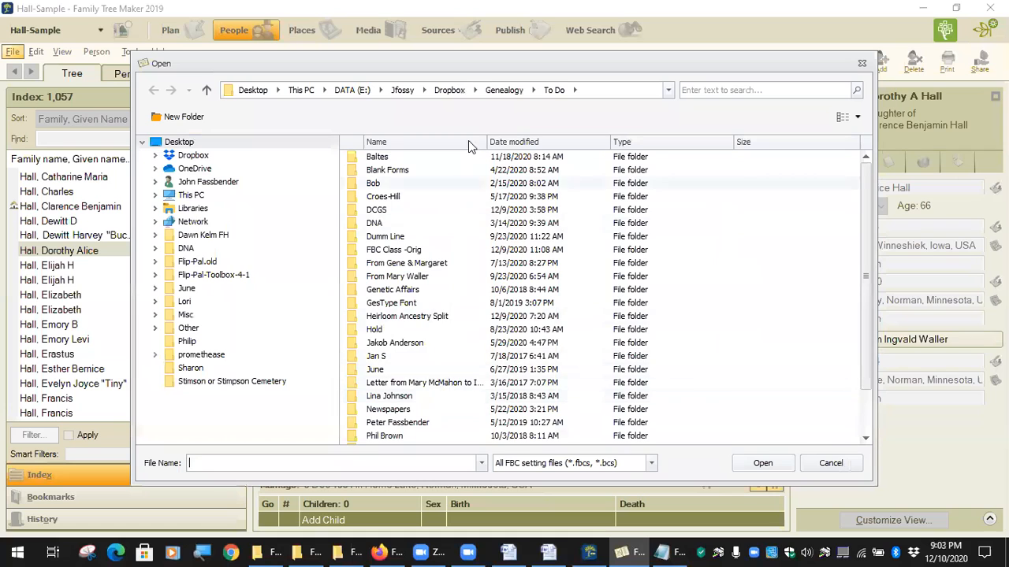
{"action": "left_click", "coordinate": [497, 92]}
{"action": "double_click", "coordinate": [385, 197]}
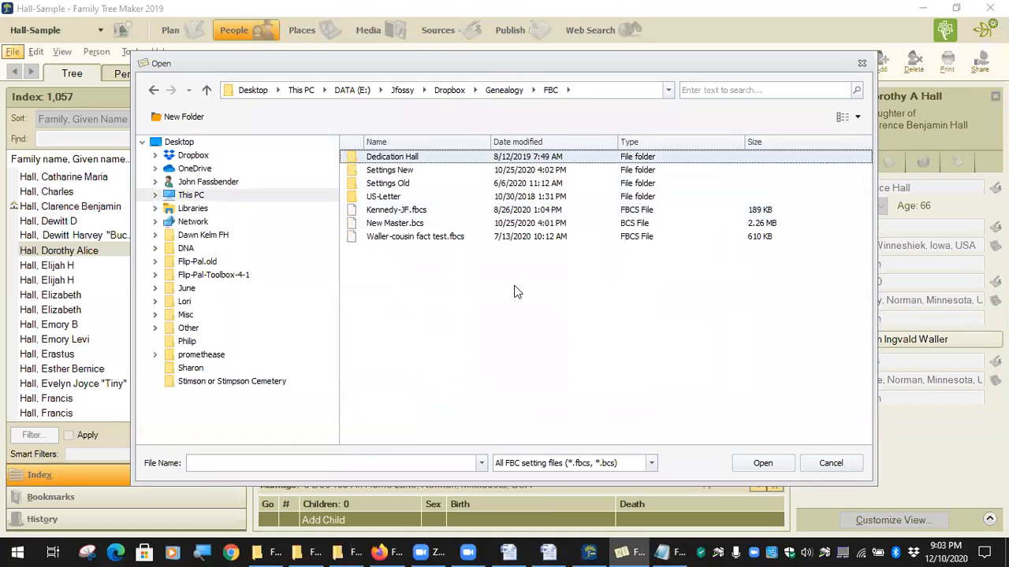
{"action": "left_click", "coordinate": [379, 223]}
{"action": "left_click", "coordinate": [762, 465]}
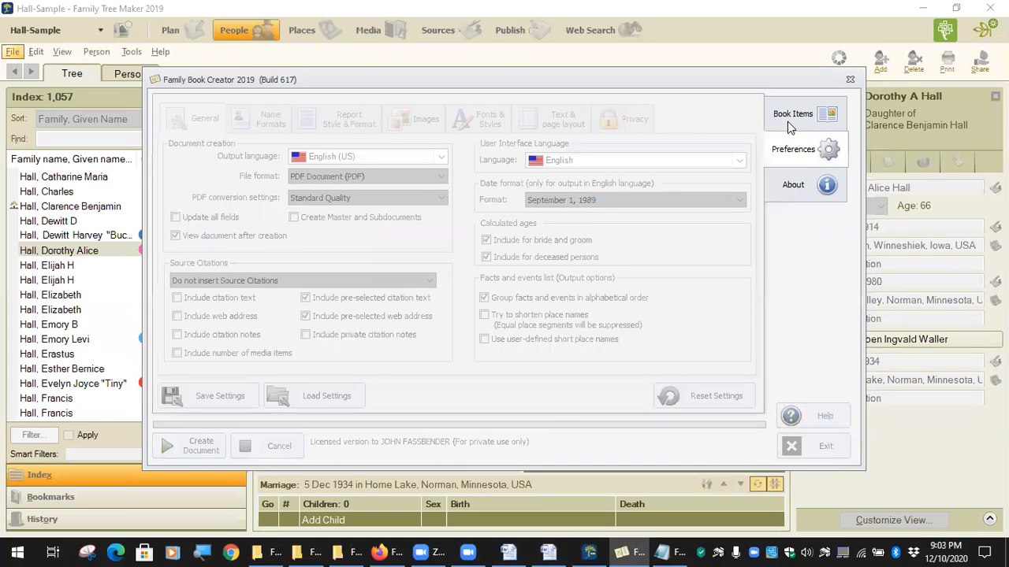
{"action": "left_click", "coordinate": [790, 119]}
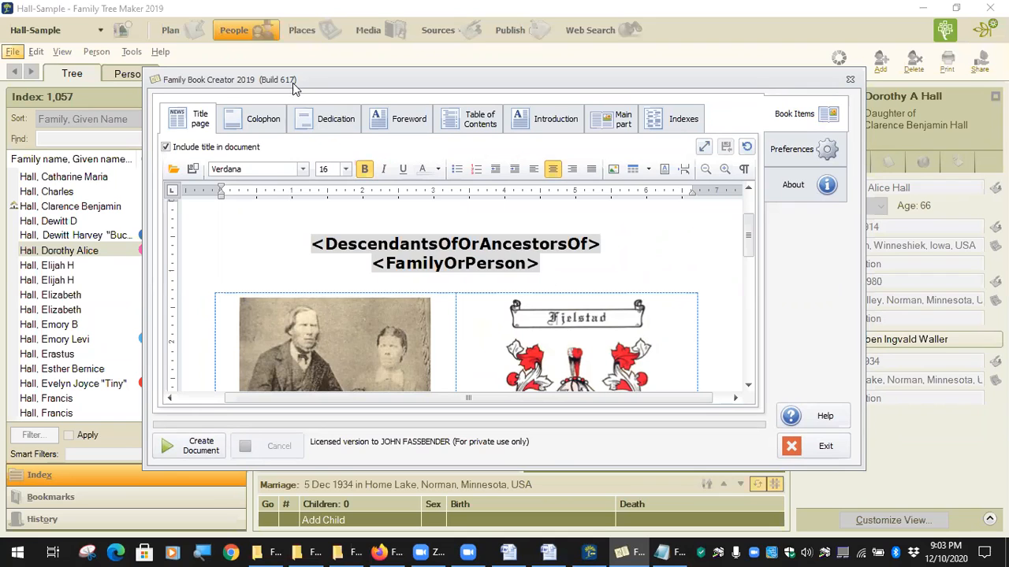
Delete the four contact lines under Compiled by on the title page.
{"action": "left_click_drag", "start_coordinate": [290, 85], "coordinate": [263, 75]}
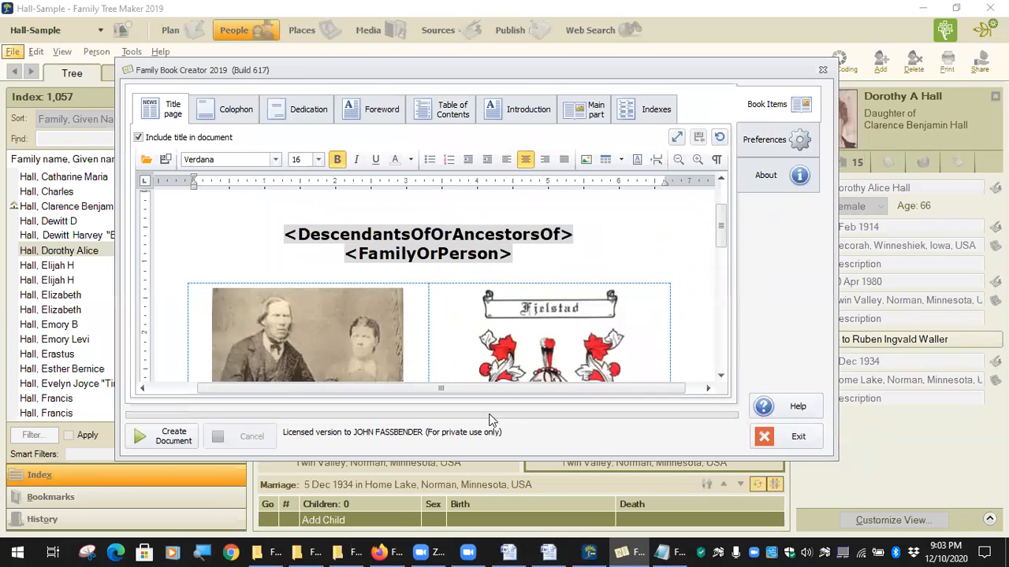
{"action": "left_click", "coordinate": [213, 109]}
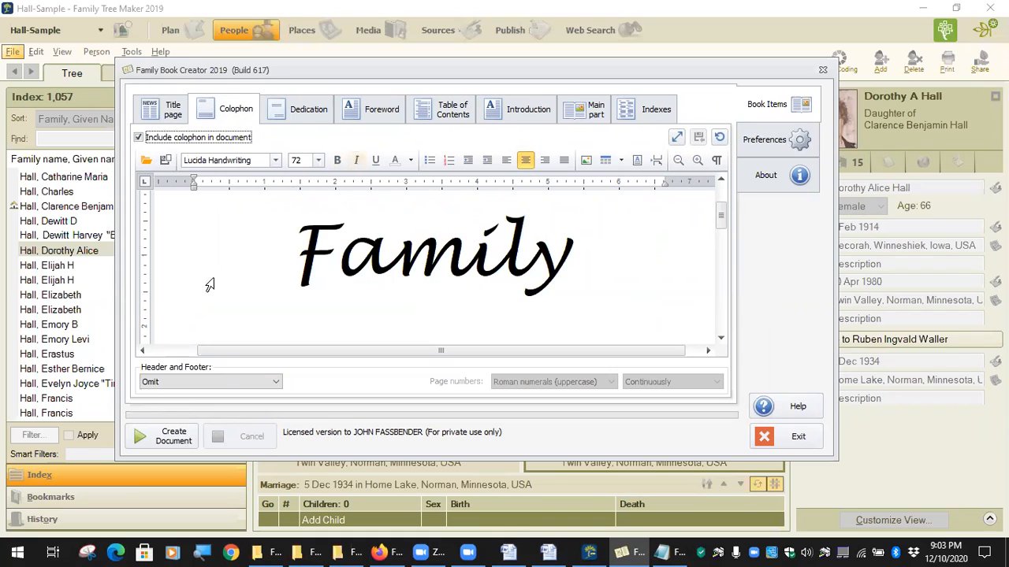
{"action": "left_click", "coordinate": [172, 113]}
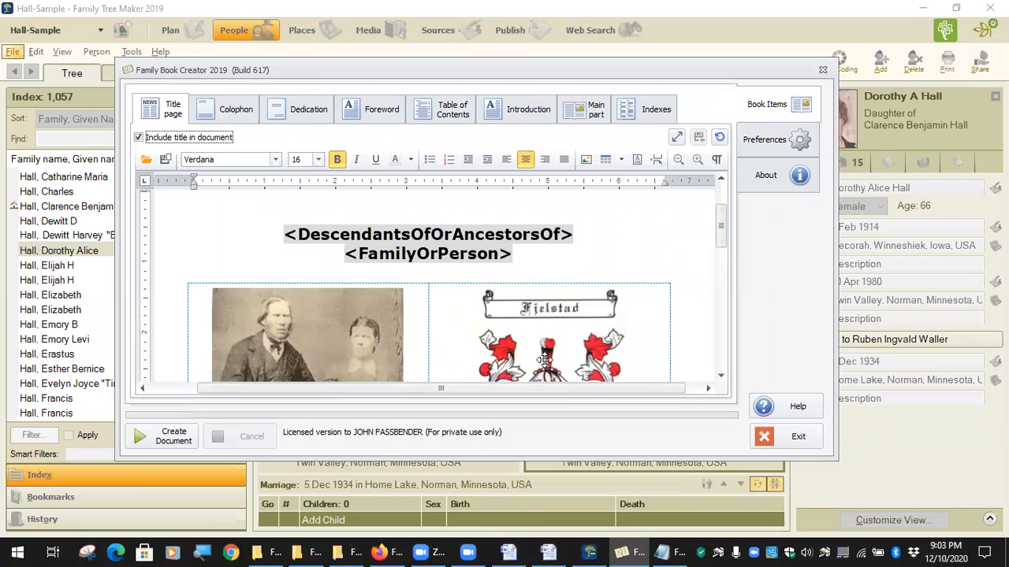
{"action": "left_click", "coordinate": [595, 307]}
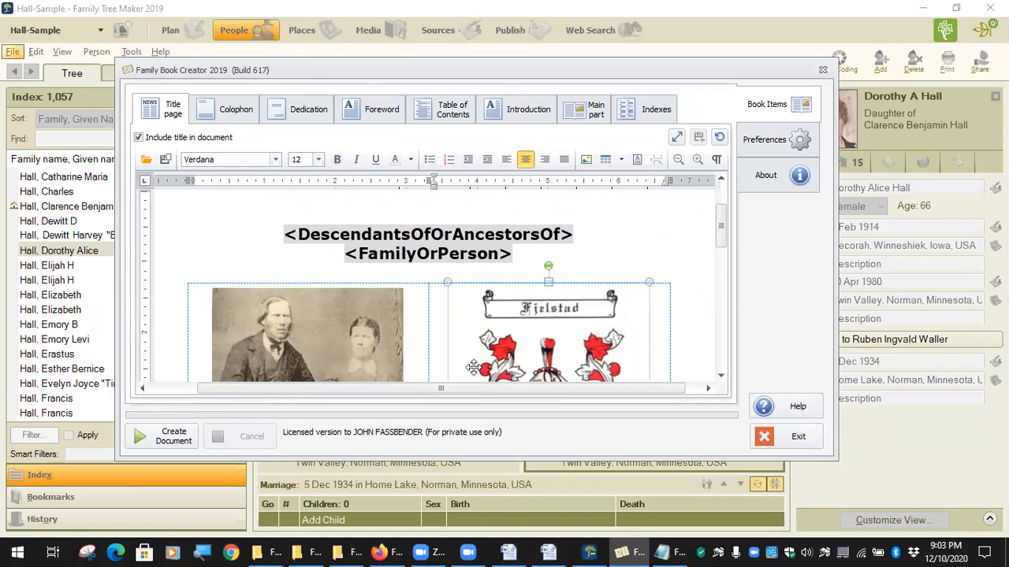
{"action": "left_click", "coordinate": [371, 344]}
{"action": "scroll", "coordinate": [371, 344], "scroll_direction": "down", "scroll_amount": 10}
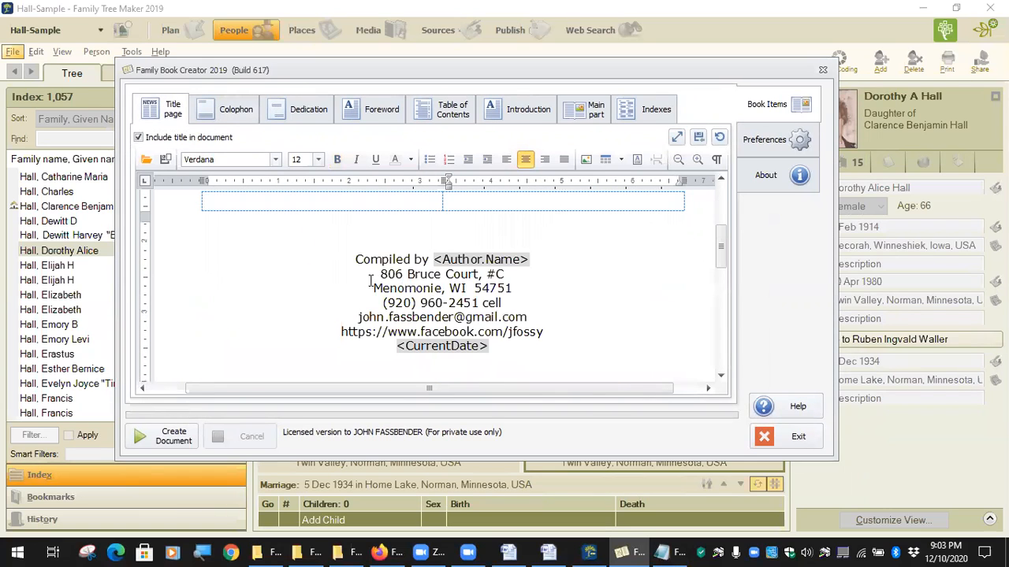
{"action": "left_click_drag", "start_coordinate": [372, 276], "coordinate": [524, 323]}
{"action": "key", "text": "Delete"}
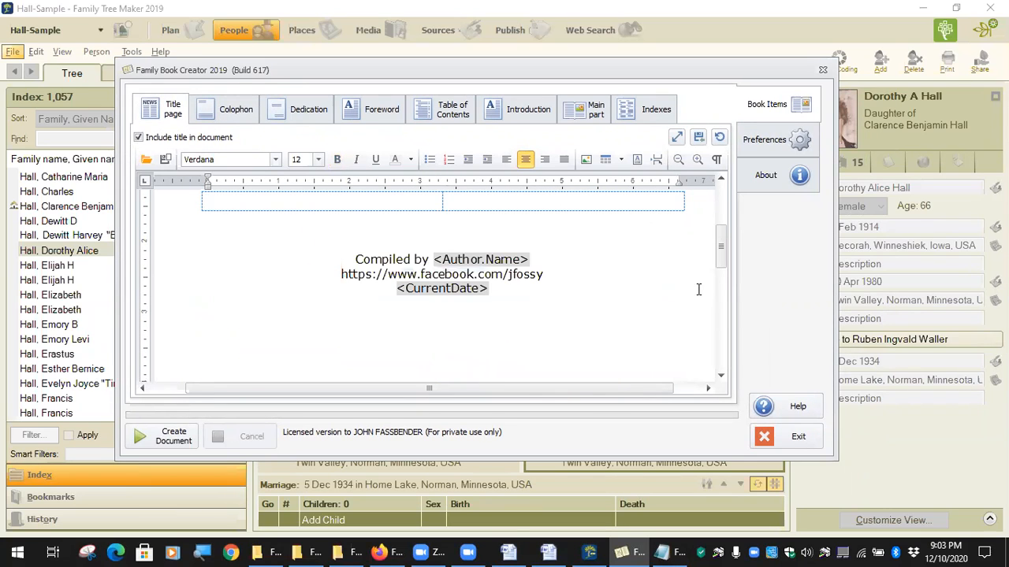
{"action": "scroll", "coordinate": [568, 249], "scroll_direction": "up", "scroll_amount": 8}
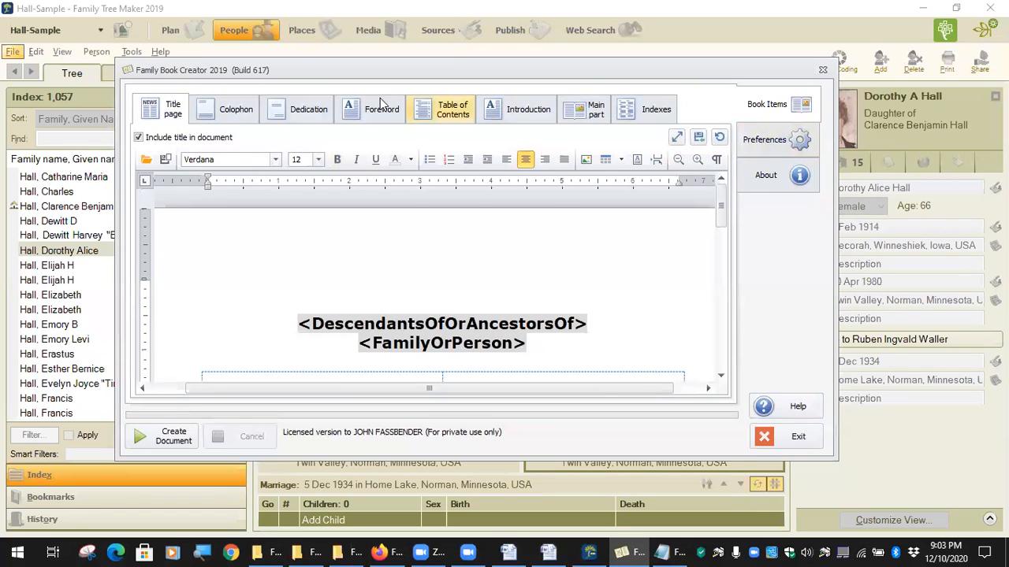
{"action": "left_click", "coordinate": [219, 110]}
Reload the New Master.bcs settings from the Genealogy > FBC folder.
{"action": "left_click", "coordinate": [776, 139]}
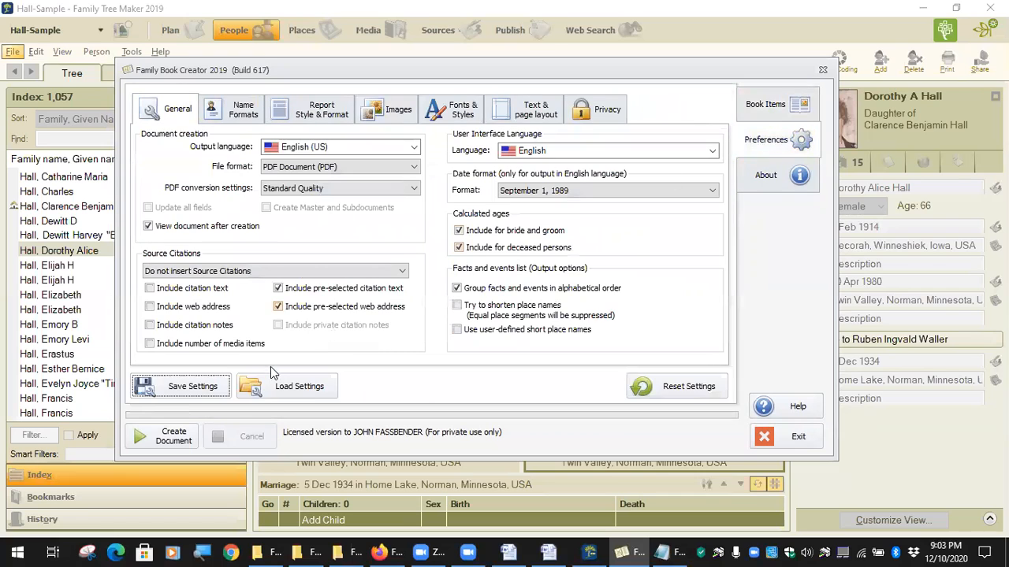
{"action": "left_click", "coordinate": [309, 386]}
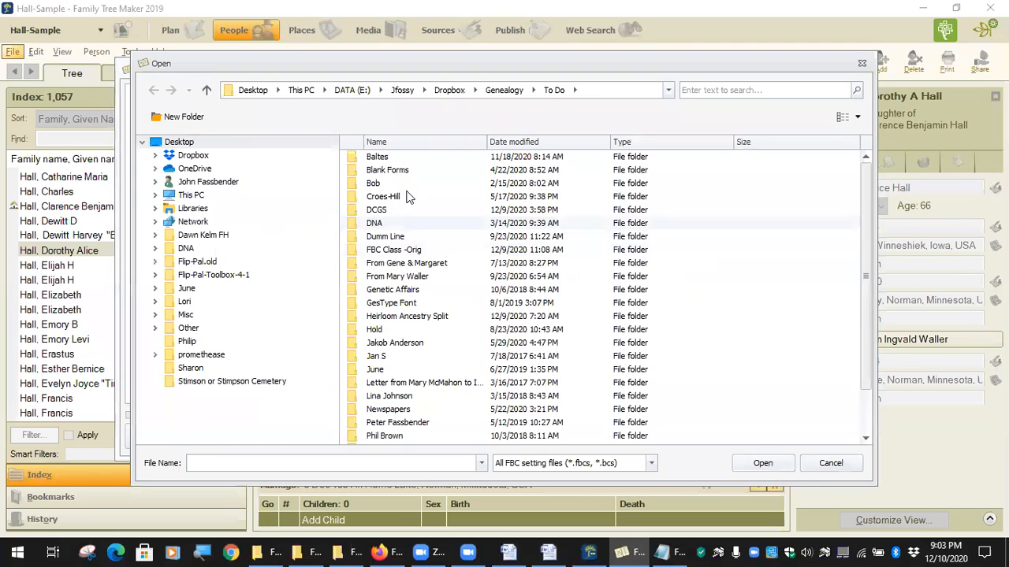
{"action": "left_click", "coordinate": [513, 91]}
{"action": "double_click", "coordinate": [386, 196]}
{"action": "left_click", "coordinate": [397, 223]}
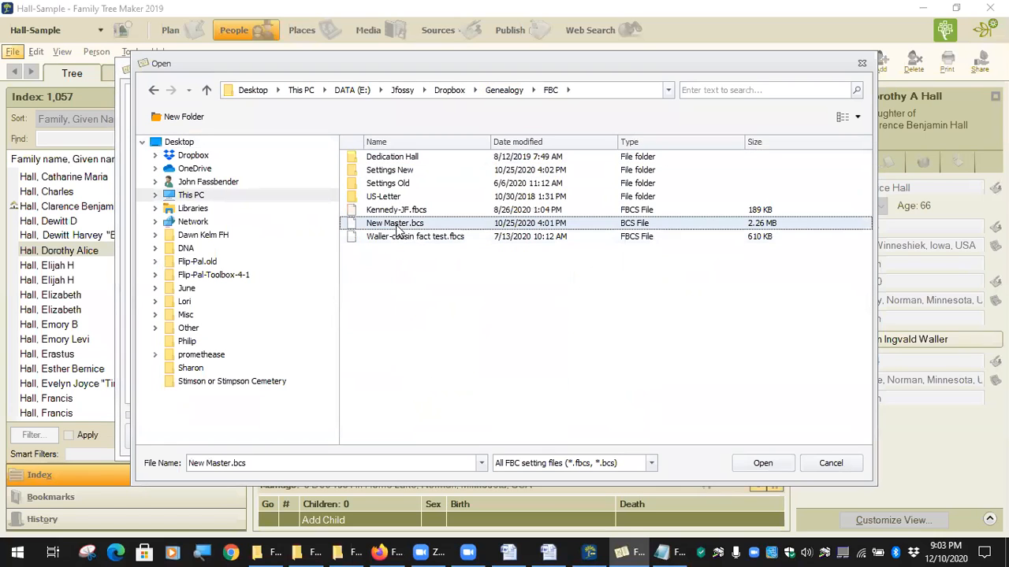
{"action": "left_click", "coordinate": [764, 464]}
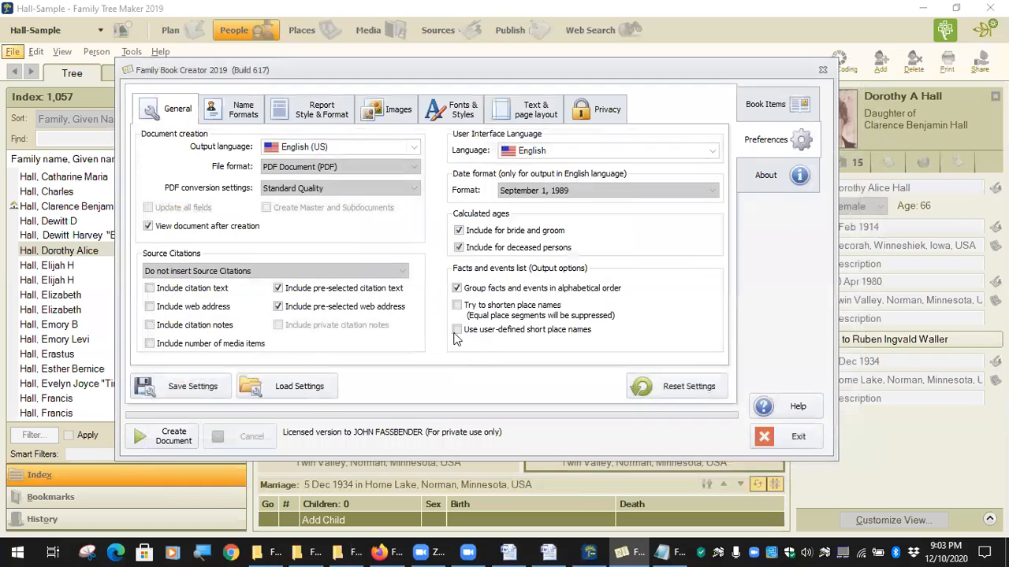
Review the title page showing the placeholders above the photo and Fjelstad crest.
{"action": "left_click", "coordinate": [763, 116]}
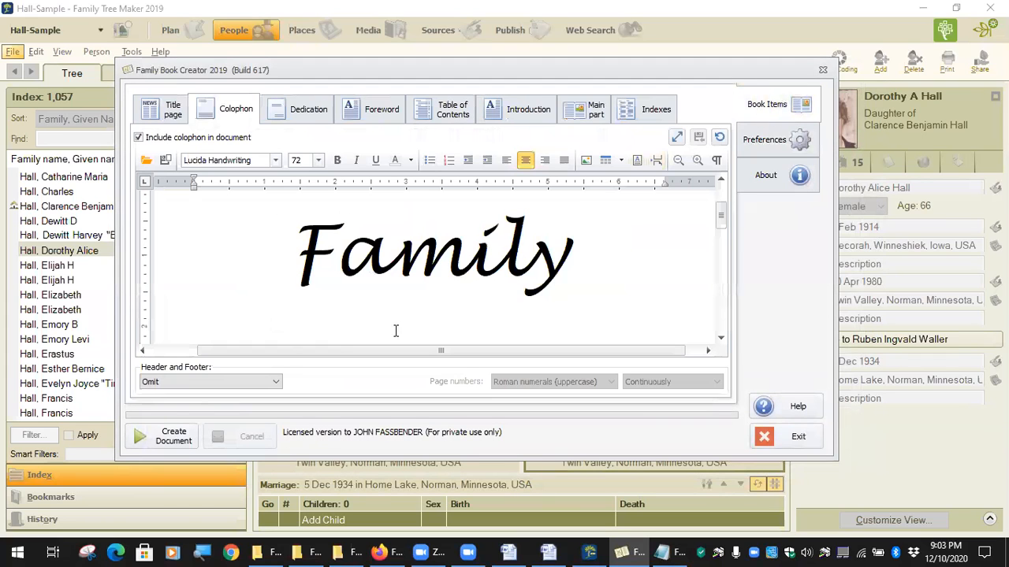
{"action": "scroll", "coordinate": [377, 255], "scroll_direction": "down", "scroll_amount": 5}
{"action": "scroll", "coordinate": [378, 255], "scroll_direction": "up", "scroll_amount": 5}
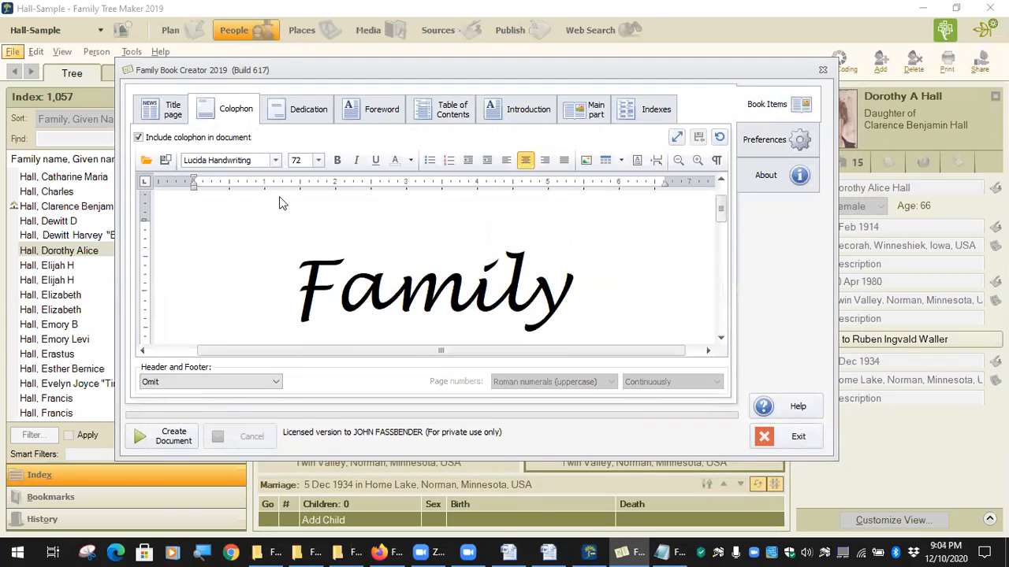
{"action": "left_click", "coordinate": [172, 109]}
{"action": "scroll", "coordinate": [499, 319], "scroll_direction": "down", "scroll_amount": 3}
{"action": "scroll", "coordinate": [499, 319], "scroll_direction": "down", "scroll_amount": 2}
{"action": "scroll", "coordinate": [497, 327], "scroll_direction": "up", "scroll_amount": 6}
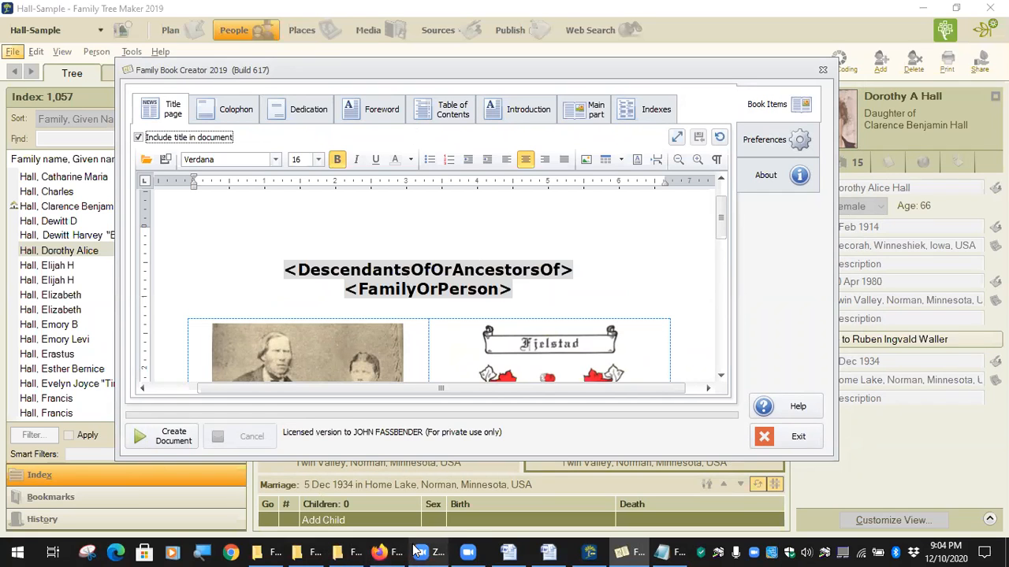
Go to familybookcreator.com via the 'familybook' suggestion and open Support > Change History.
{"action": "left_click", "coordinate": [387, 550]}
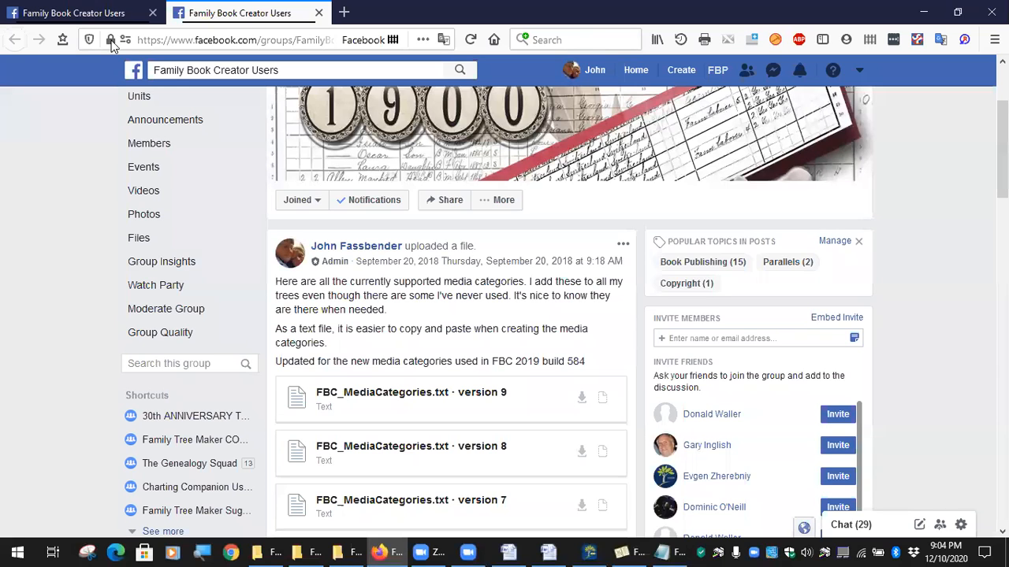
{"action": "left_click", "coordinate": [259, 39]}
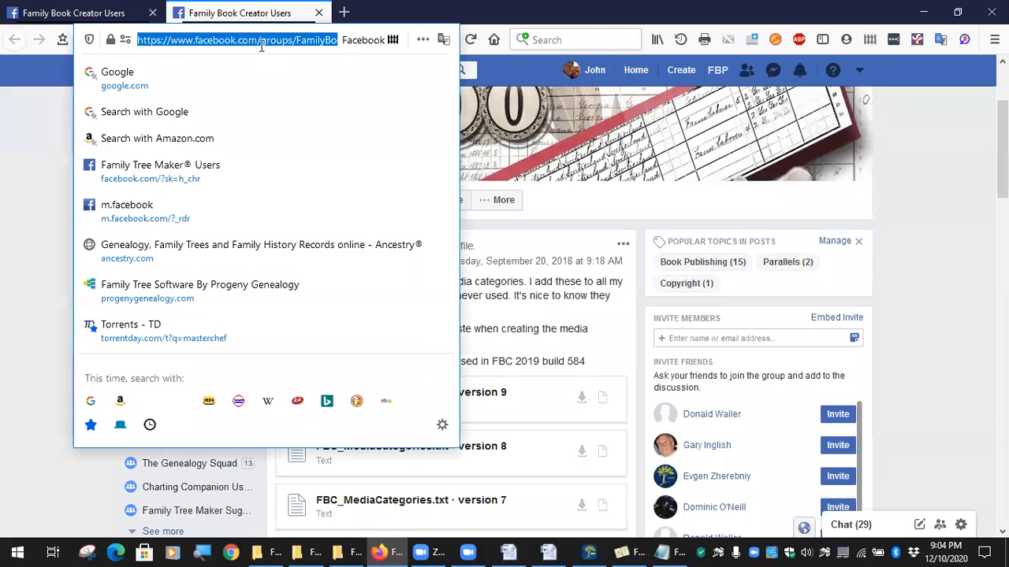
{"action": "type", "text": "famil"}
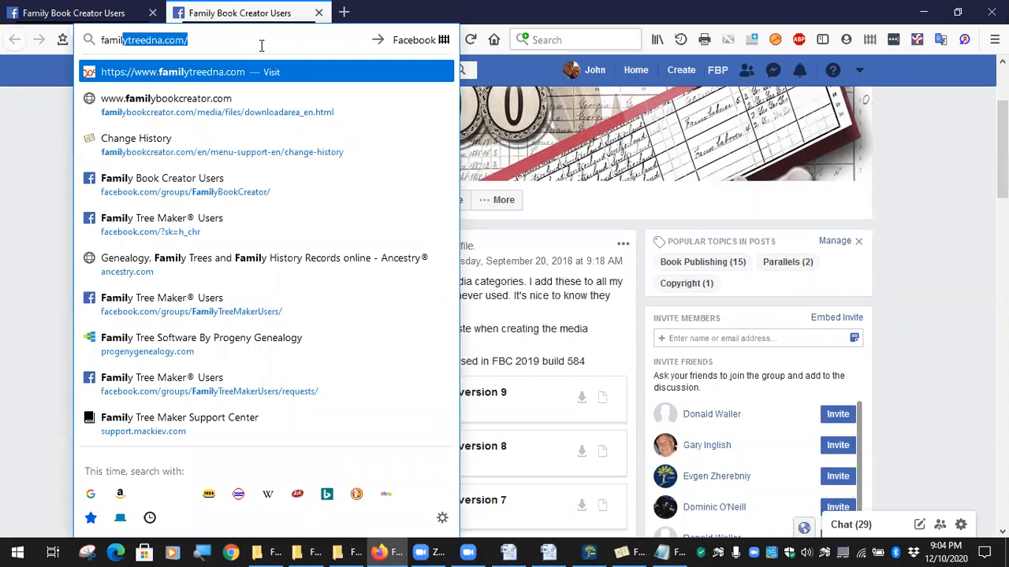
{"action": "type", "text": "ybook"}
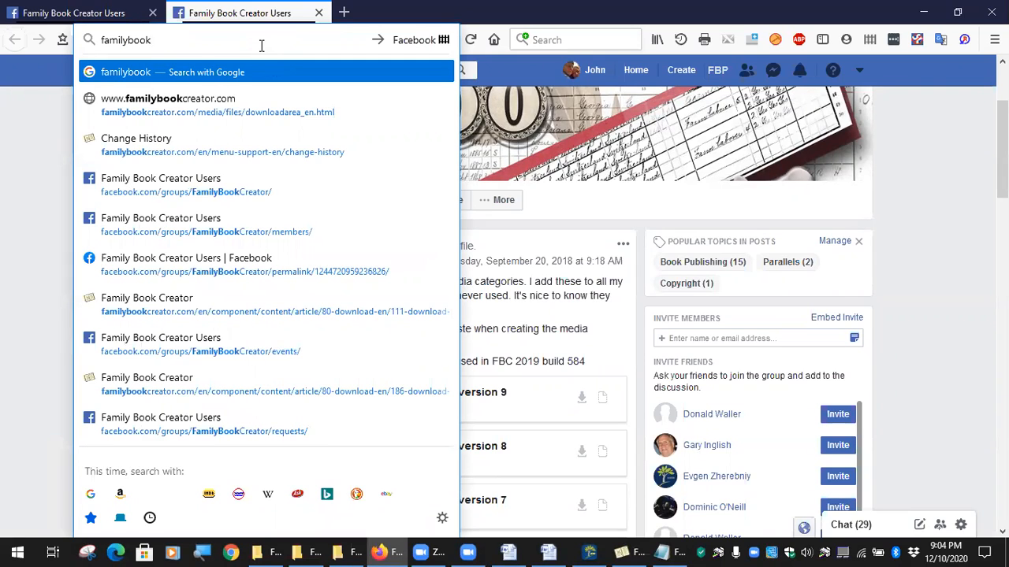
{"action": "key", "text": "Down"}
{"action": "key", "text": "Return"}
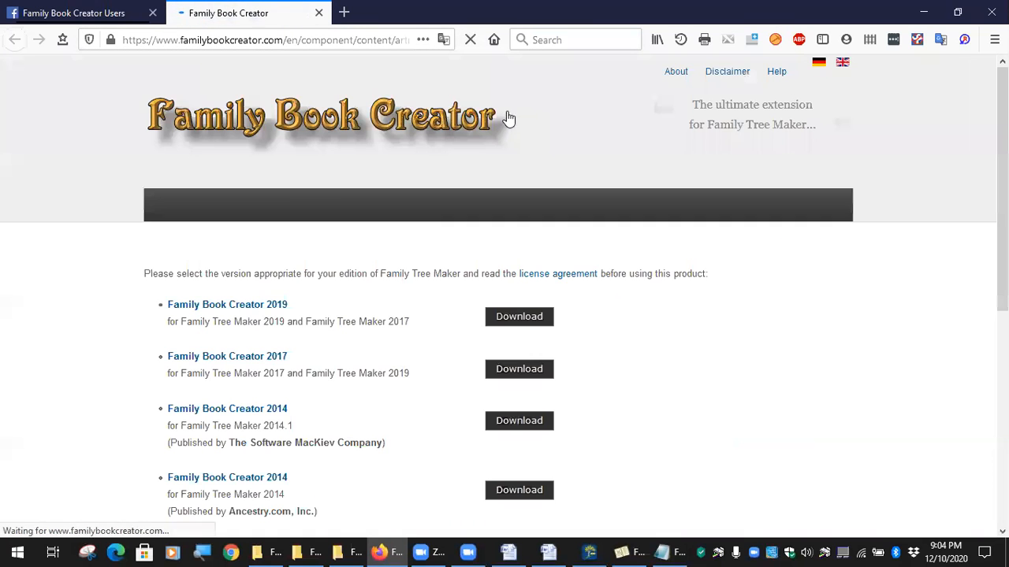
{"action": "mouse_move", "coordinate": [454, 203]}
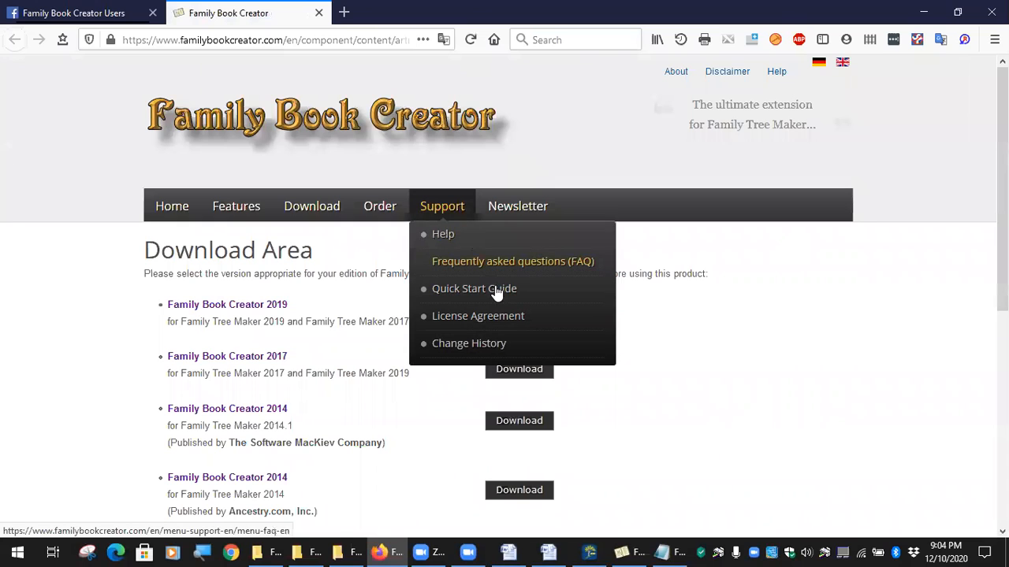
{"action": "left_click", "coordinate": [477, 350]}
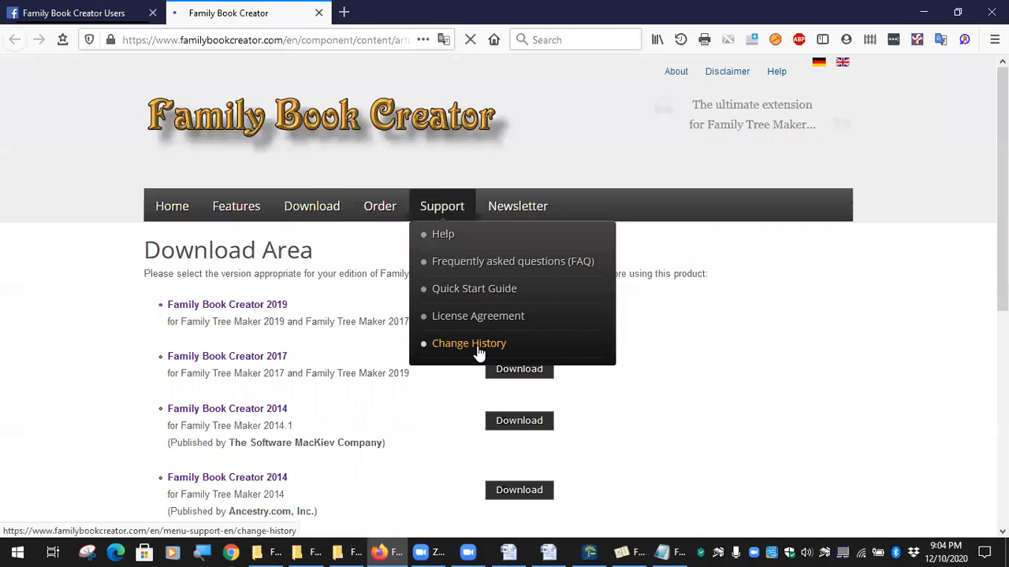
{"action": "scroll", "coordinate": [469, 282], "scroll_direction": "down", "scroll_amount": 5}
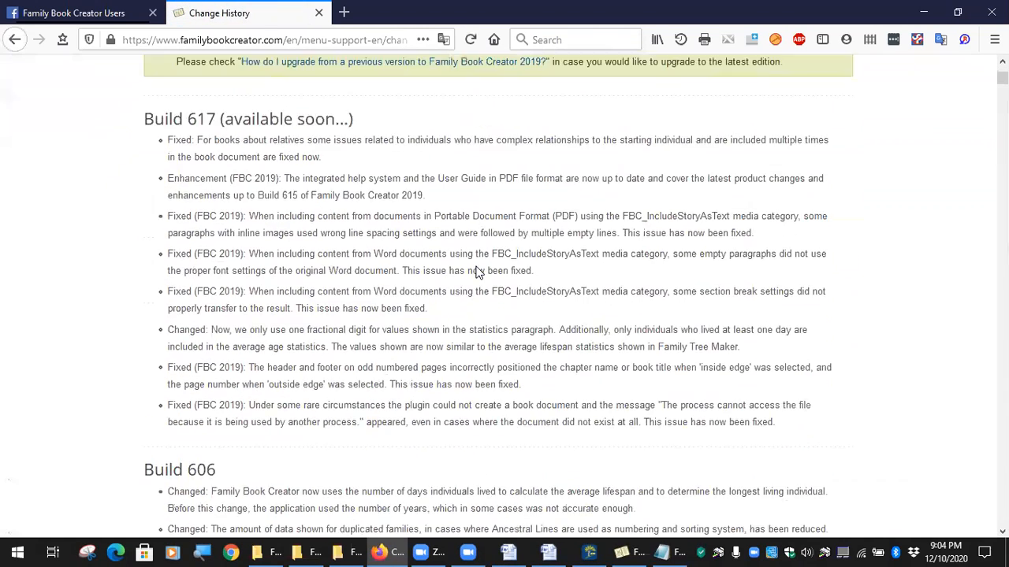
{"action": "scroll", "coordinate": [469, 282], "scroll_direction": "up", "scroll_amount": 1}
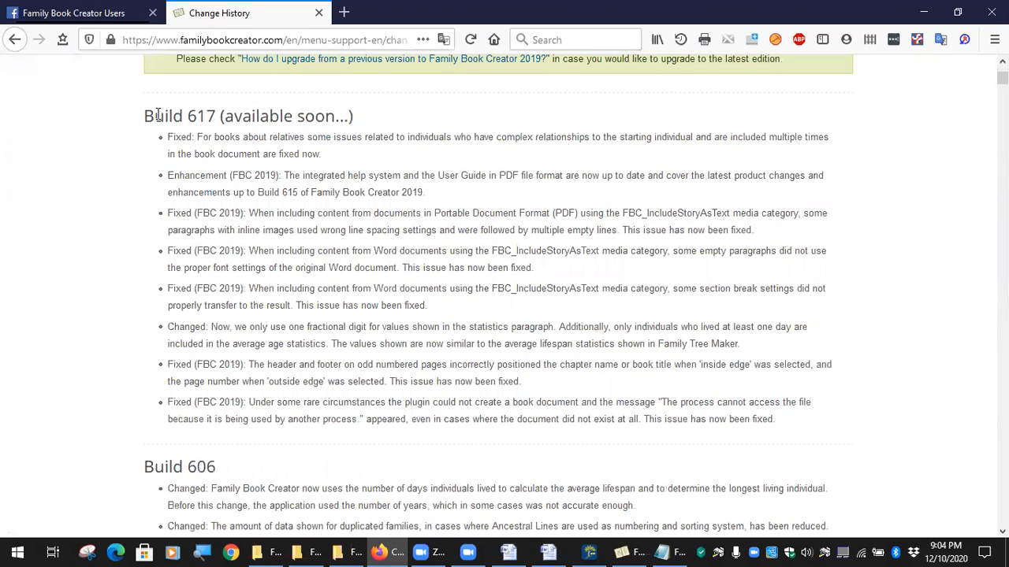
{"action": "left_click_drag", "start_coordinate": [154, 116], "coordinate": [365, 138]}
{"action": "left_click", "coordinate": [365, 139]}
{"action": "left_click_drag", "start_coordinate": [168, 135], "coordinate": [434, 419]}
{"action": "left_click", "coordinate": [162, 316]}
{"action": "left_click_drag", "start_coordinate": [195, 137], "coordinate": [330, 163]}
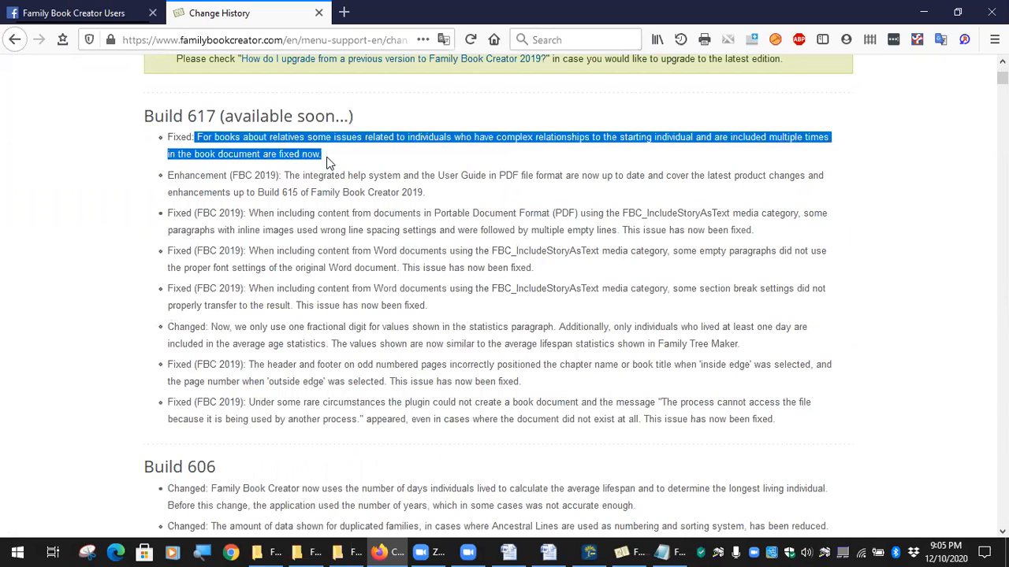
{"action": "left_click", "coordinate": [399, 162]}
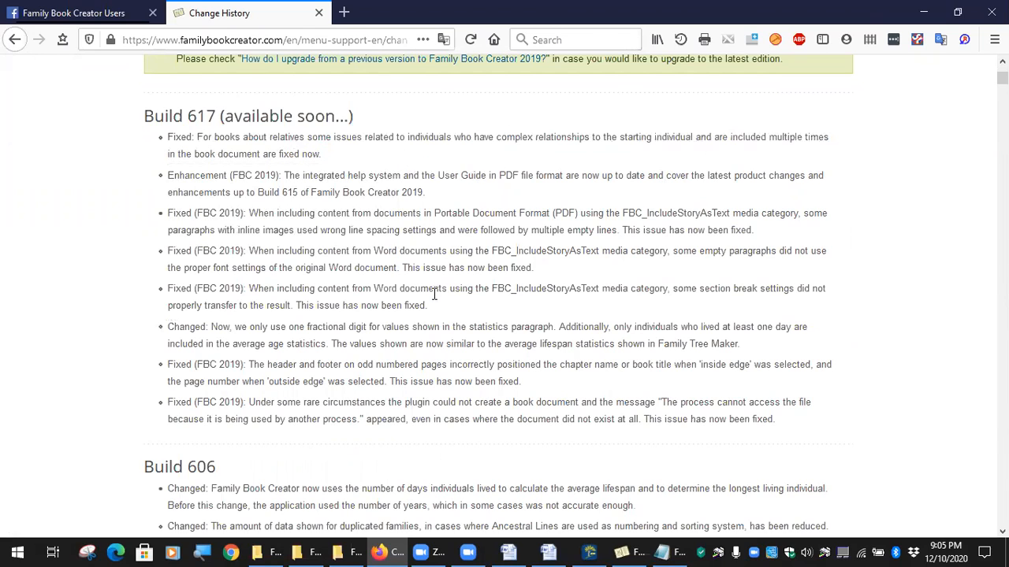
{"action": "scroll", "coordinate": [435, 296], "scroll_direction": "down", "scroll_amount": 3}
{"action": "scroll", "coordinate": [431, 301], "scroll_direction": "up", "scroll_amount": 3}
{"action": "scroll", "coordinate": [311, 320], "scroll_direction": "down", "scroll_amount": 10}
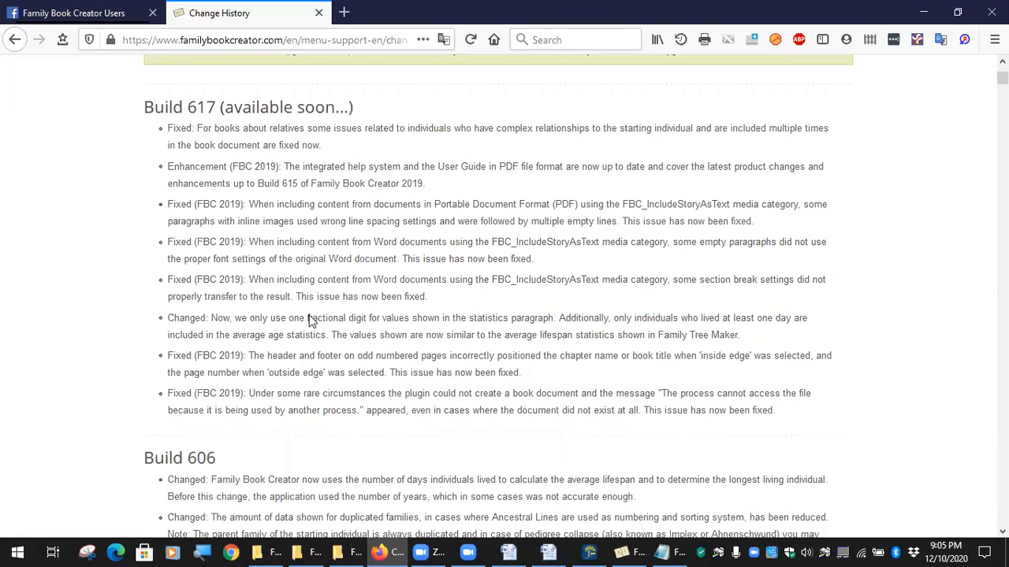
{"action": "scroll", "coordinate": [387, 257], "scroll_direction": "up", "scroll_amount": 6}
{"action": "scroll", "coordinate": [385, 255], "scroll_direction": "up", "scroll_amount": 4}
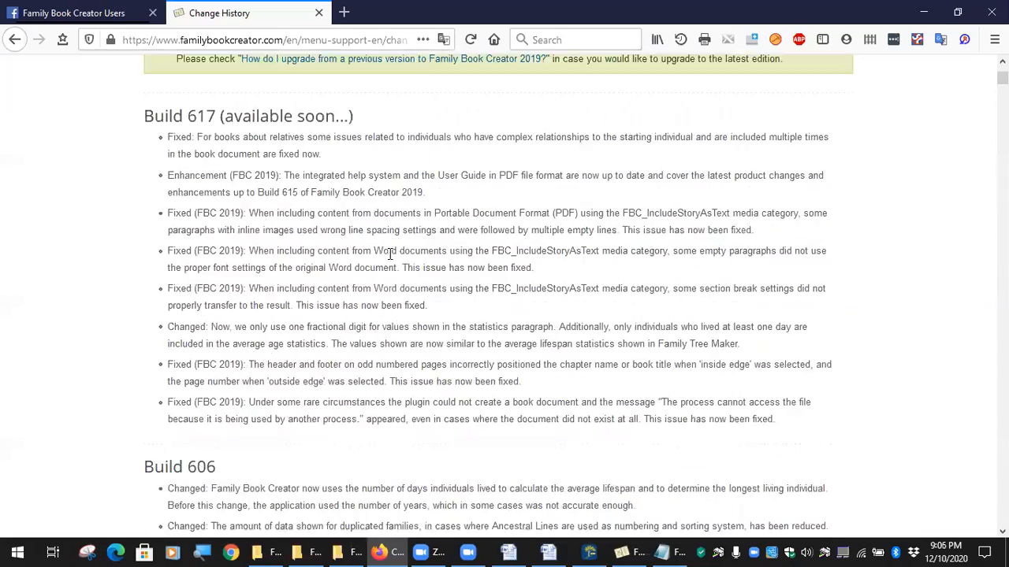
{"action": "scroll", "coordinate": [260, 146], "scroll_direction": "down", "scroll_amount": 5}
{"action": "scroll", "coordinate": [278, 155], "scroll_direction": "down", "scroll_amount": 4}
{"action": "scroll", "coordinate": [278, 155], "scroll_direction": "down", "scroll_amount": 2}
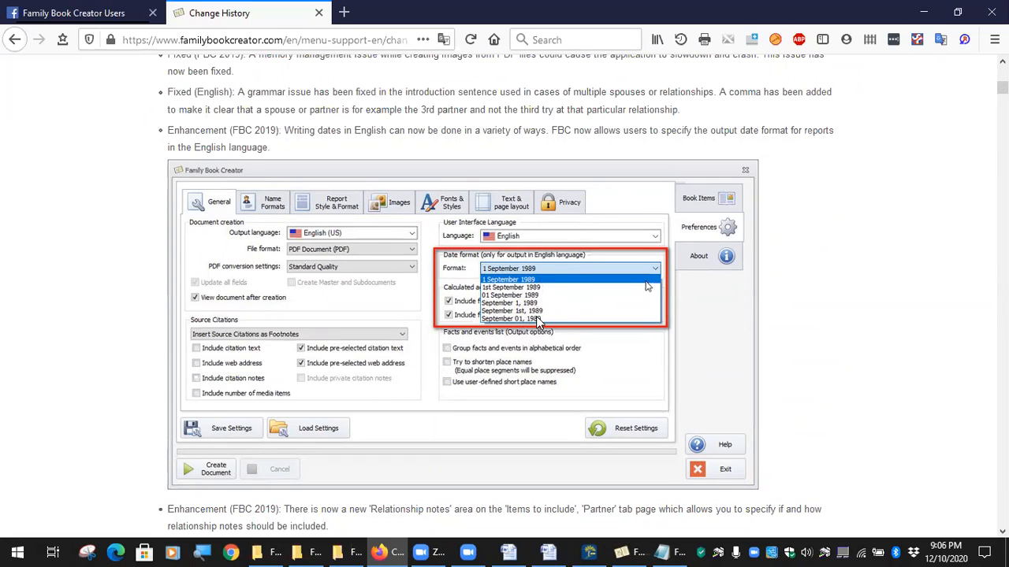
{"action": "scroll", "coordinate": [533, 308], "scroll_direction": "down", "scroll_amount": 5}
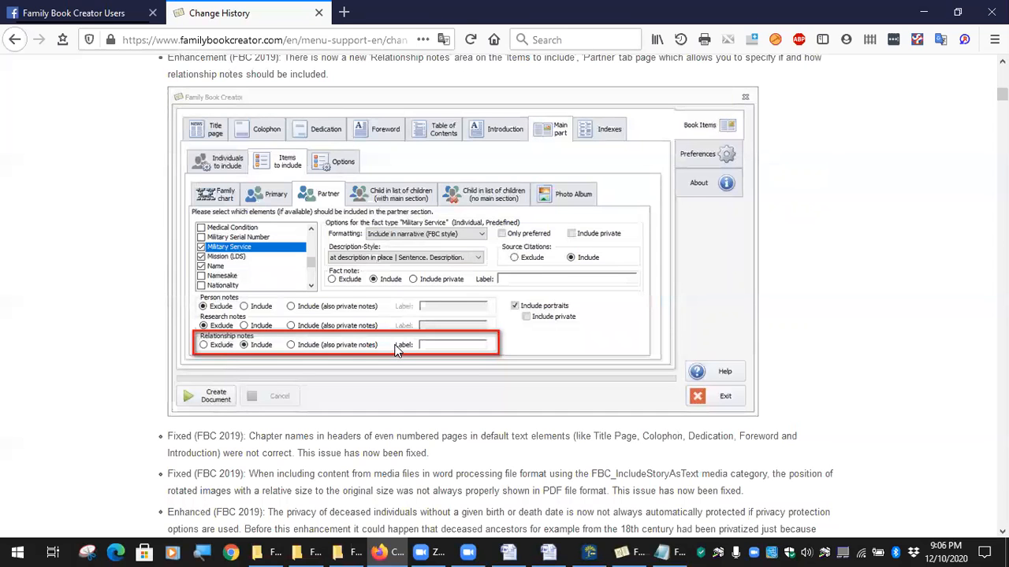
{"action": "scroll", "coordinate": [371, 331], "scroll_direction": "down", "scroll_amount": 4}
{"action": "scroll", "coordinate": [307, 292], "scroll_direction": "up", "scroll_amount": 3}
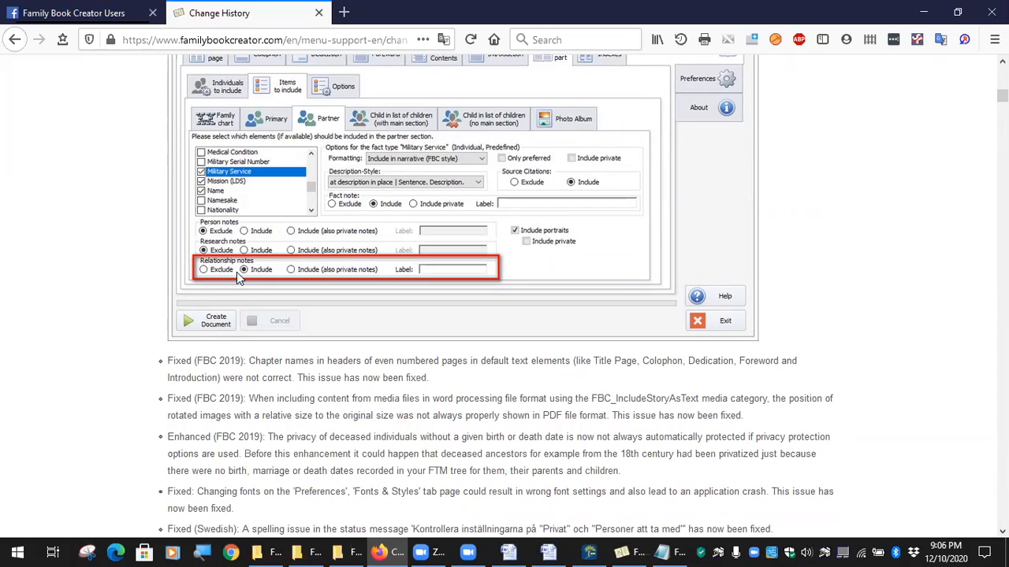
{"action": "scroll", "coordinate": [315, 284], "scroll_direction": "down", "scroll_amount": 15}
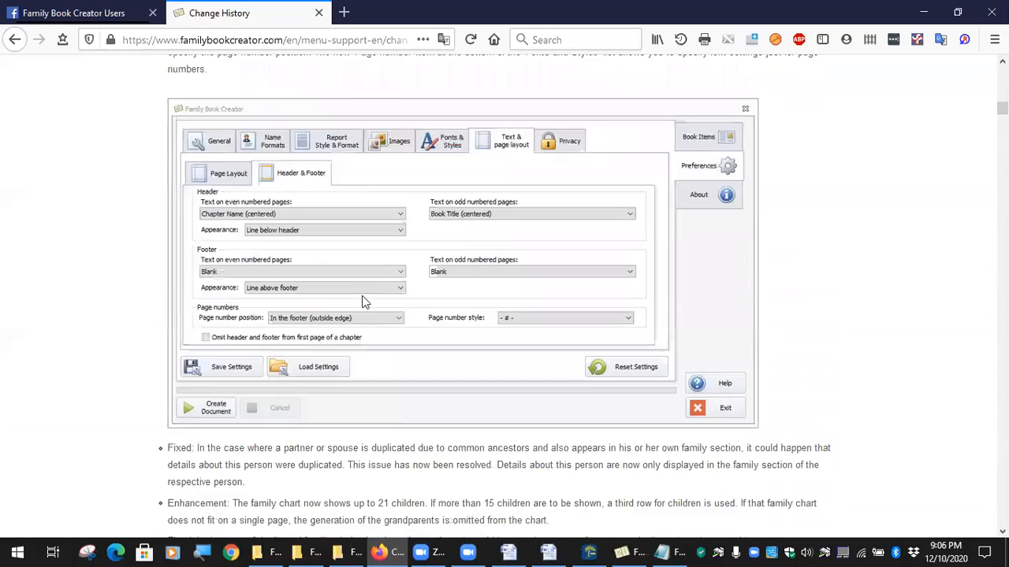
{"action": "scroll", "coordinate": [373, 281], "scroll_direction": "down", "scroll_amount": 1}
{"action": "scroll", "coordinate": [262, 228], "scroll_direction": "up", "scroll_amount": 1}
{"action": "scroll", "coordinate": [403, 268], "scroll_direction": "down", "scroll_amount": 5}
{"action": "scroll", "coordinate": [403, 270], "scroll_direction": "down", "scroll_amount": 10}
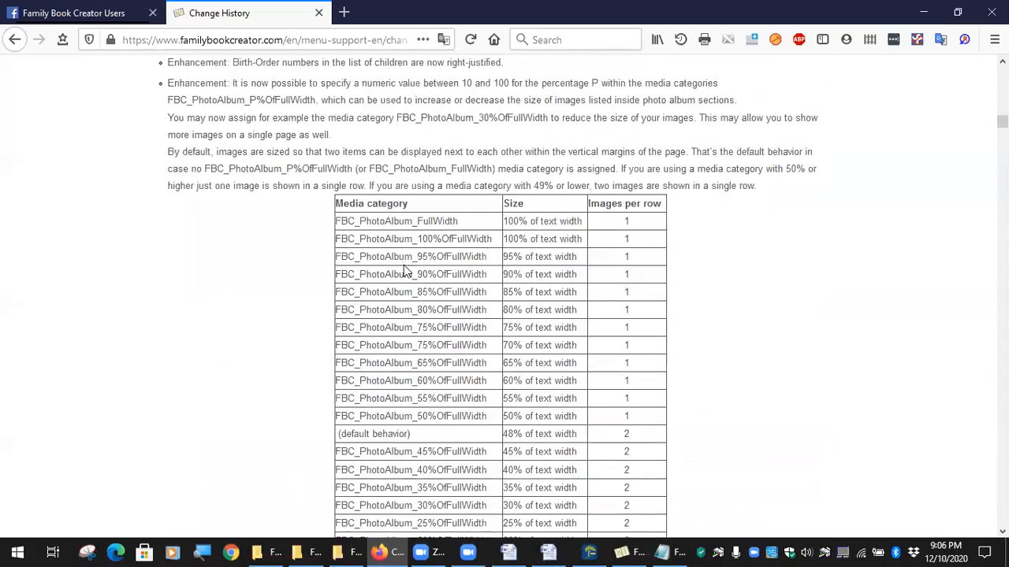
{"action": "scroll", "coordinate": [418, 319], "scroll_direction": "up", "scroll_amount": 1}
{"action": "scroll", "coordinate": [461, 319], "scroll_direction": "down", "scroll_amount": 3}
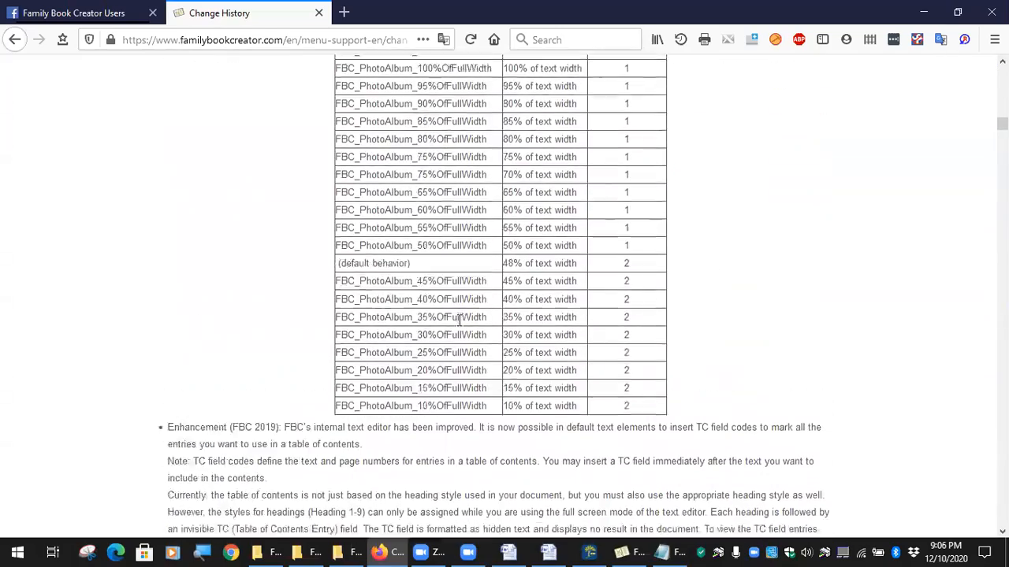
{"action": "scroll", "coordinate": [461, 322], "scroll_direction": "down", "scroll_amount": 4}
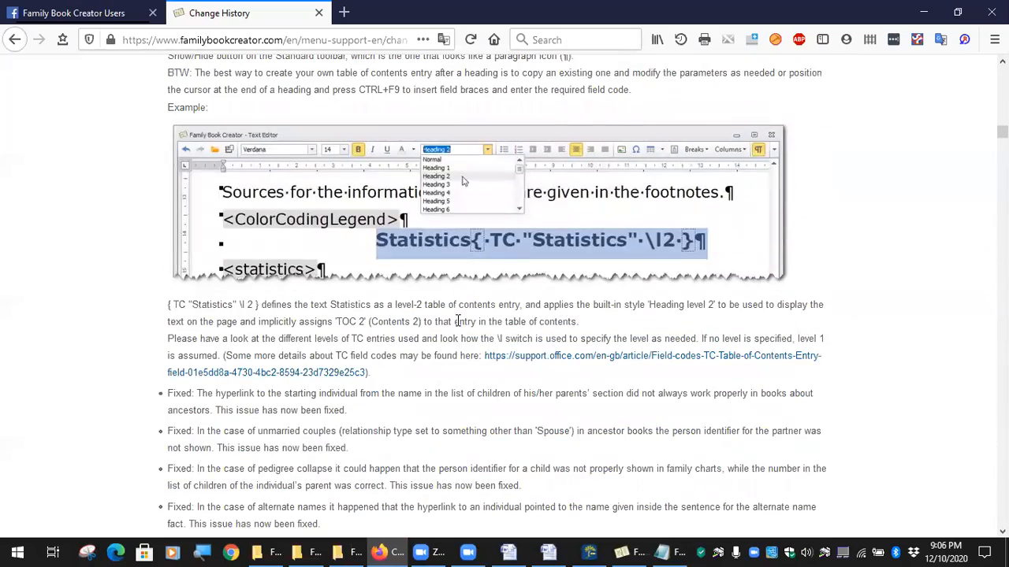
{"action": "scroll", "coordinate": [458, 322], "scroll_direction": "down", "scroll_amount": 6}
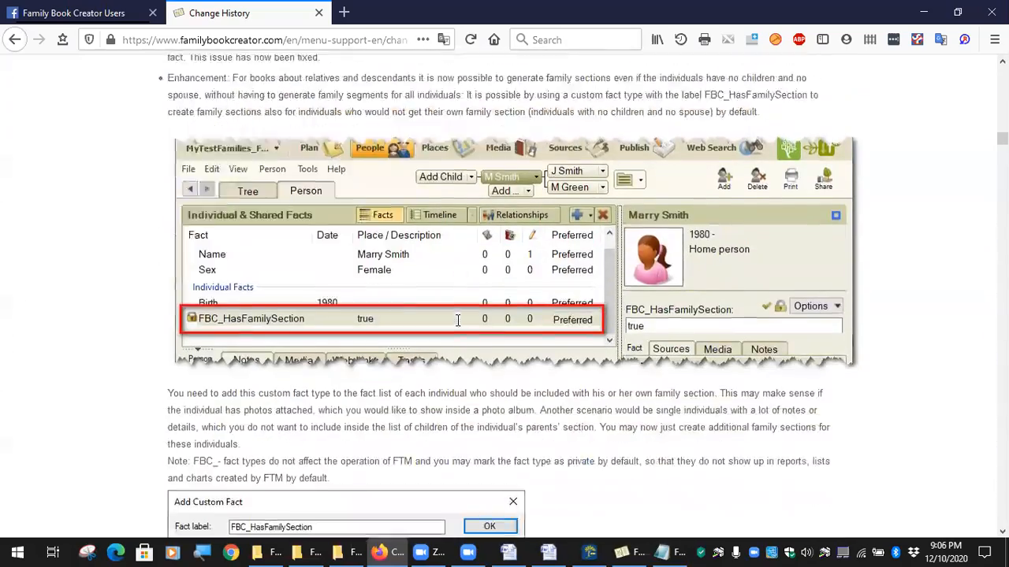
{"action": "scroll", "coordinate": [458, 321], "scroll_direction": "down", "scroll_amount": 4}
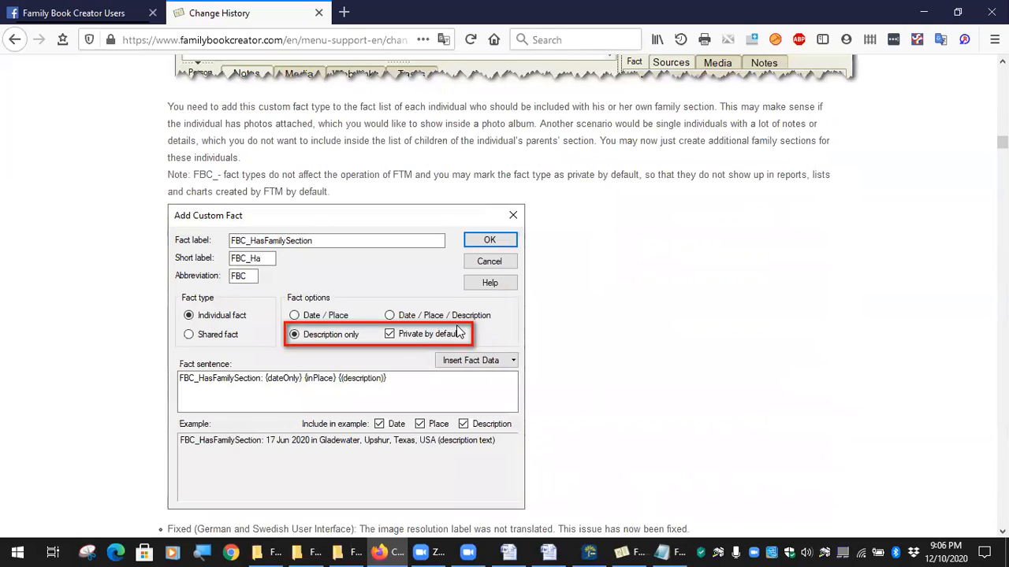
{"action": "scroll", "coordinate": [312, 350], "scroll_direction": "down", "scroll_amount": 8}
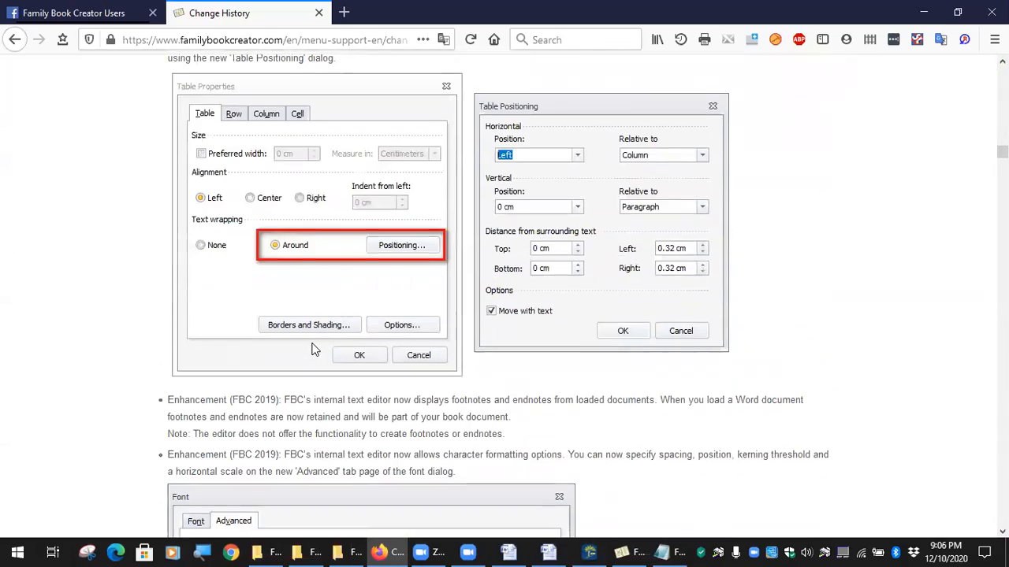
{"action": "scroll", "coordinate": [290, 323], "scroll_direction": "up", "scroll_amount": 12}
{"action": "scroll", "coordinate": [344, 288], "scroll_direction": "up", "scroll_amount": 15}
{"action": "scroll", "coordinate": [725, 210], "scroll_direction": "up", "scroll_amount": 15}
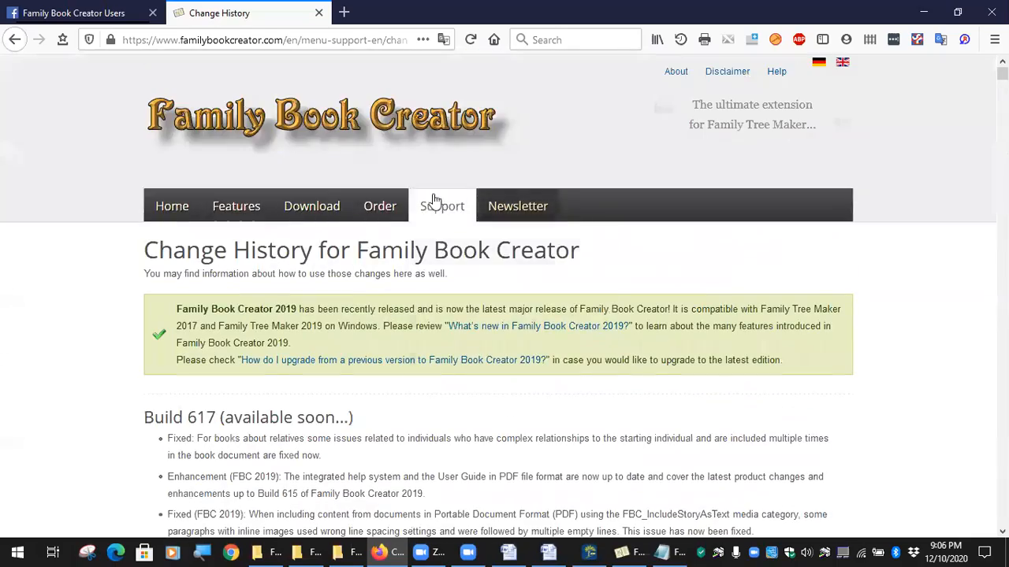
{"action": "mouse_move", "coordinate": [435, 204]}
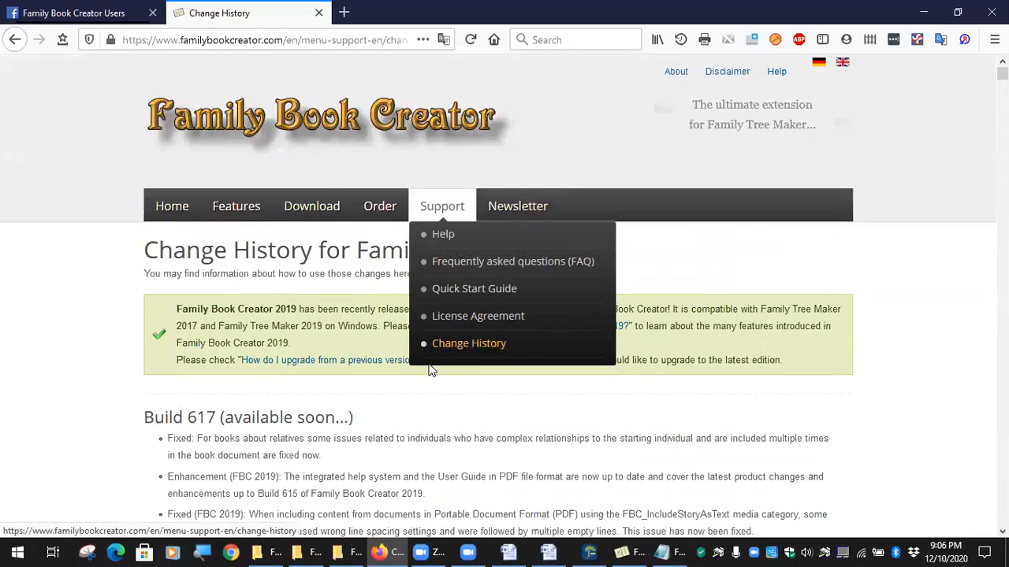
{"action": "scroll", "coordinate": [339, 316], "scroll_direction": "down", "scroll_amount": 3}
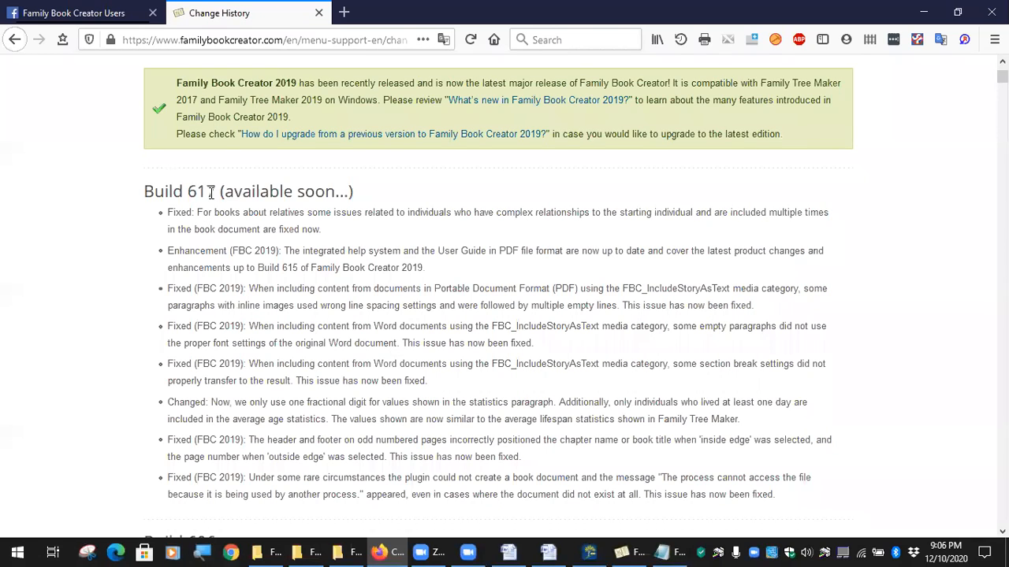
Highlight the build number 617 in the notes, then return to Family Book Creator.
{"action": "left_click_drag", "start_coordinate": [217, 192], "coordinate": [358, 197]}
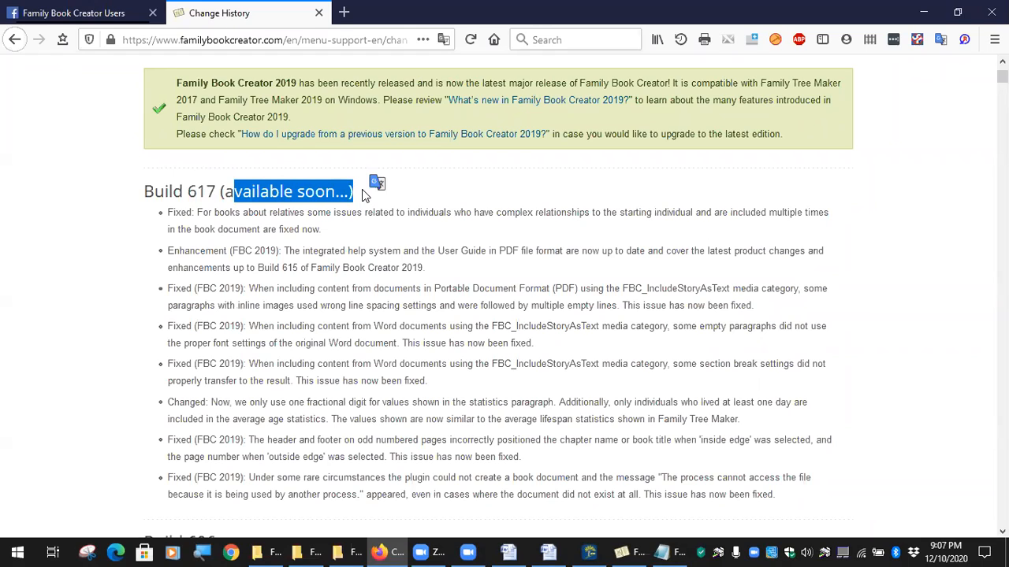
{"action": "left_click", "coordinate": [211, 190]}
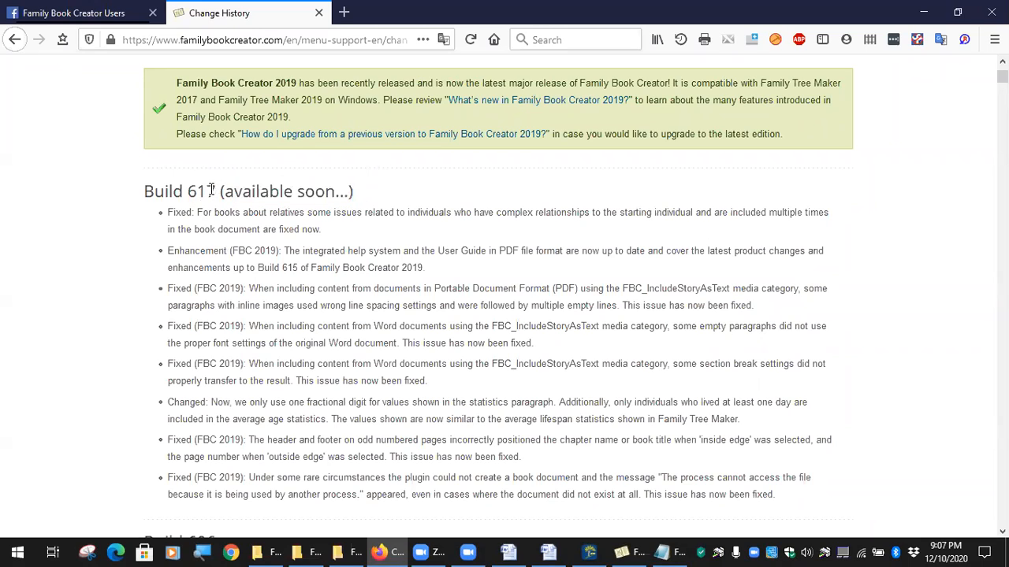
{"action": "left_click_drag", "start_coordinate": [211, 191], "coordinate": [206, 197]}
{"action": "scroll", "coordinate": [399, 324], "scroll_direction": "up", "scroll_amount": 3}
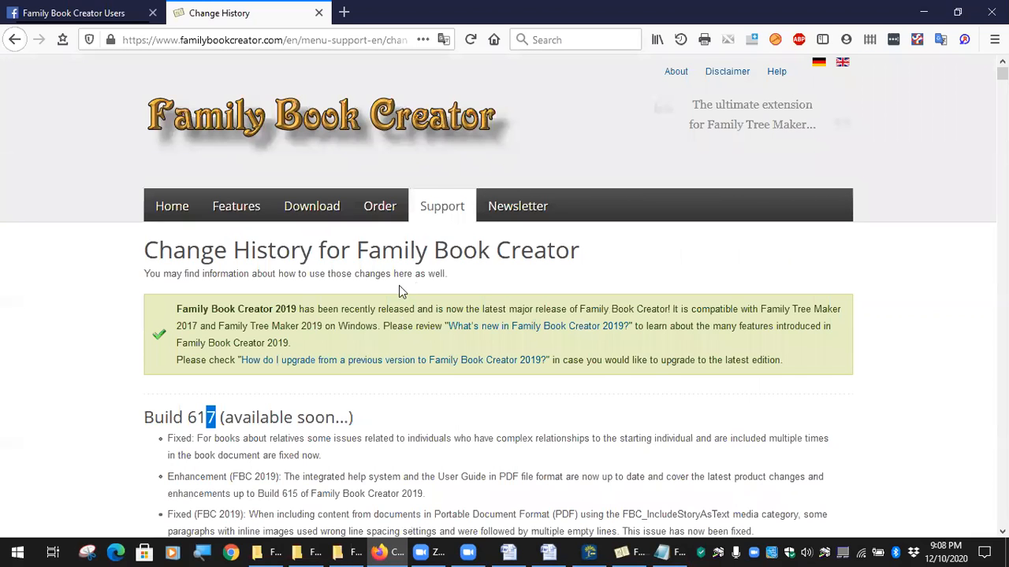
{"action": "left_click", "coordinate": [627, 552]}
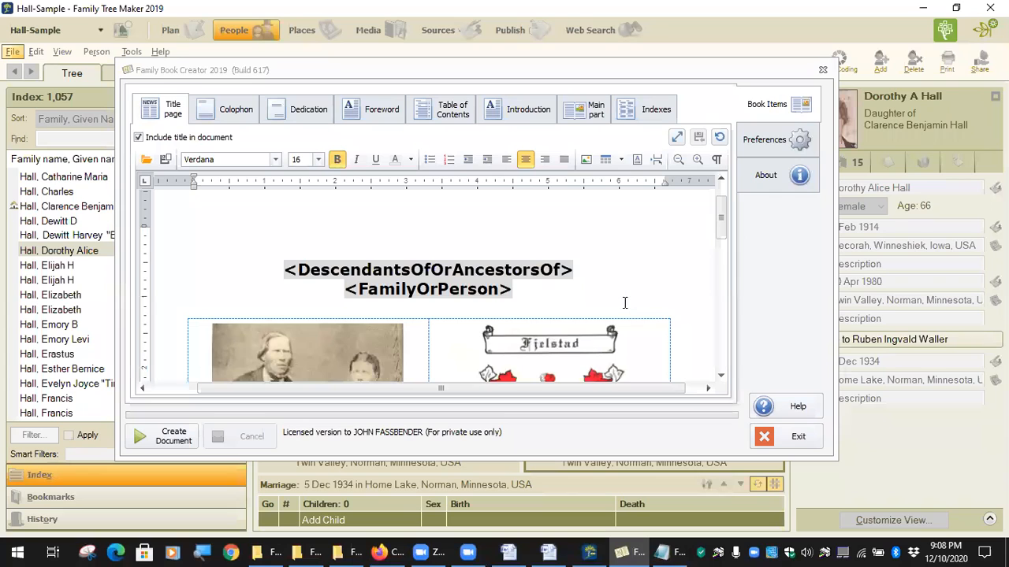
Open Book Items > Main part to view the Primary items-to-include list.
{"action": "scroll", "coordinate": [626, 301], "scroll_direction": "down", "scroll_amount": 3}
{"action": "scroll", "coordinate": [648, 298], "scroll_direction": "up", "scroll_amount": 3}
{"action": "left_click", "coordinate": [769, 142]}
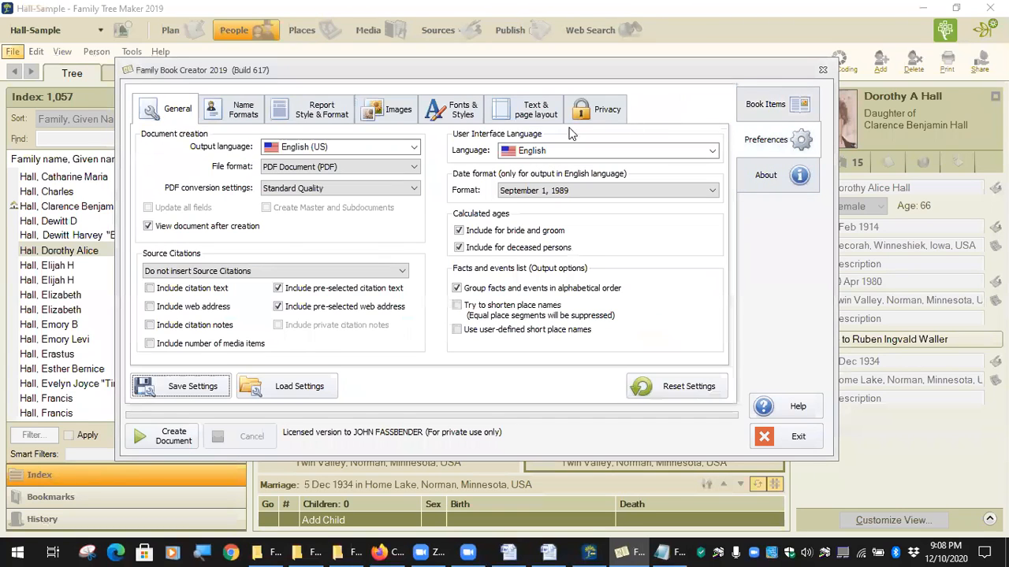
{"action": "left_click", "coordinate": [771, 109]}
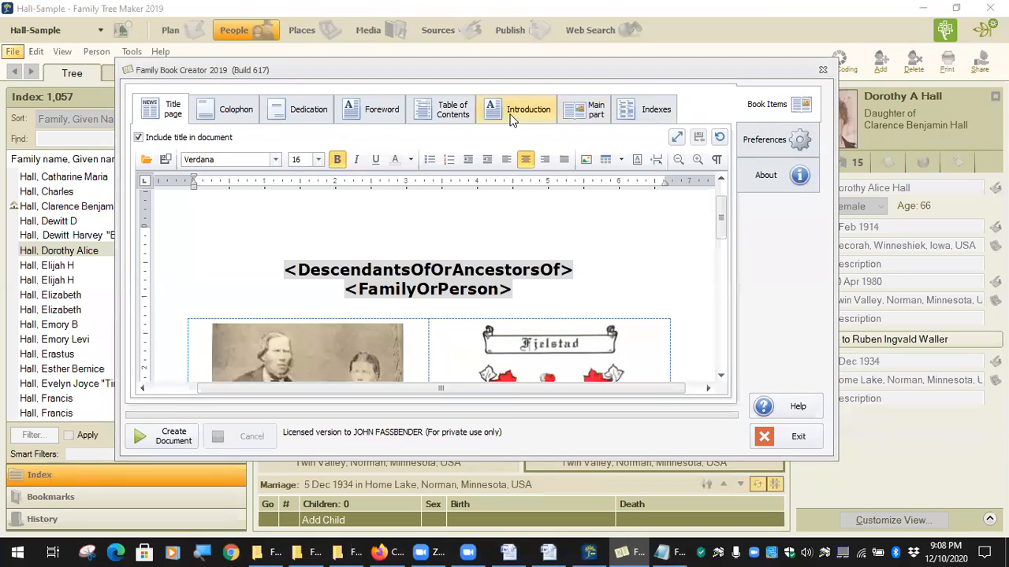
{"action": "left_click", "coordinate": [590, 113]}
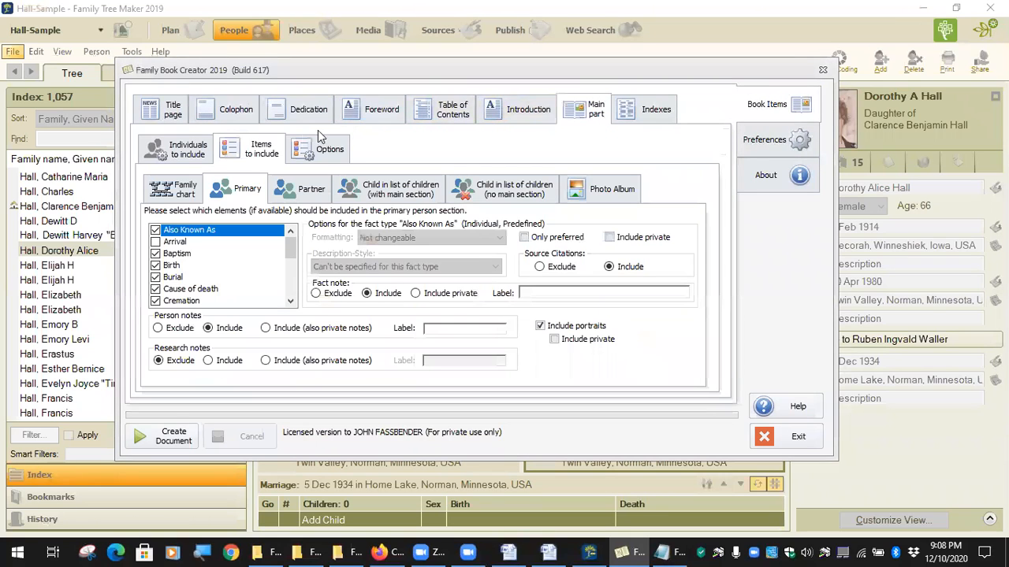
Compare Primary and Partner fact lists: partners exclude Married Name but include Military Service, Name, Occupation.
{"action": "scroll", "coordinate": [217, 264], "scroll_direction": "down", "scroll_amount": 5}
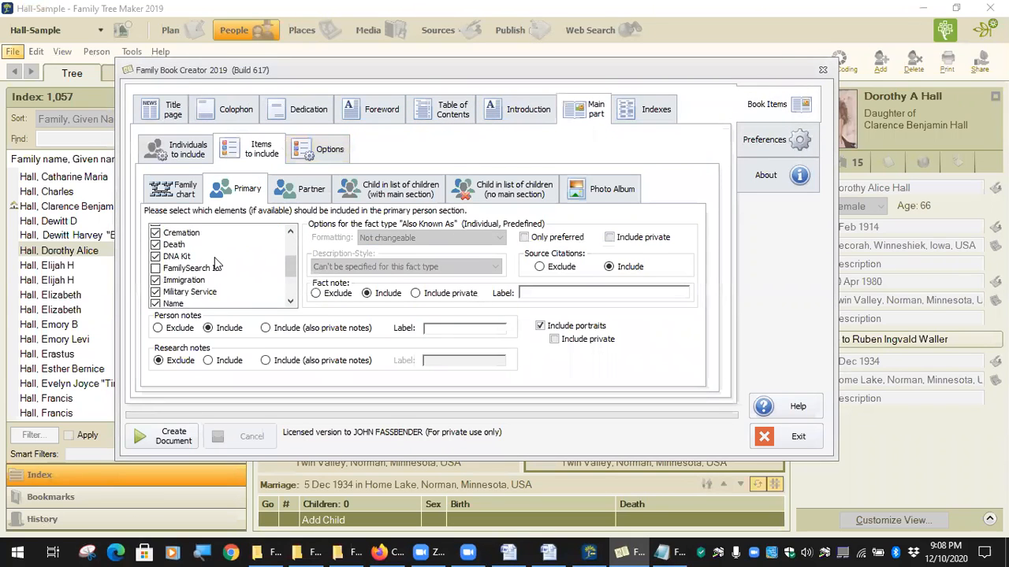
{"action": "scroll", "coordinate": [218, 265], "scroll_direction": "down", "scroll_amount": 1}
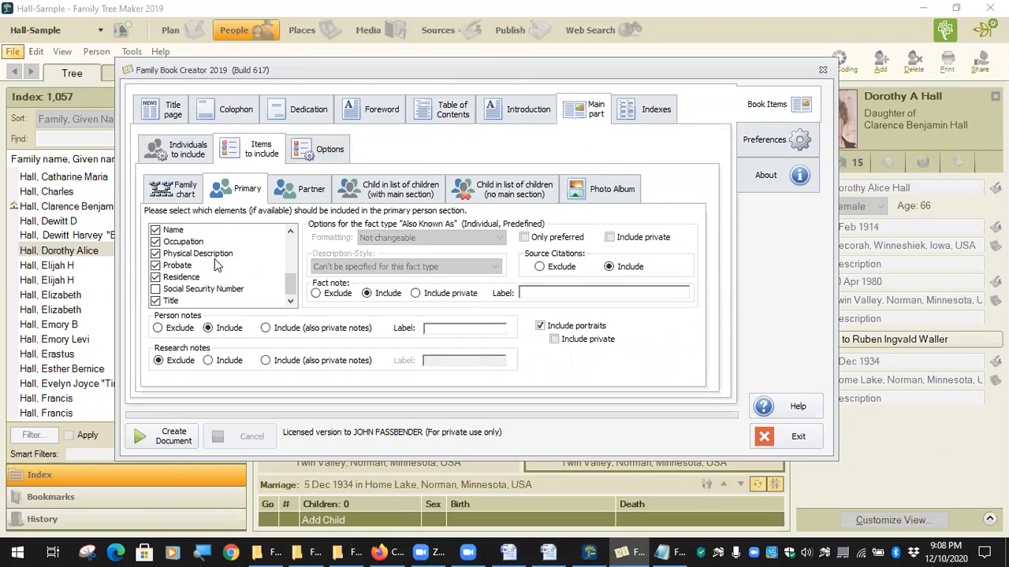
{"action": "scroll", "coordinate": [221, 268], "scroll_direction": "up", "scroll_amount": 6}
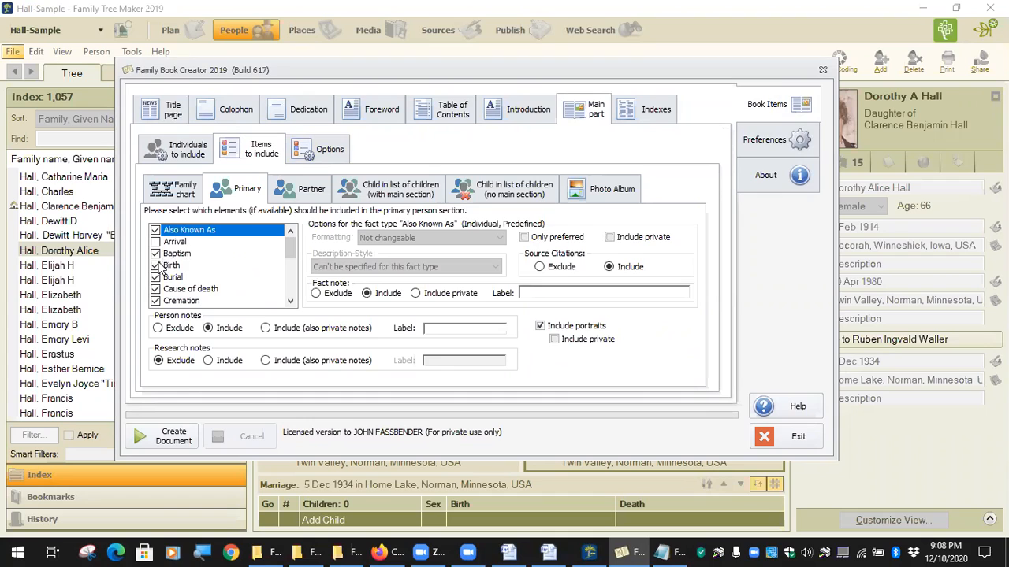
{"action": "left_click", "coordinate": [319, 194]}
{"action": "scroll", "coordinate": [241, 237], "scroll_direction": "down", "scroll_amount": 3}
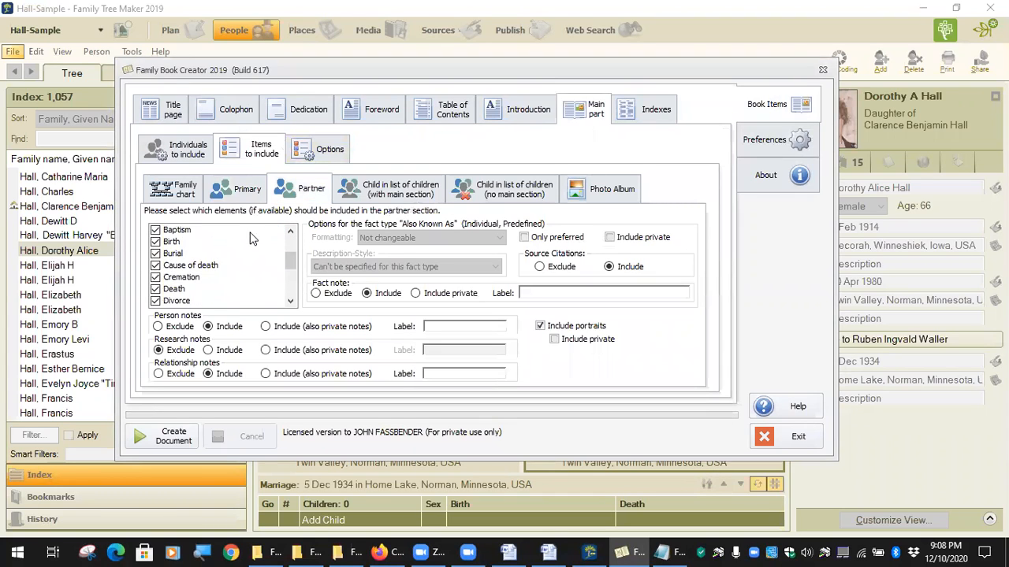
{"action": "scroll", "coordinate": [212, 290], "scroll_direction": "down", "scroll_amount": 3}
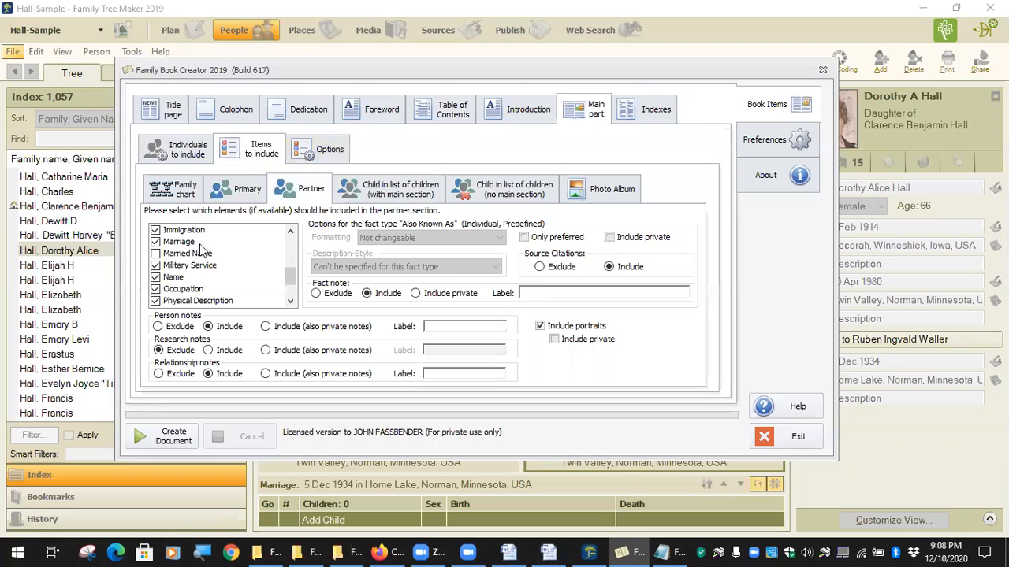
{"action": "left_click", "coordinate": [247, 197]}
{"action": "left_click", "coordinate": [298, 202]}
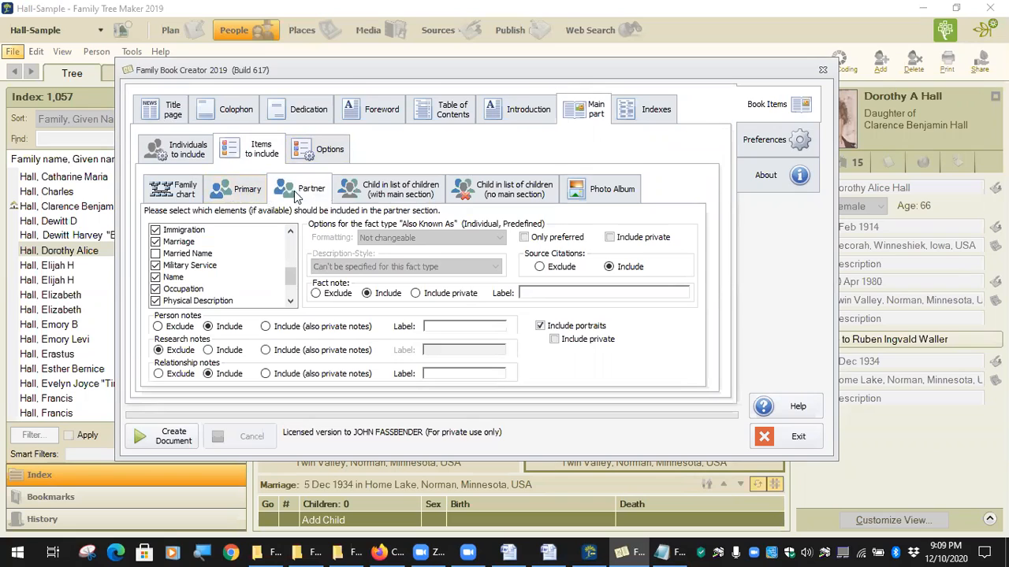
{"action": "left_click", "coordinate": [243, 193]}
{"action": "left_click", "coordinate": [317, 194]}
{"action": "left_click", "coordinate": [511, 551]}
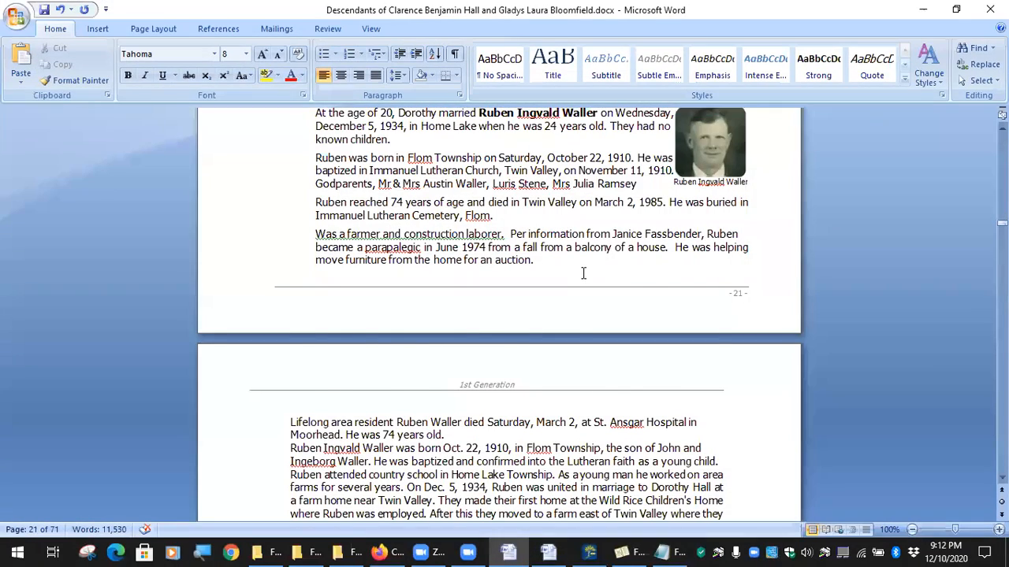
{"action": "scroll", "coordinate": [584, 272], "scroll_direction": "down", "scroll_amount": 8}
{"action": "scroll", "coordinate": [575, 273], "scroll_direction": "up", "scroll_amount": 16}
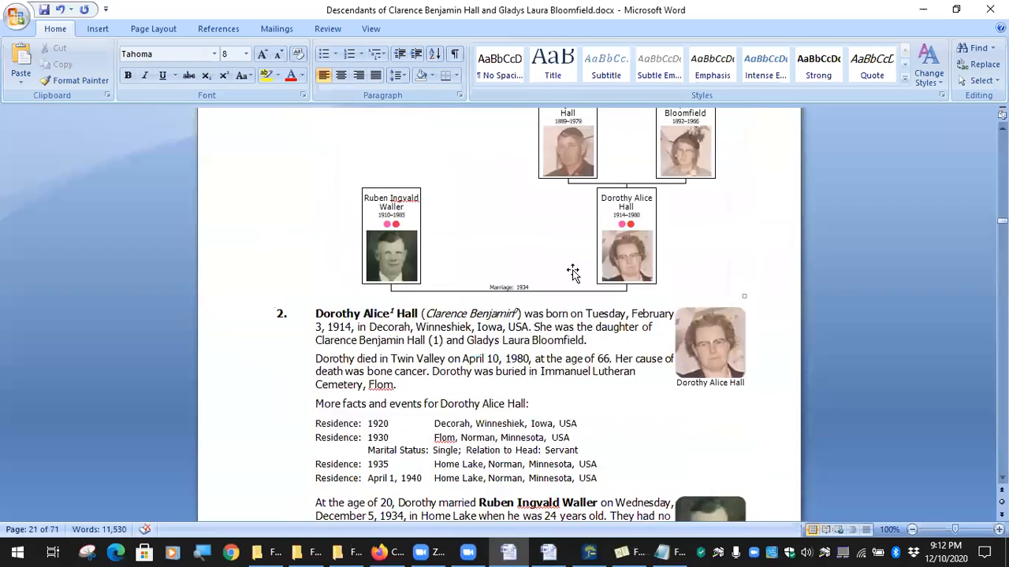
{"action": "scroll", "coordinate": [573, 272], "scroll_direction": "up", "scroll_amount": 3}
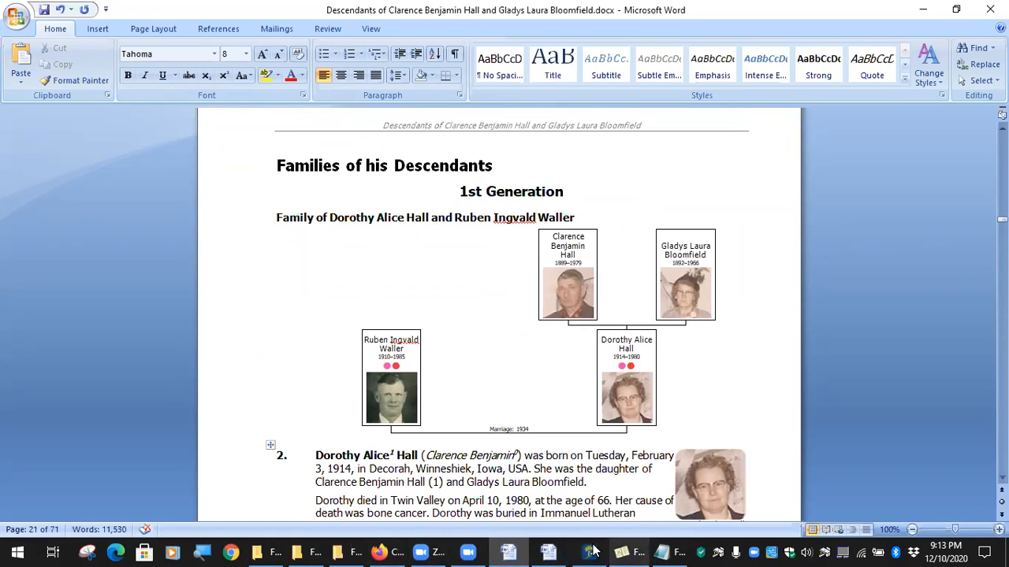
{"action": "left_click", "coordinate": [622, 552]}
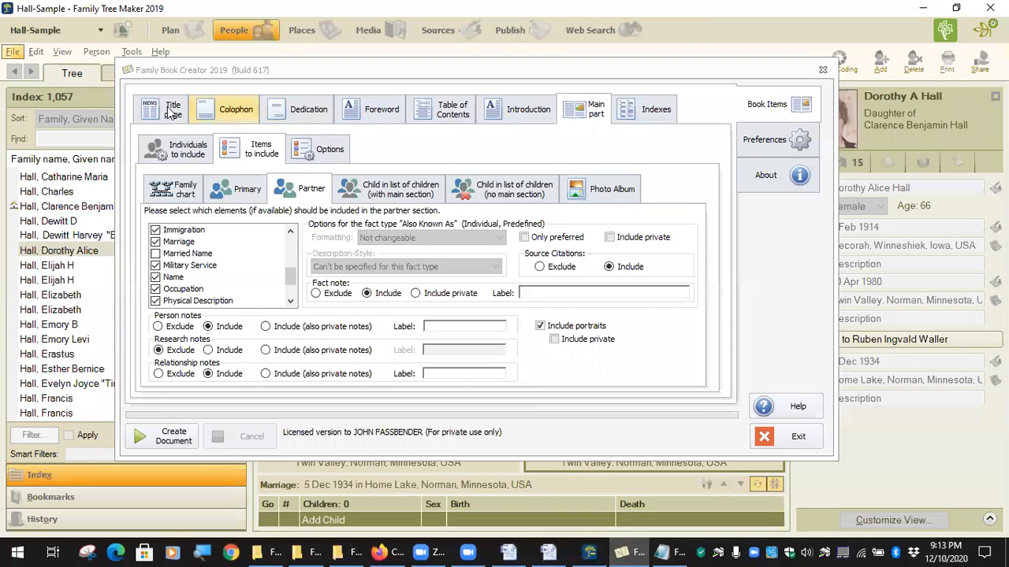
Compare the foreword page and its color-coding legend with the introduction text.
{"action": "left_click", "coordinate": [375, 119]}
{"action": "left_click", "coordinate": [519, 115]}
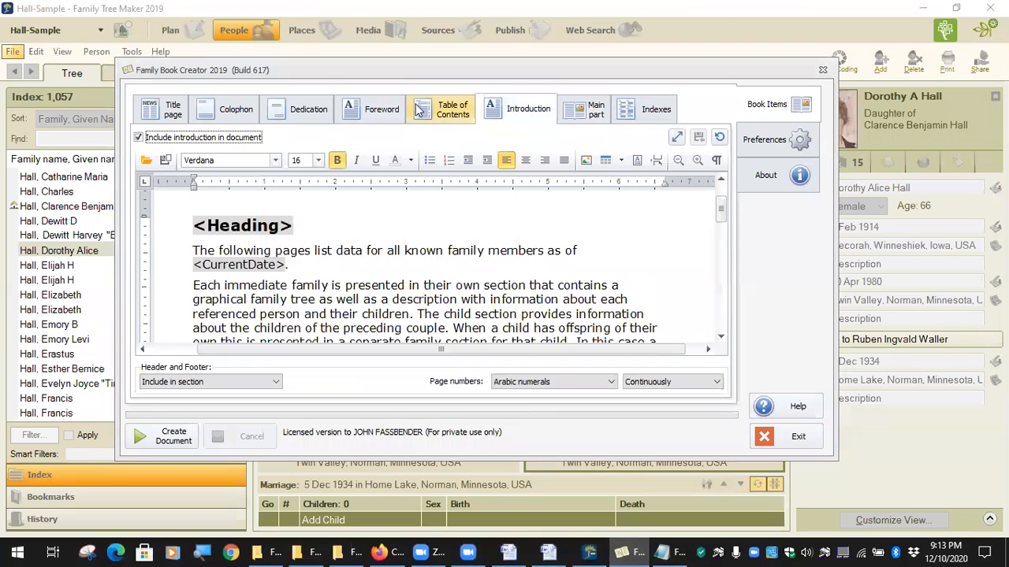
{"action": "left_click", "coordinate": [375, 107]}
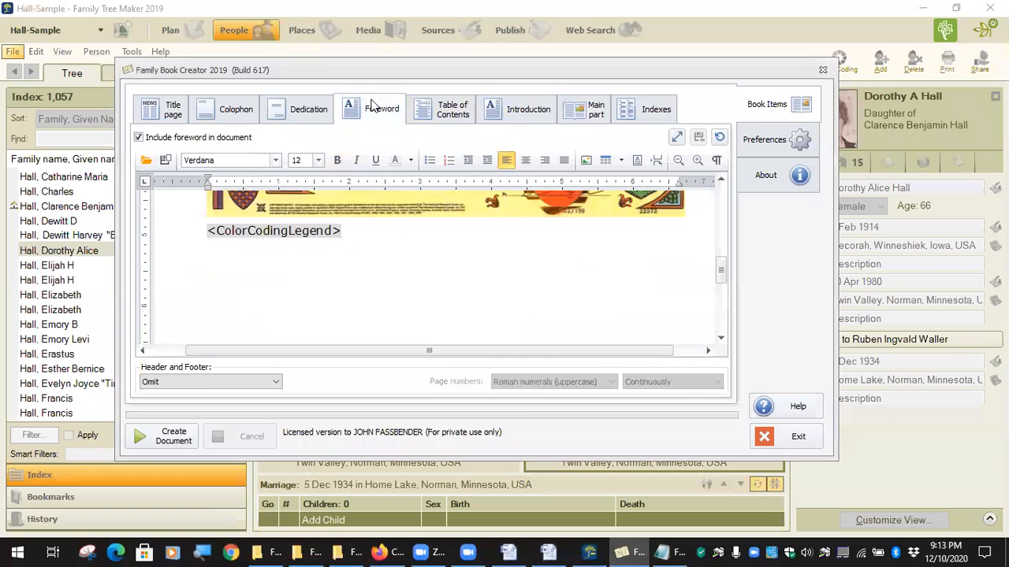
{"action": "left_click", "coordinate": [521, 123]}
Read through the introduction text, then bring up the Indexes settings page.
{"action": "scroll", "coordinate": [473, 211], "scroll_direction": "down", "scroll_amount": 5}
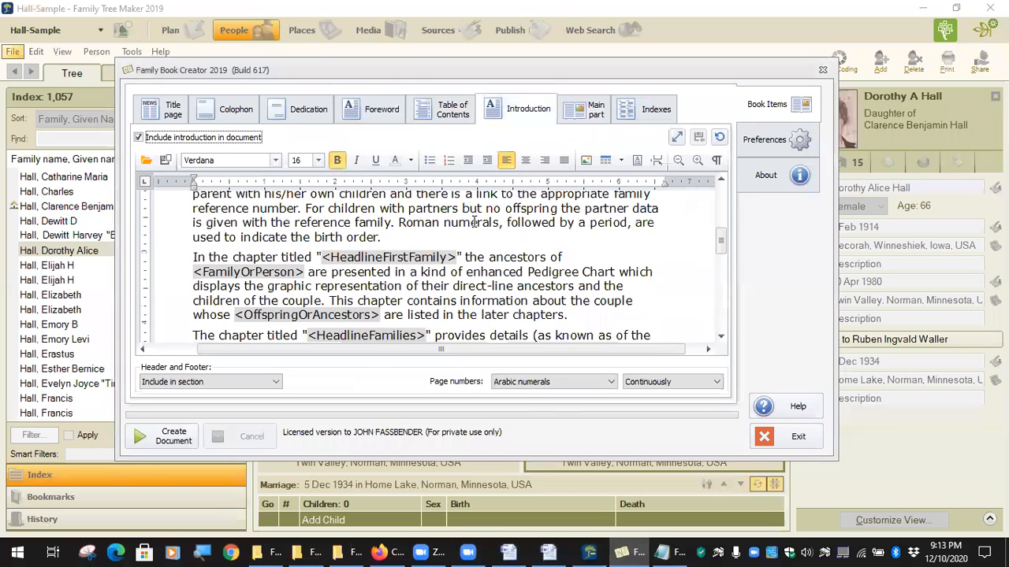
{"action": "scroll", "coordinate": [471, 220], "scroll_direction": "up", "scroll_amount": 6}
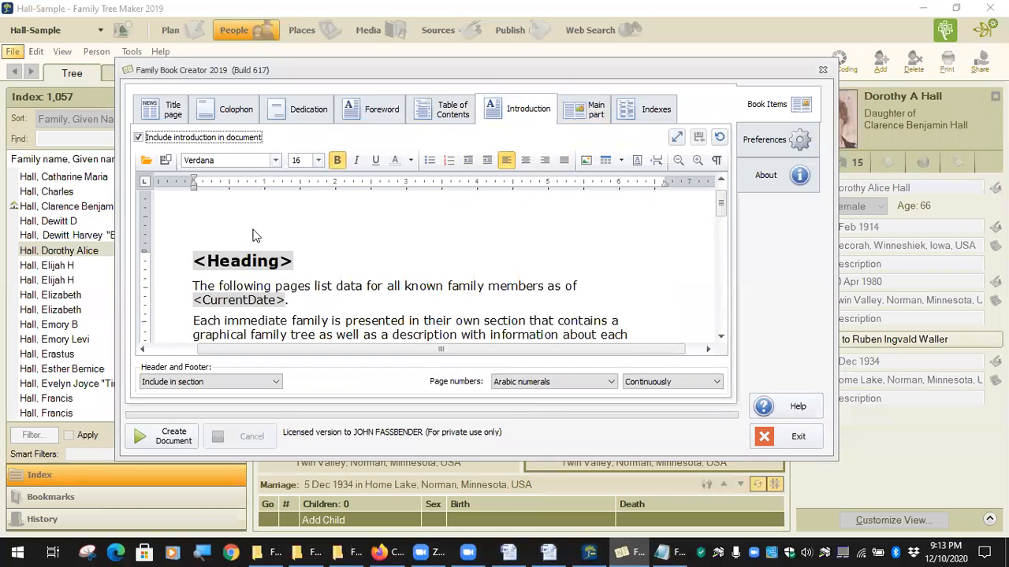
{"action": "scroll", "coordinate": [505, 290], "scroll_direction": "down", "scroll_amount": 5}
{"action": "scroll", "coordinate": [510, 290], "scroll_direction": "down", "scroll_amount": 10}
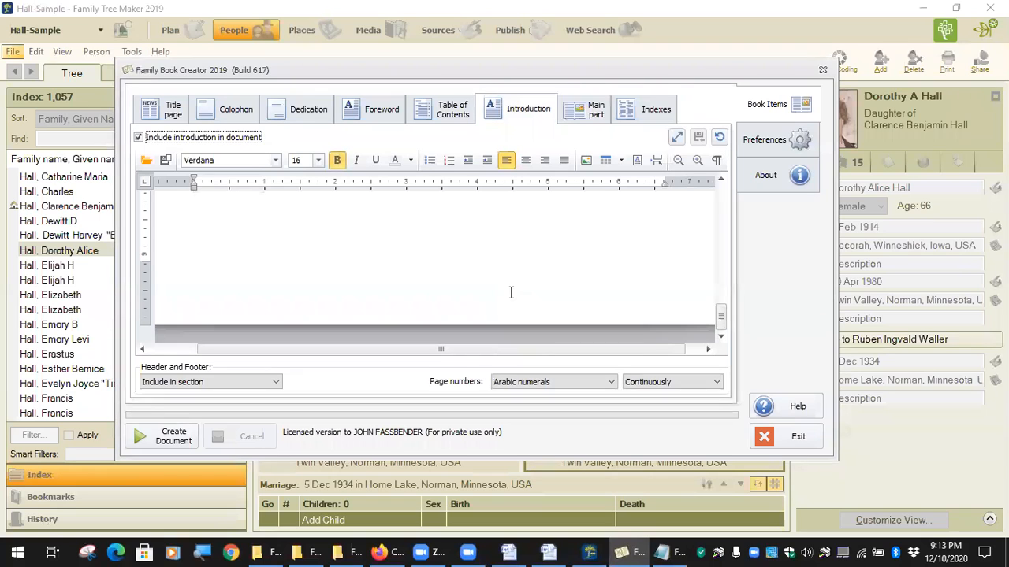
{"action": "left_click", "coordinate": [658, 112]}
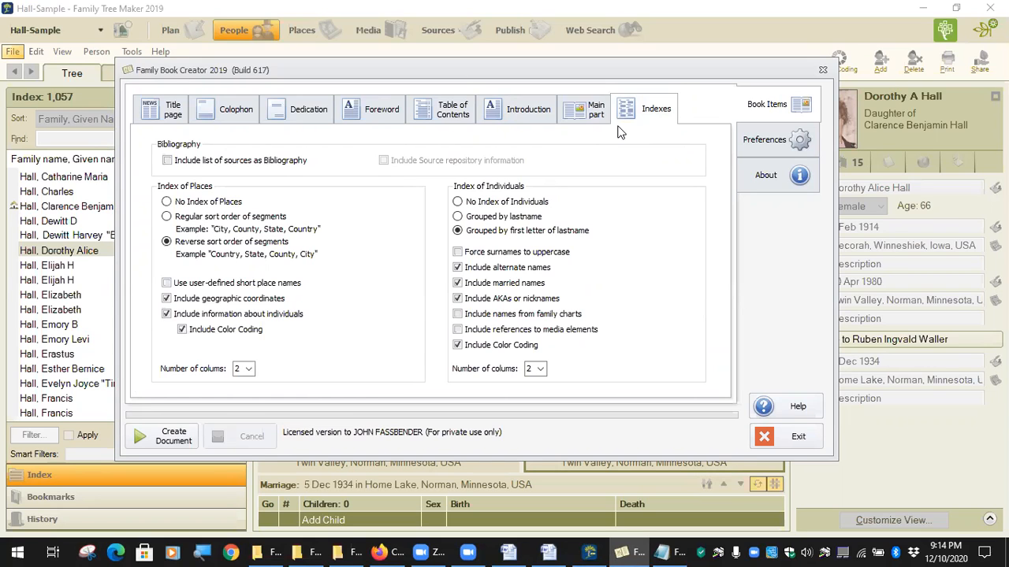
Check the Hall Color Code Legend, then jump to the descendants book's last page, 71.
{"action": "left_click", "coordinate": [552, 552]}
{"action": "left_click_drag", "start_coordinate": [1002, 221], "coordinate": [1002, 386]}
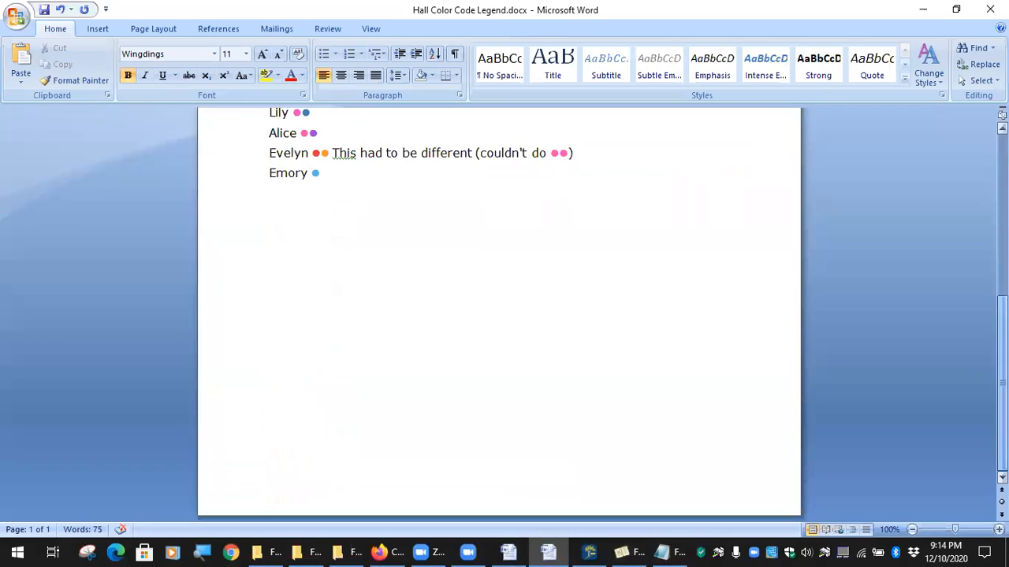
{"action": "left_click", "coordinate": [508, 552]}
{"action": "left_click_drag", "start_coordinate": [1002, 220], "coordinate": [848, 421]}
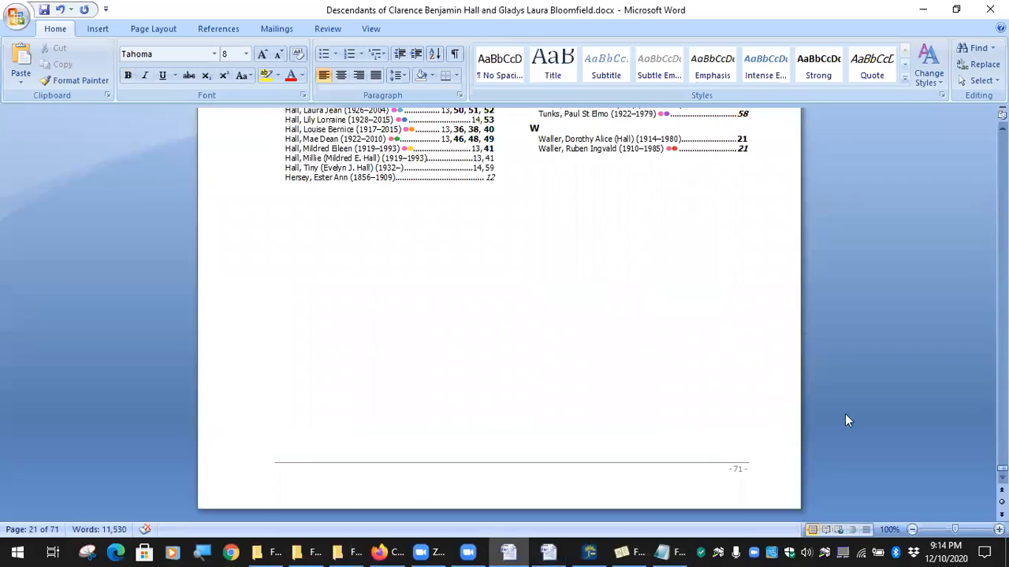
Scroll through the descendants book's biography pages and figure lists, stopping on page 63.
{"action": "scroll", "coordinate": [637, 227], "scroll_direction": "up", "scroll_amount": 20}
{"action": "scroll", "coordinate": [636, 227], "scroll_direction": "up", "scroll_amount": 20}
{"action": "scroll", "coordinate": [621, 215], "scroll_direction": "up", "scroll_amount": 20}
{"action": "scroll", "coordinate": [621, 215], "scroll_direction": "up", "scroll_amount": 20}
{"action": "scroll", "coordinate": [621, 215], "scroll_direction": "up", "scroll_amount": 8}
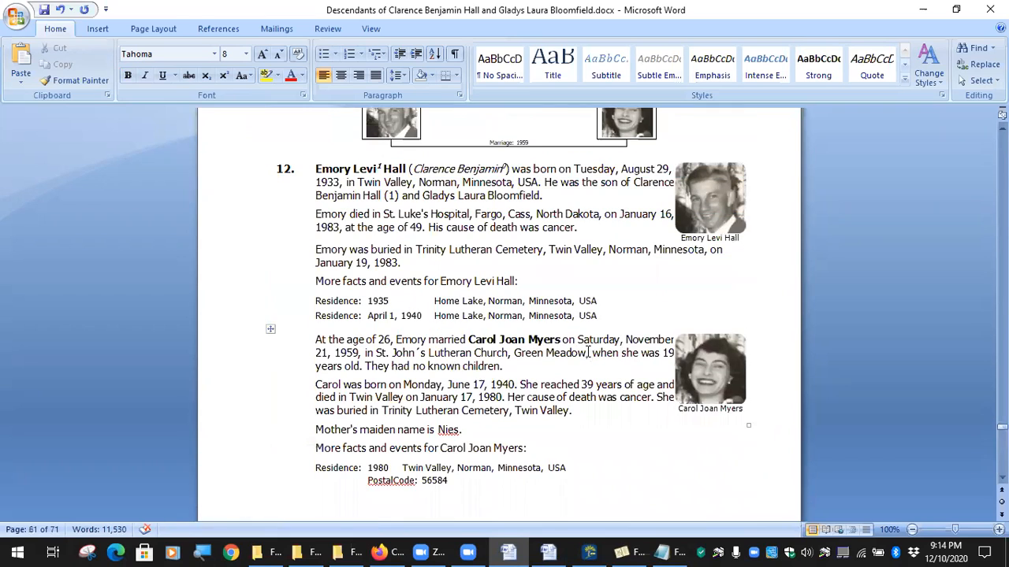
{"action": "scroll", "coordinate": [496, 283], "scroll_direction": "up", "scroll_amount": 2}
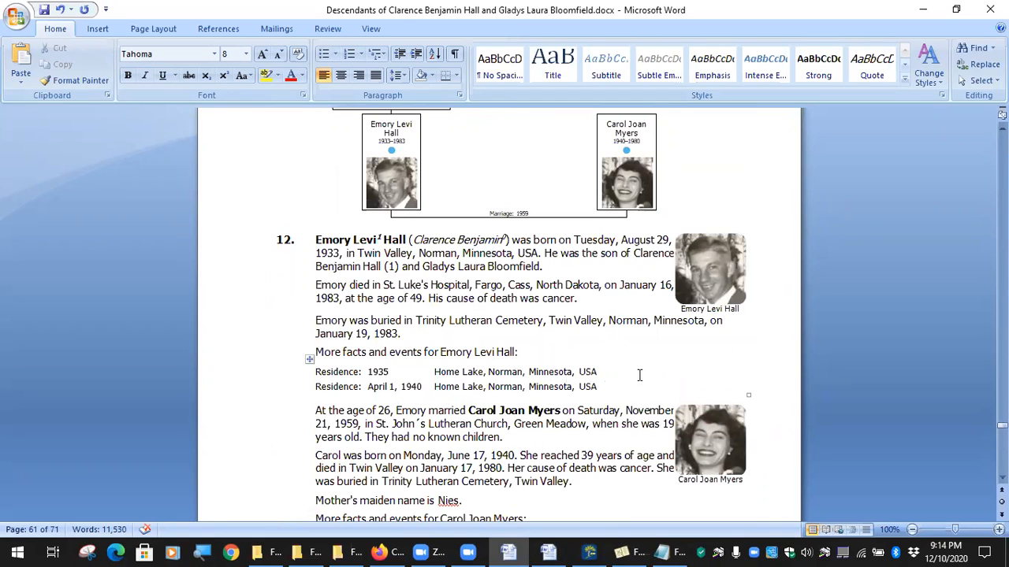
{"action": "scroll", "coordinate": [640, 375], "scroll_direction": "down", "scroll_amount": 2}
{"action": "scroll", "coordinate": [581, 339], "scroll_direction": "down", "scroll_amount": 6}
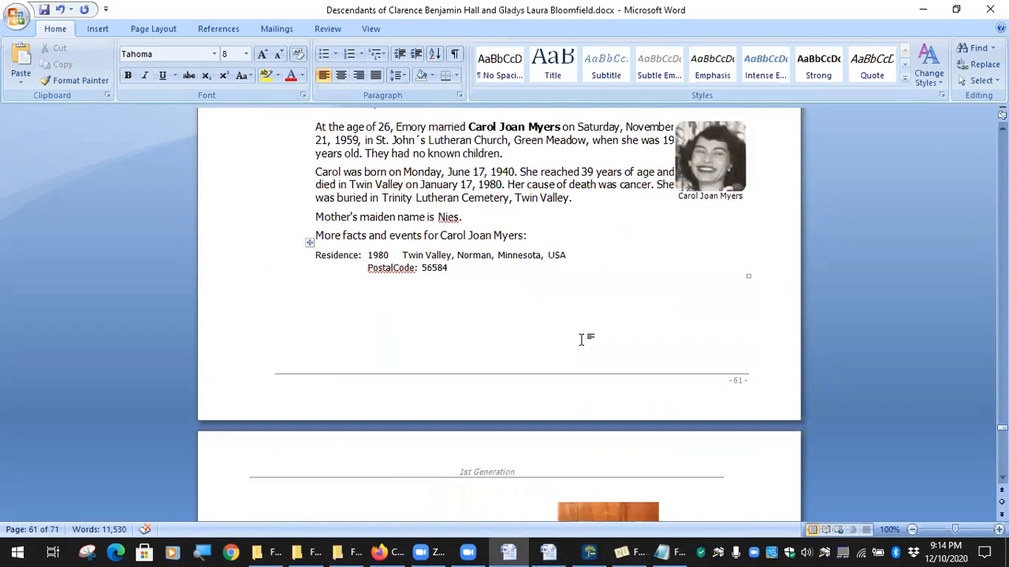
{"action": "scroll", "coordinate": [581, 339], "scroll_direction": "down", "scroll_amount": 20}
{"action": "scroll", "coordinate": [560, 312], "scroll_direction": "down", "scroll_amount": 17}
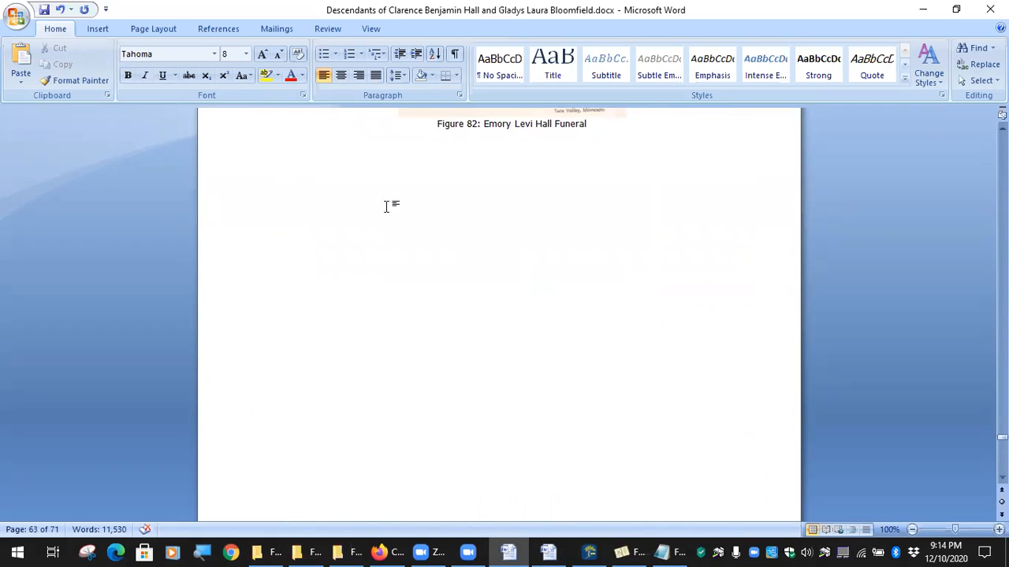
{"action": "scroll", "coordinate": [484, 259], "scroll_direction": "down", "scroll_amount": 11}
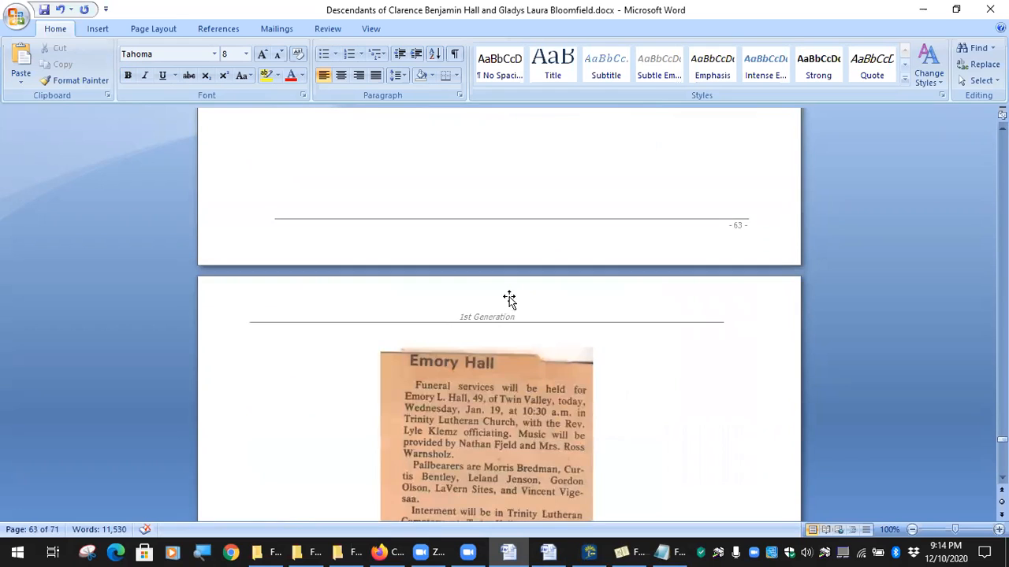
{"action": "scroll", "coordinate": [508, 308], "scroll_direction": "down", "scroll_amount": 20}
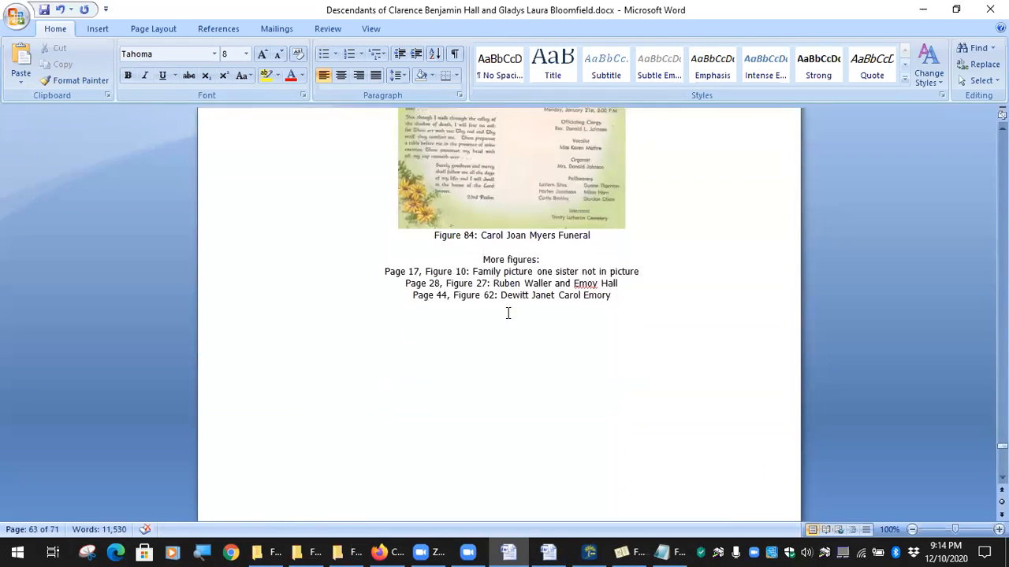
{"action": "scroll", "coordinate": [509, 313], "scroll_direction": "down", "scroll_amount": 12}
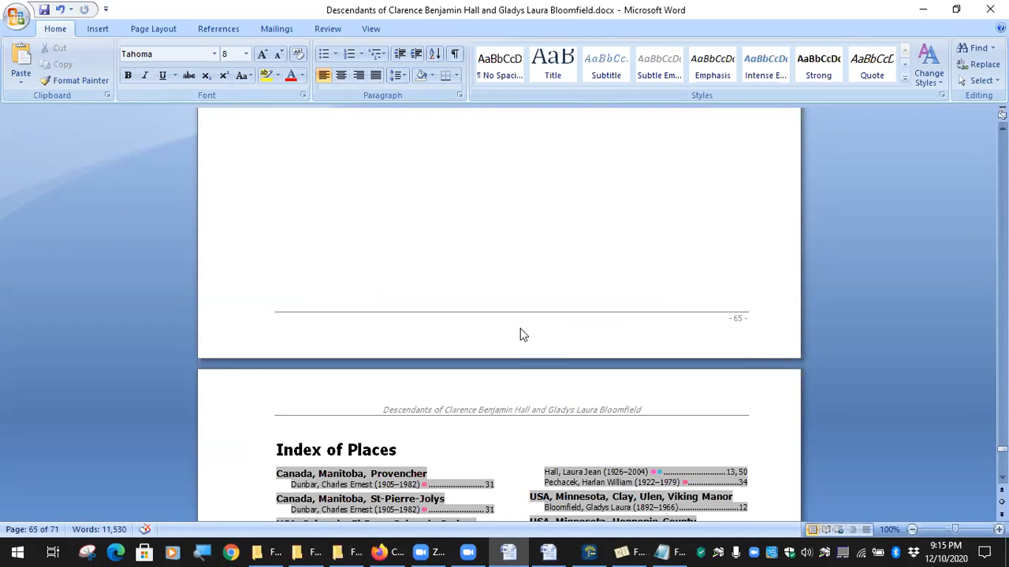
Show the Family Book Creator two-column Indexes settings, then bring the Zoom meeting forward.
{"action": "left_click", "coordinate": [631, 552]}
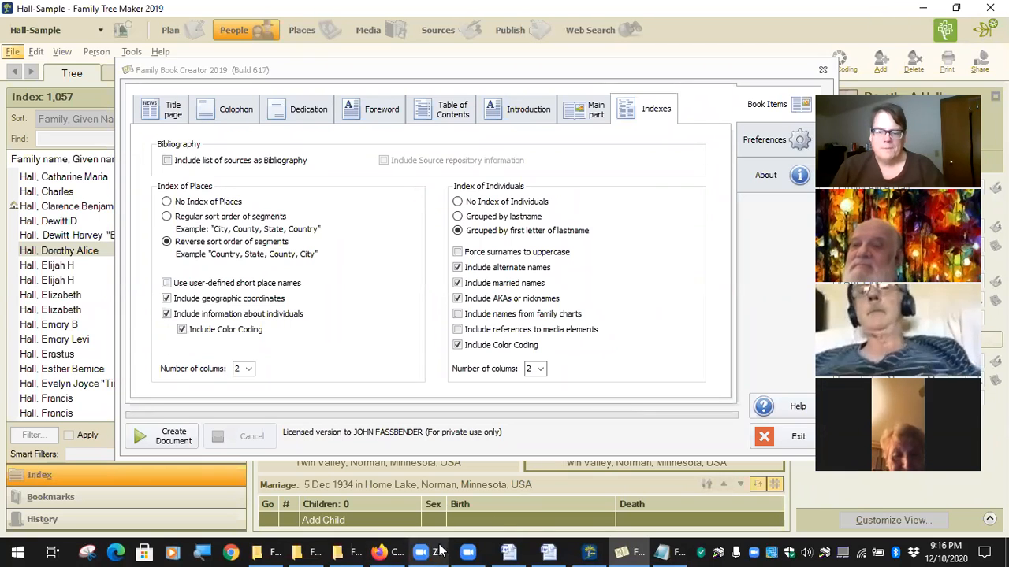
{"action": "left_click", "coordinate": [481, 551]}
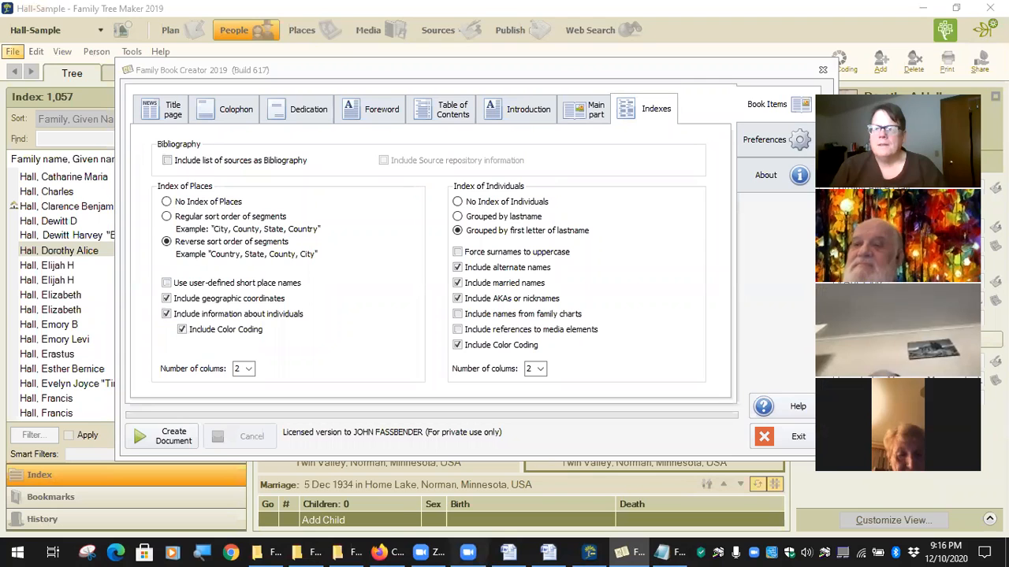